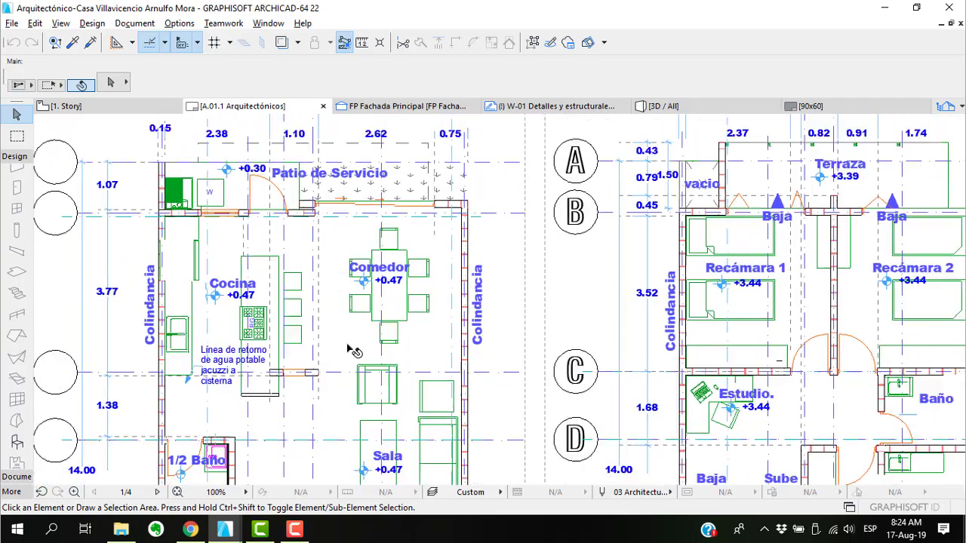
Examine the floor plans and the building sections on the A.01.1 Arquitectónicos layout
scroll(308, 403, "up", 1)
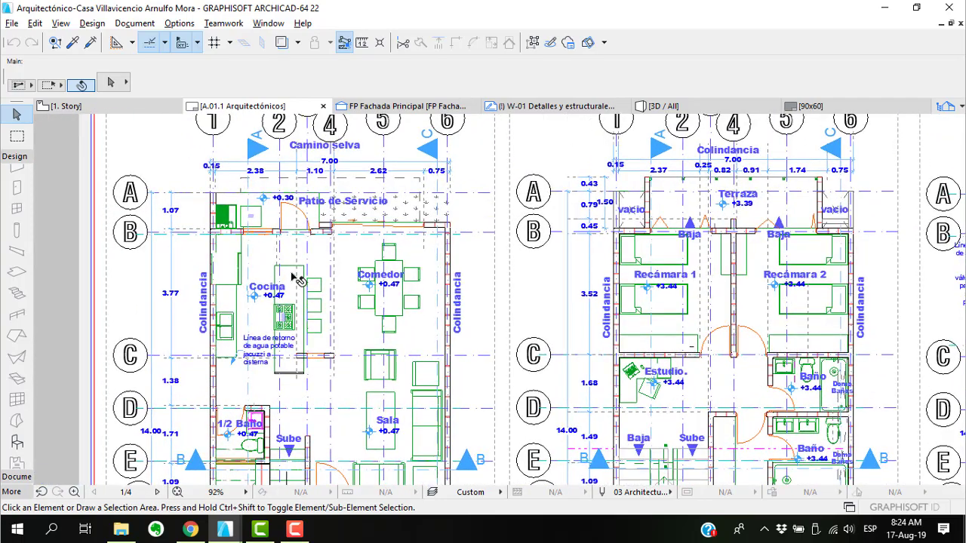
scroll(293, 274, "down", 1)
middle_click_drag(562, 332, 429, 192)
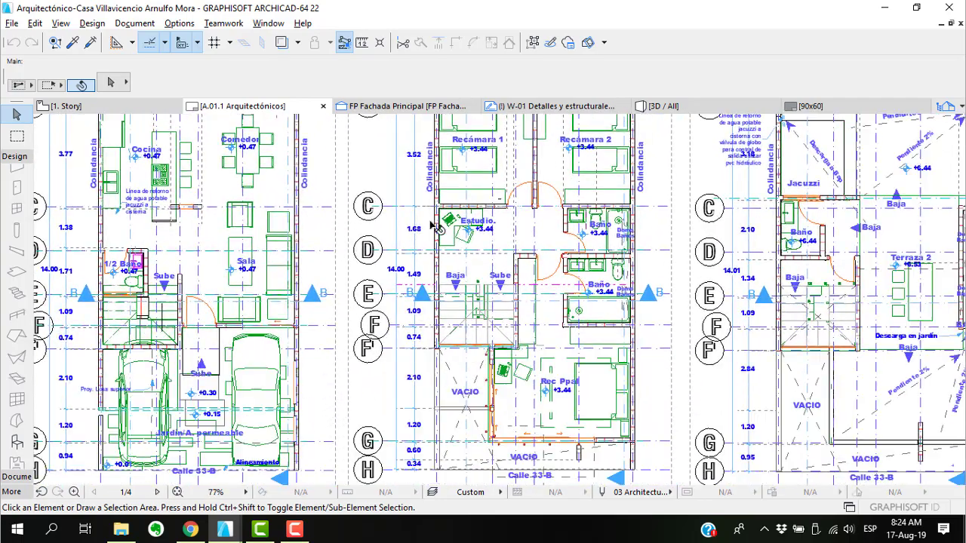
scroll(451, 232, "down", 4)
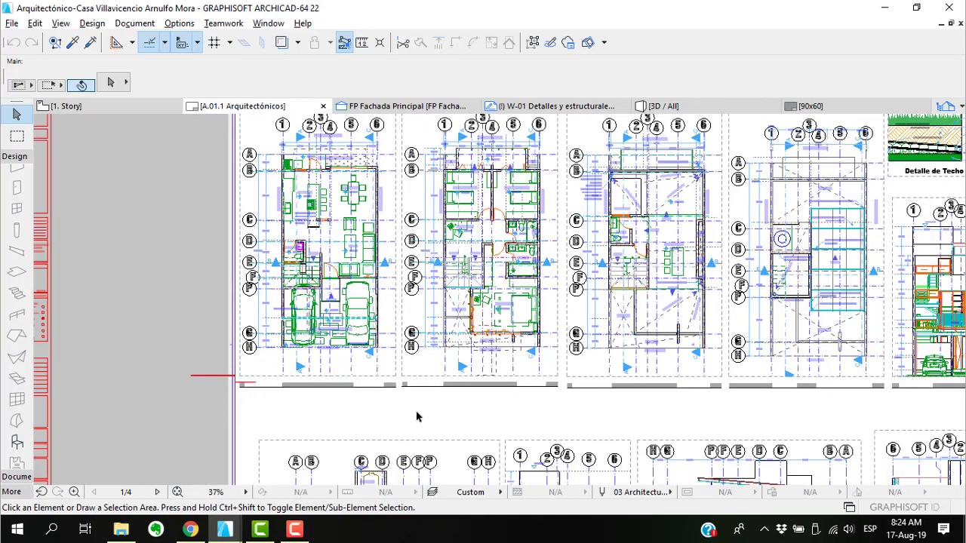
middle_click_drag(419, 417, 424, 358)
scroll(407, 352, "down", 4)
scroll(441, 419, "up", 6)
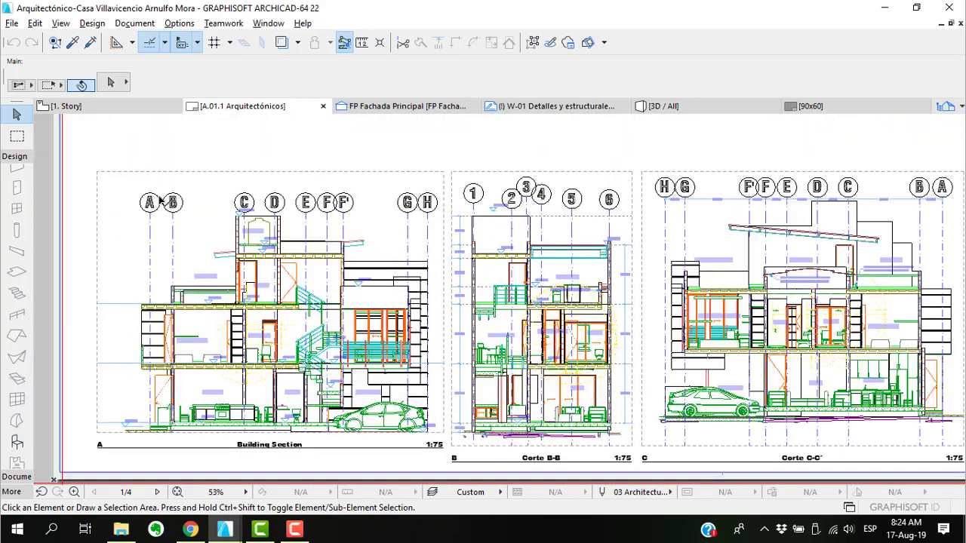
Inspect the axis markers of Building Section A and the vertical dimensions of Corte B-B
left_click(181, 206)
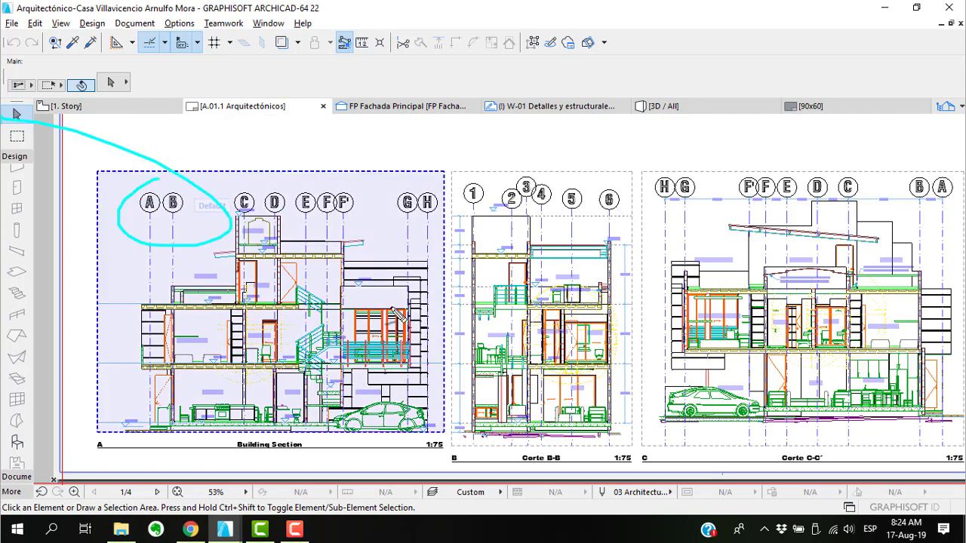
mouse_move(461, 217)
left_mouse_down()
mouse_move(453, 335)
mouse_move(472, 208)
left_mouse_up()
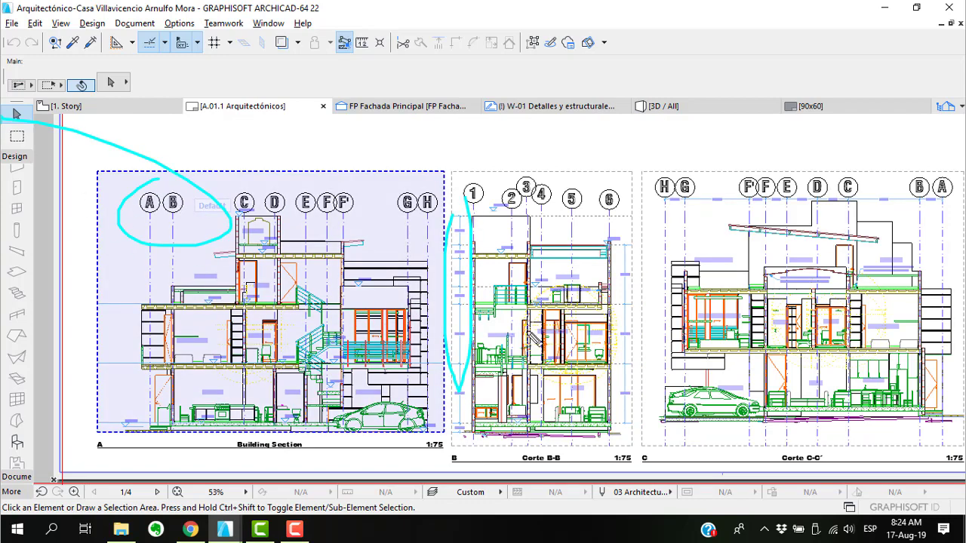
key("Escape")
scroll(279, 368, "up", 6)
scroll(279, 367, "down", 6)
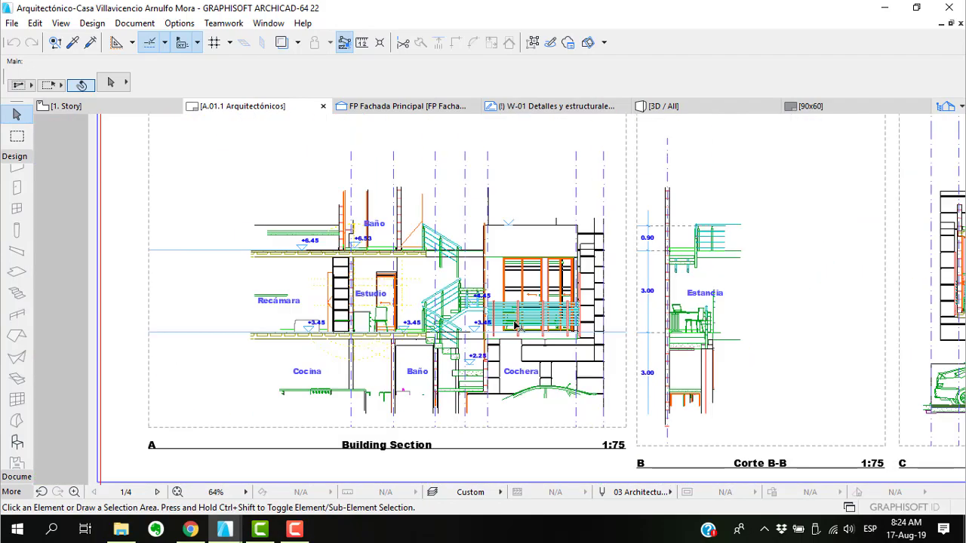
left_click(295, 530)
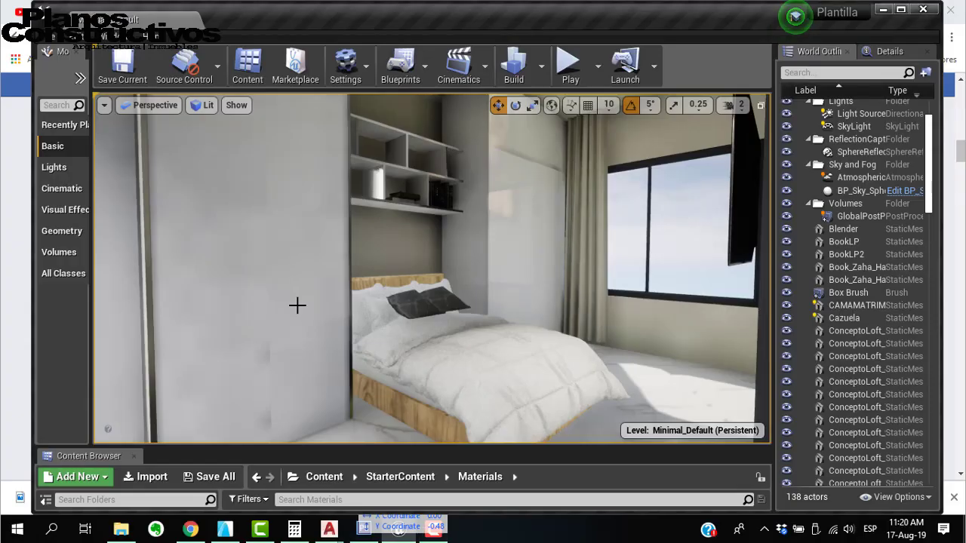
Tour the bedroom, the wall-mounted TV and the study desk of the interior scene in Unreal Editor
right_click_drag(298, 304, 339, 300)
right_click_drag(432, 268, 245, 267)
right_click_drag(336, 304, 377, 304)
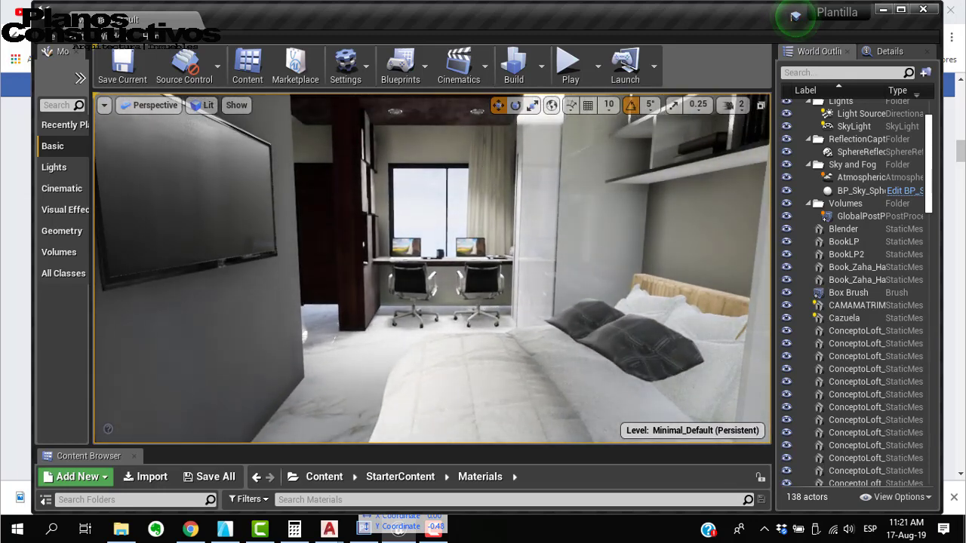
right_click_drag(431, 268, 366, 230)
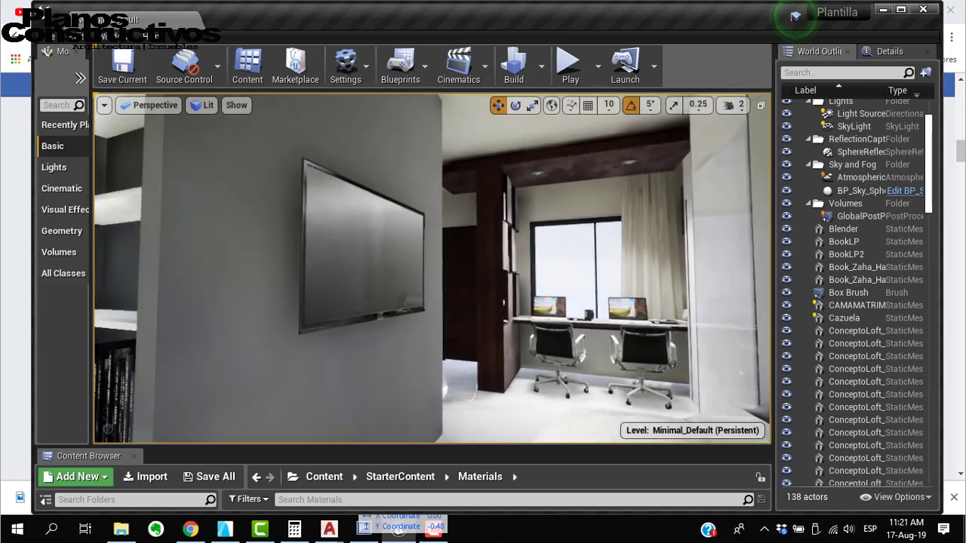
key("d")
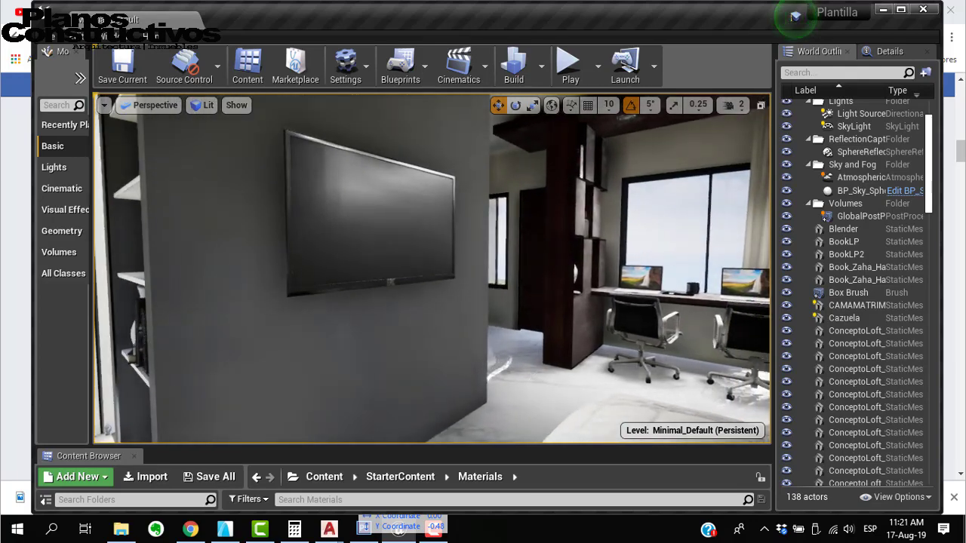
right_click_drag(431, 269, 396, 267)
key("s")
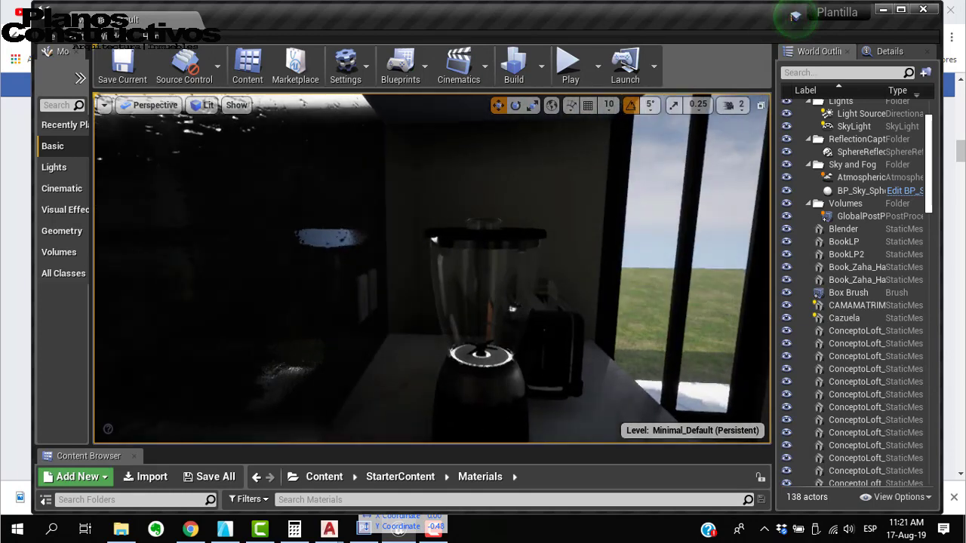
Inspect the kitchen counter around the blender and return to the bedroom bed and shelves
mouse_move(431, 268)
right_mouse_down()
mouse_move(724, 276)
mouse_move(671, 263)
mouse_move(716, 258)
right_mouse_up()
key("w")
key("w")
right_click_drag(242, 268, 306, 268)
left_click(438, 530)
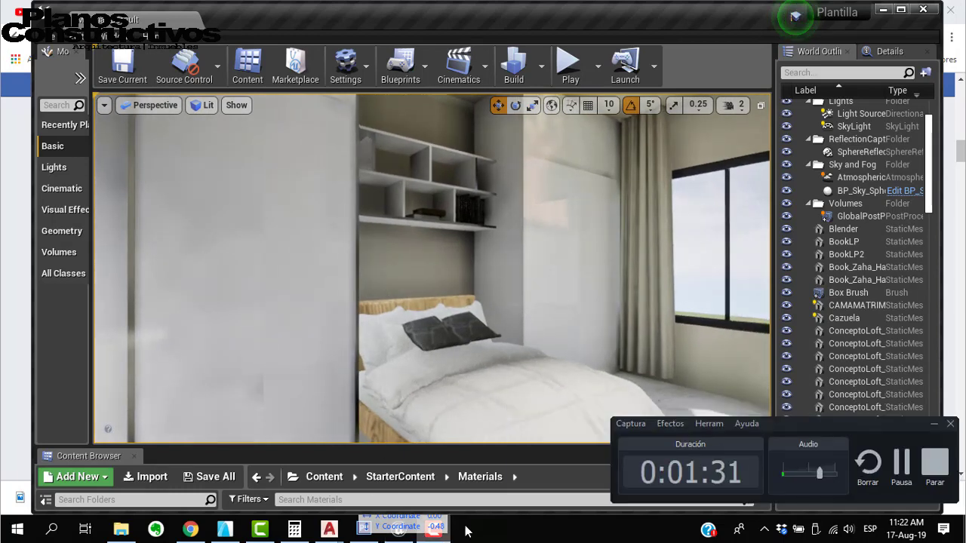
left_click(931, 461)
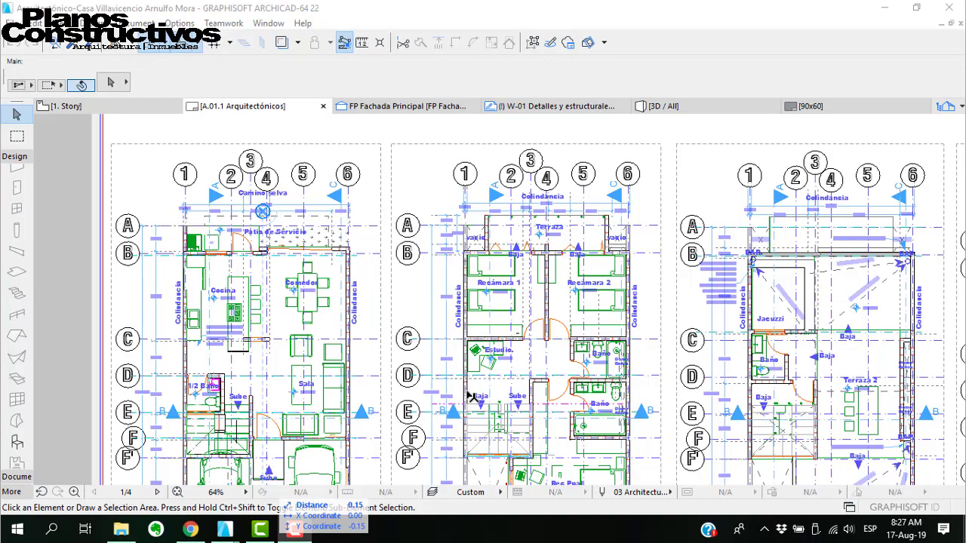
Review the house's floor plans on the A.01.1 Arquitectónicos layout in ARCHICAD, including their axes, dimensions and room labels
scroll(491, 395, "down", 4)
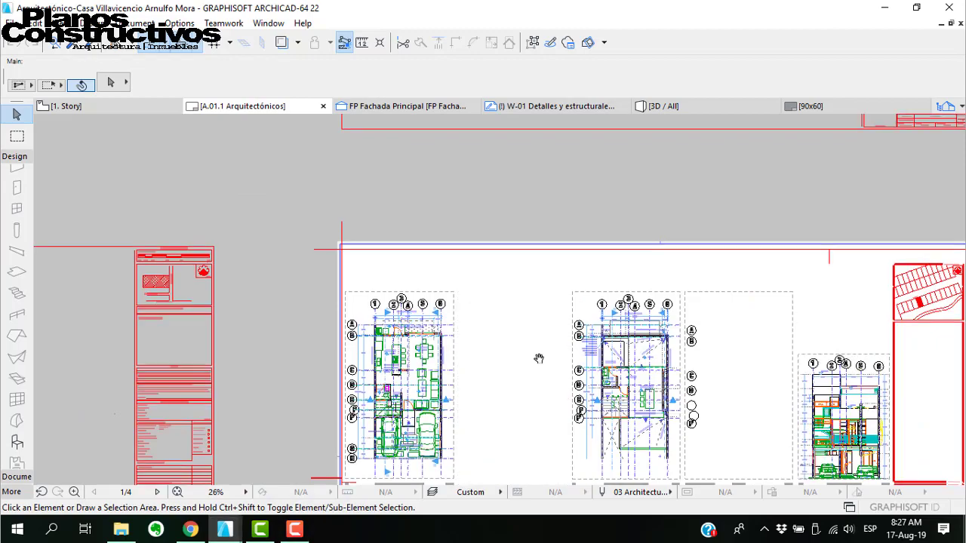
middle_click_drag(535, 358, 504, 297)
scroll(490, 264, "up", 1)
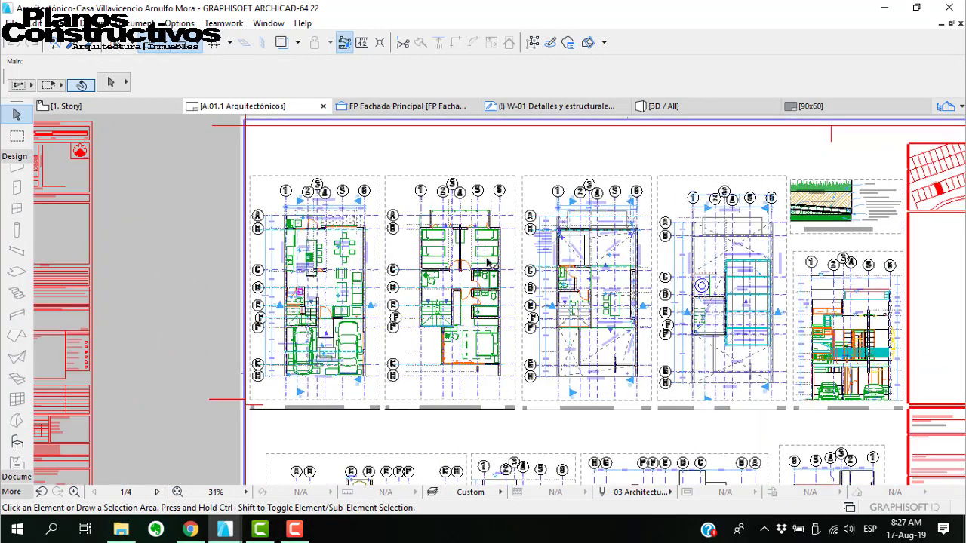
scroll(415, 280, "up", 3)
middle_click_drag(388, 216, 400, 273)
scroll(392, 271, "up", 1)
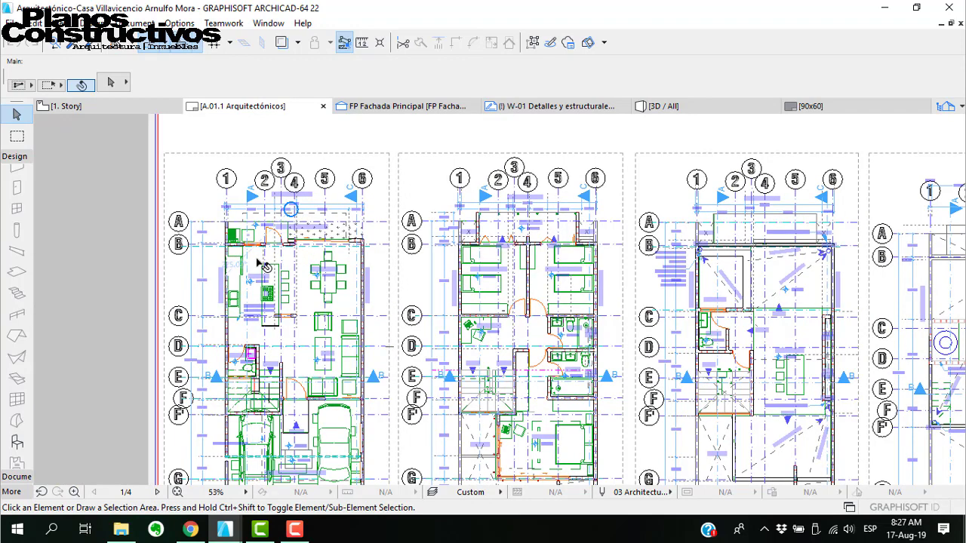
scroll(260, 260, "up", 1)
scroll(264, 251, "up", 1)
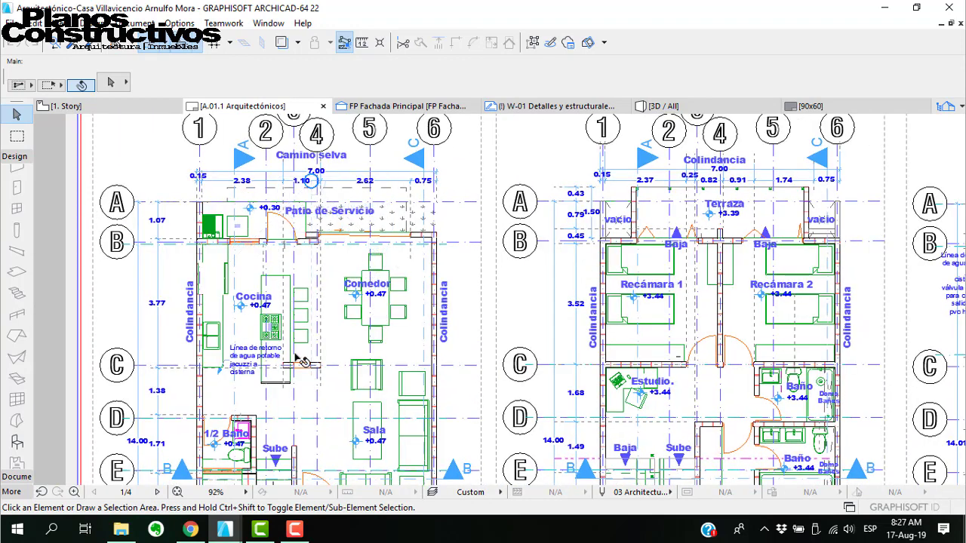
middle_click_drag(297, 370, 313, 437)
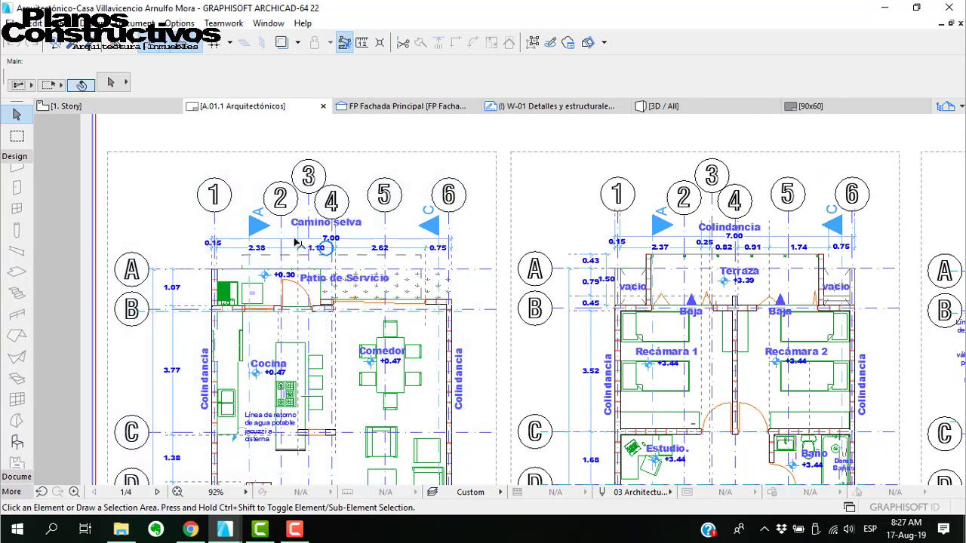
scroll(296, 241, "down", 3)
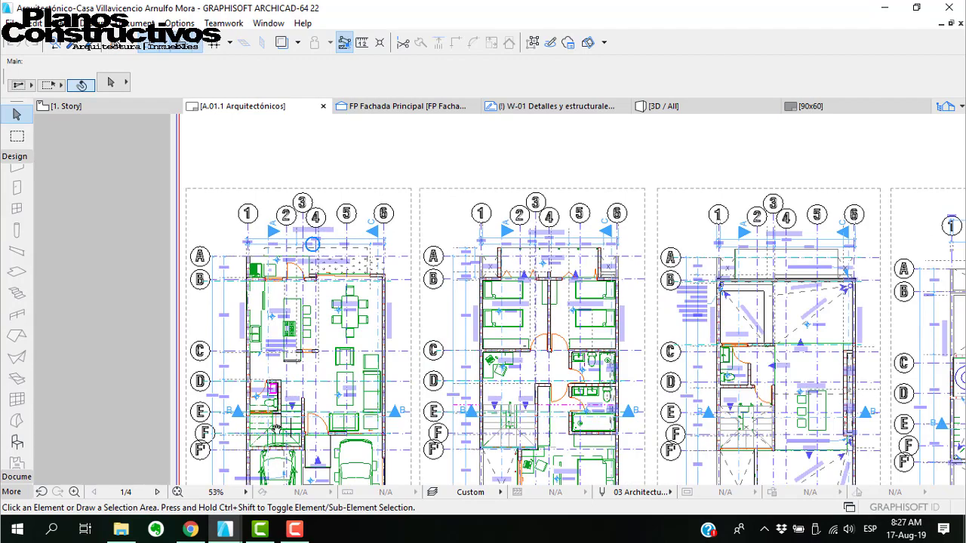
middle_click_drag(276, 428, 351, 362)
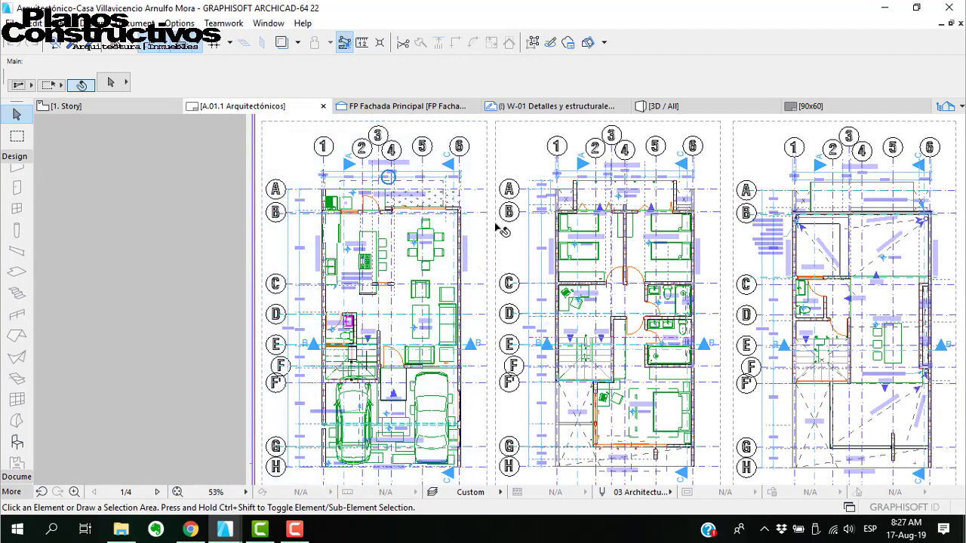
scroll(340, 153, "up", 3)
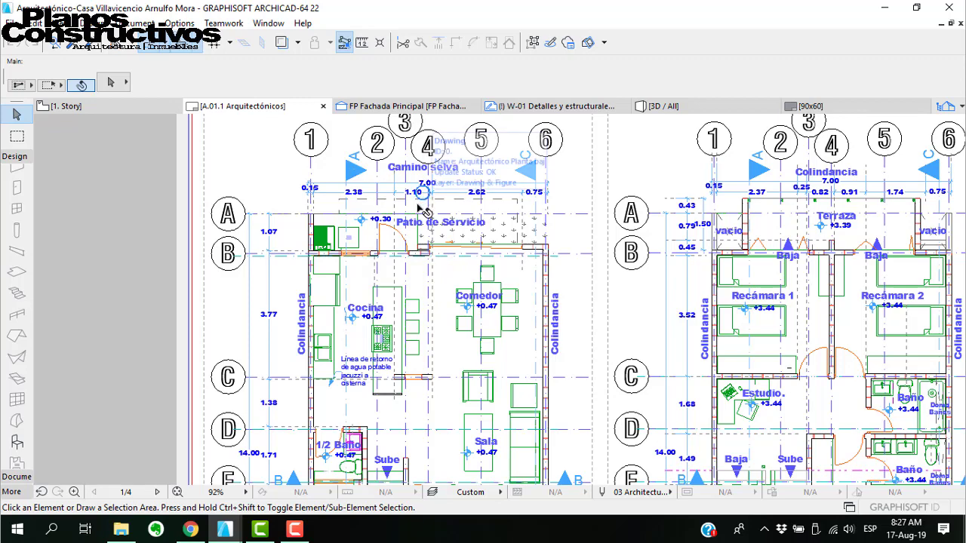
scroll(320, 136, "down", 3)
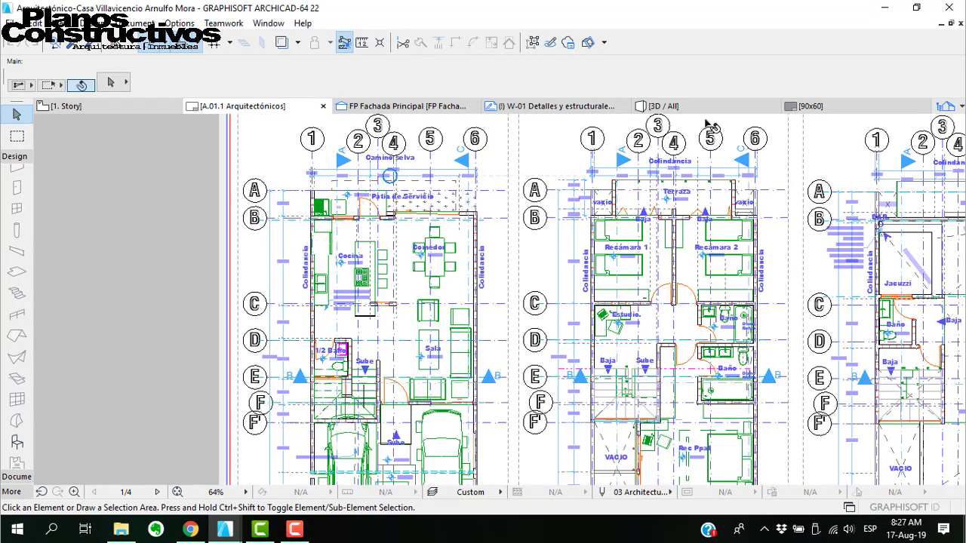
Open the 3D view of the whole model and fly out to the front facade above the two parked cars
left_click(706, 106)
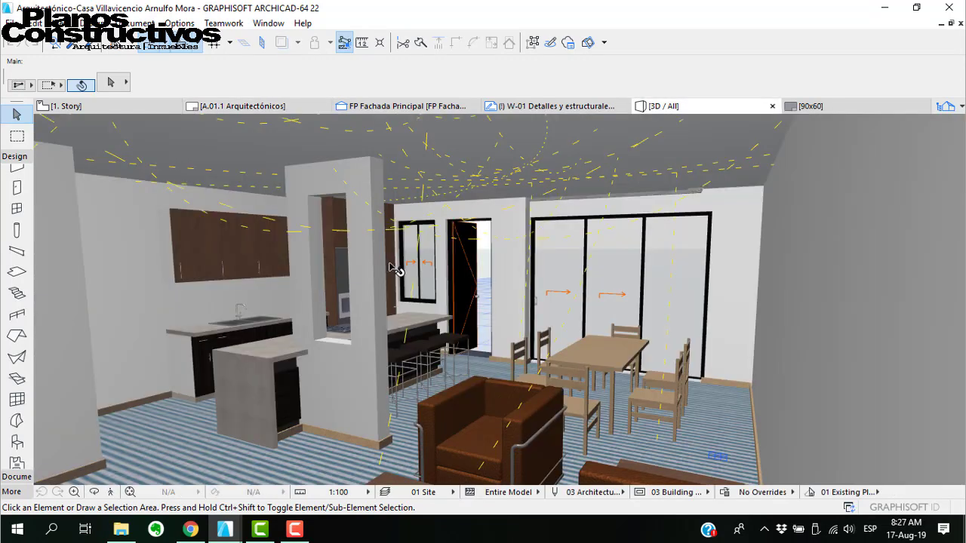
scroll(339, 261, "down", 3)
left_click(101, 491)
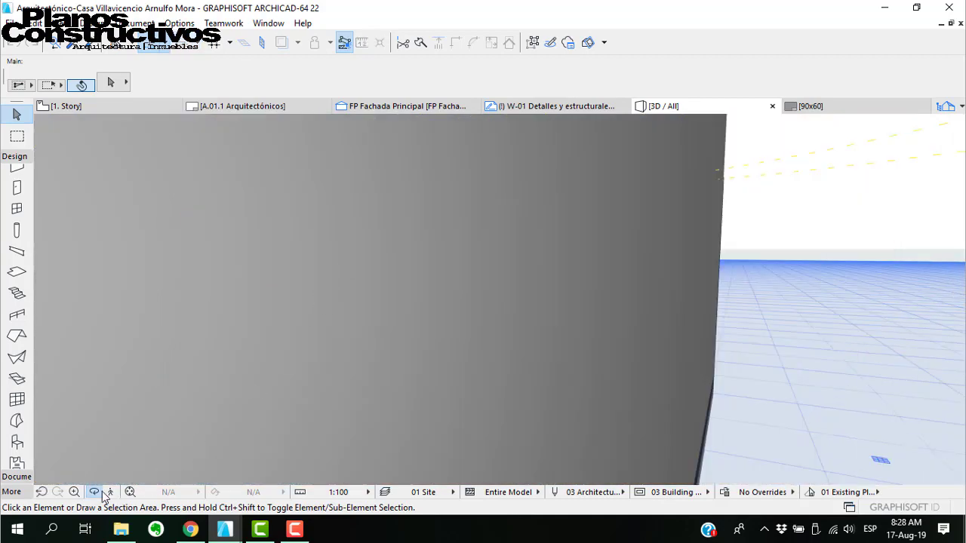
left_click(108, 492)
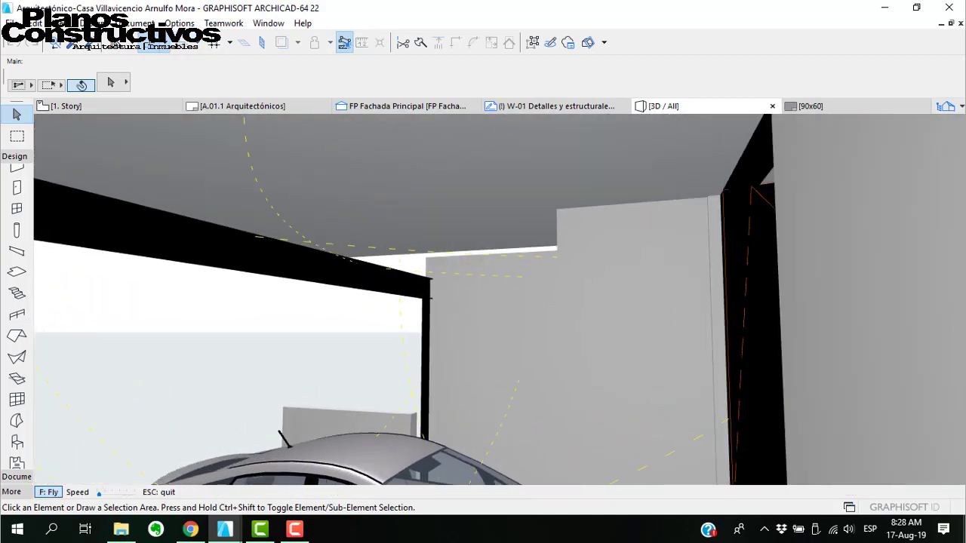
key("Down")
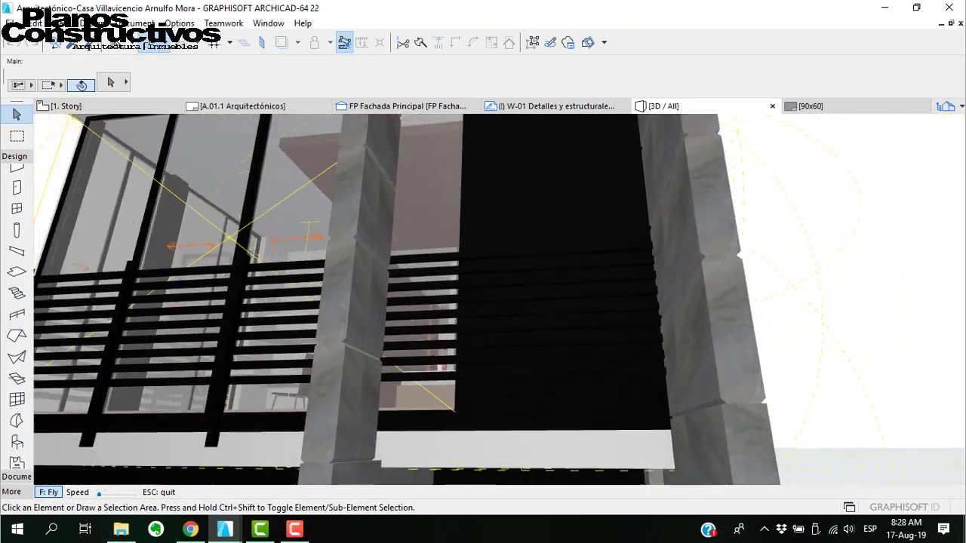
key("Down")
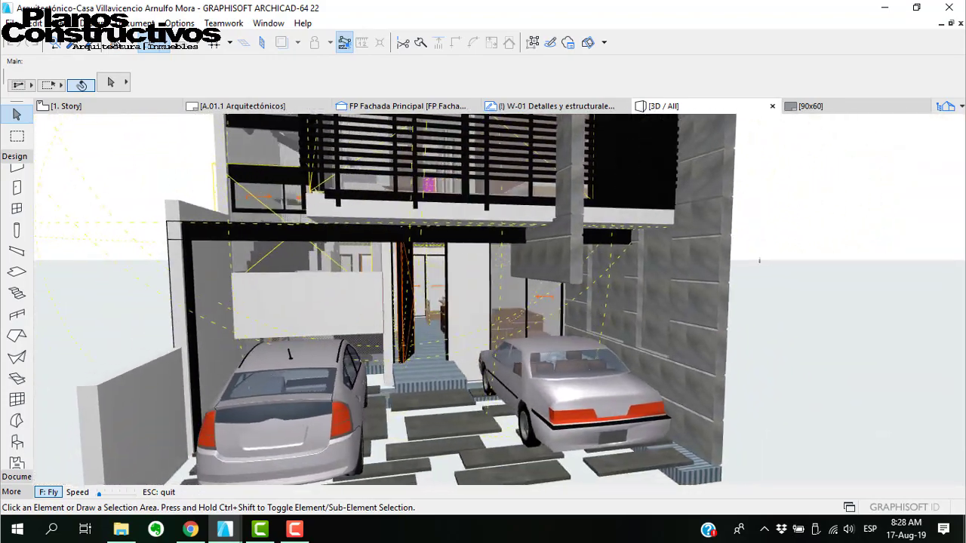
key("Down")
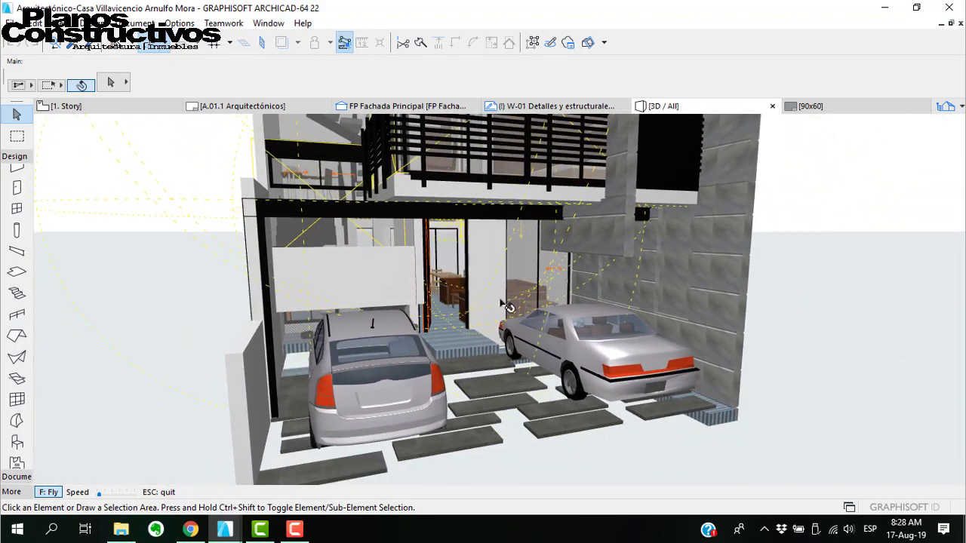
key("Escape")
Show all layers of the model in the Layers settings
left_click(422, 492)
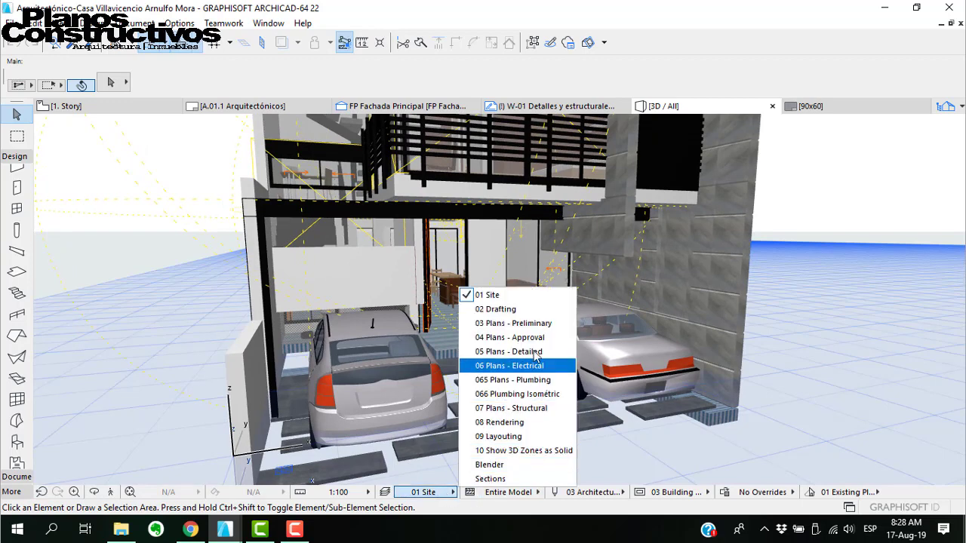
left_click(518, 305)
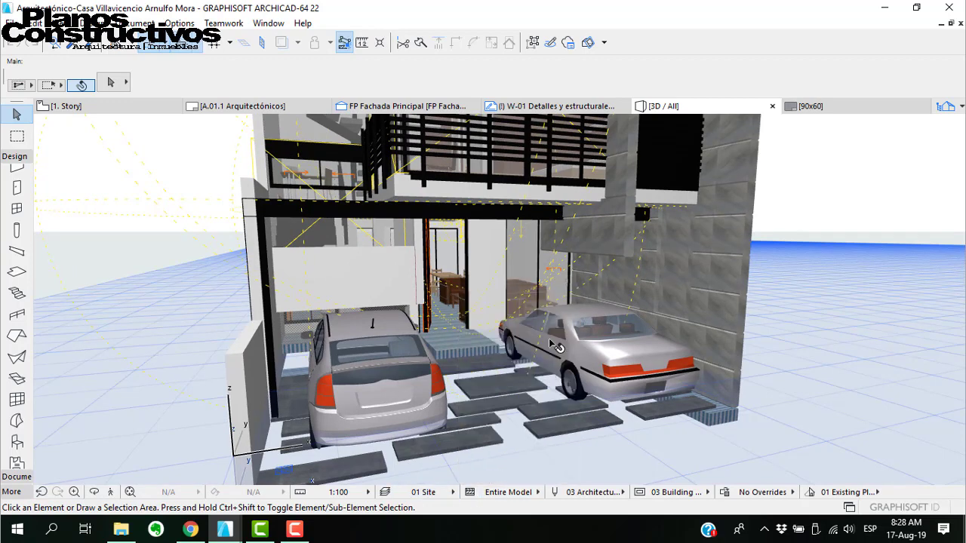
key("ctrl+l")
left_click(726, 248)
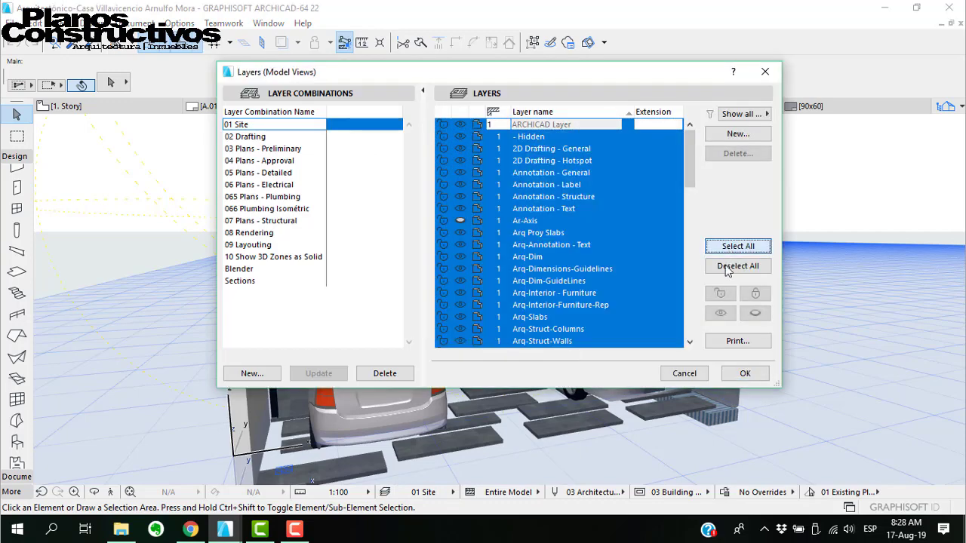
left_click(720, 312)
left_click(740, 375)
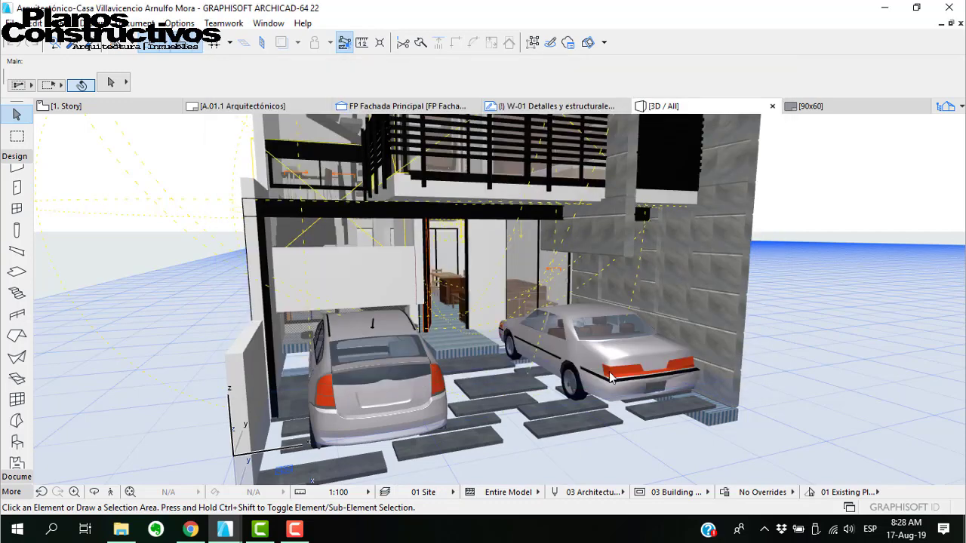
Fly through the front entrance into the living, dining and kitchen area and back out, then leave fly mode
left_click(110, 492)
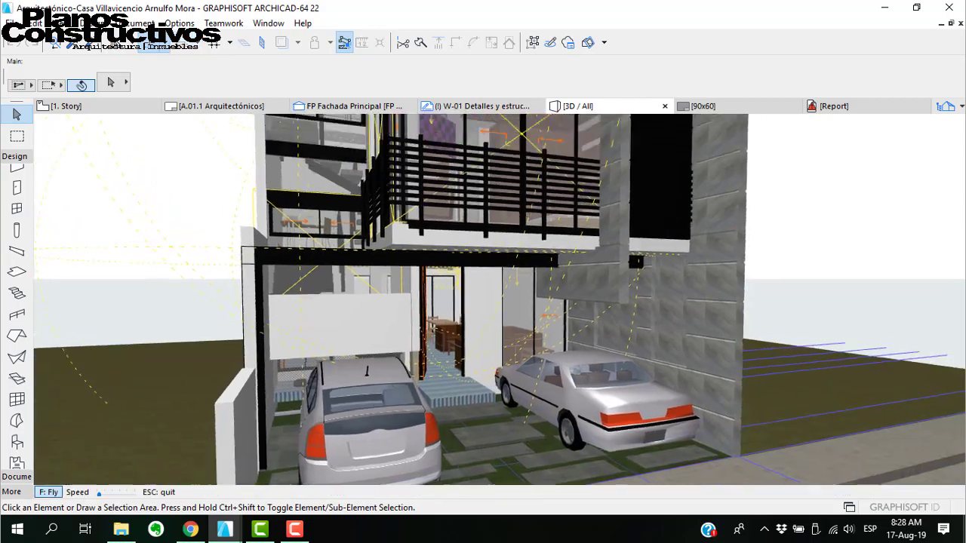
key("Up")
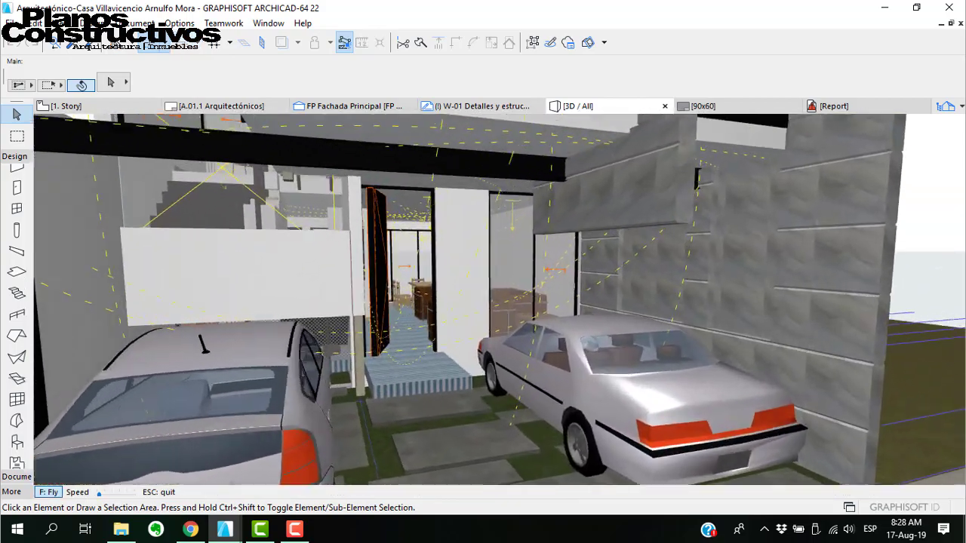
key("Up")
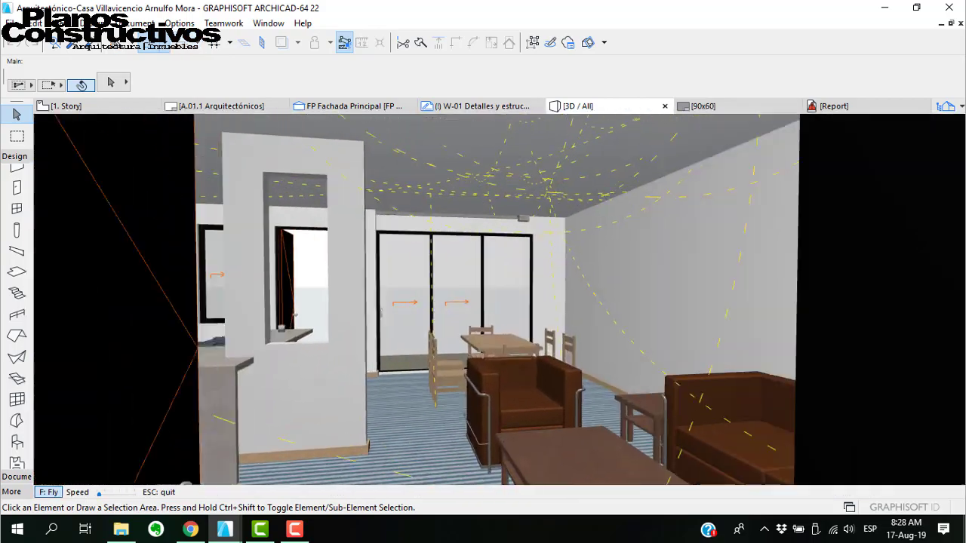
key("Down")
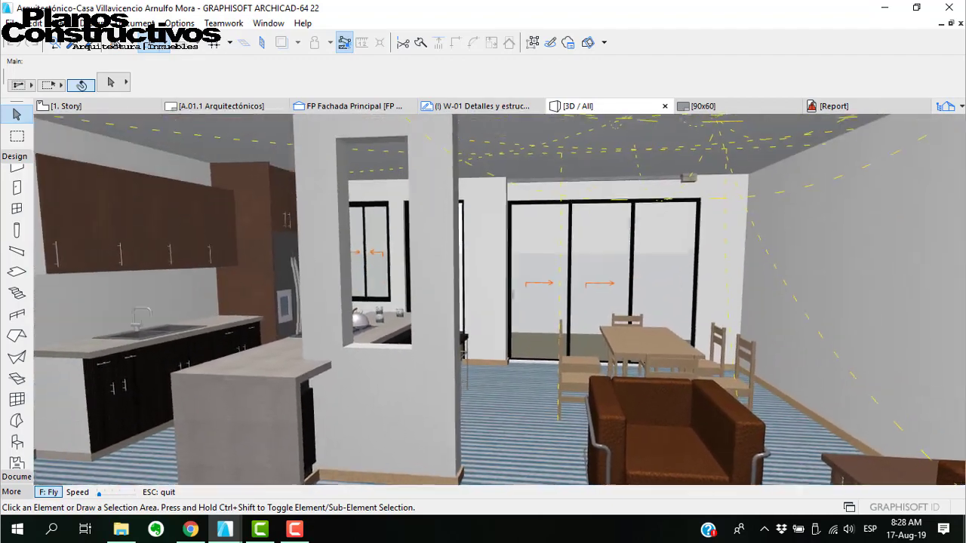
key("Down")
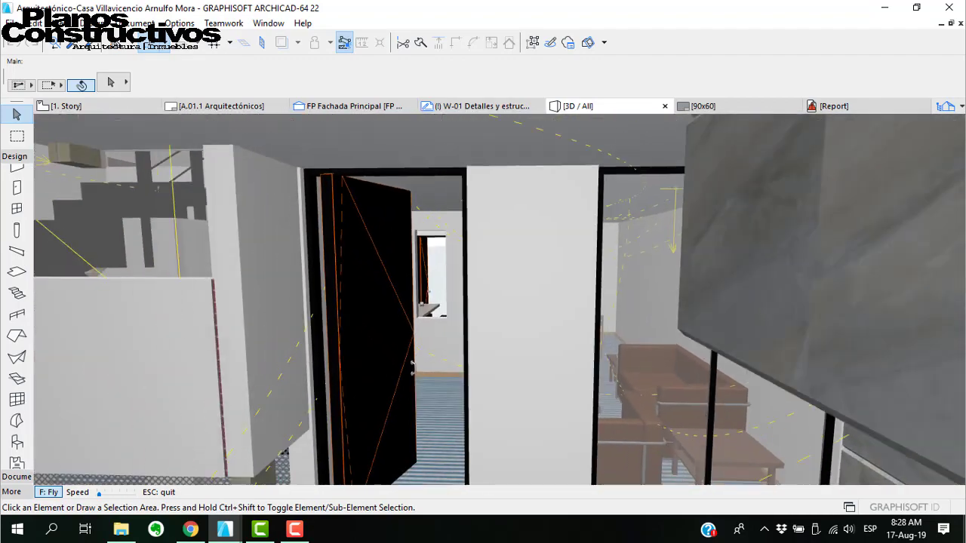
key("Escape")
Open the A.01.1 Arquitectónicos layout and examine the street ends, titles and scales of the ground-floor and upper-floor plans
left_click(212, 107)
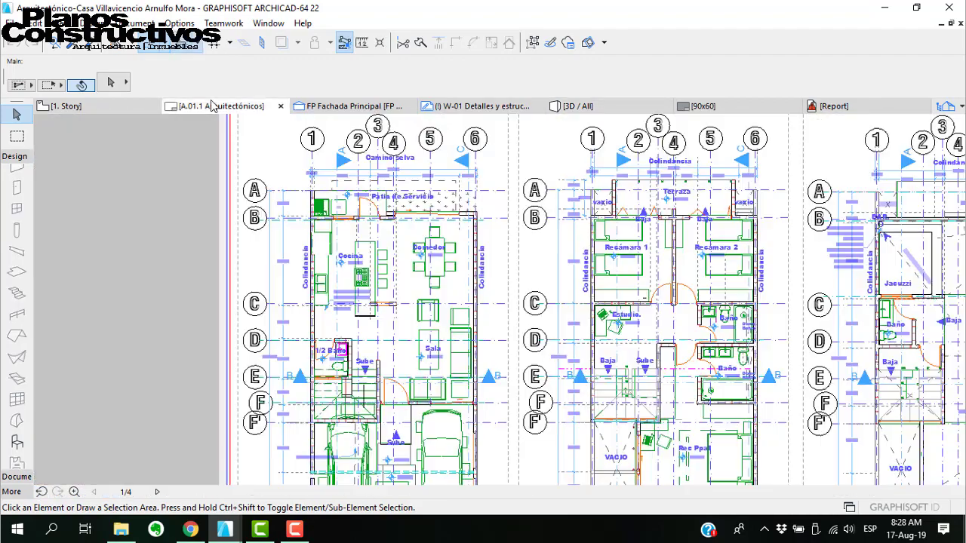
scroll(370, 226, "down", 5)
scroll(400, 296, "up", 10)
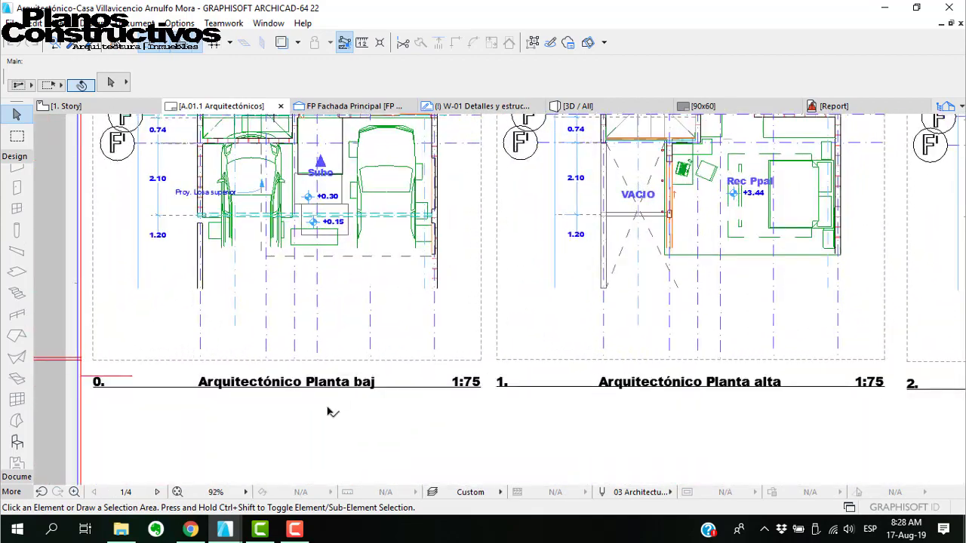
scroll(271, 346, "up", 3)
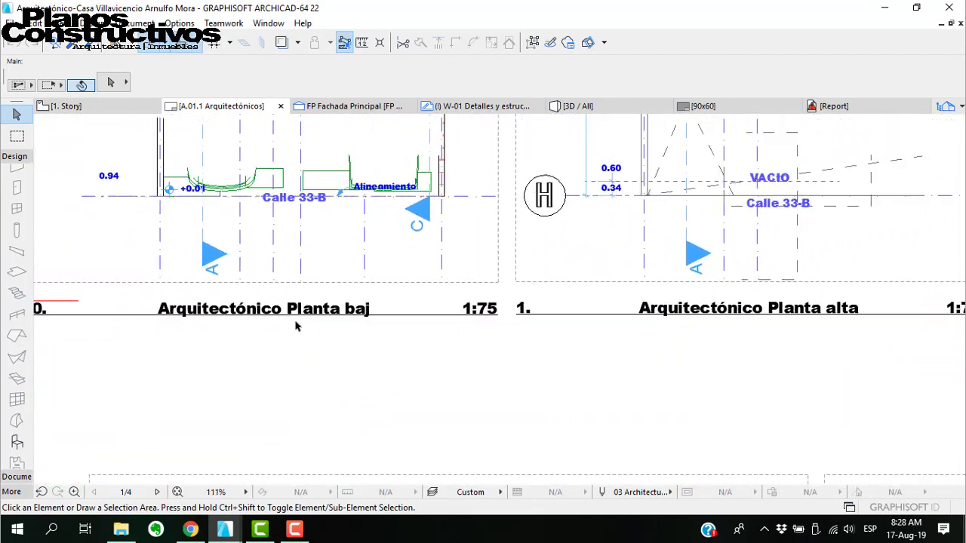
scroll(445, 300, "down", 6)
scroll(634, 319, "up", 5)
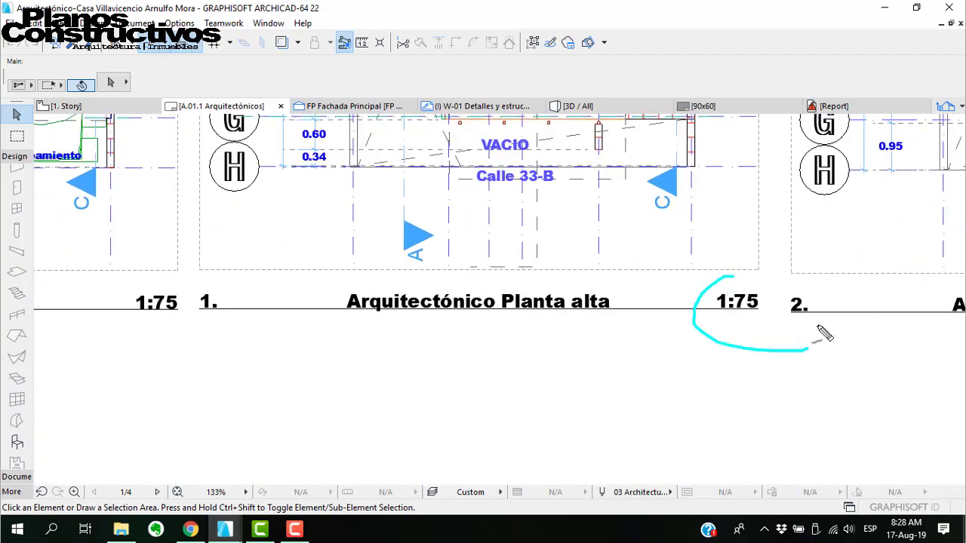
Examine the titles, scales and front portions of the Terraza and Azotea plans
middle_click_drag(698, 342, 536, 355)
scroll(537, 356, "down", 5)
scroll(810, 349, "up", 5)
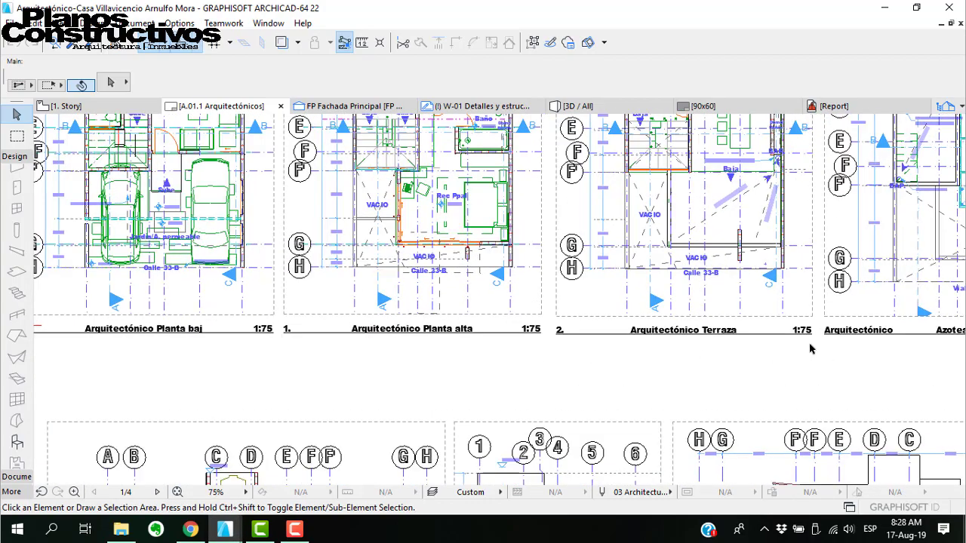
middle_click_drag(804, 322, 600, 391)
scroll(820, 367, "down", 7)
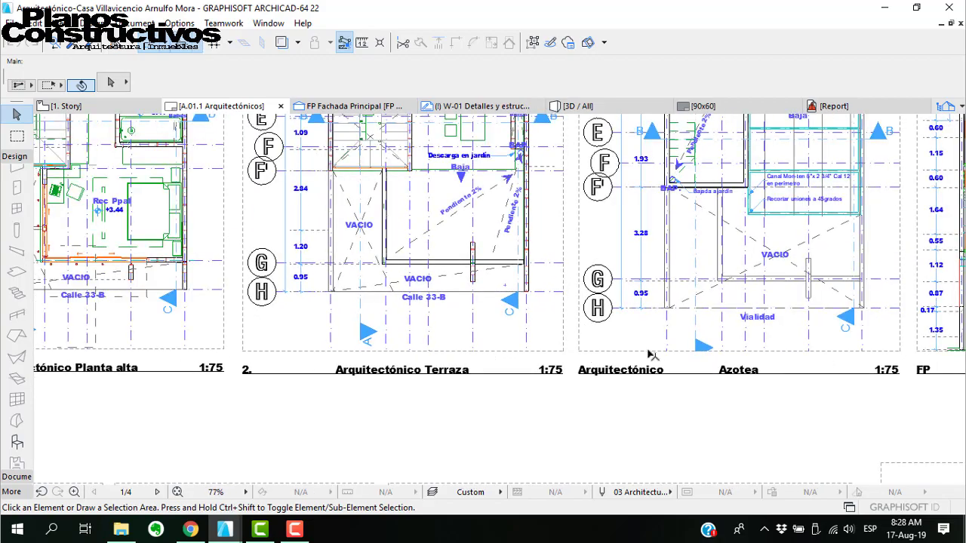
Review the roof plan's construction notes and the Fachada Principal elevation with its level heights and dimensions
scroll(547, 318, "up", 5)
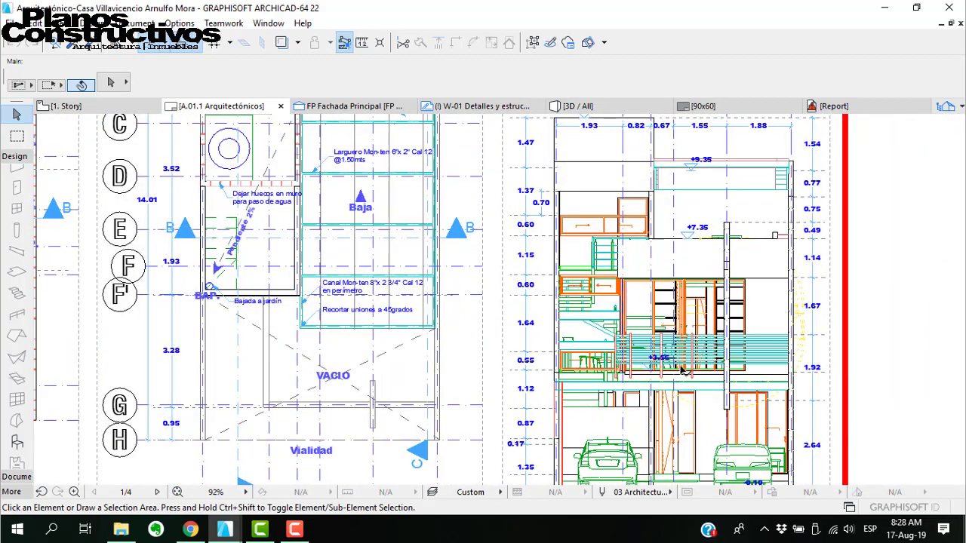
middle_click_drag(681, 369, 658, 253)
scroll(775, 396, "up", 3)
scroll(580, 327, "down", 3)
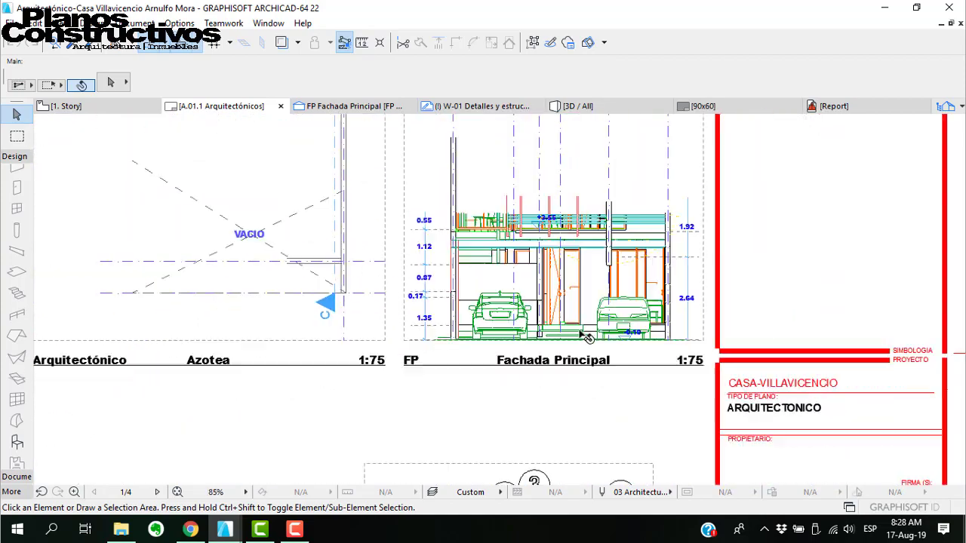
scroll(585, 336, "down", 4)
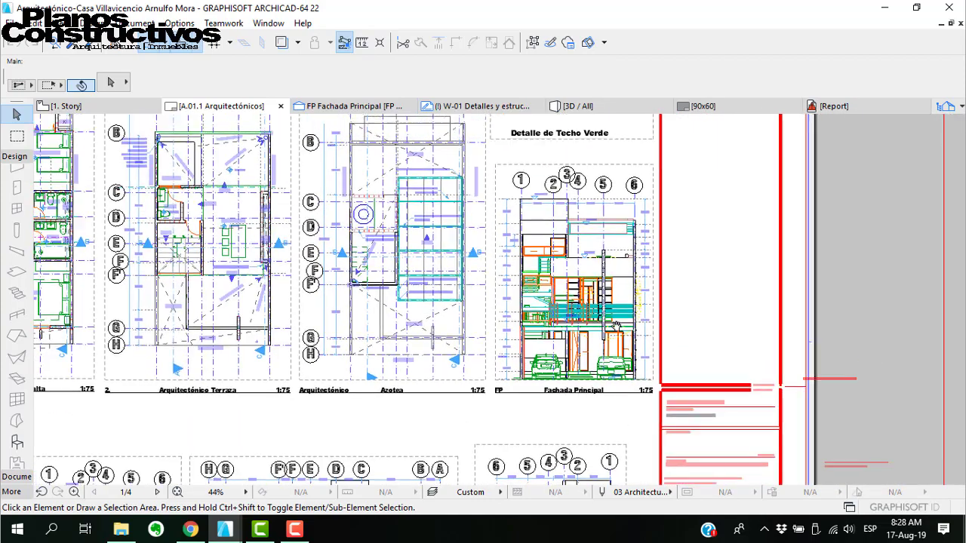
middle_click_drag(616, 326, 615, 334)
Inspect the layer notes of the Detalle de Techo Verde and return to the overall sheet
scroll(582, 192, "up", 5)
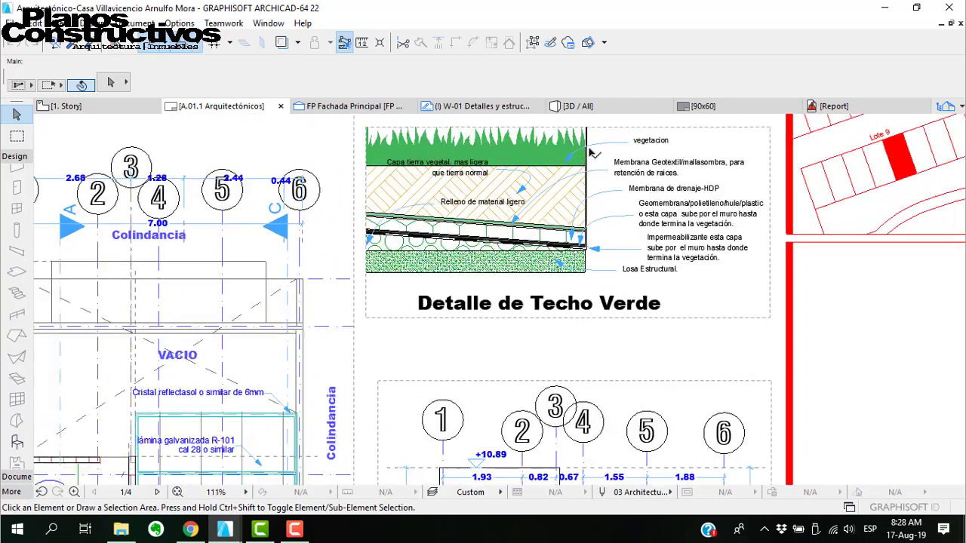
scroll(589, 149, "up", 3)
scroll(392, 227, "down", 8)
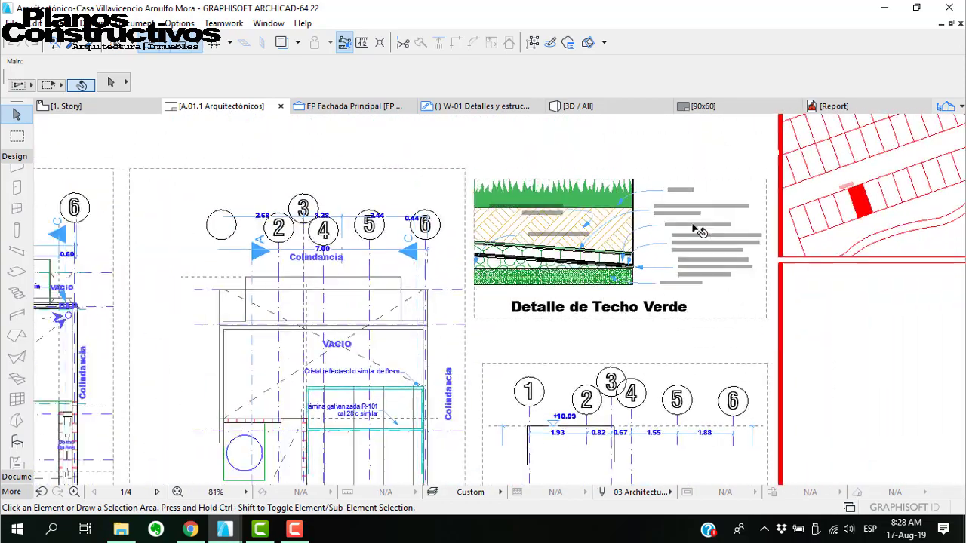
scroll(351, 359, "down", 4)
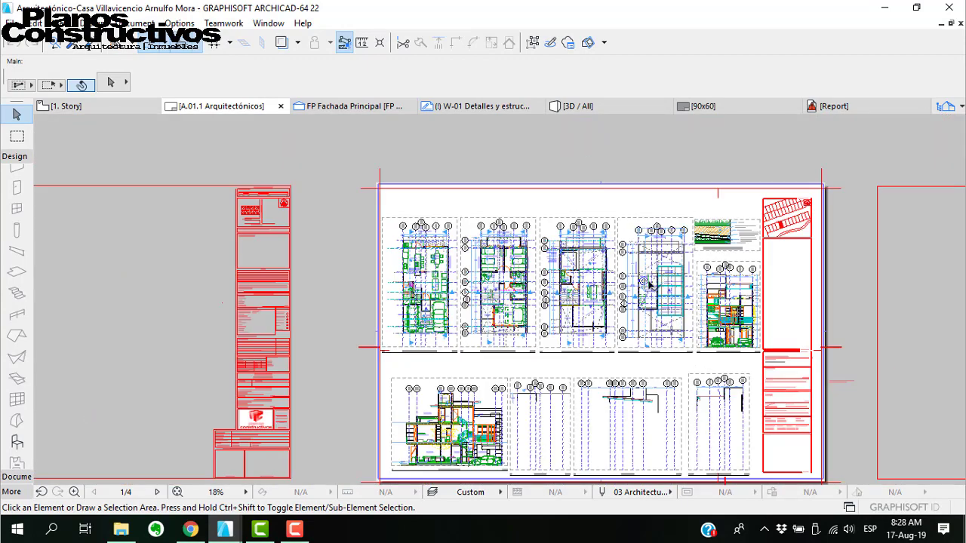
Compare the row of floor plans, examining the upper-floor bedrooms, study and bathrooms alongside the terrace plan
scroll(648, 284, "up", 2)
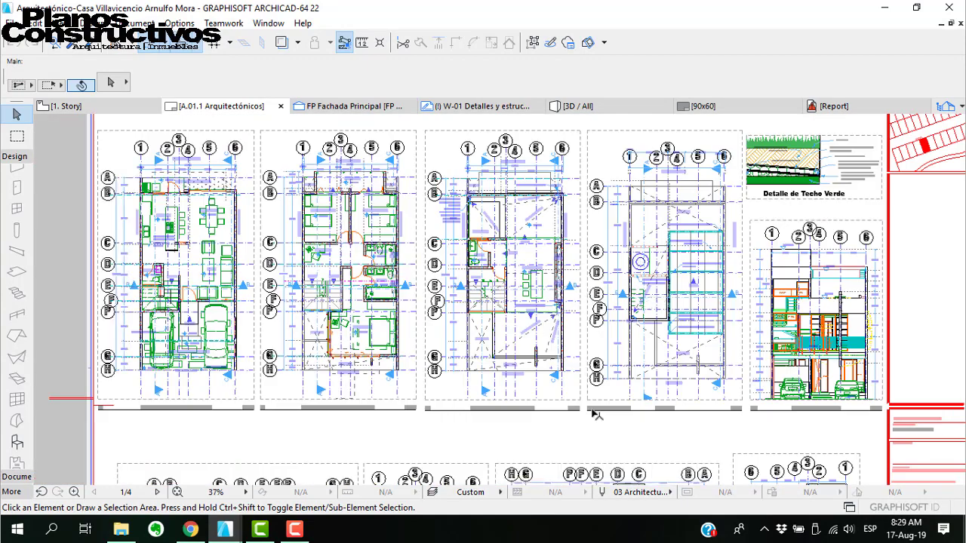
middle_click_drag(596, 414, 631, 417)
scroll(360, 231, "up", 2)
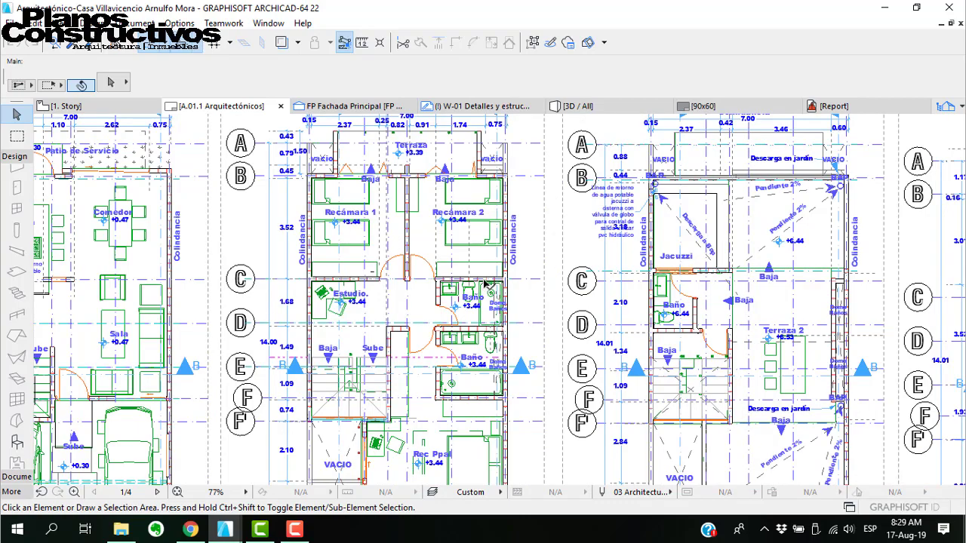
scroll(554, 282, "down", 2)
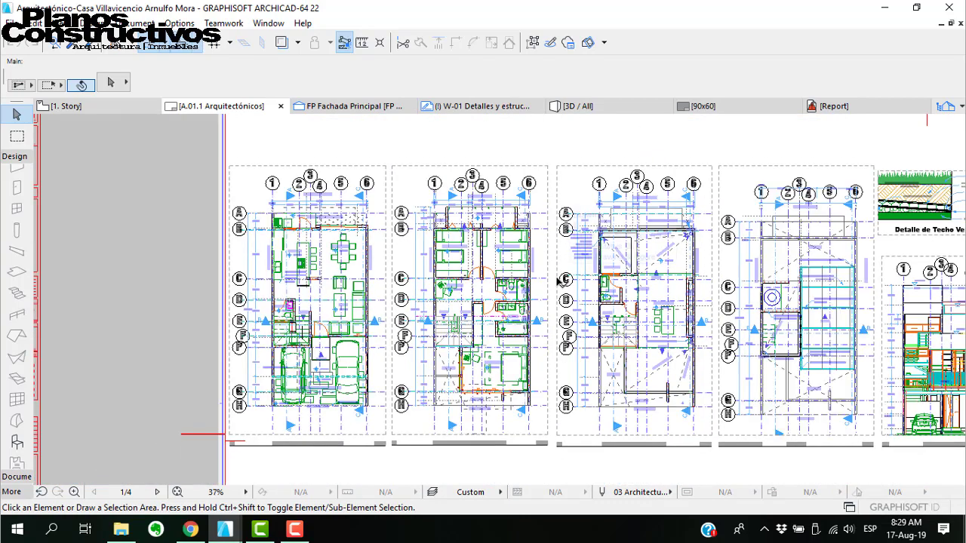
Examine the ground-floor plan around the Cocina and Comedor, including the walls along the Colindancia
scroll(272, 240, "up", 3)
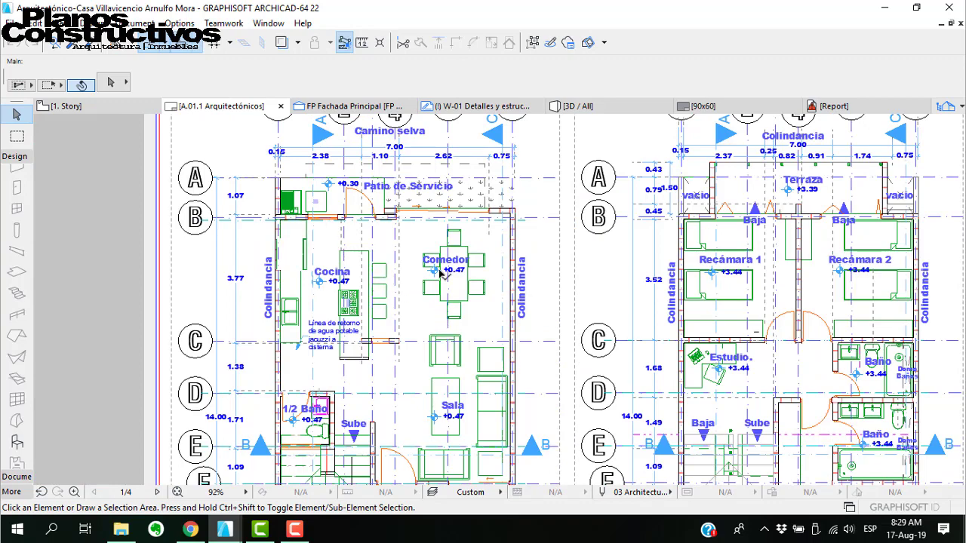
scroll(442, 274, "up", 2)
left_click(501, 225)
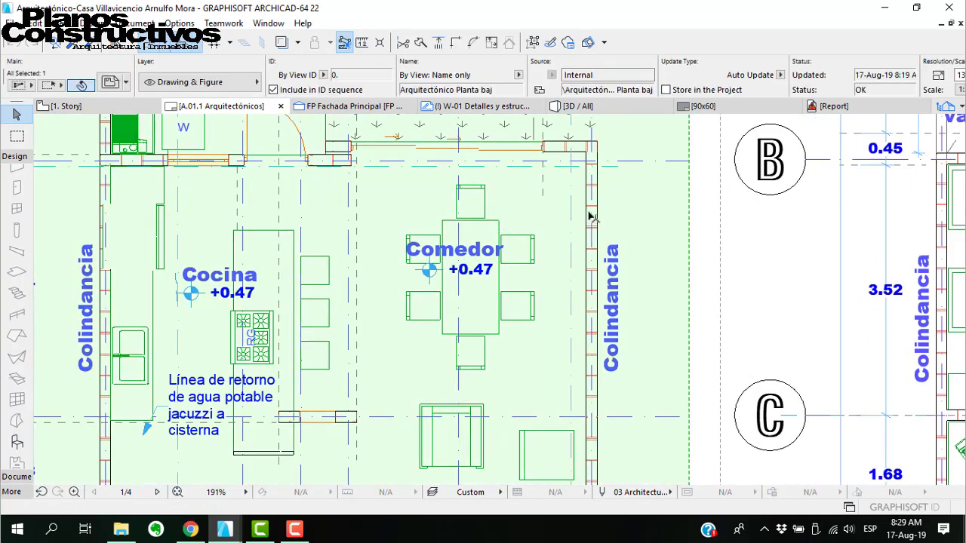
key("Escape")
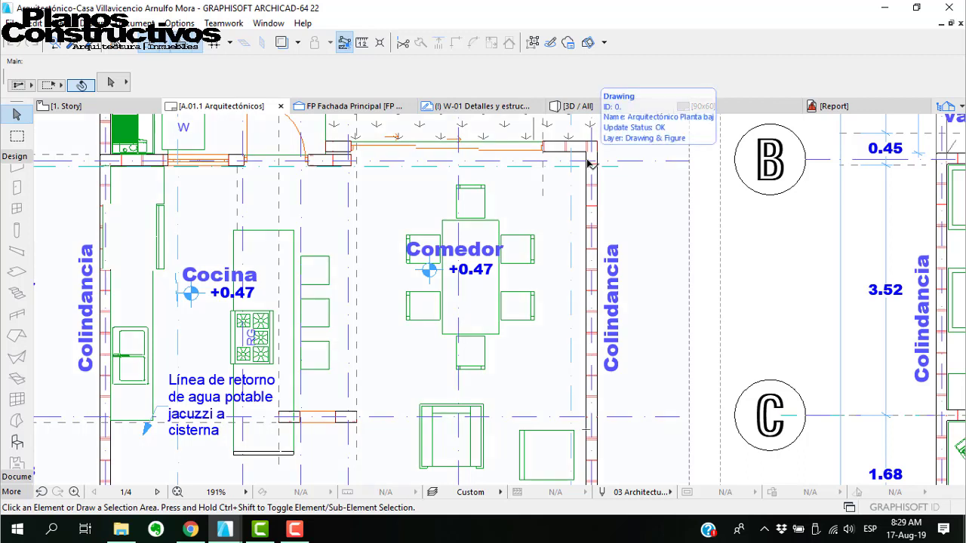
left_click(589, 158)
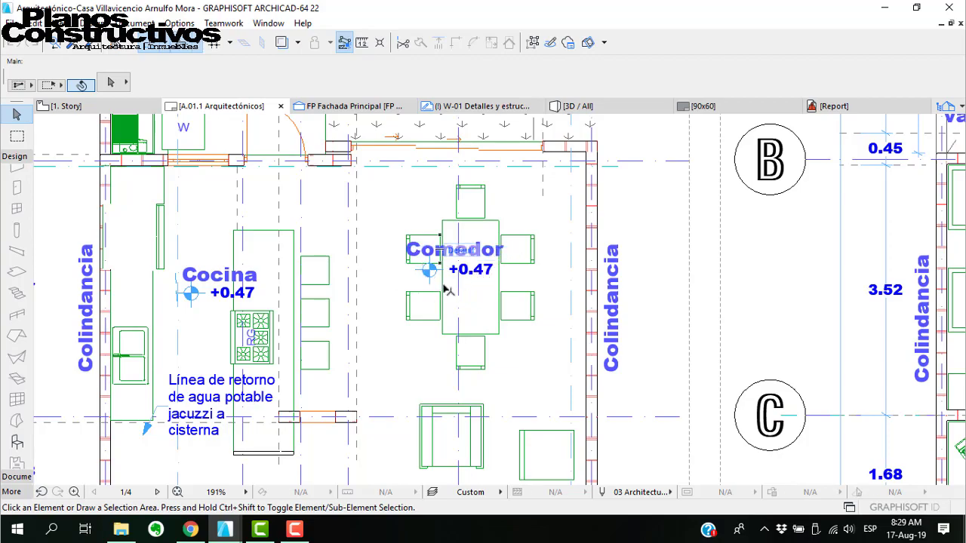
Examine the ground-floor parking area at Calle 33-B, including its floor levels, permeable garden and alignment note
scroll(355, 234, "down", 4)
scroll(324, 322, "up", 4)
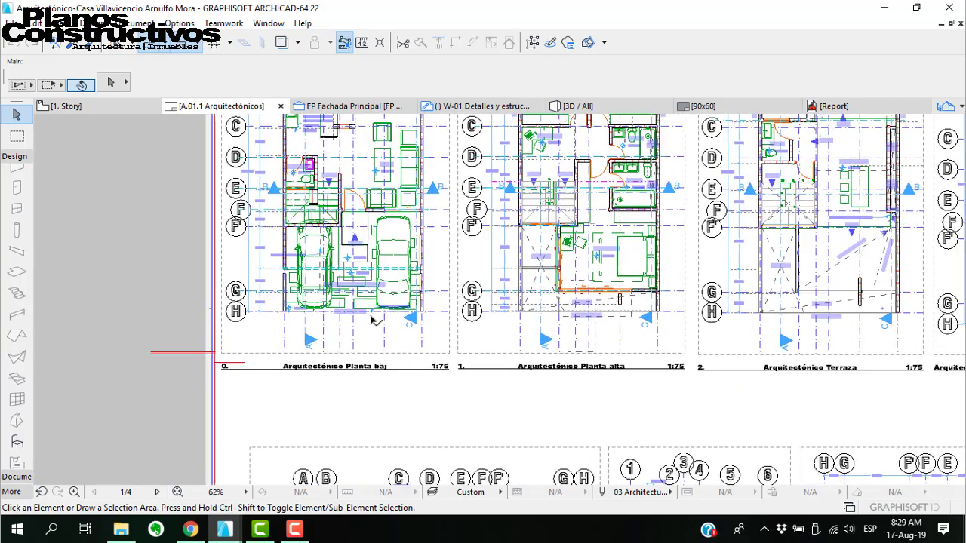
scroll(227, 306, "down", 2)
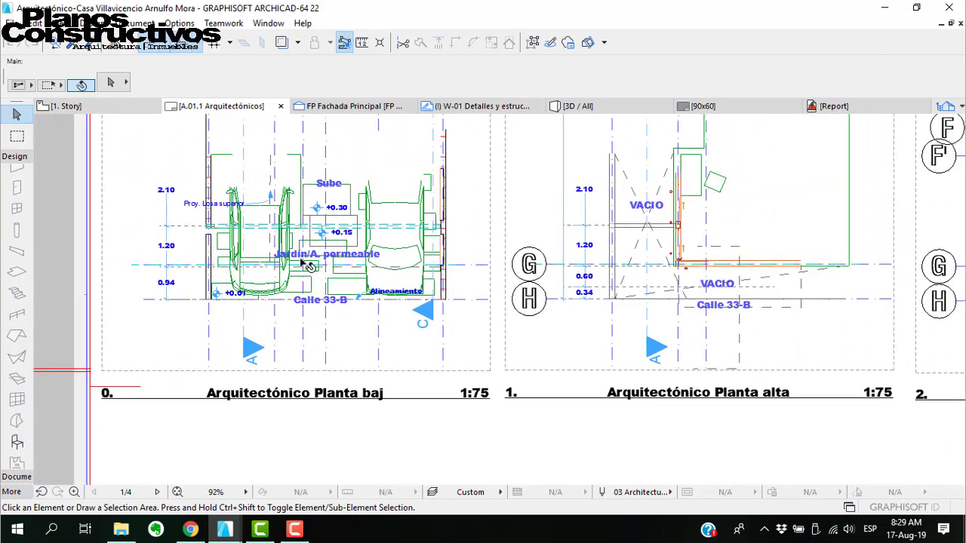
scroll(195, 300, "up", 5)
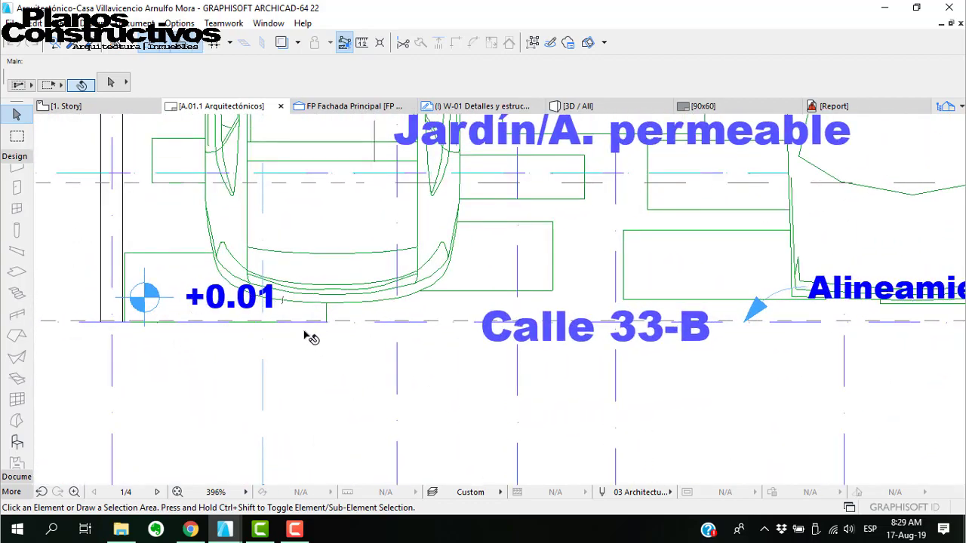
scroll(222, 338, "down", 3)
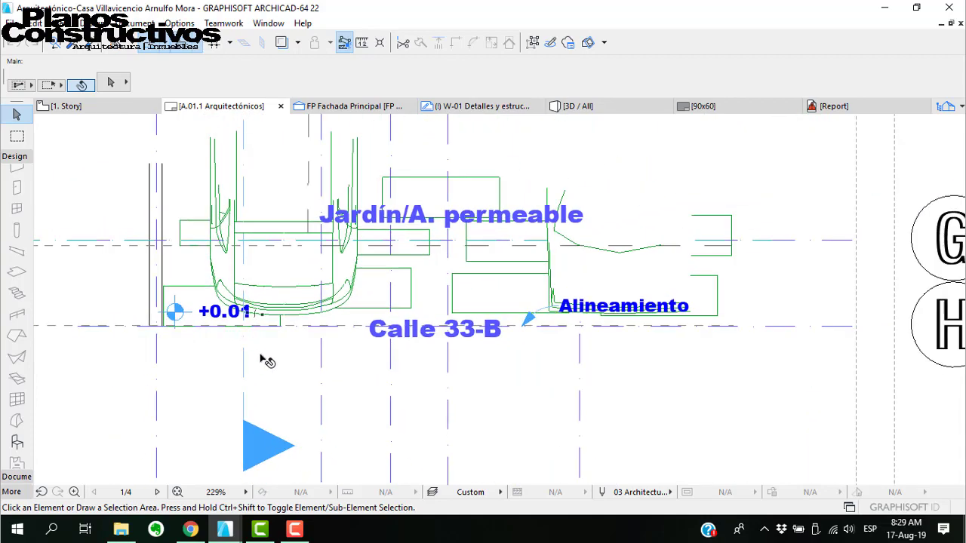
left_click_drag(189, 339, 219, 390)
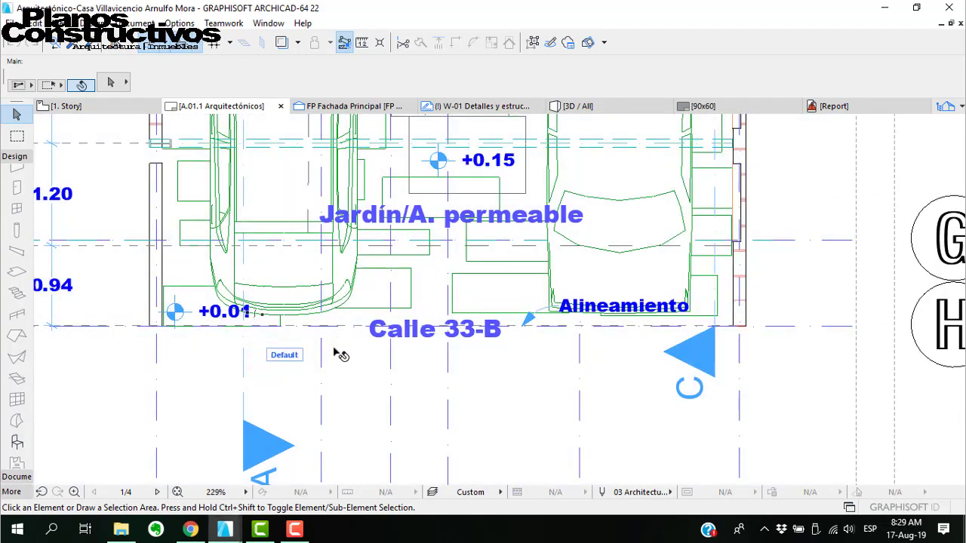
scroll(355, 332, "down", 3)
scroll(392, 291, "up", 2)
scroll(394, 286, "up", 2)
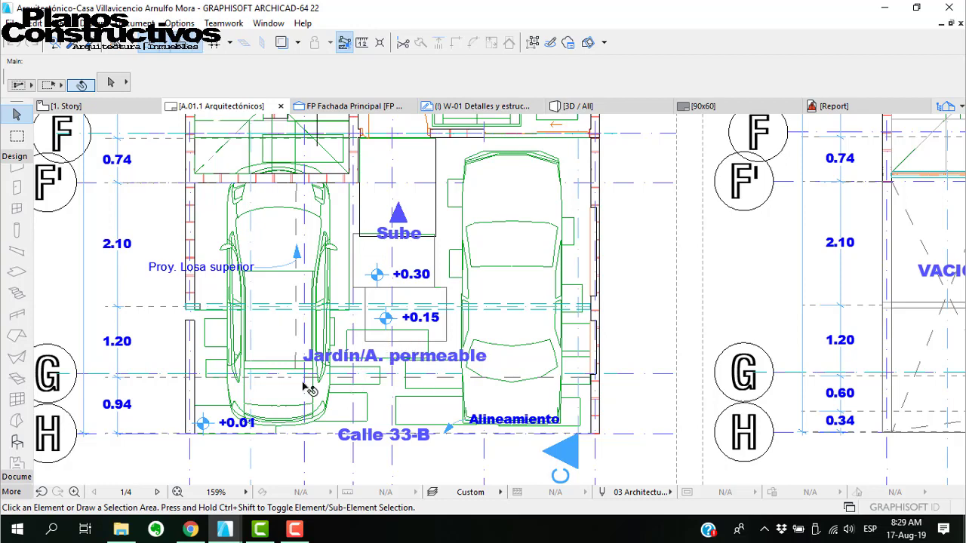
Follow the ground-floor plan from the parking spaces past the entrance steps to the stairs, half bathroom and Sala
middle_click_drag(302, 240, 291, 300)
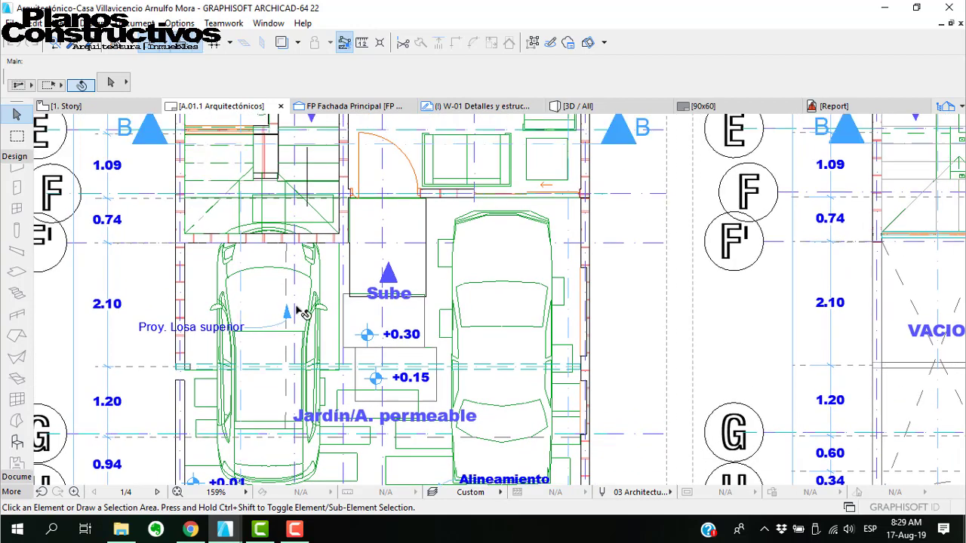
left_click(285, 288)
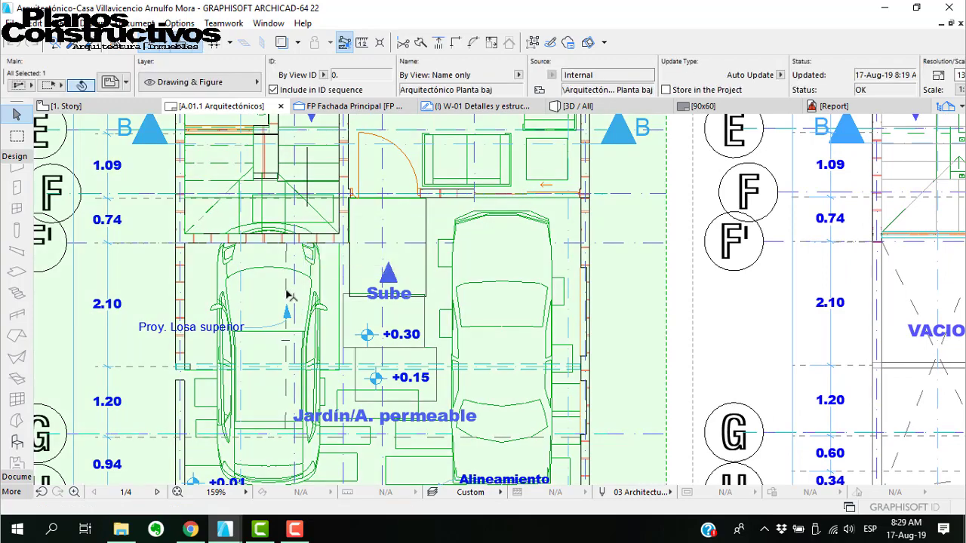
key("Escape")
scroll(393, 234, "up", 3)
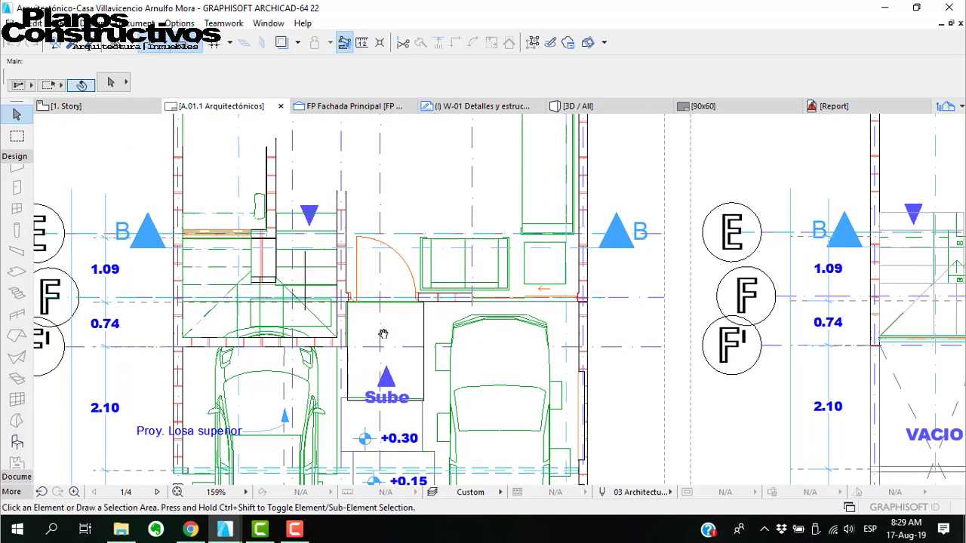
scroll(413, 239, "up", 2)
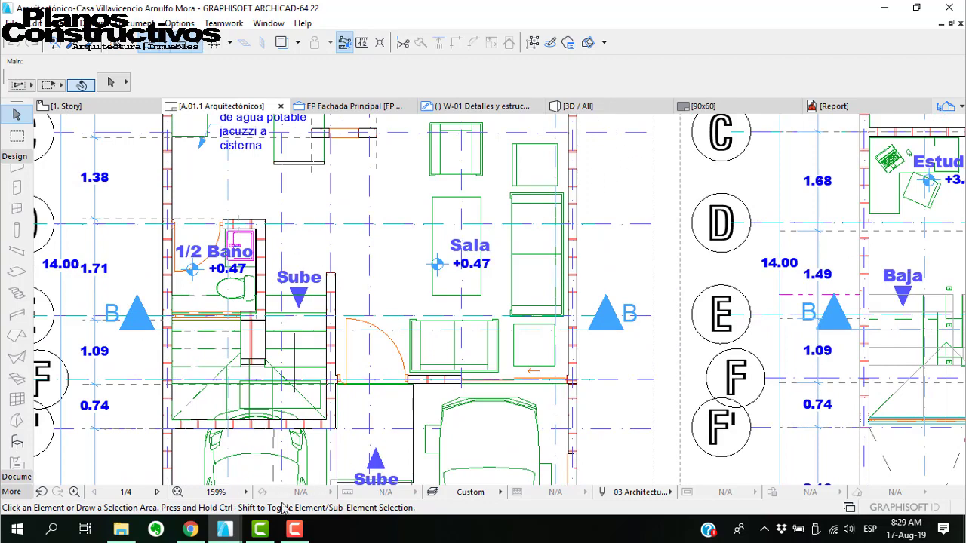
Open the house's 3D view and cut the model with a horizontal cutting plane through the ground floor
left_click(573, 105)
scroll(518, 237, "down", 5)
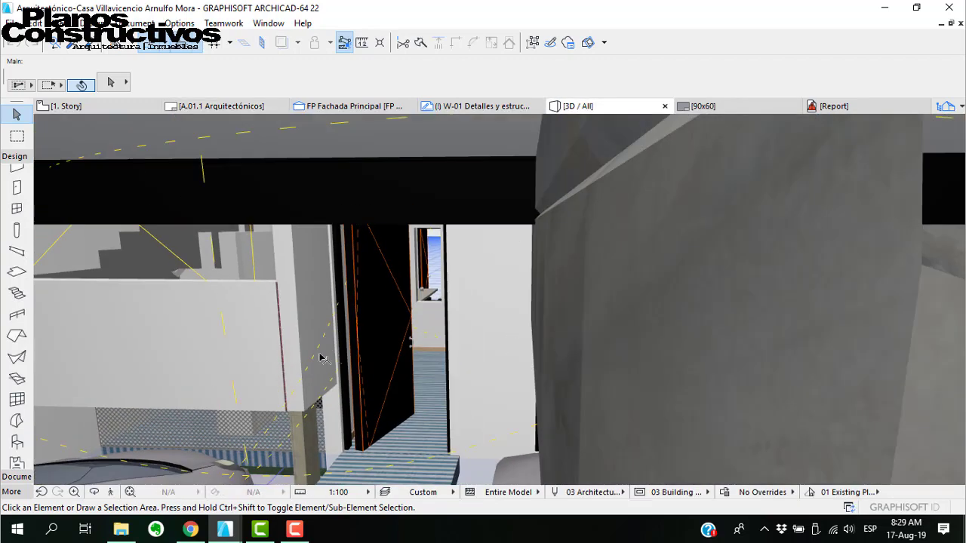
scroll(370, 334, "down", 3)
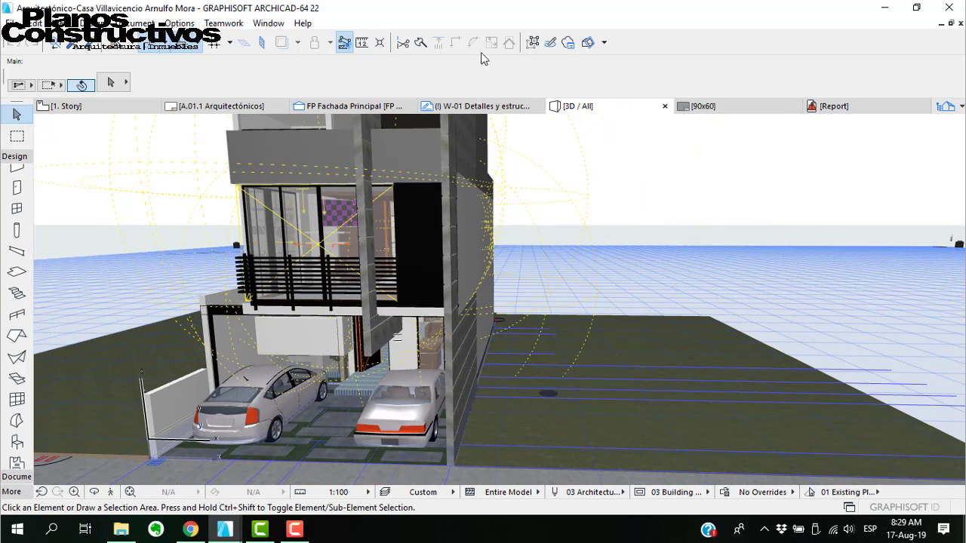
left_click(587, 43)
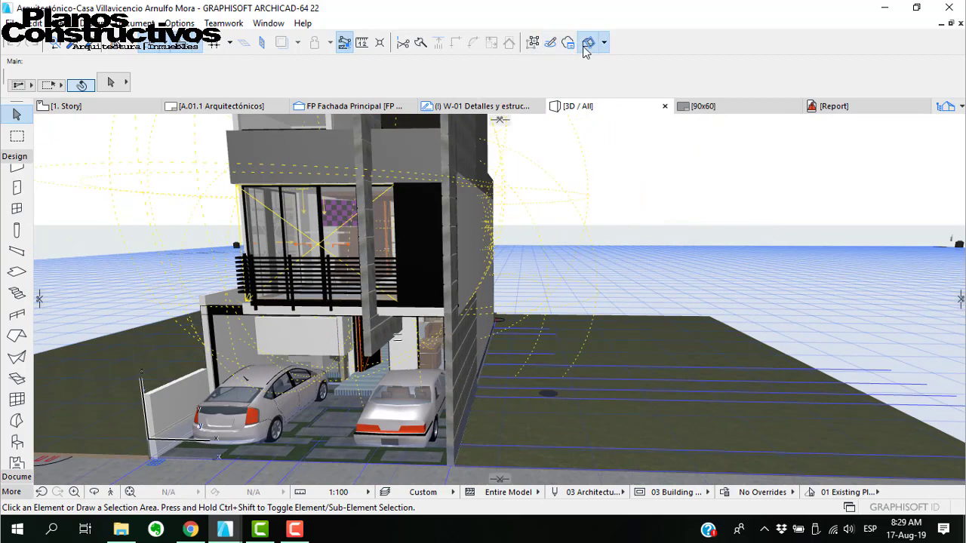
left_click(498, 121)
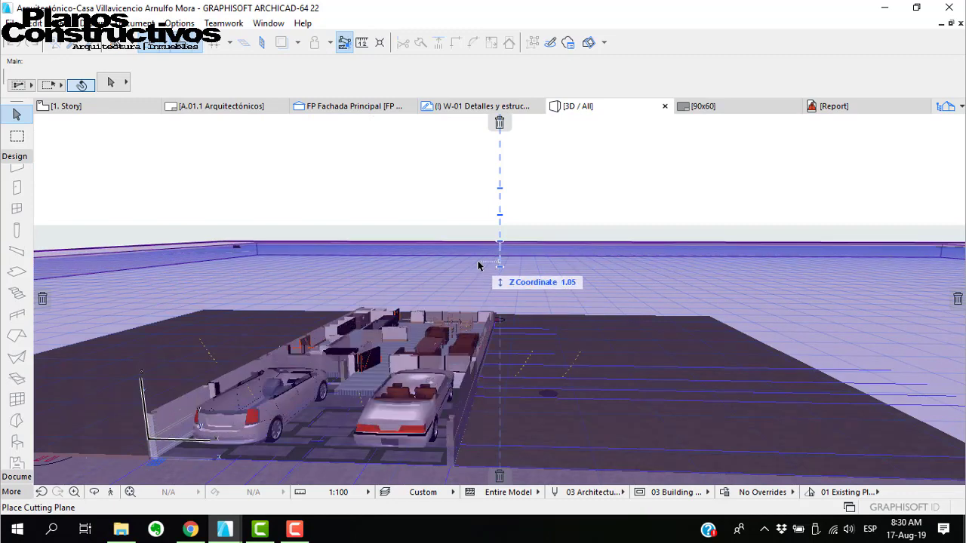
left_click(479, 262)
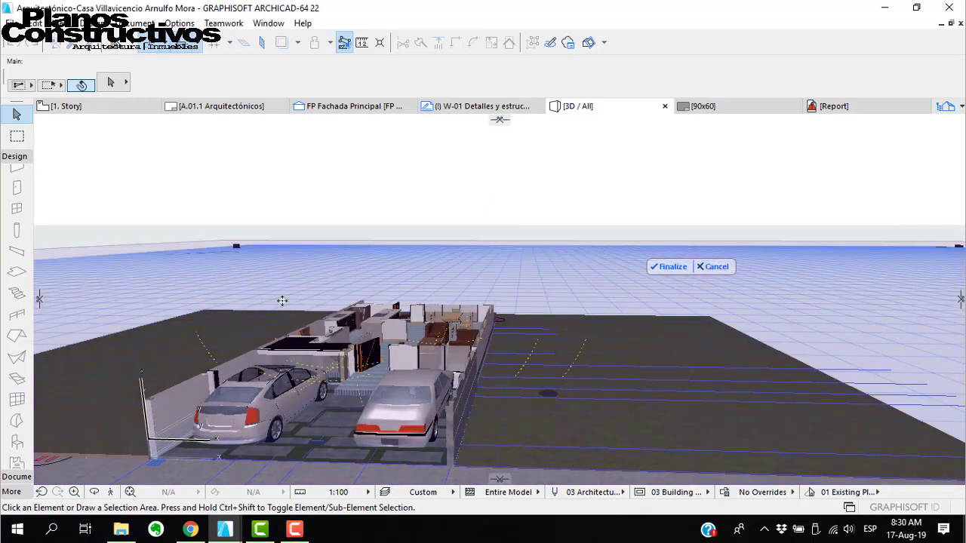
Explore the sectioned ground floor in fly mode, from the parked cars through the living room, kitchen and dining area to an overhead view
left_click(110, 491)
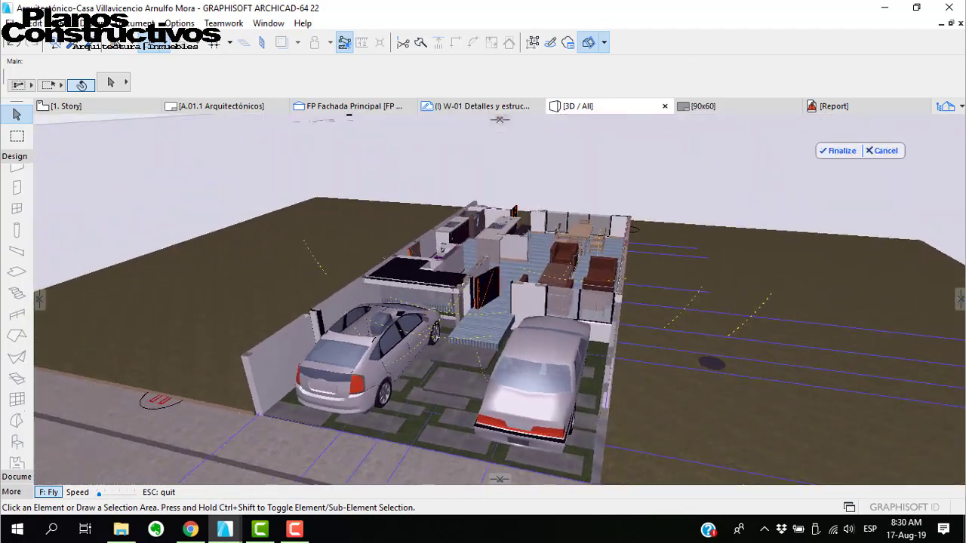
key("Up")
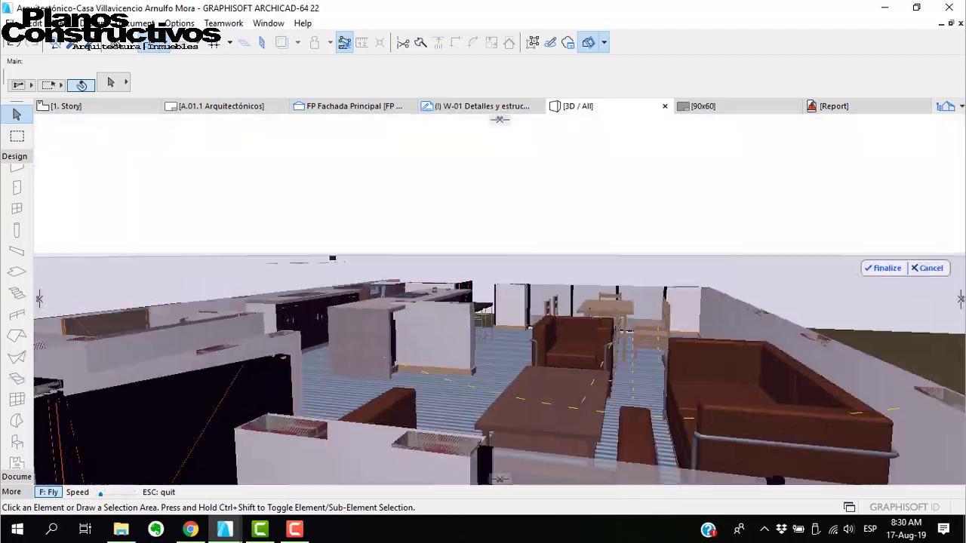
key("Down")
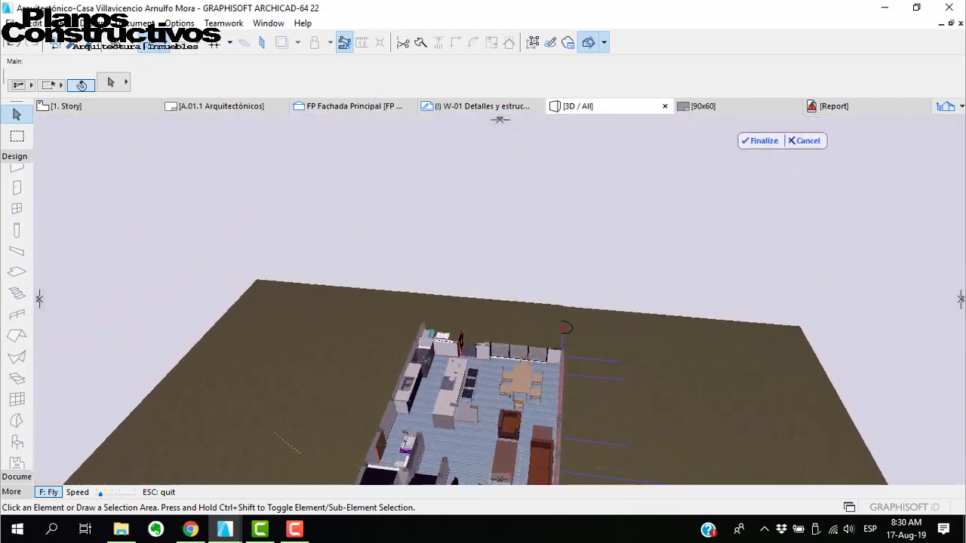
key("Up")
key("Down")
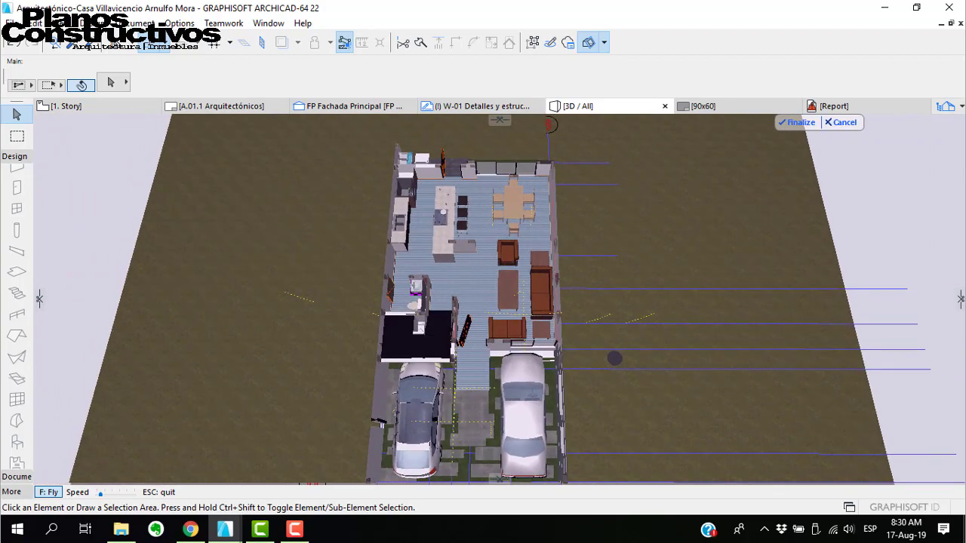
key("Up")
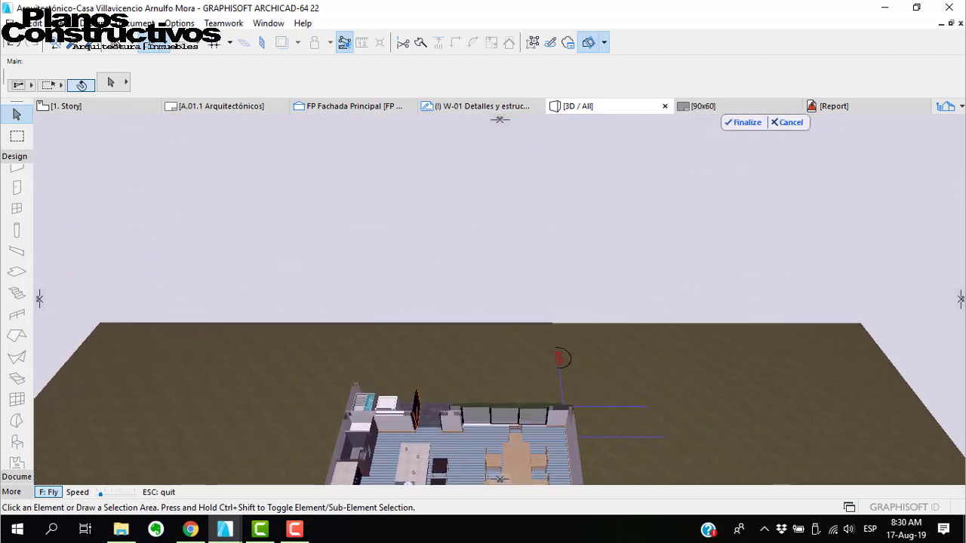
key("Down")
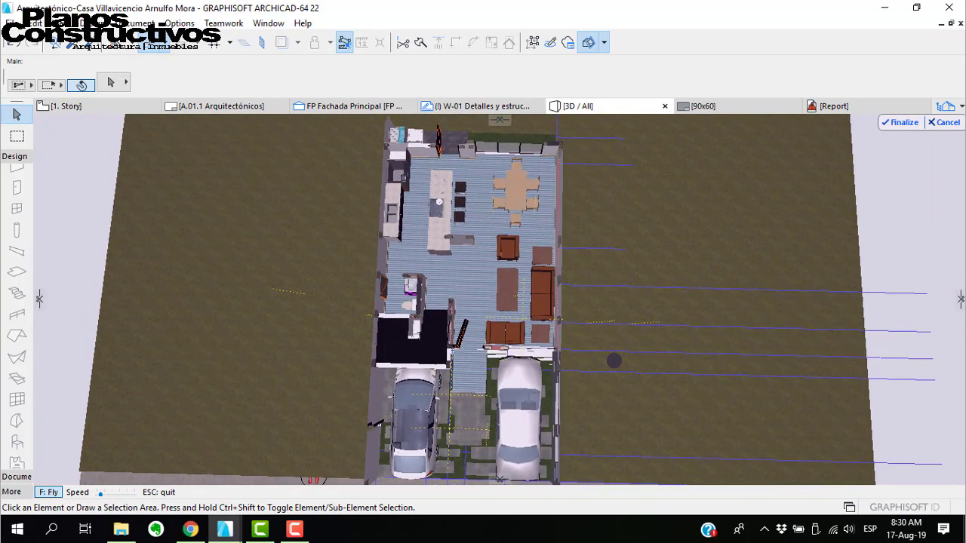
key("Escape")
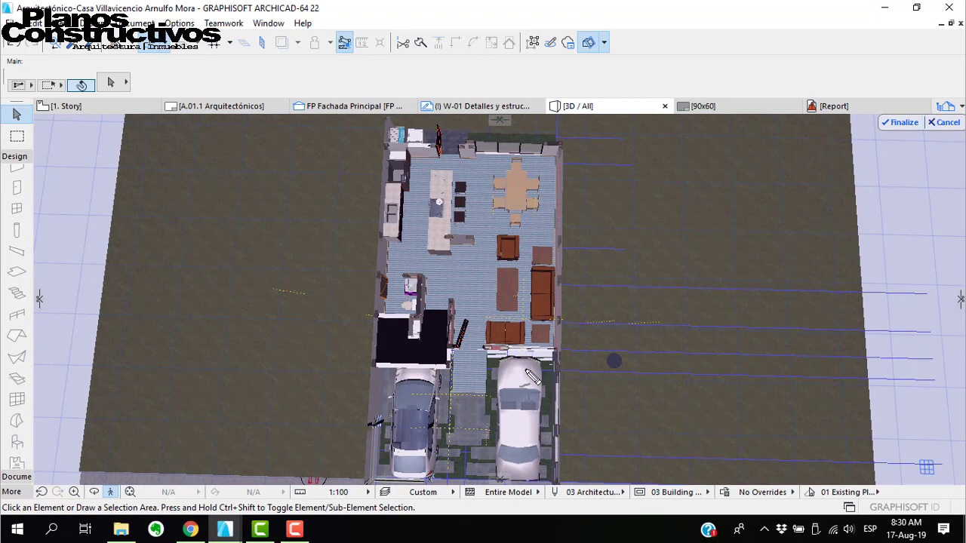
left_click(553, 353)
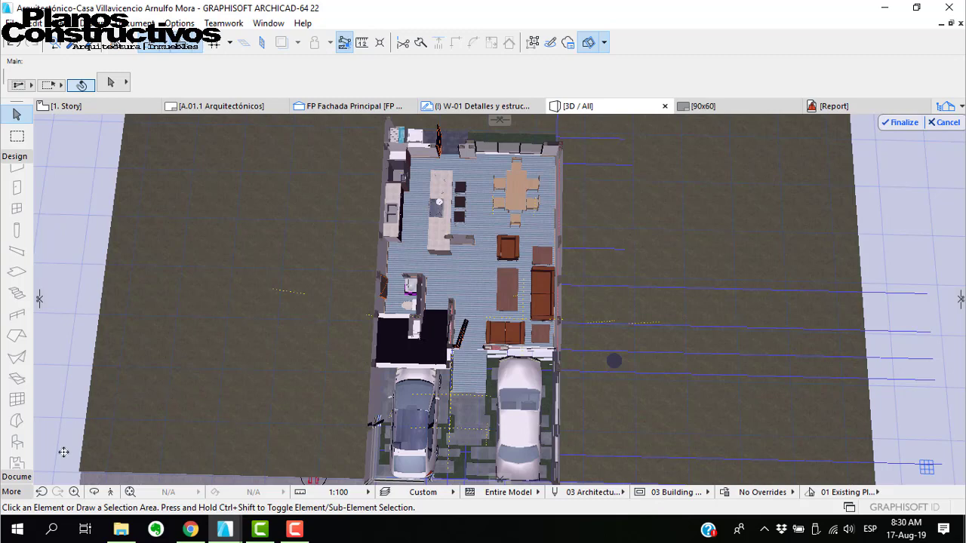
left_click(295, 528)
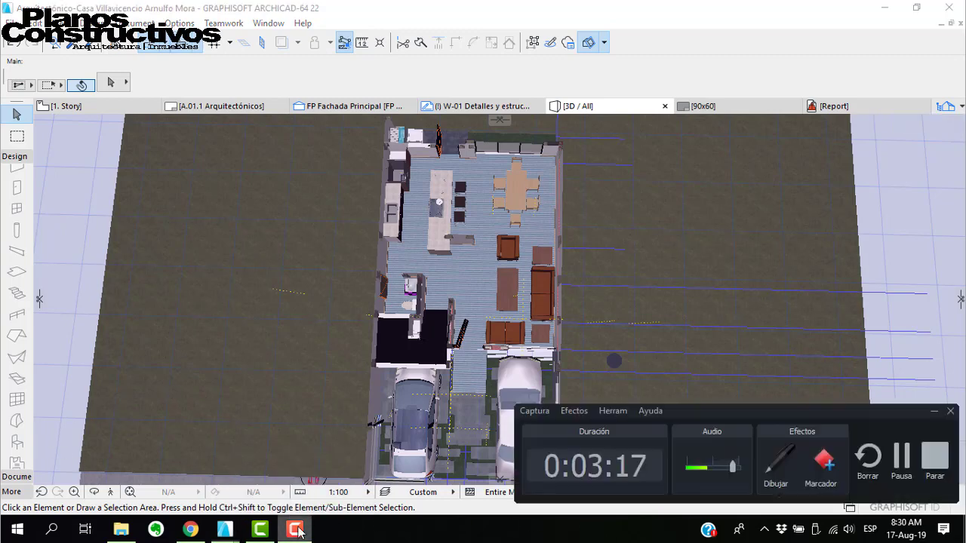
left_click(902, 455)
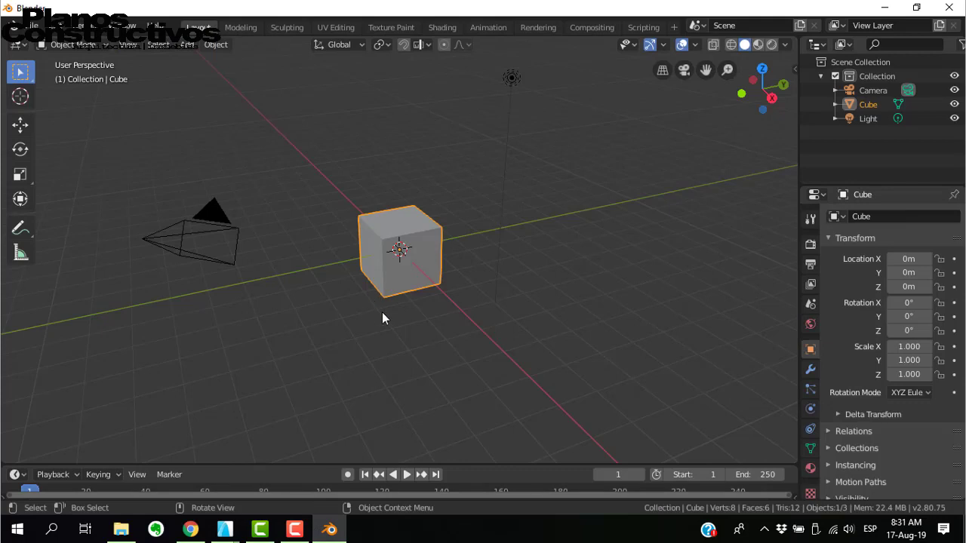
In Blender, add a second cube and move it to about X -1.96, Y -1.16, Z 0.46 m beside the original
middle_click_drag(383, 313, 411, 304)
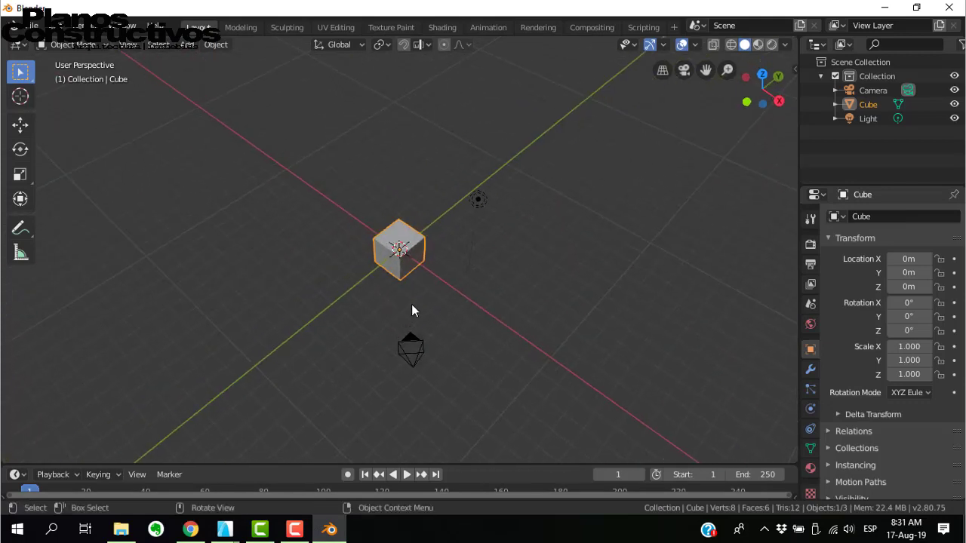
key("shift+a")
mouse_move(376, 240)
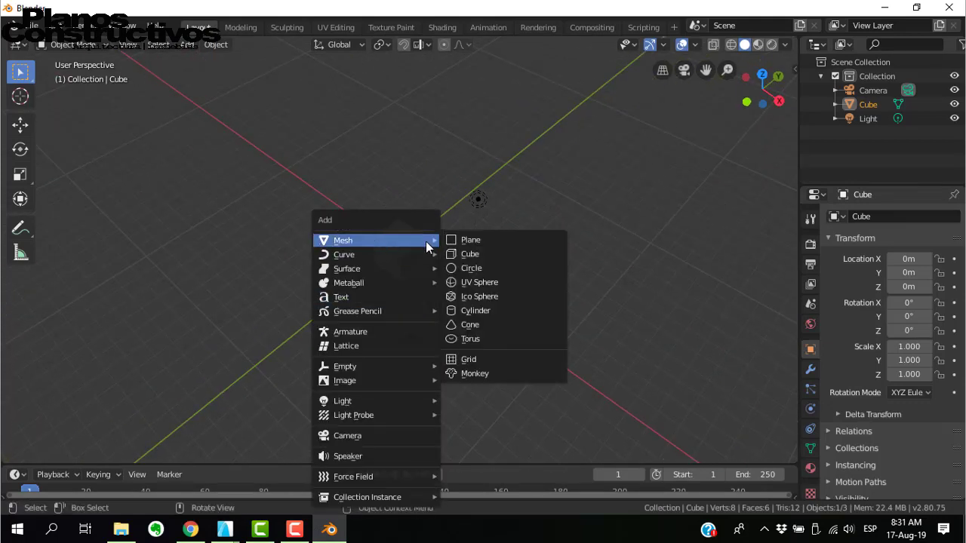
left_click(450, 251)
key("g")
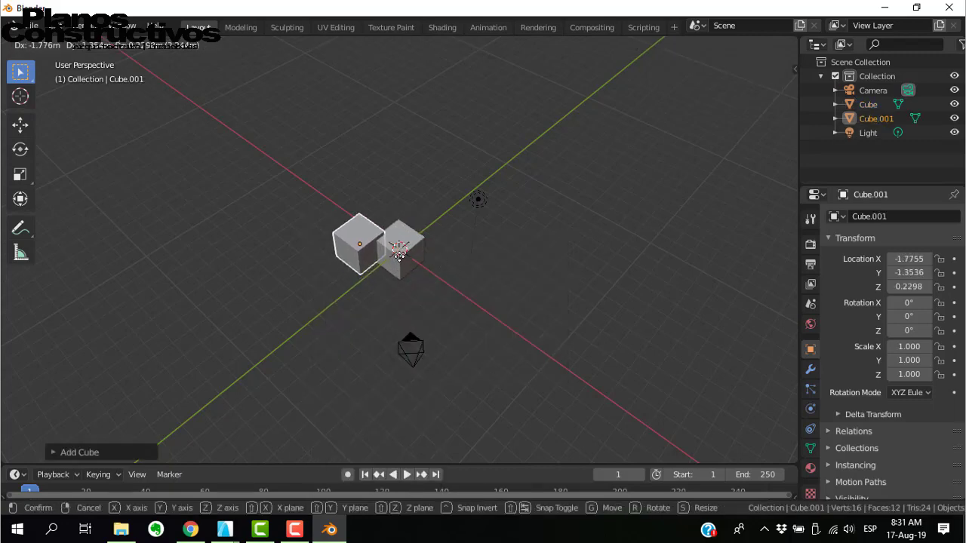
left_click(395, 262)
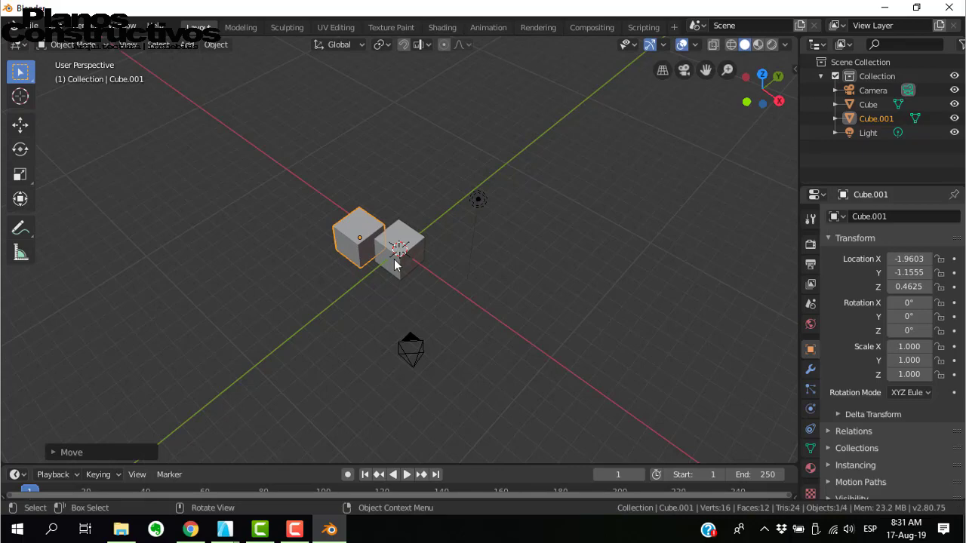
Move the second cube along the X axis to about X -0.88 m so it overlaps the original in width
key("g")
key("x")
left_click(362, 287)
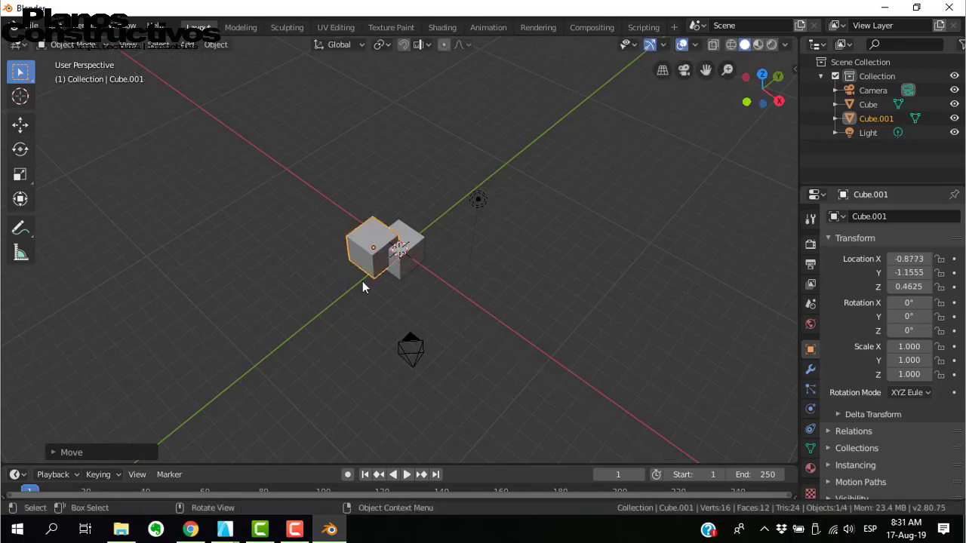
Compare the two cubes from above in orthographic and perspective projection, and examine how their vertical edges converge in perspective
key("KP_7")
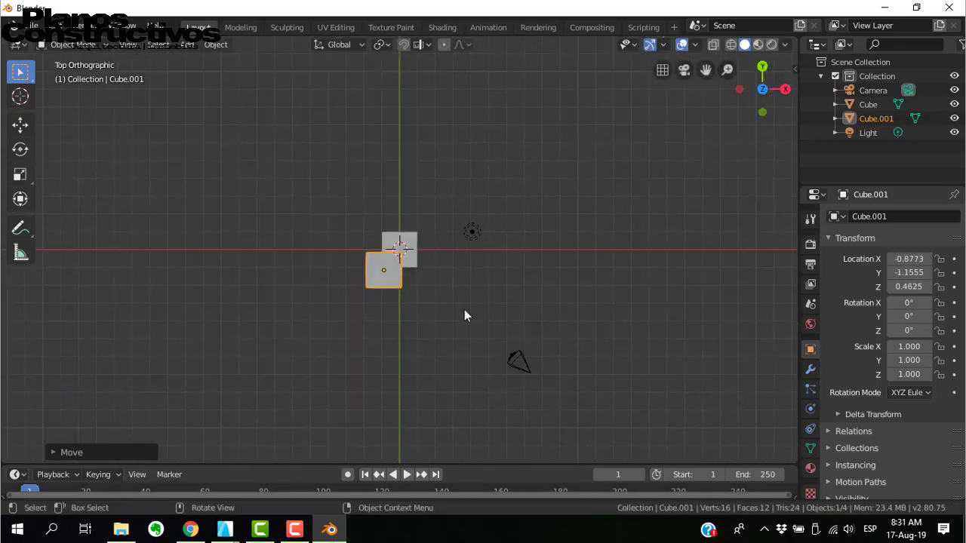
scroll(407, 281, "up", 4)
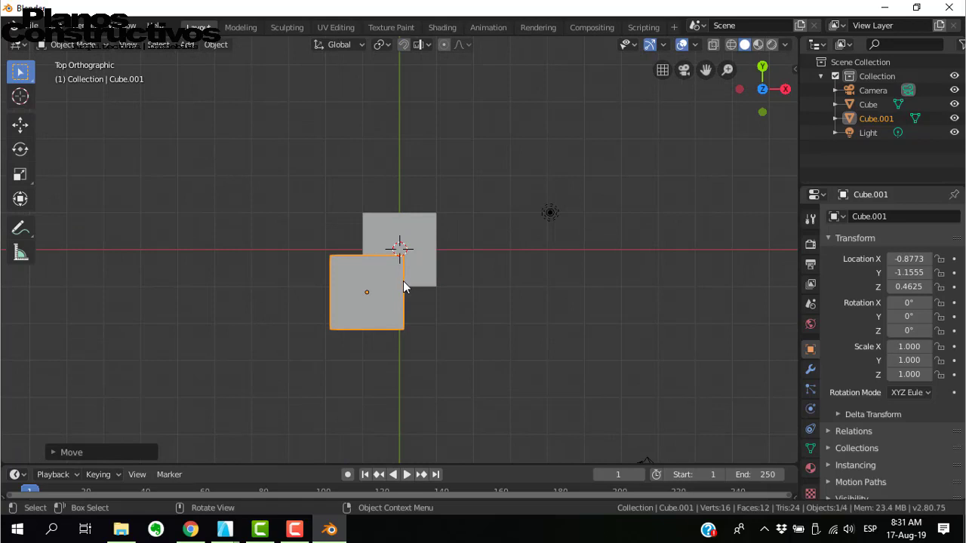
key("KP_5")
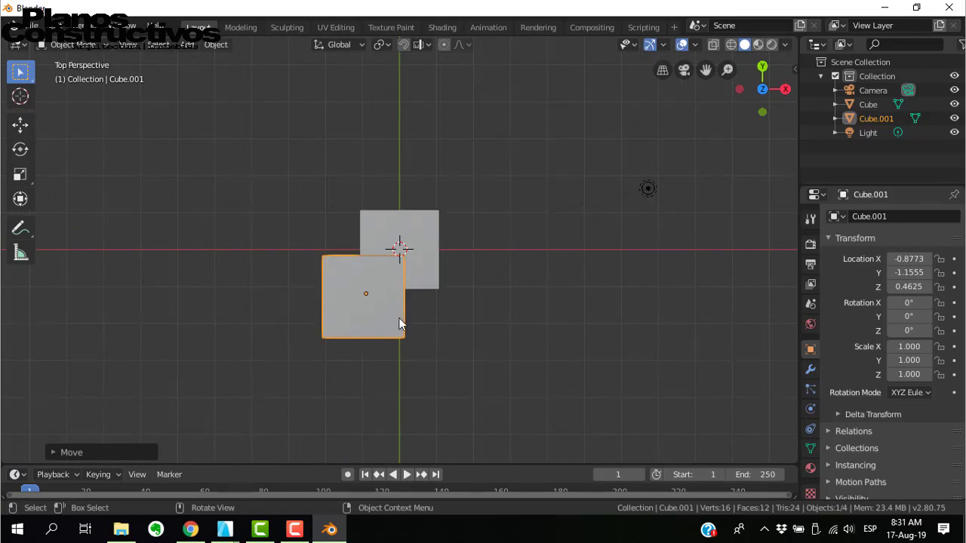
middle_click_drag(397, 344, 393, 275)
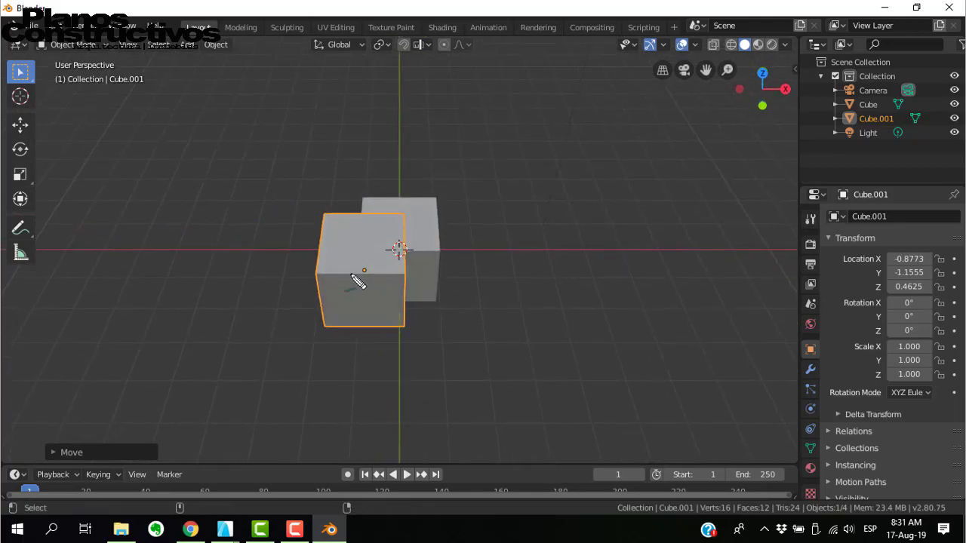
left_click_drag(313, 272, 338, 412)
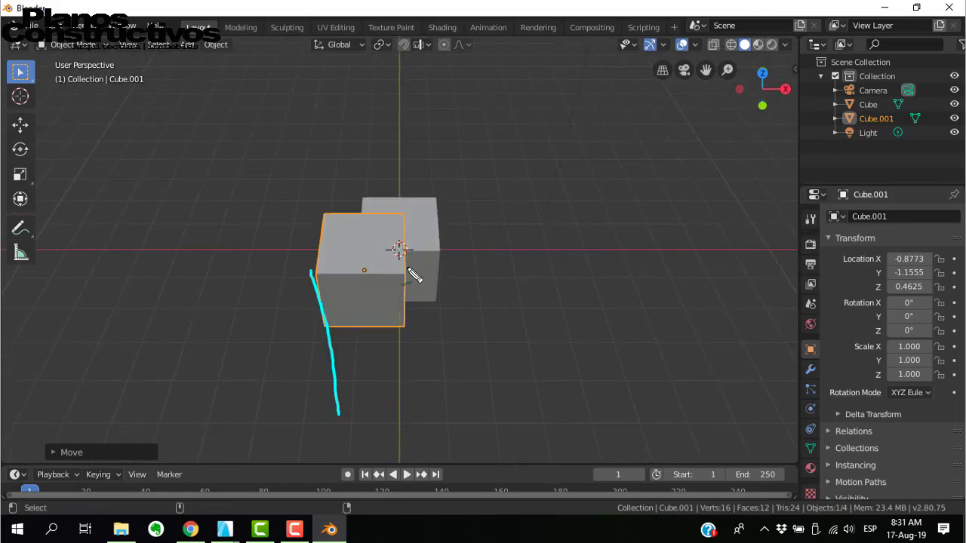
left_click_drag(407, 264, 401, 485)
left_click_drag(440, 251, 421, 440)
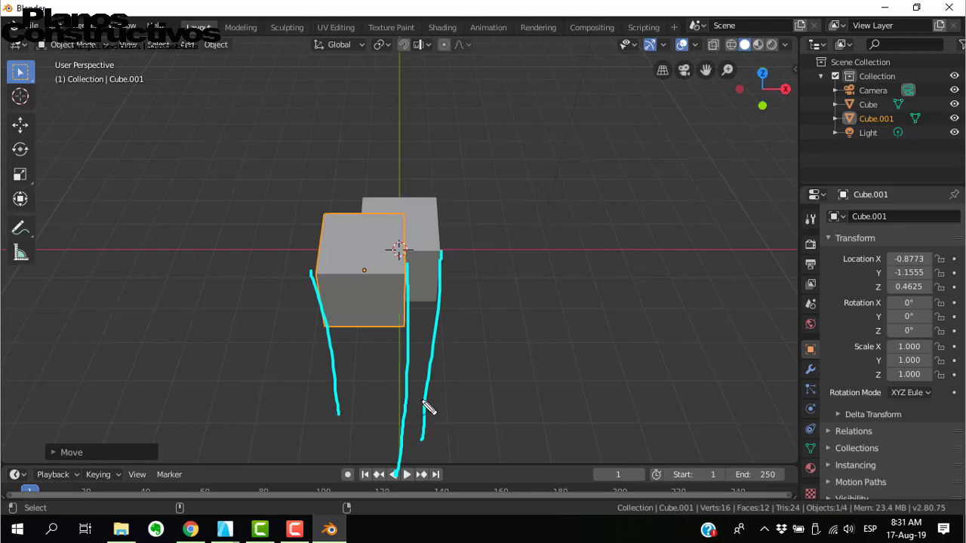
mouse_move(377, 469)
left_mouse_down()
mouse_move(382, 479)
mouse_move(386, 467)
left_mouse_up()
key("Escape")
Inspect the two cubes in top, right and front orthographic views, contrasting them with perspective views of the scene
scroll(406, 327, "down", 4)
middle_click_drag(406, 333, 273, 366)
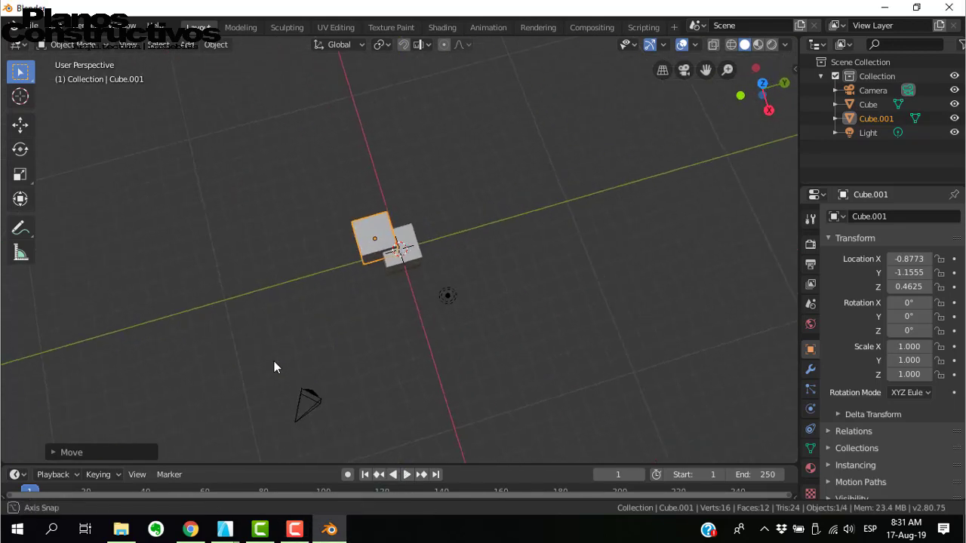
middle_click_drag(364, 326, 423, 268)
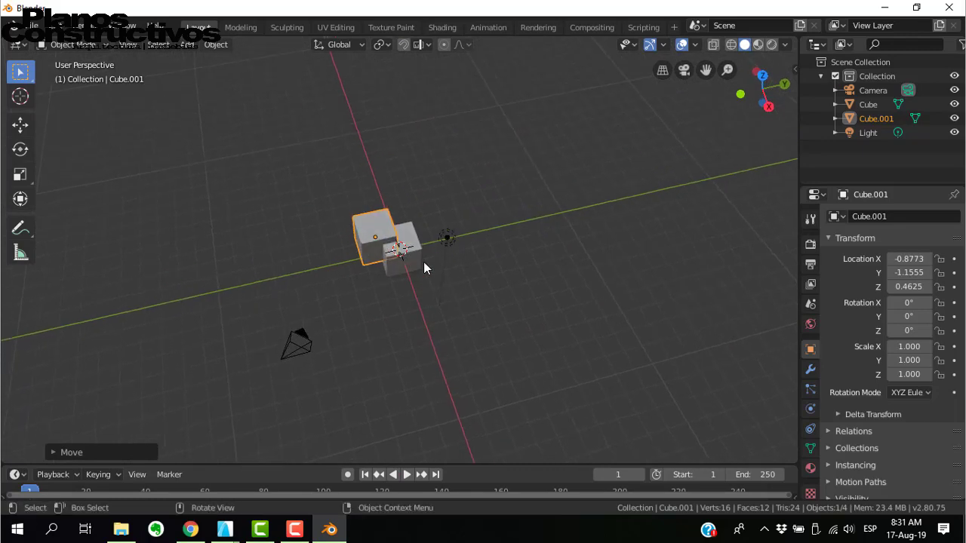
key("KP_7")
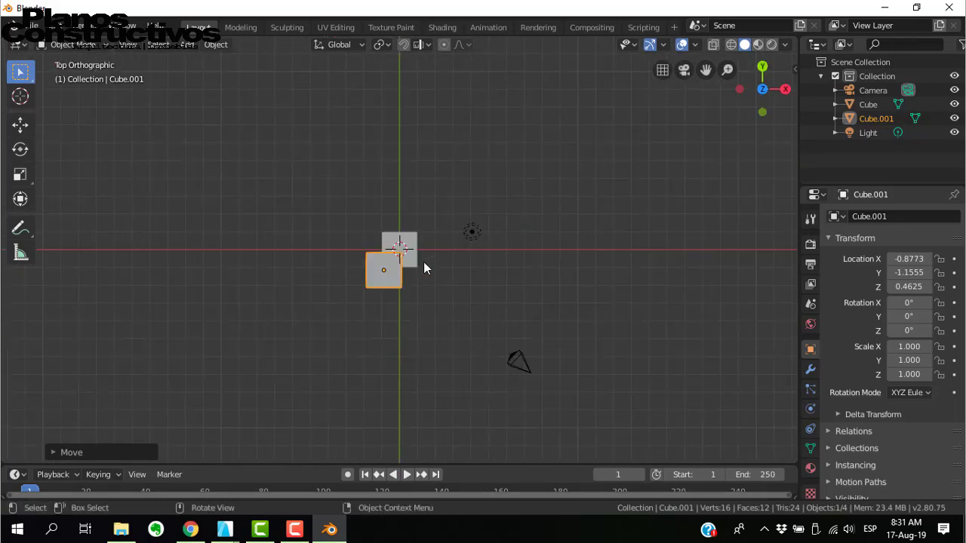
key("KP_5")
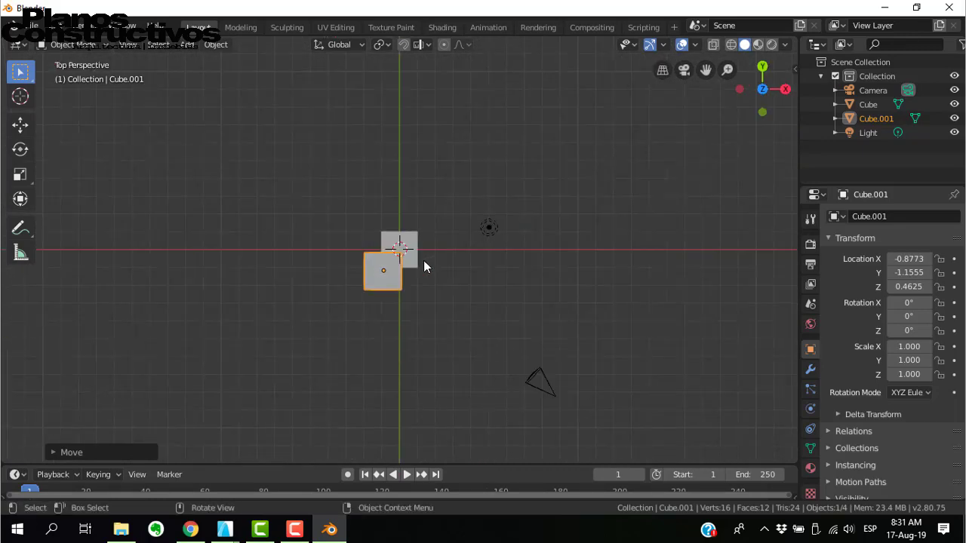
scroll(423, 260, "up", 3)
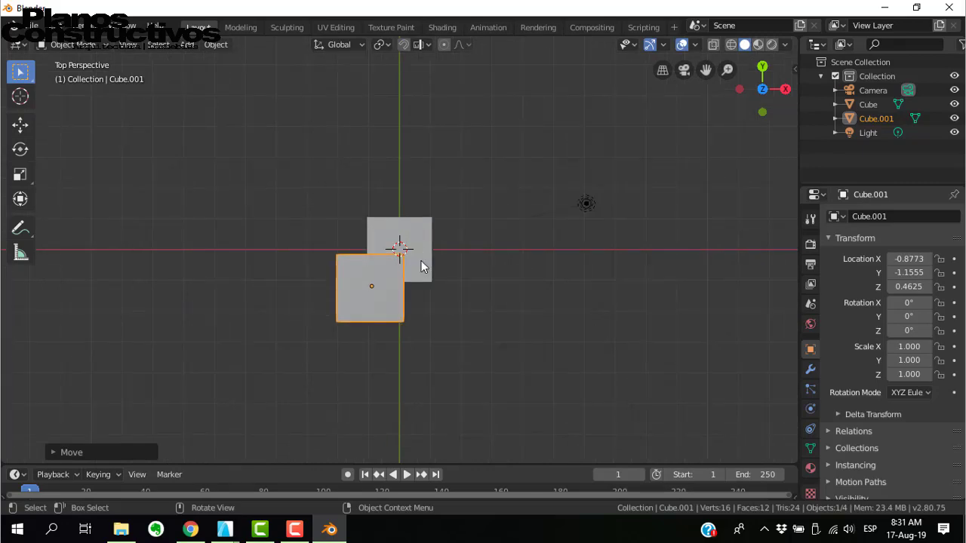
key("KP_3")
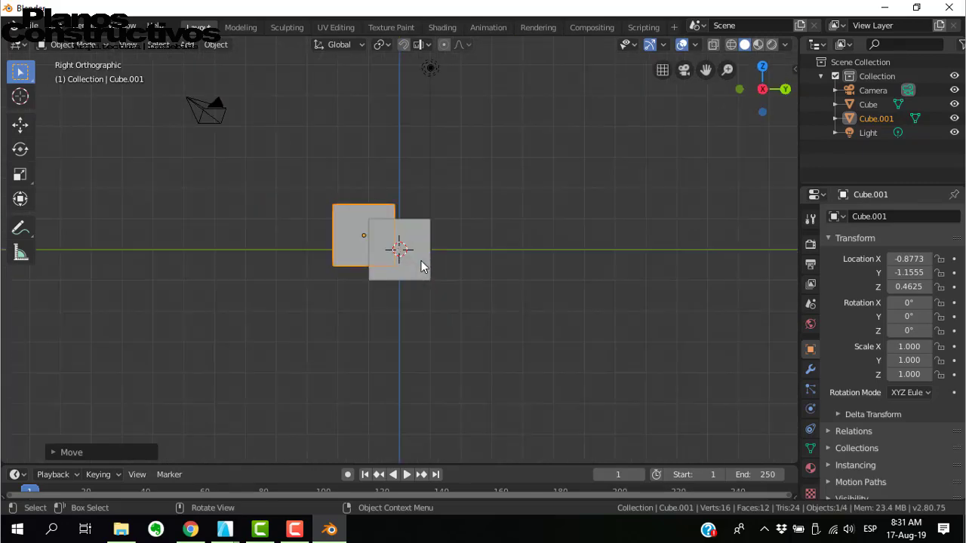
key("KP_1")
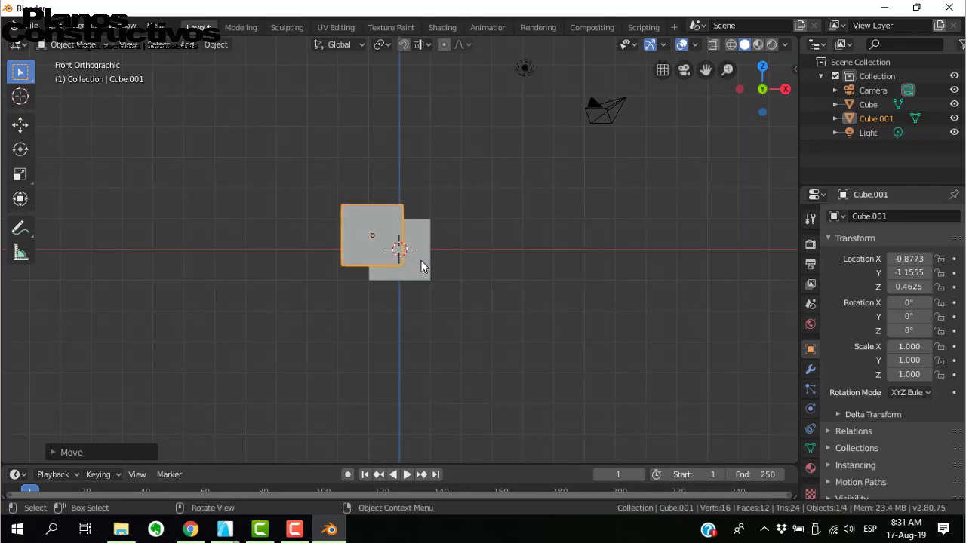
middle_click_drag(535, 292, 438, 298)
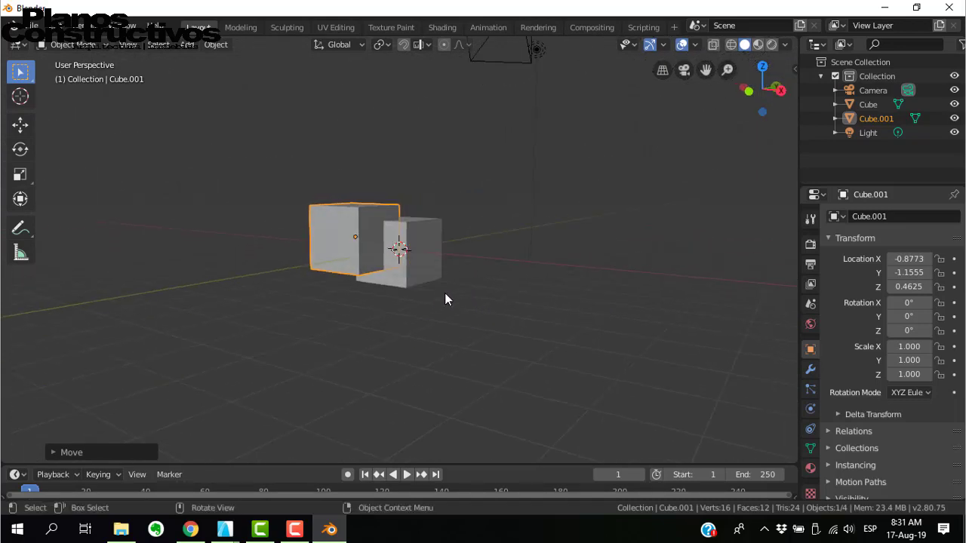
key("KP_7")
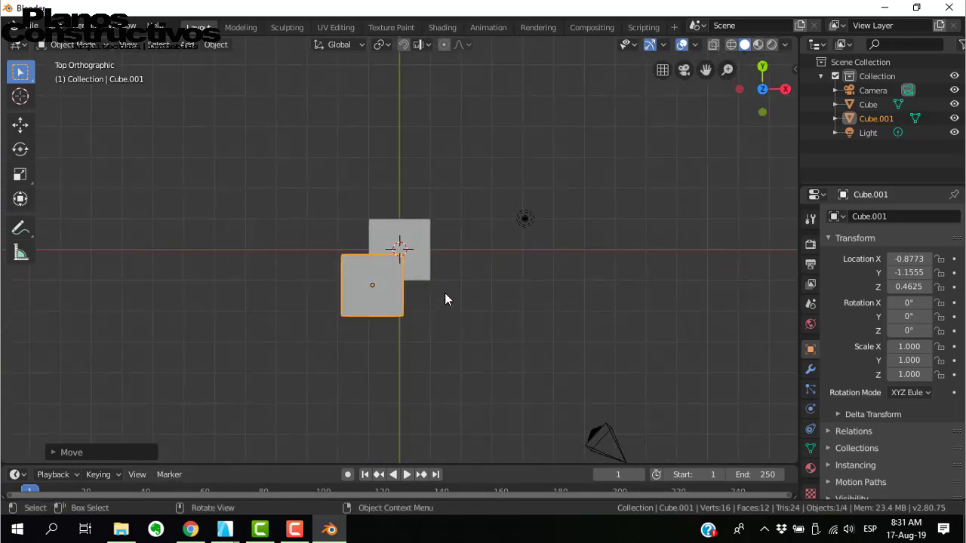
Examine the two overlapping cubes in right orthographic view and in perspective, tilting up to and rotating around the top view
key("KP_3")
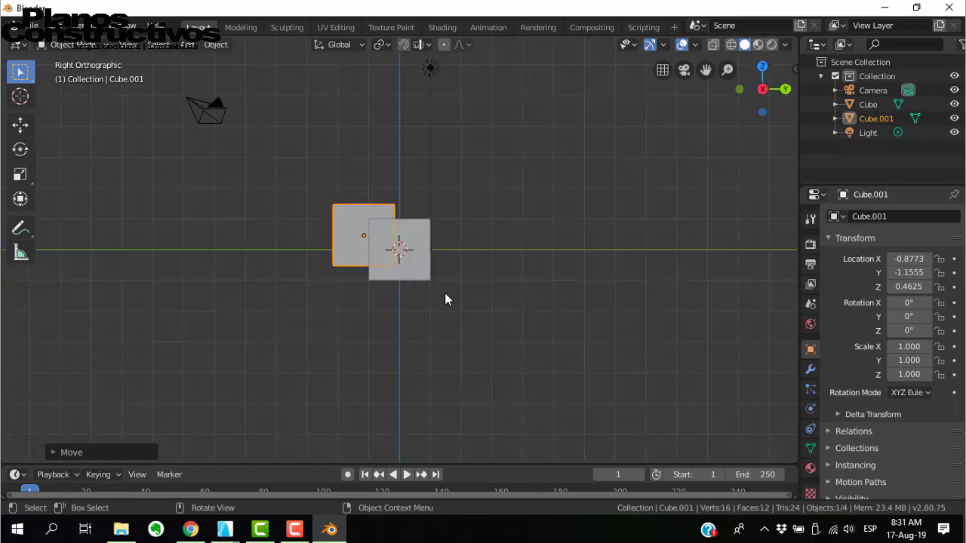
key("KP_4")
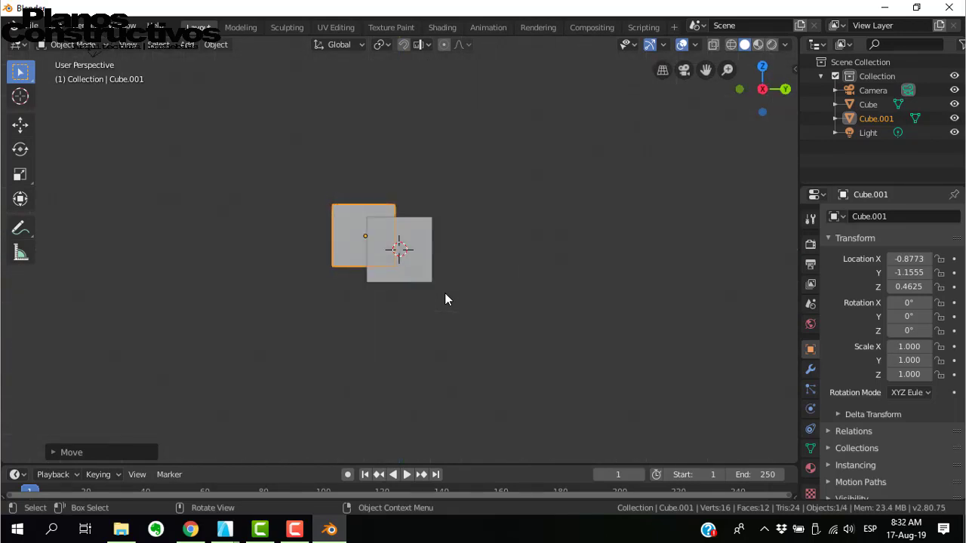
key("KP_8")
key("KP_8")
key("KP_8")
key("KP_8")
key("KP_8")
key("KP_8")
key("KP_8")
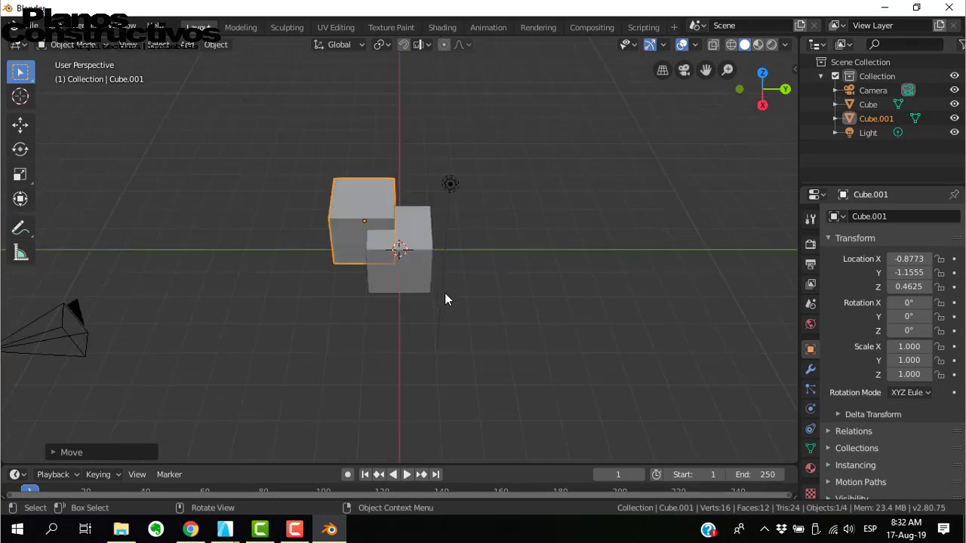
key("KP_2")
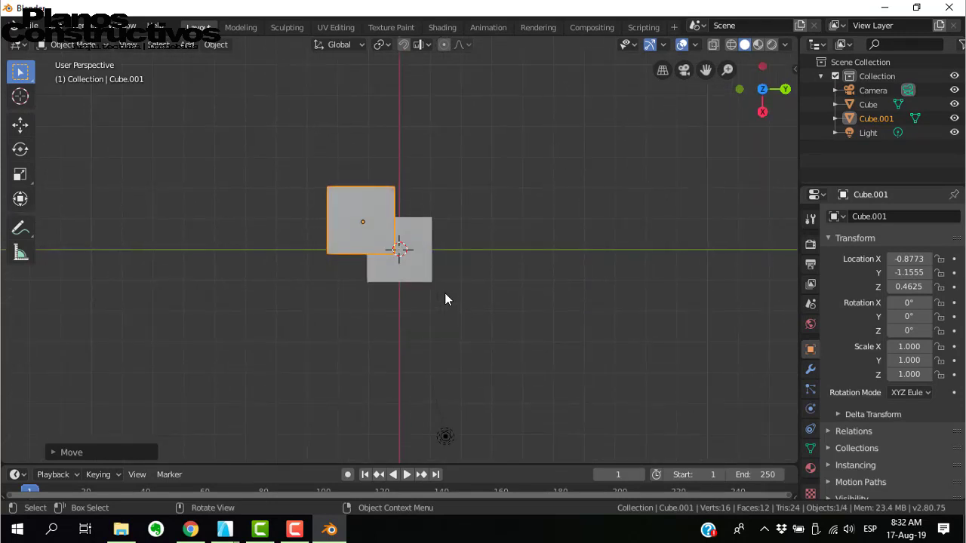
key("KP_6")
key("KP_6")
key("KP_6")
key("KP_6")
key("KP_4")
key("KP_4")
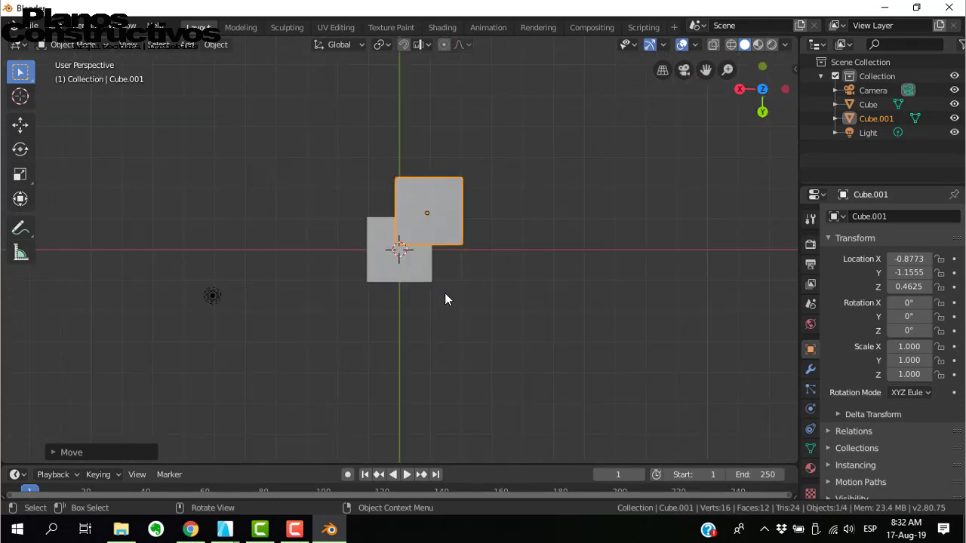
Close Blender, discarding the unsaved changes, and return to the sectioned house model in ArchiCAD
left_click(948, 7)
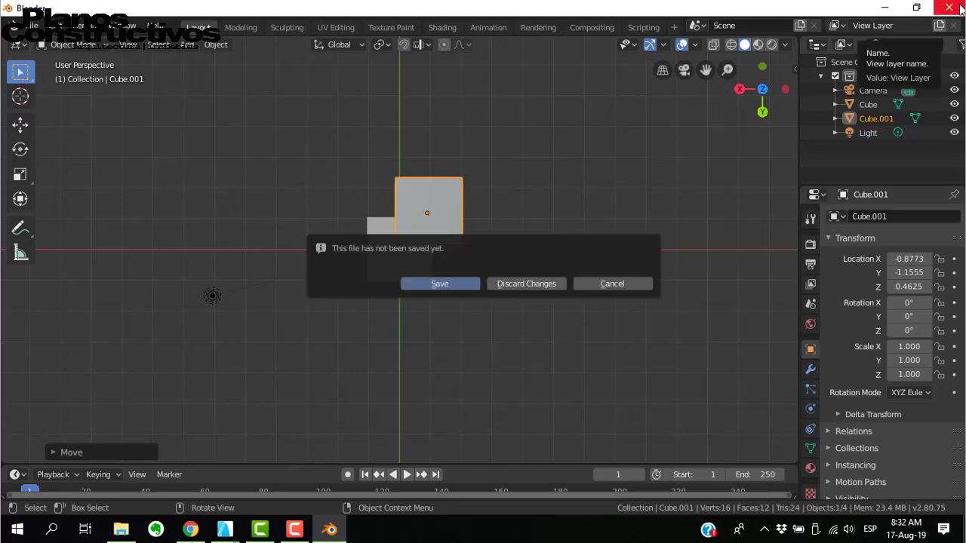
left_click(528, 283)
middle_click_drag(467, 262, 469, 266)
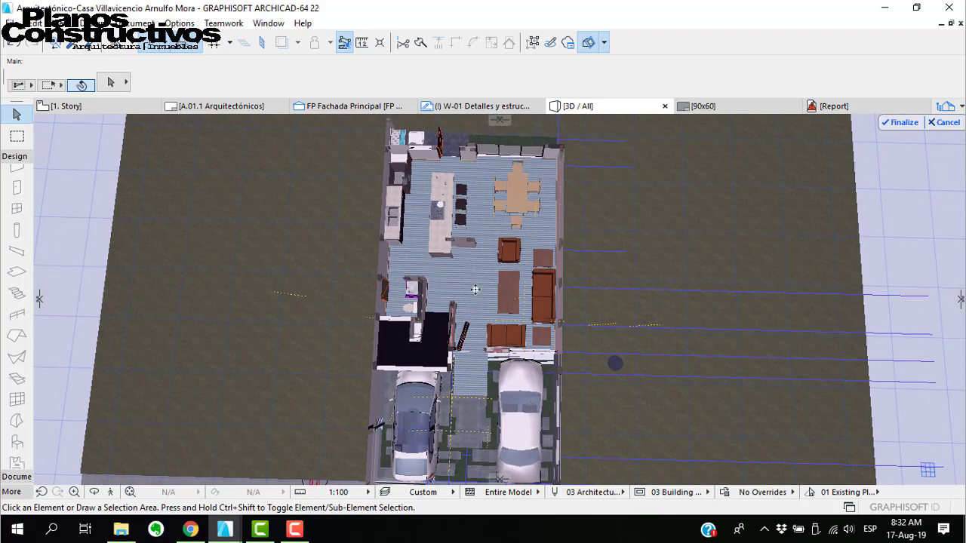
Orbit around the sectioned ground floor from above and exit the cutting-plane editing
left_click(93, 492)
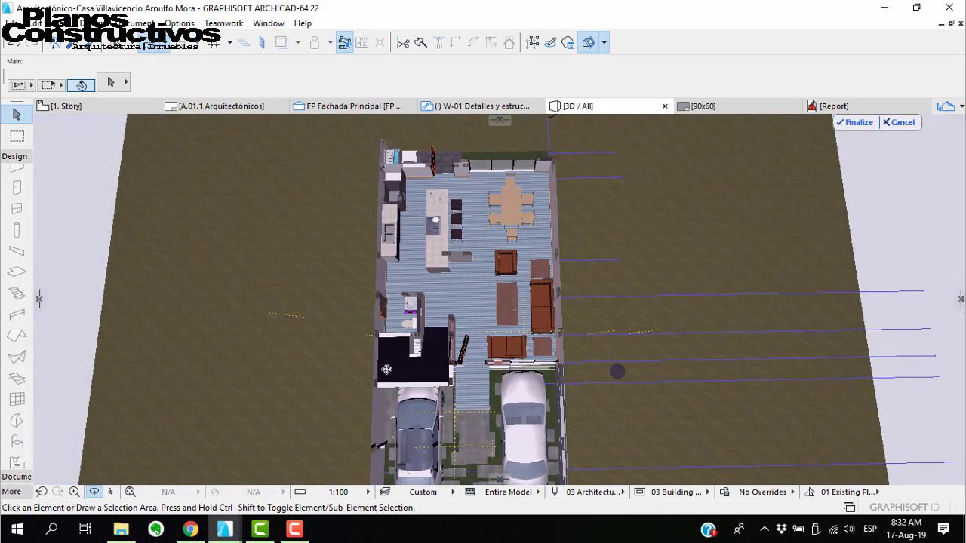
left_click_drag(384, 330, 386, 318)
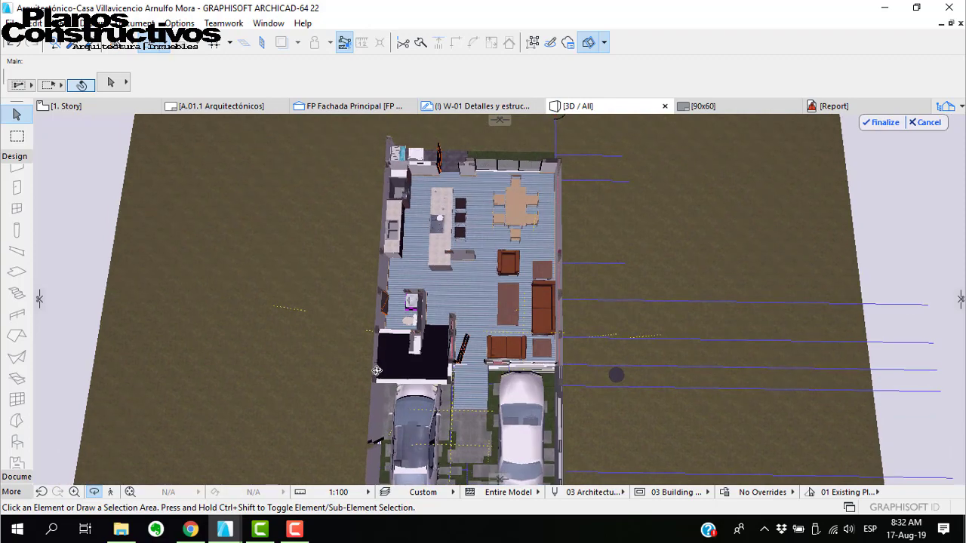
scroll(452, 336, "down", 2)
key("Escape")
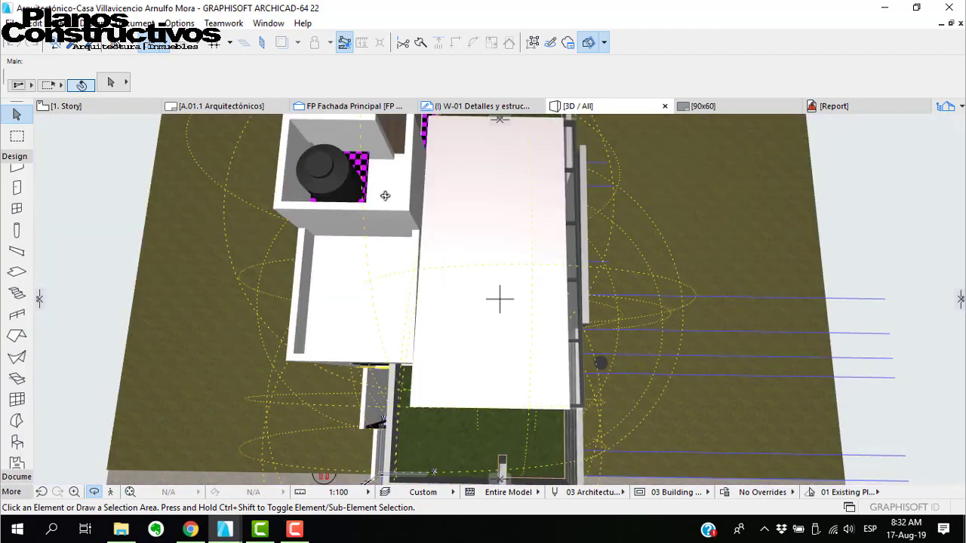
Toggle the cutting-plane display for the 3D house model while viewing the roof and front garden from above
left_click(604, 43)
left_click(617, 204)
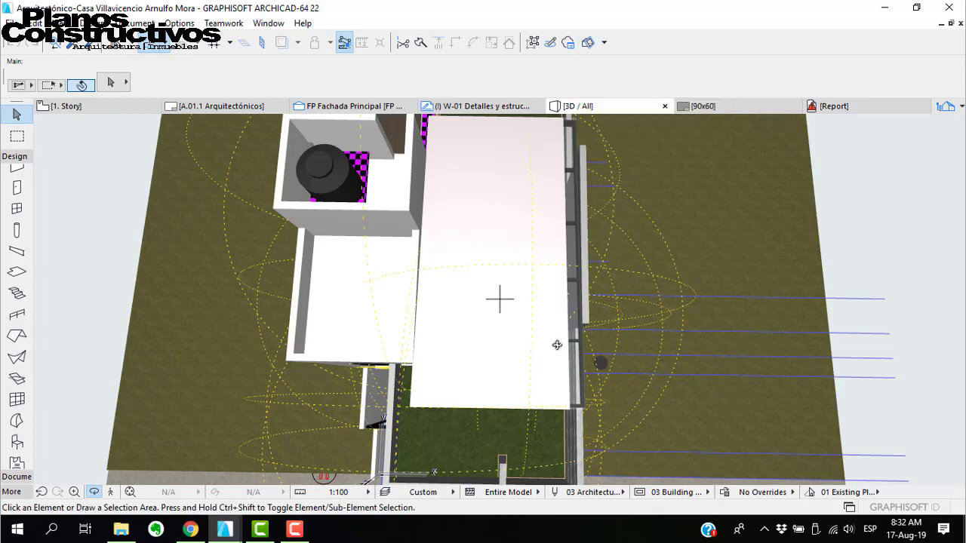
middle_click_drag(557, 345, 492, 201)
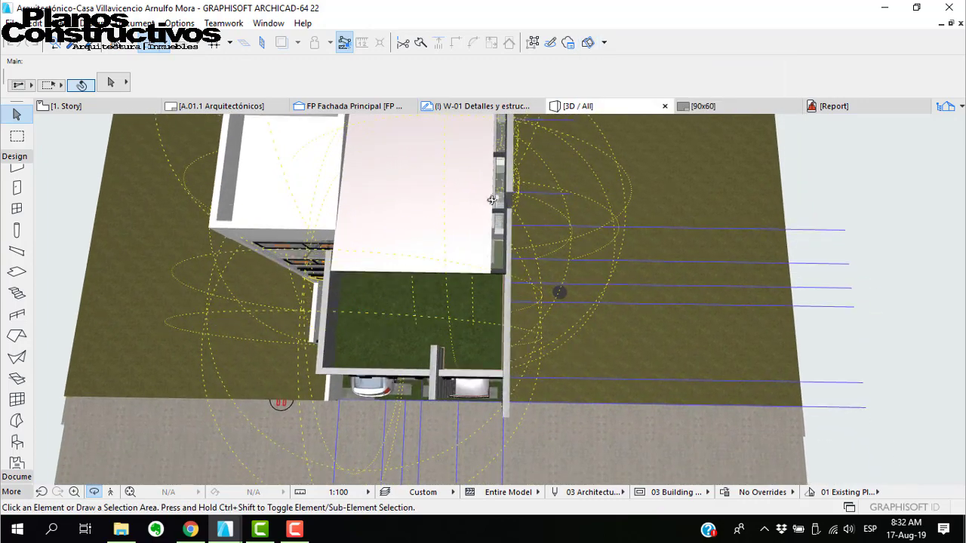
left_click(604, 43)
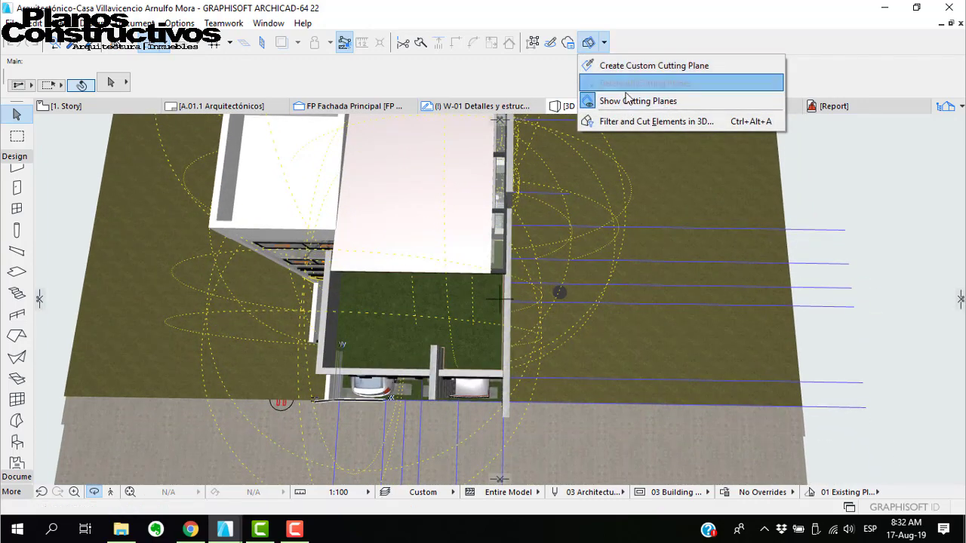
left_click(625, 108)
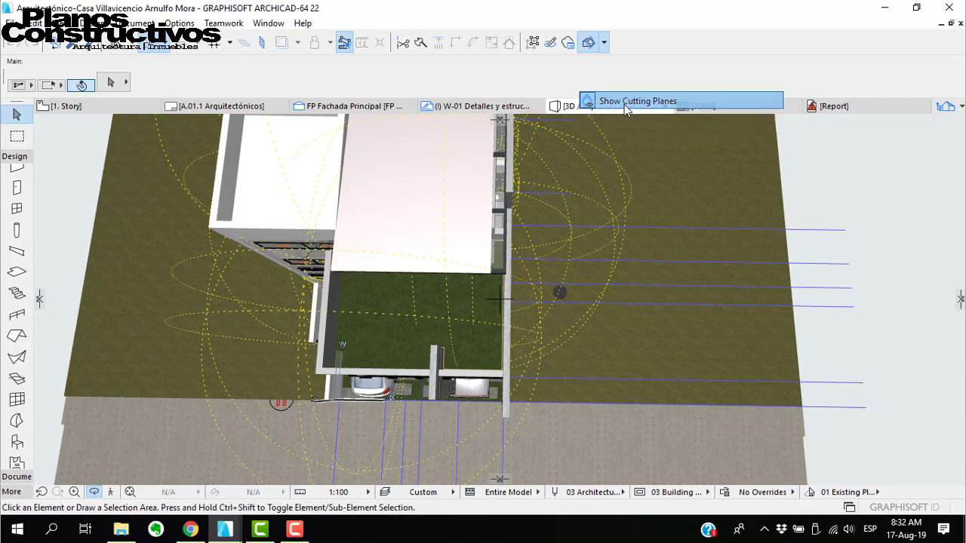
middle_click_drag(523, 351, 491, 267)
Switch to the El Encanto-salón de fiestas project and view its ground-floor plan with the table layout
mouse_move(231, 528)
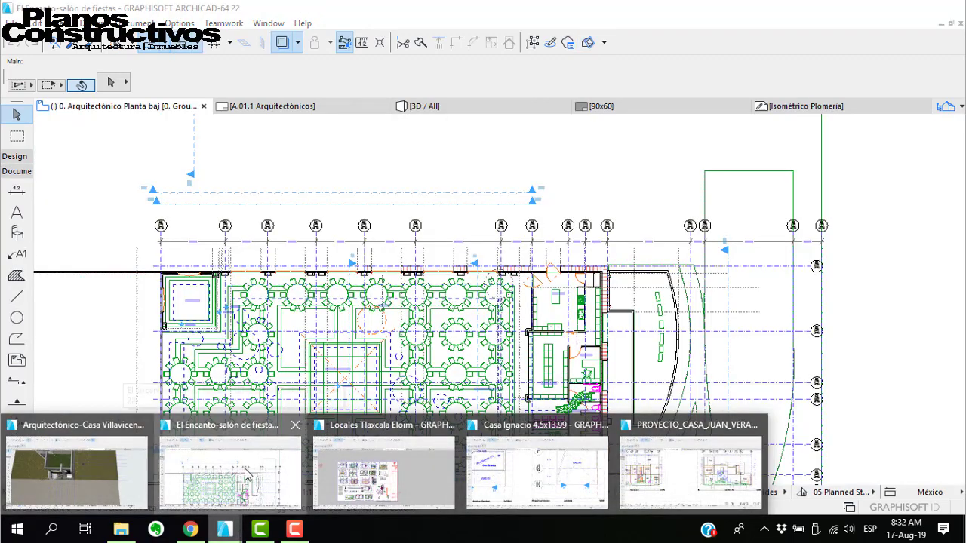
left_click(246, 474)
middle_click_drag(318, 366, 420, 250)
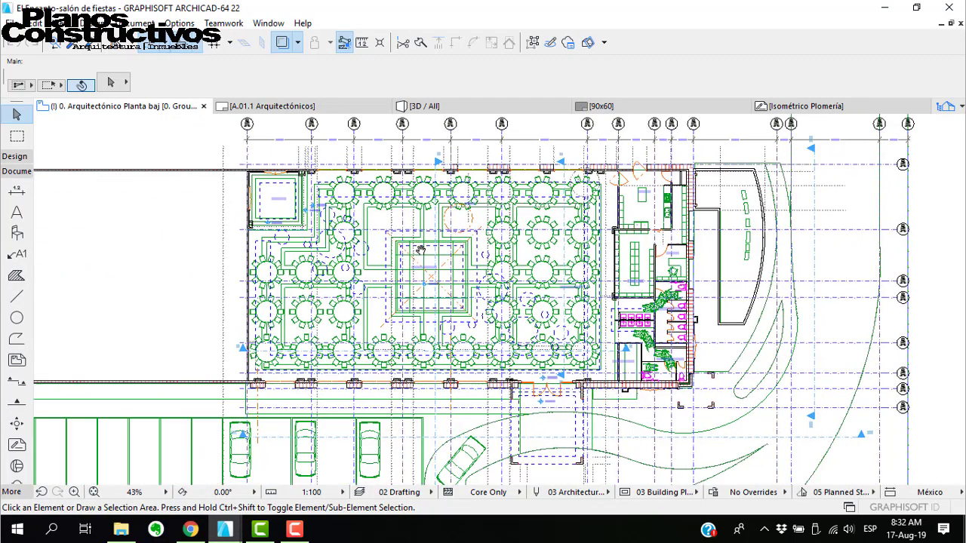
left_click(264, 531)
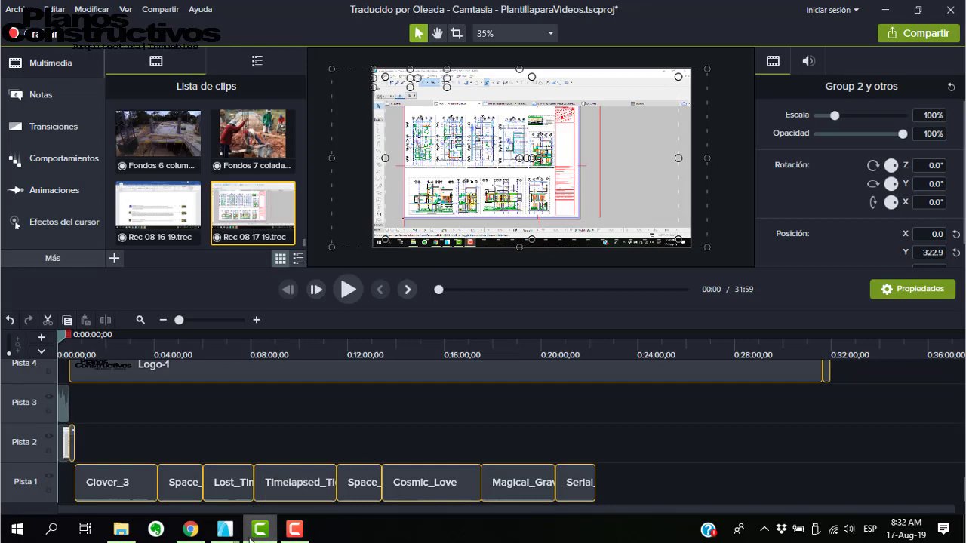
Switch to the 4.5x13.99 house project and locate the ground-floor plan on the A.01.1 Arquitectónicos layout
mouse_move(225, 529)
left_click(501, 483)
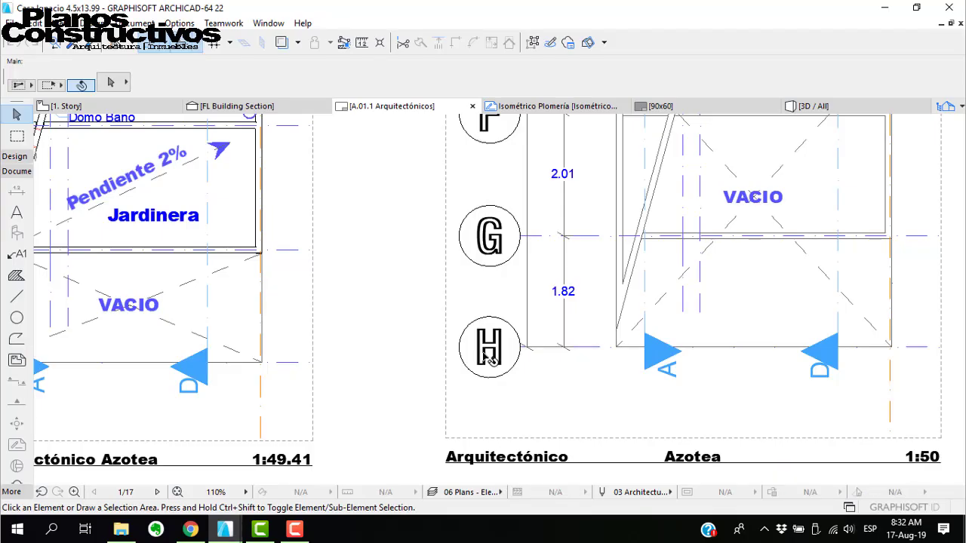
scroll(489, 358, "down", 8)
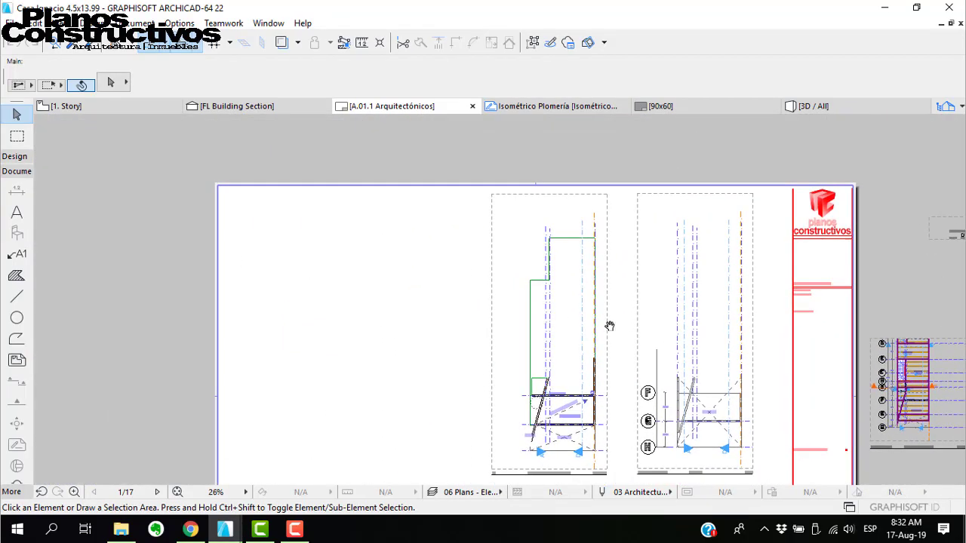
scroll(305, 158, "up", 9)
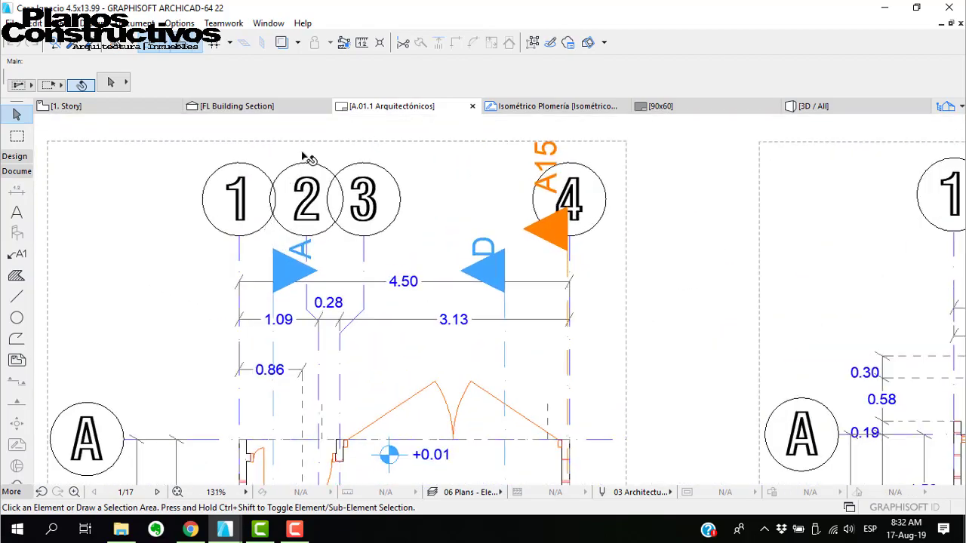
scroll(304, 157, "down", 5)
scroll(336, 276, "up", 2)
middle_click_drag(331, 312, 369, 266)
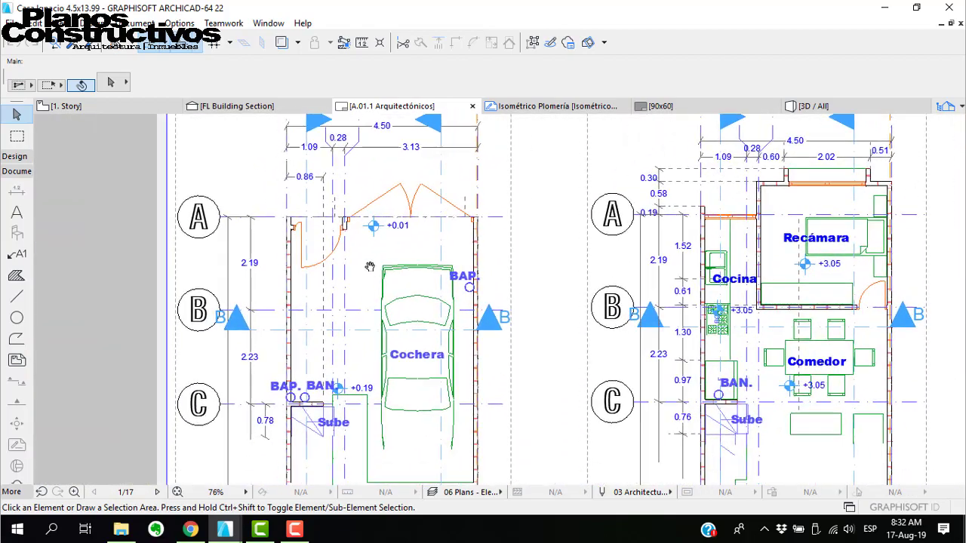
Examine the ground-floor plan's entrance door, walls, Cochera, stairs, Baño and Local 1 with their grid axes and level marks
scroll(280, 241, "up", 5)
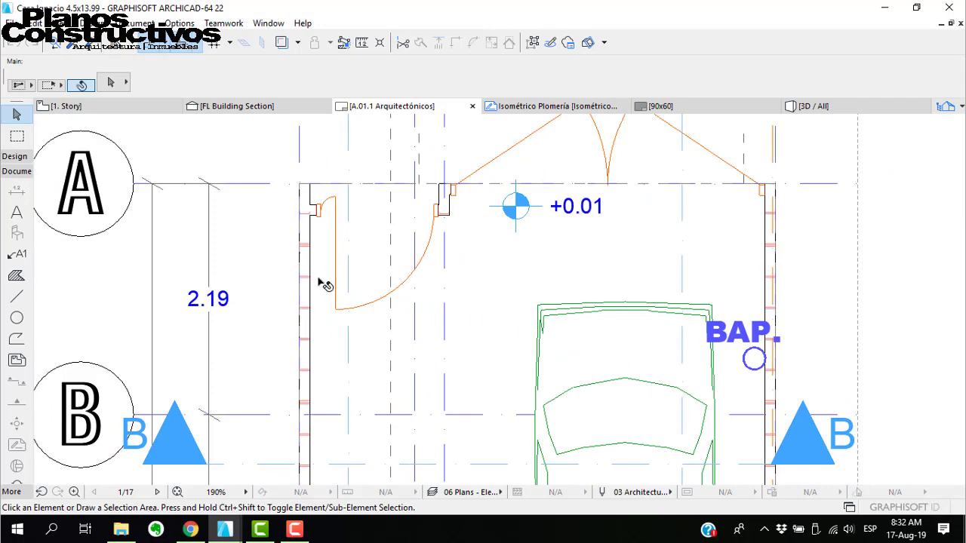
scroll(319, 280, "up", 2)
scroll(355, 242, "down", 4)
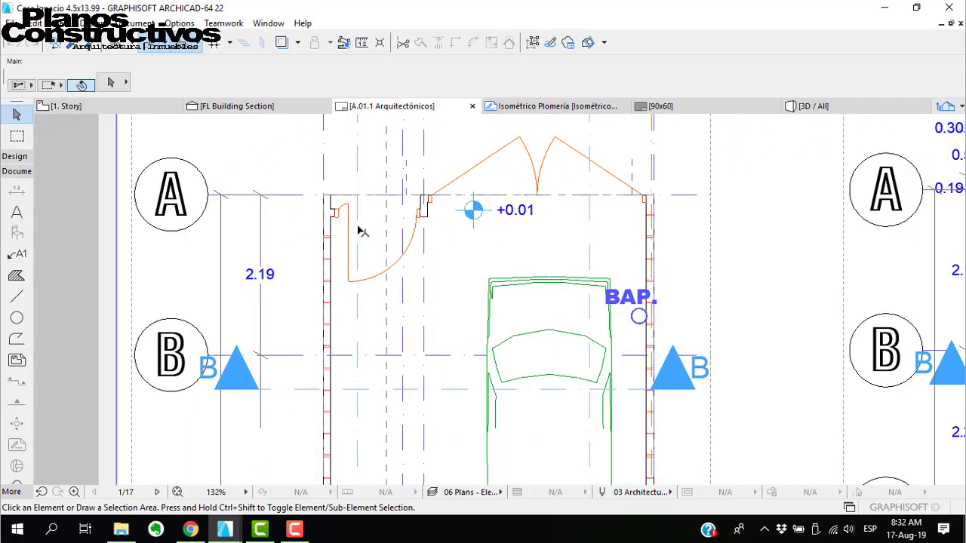
scroll(343, 240, "up", 3)
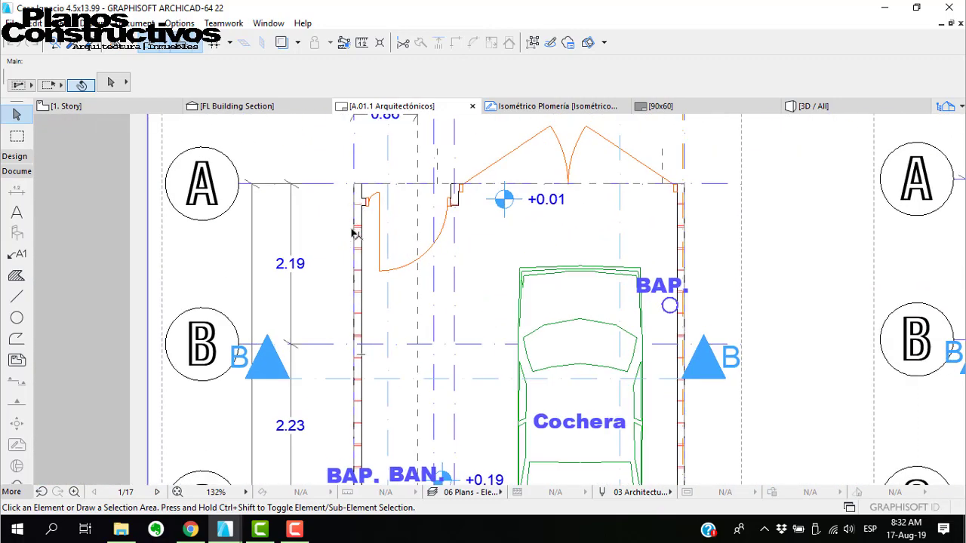
scroll(355, 236, "up", 3)
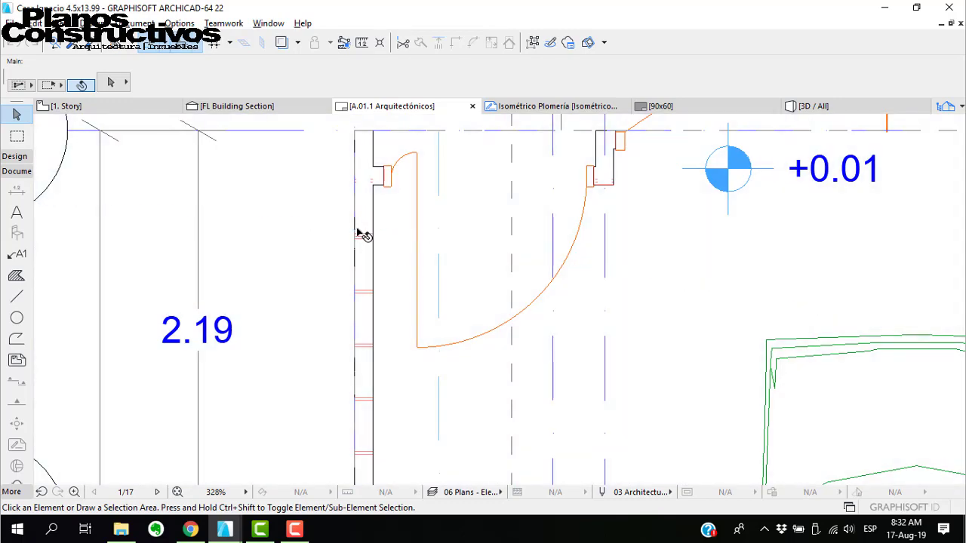
scroll(360, 233, "down", 5)
scroll(442, 324, "down", 3)
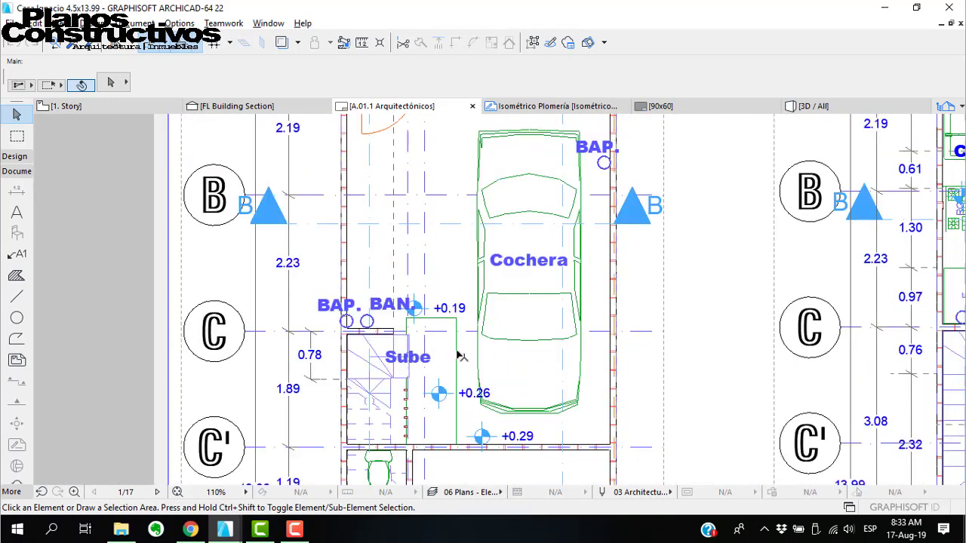
middle_click_drag(459, 409, 447, 285)
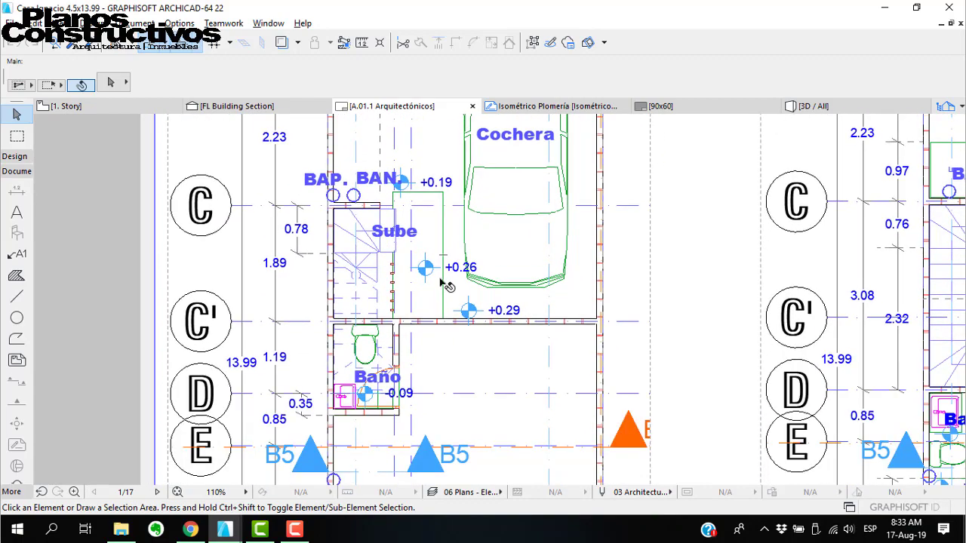
mouse_move(437, 434)
middle_mouse_down()
mouse_move(433, 317)
mouse_move(378, 290)
middle_mouse_up()
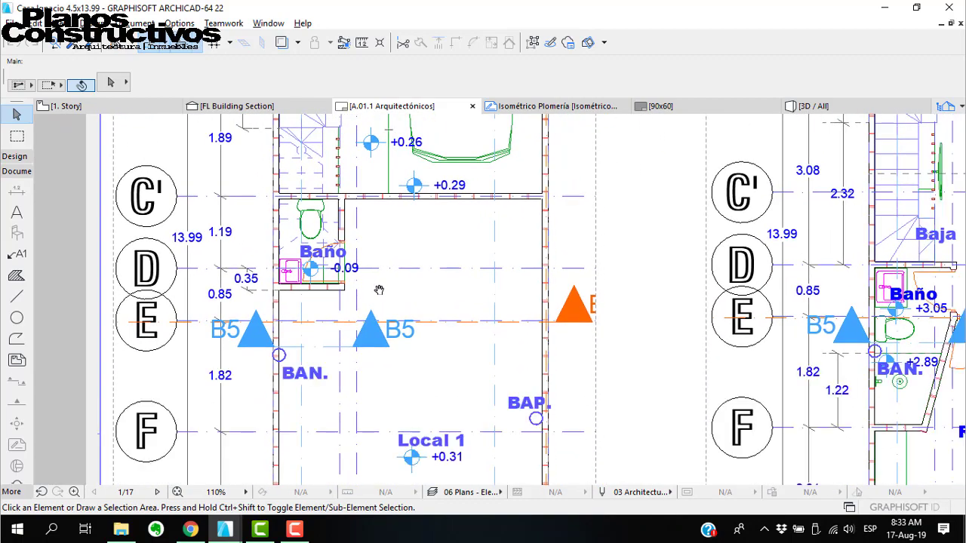
Return to the El Encanto-salón de fiestas plan and examine the exterior wall, its projecting column and the Baño Mujeres fixtures
mouse_move(226, 530)
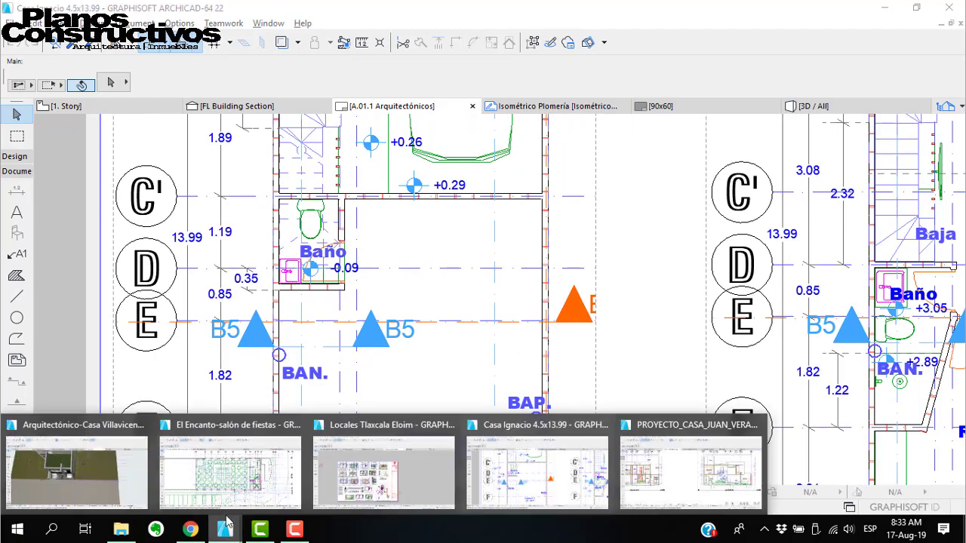
left_click(226, 494)
scroll(681, 378, "up", 6)
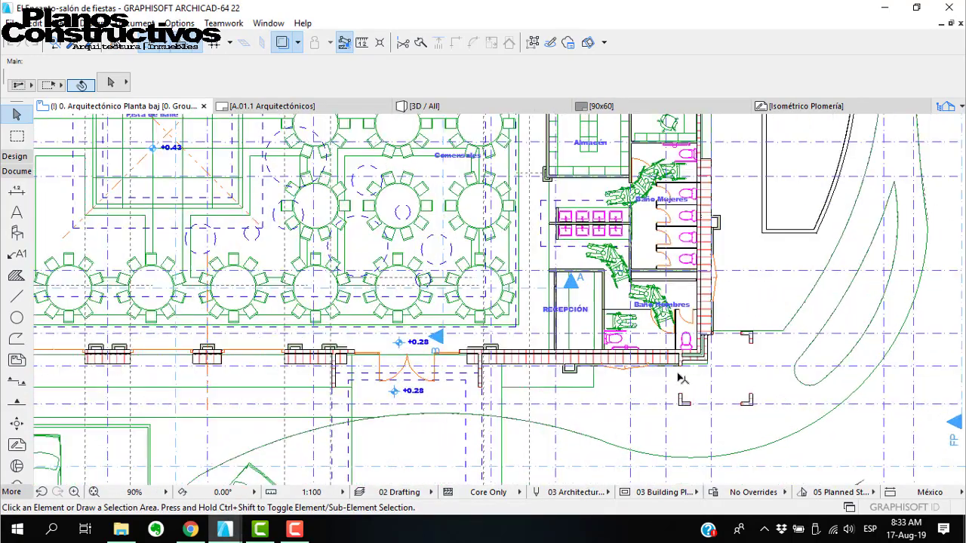
scroll(477, 341, "down", 3)
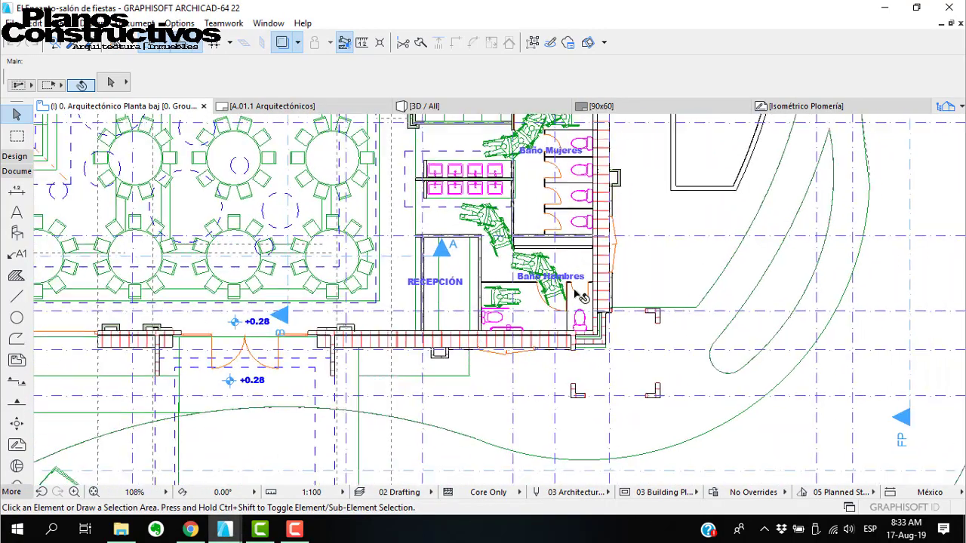
middle_click_drag(611, 242, 336, 352)
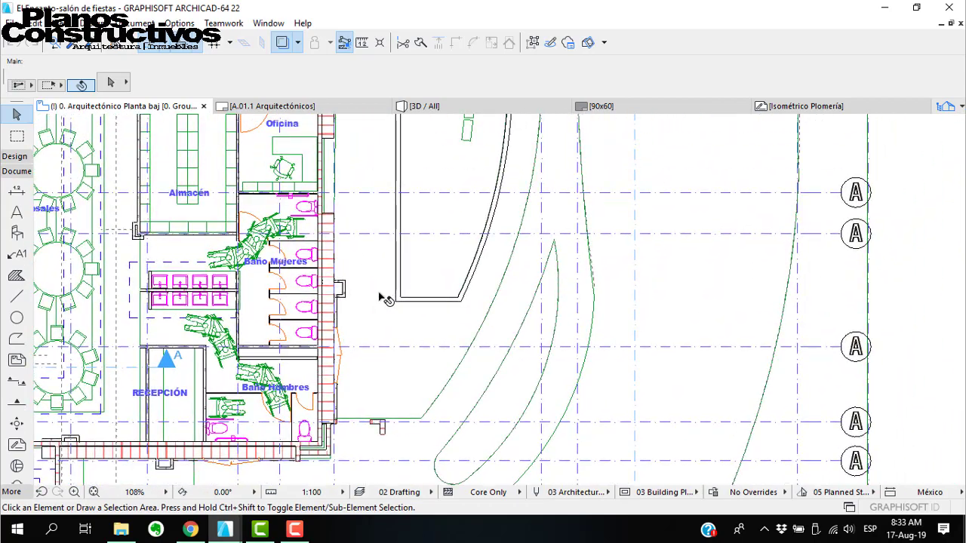
scroll(381, 297, "up", 7)
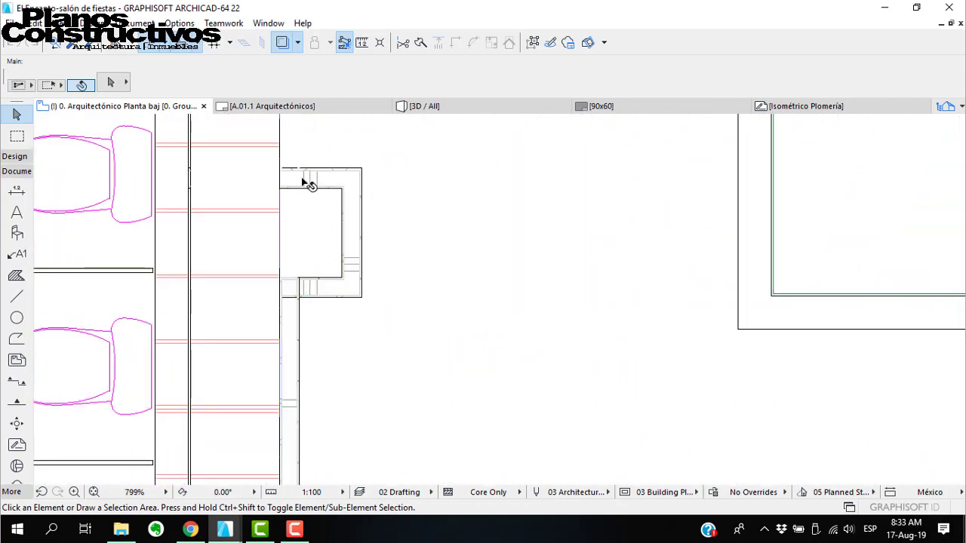
scroll(545, 360, "down", 6)
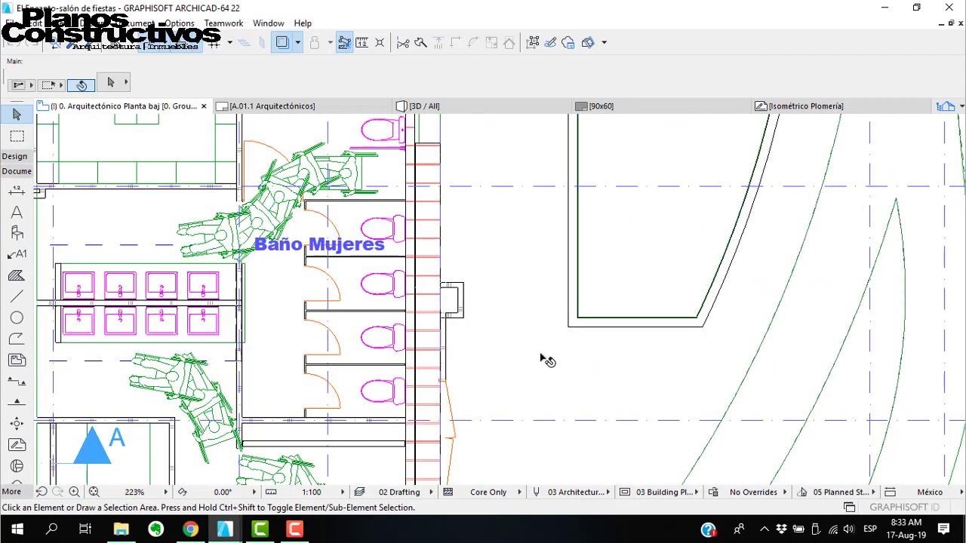
scroll(458, 355, "up", 4)
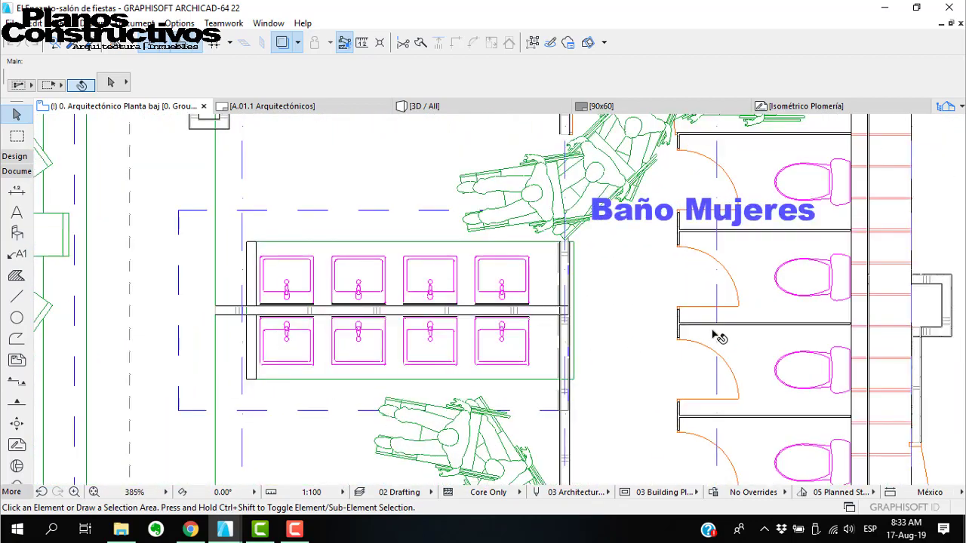
Inspect the composition of the toilet-stall partition and the wall between the washbasin rows in Baño Mujeres, then clear the selection
left_click(794, 326)
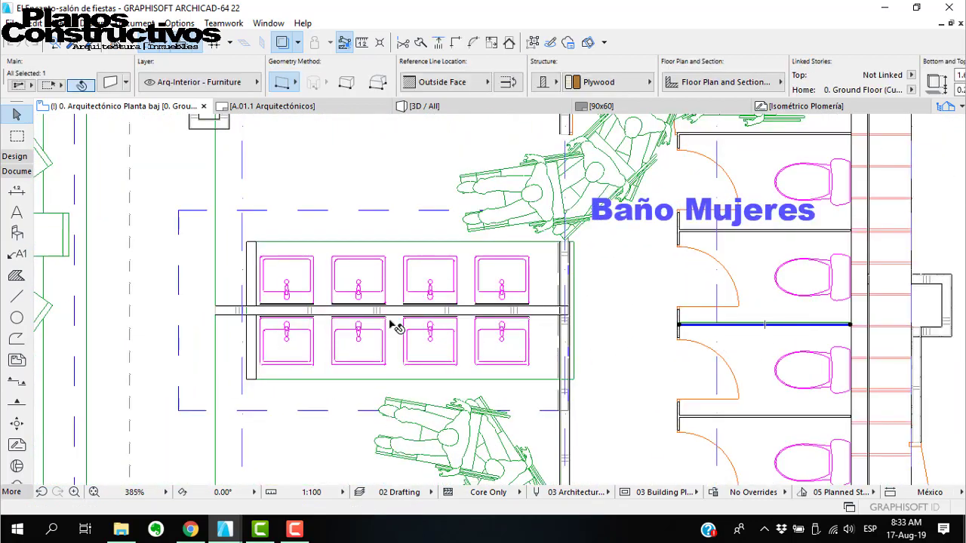
scroll(599, 324, "up", 1)
scroll(562, 316, "up", 2)
left_click(487, 314)
scroll(620, 353, "down", 4)
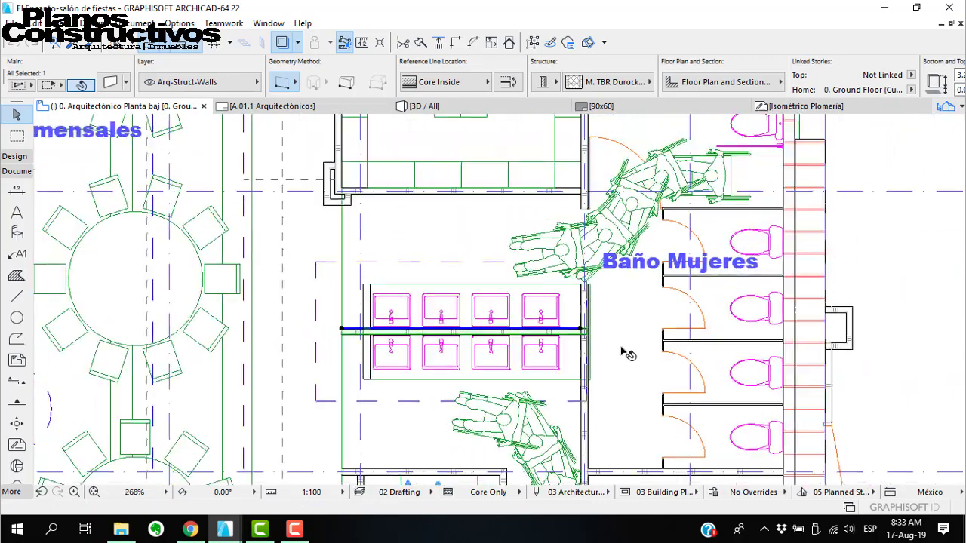
scroll(632, 357, "down", 7)
key("Escape")
Examine the exterior wall along the Cocina, table area and Estrado, selecting its outer brick finish
scroll(555, 182, "up", 5)
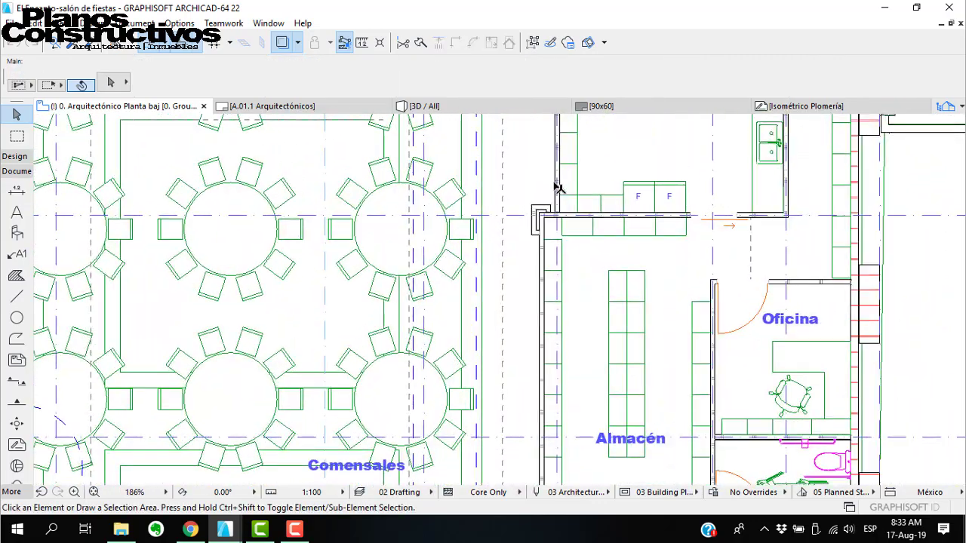
middle_click_drag(554, 255, 620, 451)
mouse_move(528, 211)
middle_mouse_down()
mouse_move(625, 276)
mouse_move(687, 282)
middle_mouse_up()
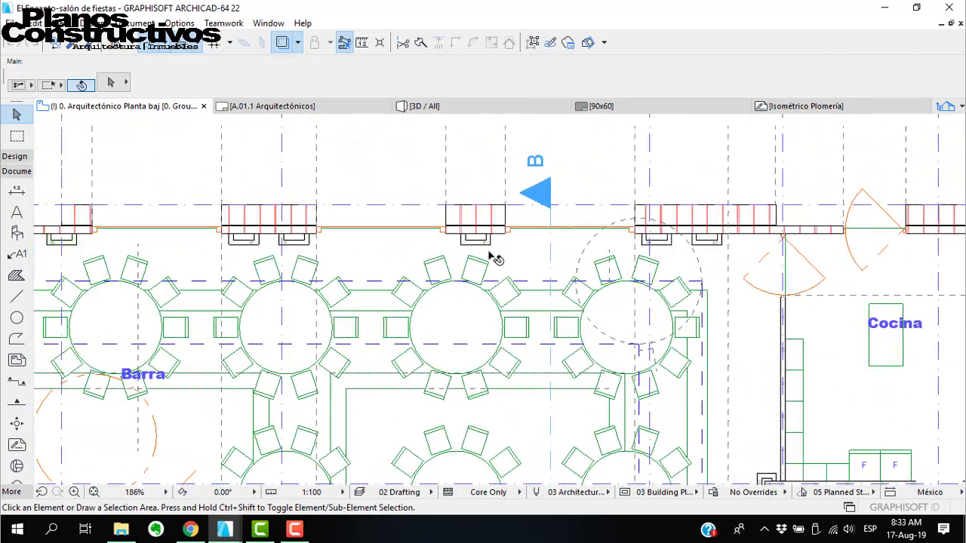
scroll(498, 253, "up", 3)
scroll(591, 248, "down", 2)
left_click(514, 198)
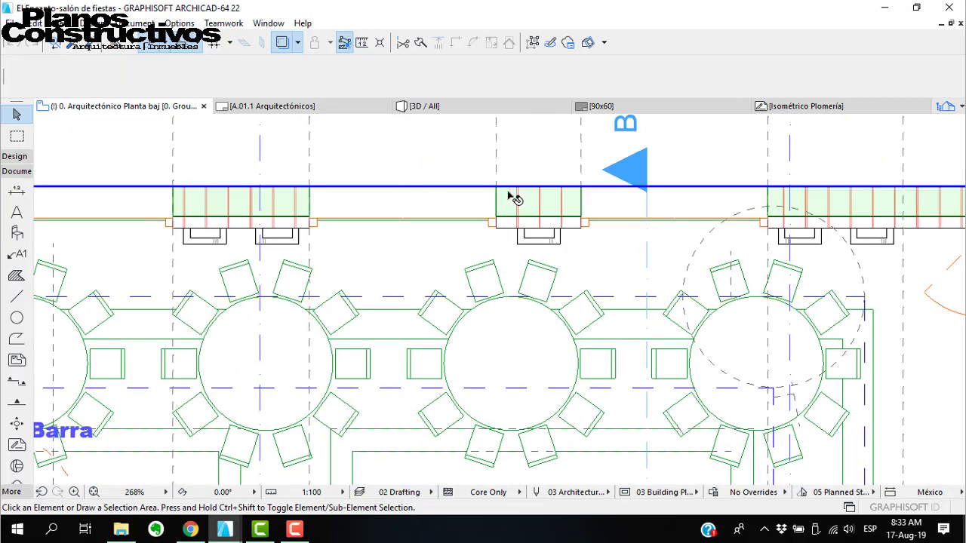
mouse_move(266, 220)
middle_mouse_down()
mouse_move(656, 260)
mouse_move(648, 255)
middle_mouse_up()
scroll(709, 226, "down", 5)
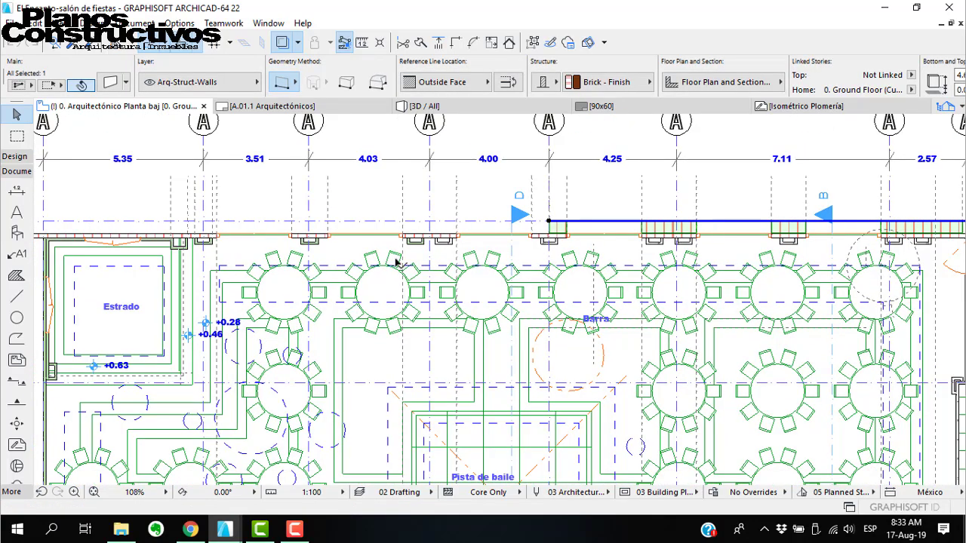
middle_click_drag(237, 248, 410, 200)
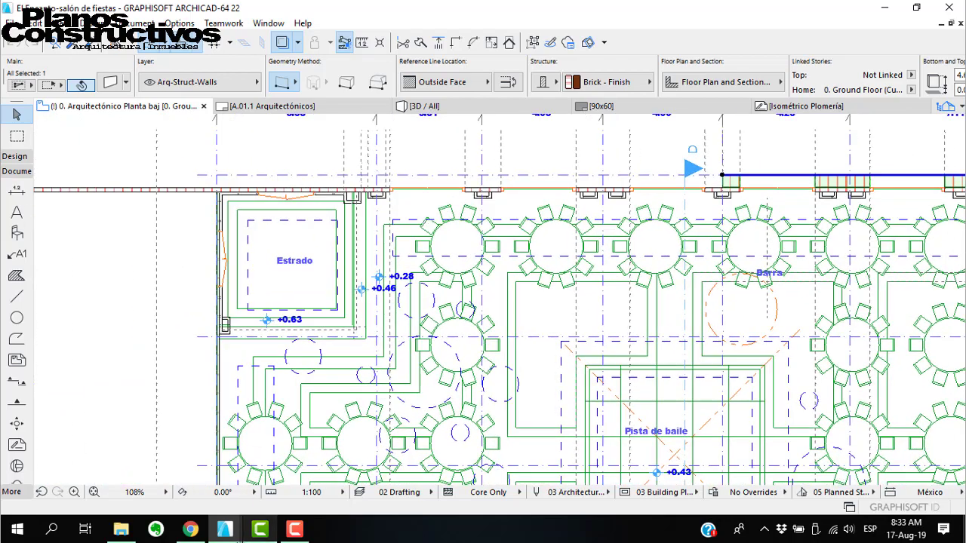
Switch to the Locales Tlaxcala project and examine the bathroom walls on the ground-floor plan of the A.01.1 Arquitectónicos layout
mouse_move(224, 529)
left_click(416, 476)
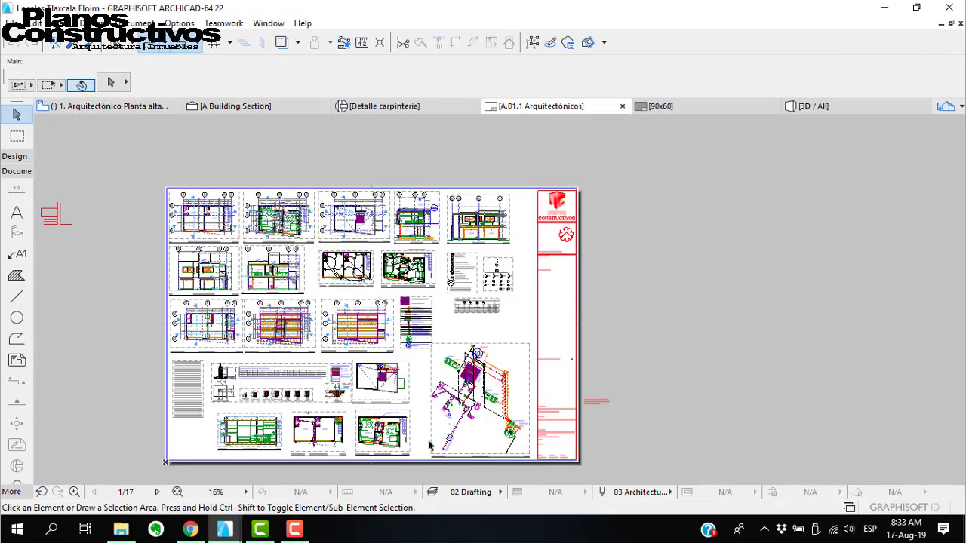
scroll(151, 202, "up", 5)
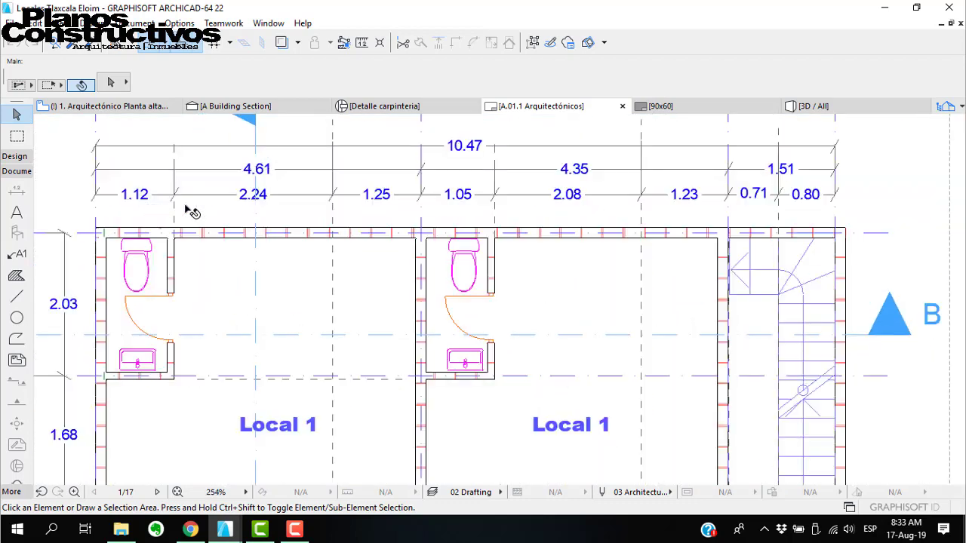
scroll(124, 285, "up", 5)
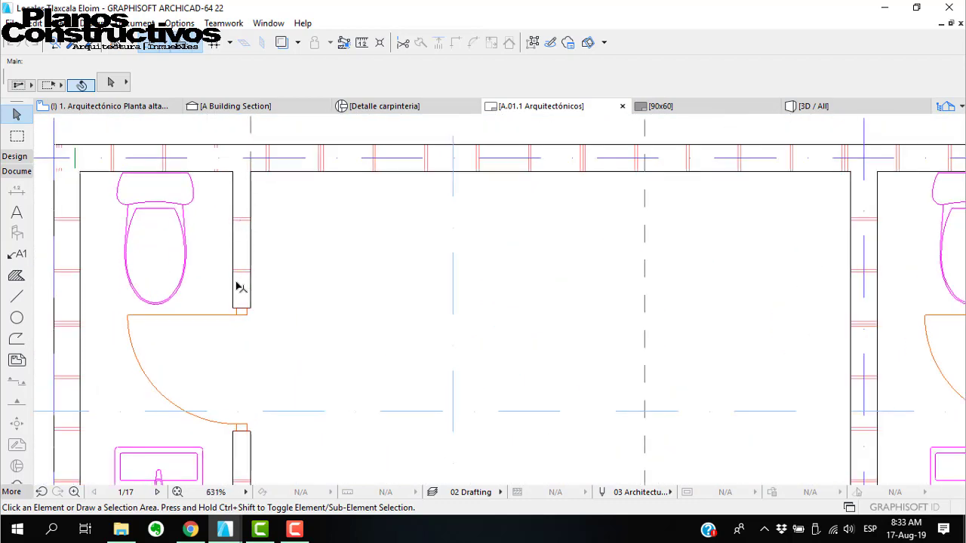
scroll(240, 288, "down", 5)
scroll(245, 260, "up", 5)
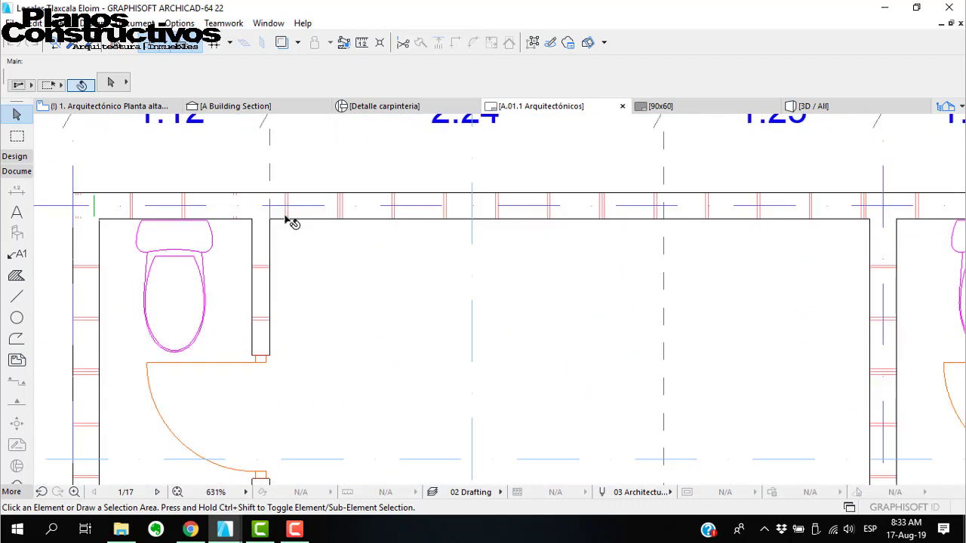
Mark two block joints in the rear wall of the first Local 1 with freehand strokes, then clear the marks
key("ctrl+alt+d")
left_click_drag(288, 192, 284, 223)
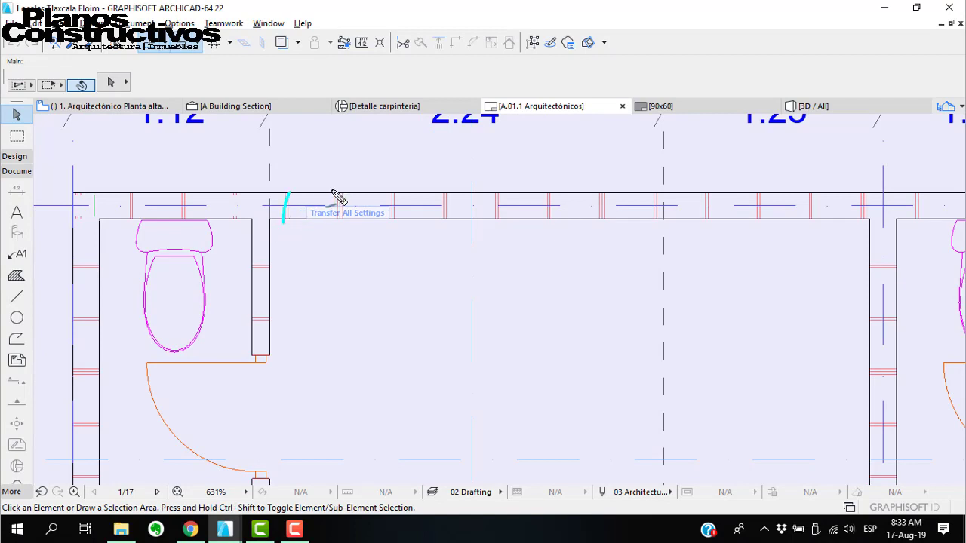
left_click_drag(336, 195, 338, 220)
key("Escape")
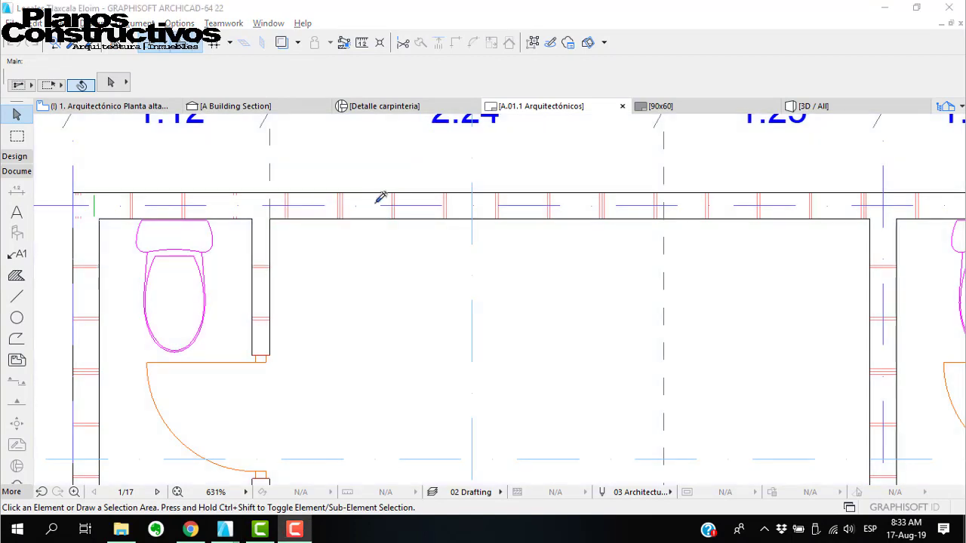
Examine the first Local 1's block walls, bathroom fixtures and door swing on the ground-floor plan
scroll(379, 203, "down", 4)
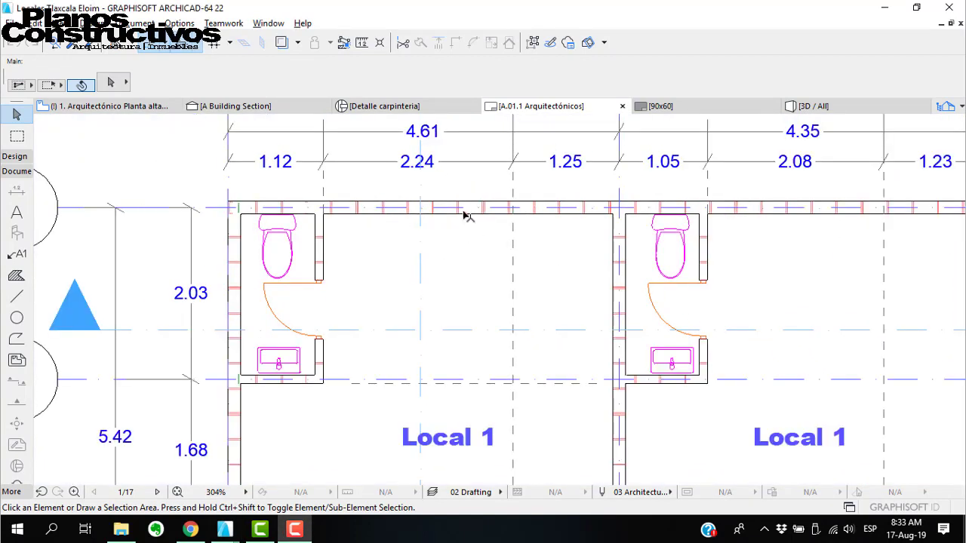
scroll(311, 241, "up", 2)
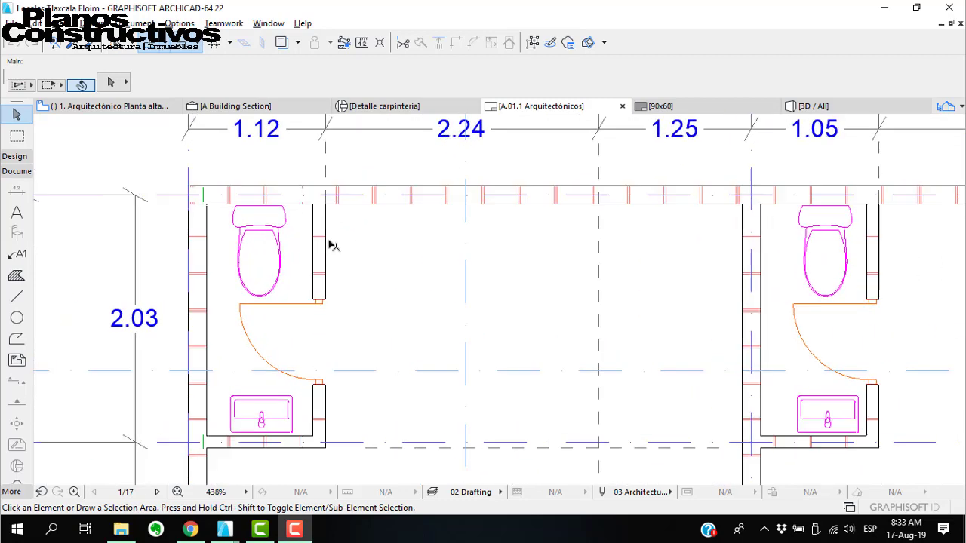
scroll(332, 245, "down", 2)
middle_click_drag(344, 370, 358, 309)
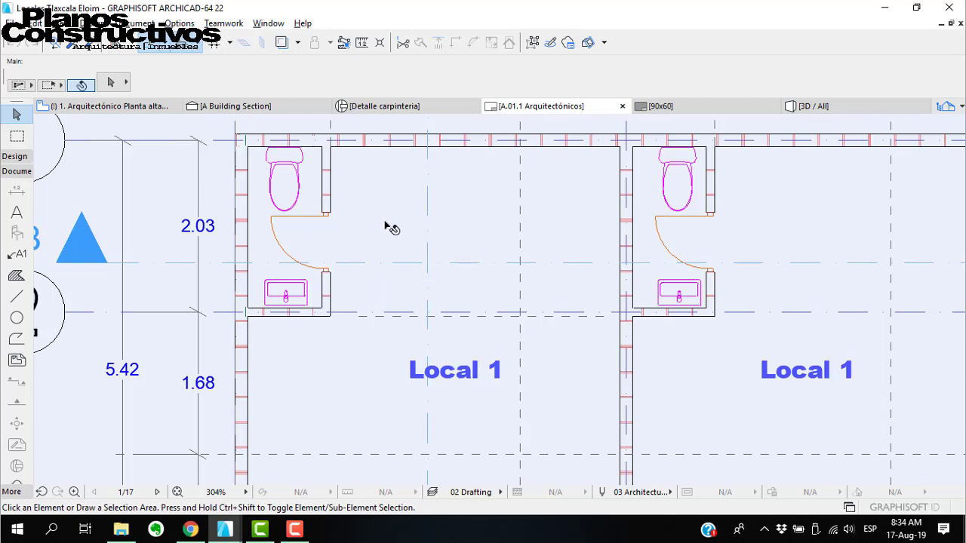
scroll(407, 217, "down", 5)
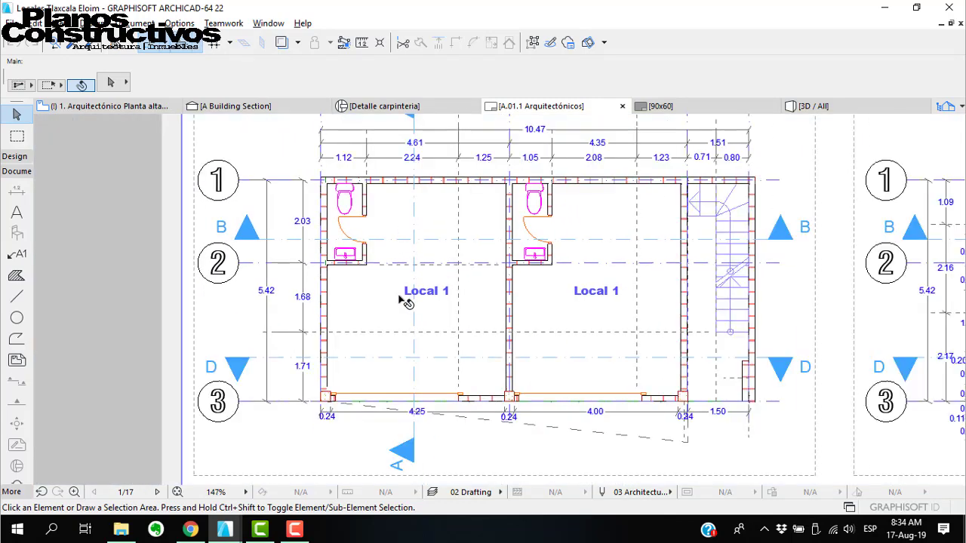
scroll(384, 284, "up", 4)
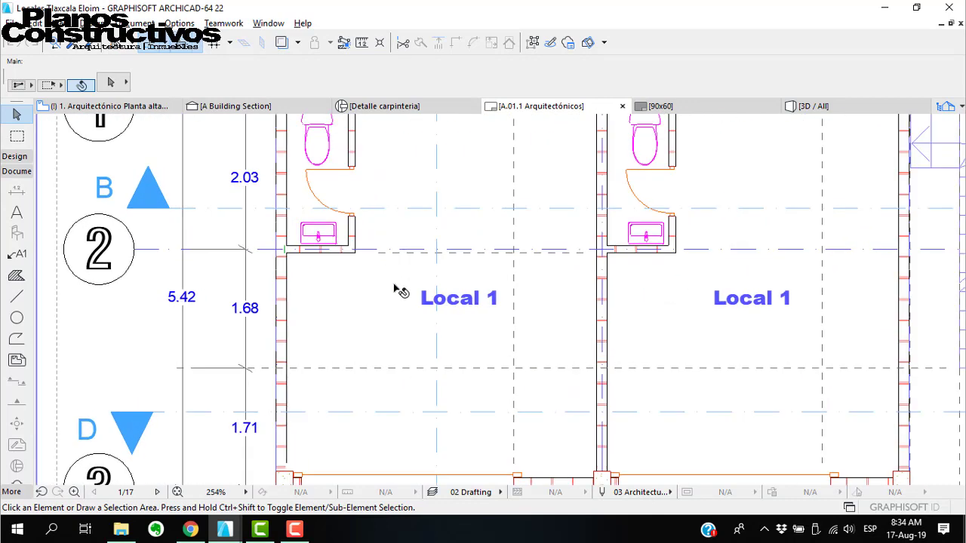
scroll(385, 284, "down", 1)
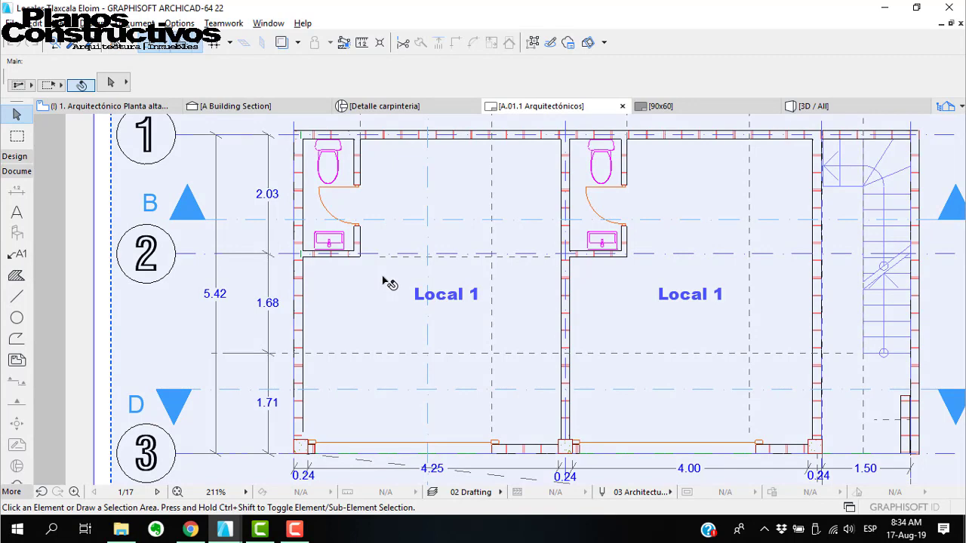
scroll(344, 189, "up", 6)
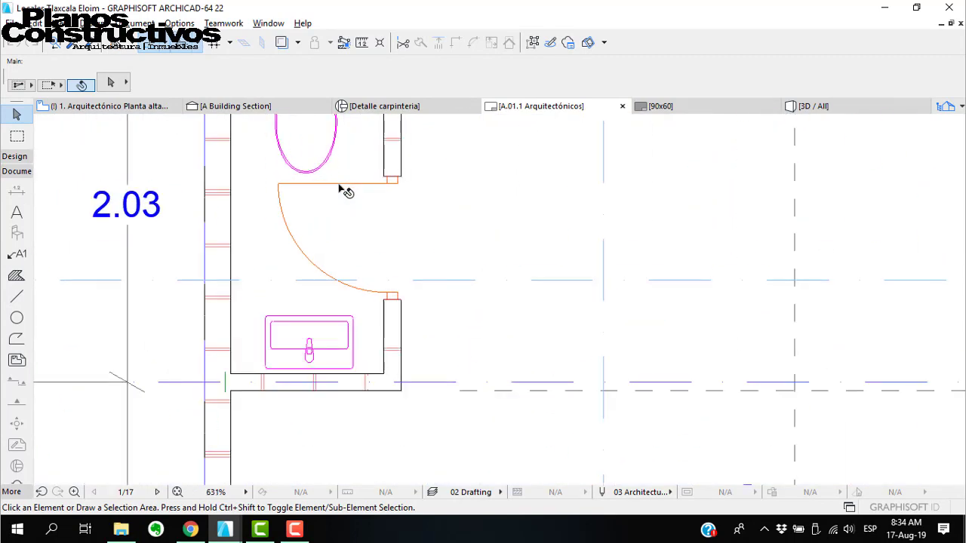
scroll(415, 263, "down", 4)
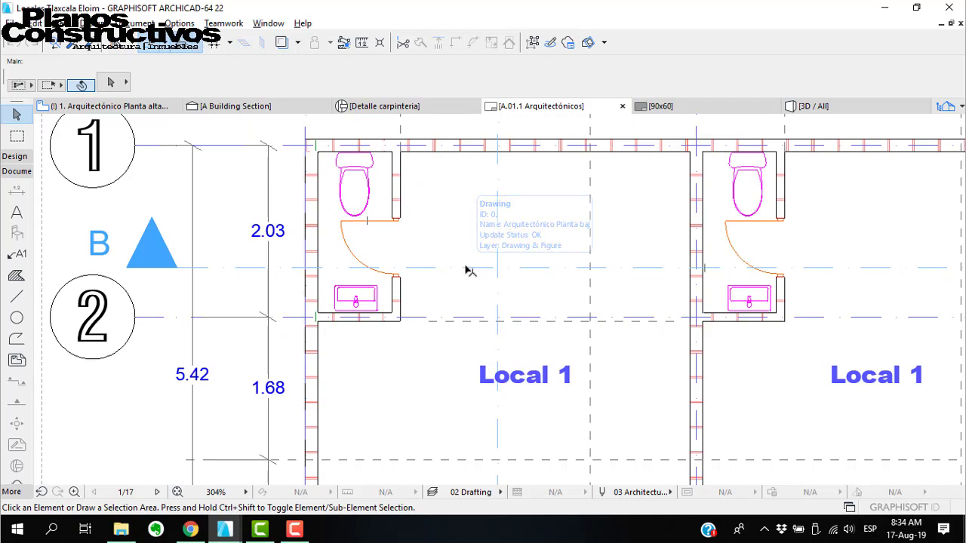
Examine the Arquitectónico Planta baja drawing's front openings and columns, stairs, and the second Local 1's bathroom
scroll(464, 272, "down", 5)
middle_click_drag(448, 345, 428, 291)
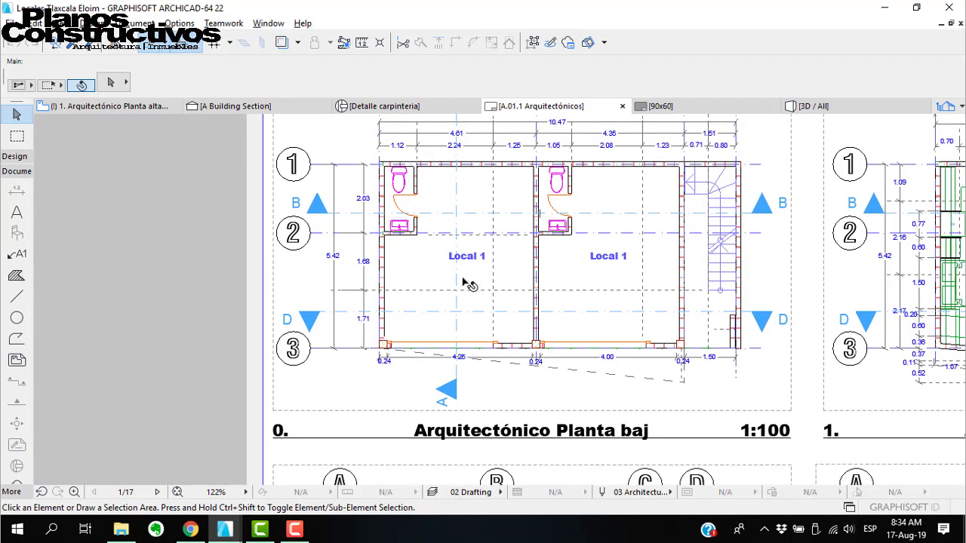
scroll(603, 235, "up", 4)
middle_click_drag(522, 411, 513, 315)
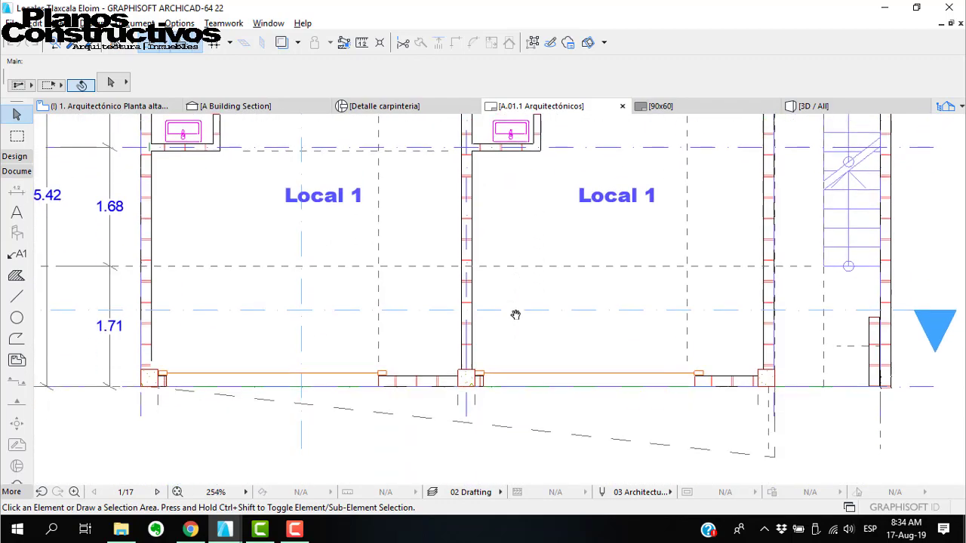
scroll(517, 317, "down", 1)
middle_click_drag(523, 277, 478, 392)
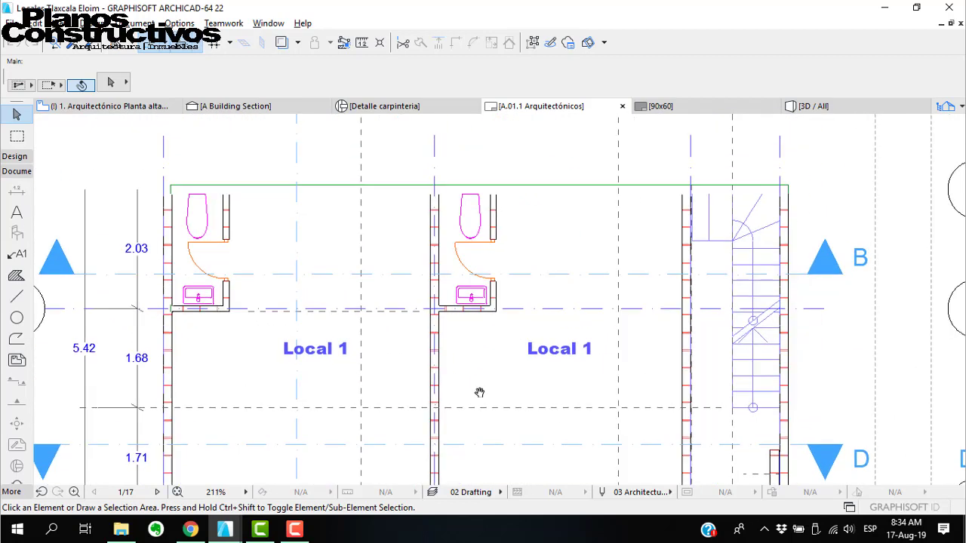
scroll(513, 244, "up", 5)
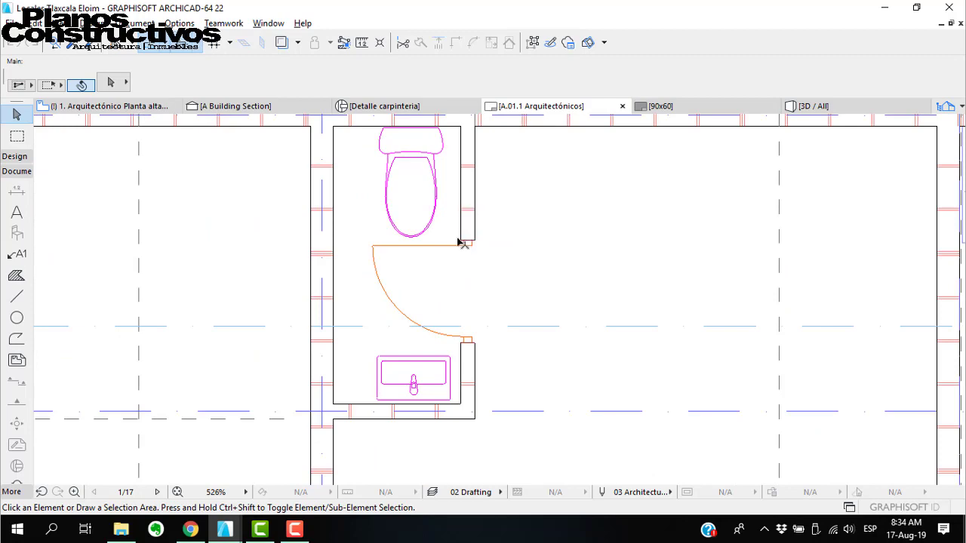
scroll(400, 309, "down", 3)
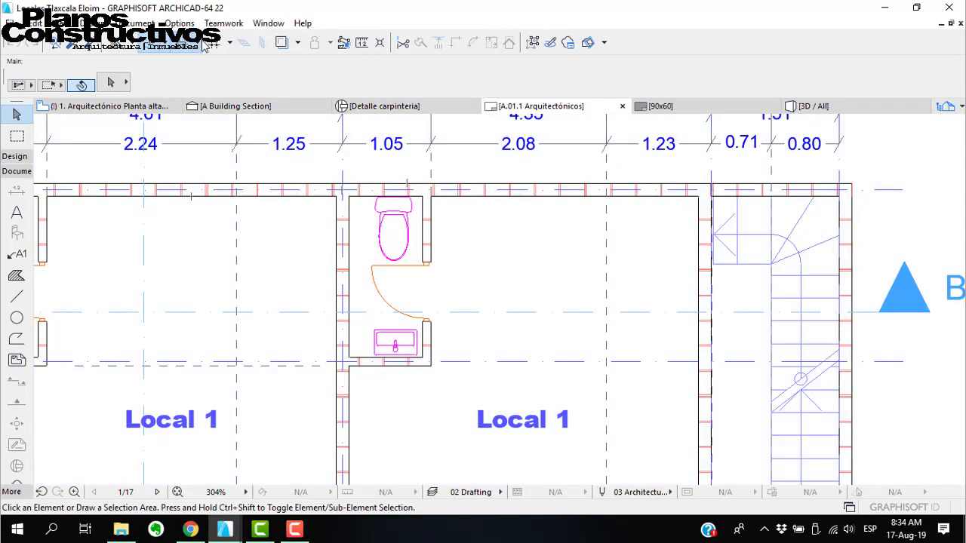
Show the design tools and open the Arquitectónico Planta alta floor plan at the empty area below the building
left_click(21, 161)
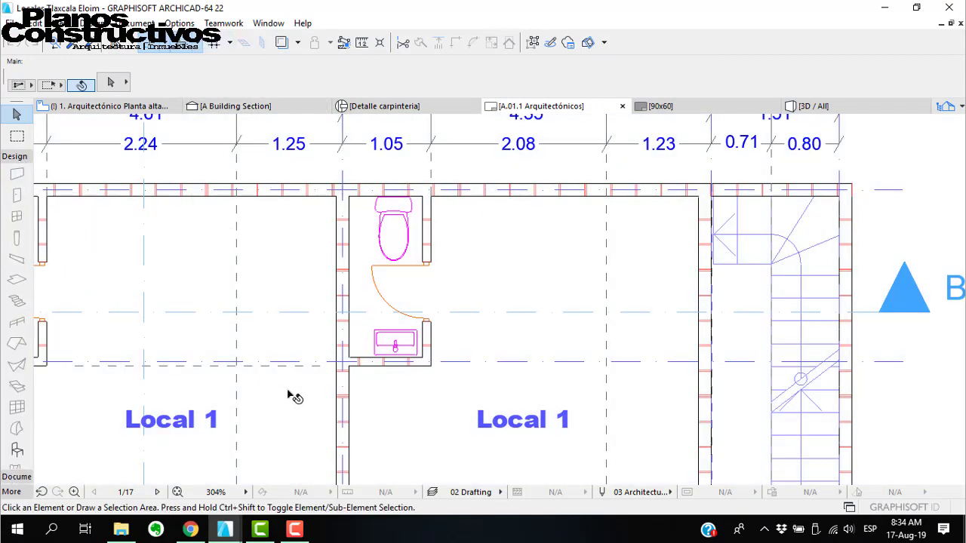
scroll(294, 395, "down", 6)
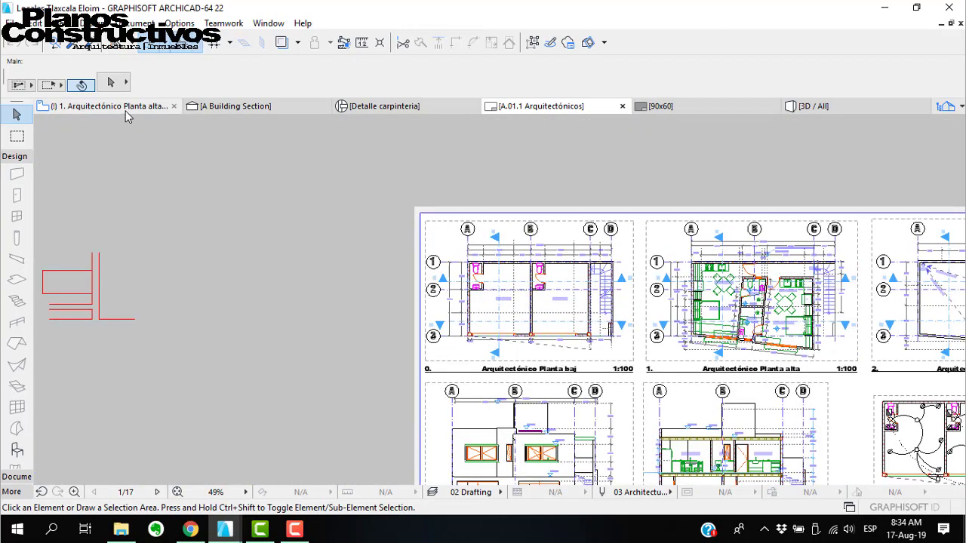
left_click(121, 106)
scroll(363, 289, "up", 1)
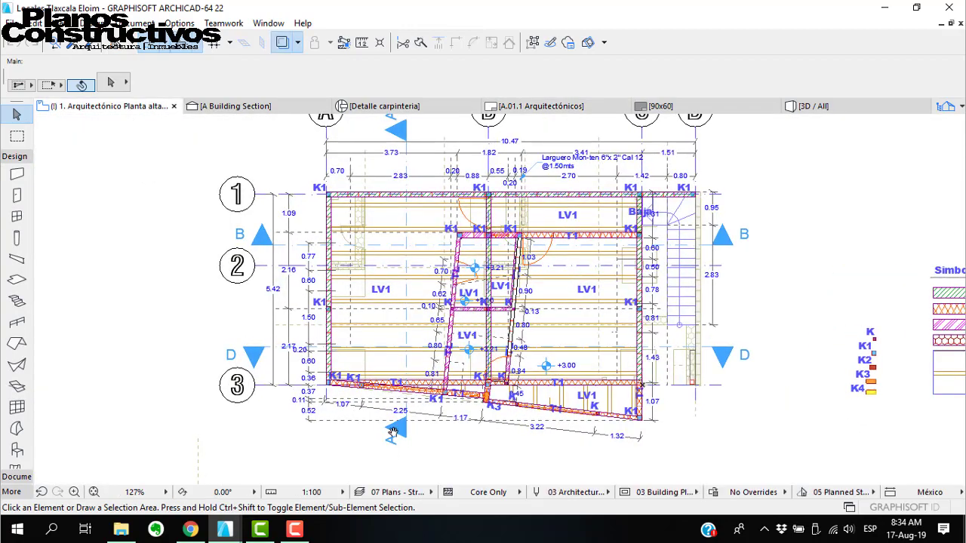
middle_click_drag(392, 433, 378, 254)
mouse_move(565, 317)
middle_mouse_down()
mouse_move(370, 323)
mouse_move(516, 305)
middle_mouse_up()
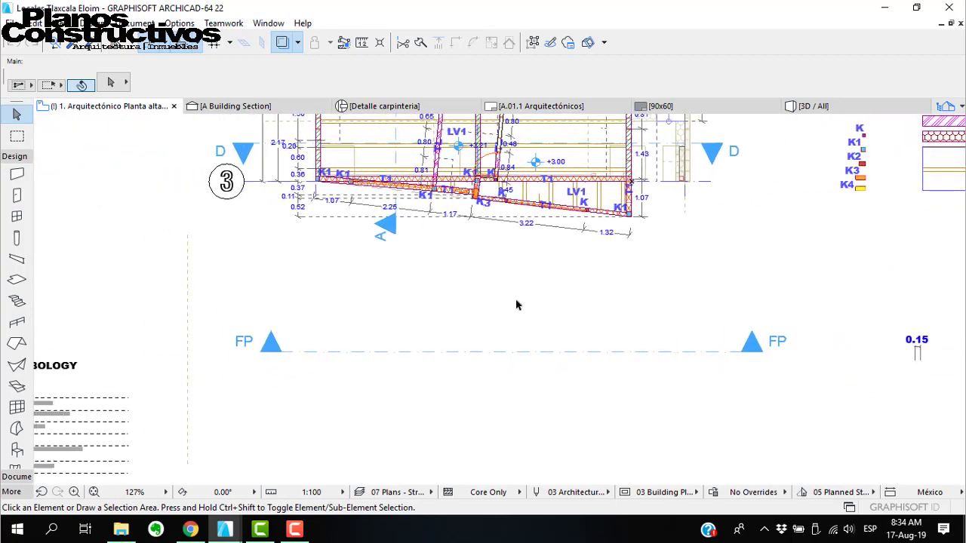
Draw a horizontal wall in the empty area below the building with the 100 Block Insulated Cavity composite
scroll(434, 305, "up", 4)
left_click(28, 177)
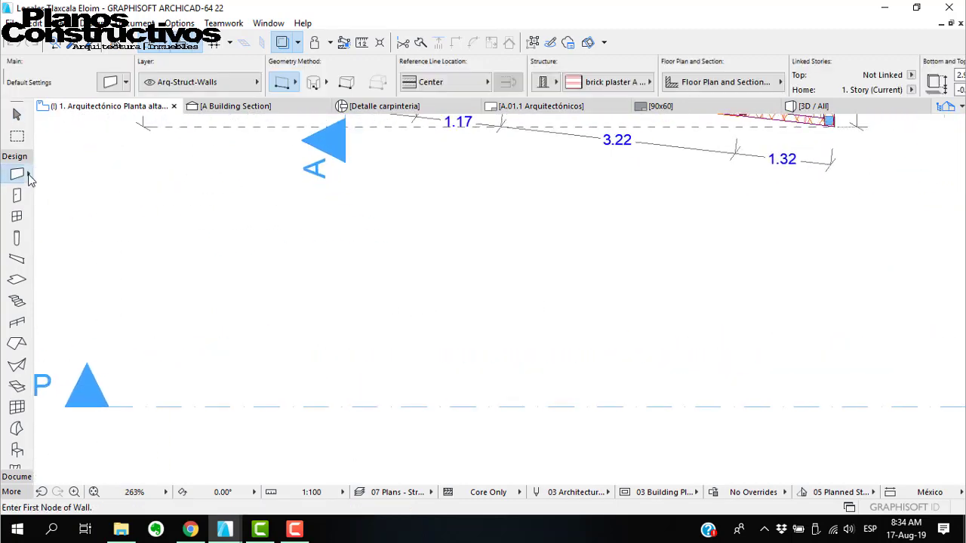
left_click(30, 179)
left_click(556, 82)
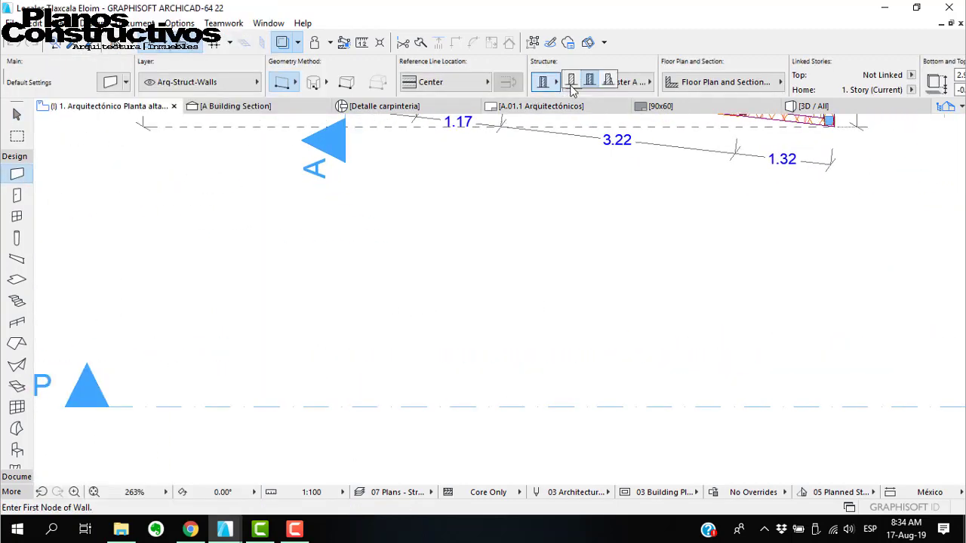
left_click(589, 82)
left_click(592, 84)
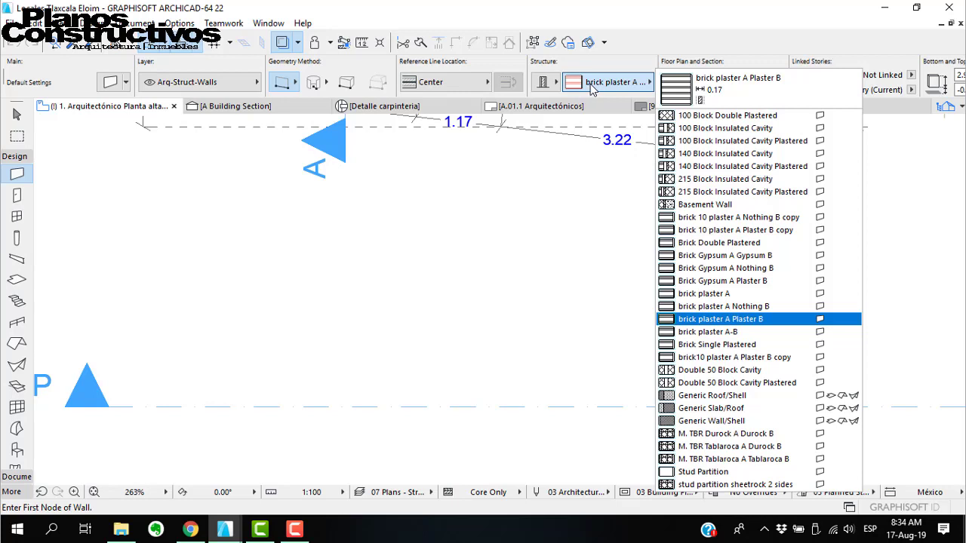
left_click(683, 128)
left_click(365, 268)
left_click(618, 268)
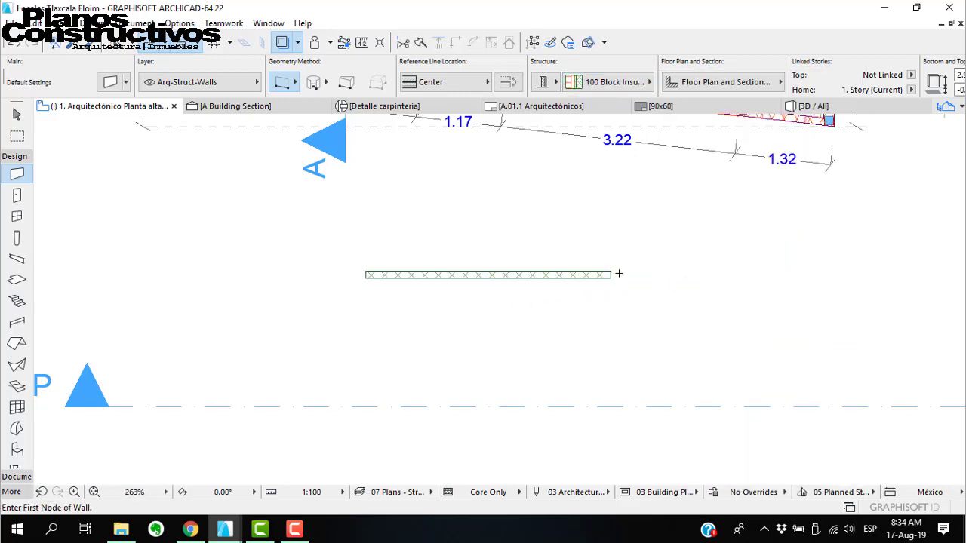
Draw a second, shorter horizontal wall just above and parallel to the first with the same composite
scroll(483, 275, "up", 5)
left_click(293, 203)
left_click(581, 203)
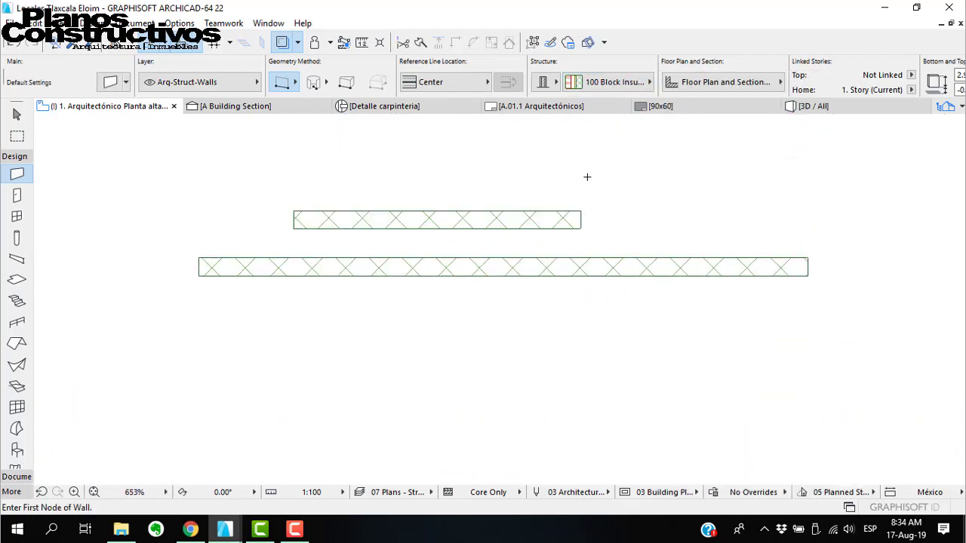
Draw a third horizontal wall below the two existing walls with the 140 Block Insulated Cavity composite
left_click(607, 82)
left_click(578, 89)
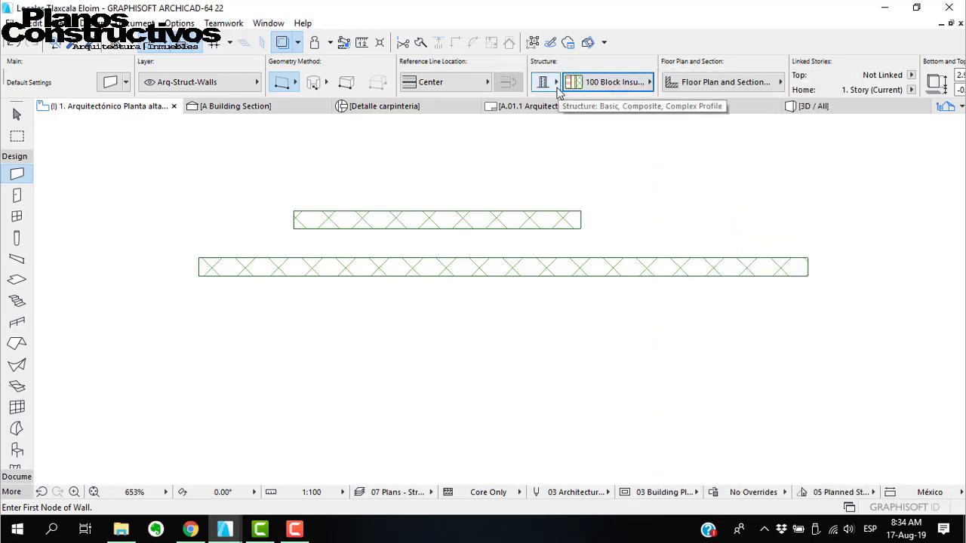
left_click(578, 89)
left_click(702, 153)
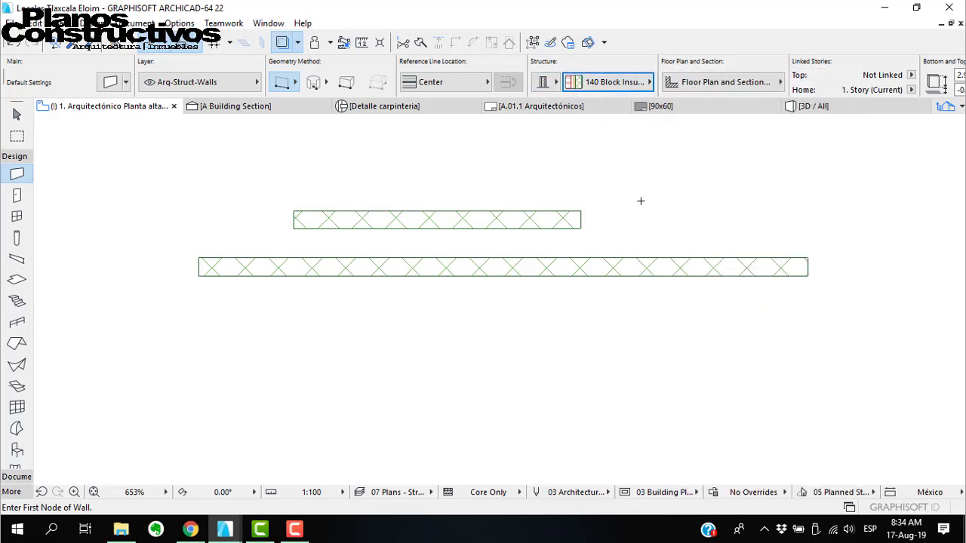
left_click(360, 353)
left_click(678, 349)
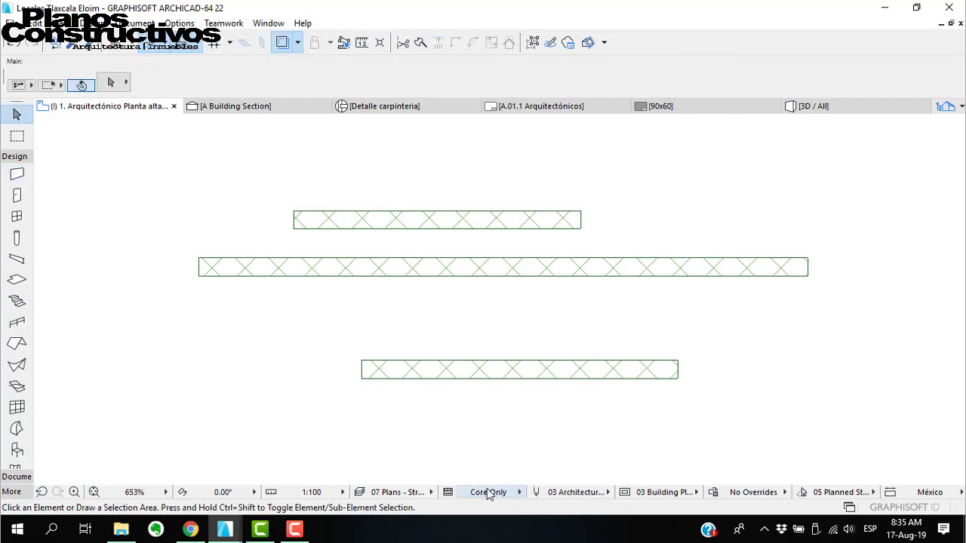
Set the partial structure display of the floor plan to Entire Model
left_click(488, 492)
left_click(551, 434)
scroll(516, 198, "up", 1)
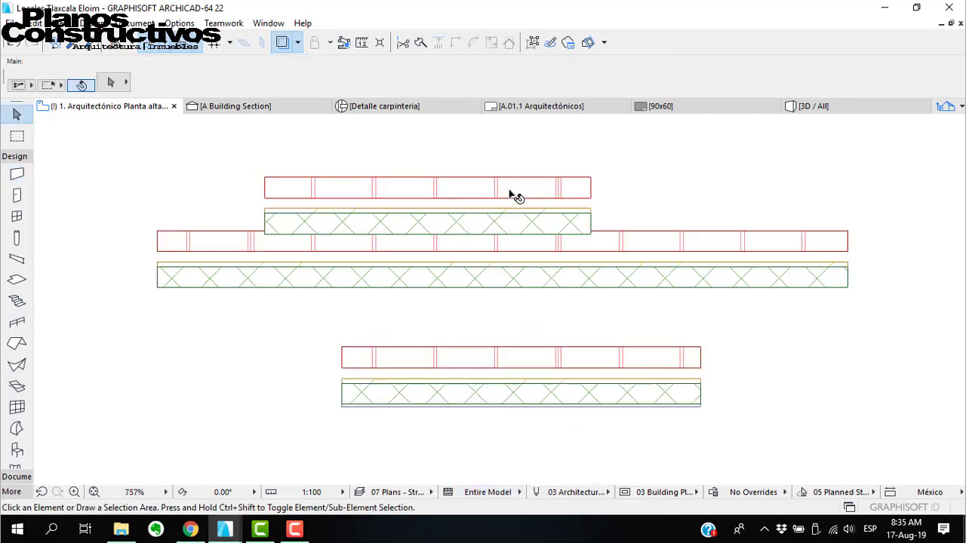
scroll(511, 195, "up", 1)
Move the uppermost wall upward so it no longer overlaps the long wall beneath it
left_click(511, 241)
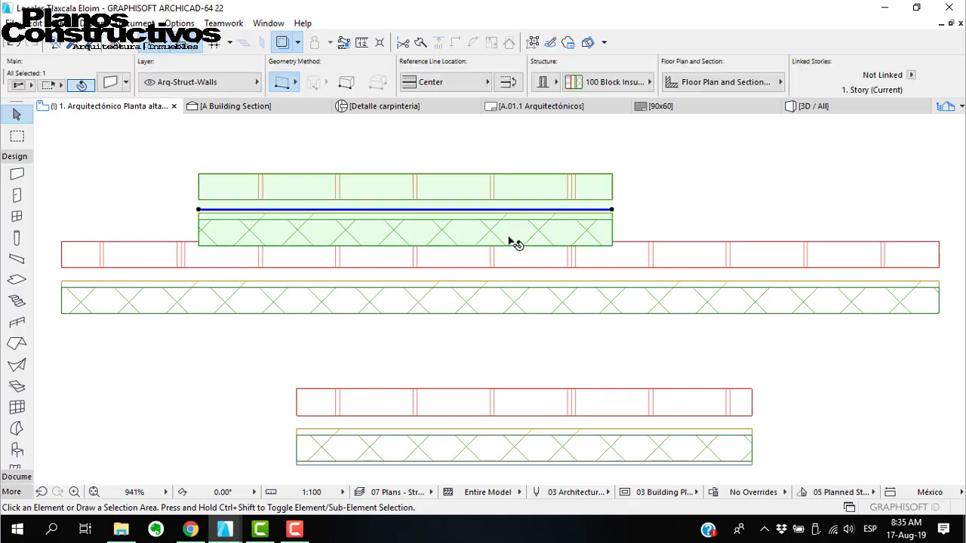
left_click(467, 236)
left_click(455, 187)
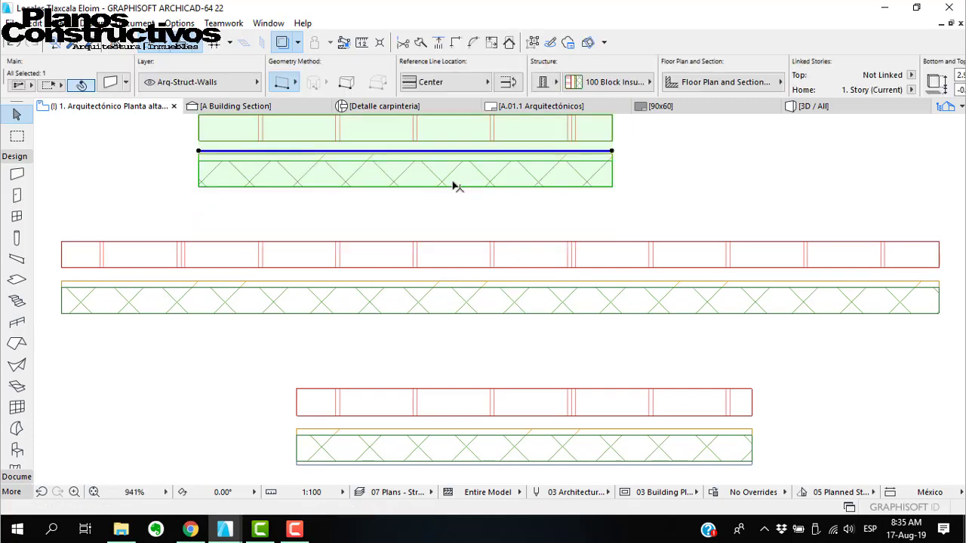
middle_click_drag(335, 172, 367, 248)
key("Escape")
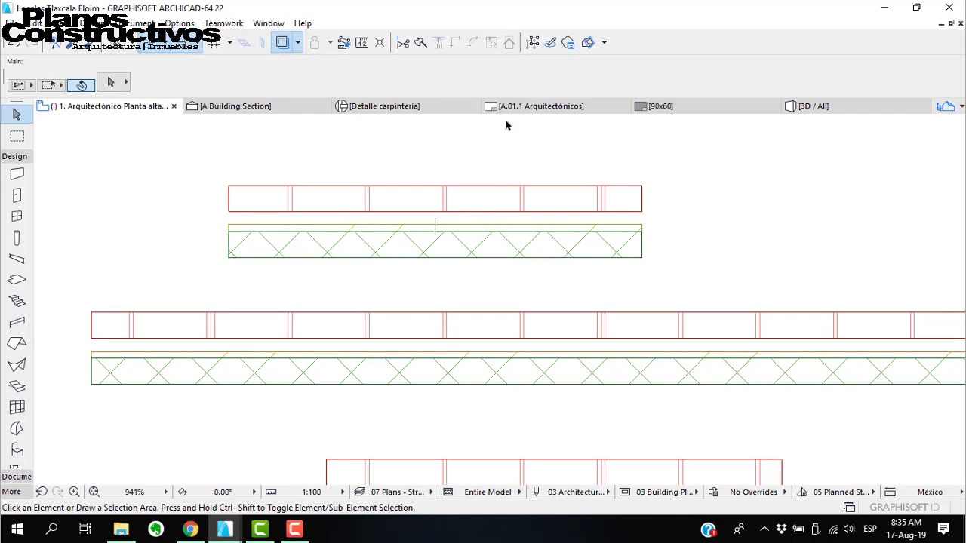
Change the uppermost wall's composite structure to Basement Wall
left_click(459, 202)
left_click(615, 82)
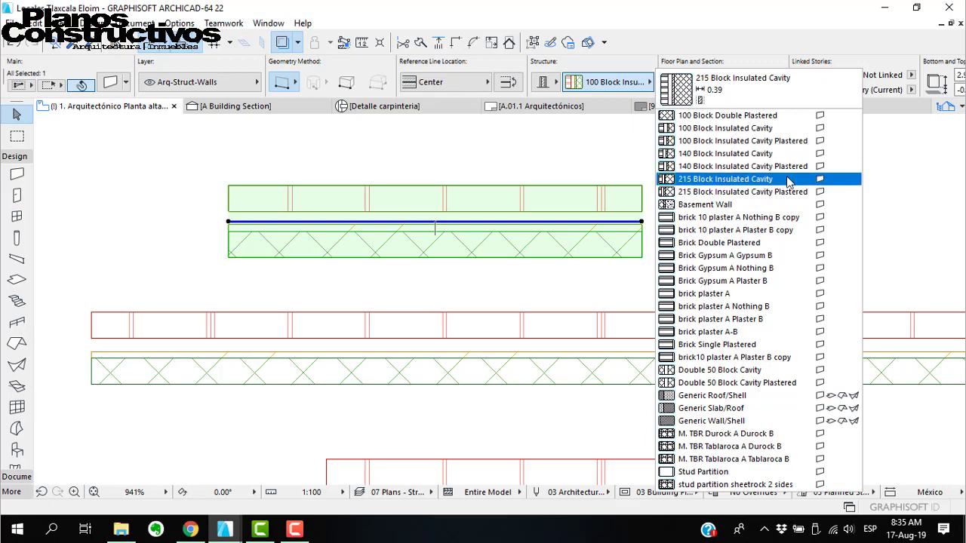
left_click(729, 209)
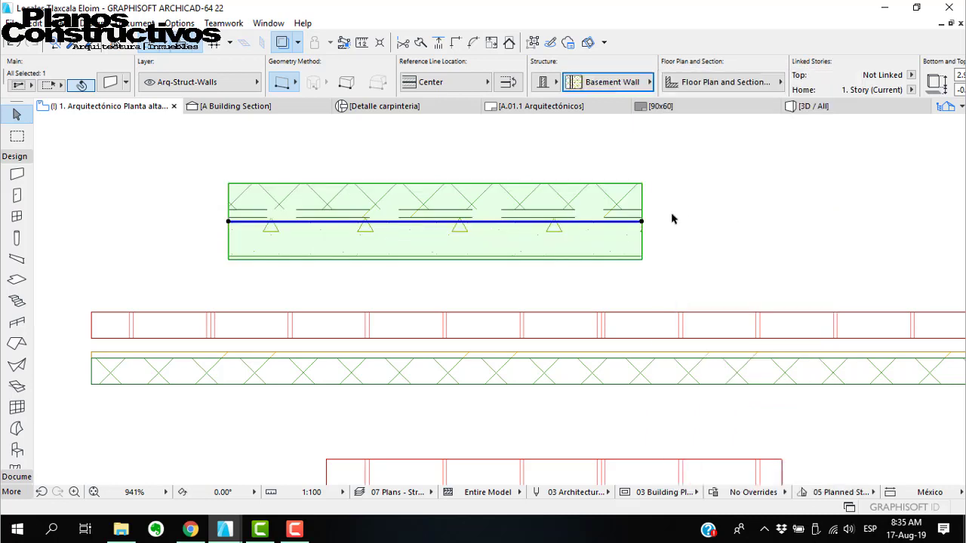
key("Escape")
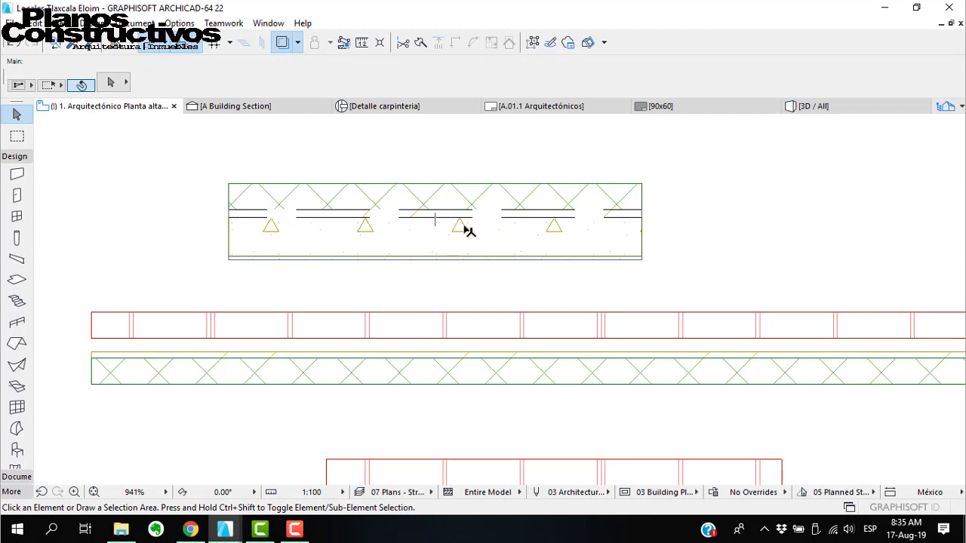
Select all three sample walls in the empty area below the building and delete them
scroll(467, 230, "down", 3)
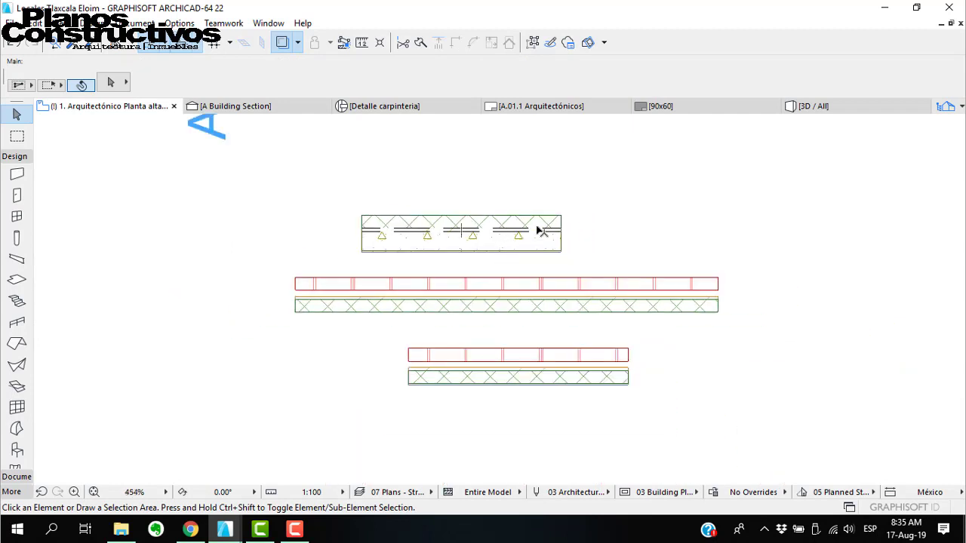
left_click(500, 230)
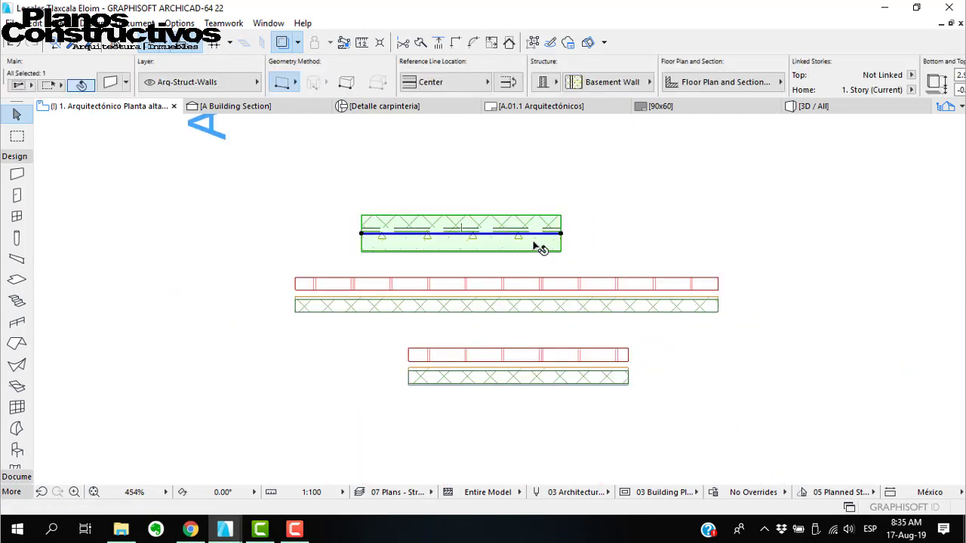
scroll(535, 246, "down", 1)
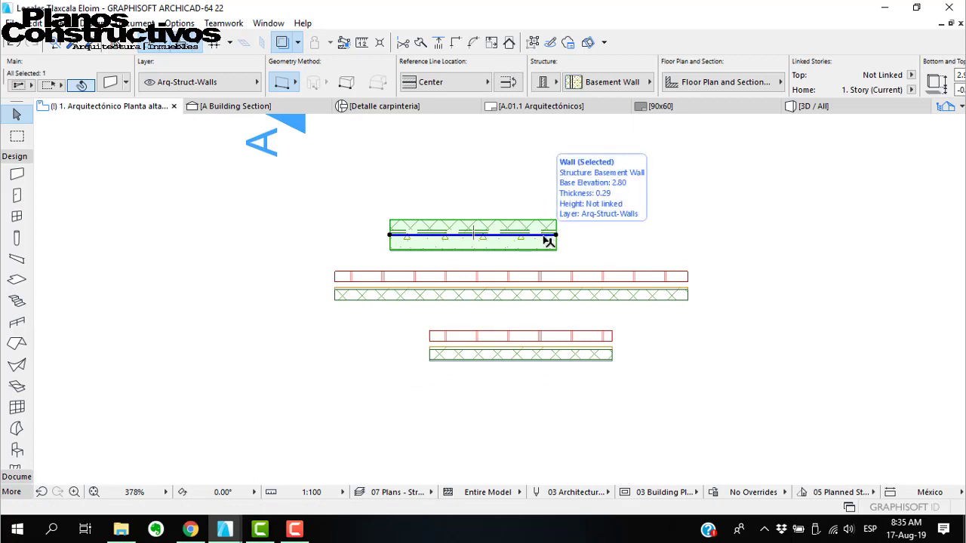
left_click(559, 354, "shift")
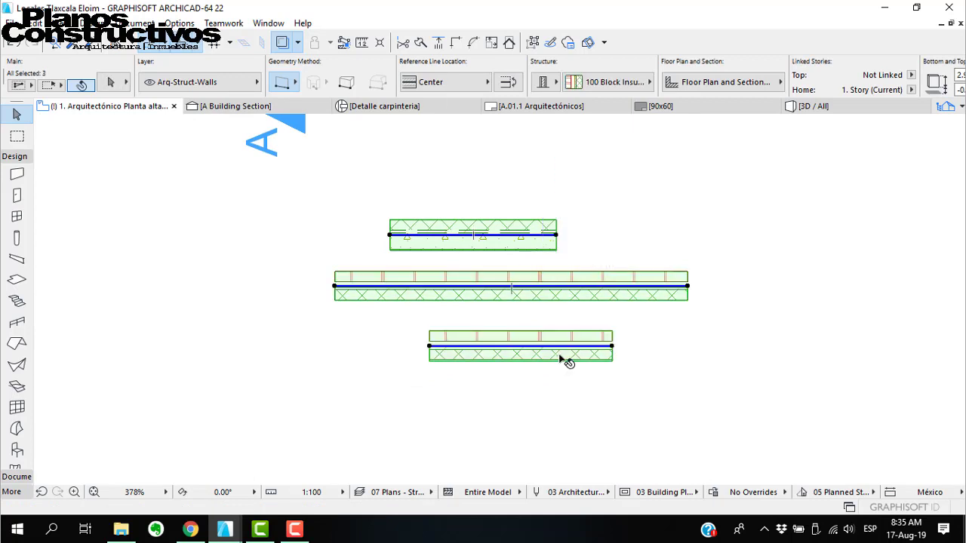
key("Delete")
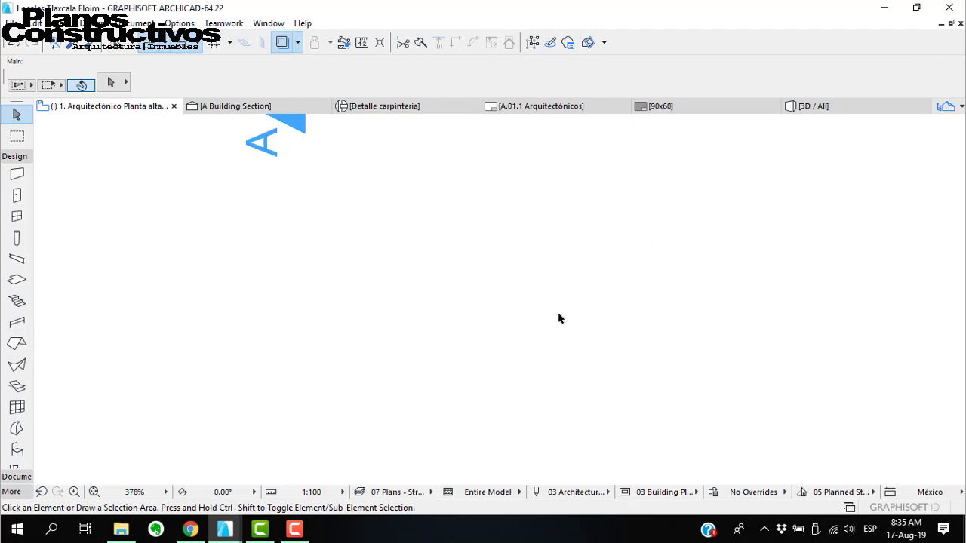
Examine how wall materials and K1 columns are represented in the upper floor's structural plan, especially around axis 1
scroll(530, 317, "down", 6)
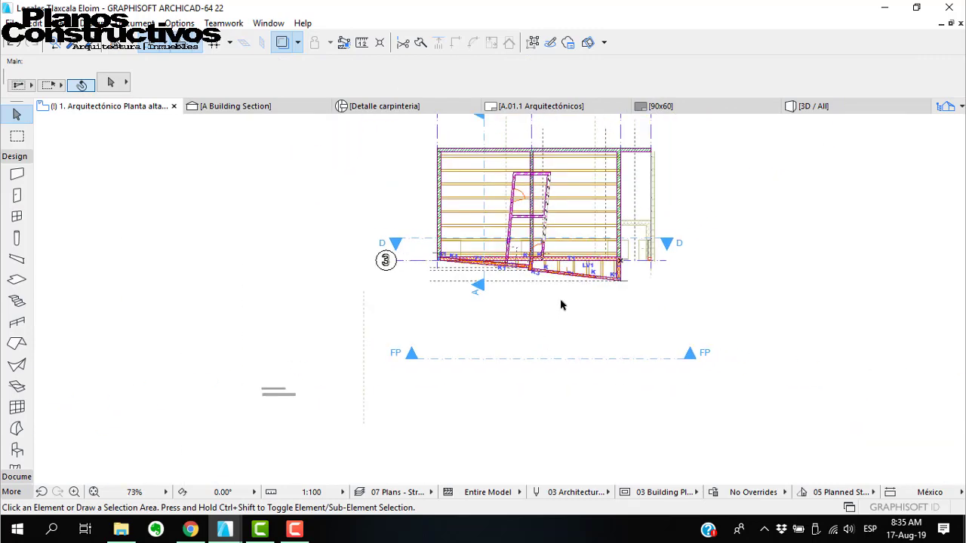
scroll(563, 304, "up", 2)
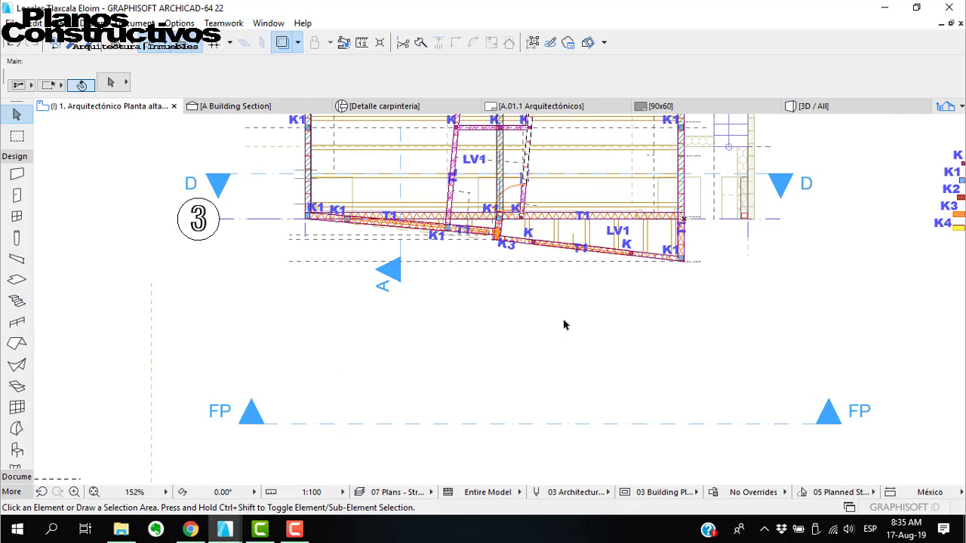
scroll(571, 313, "down", 1)
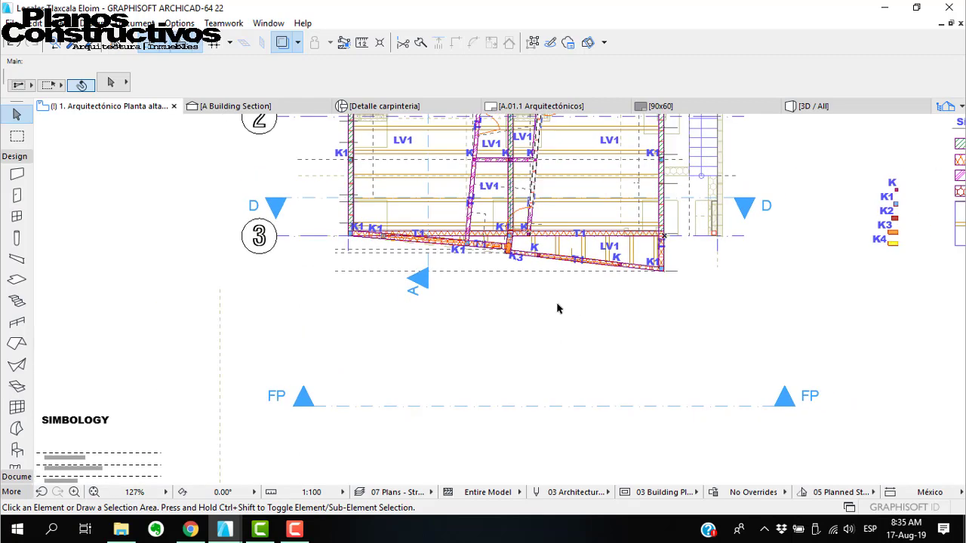
scroll(504, 211, "up", 5)
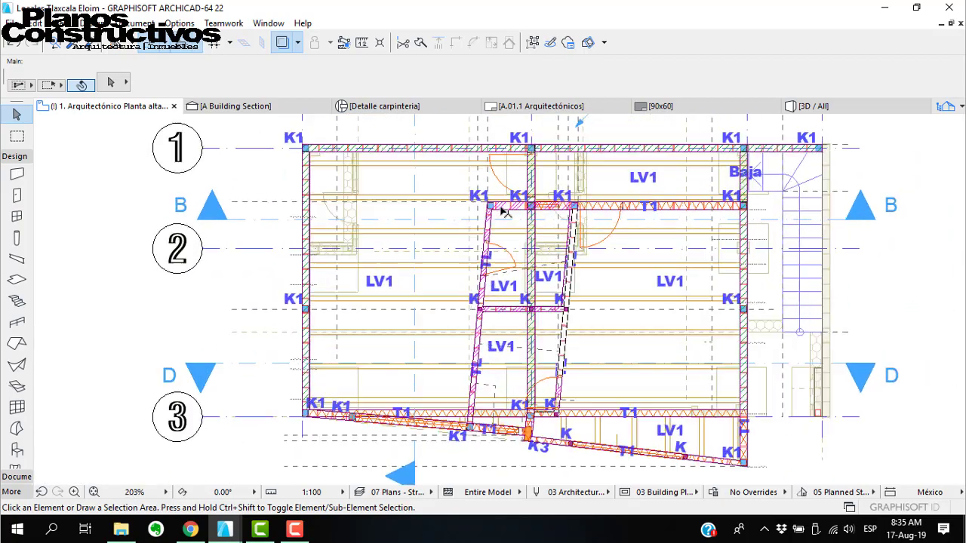
middle_click_drag(502, 207, 519, 332)
scroll(376, 229, "up", 3)
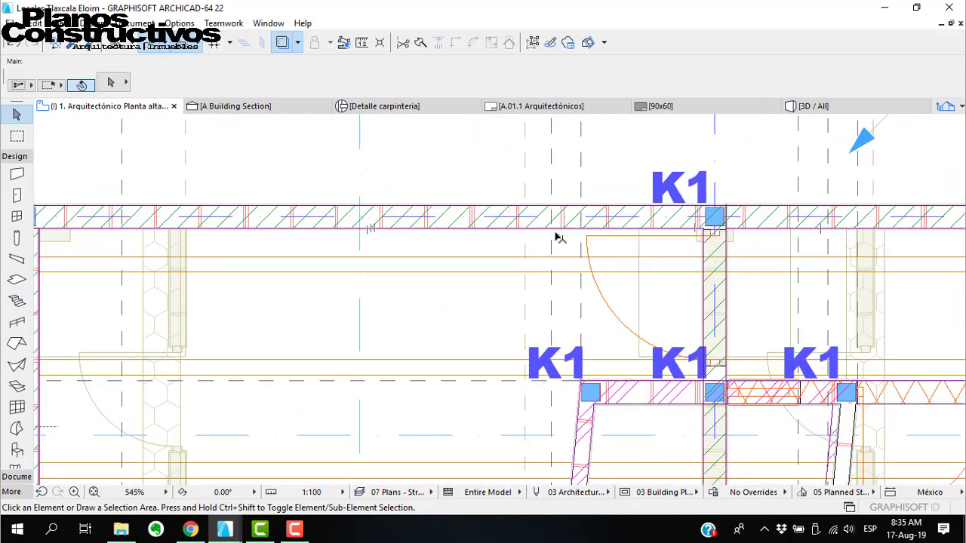
scroll(549, 236, "down", 1)
scroll(548, 237, "down", 4)
scroll(437, 241, "down", 6)
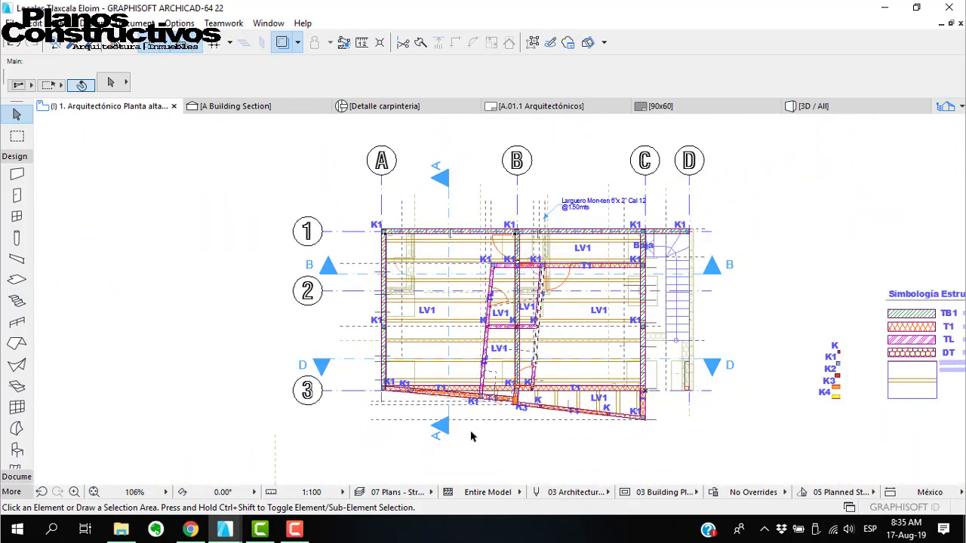
Switch to the open Arquitectónico-Casa house project and fit the whole model in its 3D view
mouse_move(225, 534)
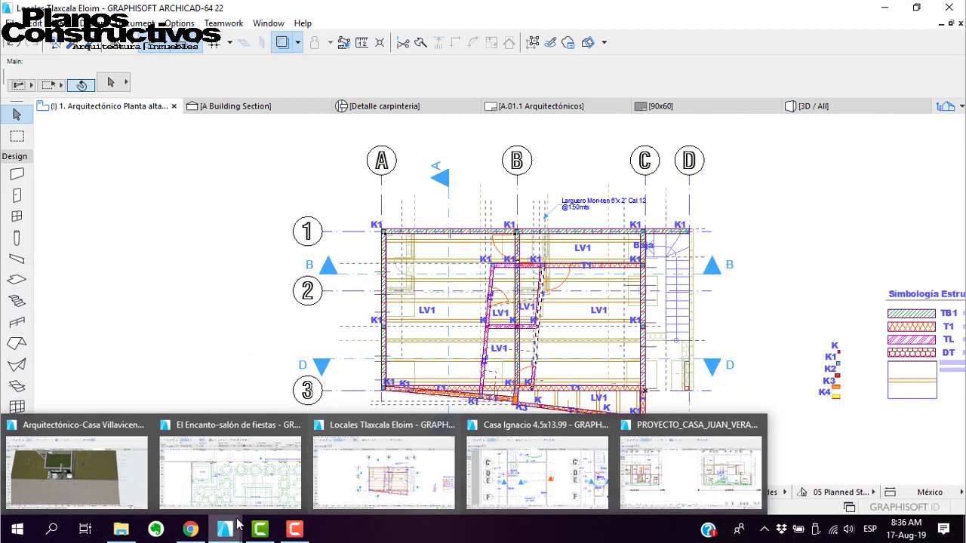
left_click(75, 467)
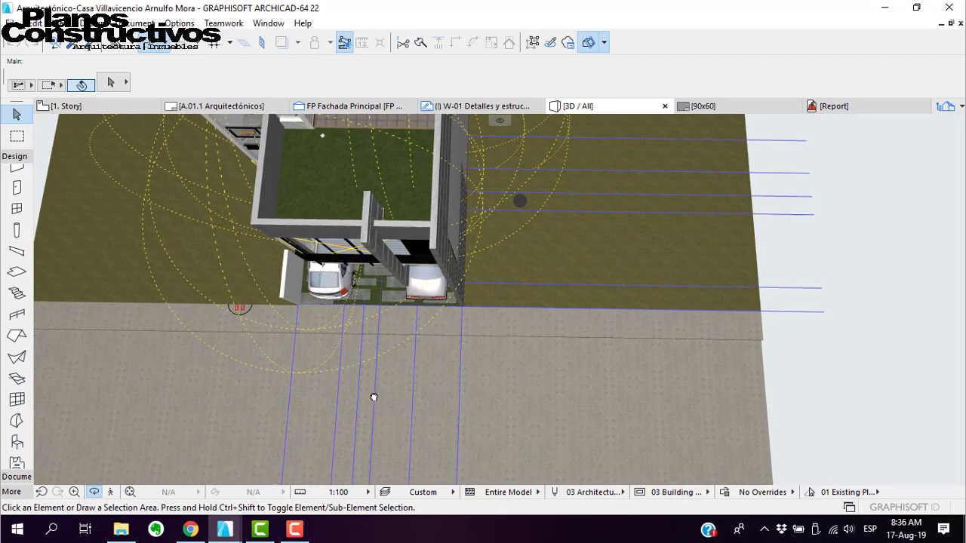
middle_click_drag(373, 398, 397, 287)
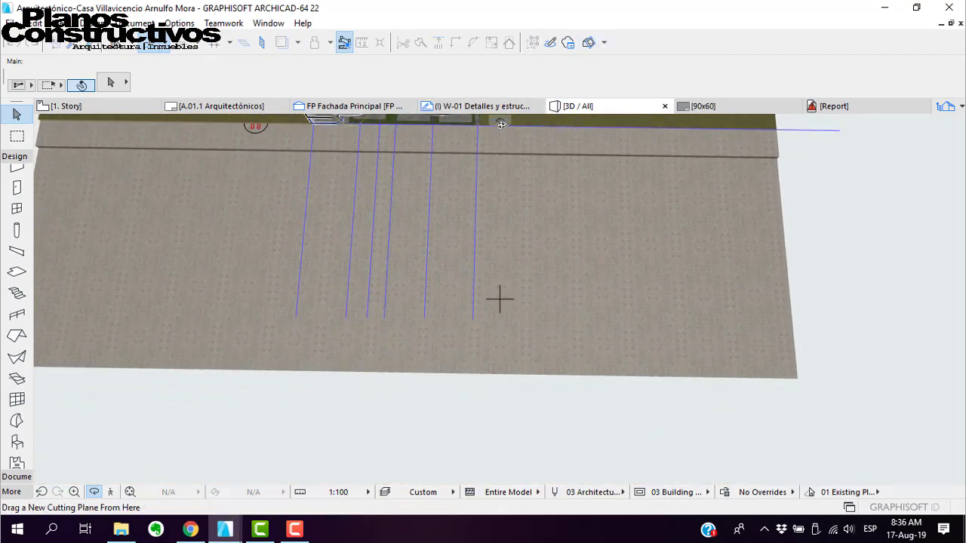
key("Escape")
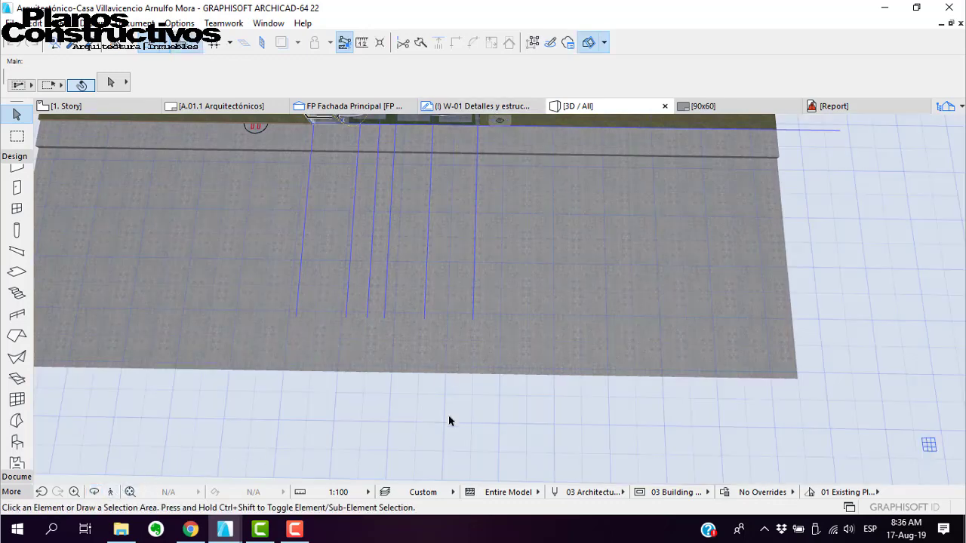
left_click(129, 493)
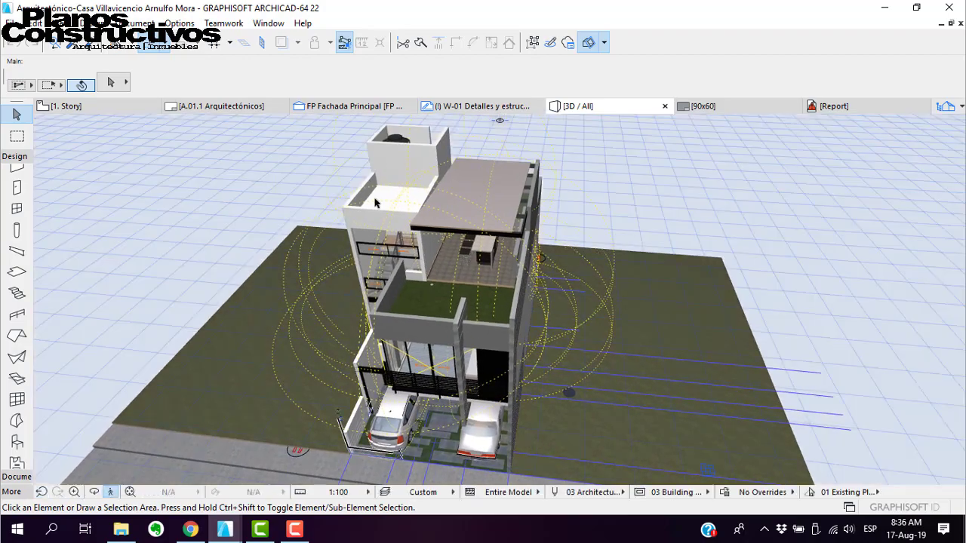
Open the 1. Story floor plan and examine the stairs, bathrooms and main bedroom
left_click(64, 106)
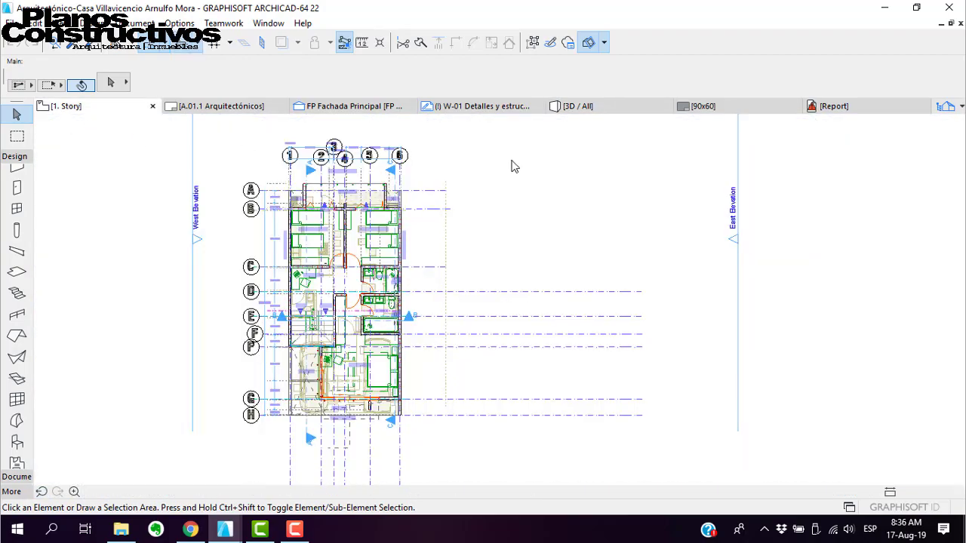
scroll(344, 220, "up", 3)
scroll(344, 230, "down", 4)
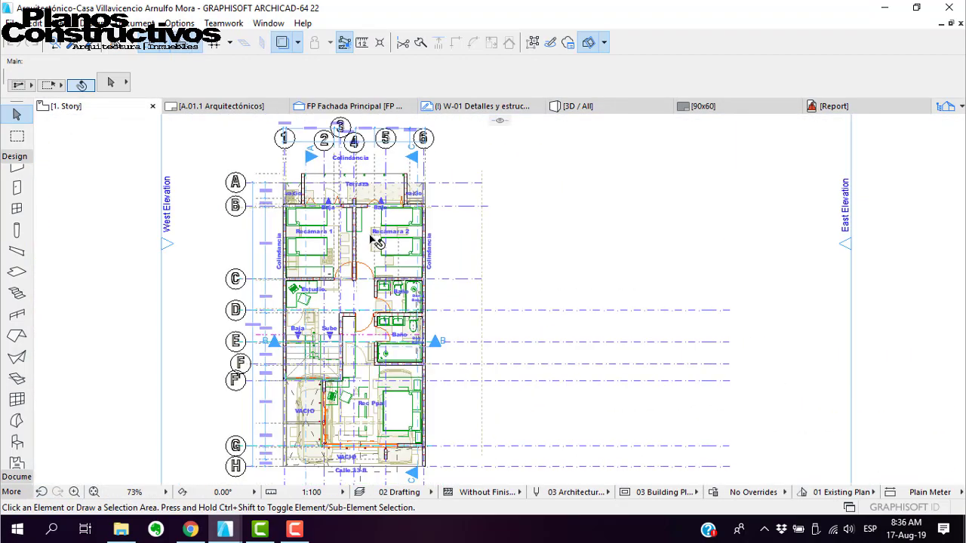
scroll(377, 298, "up", 6)
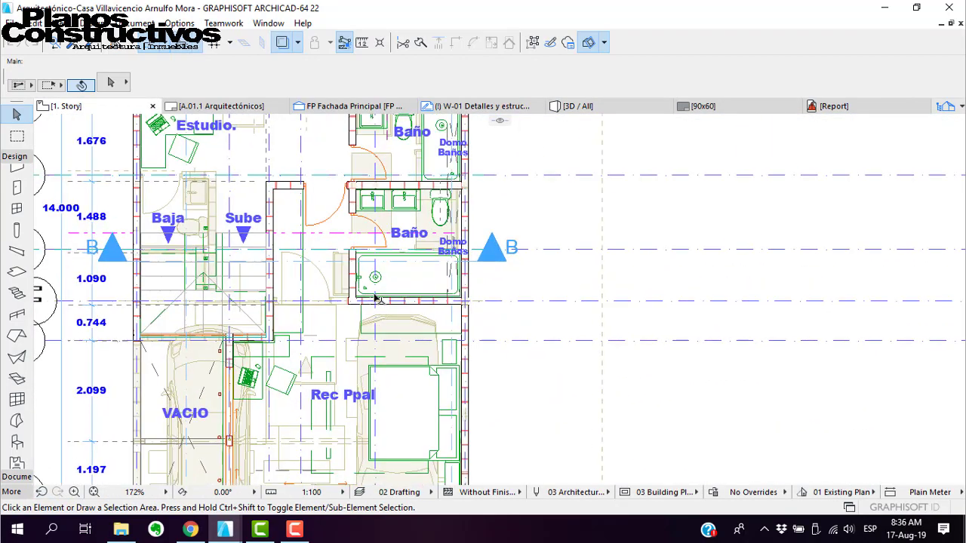
Select the B Building Section line and trace its cut across the stairs and bathroom
left_click(331, 261)
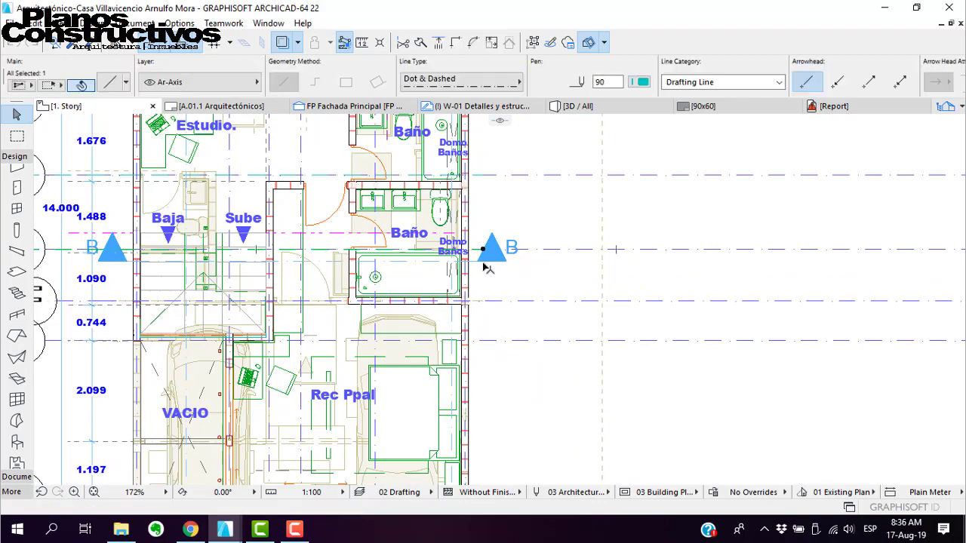
scroll(480, 278, "down", 2)
scroll(416, 273, "up", 5)
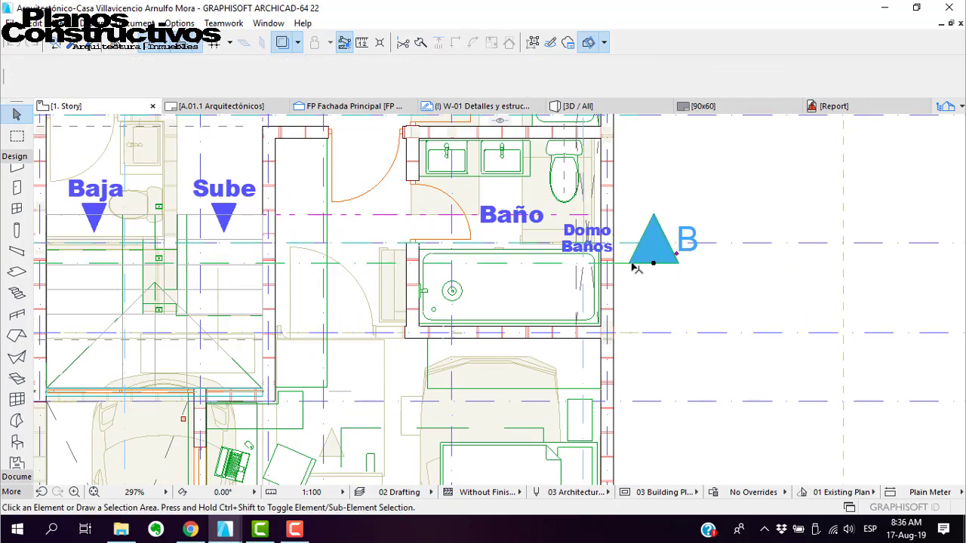
left_click(632, 264)
middle_click_drag(597, 256, 740, 288)
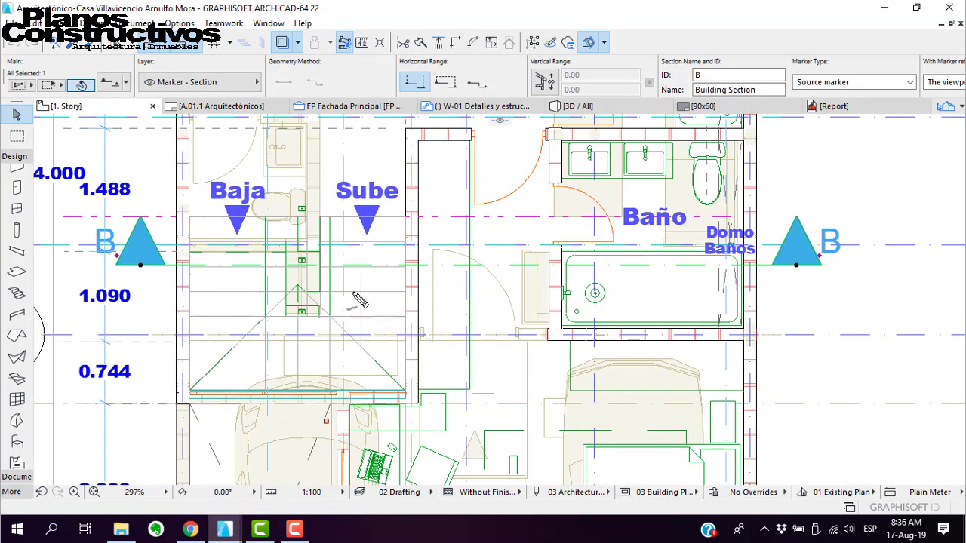
mouse_move(156, 265)
left_mouse_down()
mouse_move(381, 276)
mouse_move(754, 264)
left_mouse_up()
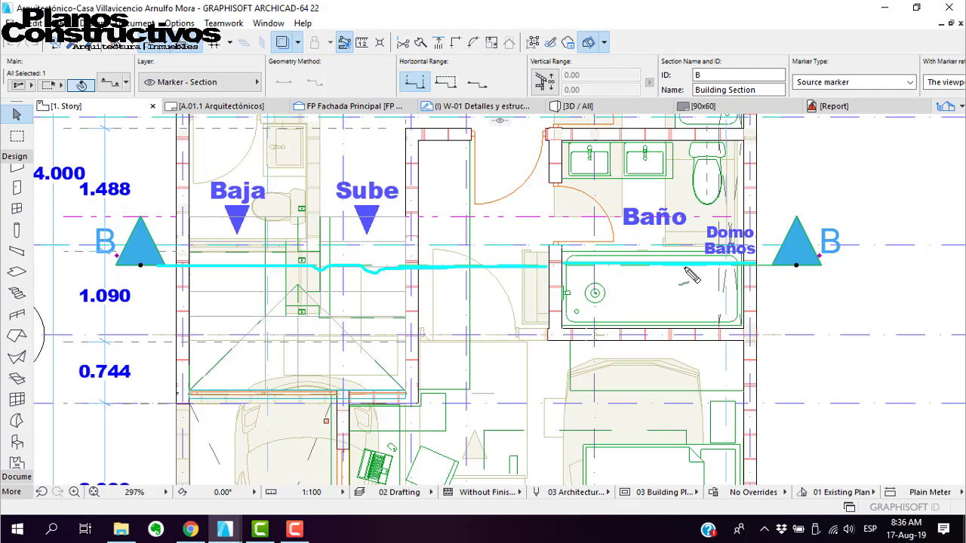
key("Escape")
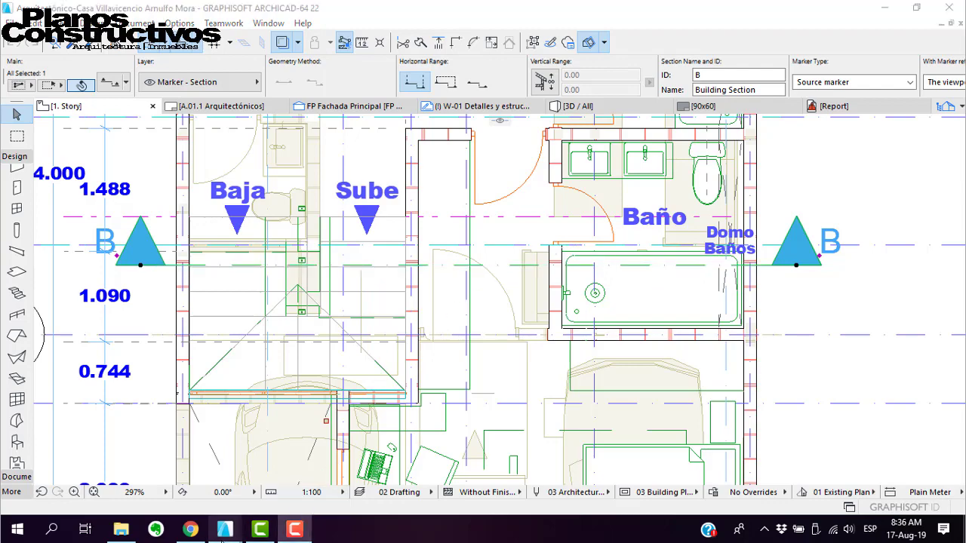
Switch to the El Encanto-salón de fiestas project's ground floor plan
mouse_move(225, 532)
left_click(172, 494)
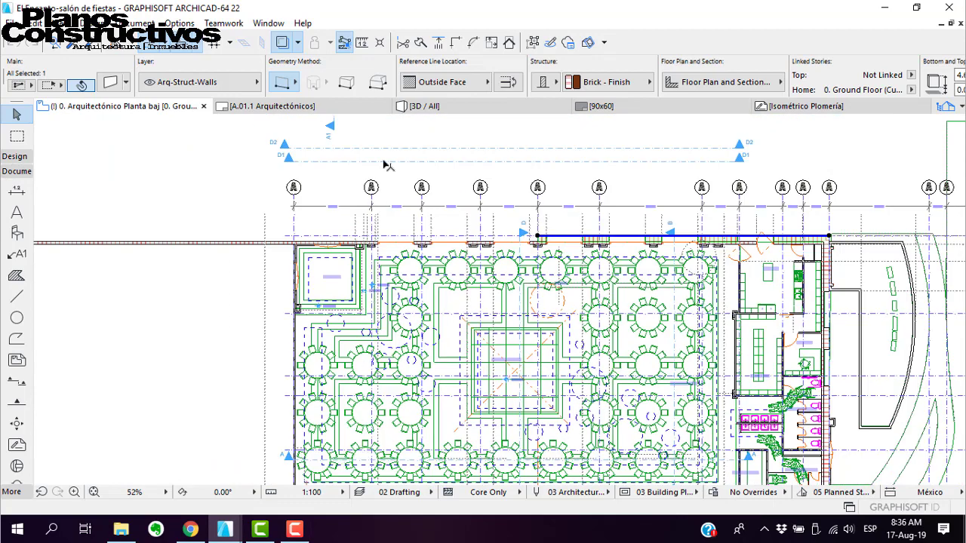
Examine the floor plan drawings on the A.01.1 Arquitectónicos layout of the Locales Tlaxcala project, and return to its Planta alta plan
mouse_move(224, 531)
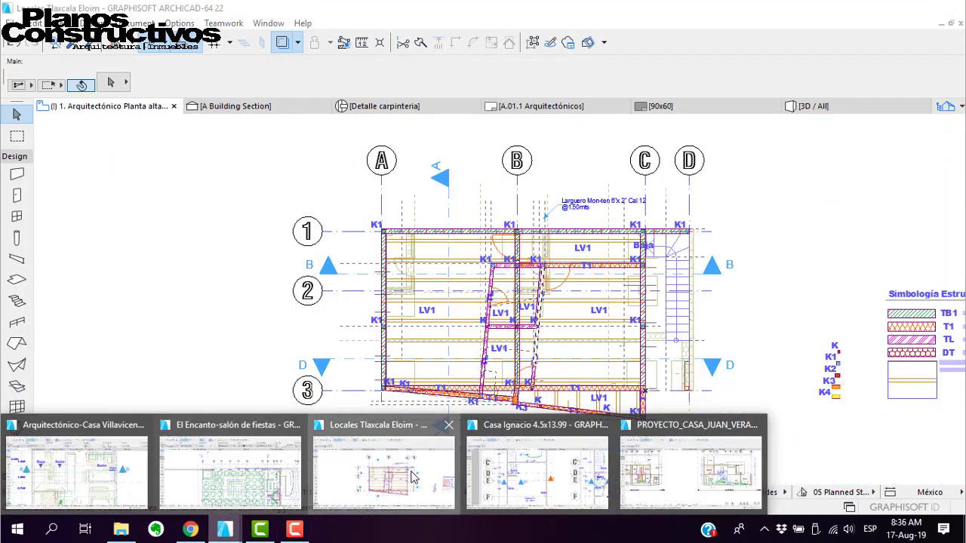
left_click(411, 475)
left_click(522, 107)
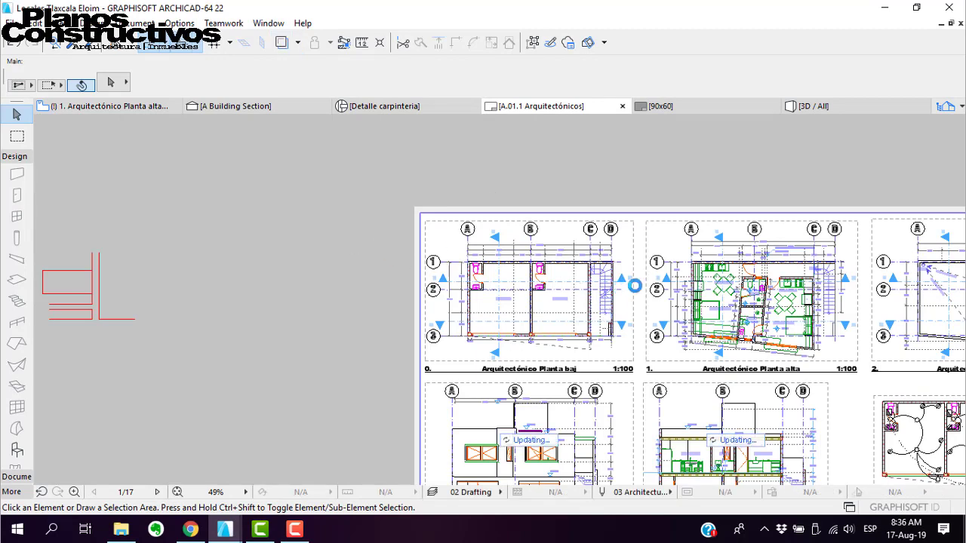
scroll(635, 286, "up", 3)
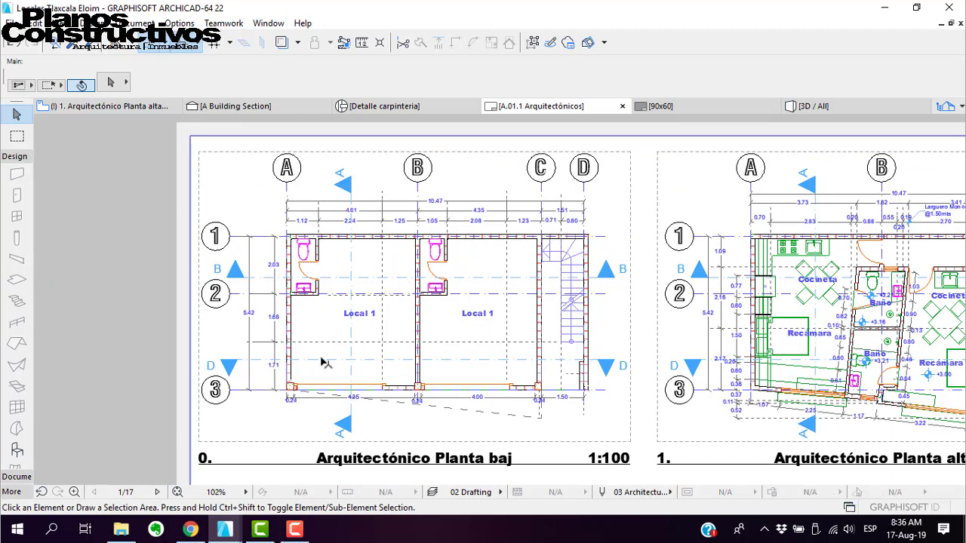
scroll(447, 324, "down", 3)
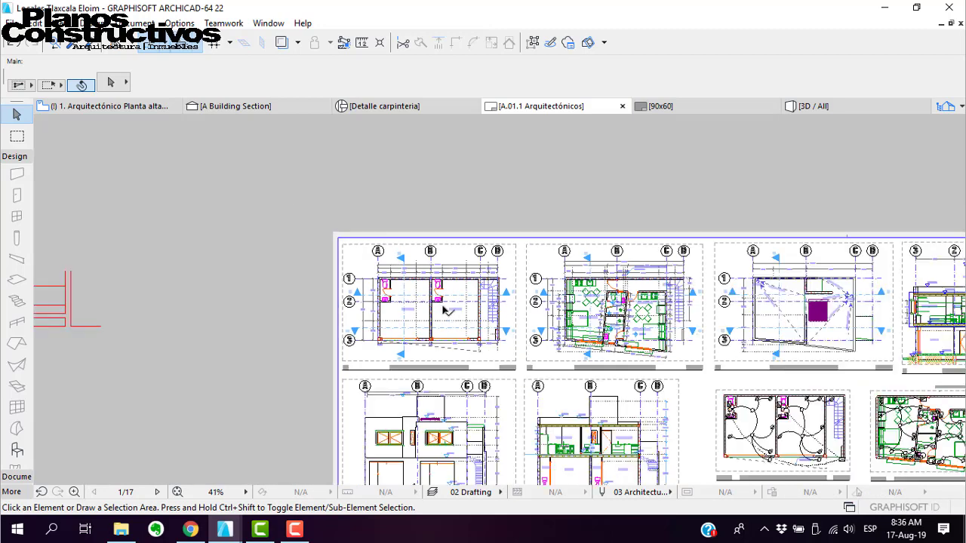
left_click(451, 308)
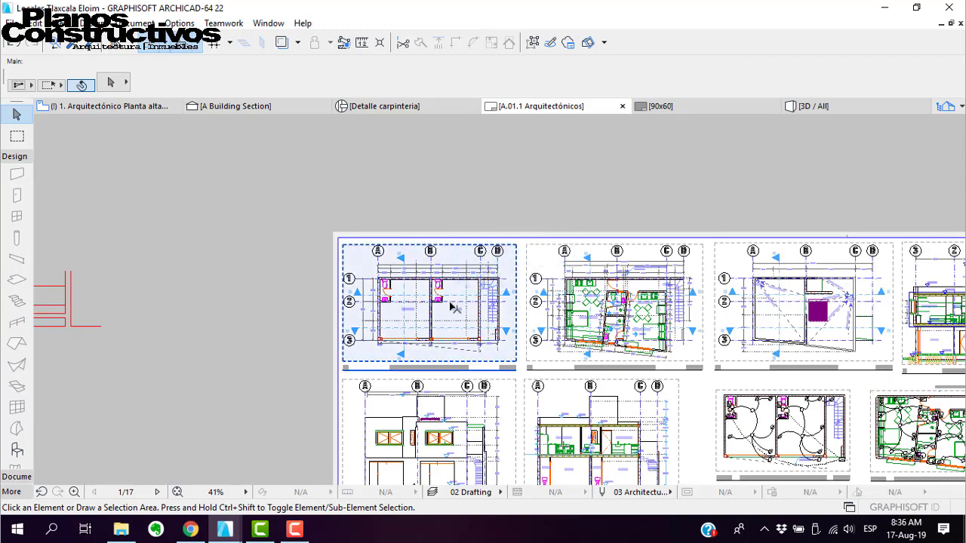
scroll(193, 230, "up", 2)
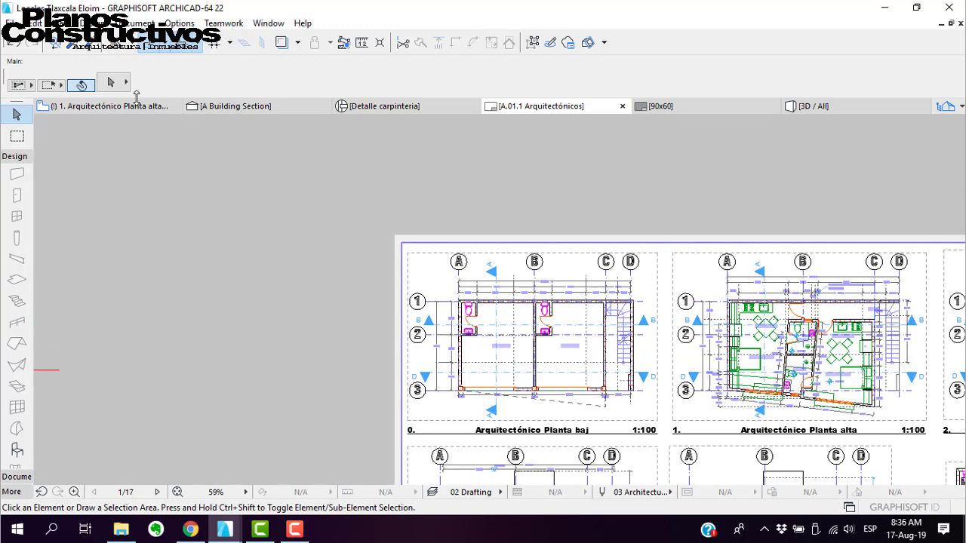
left_click(135, 107)
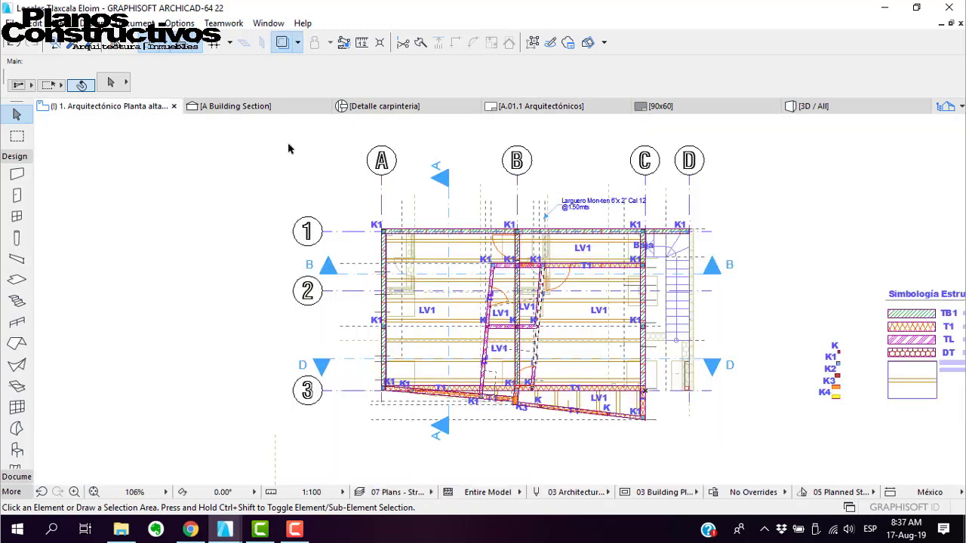
Switch to the Arquitectónico-Casa project's 3D view and orbit the house until it is seen from above
left_click(224, 529)
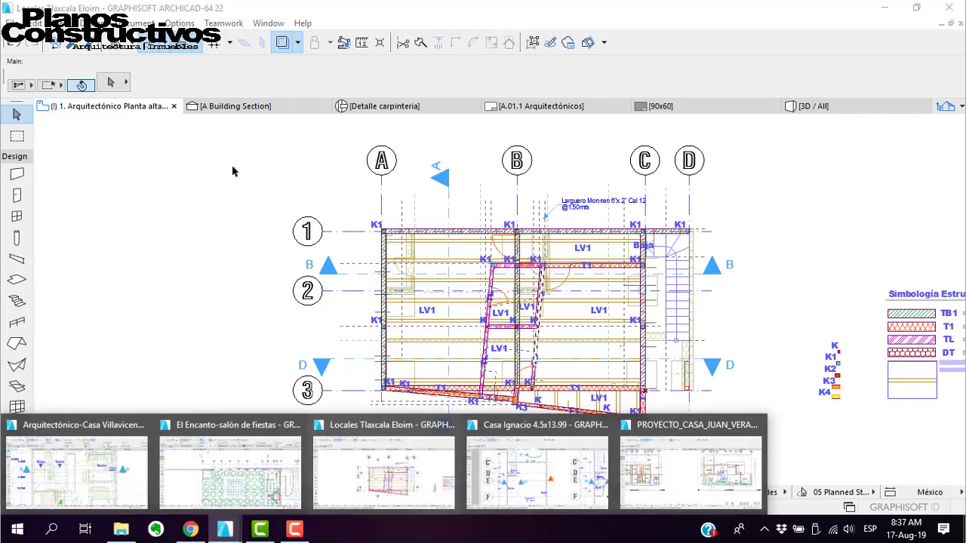
left_click(76, 465)
left_click(584, 105)
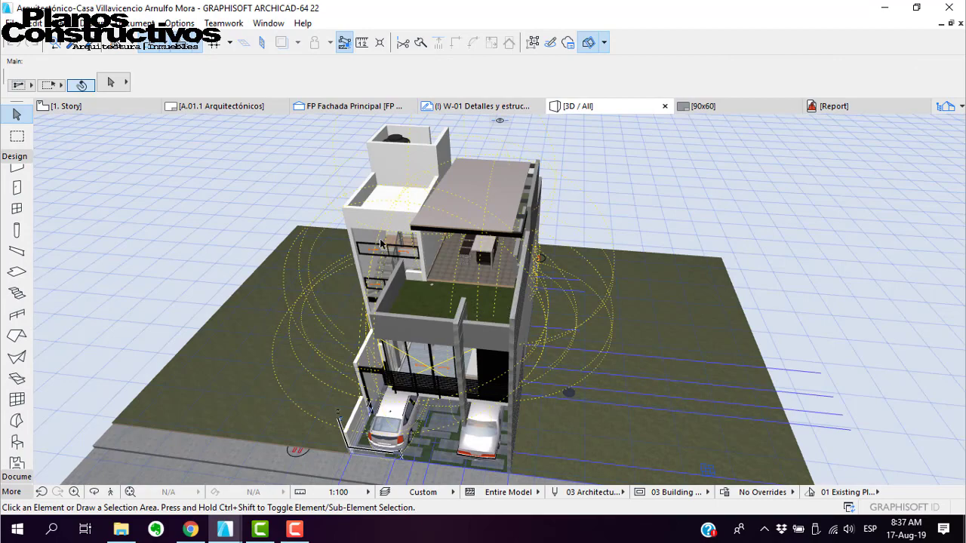
middle_click_drag(381, 244, 406, 233)
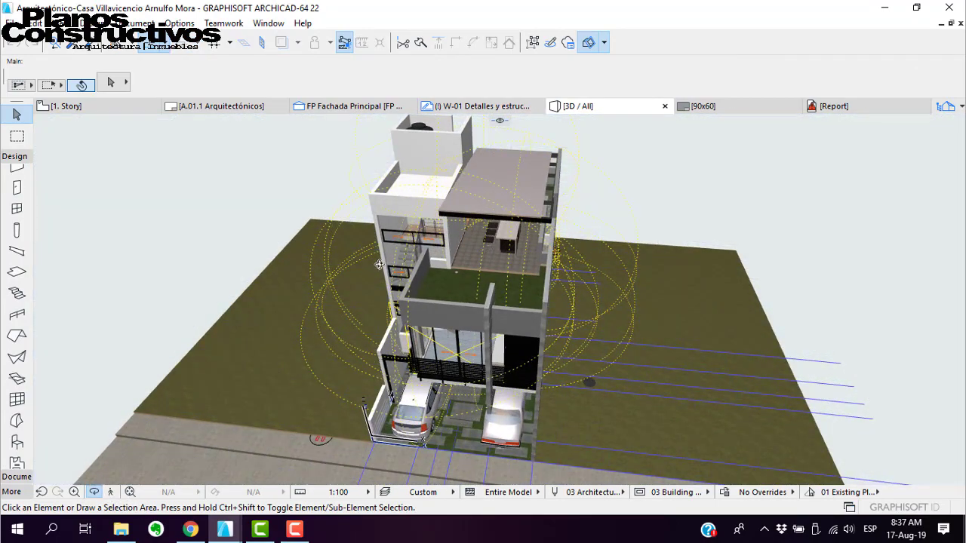
left_click_drag(379, 264, 517, 163)
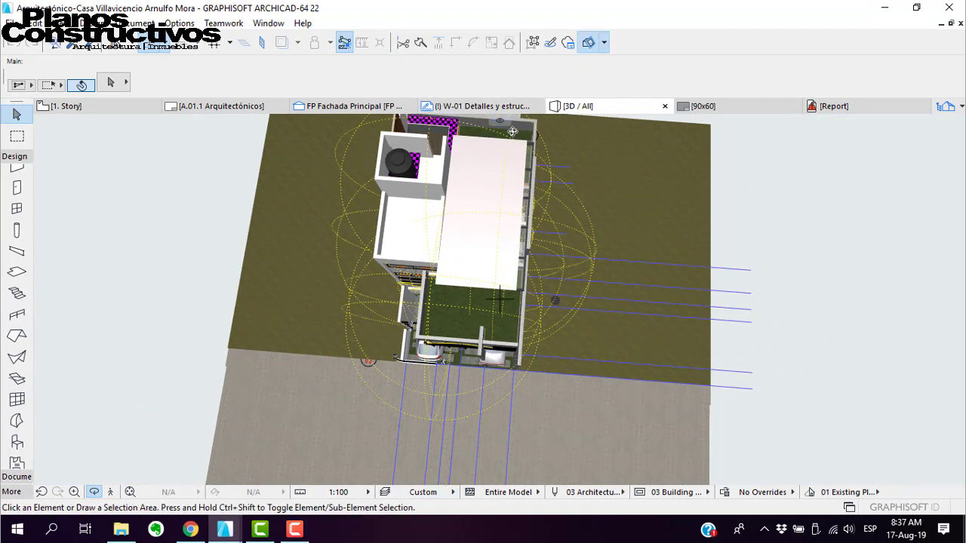
scroll(573, 284, "down", 1)
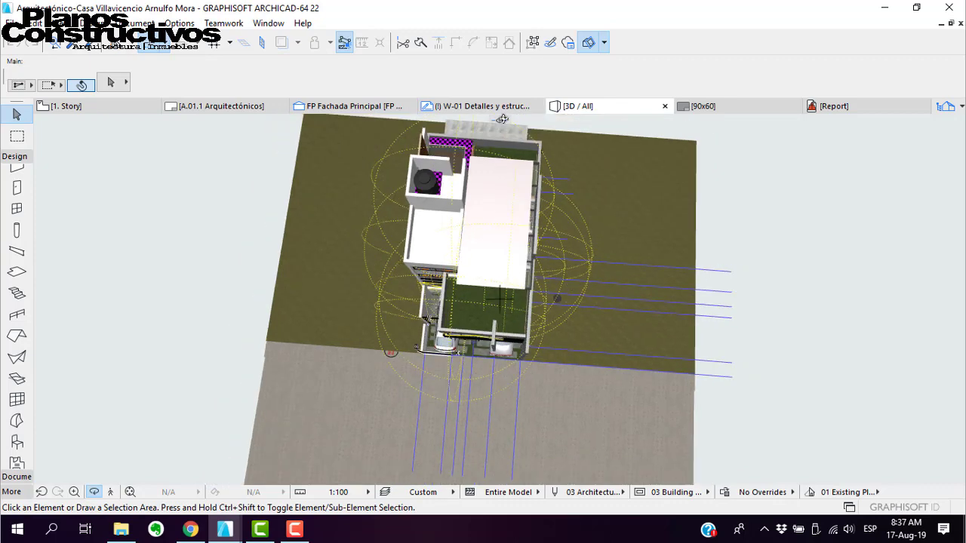
Try to show the cutting planes of the house's 3D view and toggle the 3D cutaway
left_click(603, 44)
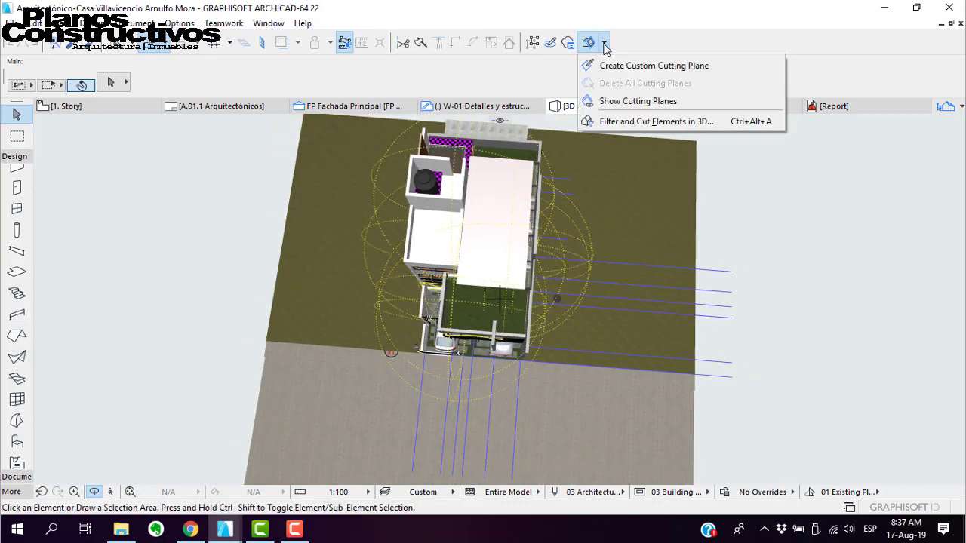
left_click(609, 101)
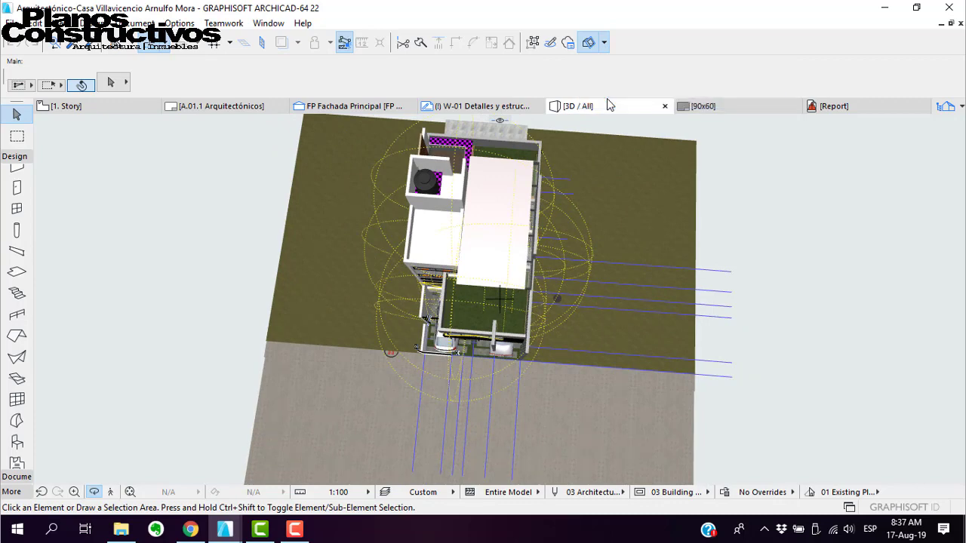
left_click(603, 43)
left_click(599, 100)
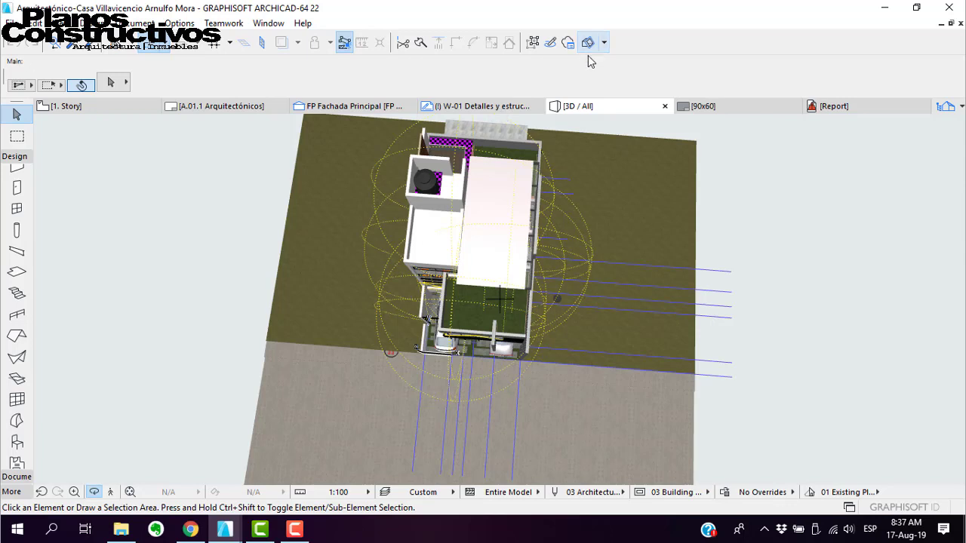
left_click(605, 45)
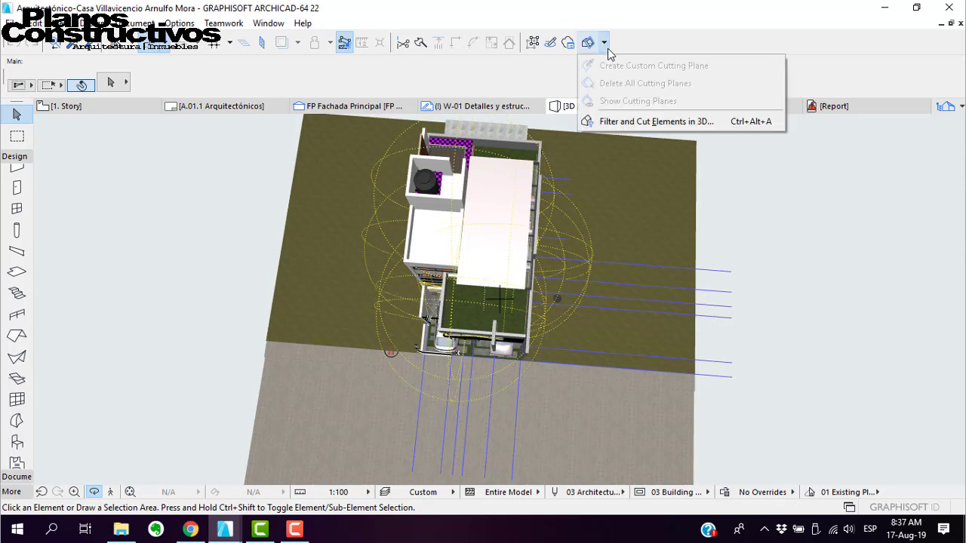
left_click(587, 43)
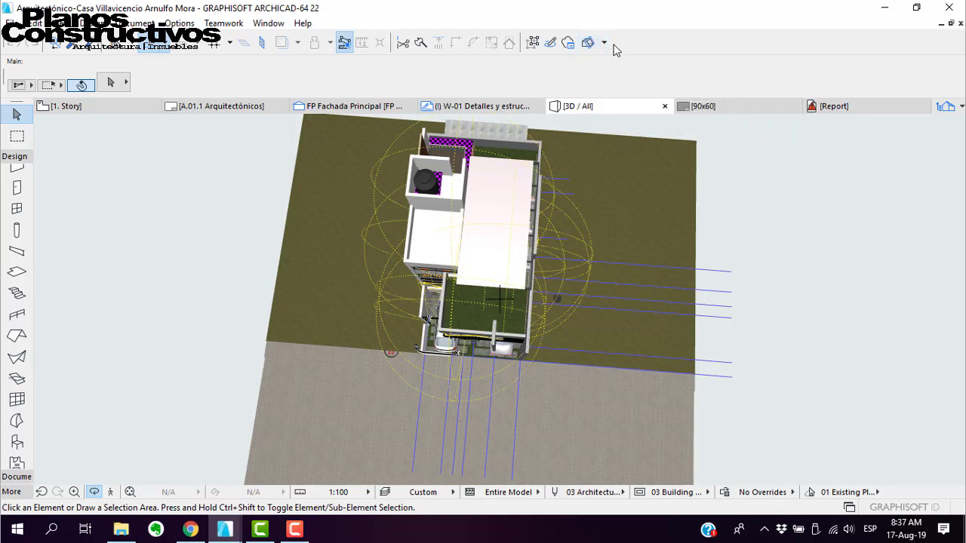
left_click(605, 45)
left_click(285, 476)
left_click(294, 529)
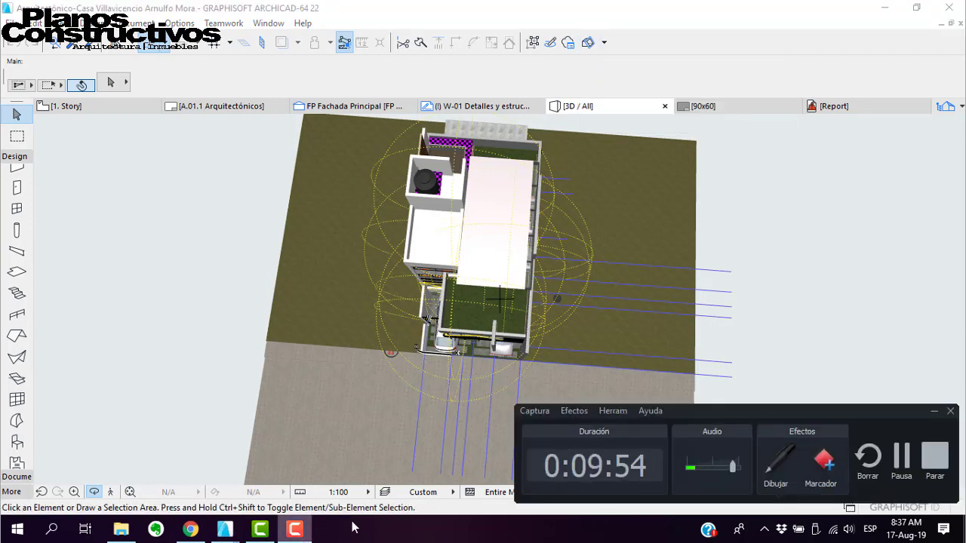
left_click(902, 455)
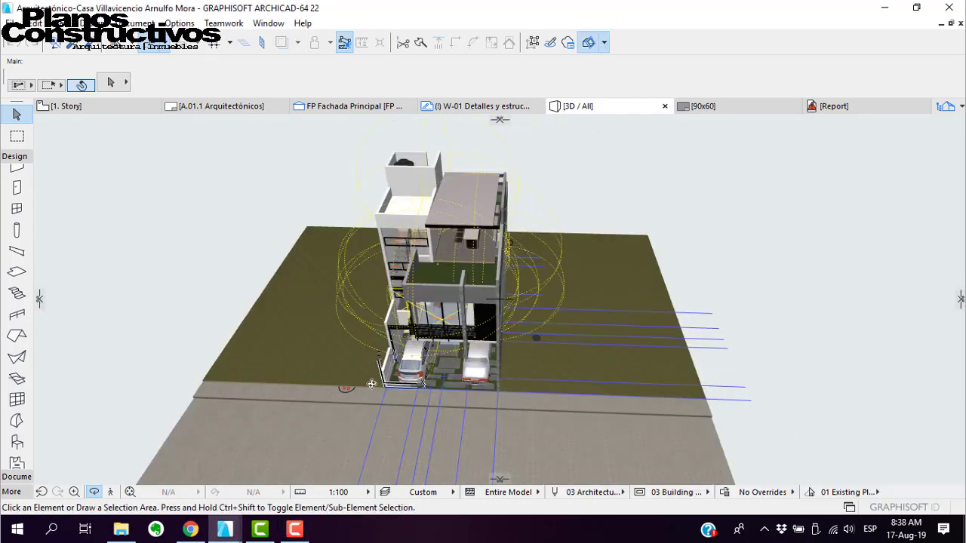
mouse_move(499, 481)
left_mouse_down()
mouse_move(504, 453)
mouse_move(509, 491)
left_mouse_up()
key("Escape")
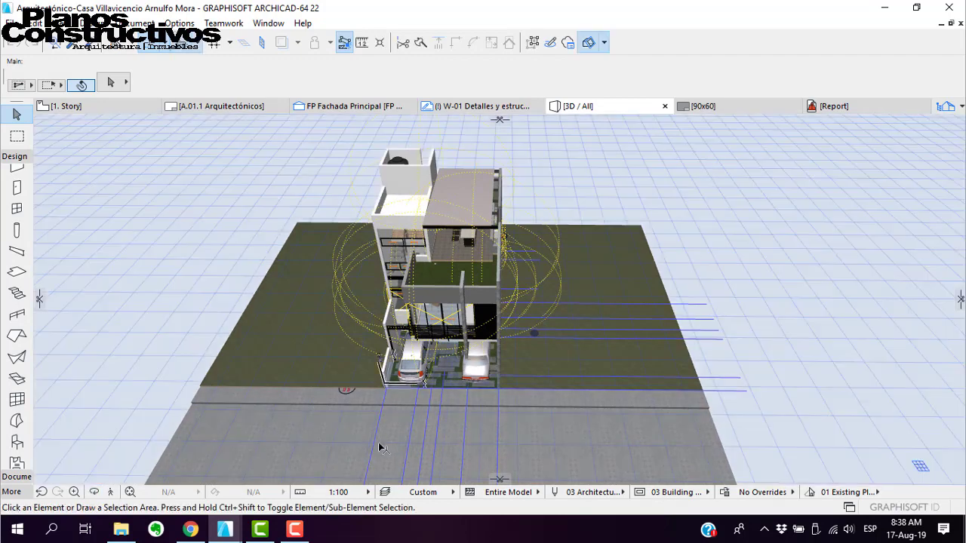
left_click(500, 479)
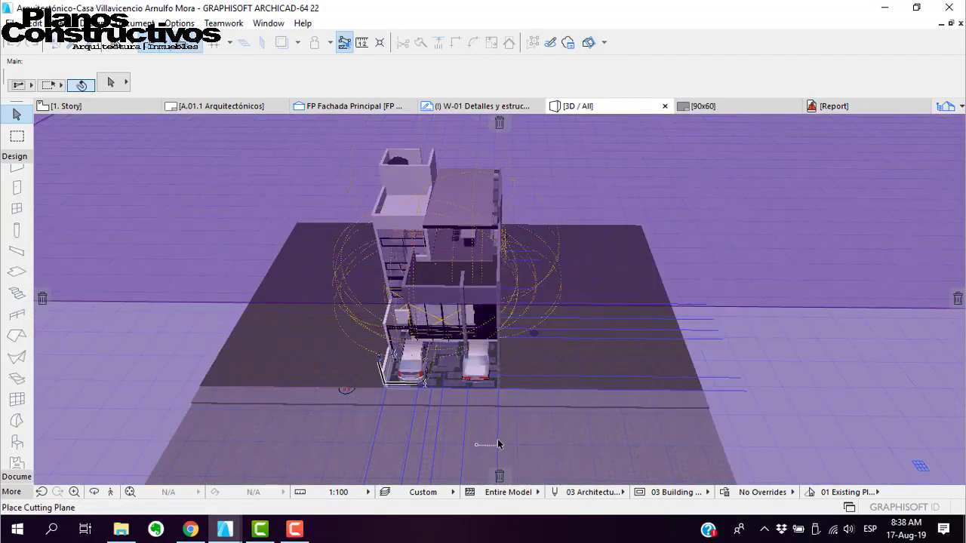
key("Escape")
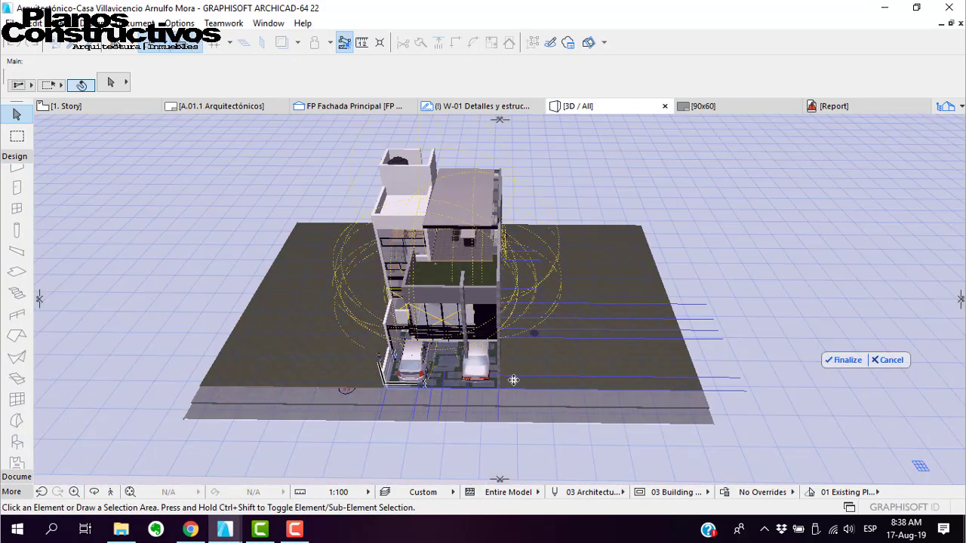
left_click(499, 480)
left_click(498, 478)
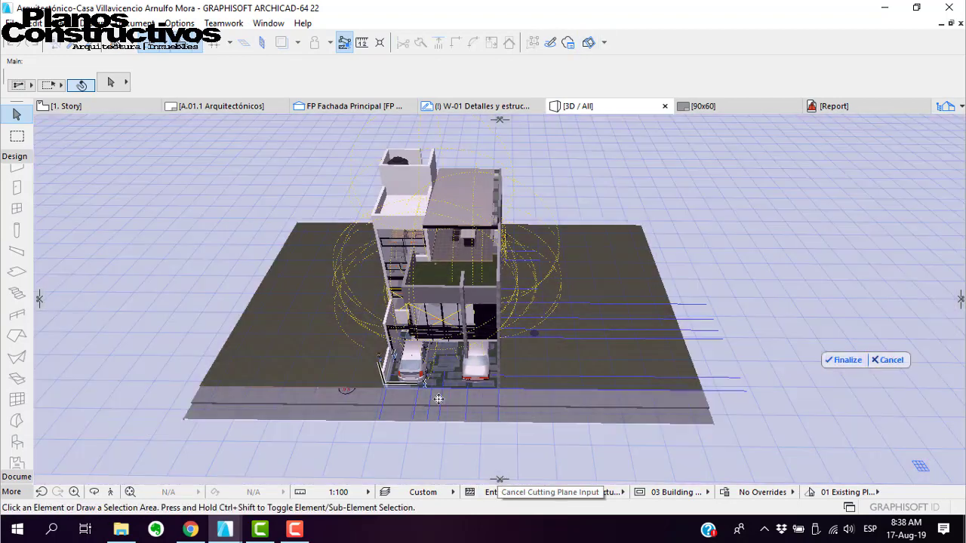
key("Escape")
Try a vertical cutting plane through the house that exposes the stairs and rooms, and cancel it
left_click(504, 482)
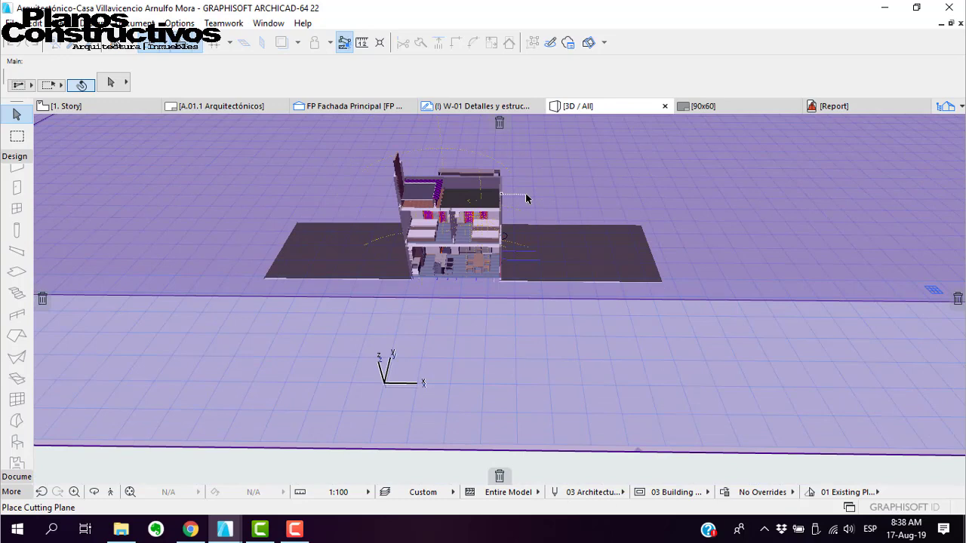
left_click_drag(525, 198, 551, 245)
middle_click_drag(423, 265, 437, 281)
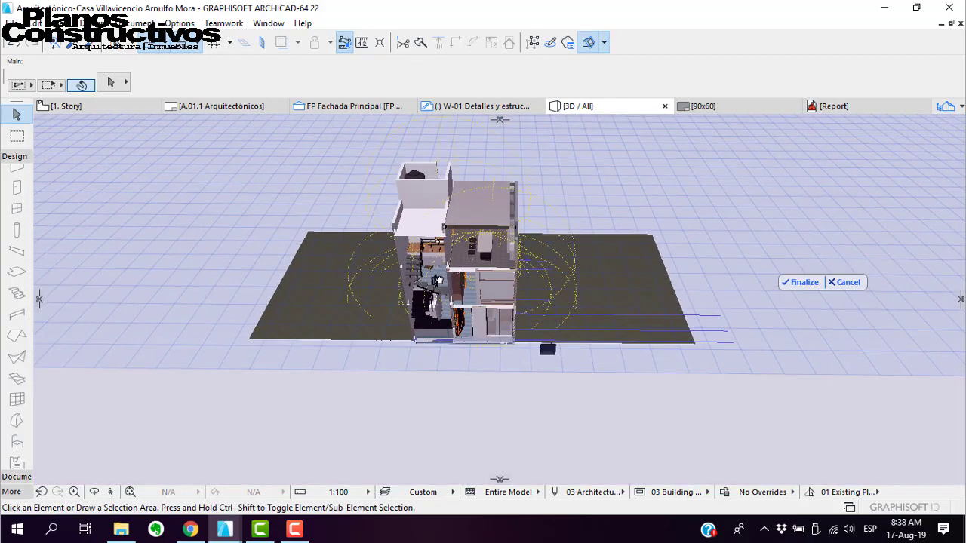
scroll(445, 295, "up", 1)
scroll(543, 317, "up", 3)
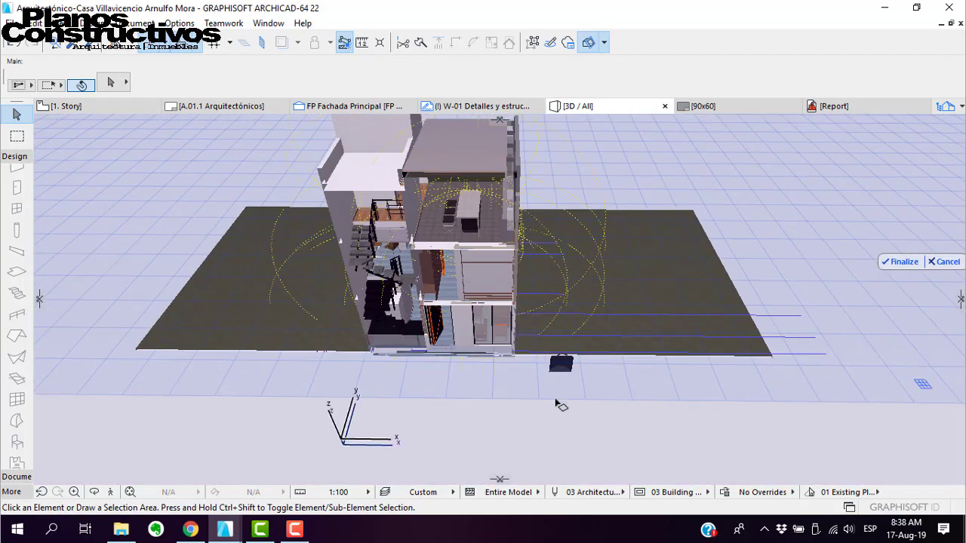
left_click_drag(500, 479, 505, 460)
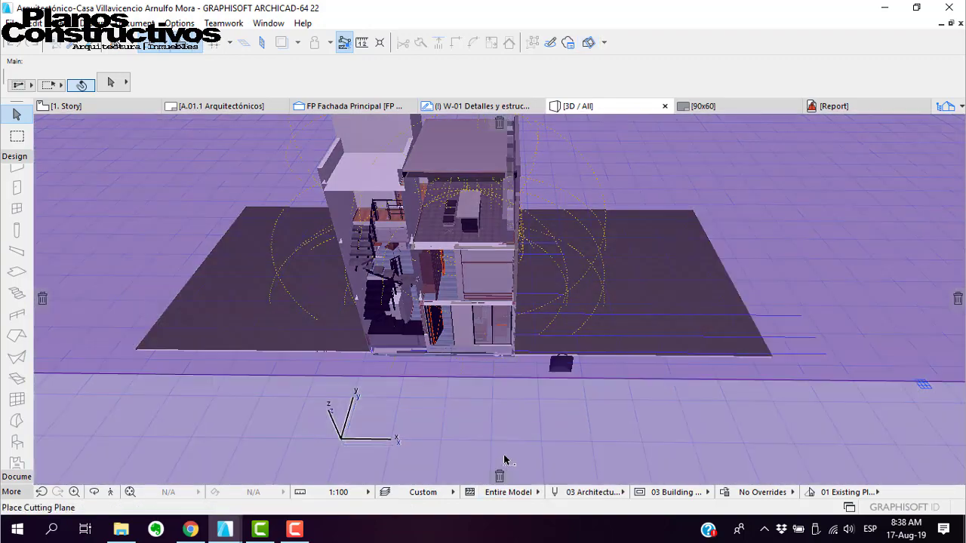
left_click_drag(514, 398, 513, 398)
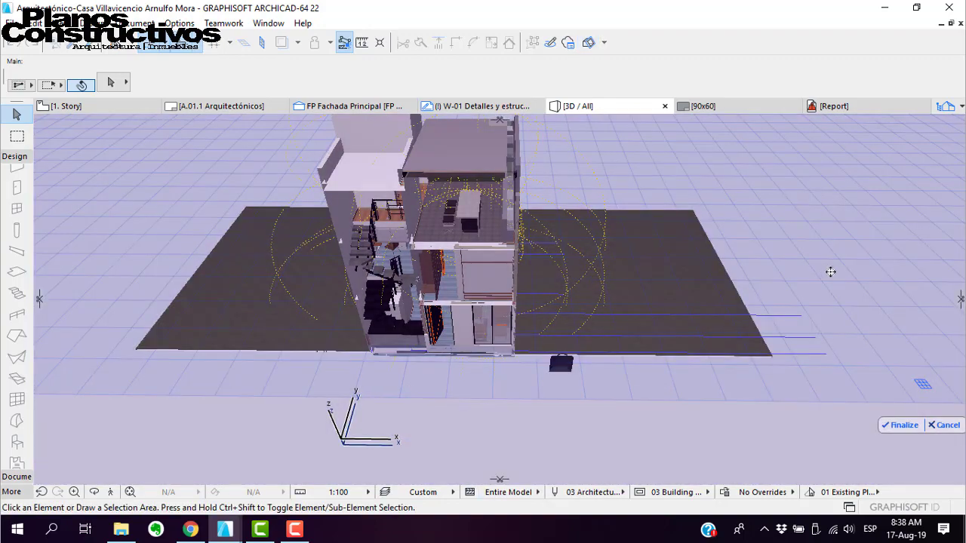
key("Escape")
Orbit the house to an elevated view of its garage front and try to start a new cutting plane
middle_click_drag(611, 358, 497, 296)
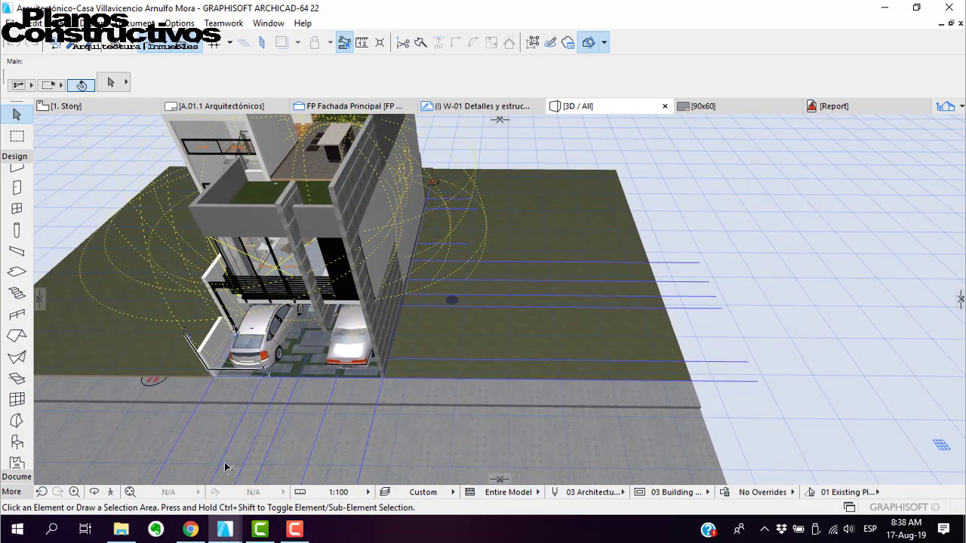
left_click(94, 492)
mouse_move(390, 277)
left_mouse_down()
mouse_move(498, 263)
mouse_move(523, 323)
left_mouse_up()
left_click_drag(500, 481, 350, 473)
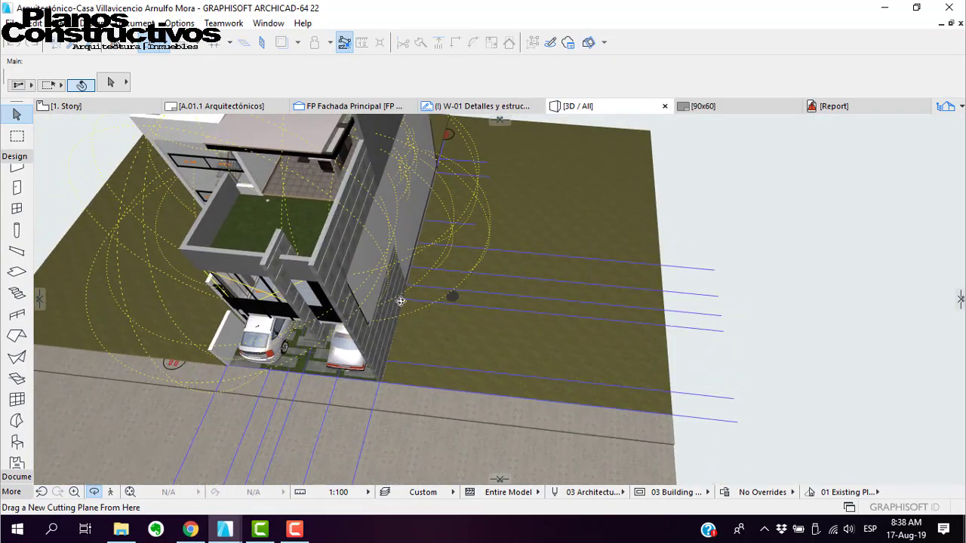
left_click_drag(401, 301, 641, 430)
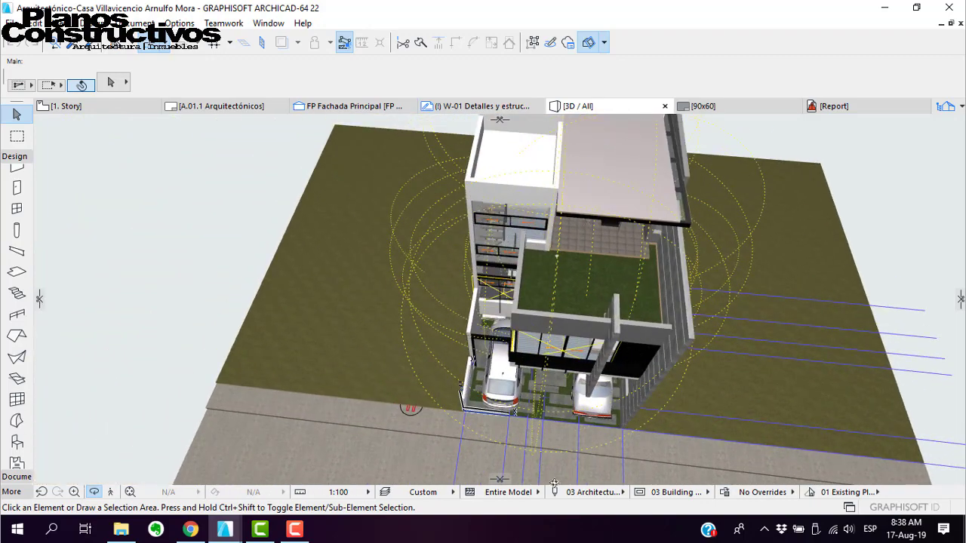
key("Escape")
mouse_move(499, 479)
middle_mouse_down("shift")
mouse_move(501, 460)
mouse_move(510, 468)
middle_mouse_up("shift")
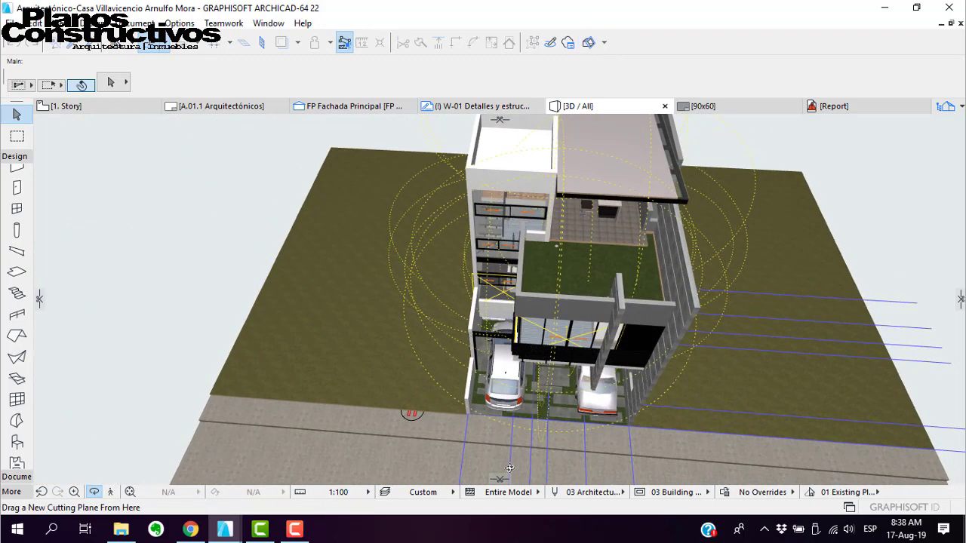
key("Escape")
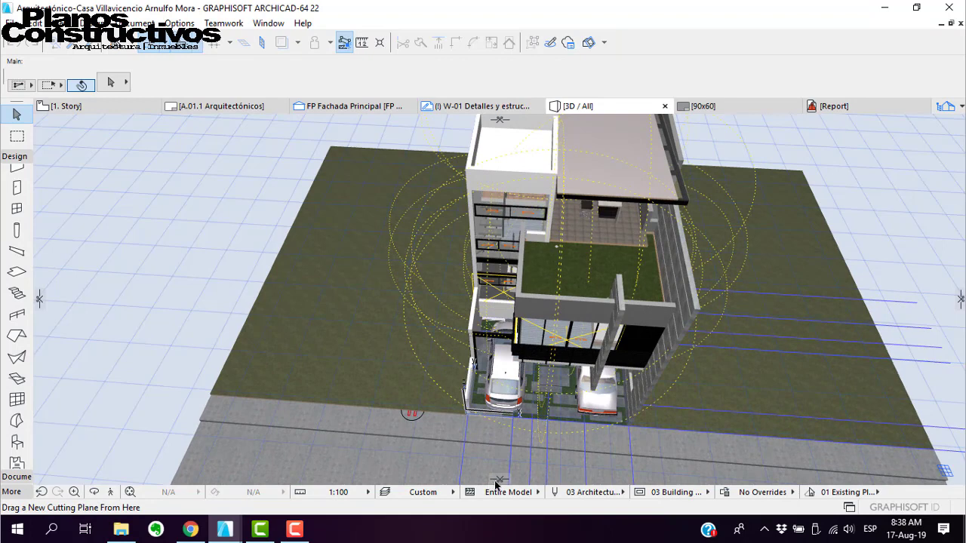
Cut the house with a vertical plane parallel to the street facade, exposing the rooms behind the garage, and view the cut from the front
left_click_drag(497, 479, 547, 271)
middle_click_drag(622, 354, 542, 336, "shift")
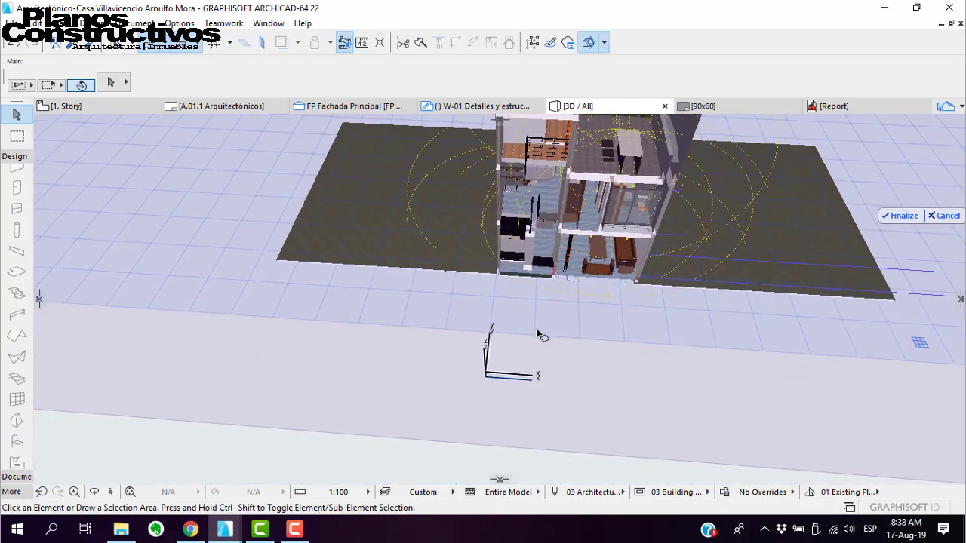
left_click(97, 492)
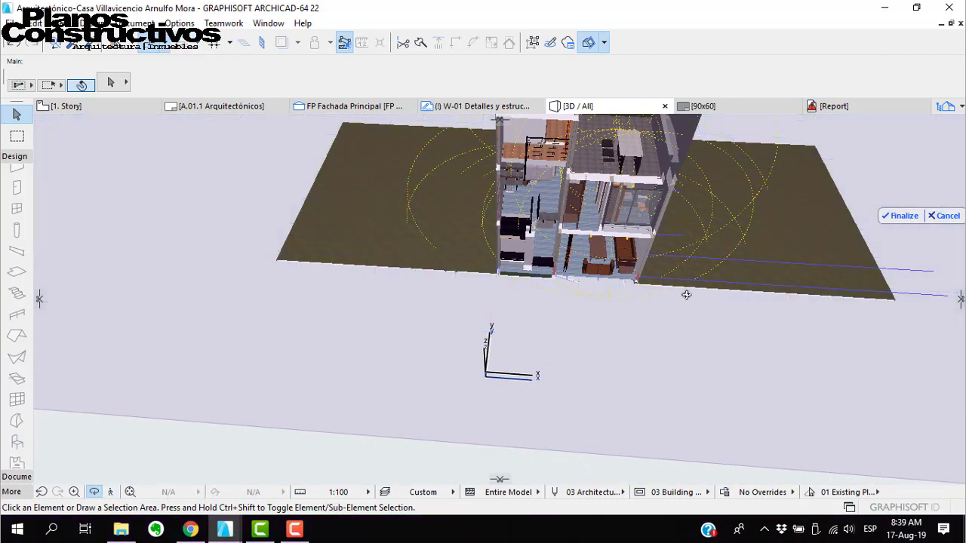
left_click_drag(685, 294, 735, 189)
scroll(715, 182, "up", 5)
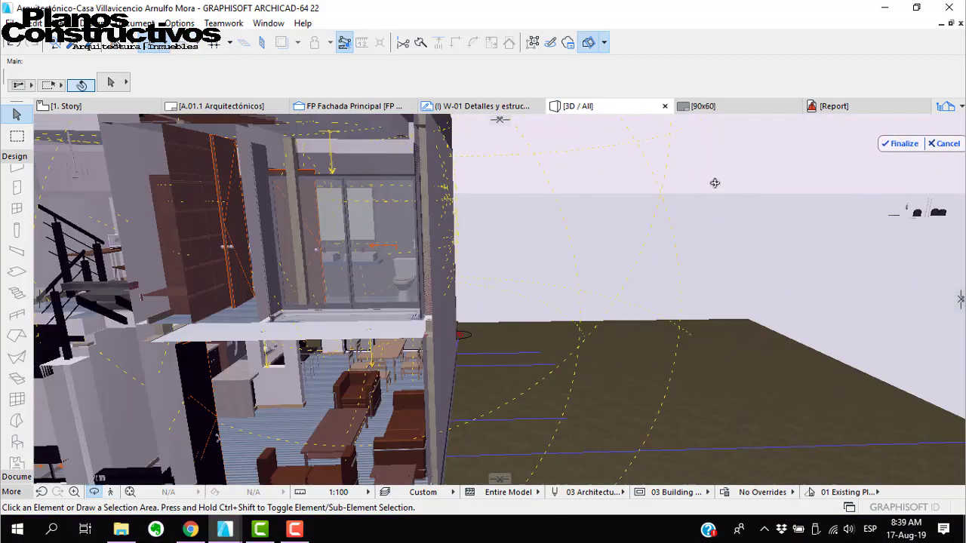
scroll(714, 182, "down", 3)
scroll(287, 234, "up", 1)
scroll(316, 230, "up", 2)
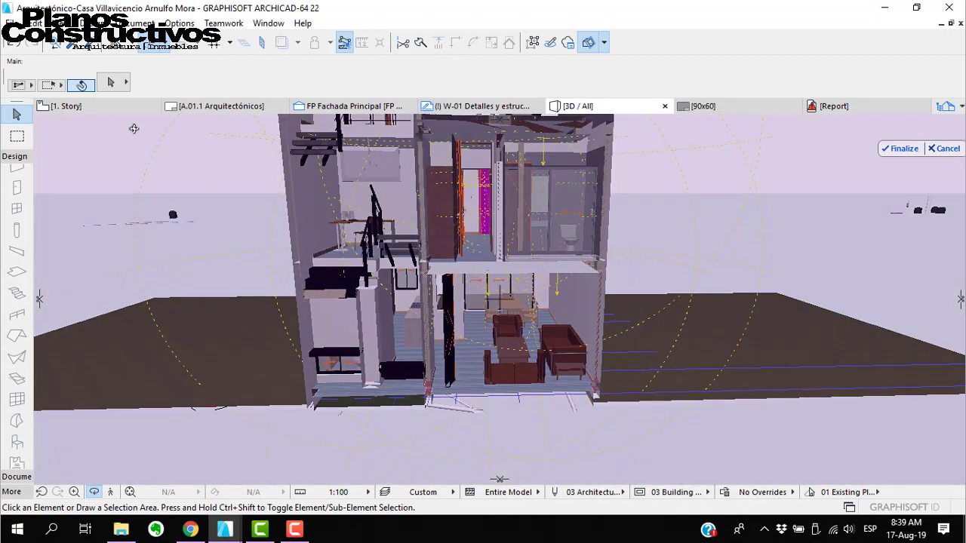
Open the A.01.1 Arquitectónicos layout and examine the section drawing through the Estancia, Rec. Ppal., Baño and Sala
left_click(215, 106)
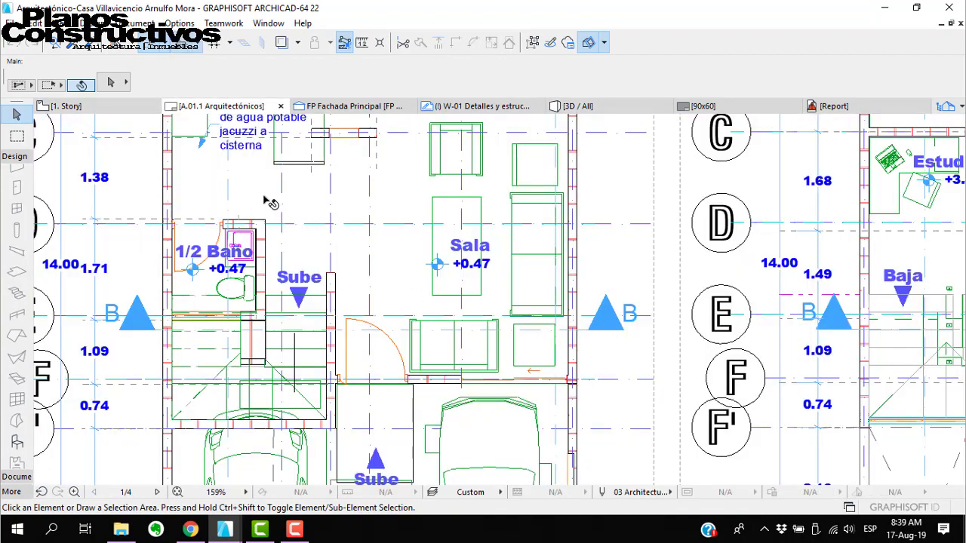
scroll(268, 202, "down", 6)
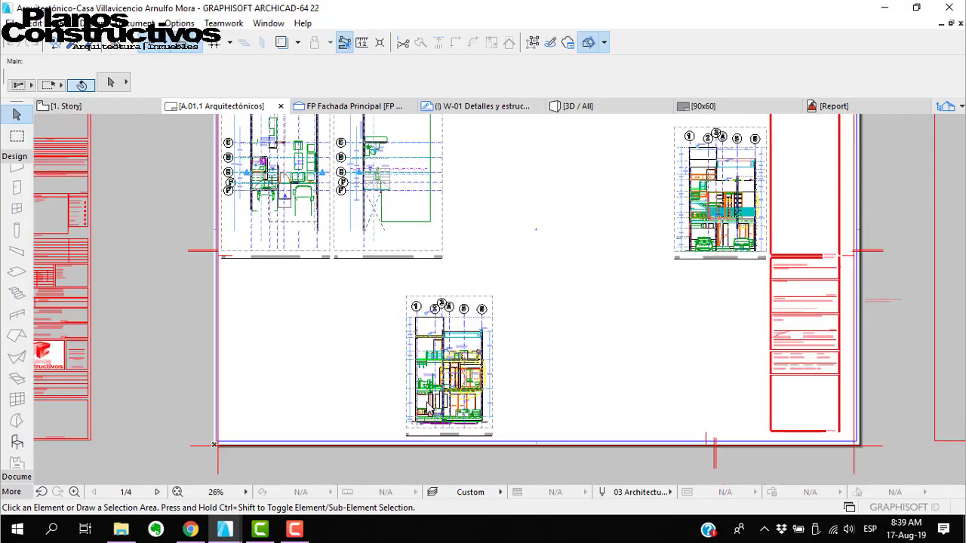
scroll(415, 464, "up", 3)
scroll(626, 251, "up", 3)
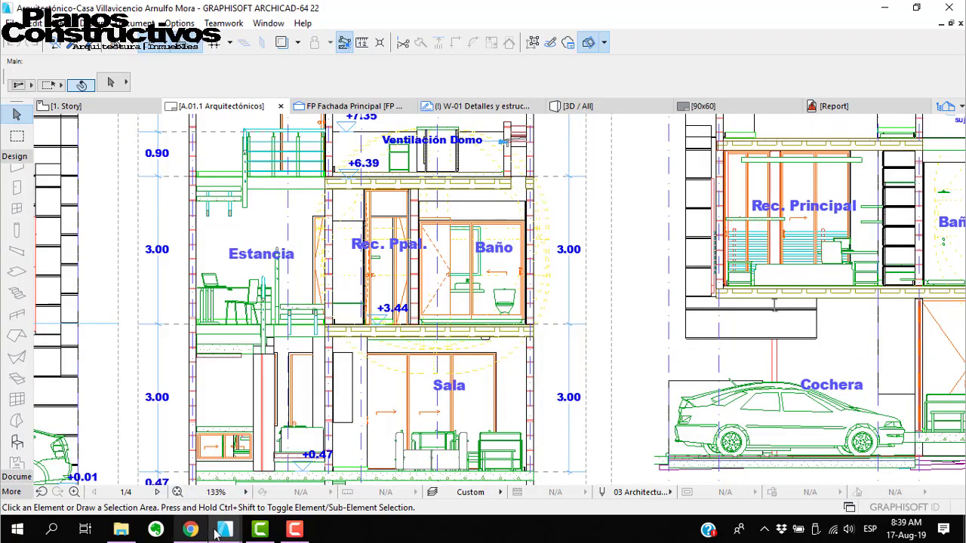
Return to the 3D view and examine the cut house's stairs, bedroom closet and doorway across its floors
left_click(596, 106)
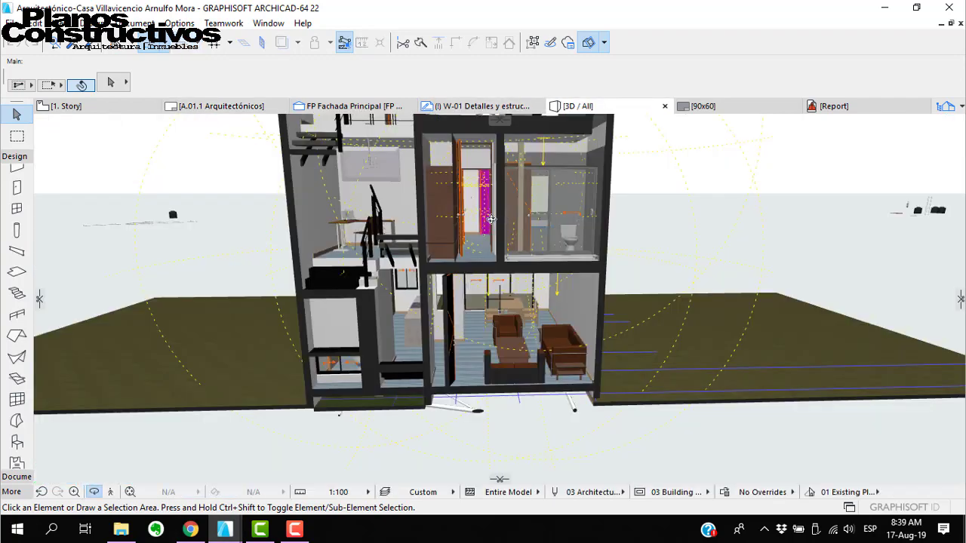
middle_click_drag(491, 219, 498, 285)
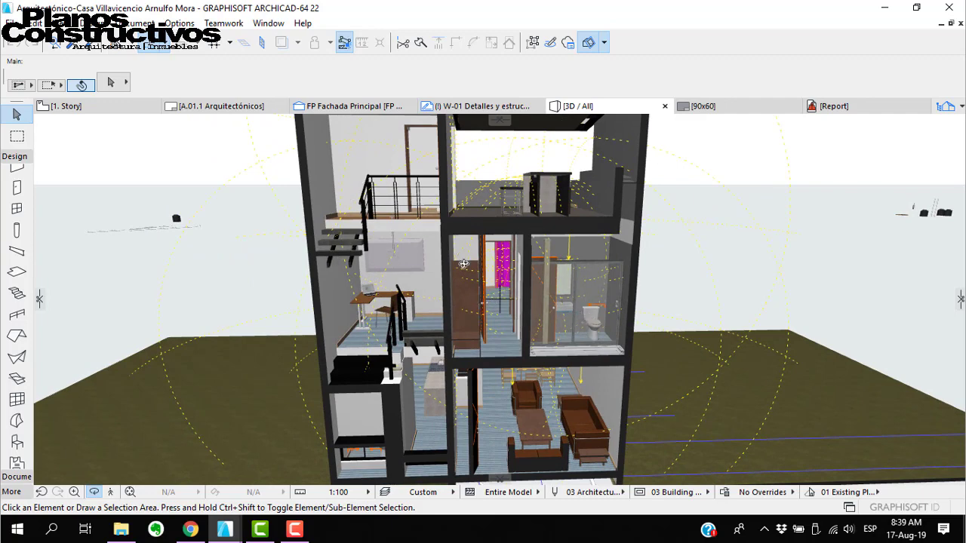
left_click_drag(458, 280, 468, 269)
mouse_move(510, 348)
left_mouse_down()
mouse_move(499, 320)
mouse_move(512, 329)
left_mouse_up()
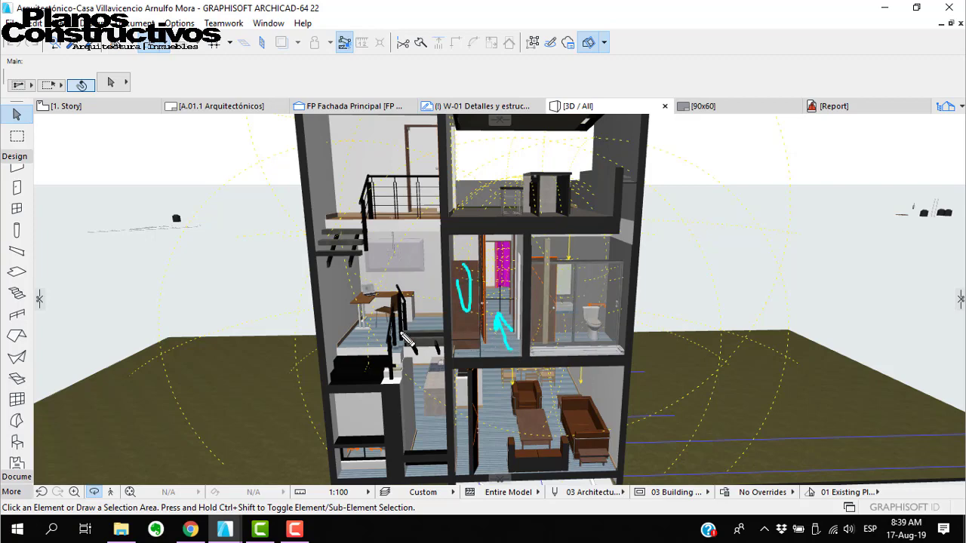
mouse_move(364, 329)
left_mouse_down()
mouse_move(385, 311)
mouse_move(430, 308)
left_mouse_up()
key("Escape")
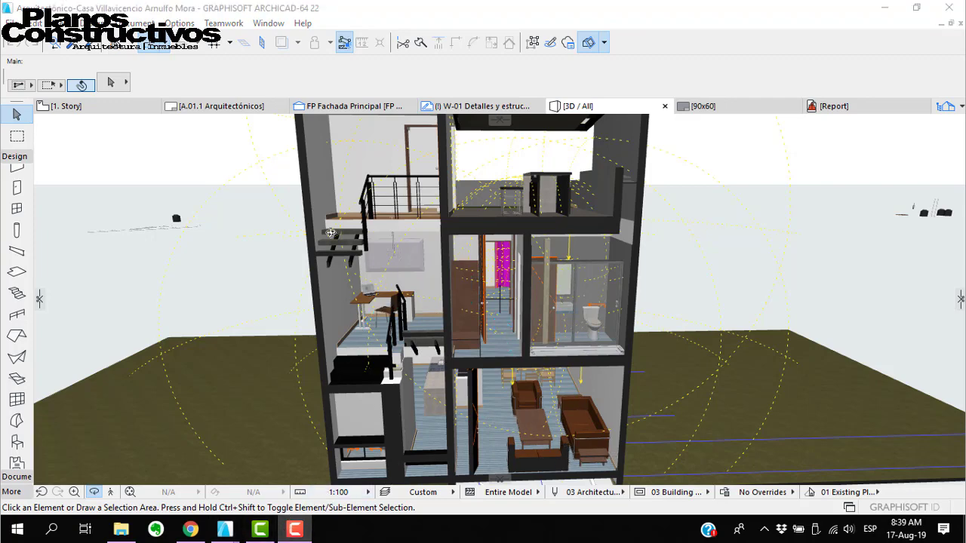
Compare section line B on the 1. Story plan with its section drawing on the A.01.1 Arquitectónicos layout
left_click(117, 113)
left_click(132, 107)
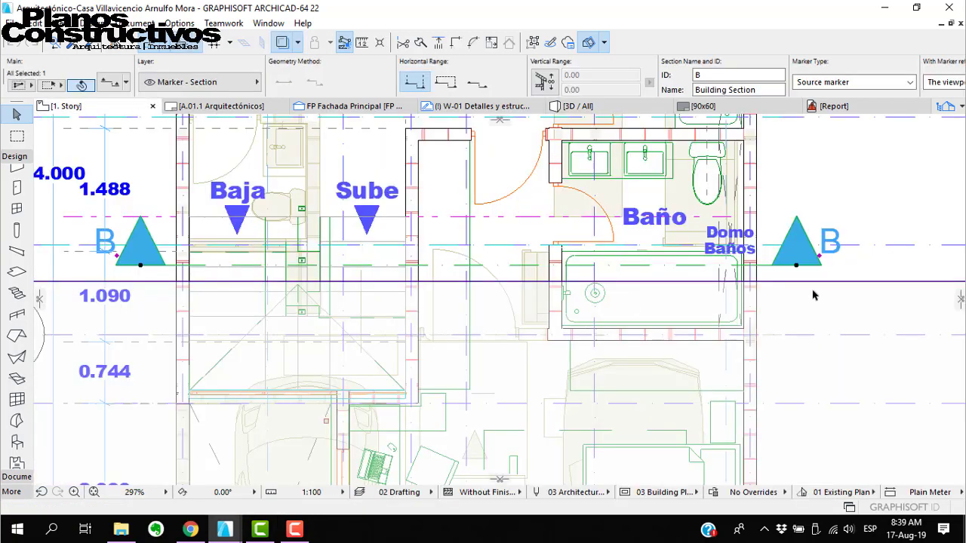
left_click(227, 107)
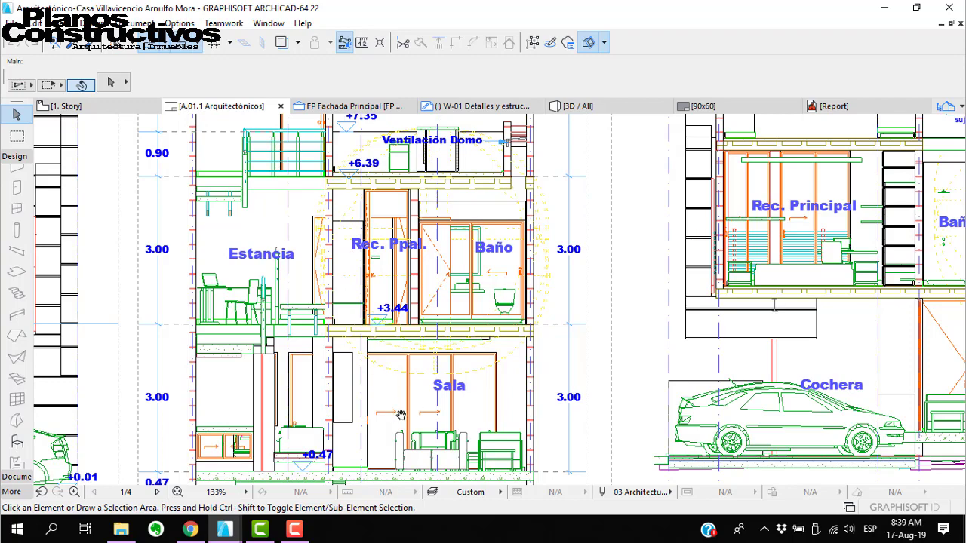
middle_click_drag(400, 414, 575, 404)
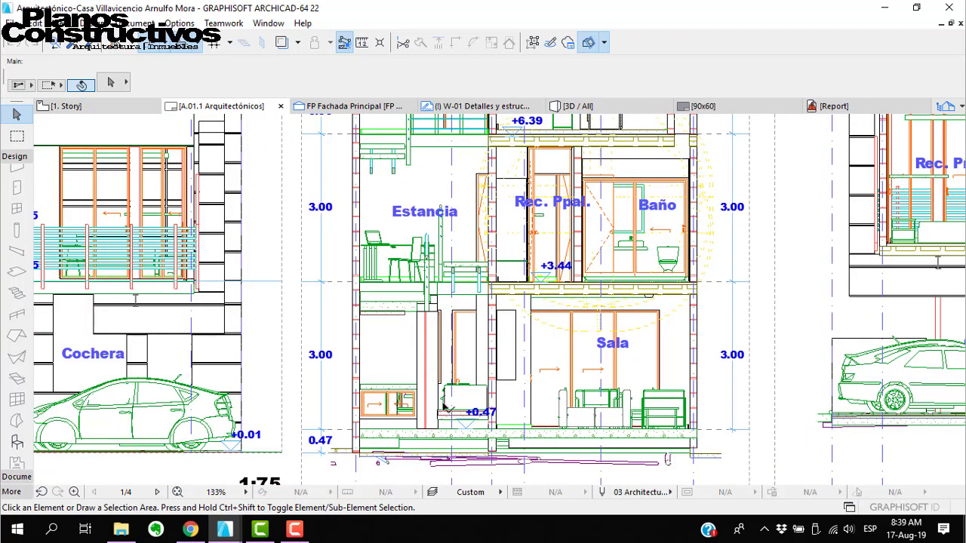
Return to the story plan and switch it to the Ground Floor around section line B and the 1/2 Baño
left_click(113, 106)
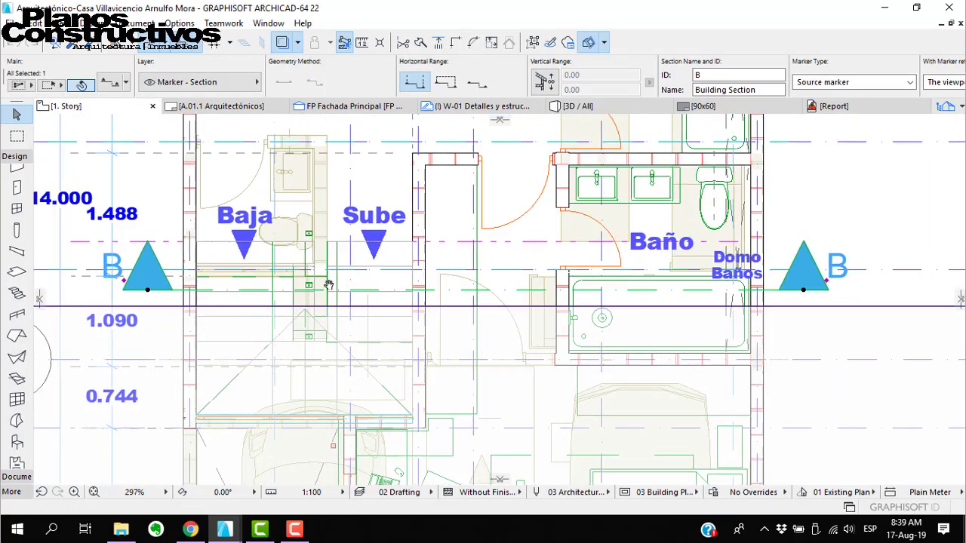
middle_click_drag(315, 241, 334, 317)
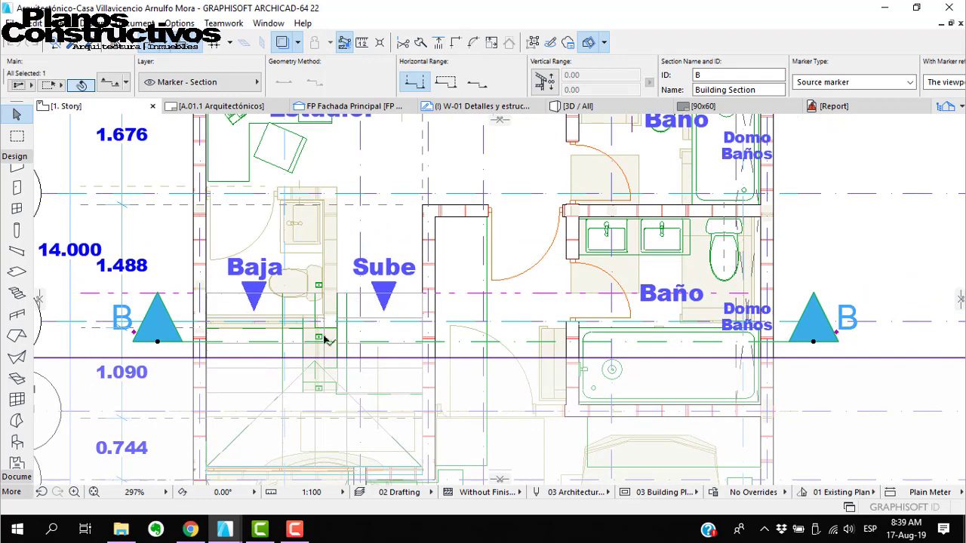
right_click(94, 111)
left_click(140, 267)
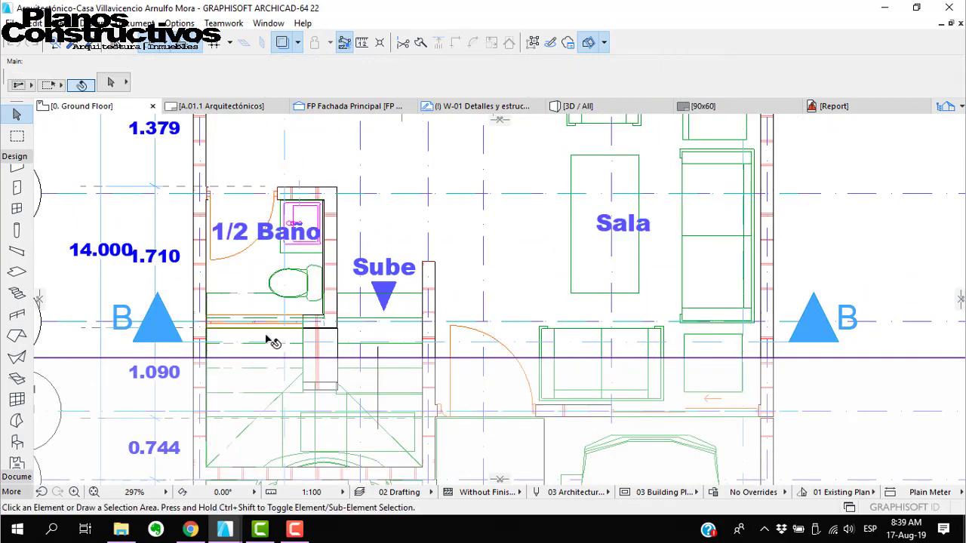
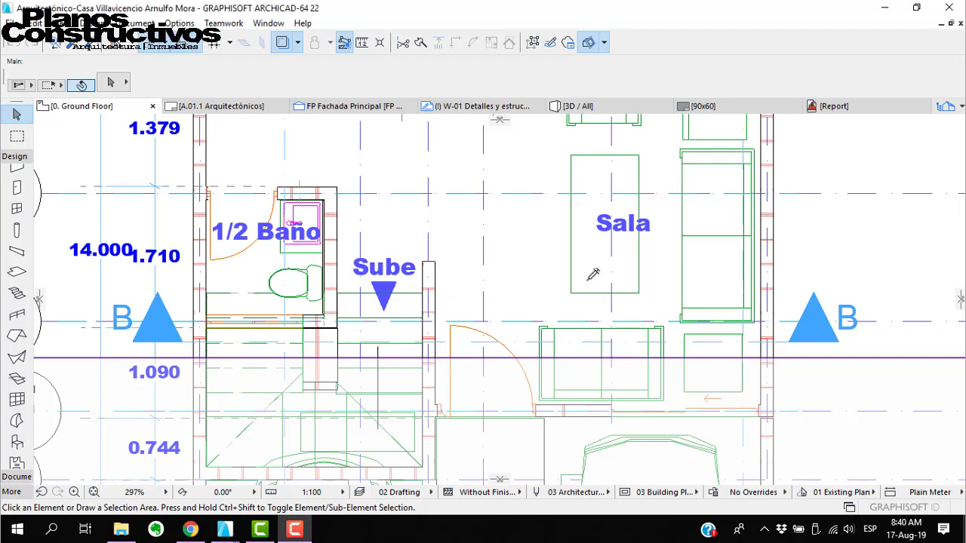
Place a copy of section line B through the 1/2 Baño toilet and the Sala, and open its section with the current view settings
left_click(721, 342)
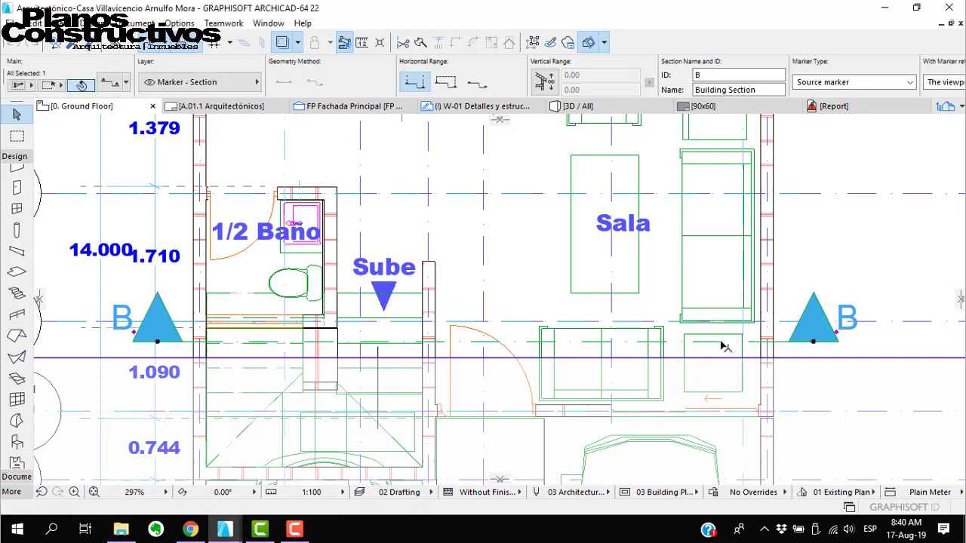
left_click_drag(721, 341, 723, 294)
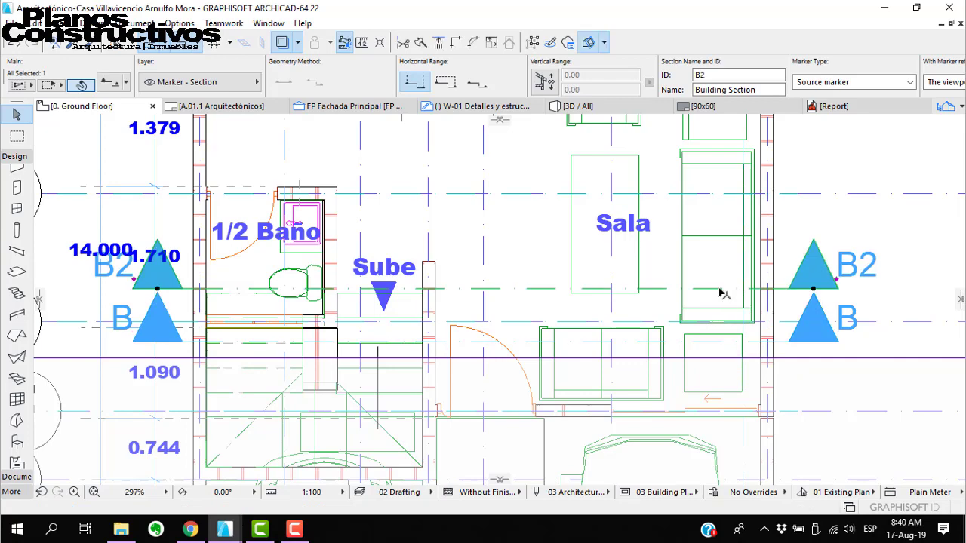
right_click(721, 291)
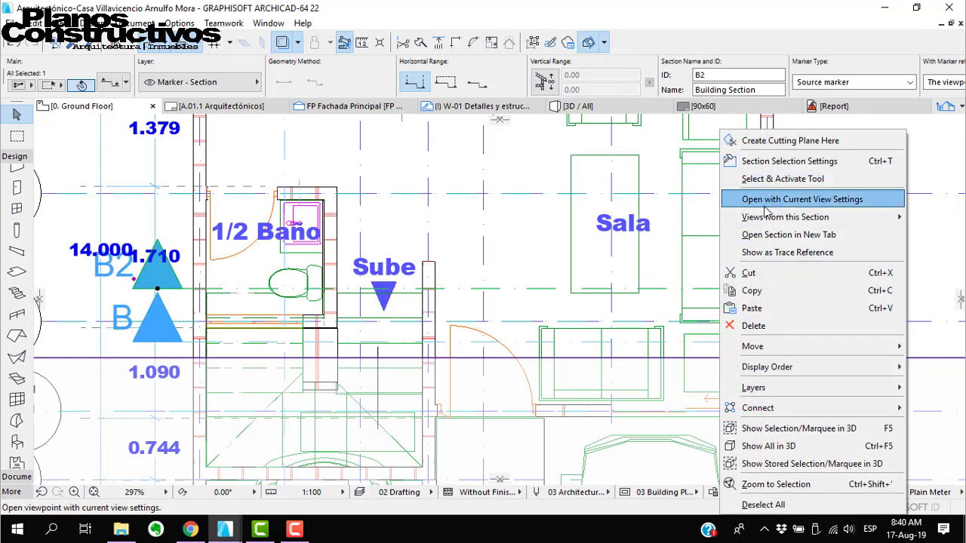
left_click(363, 355)
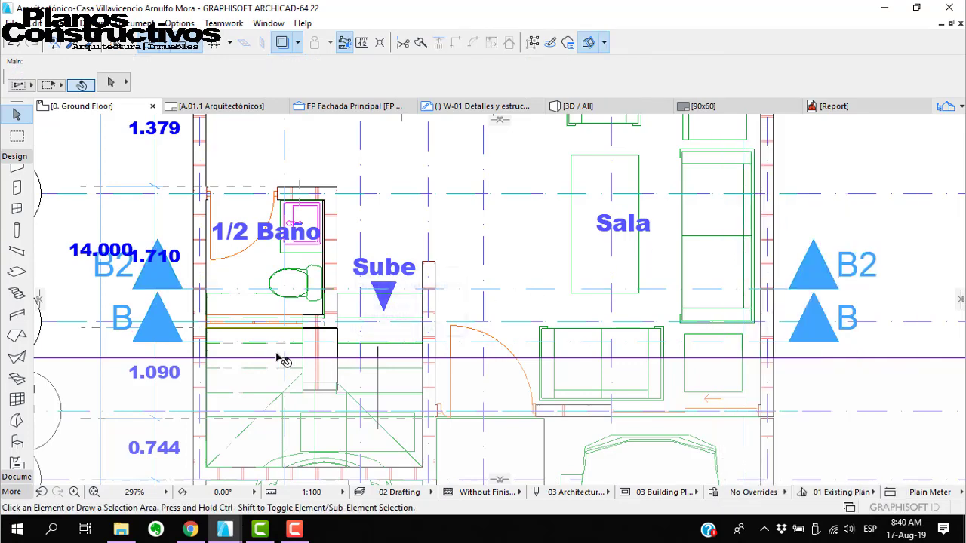
left_click(474, 290)
right_click(475, 291)
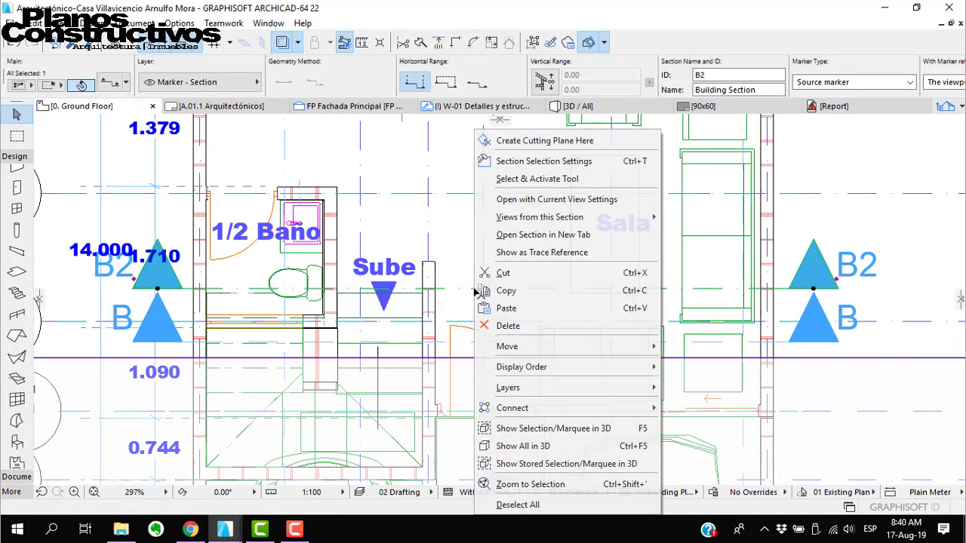
left_click(543, 199)
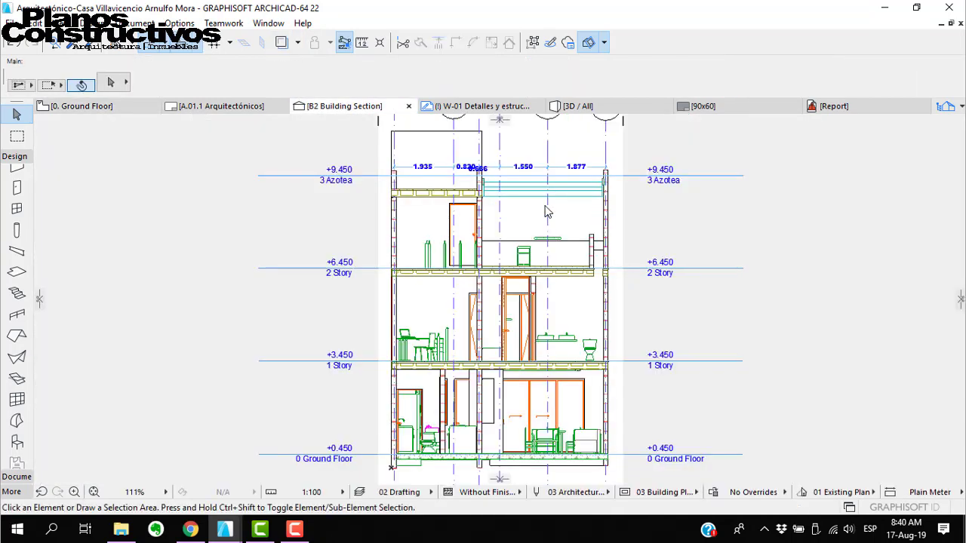
Examine the new building section's half bath on the ground floor and the desk, doors and bathroom fixtures on the first story
scroll(462, 471, "up", 8)
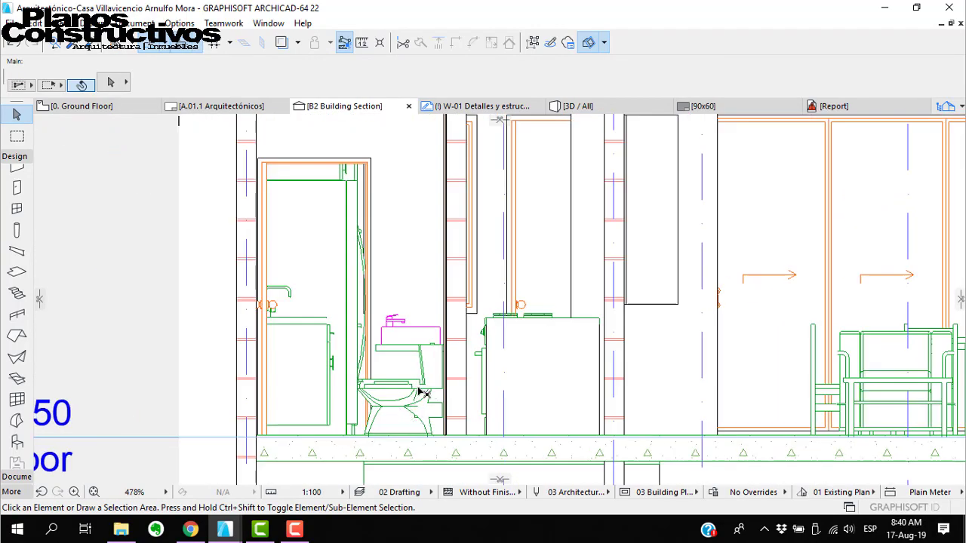
scroll(412, 375, "down", 6)
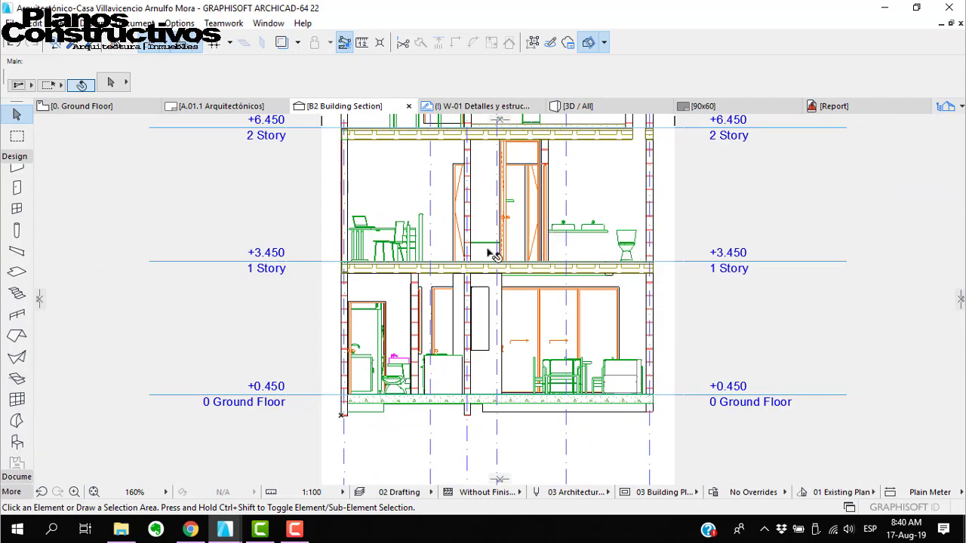
scroll(638, 255, "up", 6)
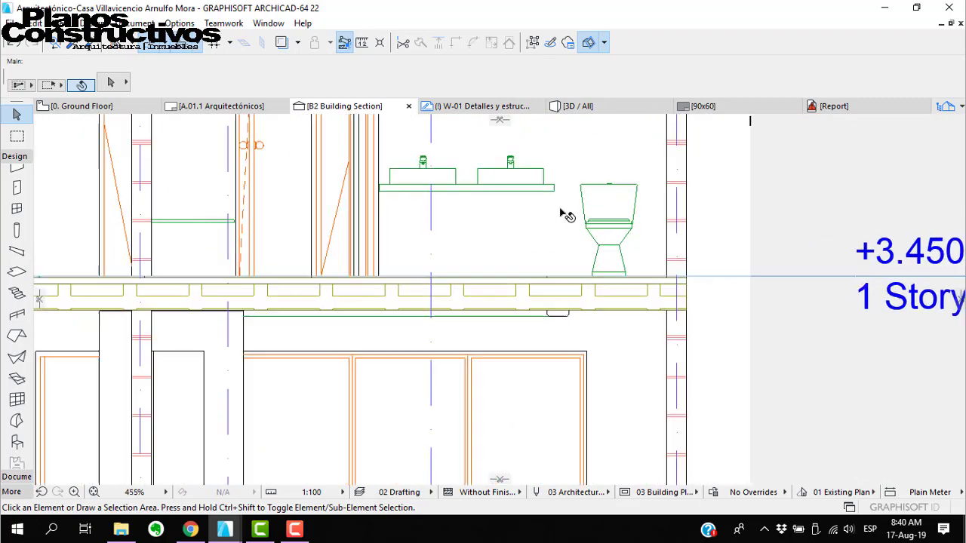
scroll(550, 208, "down", 3)
middle_click_drag(246, 239, 402, 368)
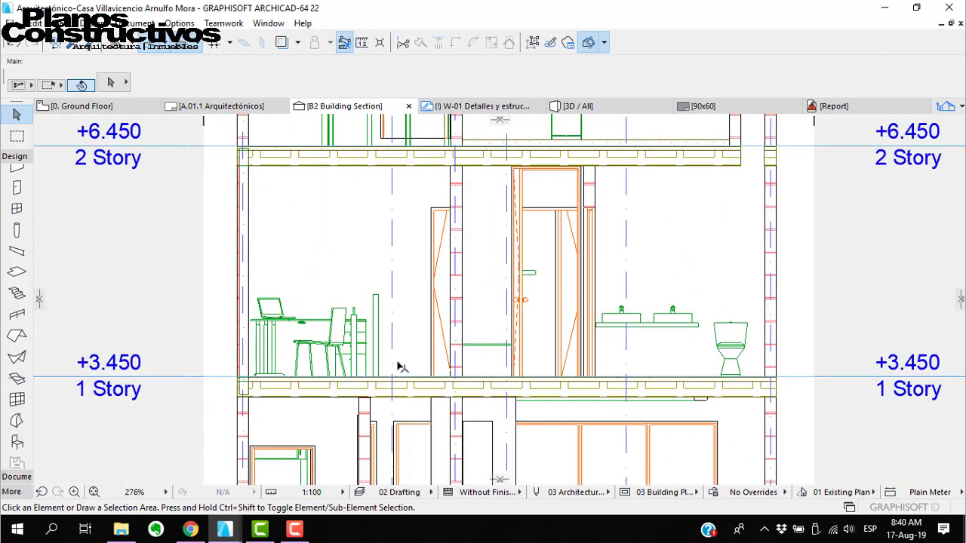
scroll(396, 328, "down", 2)
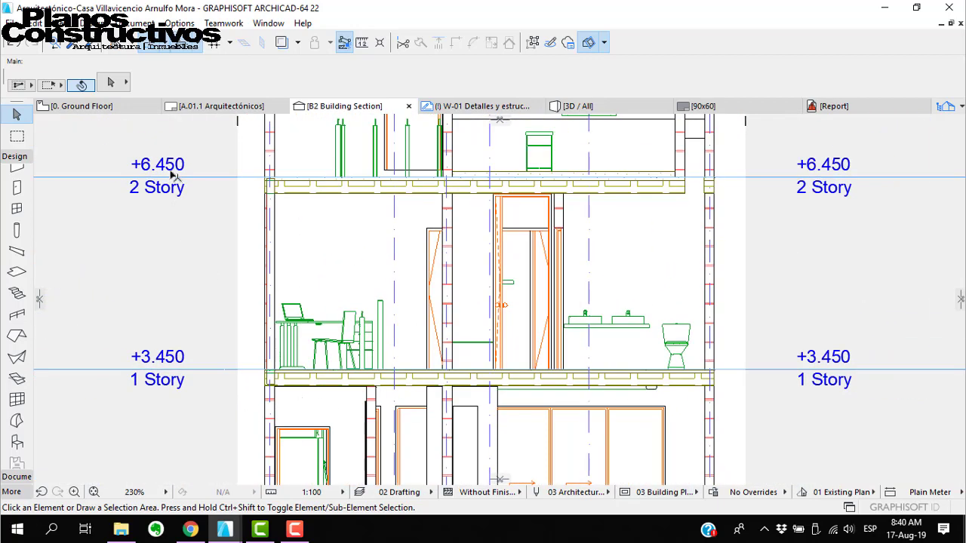
left_click(118, 119)
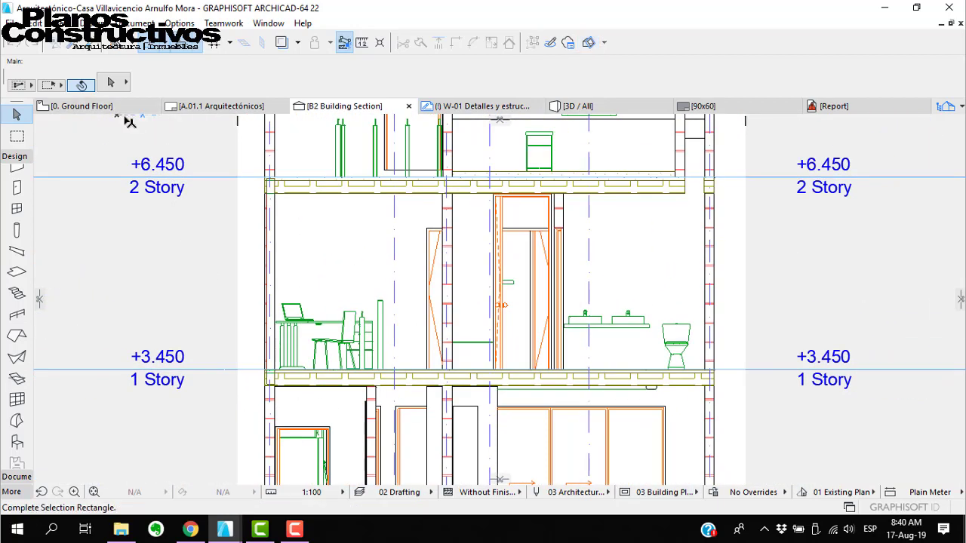
Delete the copied section line B2 from the Ground Floor plan together with its viewpoint
left_click(81, 106)
left_click(565, 289)
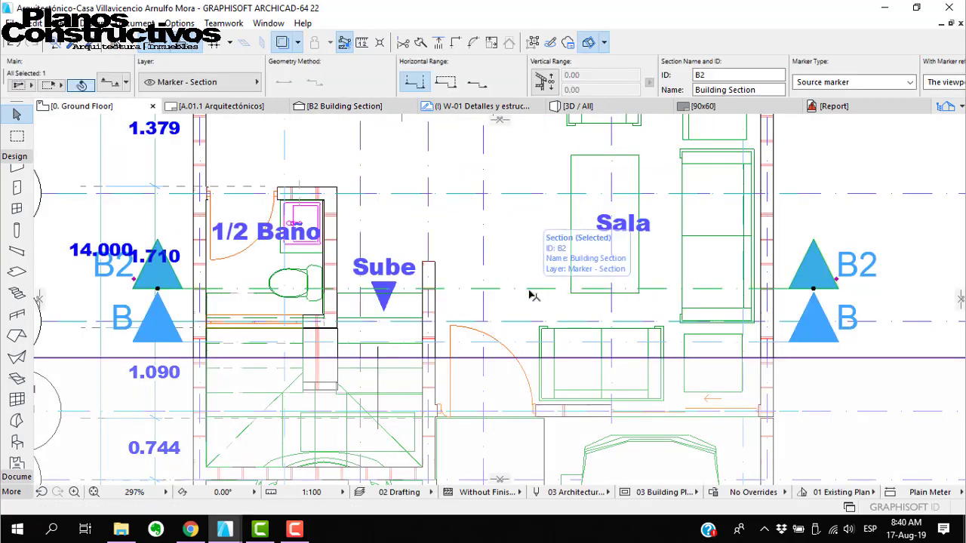
key("Delete")
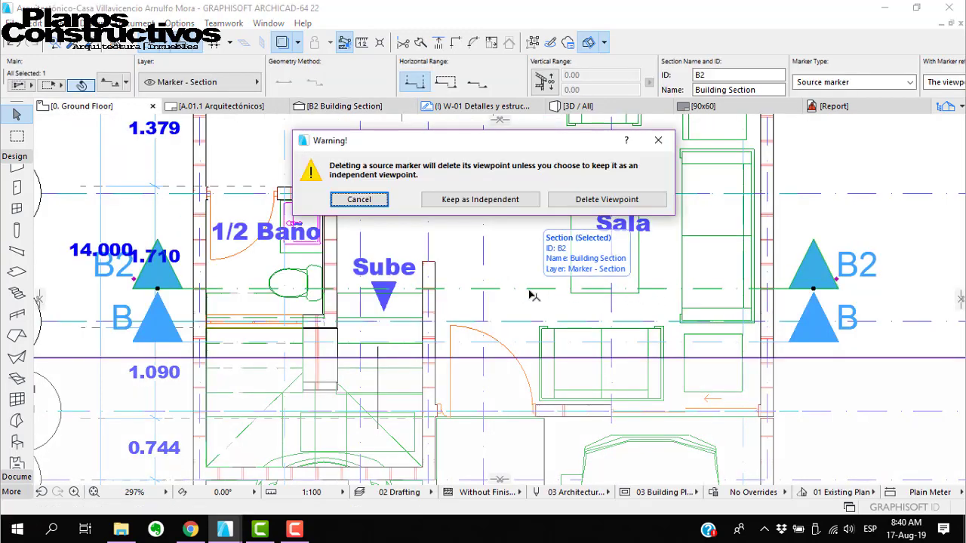
left_click(586, 199)
left_click(612, 173)
On the A.01.1 Arquitectónicos layout, mark the Sala's floor-to-floor height in the Corte B-B drawing with a freehand arrow
left_click(236, 106)
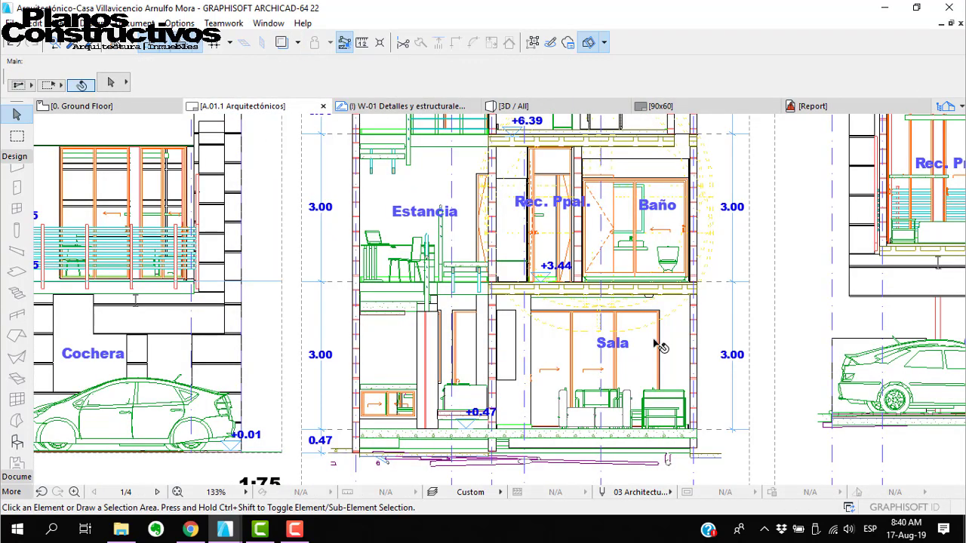
left_click(550, 355)
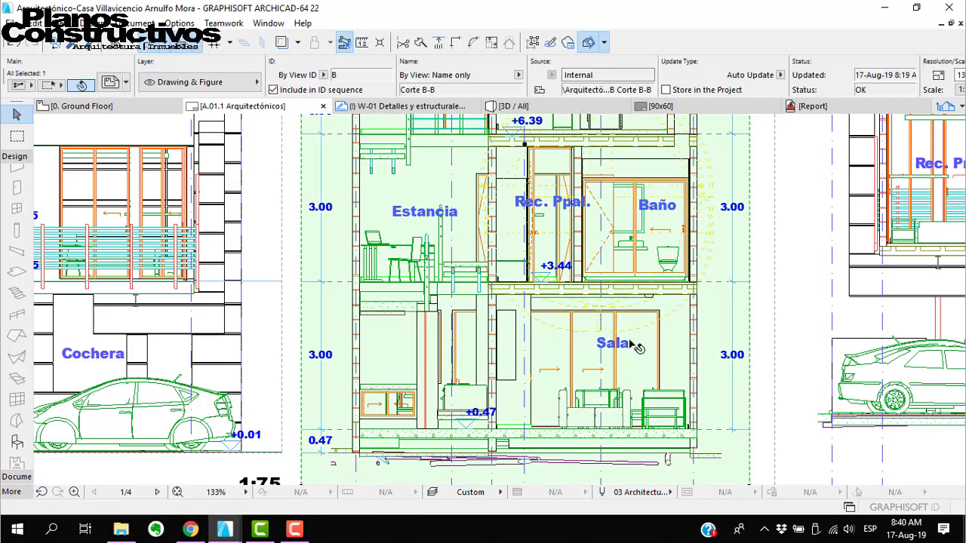
scroll(482, 311, "down", 4)
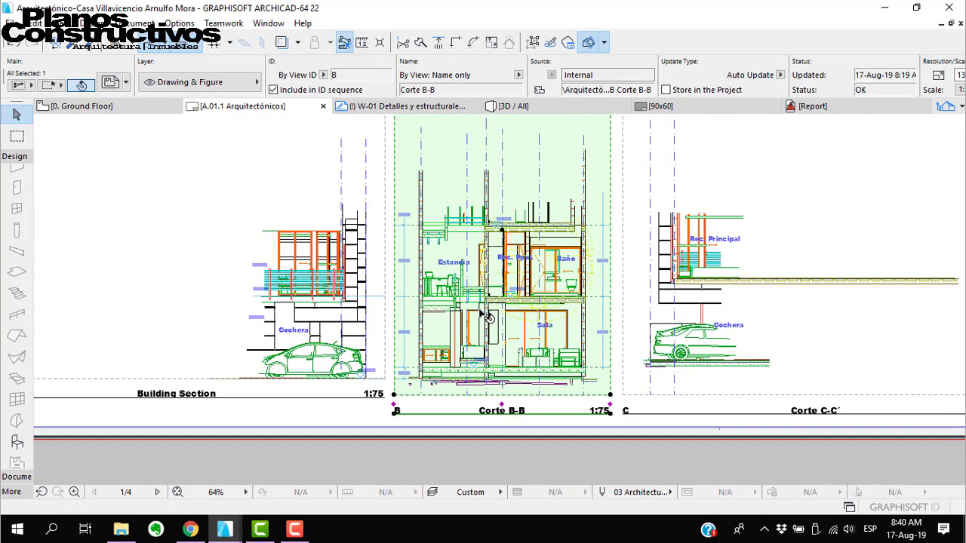
scroll(607, 370, "up", 6)
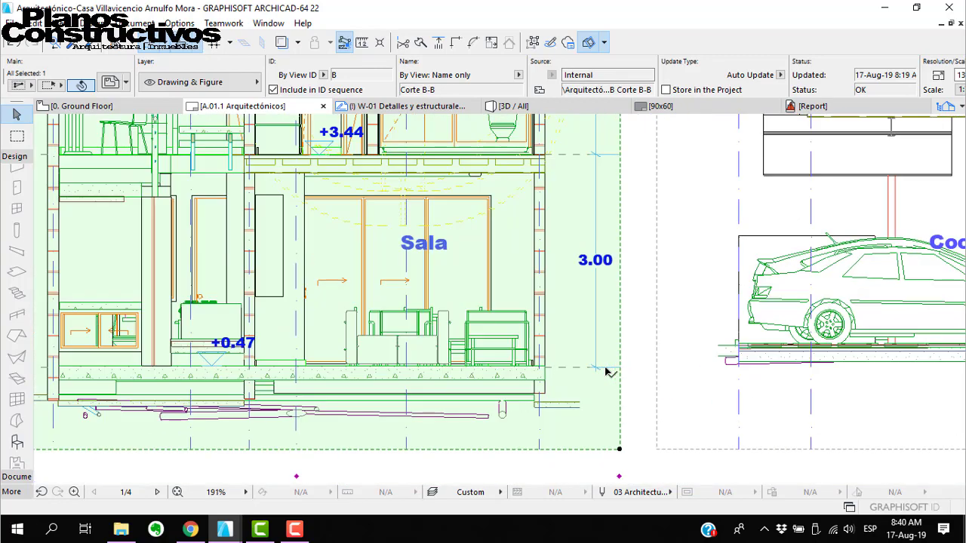
key("ctrl+shift+d")
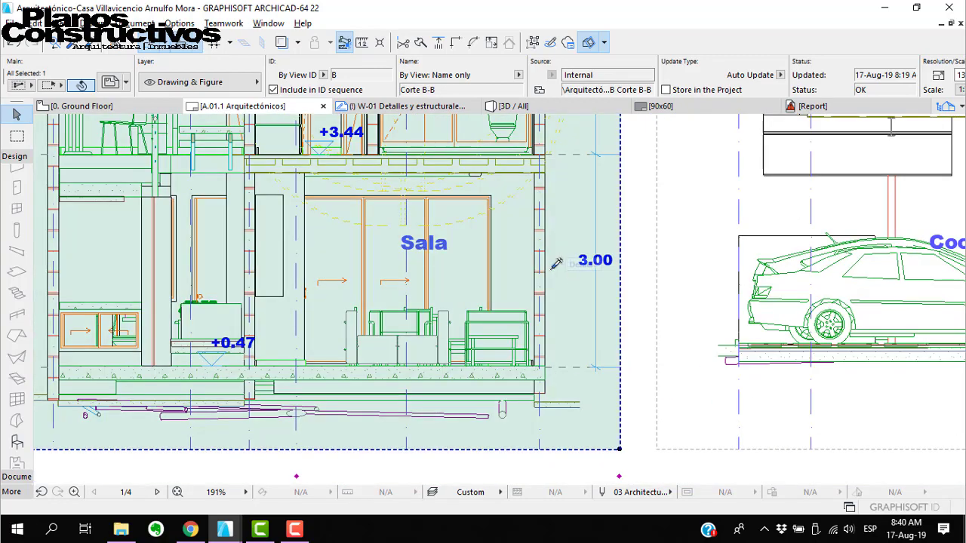
mouse_move(561, 368)
left_mouse_down()
mouse_move(572, 179)
mouse_move(562, 164)
left_mouse_up()
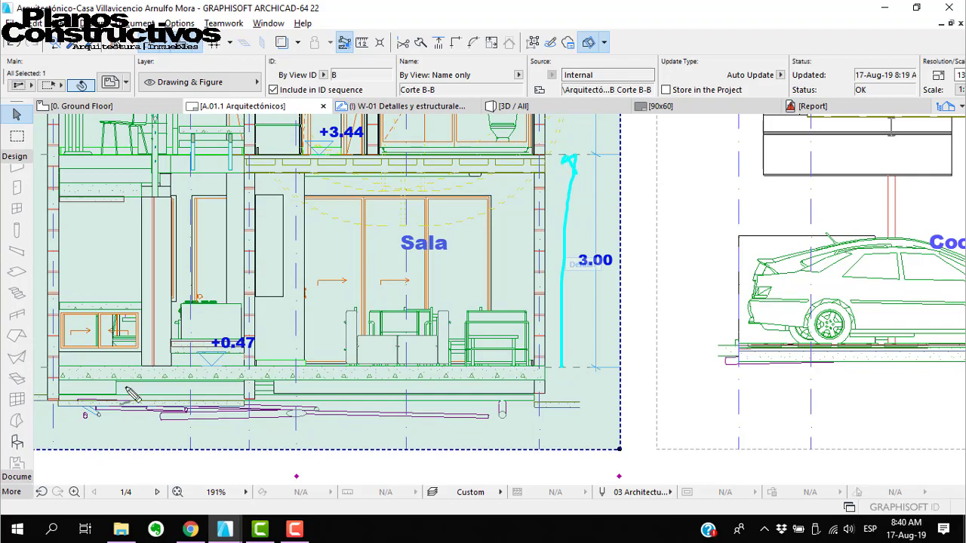
Examine the floor level marks at the ground floor slab and the upper floor slab in Corte B-B
scroll(208, 370, "up", 4)
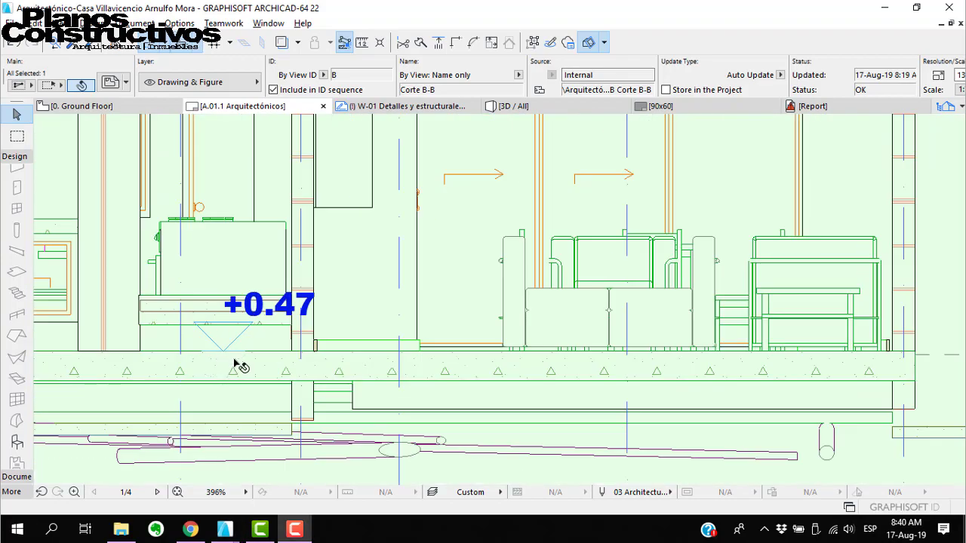
scroll(358, 377, "down", 4)
middle_click_drag(390, 248, 416, 360)
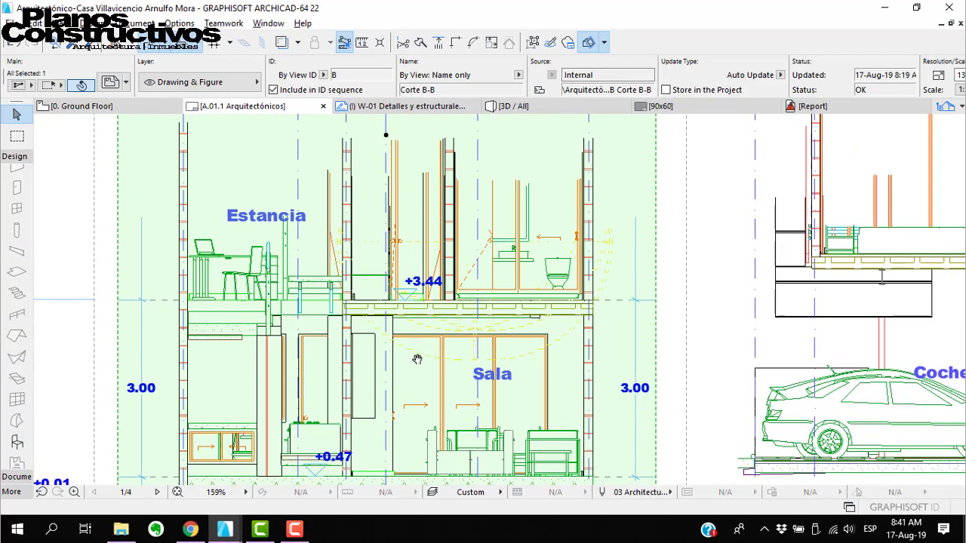
scroll(411, 301, "up", 4)
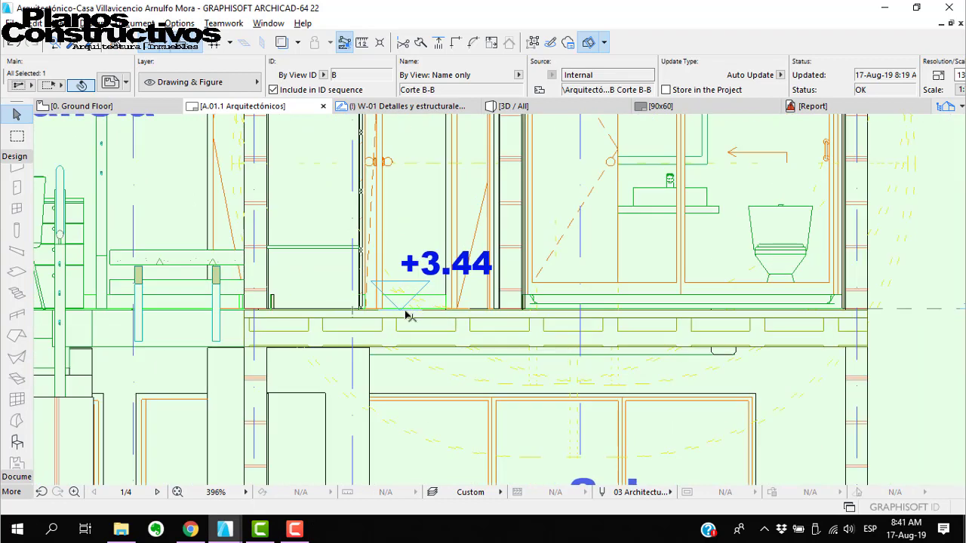
scroll(411, 283, "down", 1)
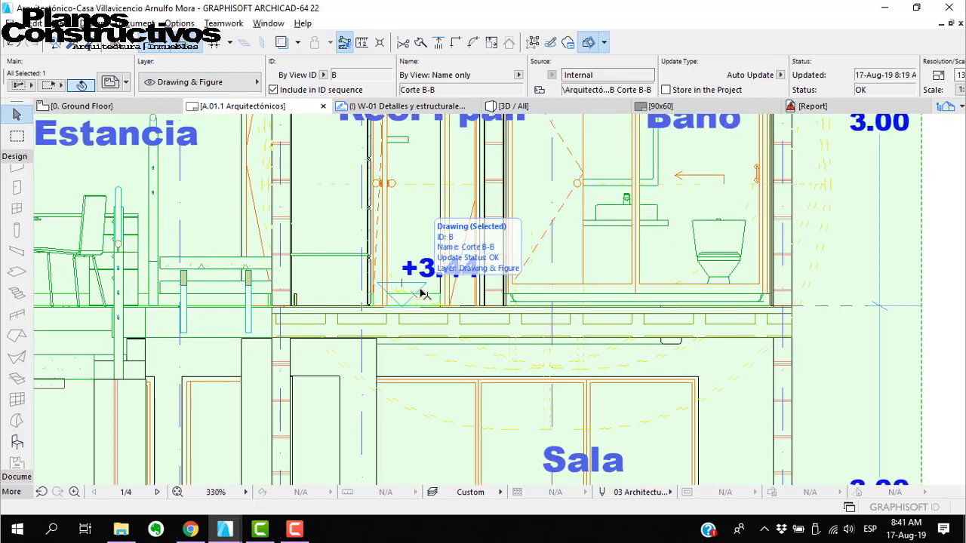
scroll(421, 295, "down", 3)
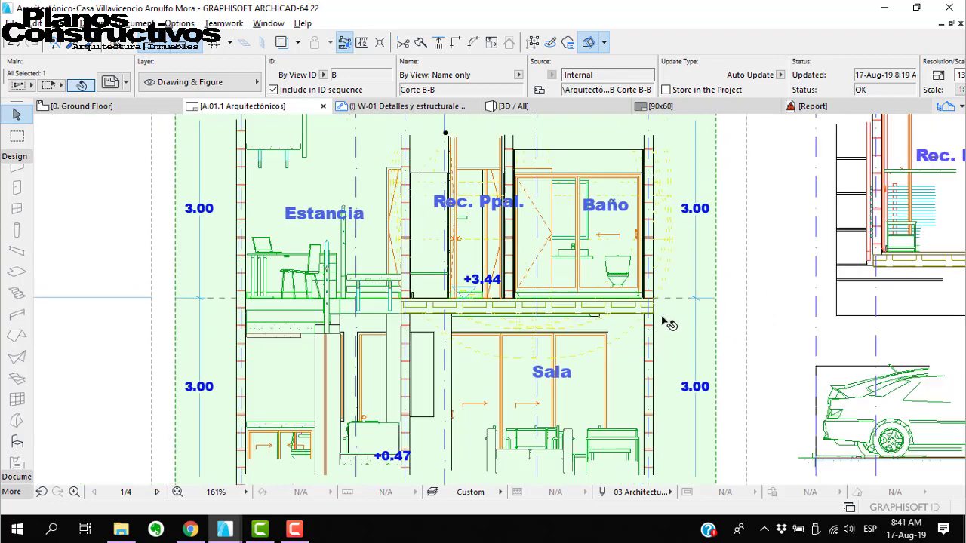
Trace the upper floor's level line from the wall beside the Baño to the dimension tick in Corte B-B
scroll(649, 326, "up", 3)
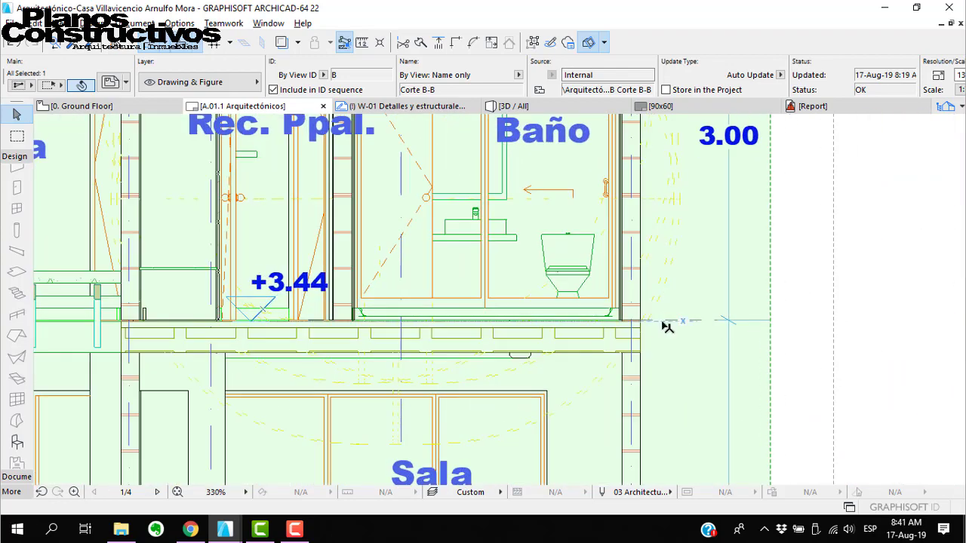
scroll(731, 336, "up", 3)
scroll(735, 333, "up", 1)
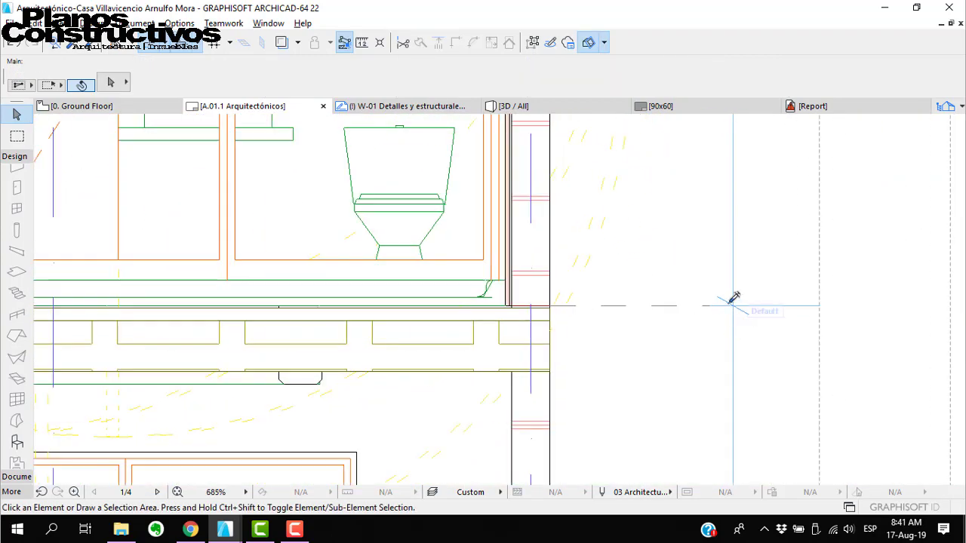
left_click_drag(541, 307, 754, 309)
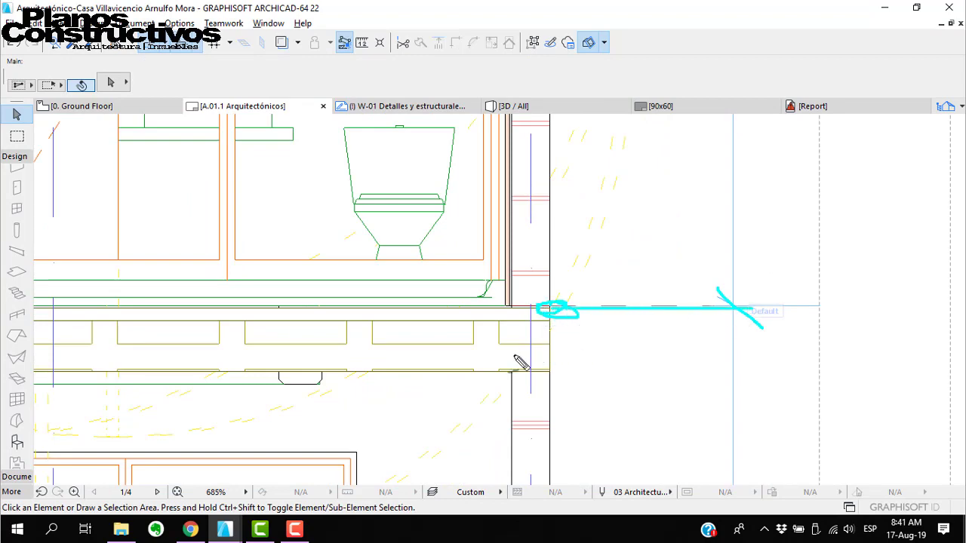
Mark the floor levels below and above the Baño and the height between them in Corte B-B, and clear the markings
scroll(518, 362, "down", 10)
scroll(536, 325, "up", 5)
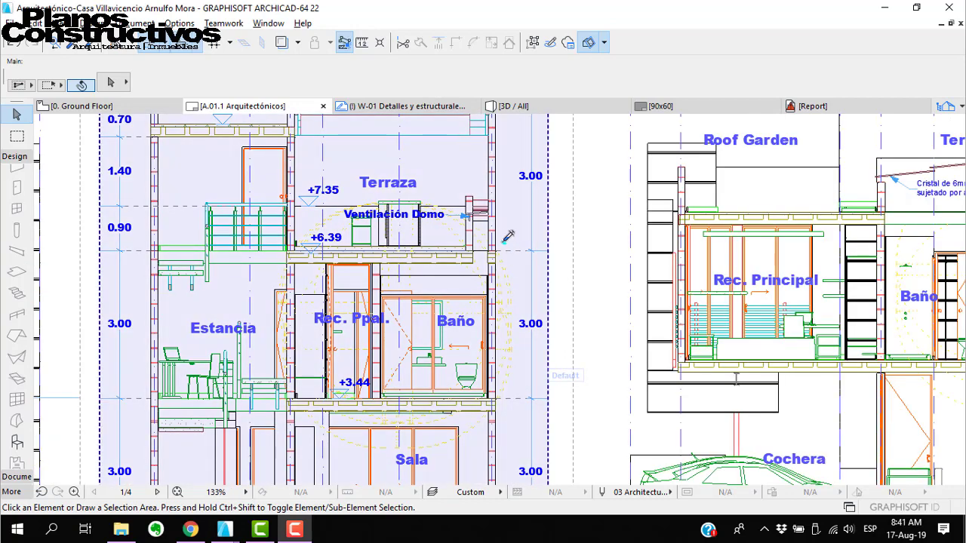
left_click_drag(502, 247, 538, 246)
left_click_drag(497, 396, 539, 395)
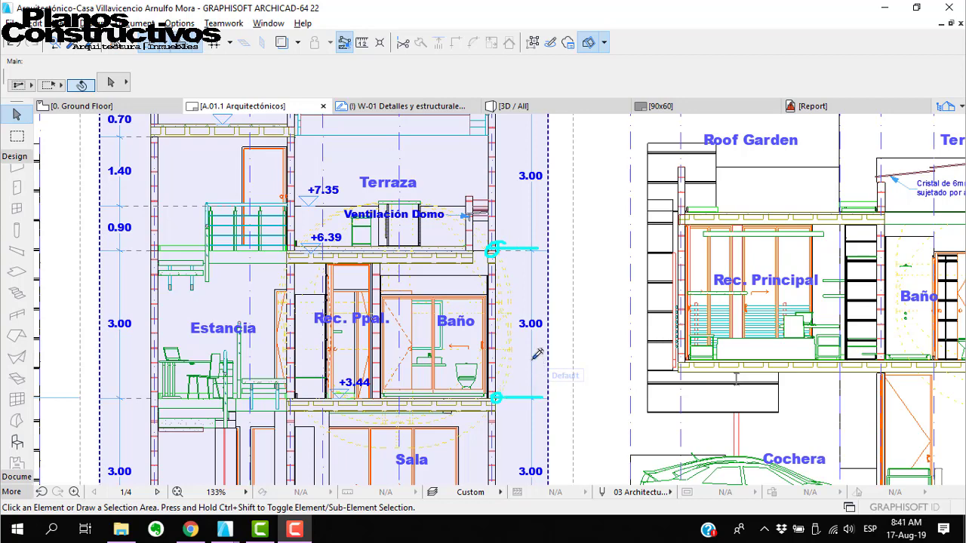
left_click_drag(527, 248, 533, 394)
key("Escape")
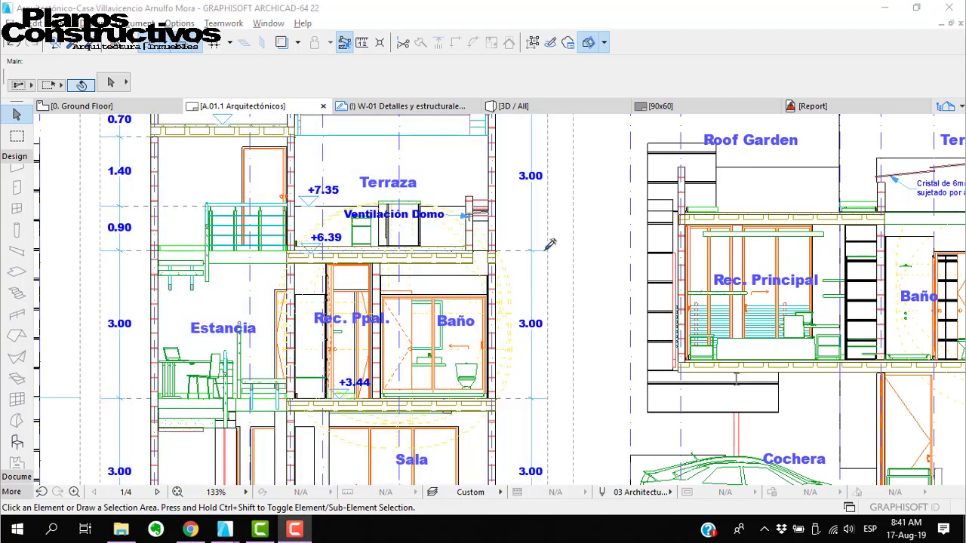
Examine the level marks in the Building Section drawing from the Tinaco and Jacuzzi down to the Estudio and Recámara
scroll(556, 269, "down", 3)
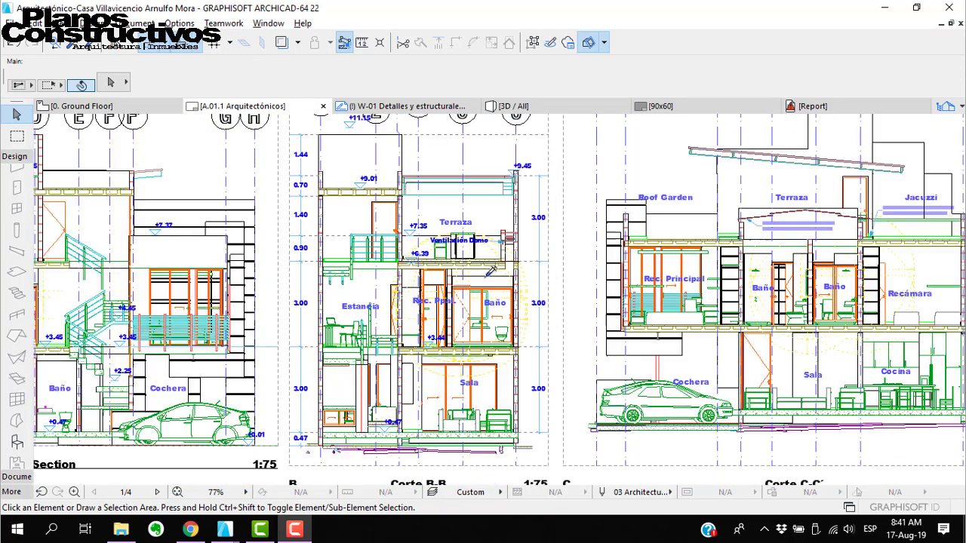
scroll(457, 222, "down", 2)
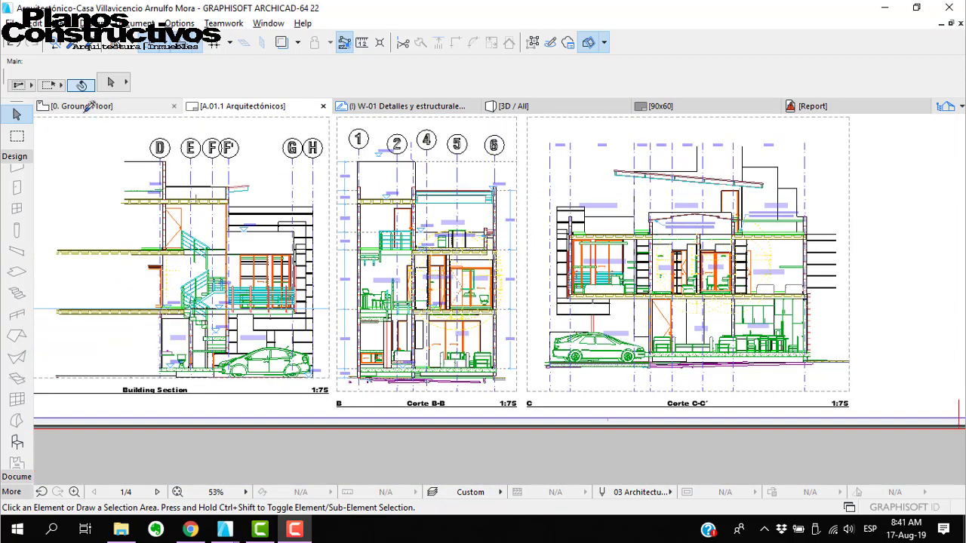
scroll(375, 360, "down", 7)
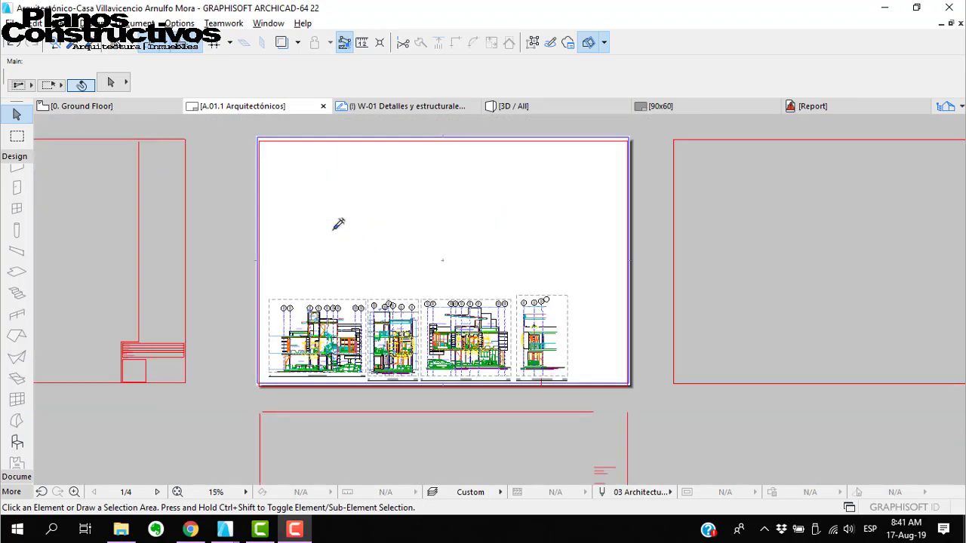
scroll(322, 341, "up", 6)
scroll(308, 362, "up", 5)
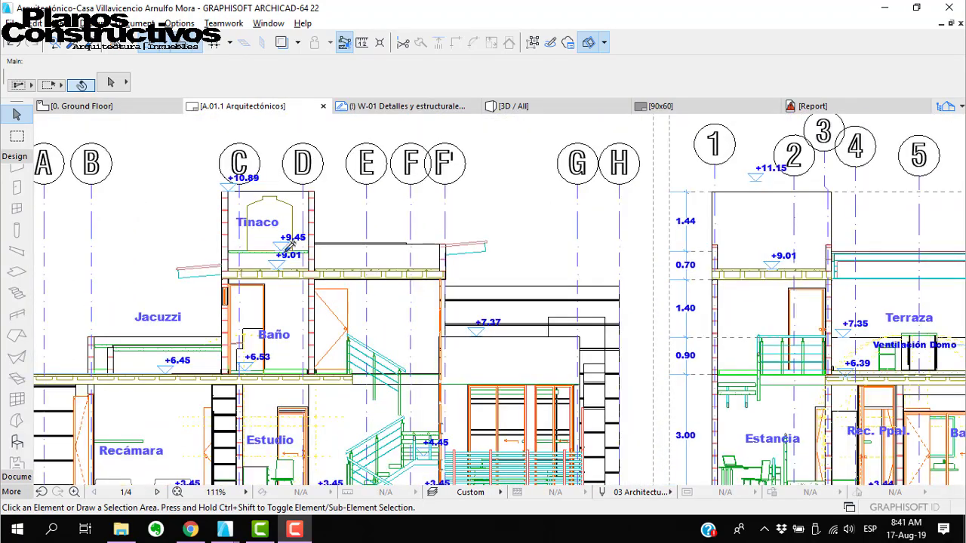
middle_click_drag(316, 326, 389, 225)
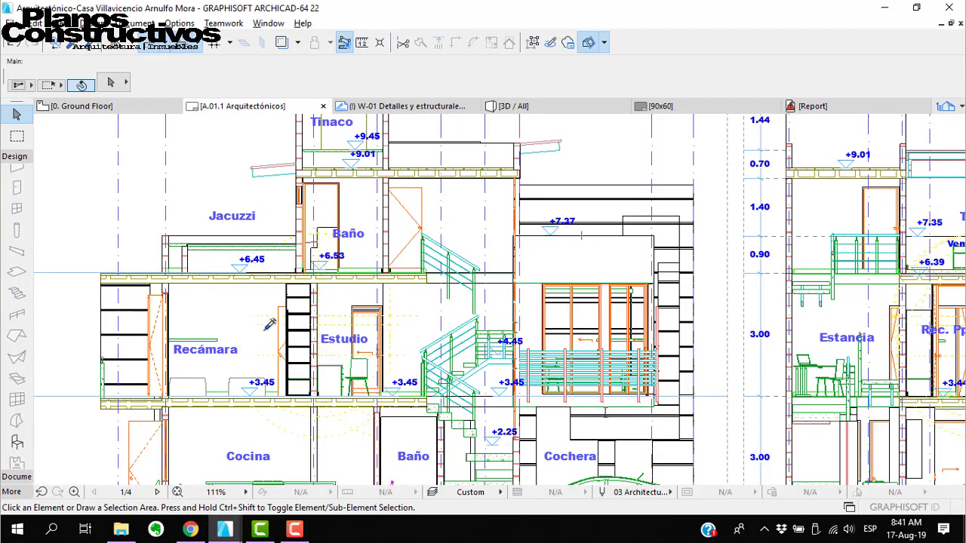
Trace the swing of the Sala's entrance door on the Arquitectónico Planta baja drawing, and clear the marking
middle_click_drag(269, 325, 344, 443)
scroll(357, 236, "down", 1)
middle_click_drag(357, 240, 359, 411)
middle_click_drag(395, 233, 458, 429)
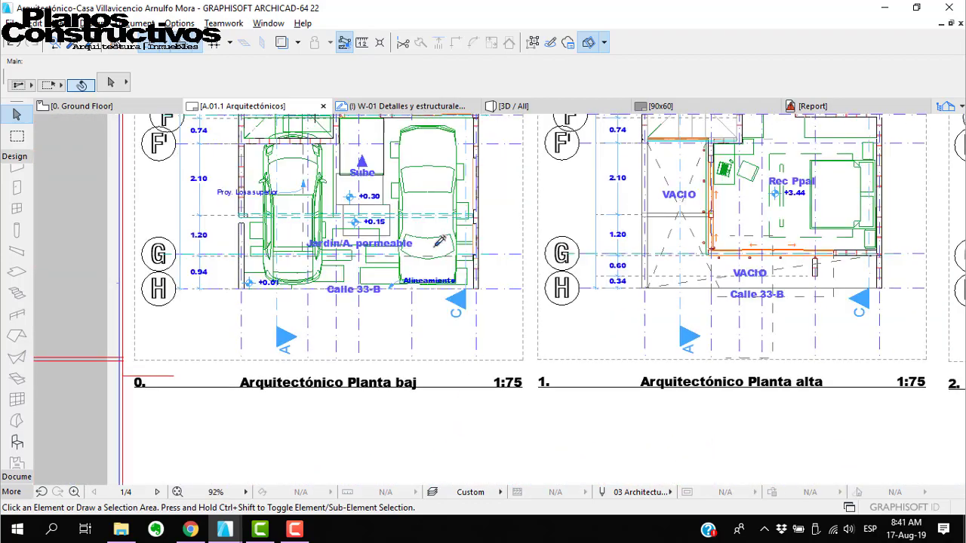
middle_click_drag(440, 240, 442, 386)
middle_click_drag(374, 242, 387, 341)
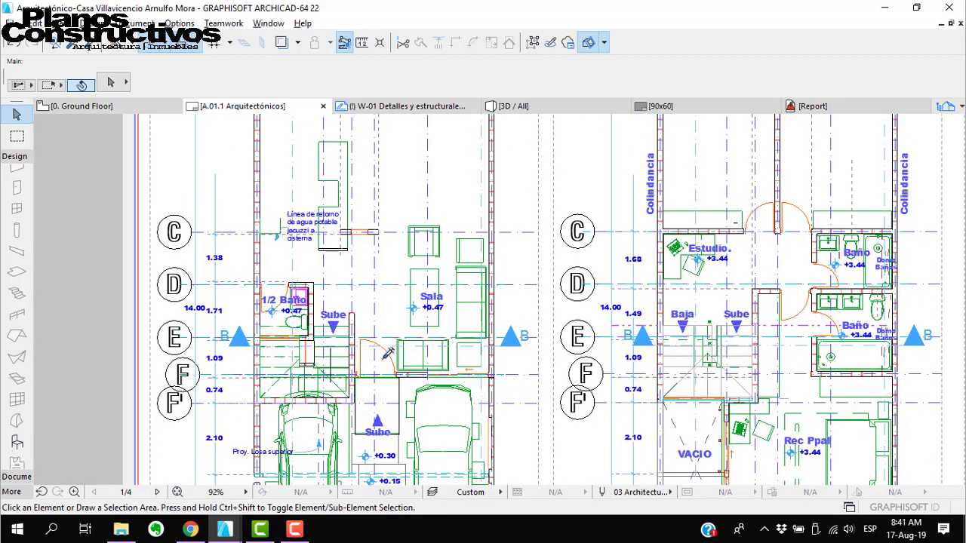
scroll(368, 371, "up", 5)
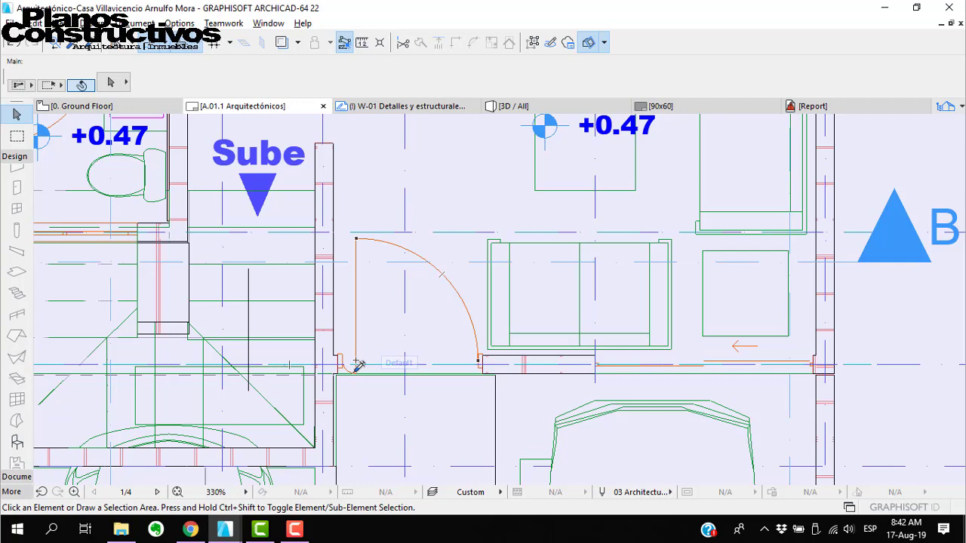
mouse_move(359, 371)
left_mouse_down()
mouse_move(371, 260)
mouse_move(445, 271)
mouse_move(488, 347)
left_mouse_up()
key("Escape")
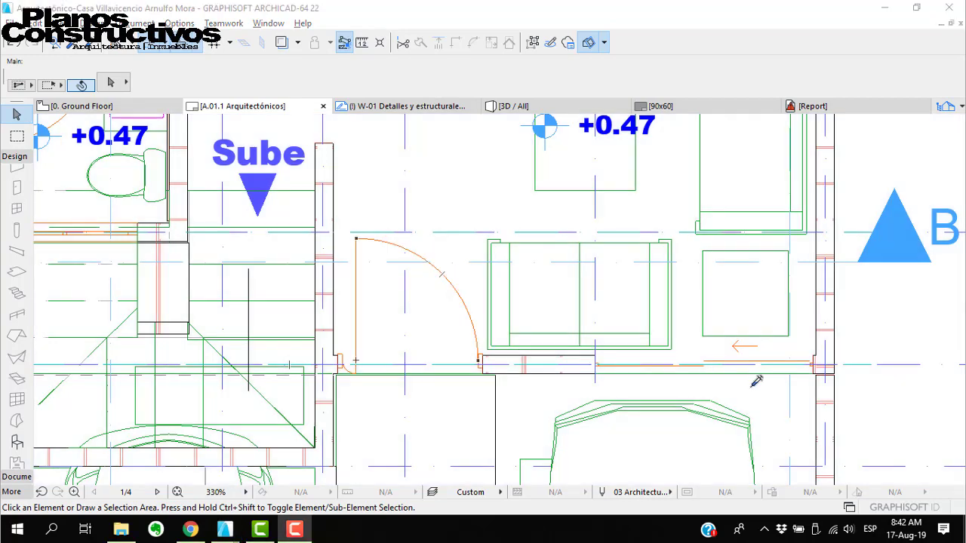
Inspect the Sala's sliding door and the staircase beside the 1/2 Baño on the ground floor plan
scroll(819, 392, "up", 4)
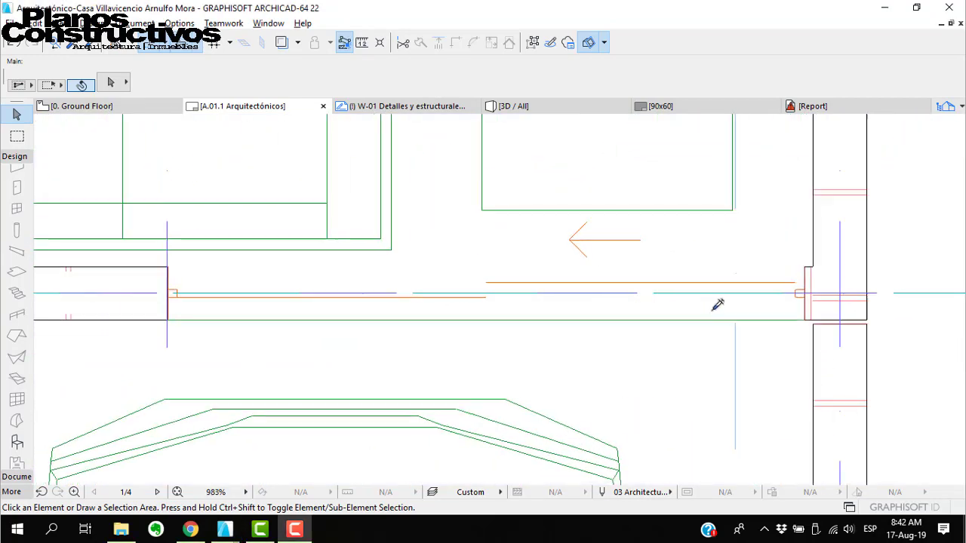
scroll(720, 305, "down", 6)
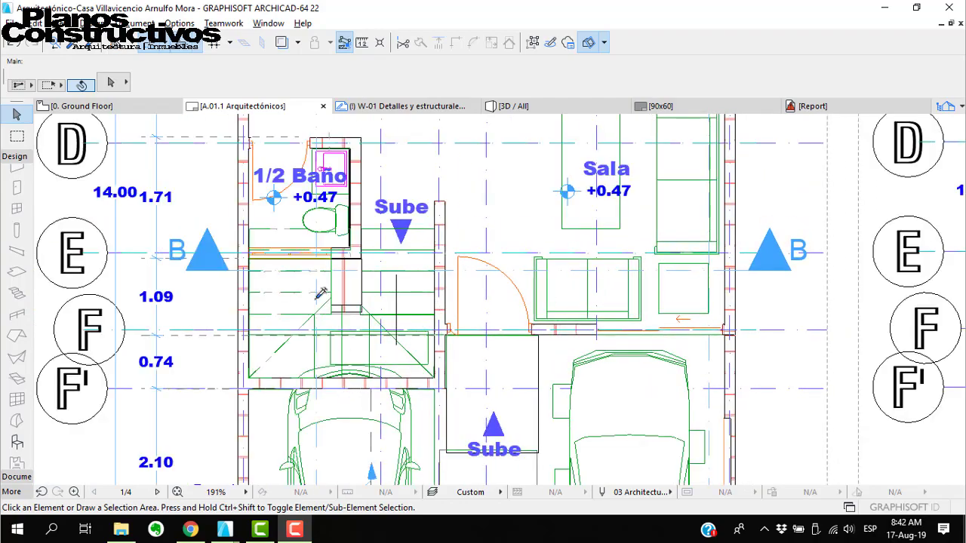
scroll(321, 293, "up", 4)
scroll(565, 213, "down", 4)
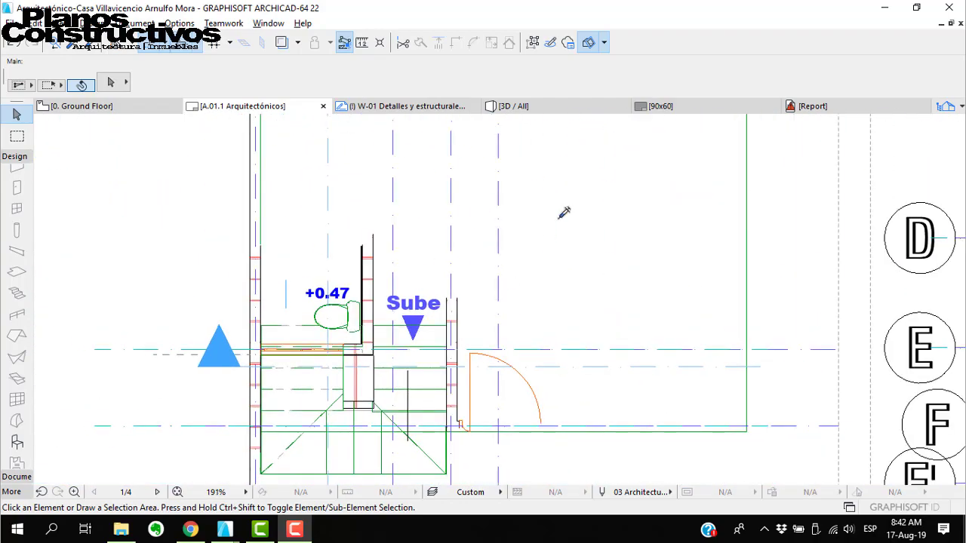
Outline in red the wall segments flanking the door from the Cocina to the Patio de Servicio and trace the door's swing
middle_click_drag(564, 215, 519, 323)
middle_click_drag(517, 185, 453, 368)
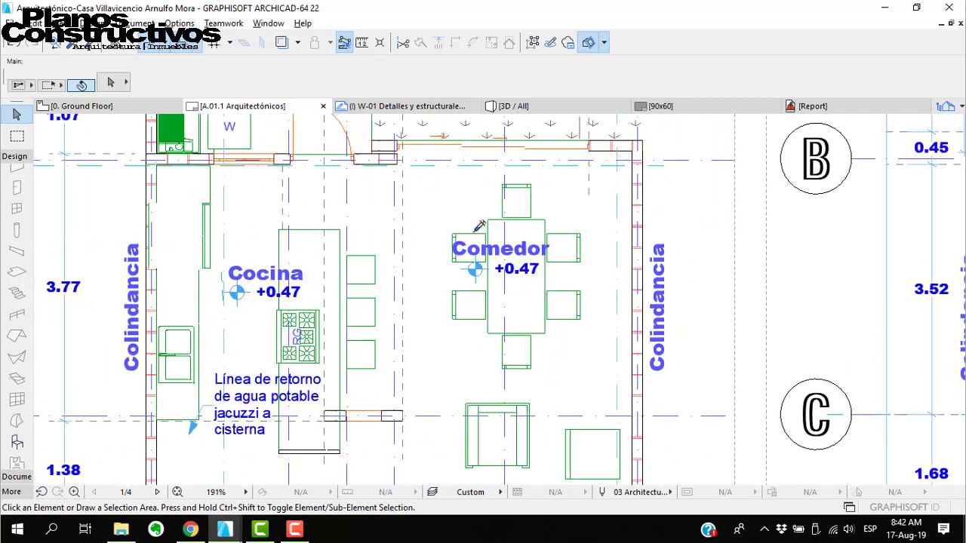
middle_click_drag(478, 226, 466, 277)
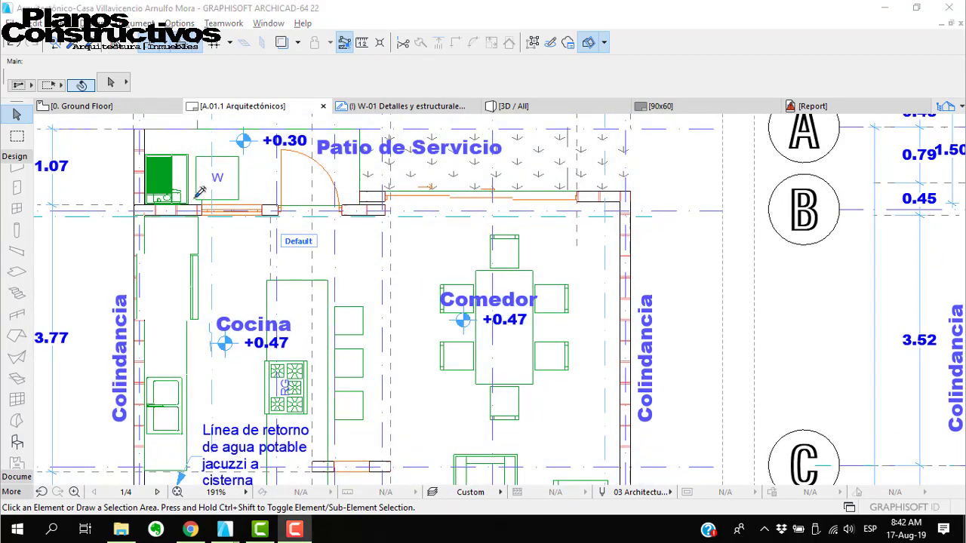
scroll(199, 190, "up", 8)
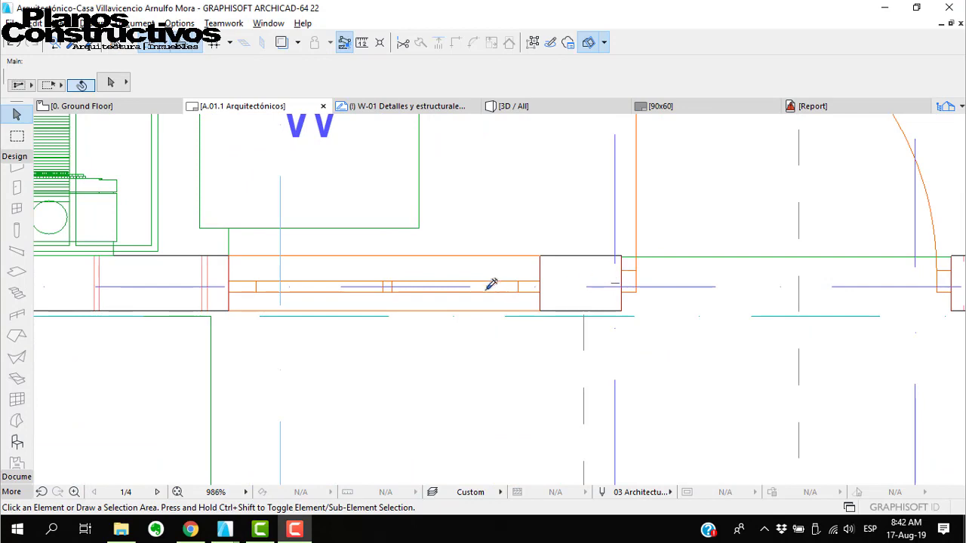
scroll(491, 284, "down", 3)
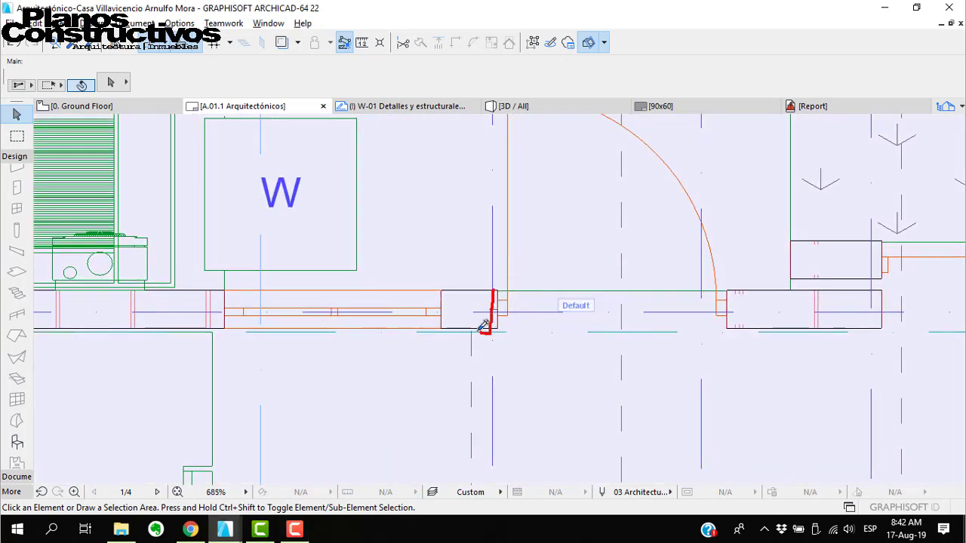
mouse_move(484, 326)
left_mouse_down()
mouse_move(451, 295)
mouse_move(492, 286)
left_mouse_up()
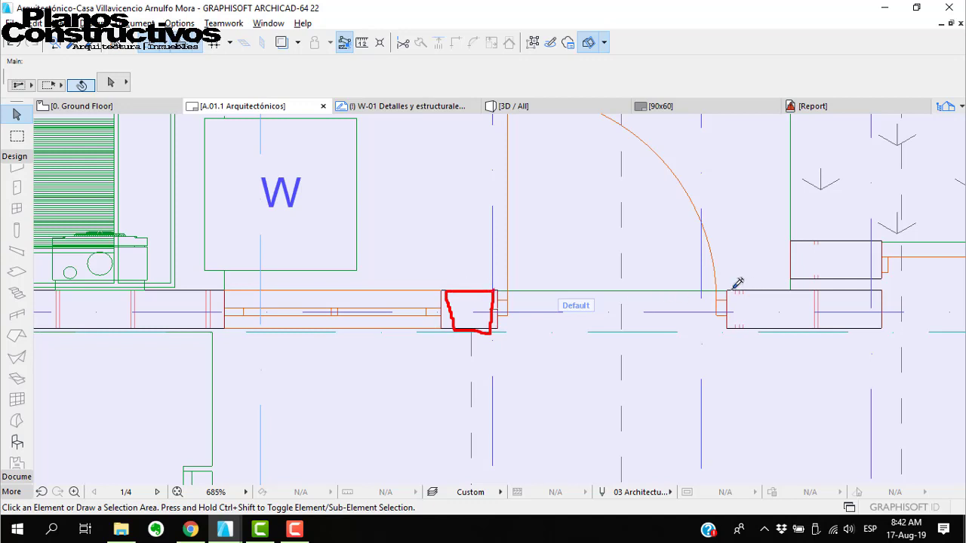
mouse_move(730, 288)
left_mouse_down()
mouse_move(731, 325)
mouse_move(875, 327)
left_mouse_up()
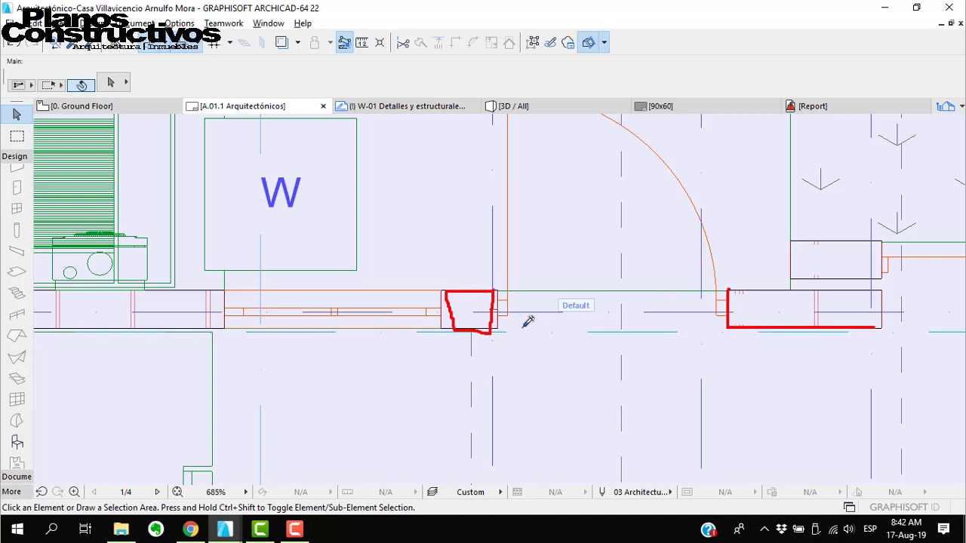
mouse_move(510, 311)
left_mouse_down()
mouse_move(518, 126)
mouse_move(698, 192)
mouse_move(731, 264)
left_mouse_up()
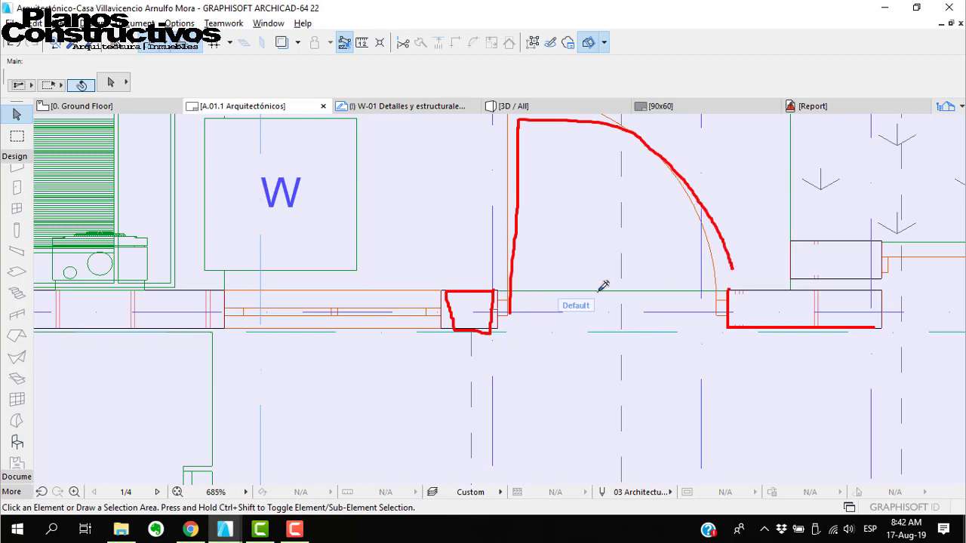
Clear the markings and inspect the Sala's entrance door and the 1/2 Baño door on the ground floor plan
scroll(453, 254, "down", 10)
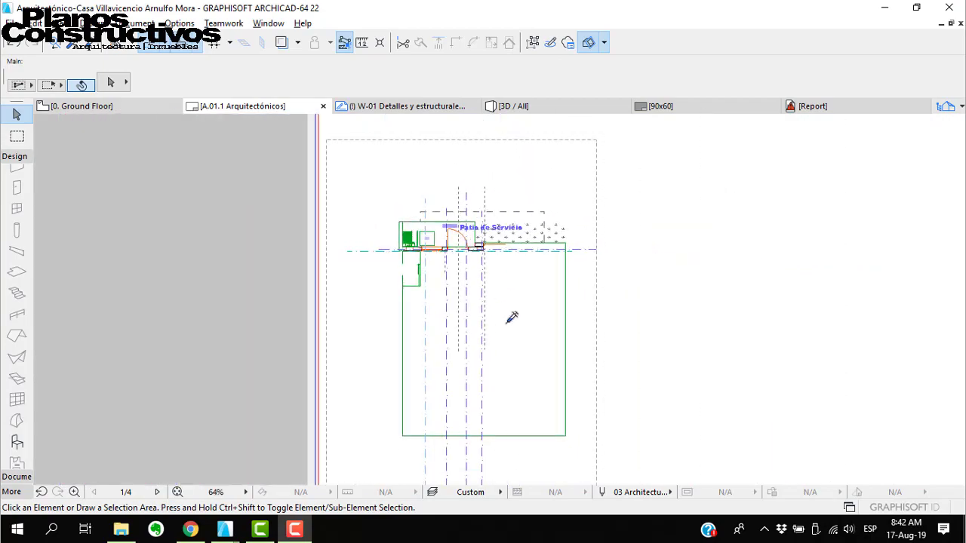
scroll(510, 444, "up", 10)
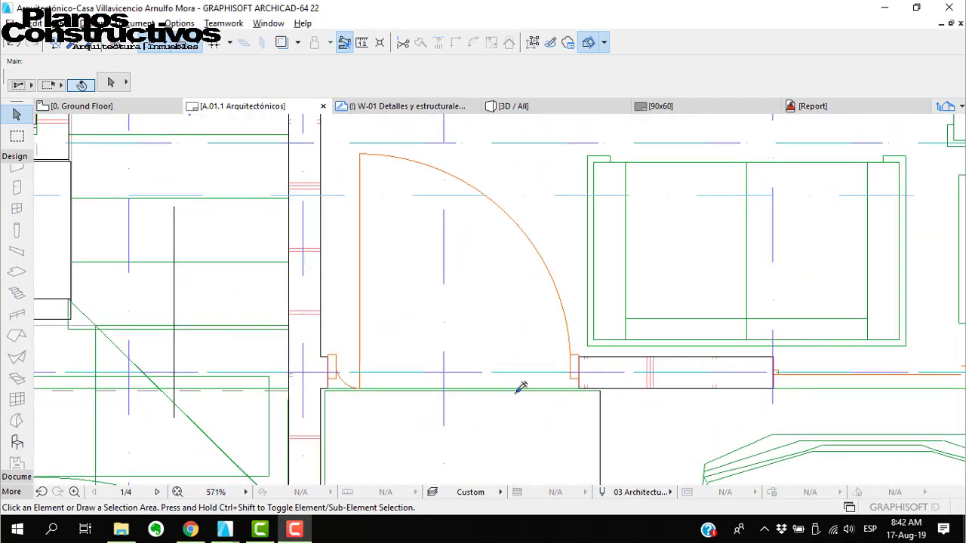
scroll(520, 386, "down", 5)
scroll(283, 188, "up", 5)
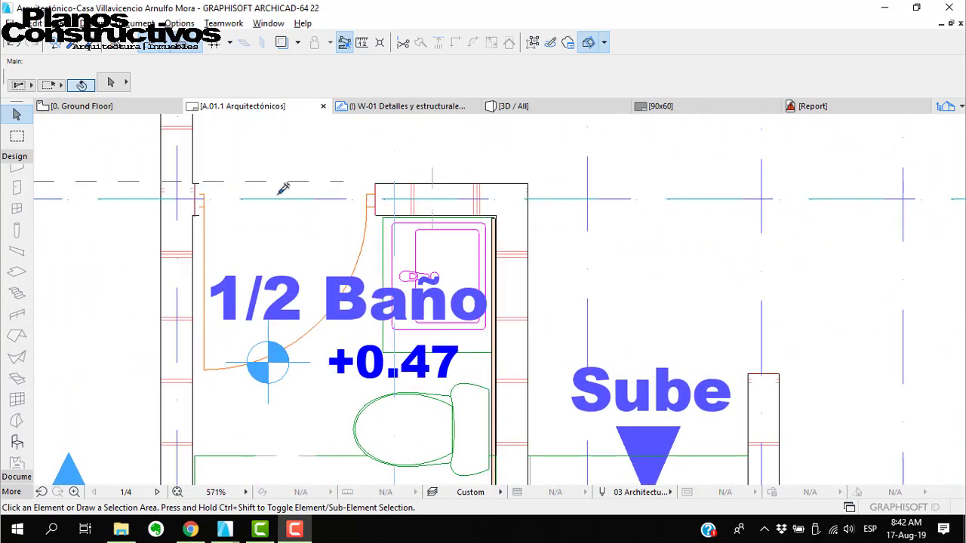
scroll(202, 183, "up", 3)
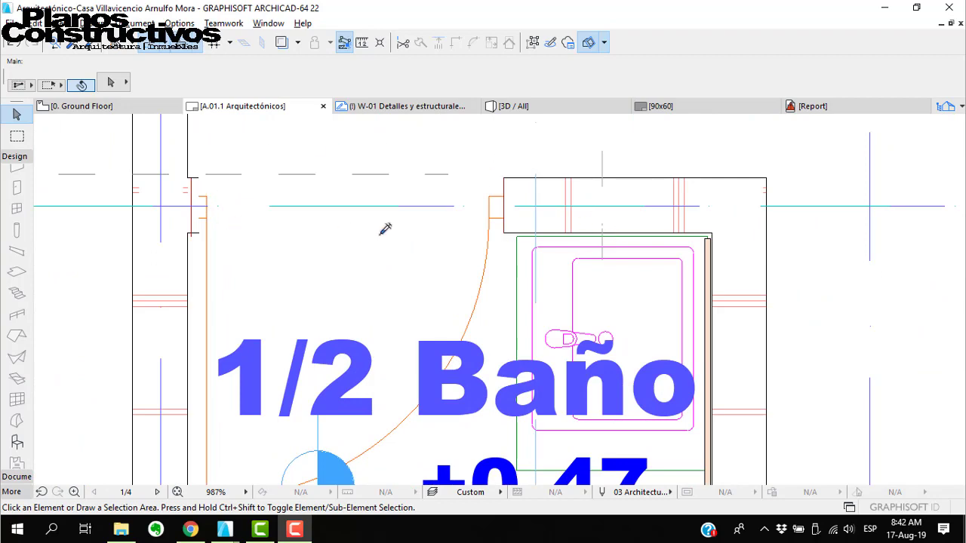
left_click(317, 174)
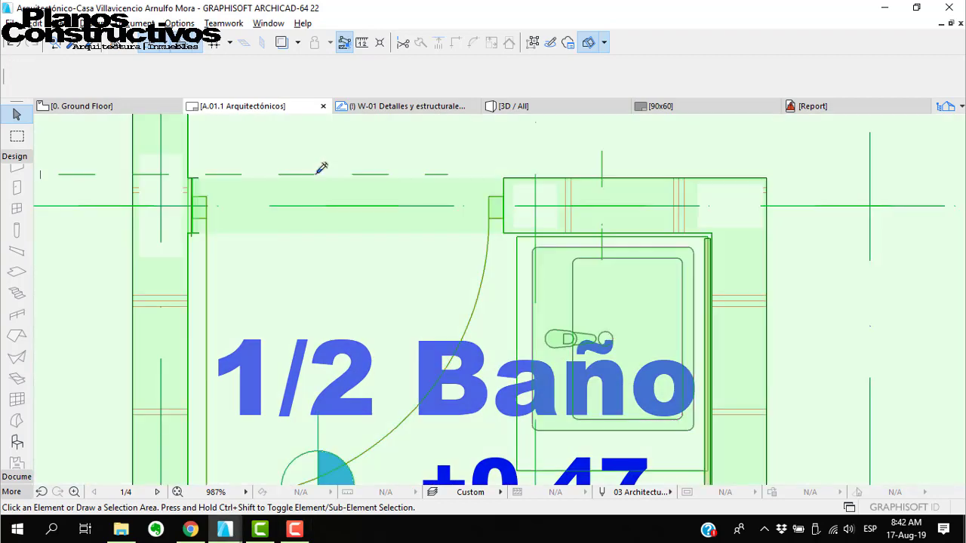
key("Escape")
Examine the plan from the 1/2 Baño up through the Cocina to the Patio de Servicio door
scroll(439, 238, "down", 5)
middle_click_drag(347, 221, 522, 227)
scroll(401, 275, "down", 4)
middle_click_drag(560, 194, 539, 349)
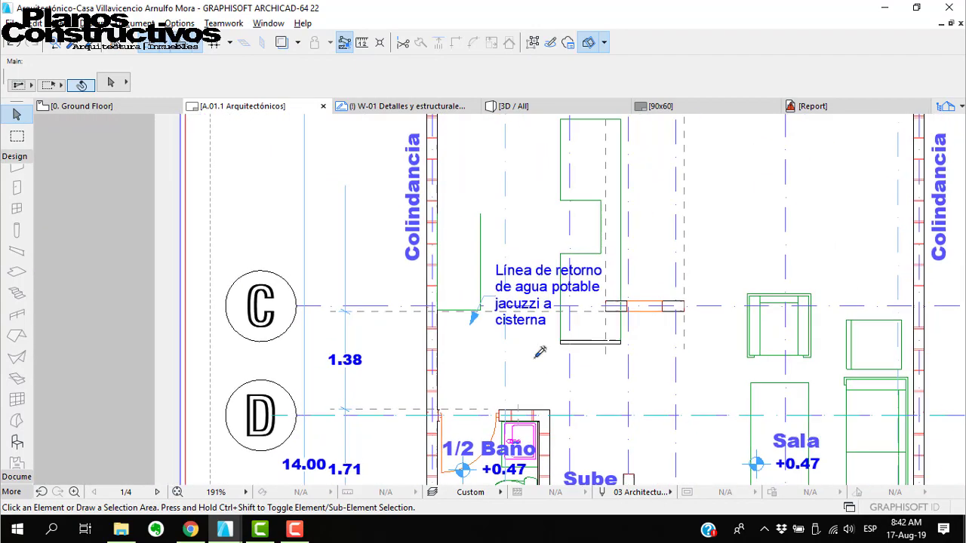
middle_click_drag(580, 187, 483, 407)
scroll(496, 233, "up", 5)
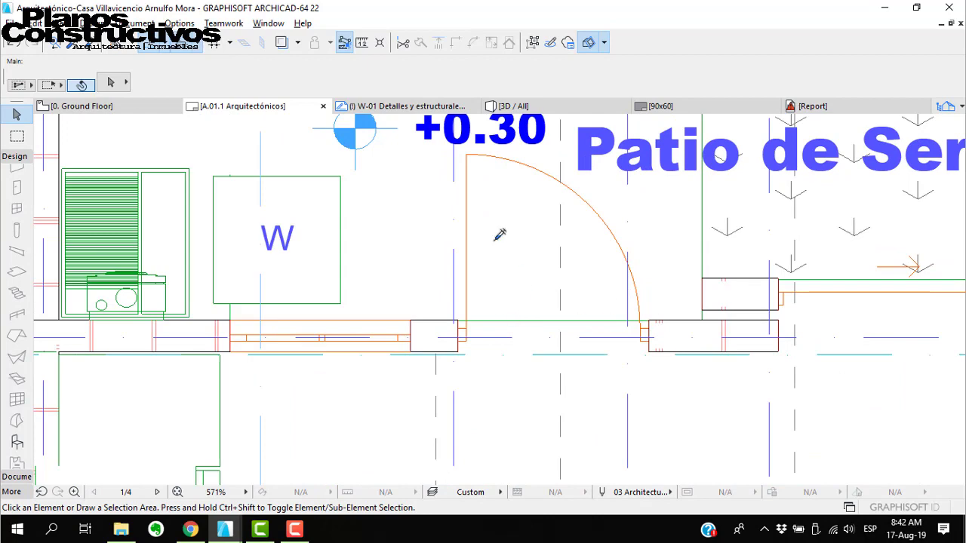
scroll(354, 138, "down", 3)
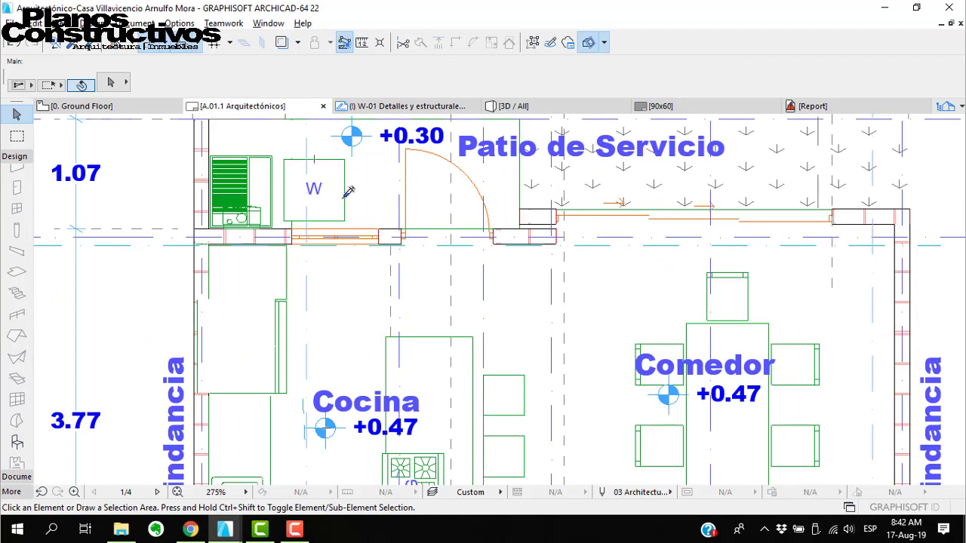
scroll(368, 189, "up", 2)
scroll(448, 212, "down", 3)
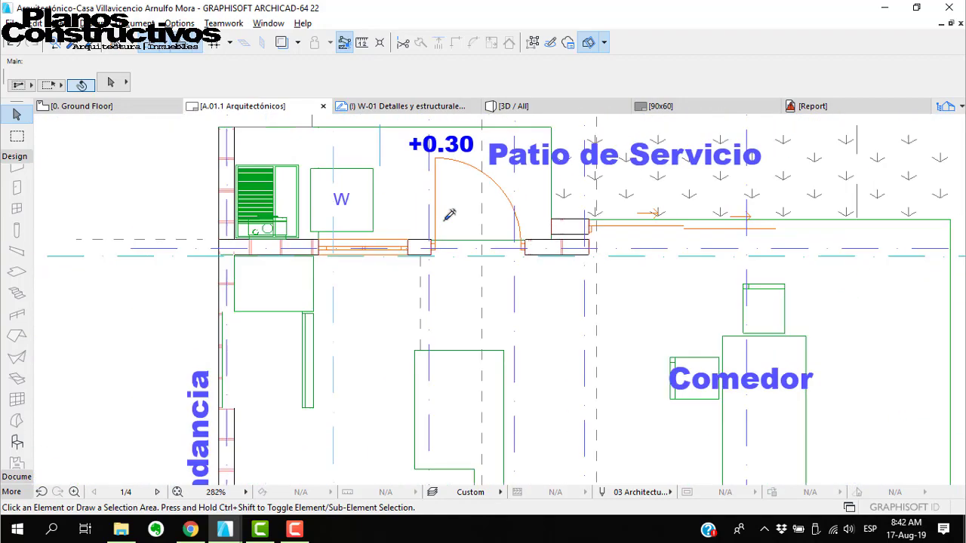
Trace the Cocina window's glazing lines in red and its sill edges in cyan beside the washer, and clear the markings
scroll(430, 176, "up", 3)
scroll(370, 331, "up", 3)
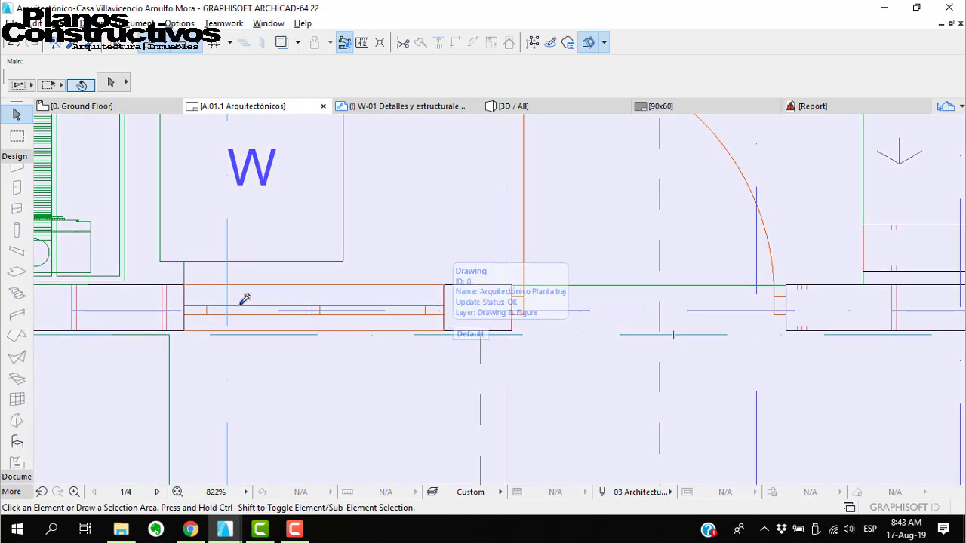
left_click_drag(183, 302, 454, 309)
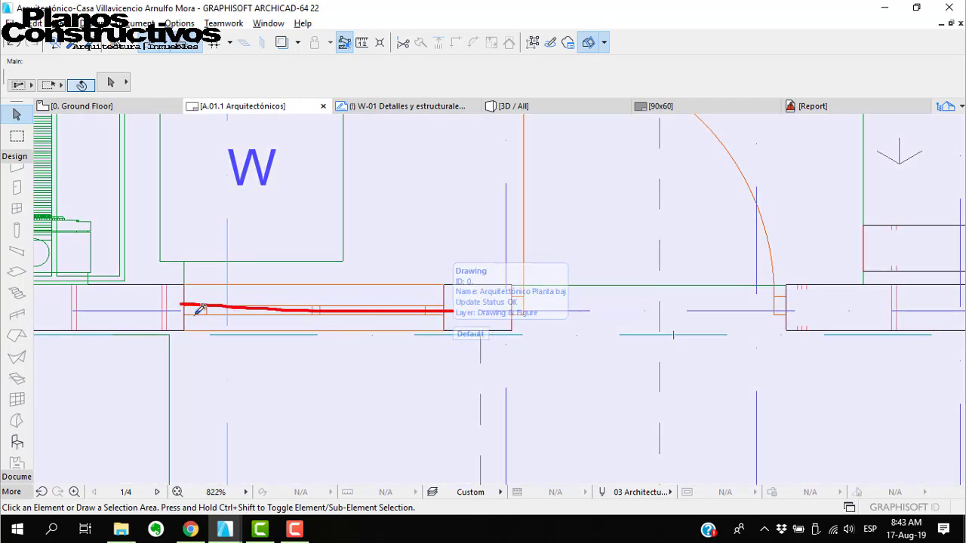
left_click_drag(183, 313, 443, 316)
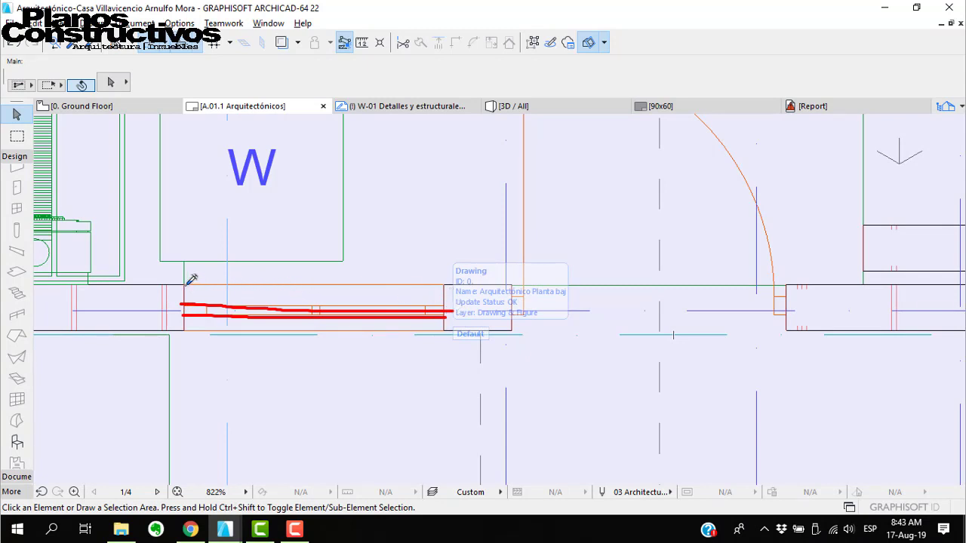
left_click_drag(187, 285, 354, 286)
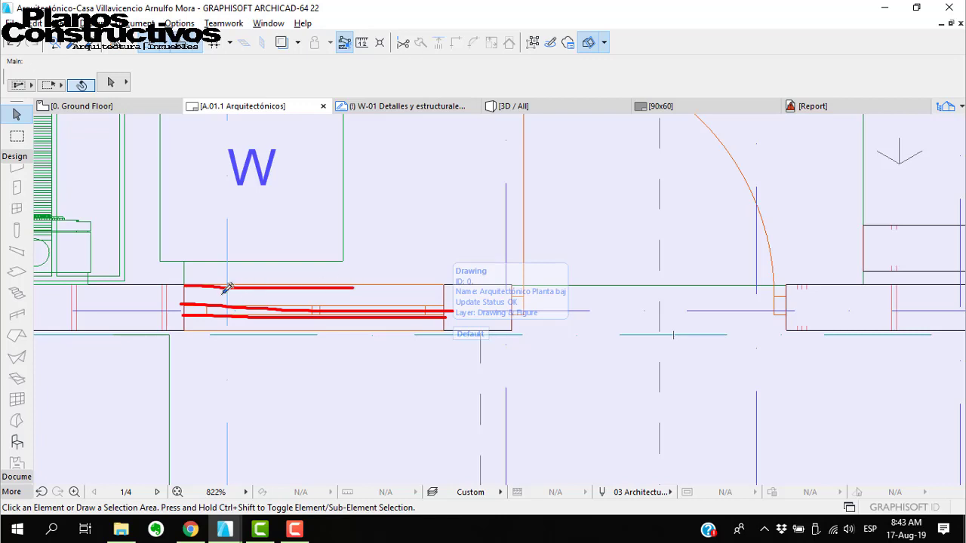
left_click_drag(185, 285, 451, 286)
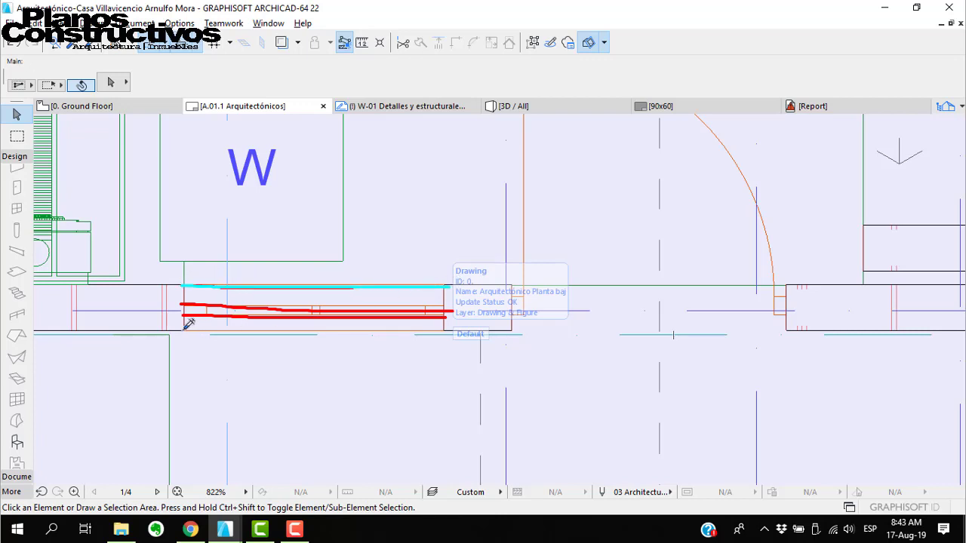
left_click_drag(189, 323, 449, 319)
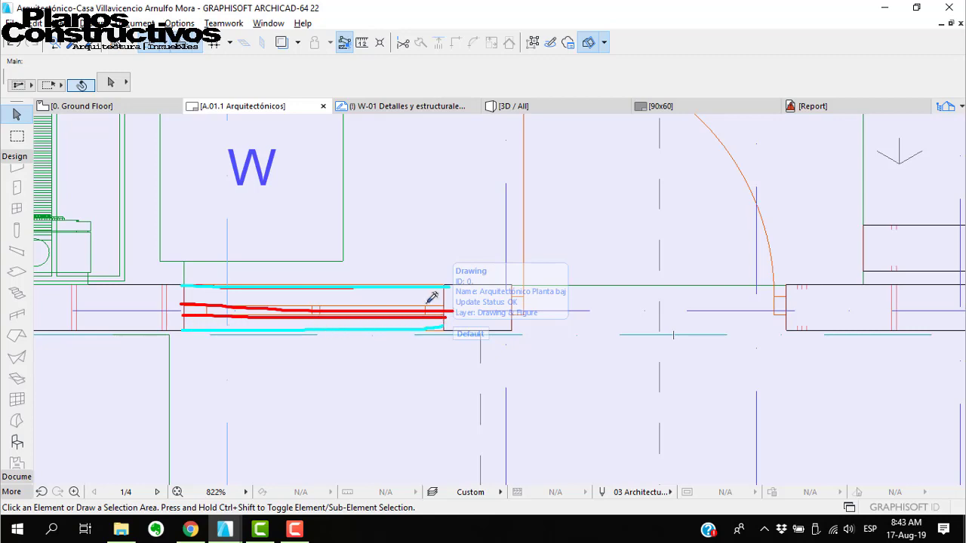
key("Escape")
Inspect the leaf, frame and adjoining wall of the Patio de Servicio door
scroll(355, 285, "down", 5)
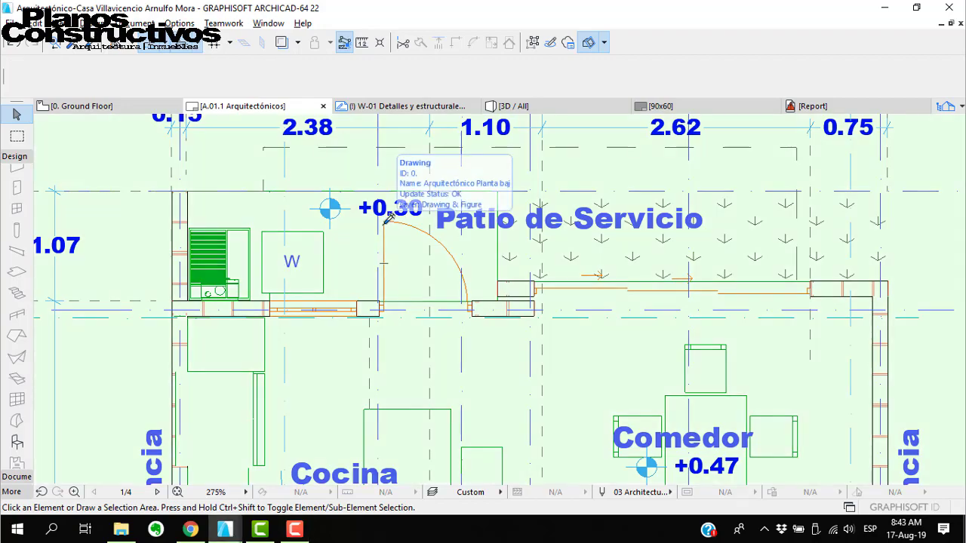
left_click(389, 217)
key("Escape")
scroll(390, 306, "up", 3)
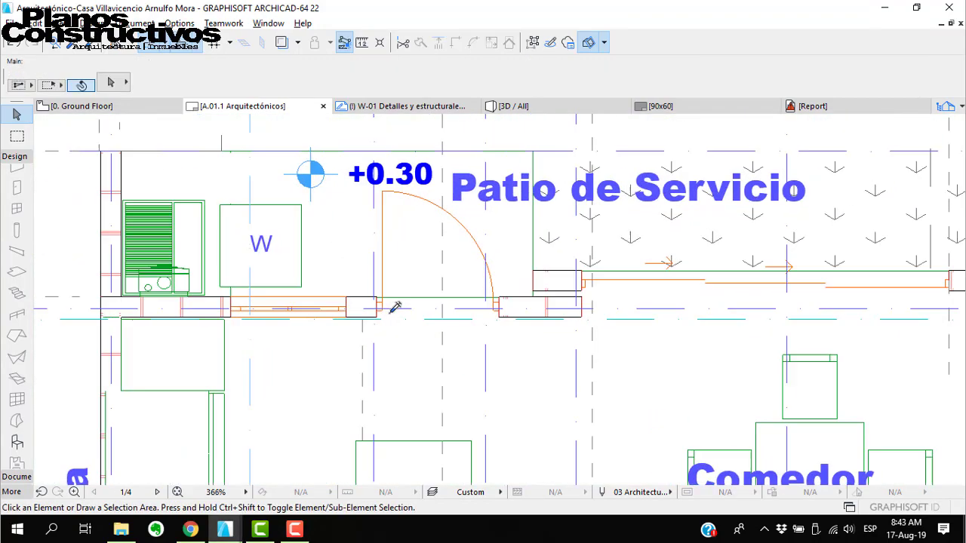
left_click(378, 314)
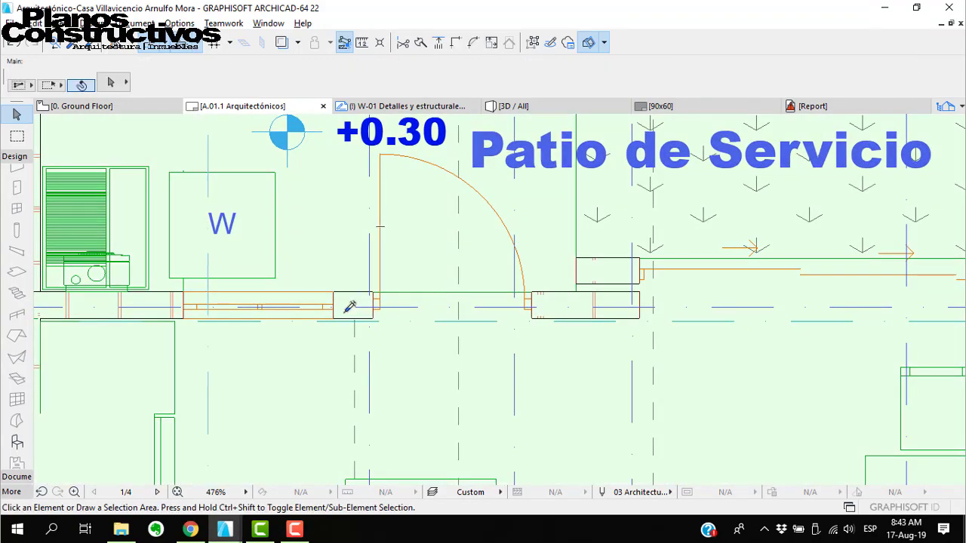
key("Escape")
Trace in cyan the panels and opening arrows of the Comedor's sliding door to the Patio de Servicio, and clear the markings
scroll(377, 310, "down", 2)
middle_click_drag(685, 302, 485, 304)
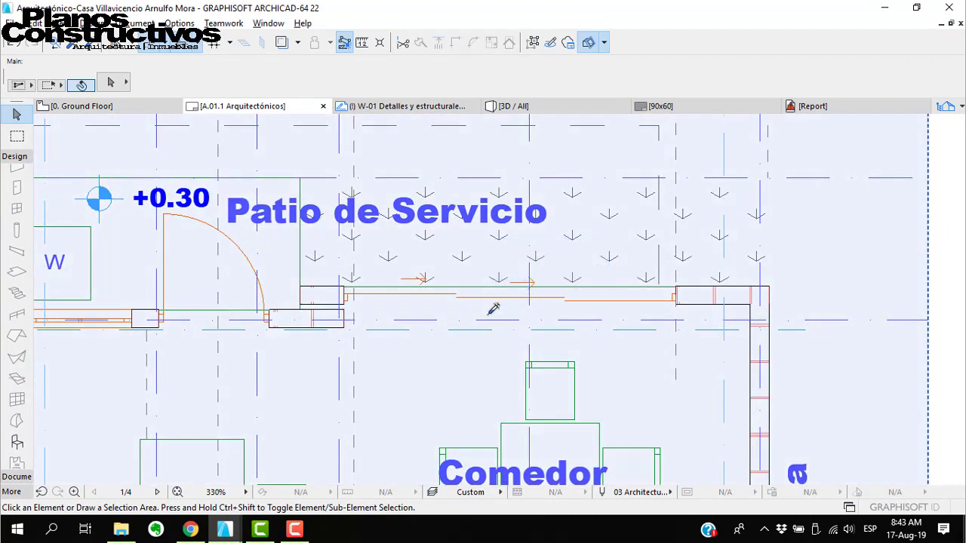
scroll(494, 306, "up", 3)
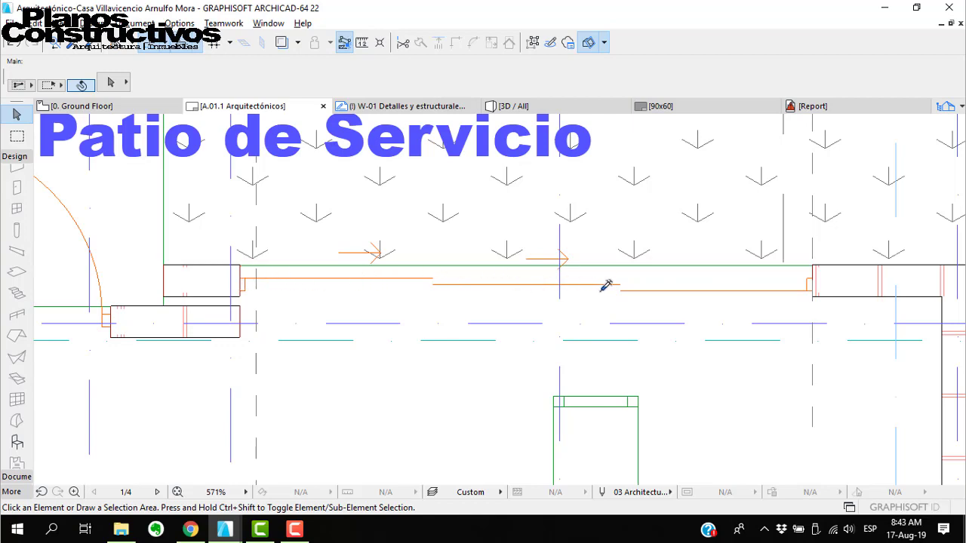
scroll(545, 269, "down", 2)
scroll(521, 295, "up", 2)
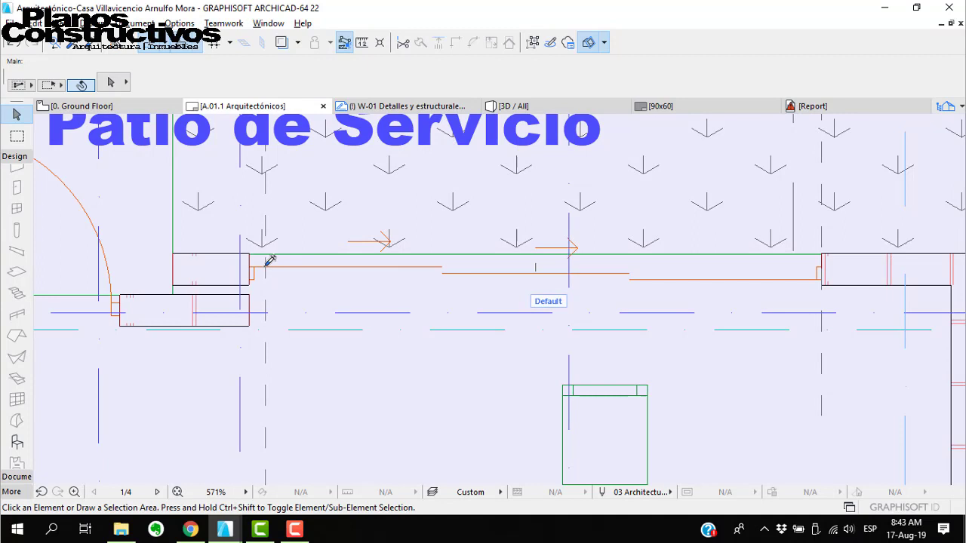
left_click(253, 266)
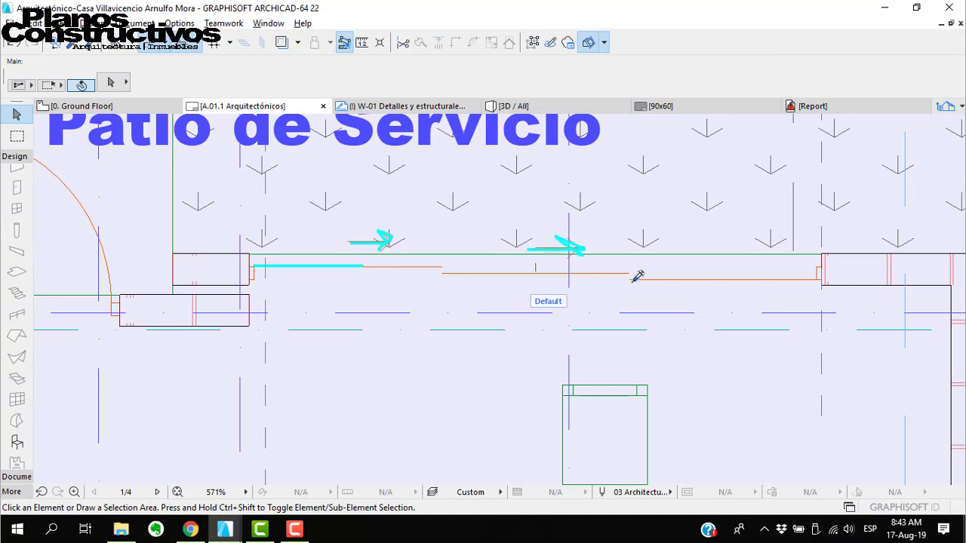
left_click_drag(629, 279, 839, 280)
key("Escape")
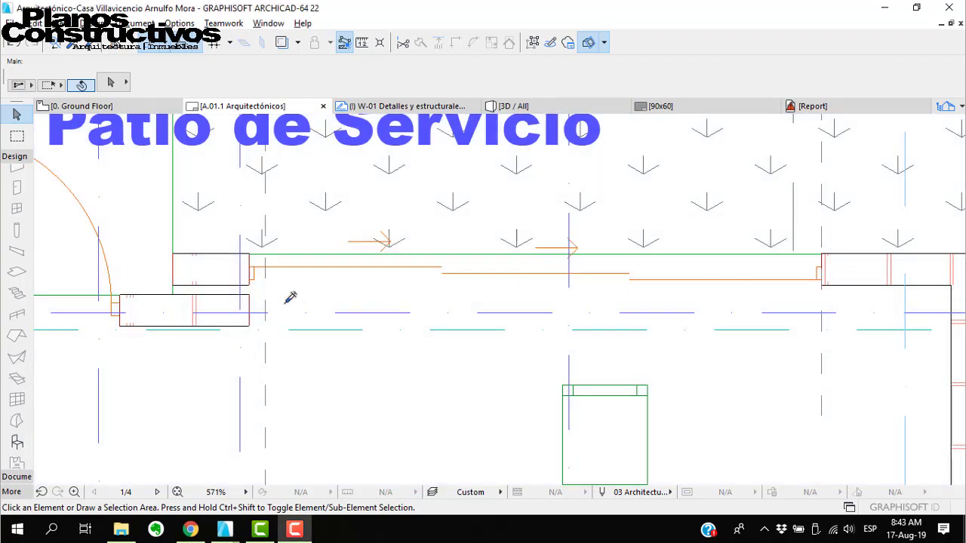
Examine the short wall with the opening on axis C, between the Cocina and the Sala
scroll(448, 285, "down", 3)
scroll(442, 392, "down", 2)
scroll(495, 249, "up", 2)
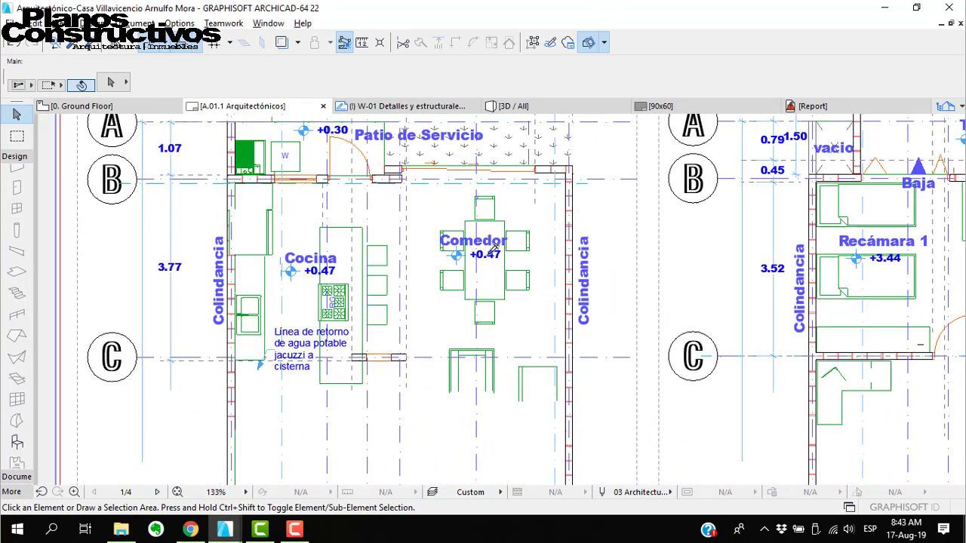
middle_click_drag(477, 281, 493, 245)
middle_click_drag(452, 370, 466, 282)
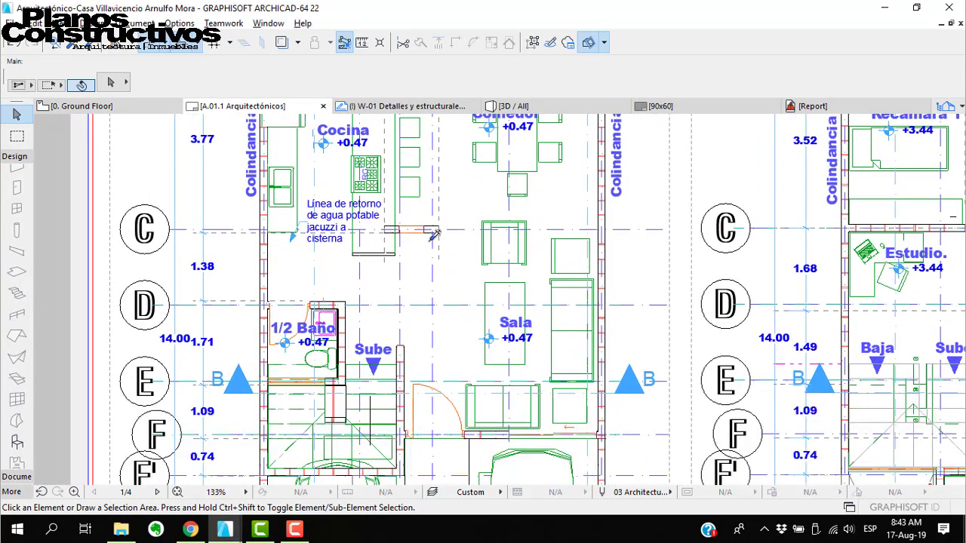
scroll(434, 236, "up", 6)
left_click(439, 210)
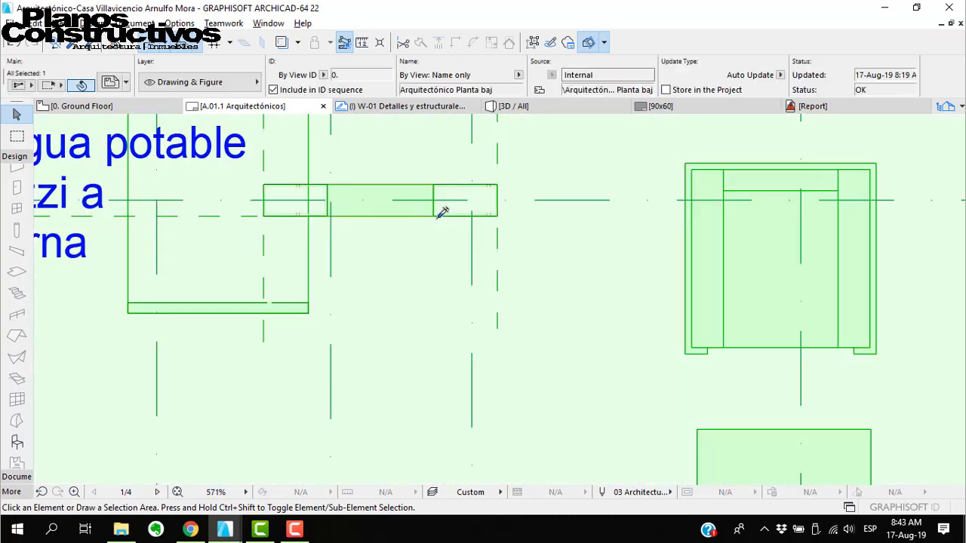
key("Escape")
left_click(437, 215)
key("Escape")
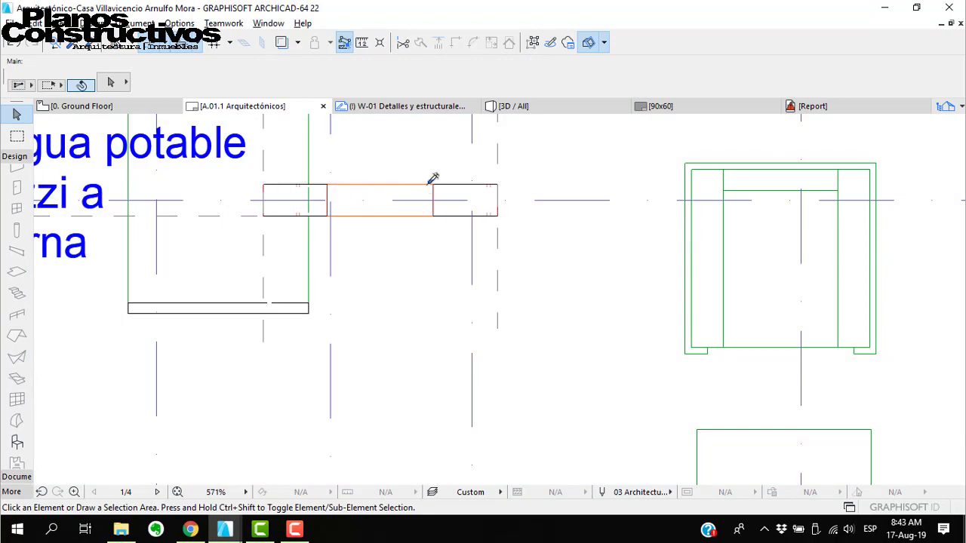
scroll(424, 183, "down", 6)
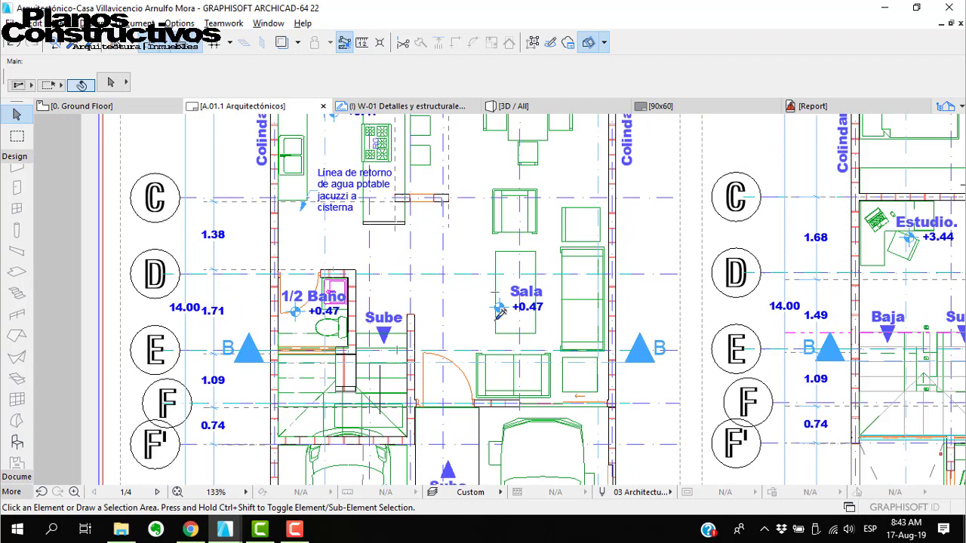
Open the Ground Floor plan, turn on True Line Weight, and inspect the lines of the short wall on axis C
scroll(428, 186, "up", 4)
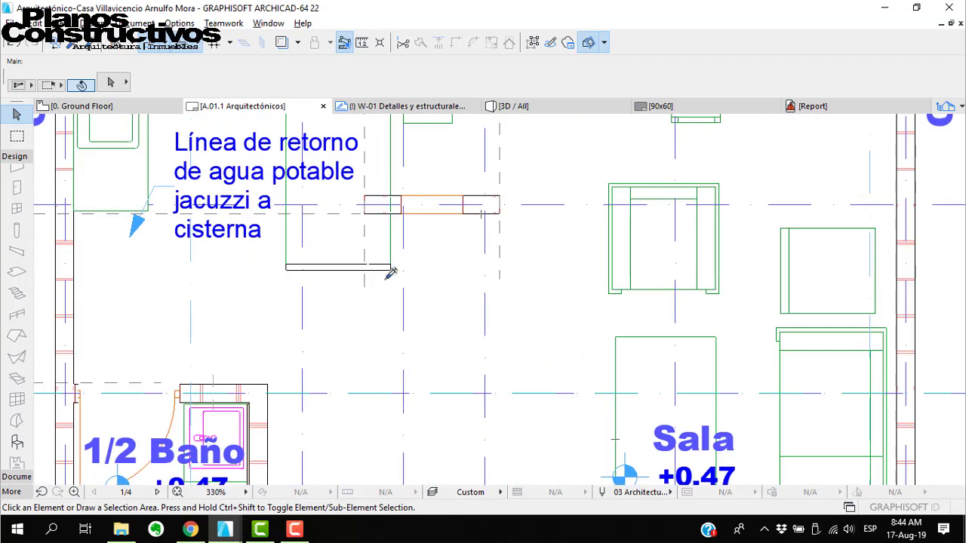
scroll(414, 213, "down", 4)
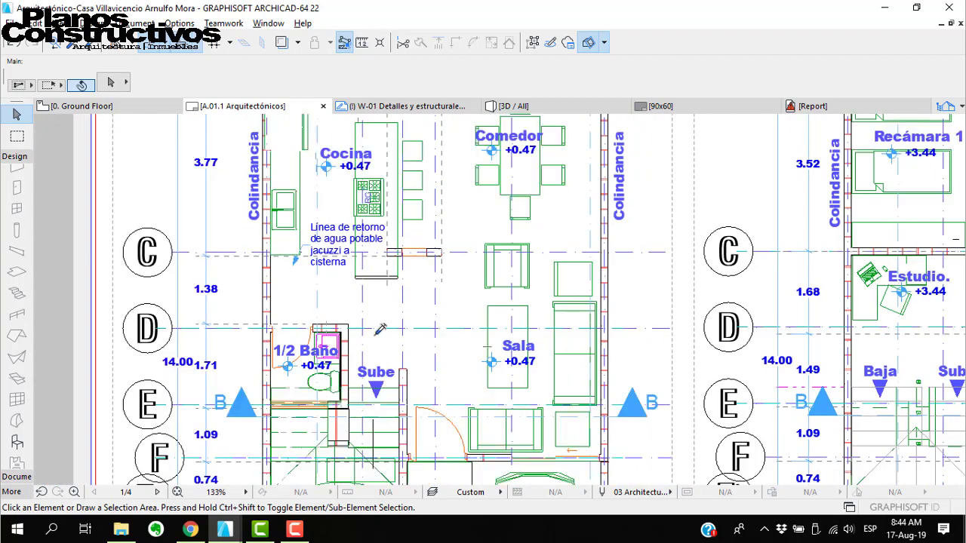
scroll(379, 329, "up", 3)
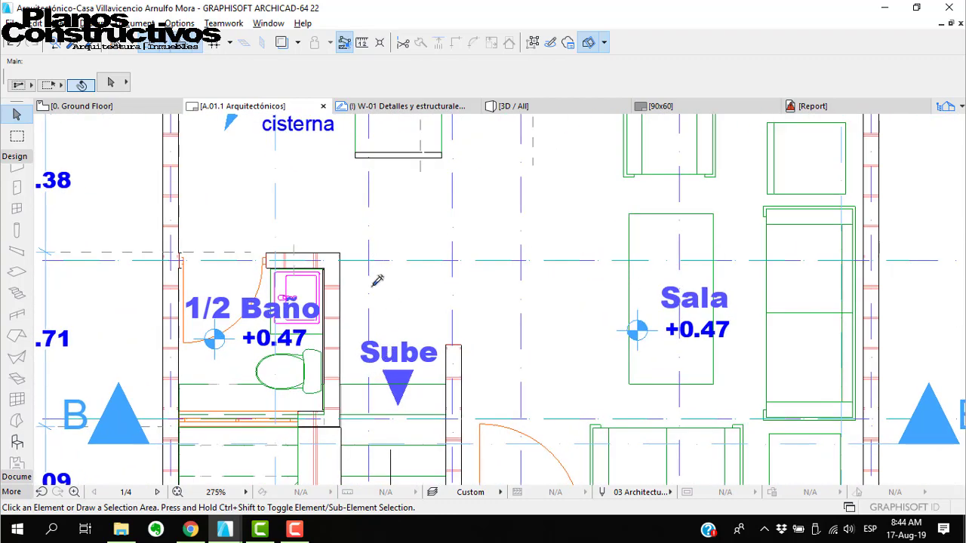
scroll(366, 258, "up", 2)
scroll(528, 267, "down", 4)
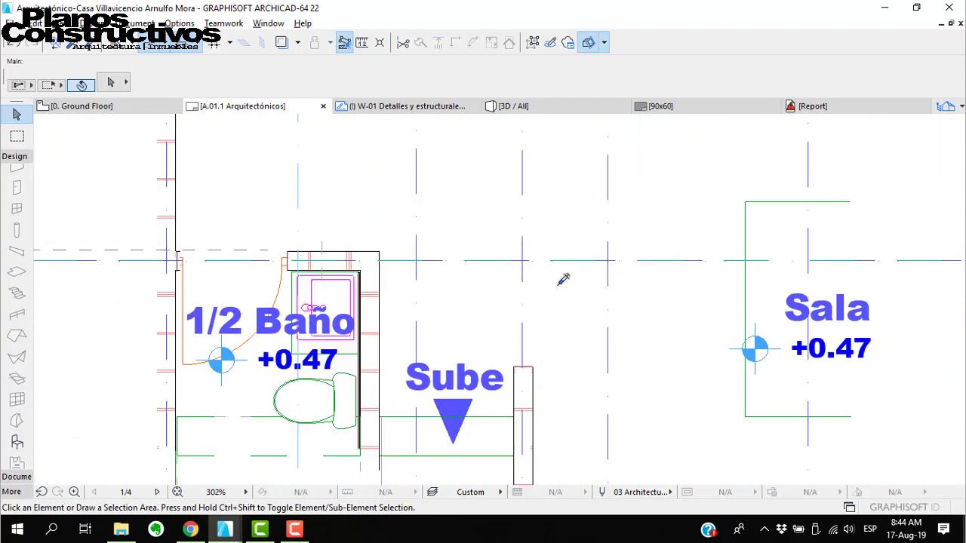
left_click(79, 106)
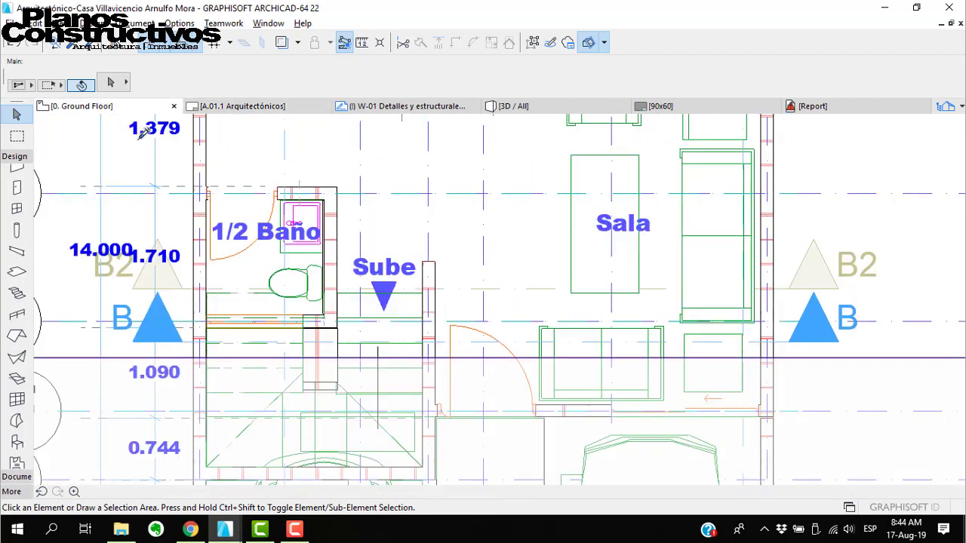
right_click(74, 152)
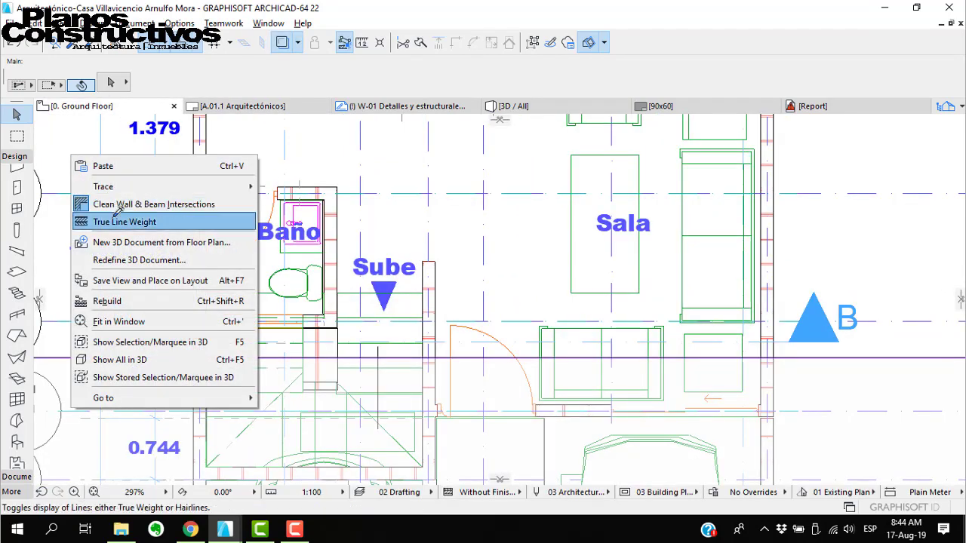
left_click(140, 214)
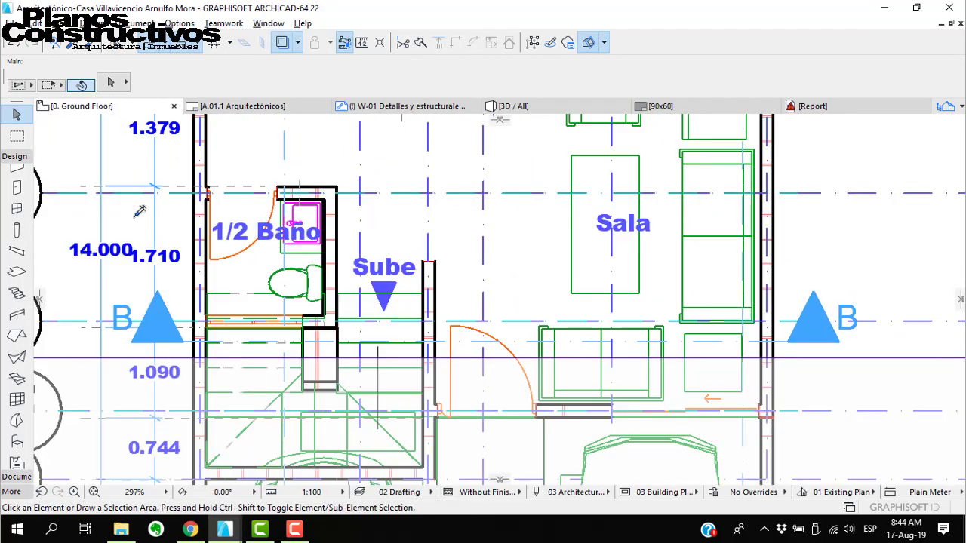
middle_click_drag(474, 255, 452, 427)
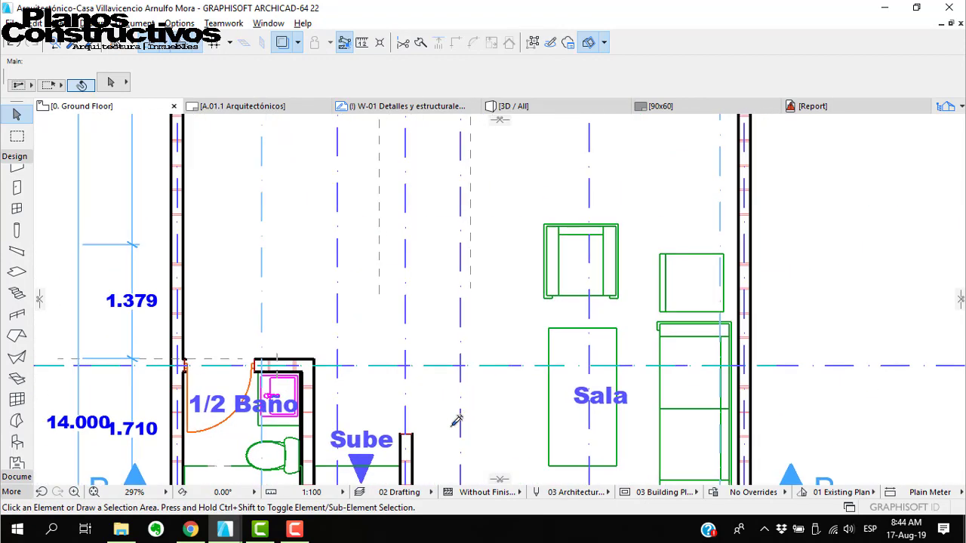
scroll(430, 228, "up", 3)
scroll(438, 236, "up", 1)
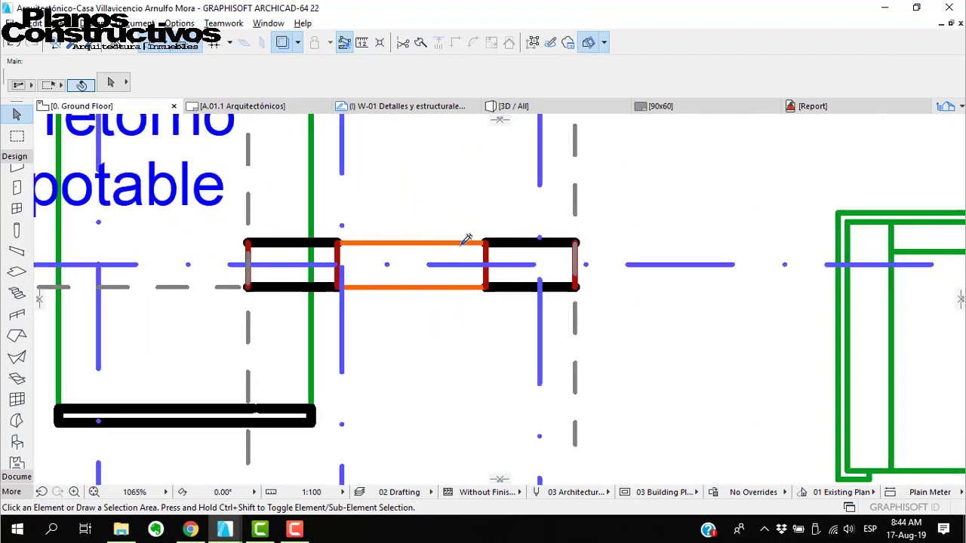
scroll(498, 240, "down", 5)
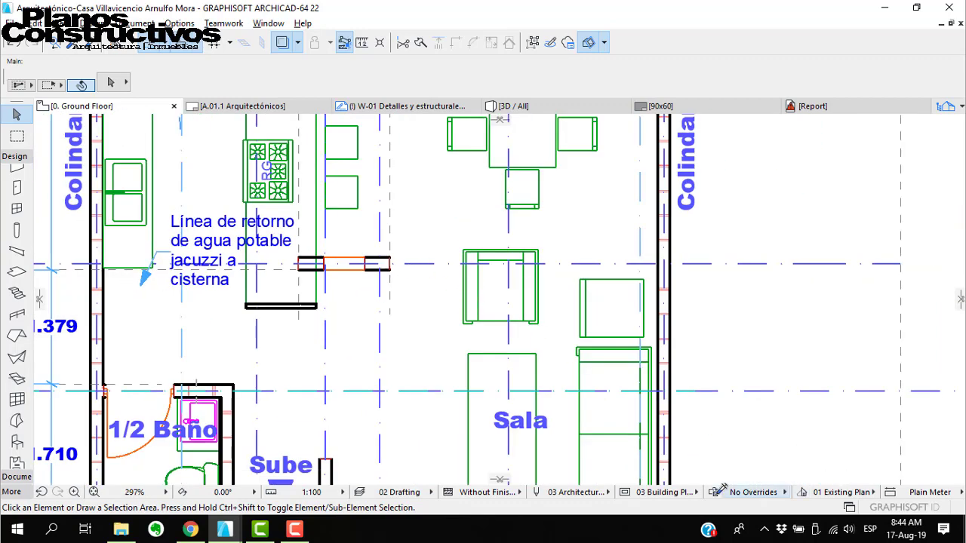
View the floor plan with the 10 Grayscale pen set, and restore the 03 Architectural 100 pen set
left_click(602, 492)
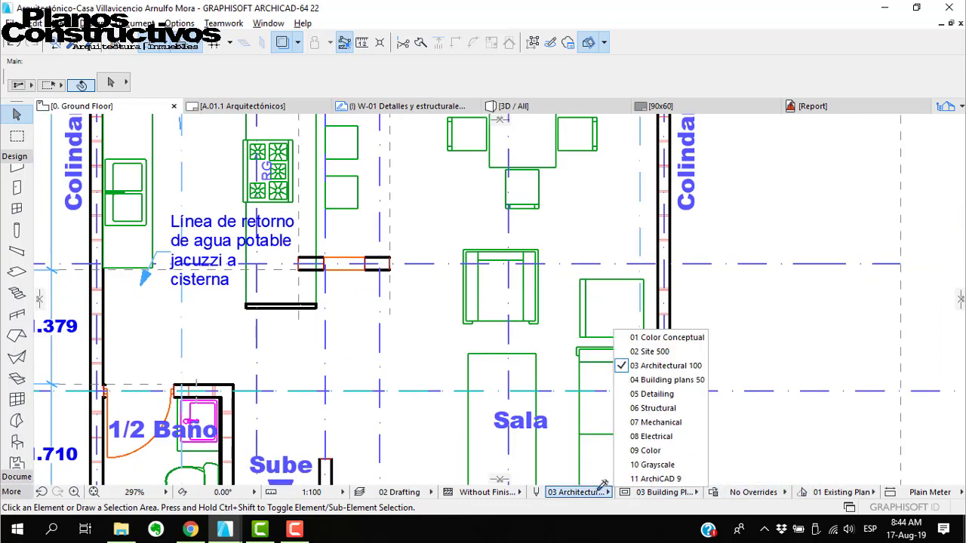
left_click(650, 465)
scroll(414, 284, "up", 4)
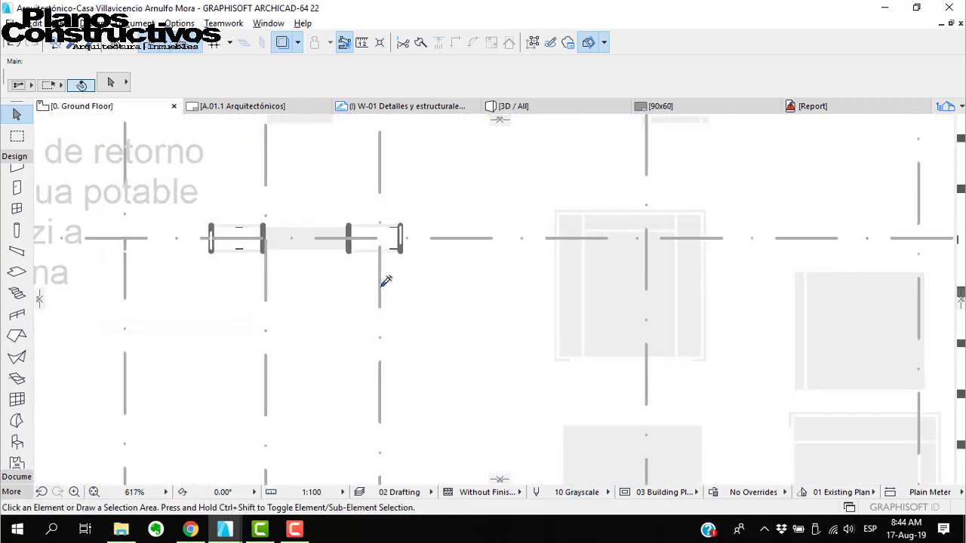
scroll(381, 243, "down", 5)
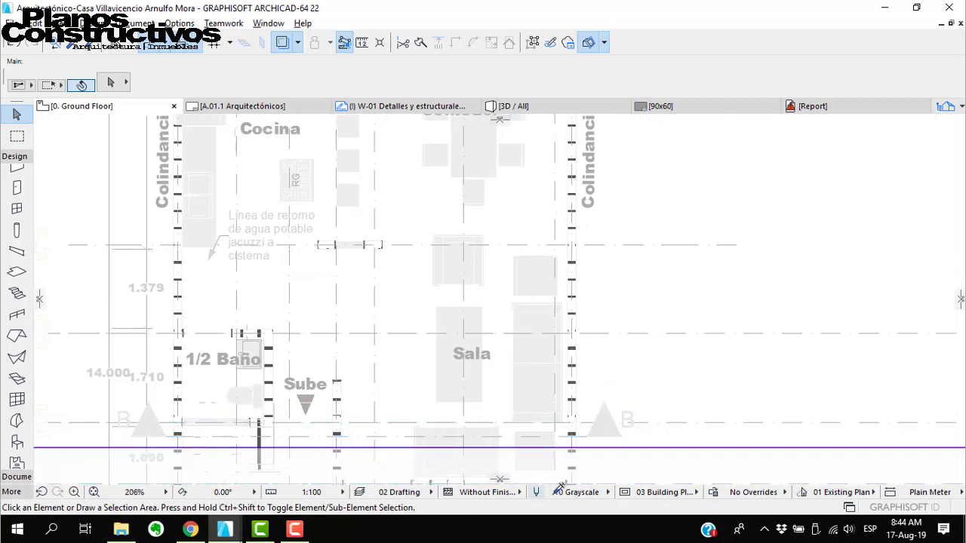
left_click(582, 492)
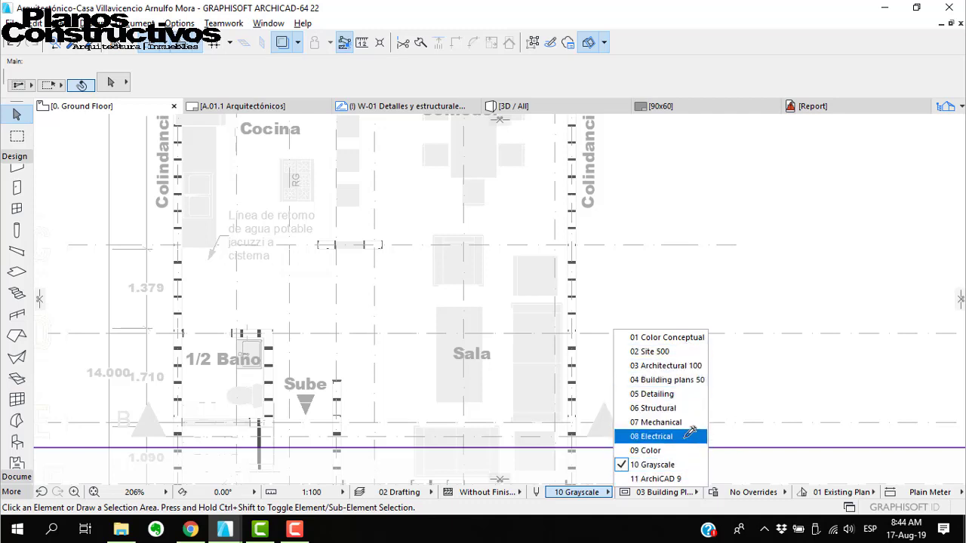
left_click(693, 364)
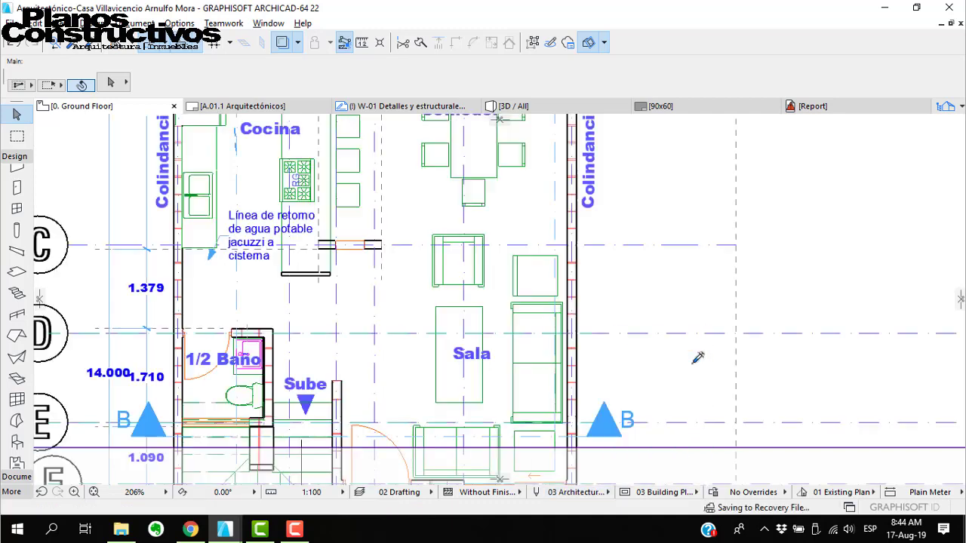
Examine the entrance door, sliding panel and walls along axis F, between the Sala and the parking area
scroll(556, 330, "down", 2)
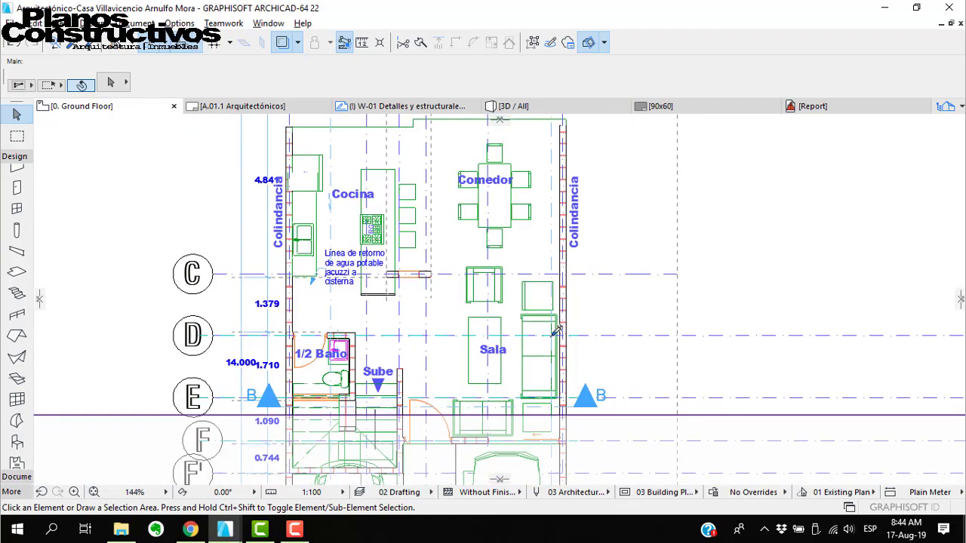
middle_click_drag(517, 386, 565, 269)
scroll(648, 295, "up", 6)
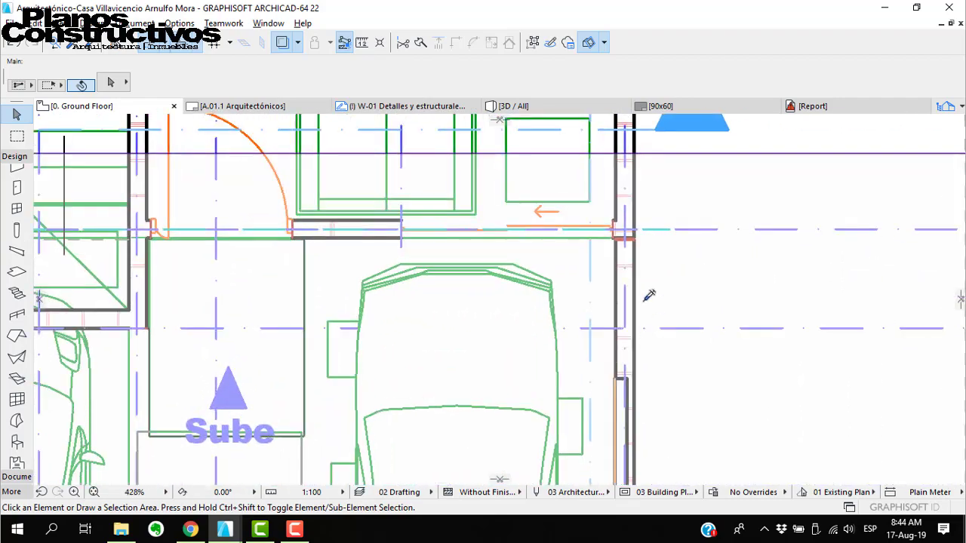
scroll(556, 264, "down", 5)
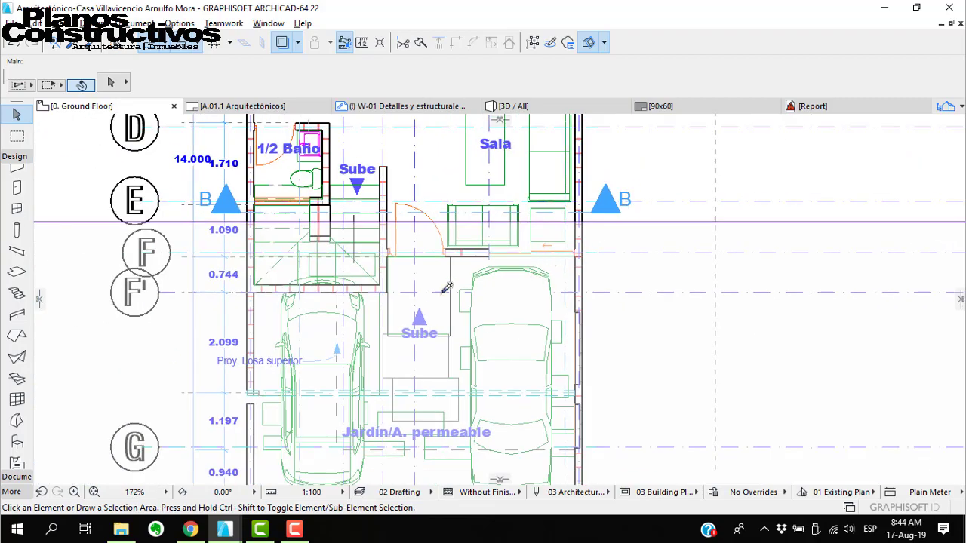
scroll(249, 302, "up", 4)
scroll(277, 303, "down", 6)
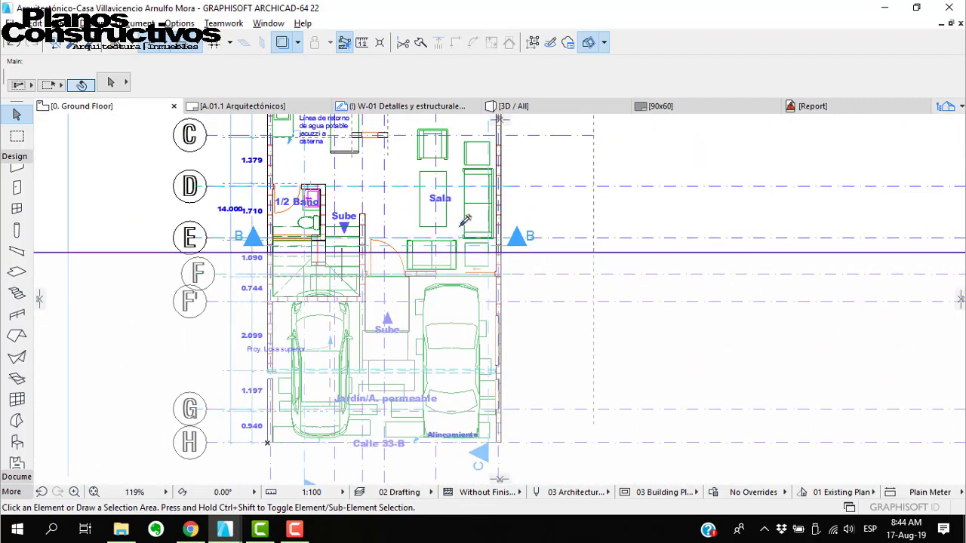
scroll(348, 200, "up", 6)
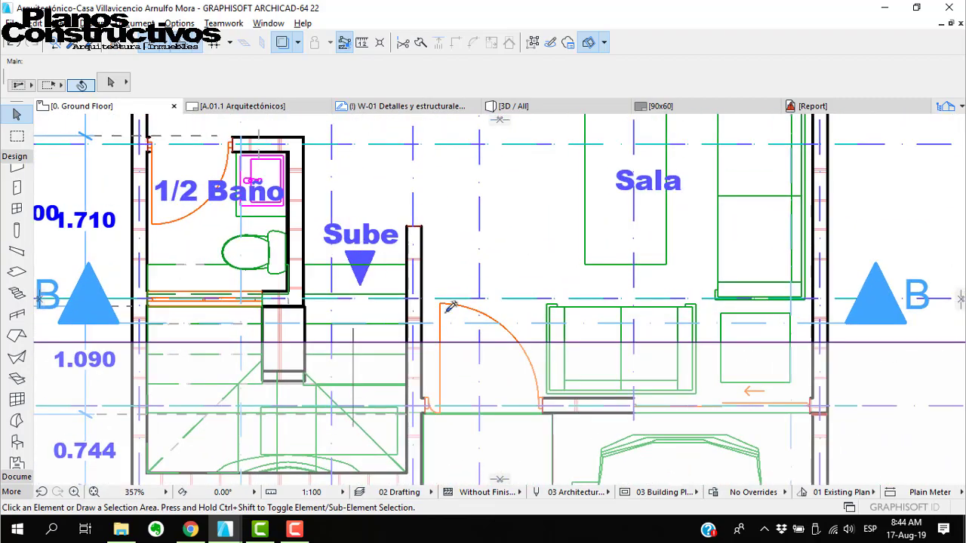
scroll(451, 306, "down", 6)
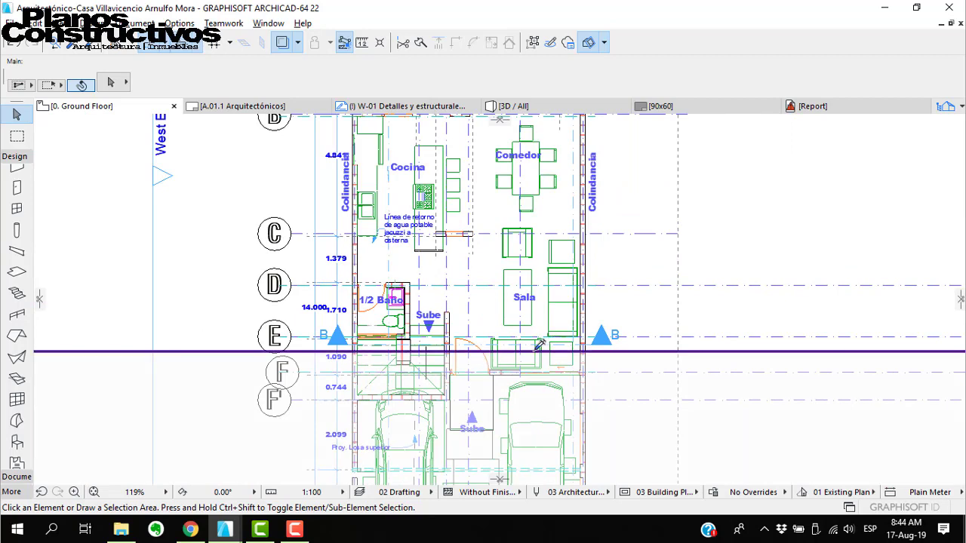
Delete all cutting planes from the model
left_click(603, 42)
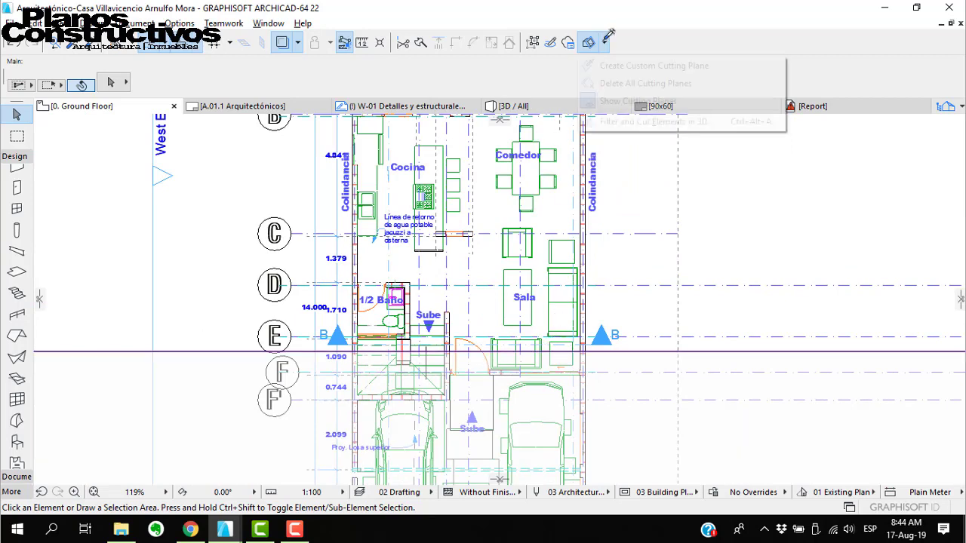
left_click(626, 82)
scroll(373, 355, "down", 7)
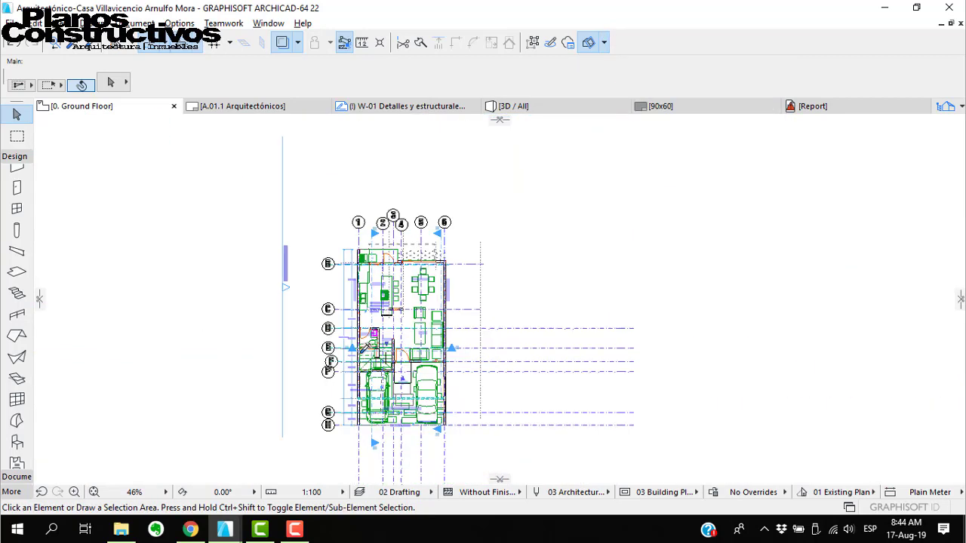
scroll(411, 400, "up", 5)
scroll(407, 402, "up", 1)
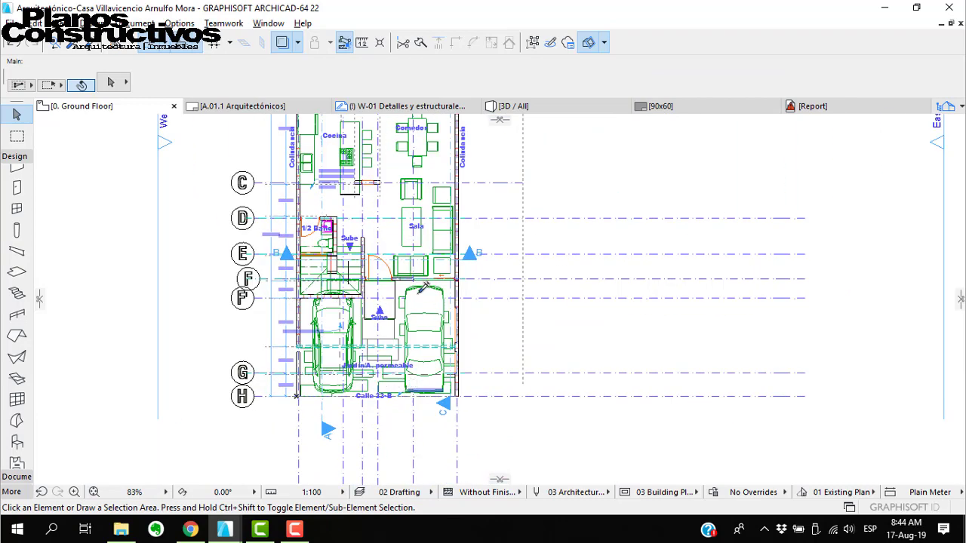
Select the dashed slab projection line around the Patio de Servicio to inspect its settings
middle_click_drag(425, 285, 470, 387)
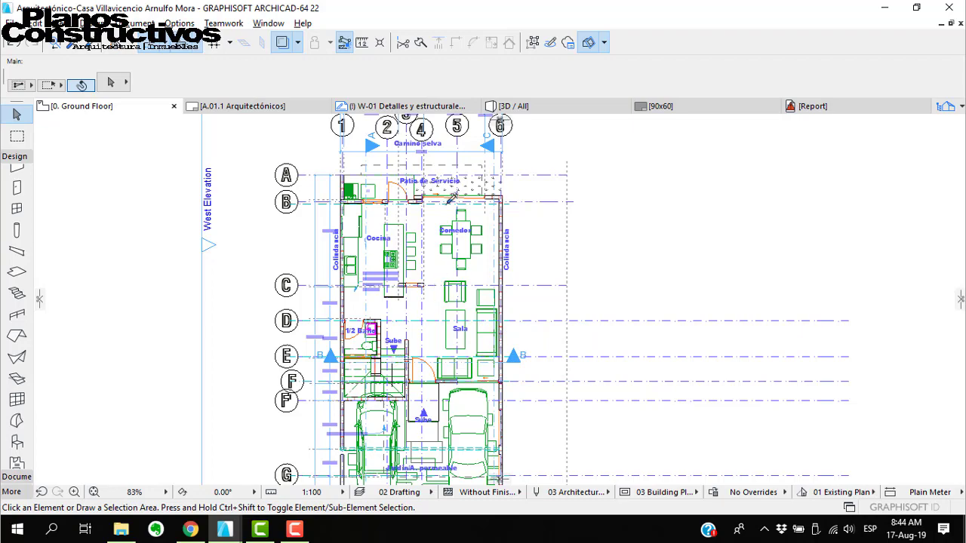
scroll(377, 154, "up", 6)
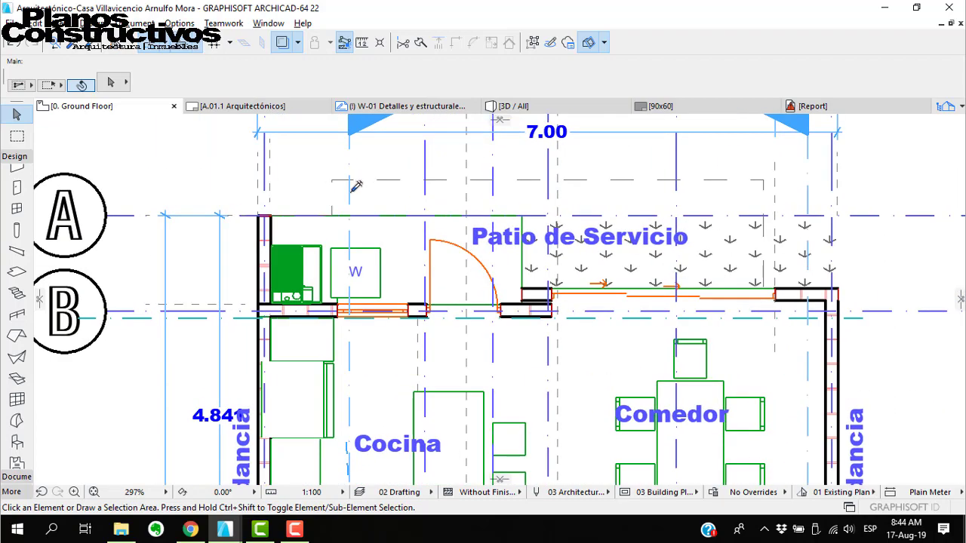
left_click(334, 180)
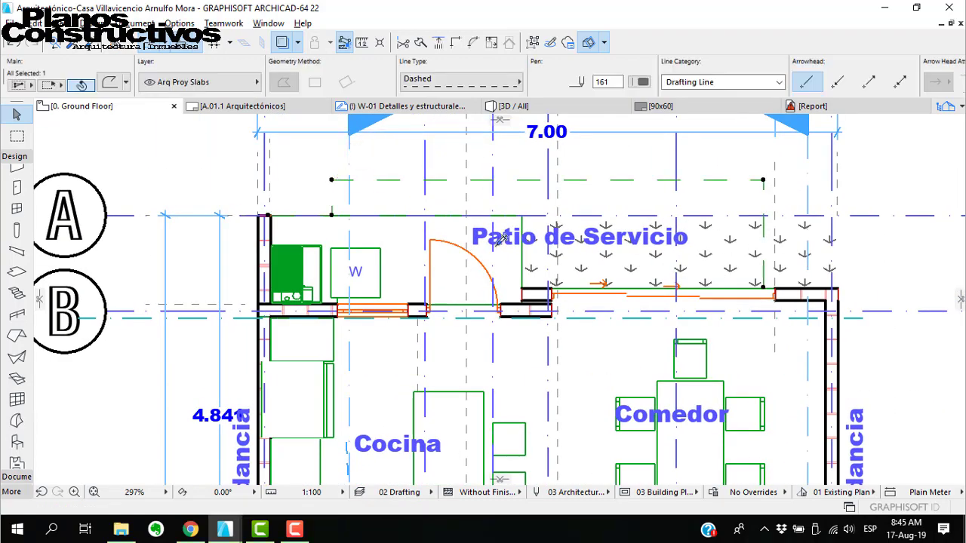
Deselect the dashed slab projection and show 1. Story as a trace reference over the Ground Floor plan
scroll(355, 189, "down", 4)
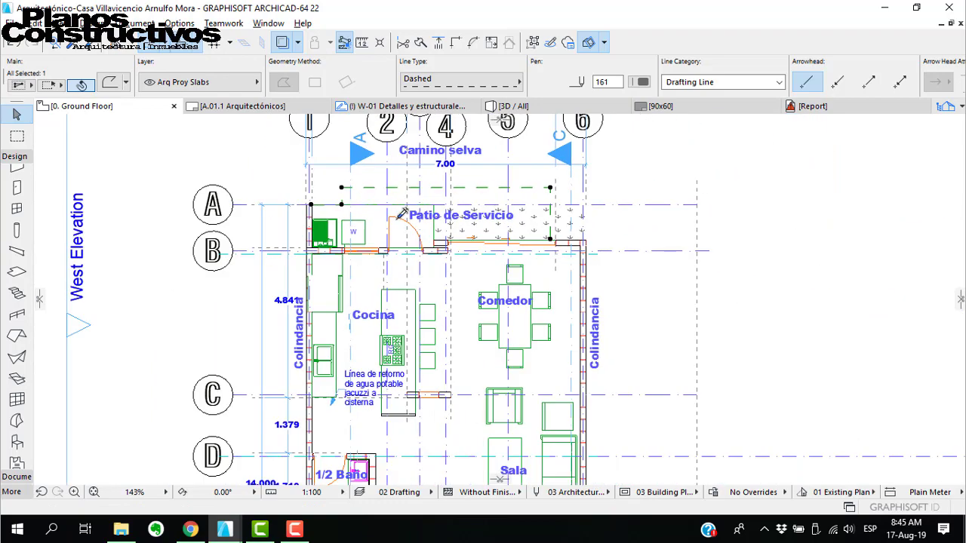
scroll(437, 208, "up", 4)
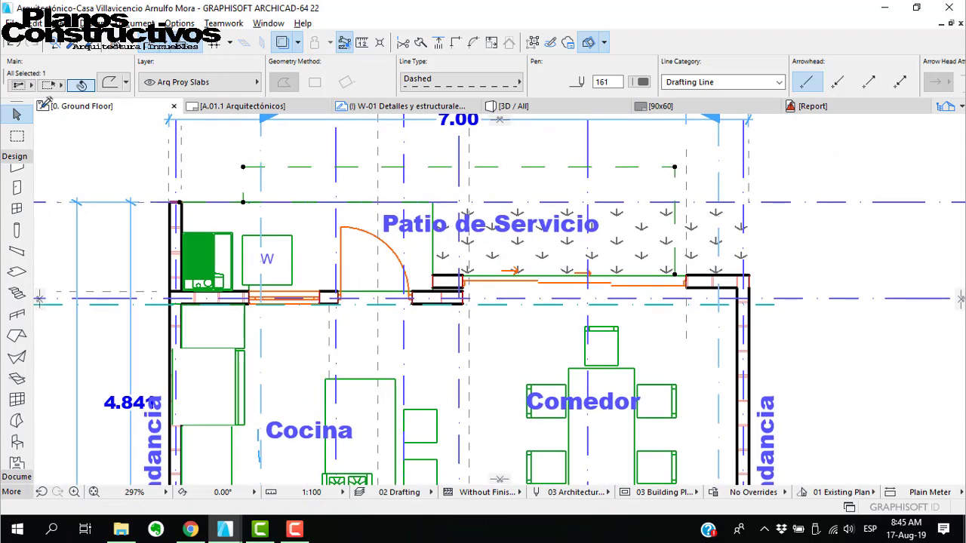
left_click(18, 113)
left_click(947, 104)
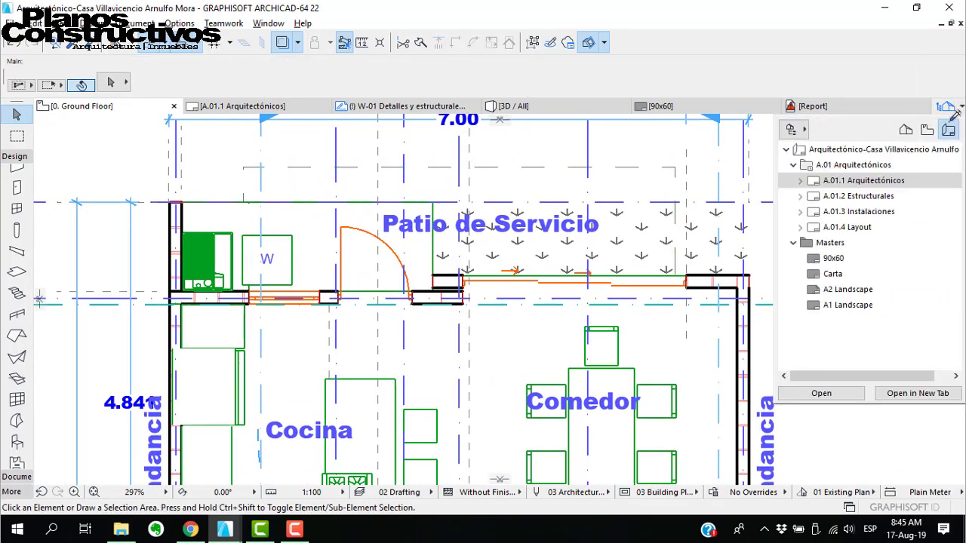
left_click(909, 134)
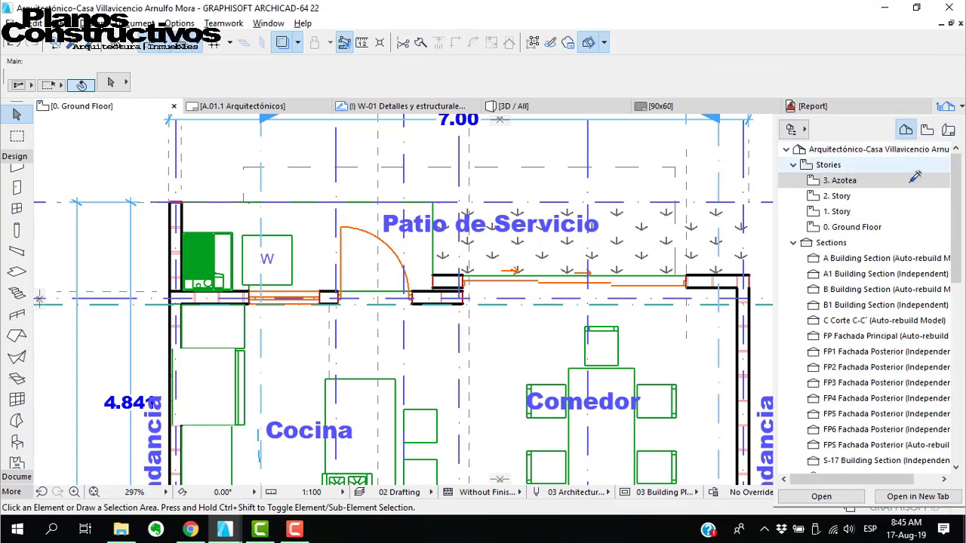
right_click(861, 199)
left_click(852, 209)
right_click(857, 212)
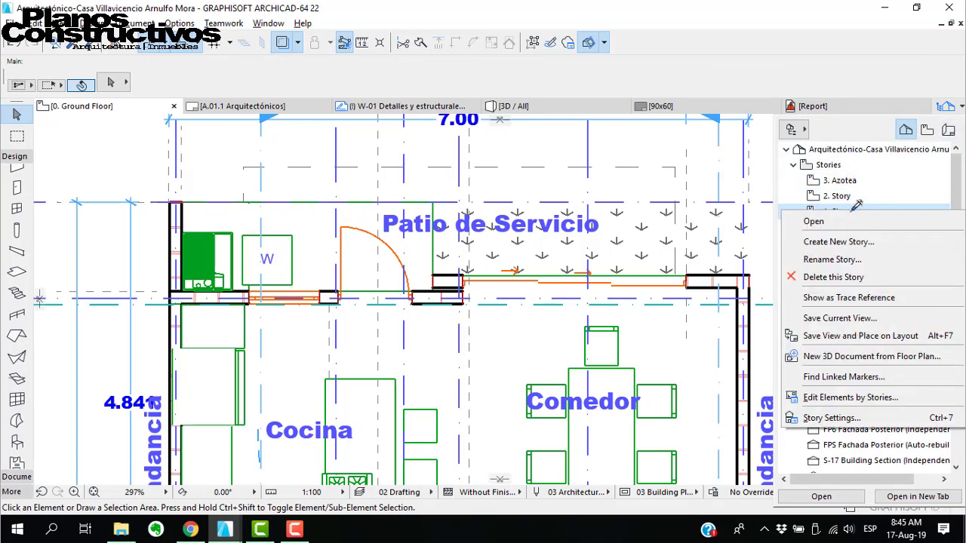
left_click(865, 298)
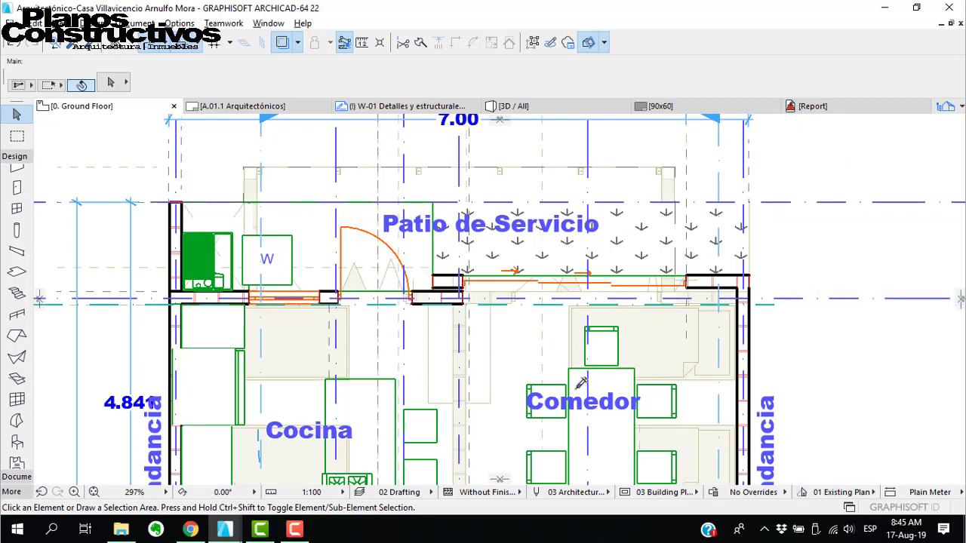
Compare the traced story with the Comedor and Patio de Servicio walls, and inspect the 1. Story plan from Terraza to the street side
scroll(578, 381, "up", 3)
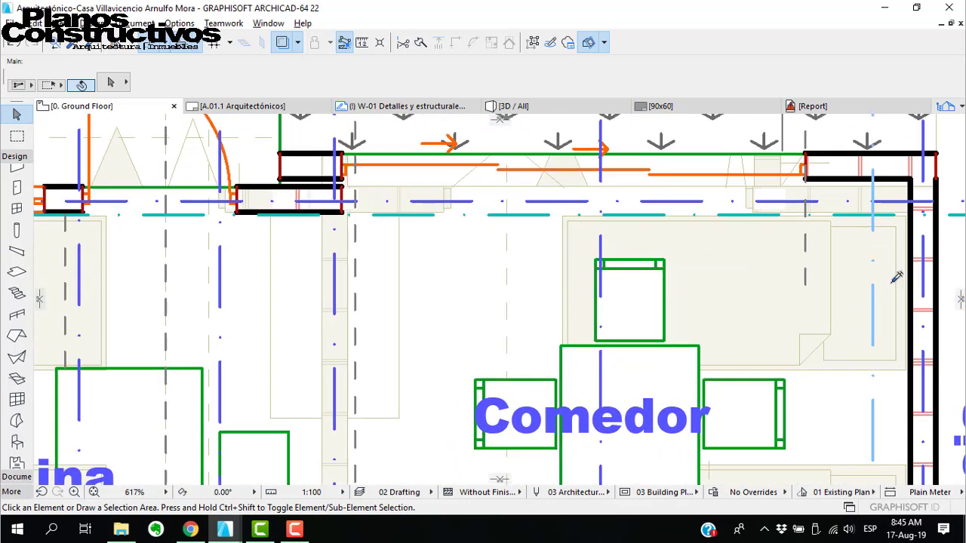
scroll(373, 276, "down", 3)
scroll(342, 243, "up", 3)
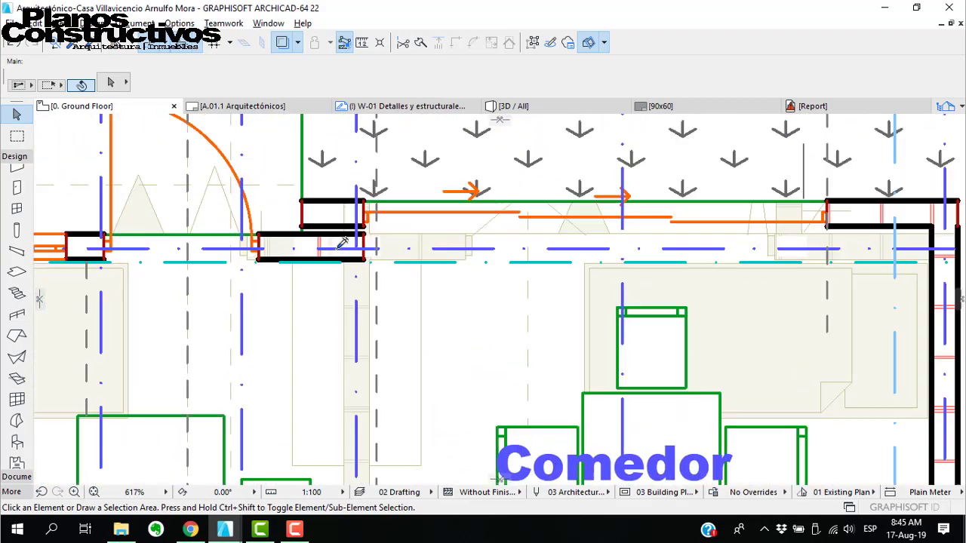
scroll(354, 238, "down", 2)
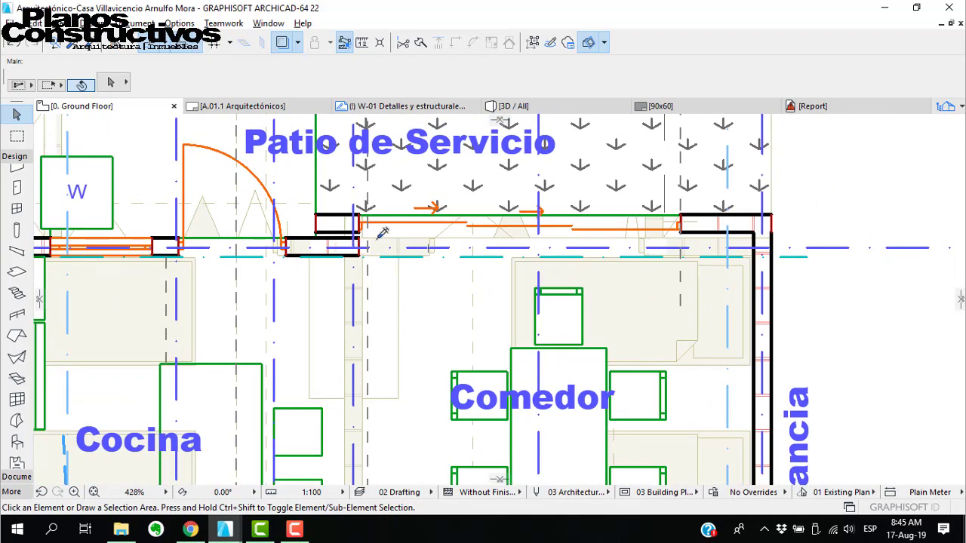
middle_click_drag(510, 271, 468, 359)
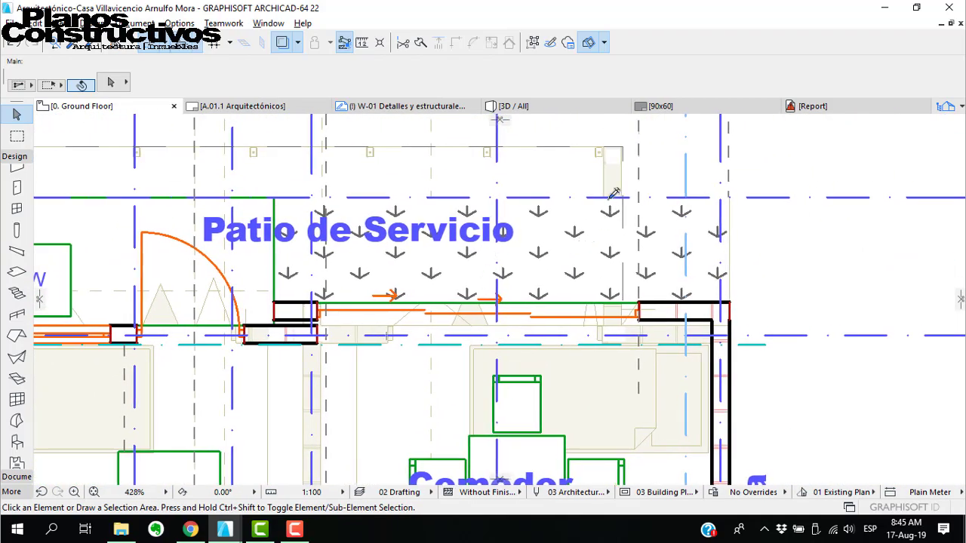
right_click(59, 104)
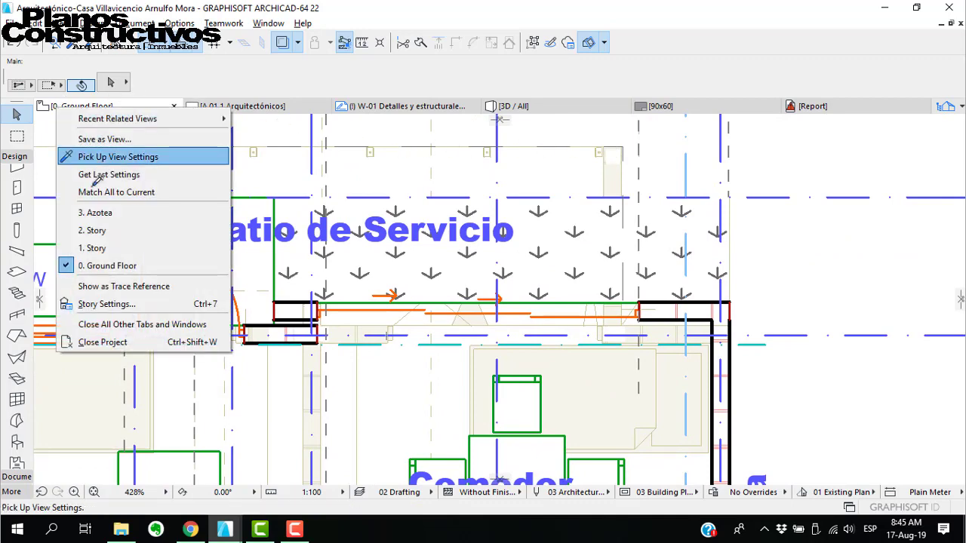
left_click(86, 246)
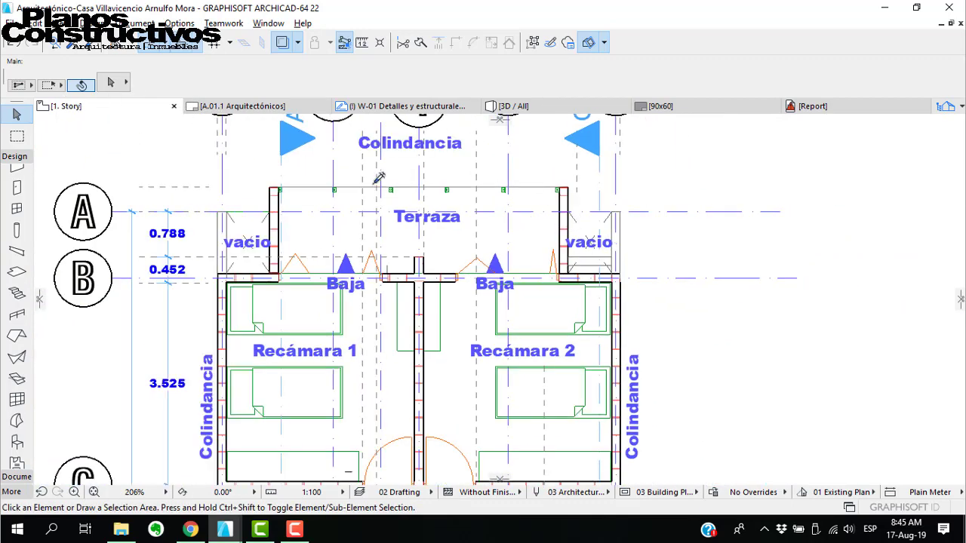
middle_click_drag(449, 296, 433, 327)
scroll(438, 221, "down", 5)
scroll(377, 160, "up", 4)
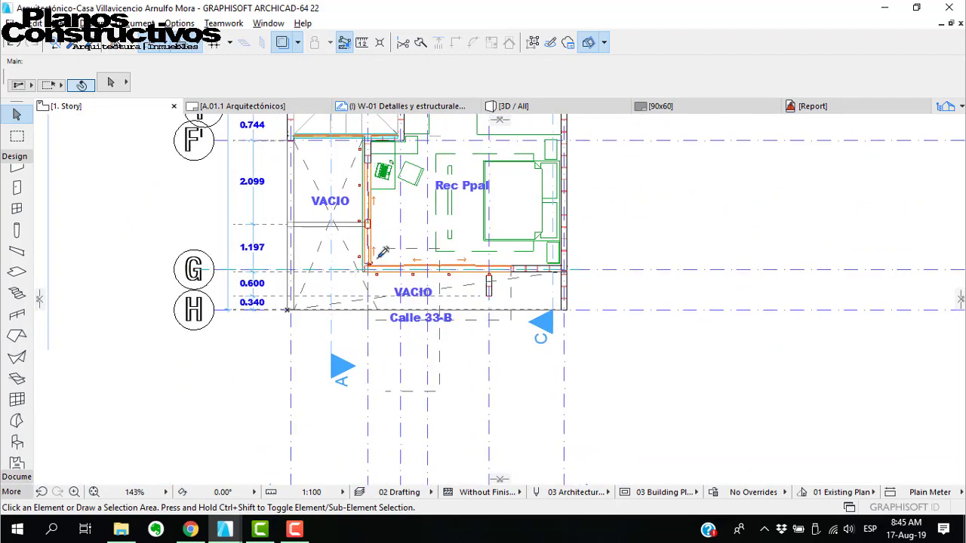
Return to the Ground Floor plan and select the "Proy. Losa superior" label and its dashed slab projection line over the parking area
right_click(117, 103)
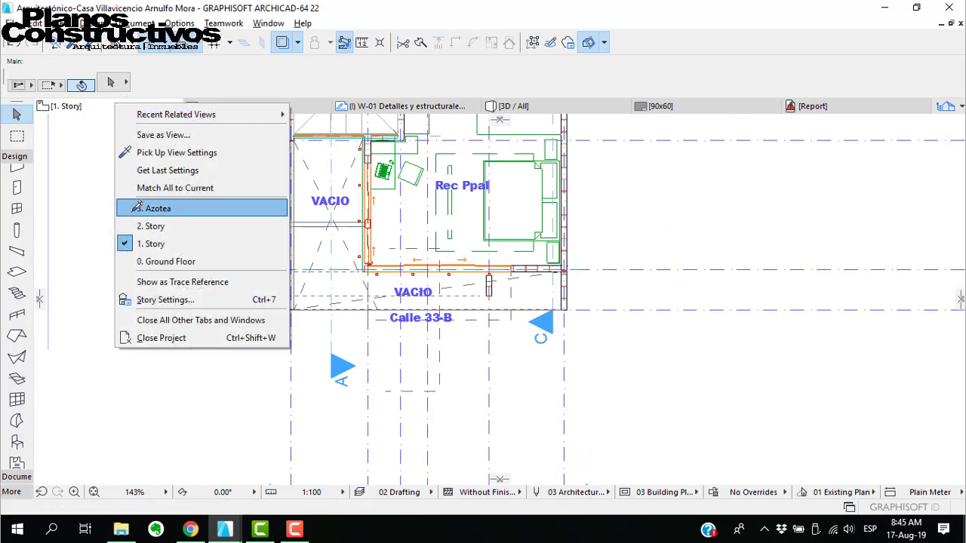
left_click(153, 258)
scroll(375, 174, "up", 3)
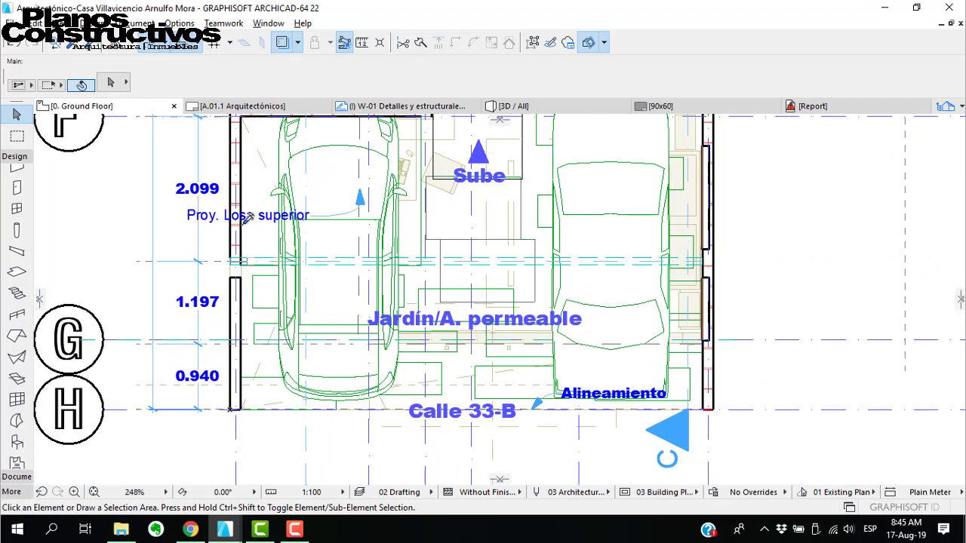
left_click(344, 211)
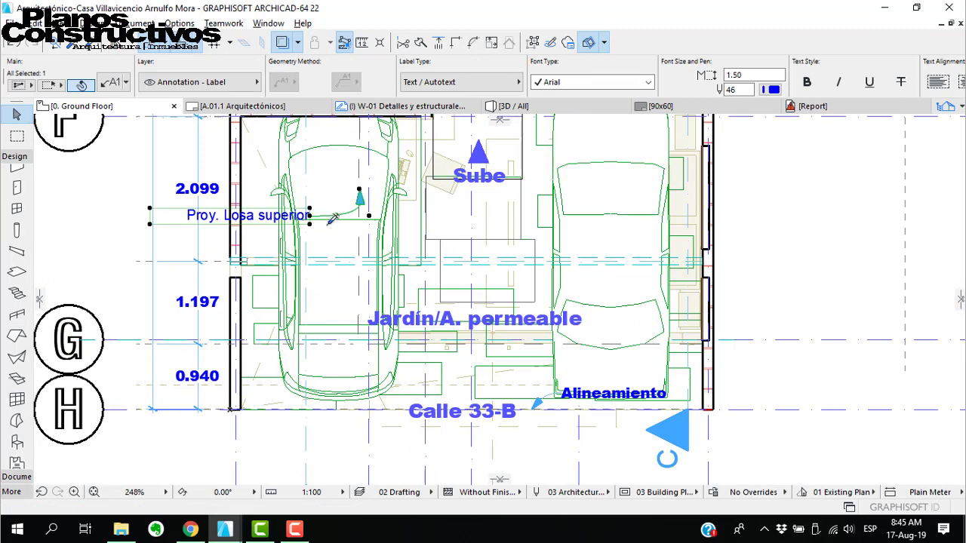
left_click(360, 241)
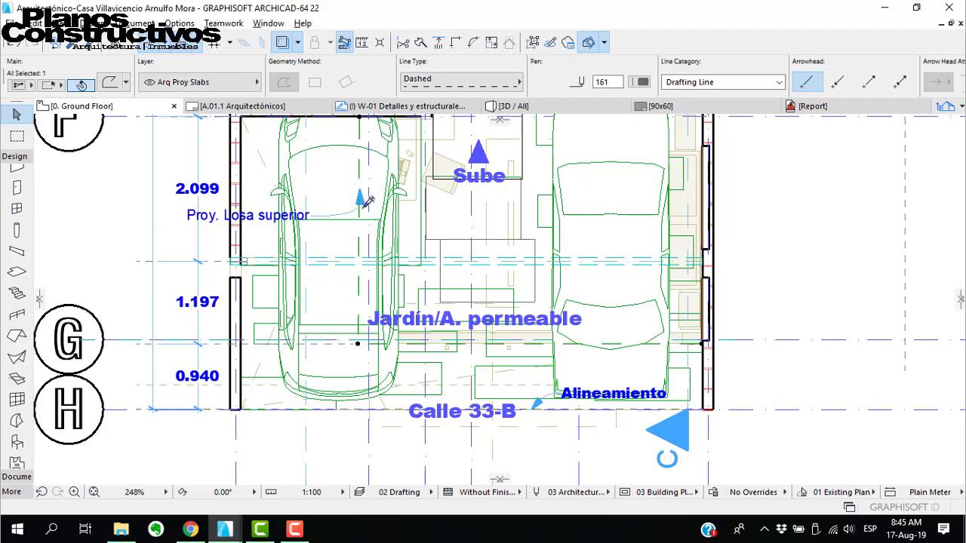
Check the selected slab projection outline against the traced terrace above Patio de Servicio, and deselect it
middle_click_drag(365, 201, 371, 328)
scroll(368, 347, "down", 5)
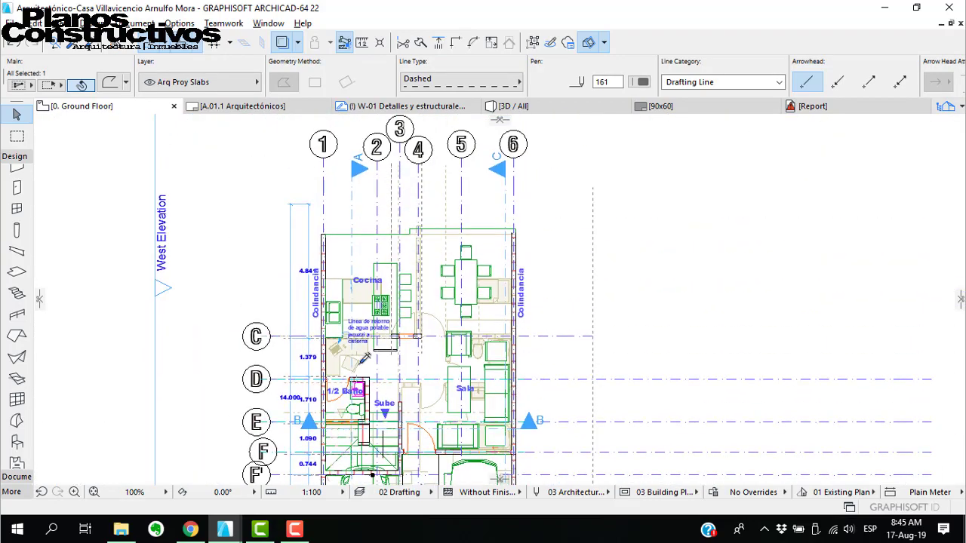
scroll(360, 292, "up", 4)
middle_click_drag(366, 151, 341, 318)
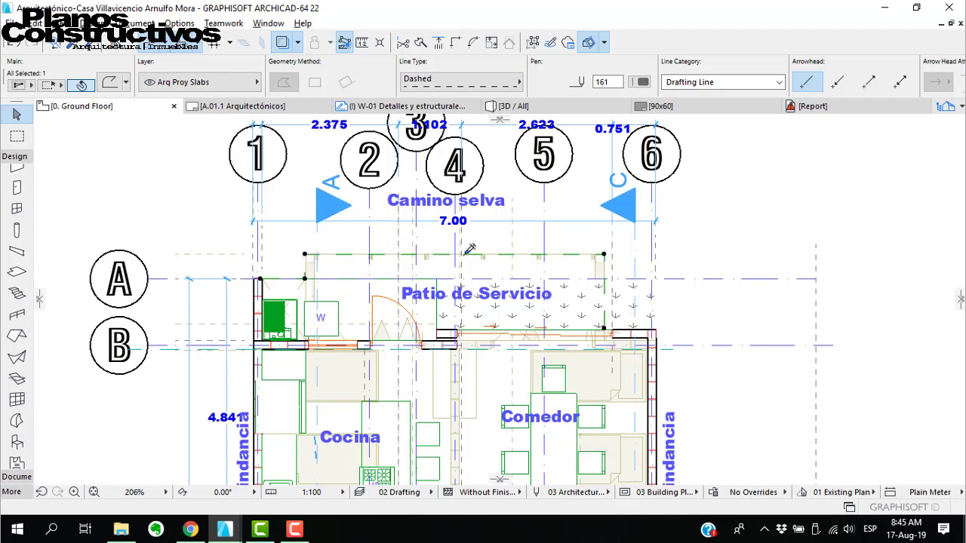
key("Escape")
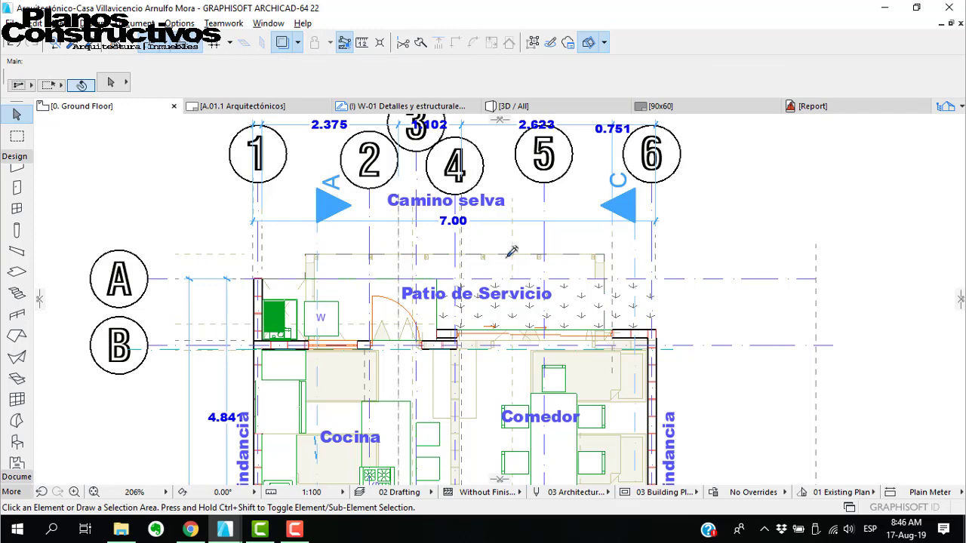
Examine the Cocina, Sala and 1/2 Baño areas of the Ground Floor plan against the traced upper story
right_click(132, 103)
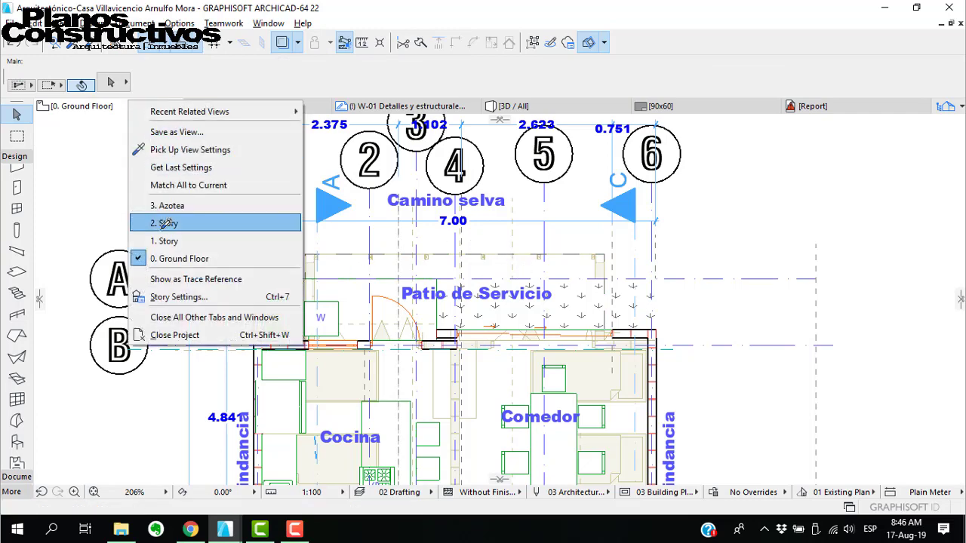
left_click(200, 245)
middle_click_drag(530, 445, 480, 253)
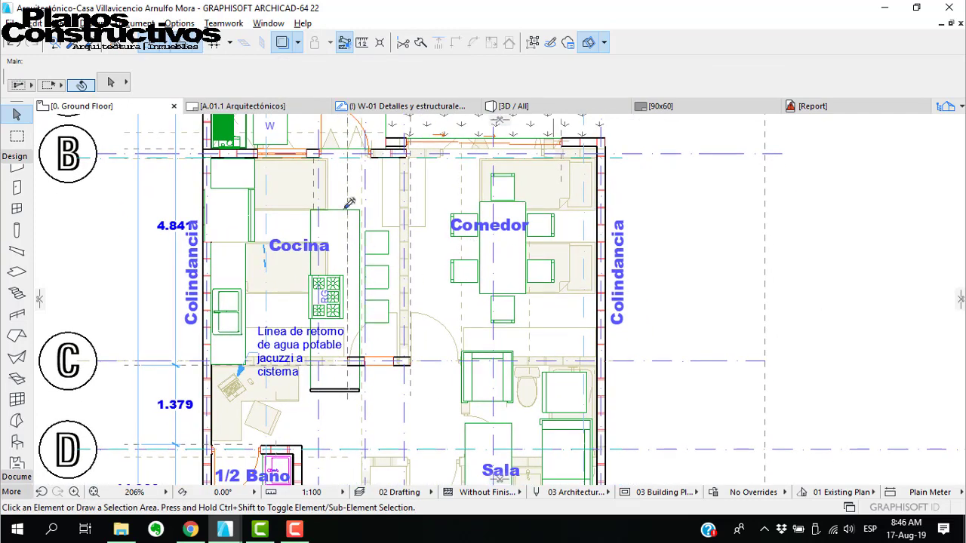
middle_click_drag(354, 442, 372, 266)
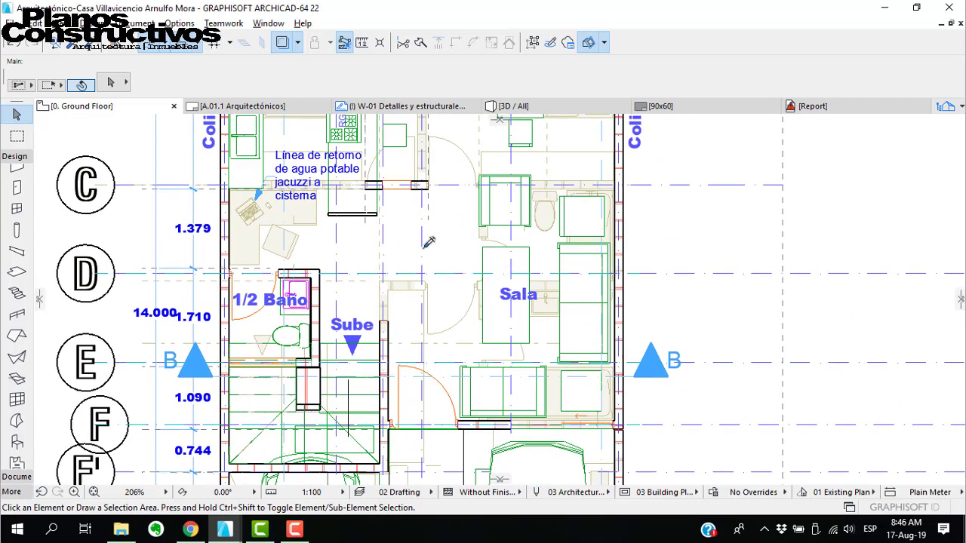
Open the 1. Story plan and inspect the two bathrooms with their "Domo Baños" skylight projections
right_click(112, 101)
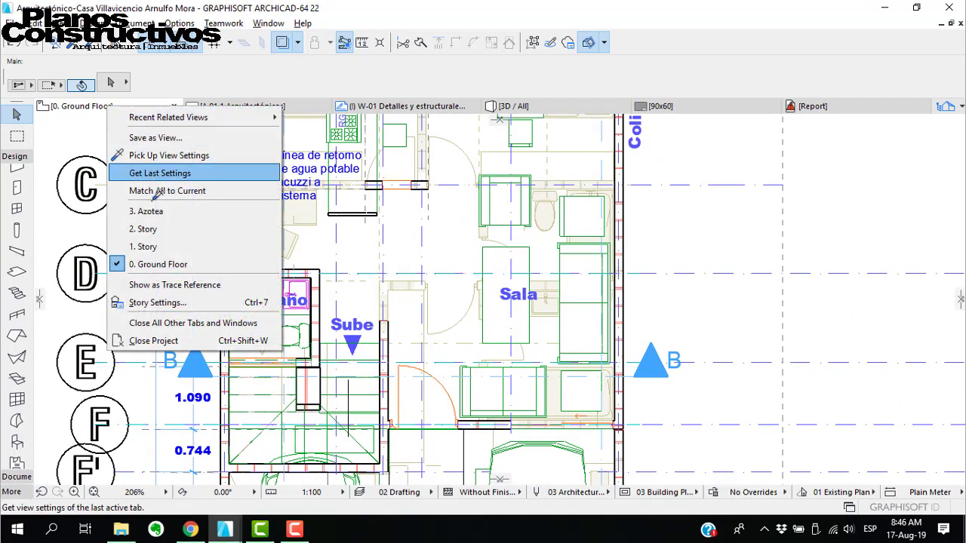
left_click(173, 246)
scroll(640, 249, "up", 5)
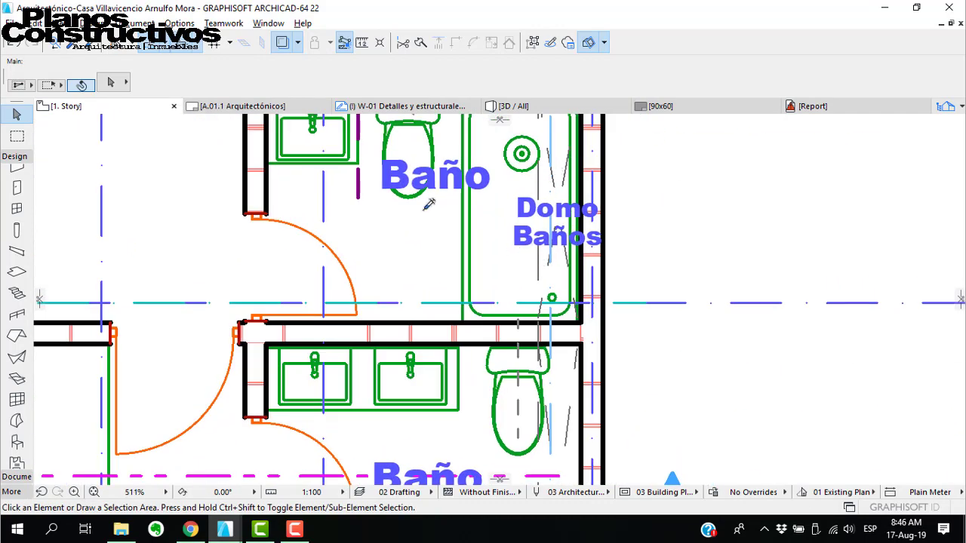
scroll(424, 209, "down", 5)
middle_click_drag(267, 365, 336, 345)
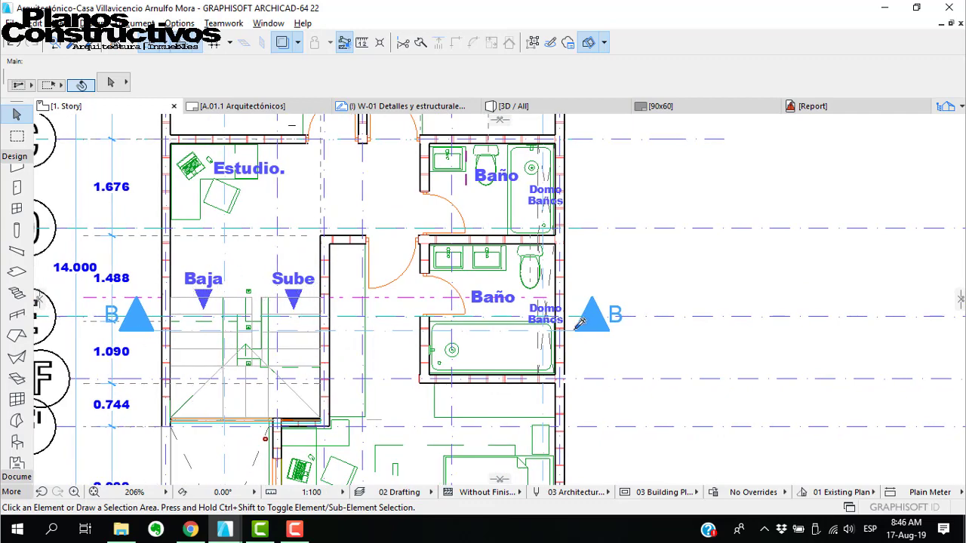
scroll(580, 323, "up", 3)
scroll(542, 314, "down", 5)
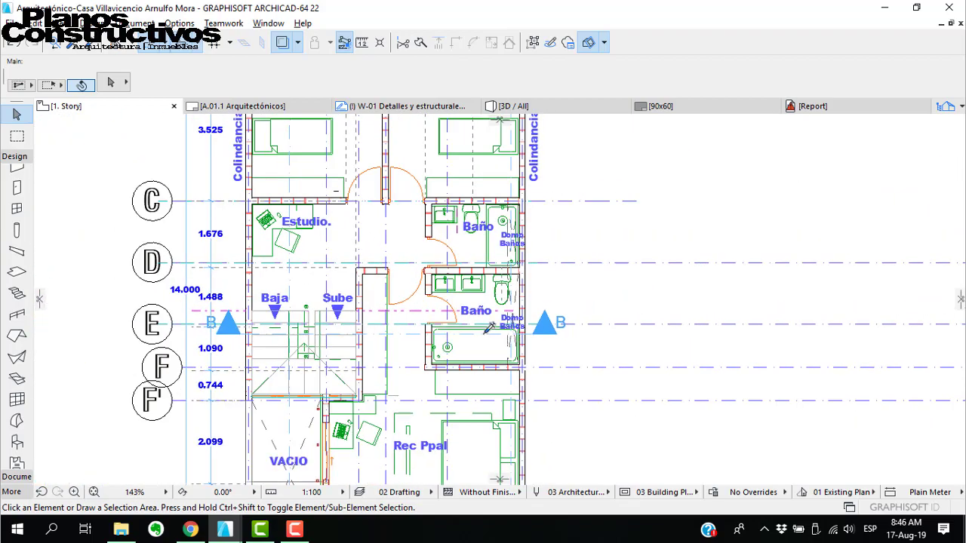
Inspect the VACIO areas and their dashed crossing lines beside Rec Ppal on the street side
scroll(446, 355, "down", 1)
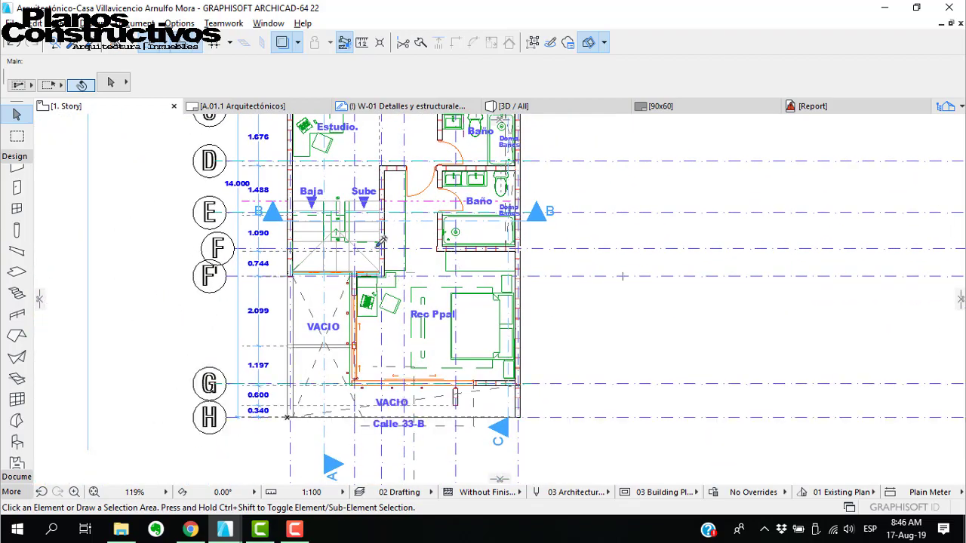
scroll(323, 353, "up", 5)
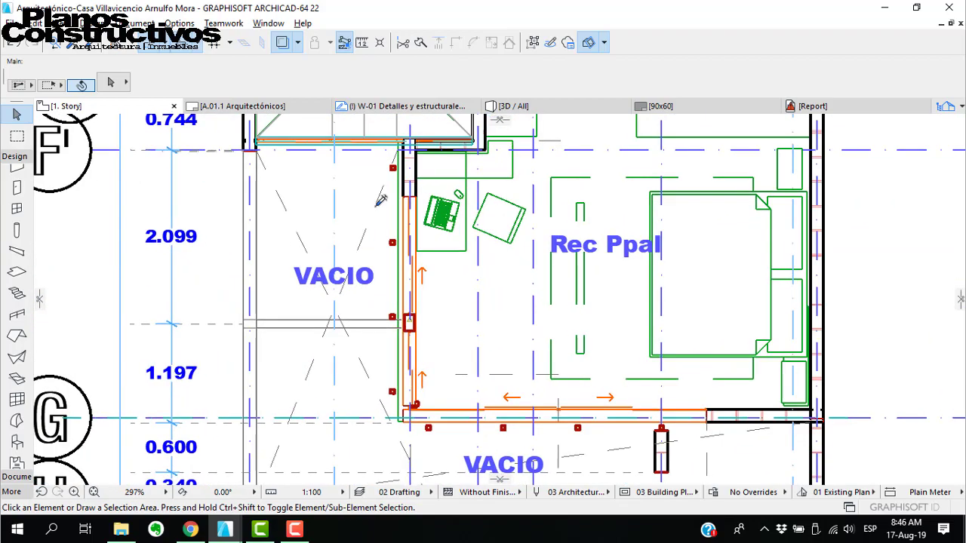
scroll(395, 154, "down", 5)
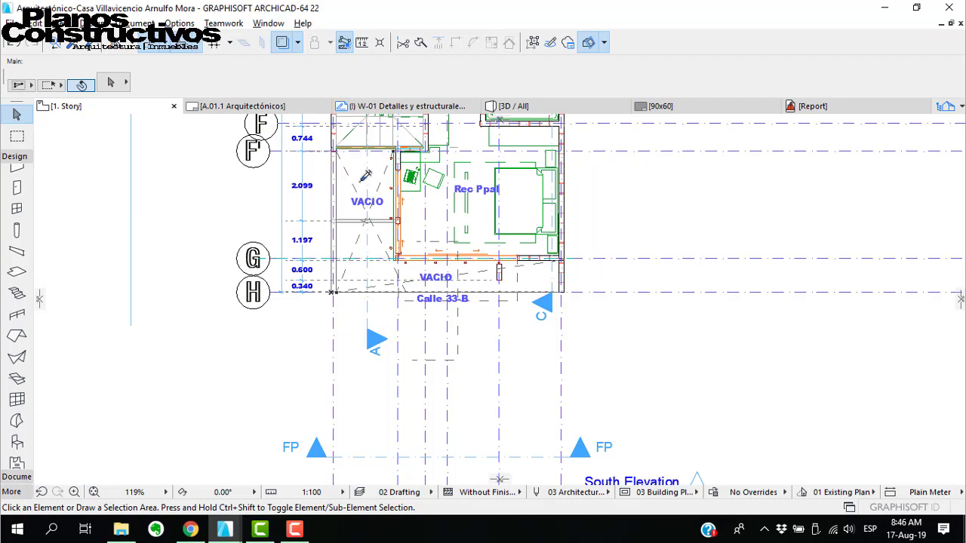
left_click_drag(346, 167, 392, 259)
key("Escape")
key("Escape")
Inspect the "vacio" areas on both sides of Terraza and their lines between axes A and B
middle_click_drag(402, 185, 384, 427)
middle_click_drag(404, 290, 384, 427)
middle_click_drag(405, 180, 422, 323)
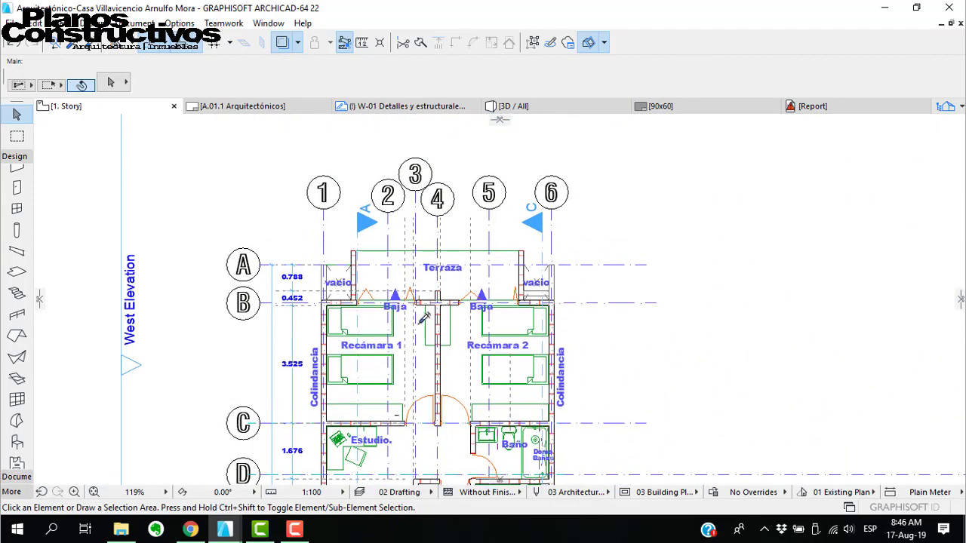
scroll(596, 281, "up", 7)
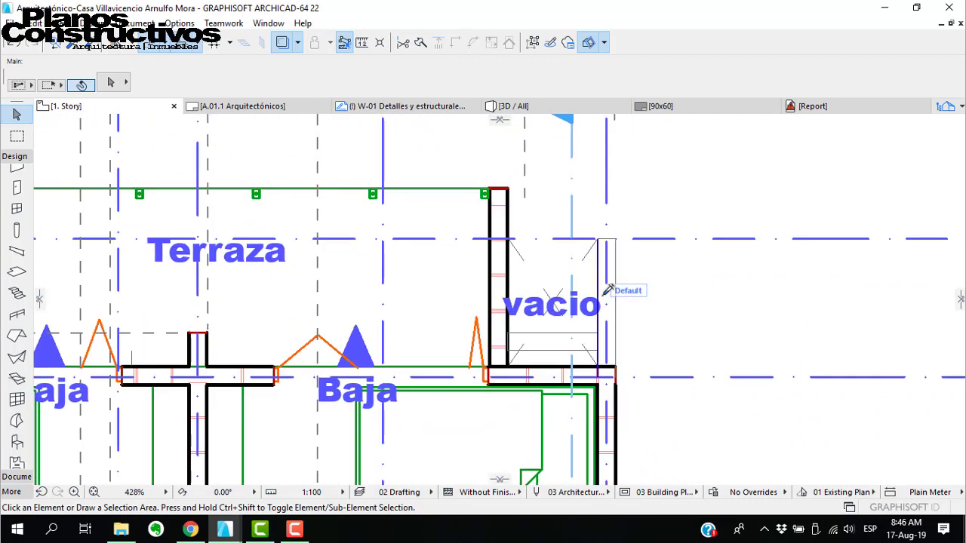
mouse_move(596, 241)
left_mouse_down()
mouse_move(570, 284)
mouse_move(594, 352)
left_mouse_up()
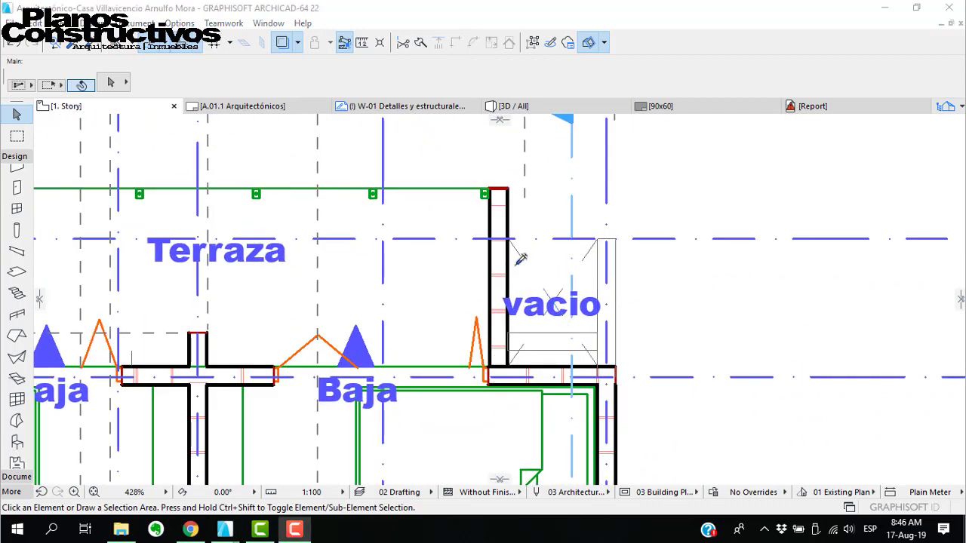
scroll(638, 312, "down", 5)
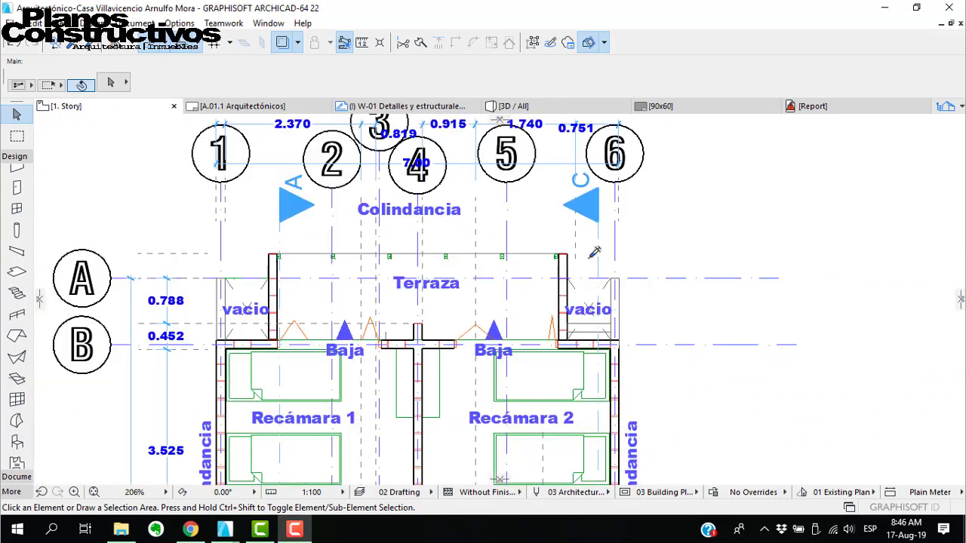
scroll(249, 303, "down", 7)
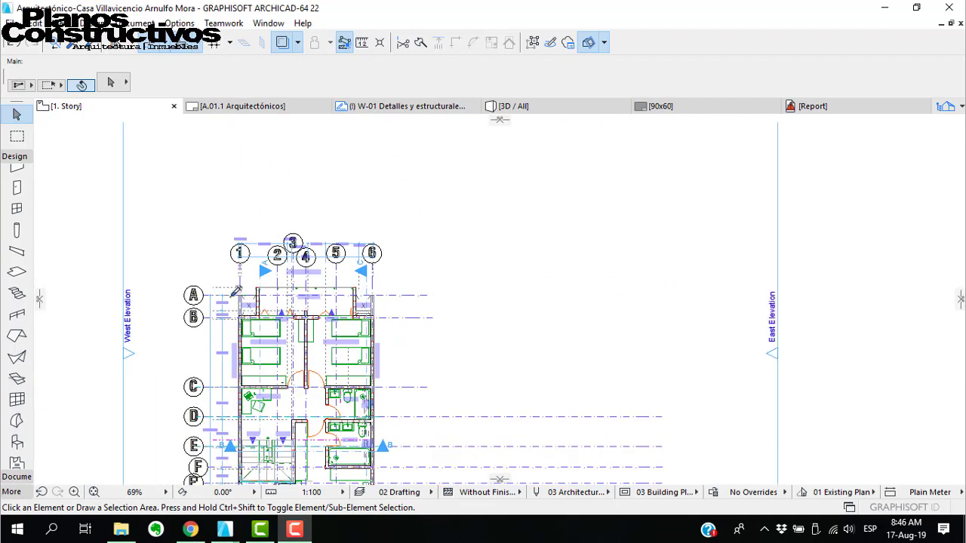
Switch to the Veracruz house project and compare the void areas across its Planta Baja, Planta alta and Azotea plans
mouse_move(225, 529)
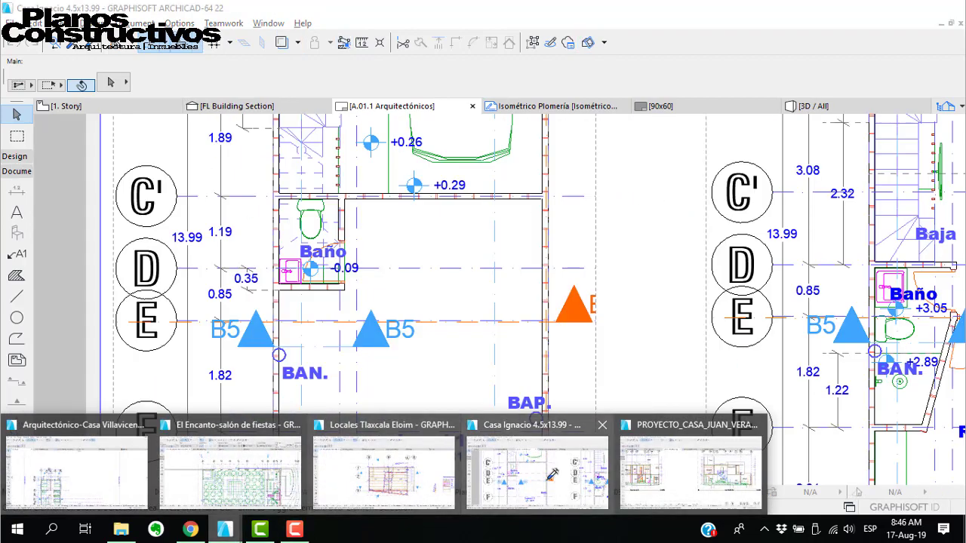
left_click(683, 471)
scroll(463, 370, "down", 4)
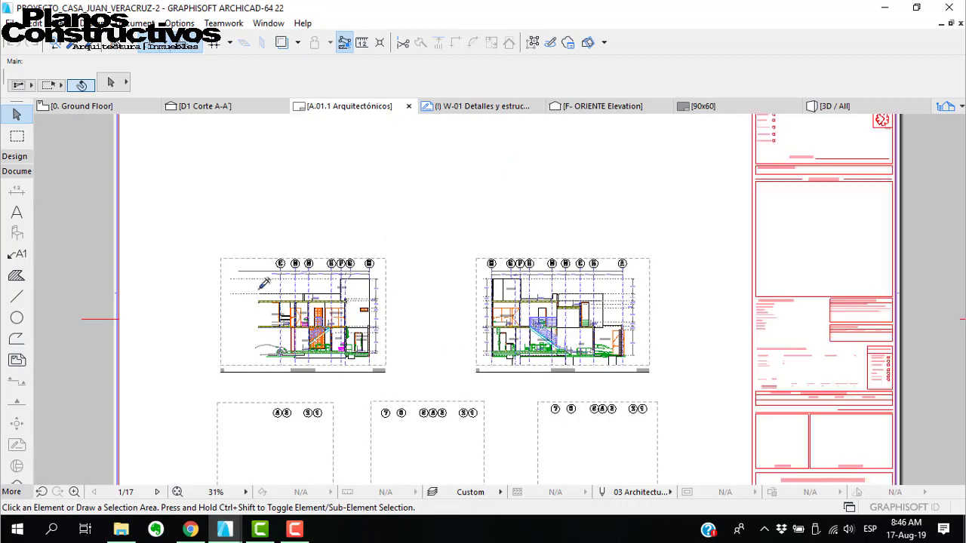
scroll(286, 215, "up", 5)
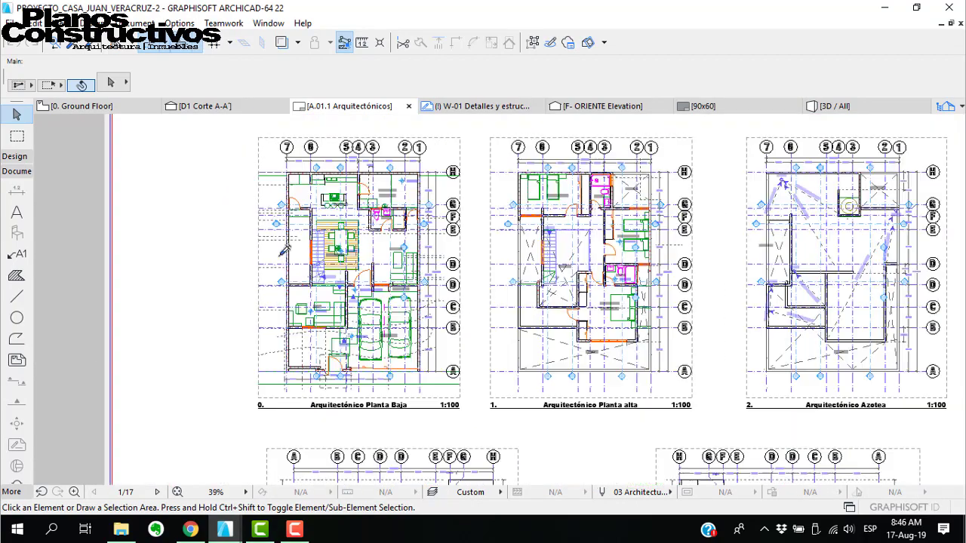
scroll(342, 250, "up", 2)
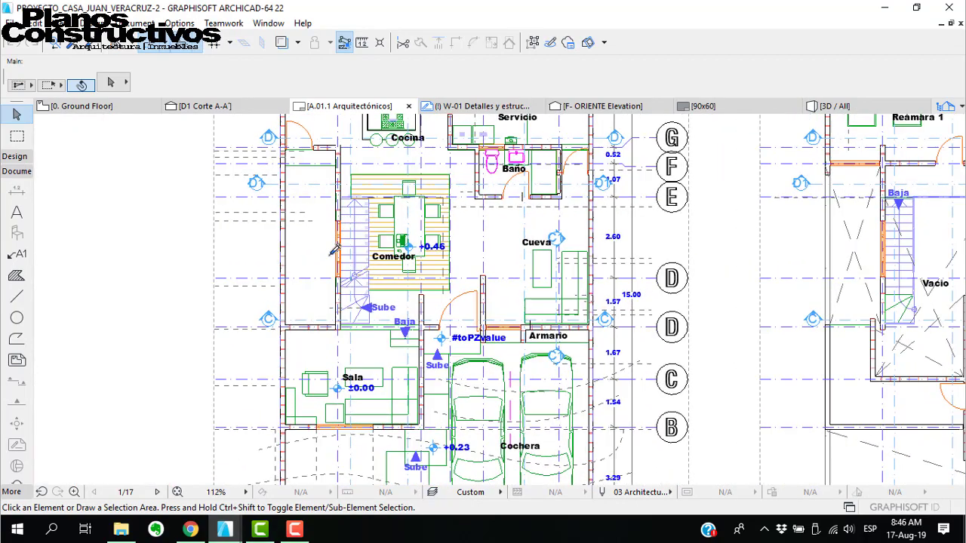
middle_click_drag(792, 295, 318, 327)
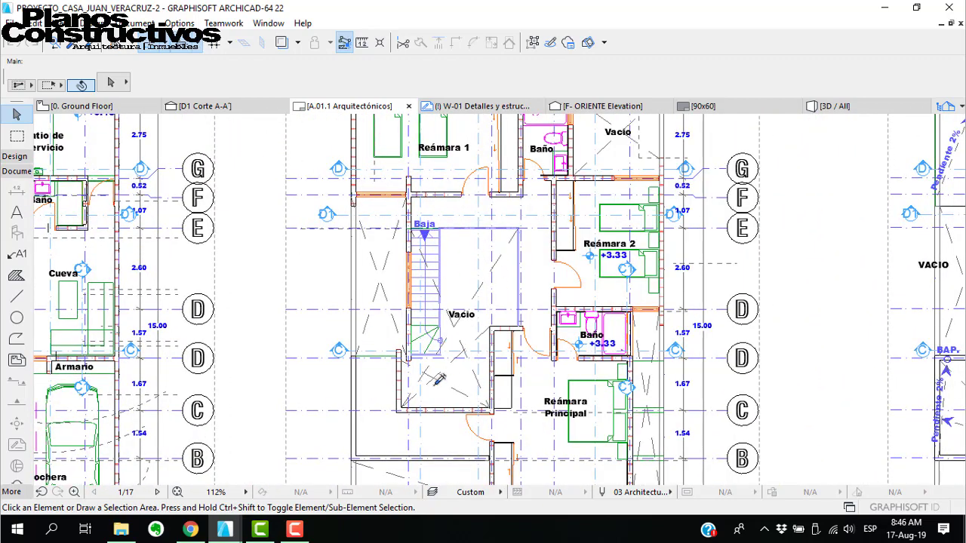
middle_click_drag(672, 290, 265, 287)
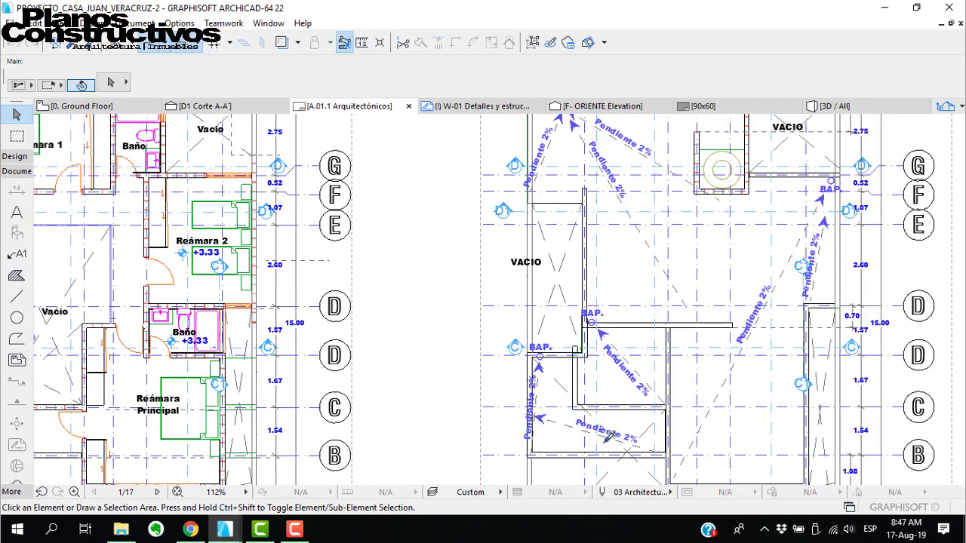
middle_click_drag(608, 438, 487, 226)
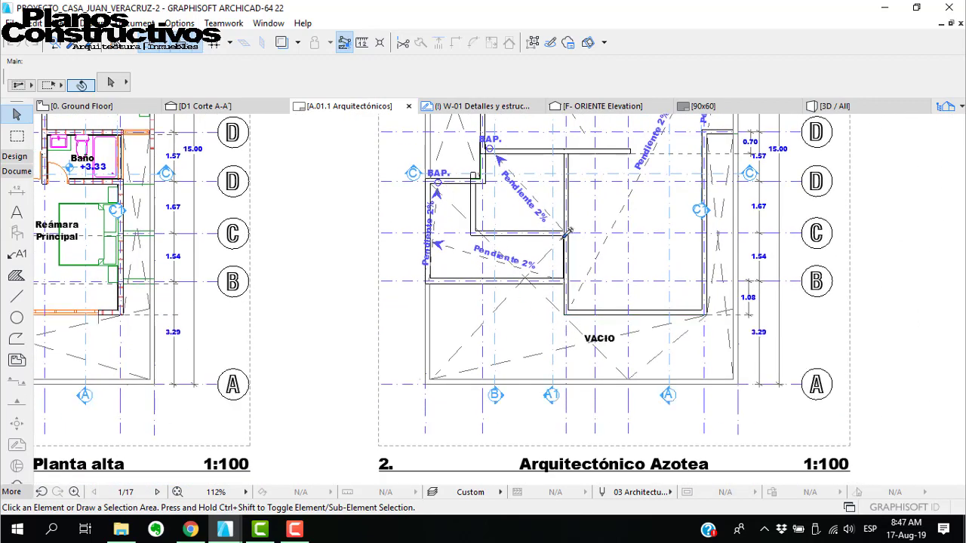
Mark the roof slab's outline freehand around the voids on the Arquitectónico Azotea plan, and clear the marks
scroll(492, 324, "down", 5)
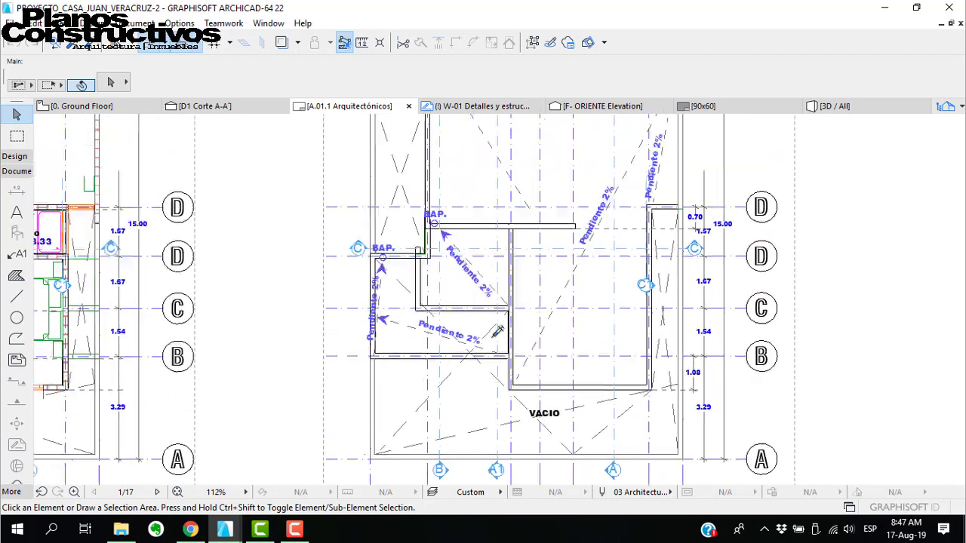
left_click(491, 324)
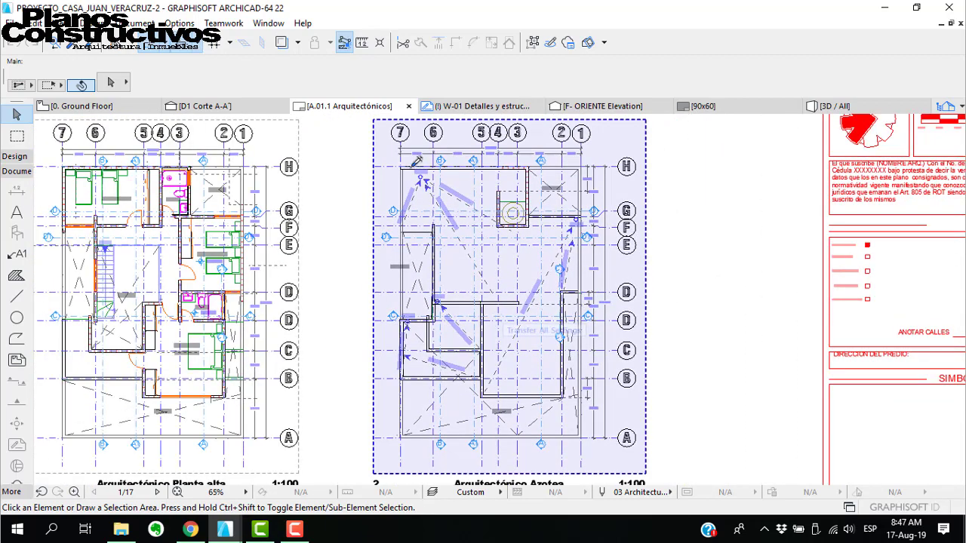
mouse_move(397, 178)
left_mouse_down()
mouse_move(389, 219)
mouse_move(445, 233)
mouse_move(457, 305)
mouse_move(508, 302)
mouse_move(499, 365)
left_mouse_up()
mouse_move(436, 226)
left_mouse_down()
mouse_move(430, 339)
mouse_move(480, 351)
mouse_move(538, 391)
mouse_move(563, 280)
mouse_move(528, 219)
mouse_move(526, 171)
mouse_move(424, 167)
left_mouse_up()
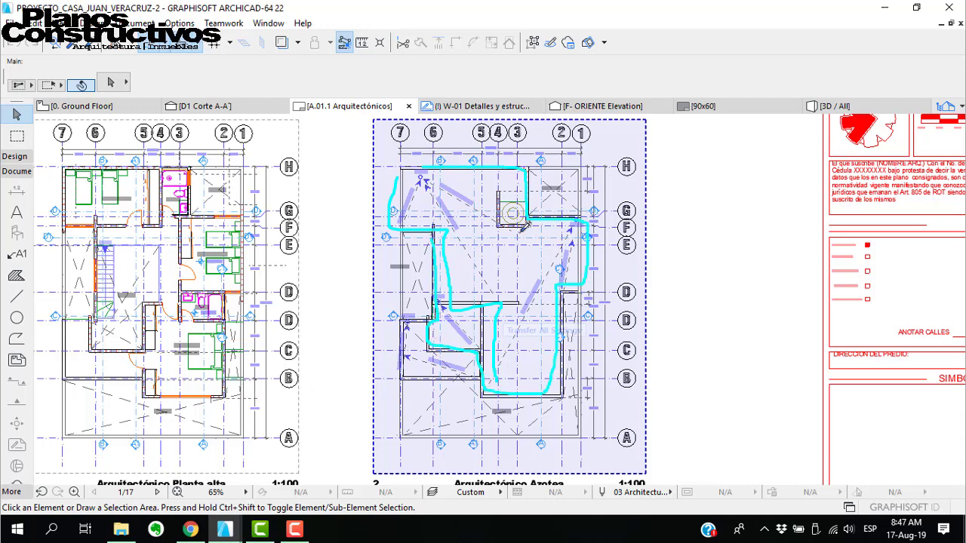
key("Escape")
Look over the plans, sections and elevations arranged on the A.01.1 Arquitectónicos layout
scroll(348, 260, "down", 5)
scroll(592, 268, "up", 2)
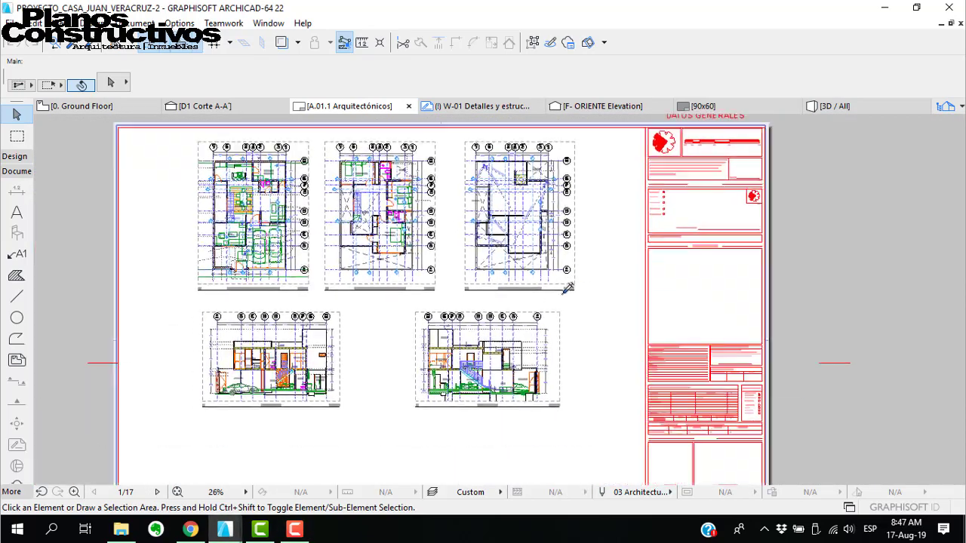
scroll(248, 311, "up", 3)
scroll(345, 251, "down", 3)
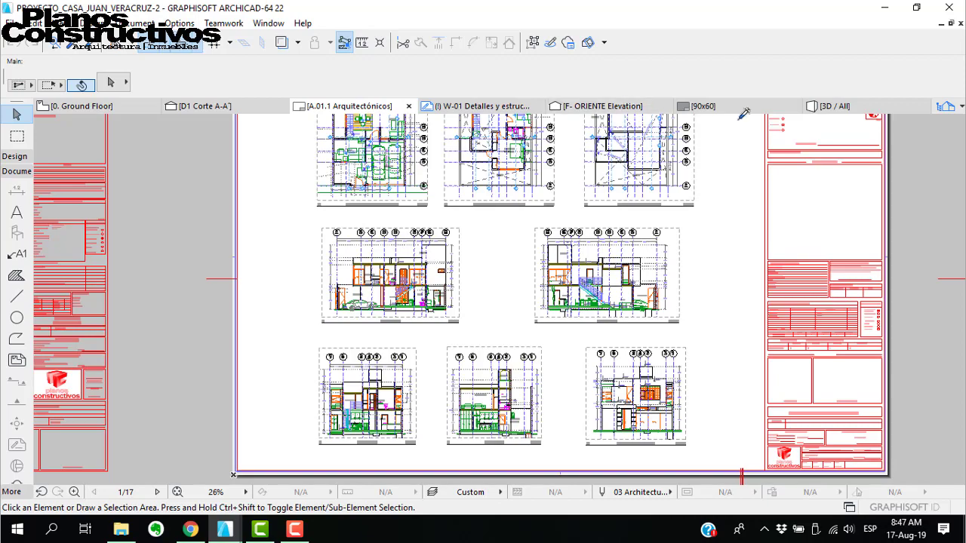
Open the 3D model and fly from the stair hall out to the front facade, upper terrace and brick volume
left_click(828, 106)
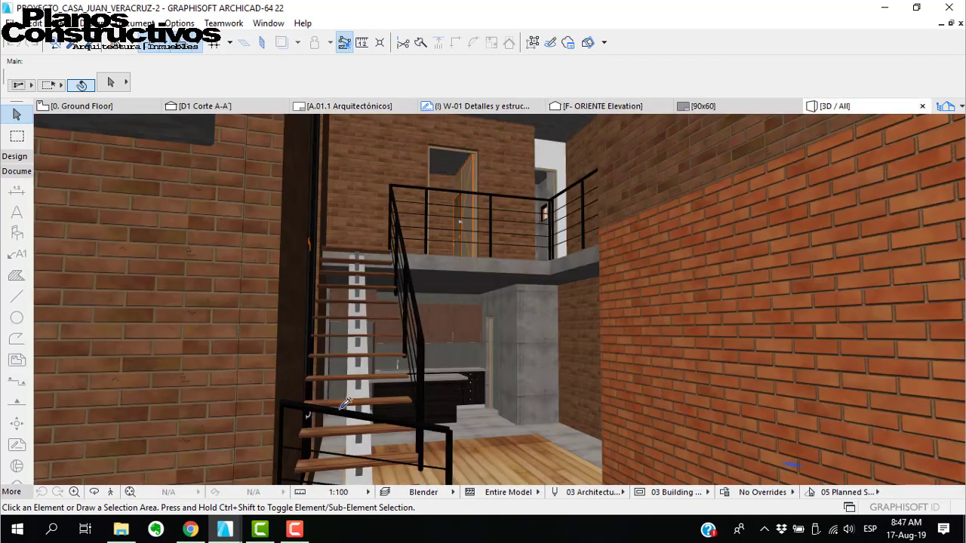
left_click(110, 491)
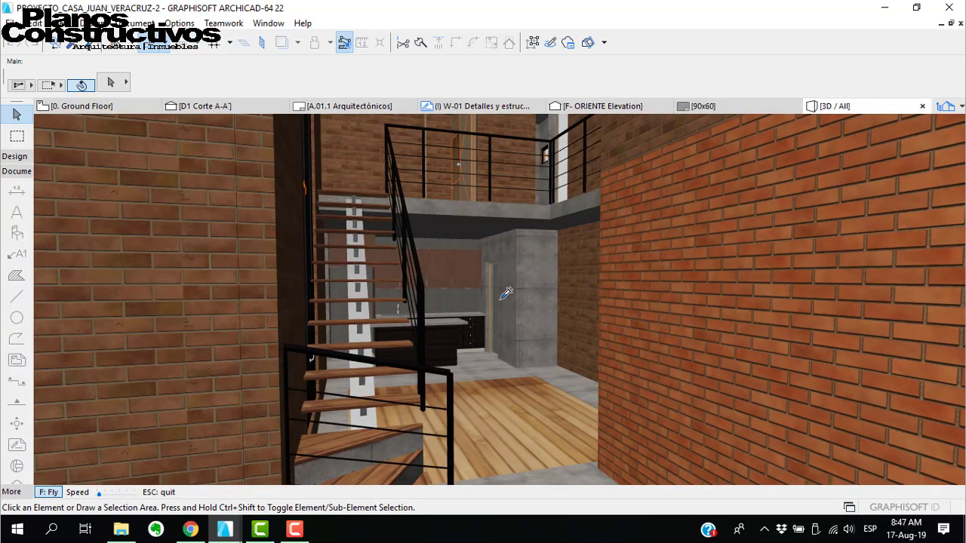
key("Down")
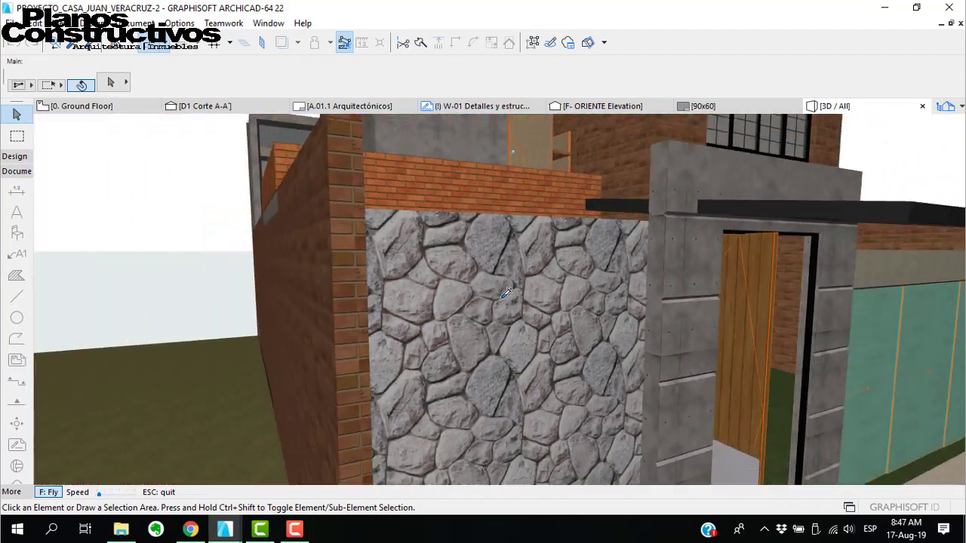
key("Up")
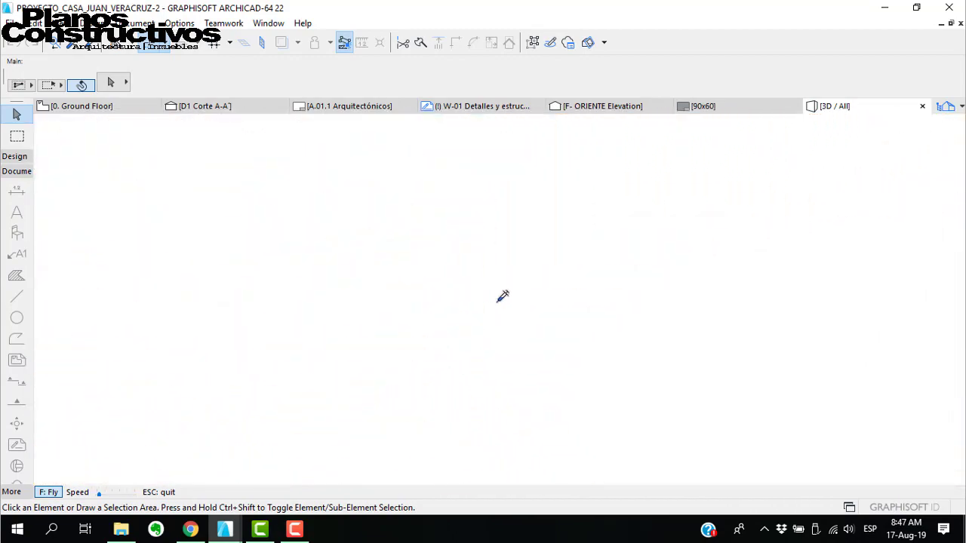
key("Up")
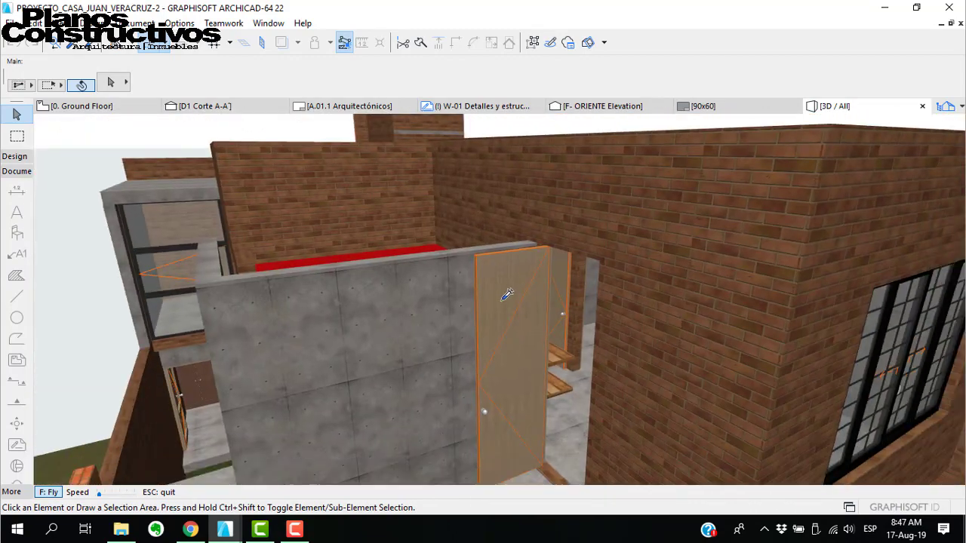
key("Down")
key("Down")
key("Right")
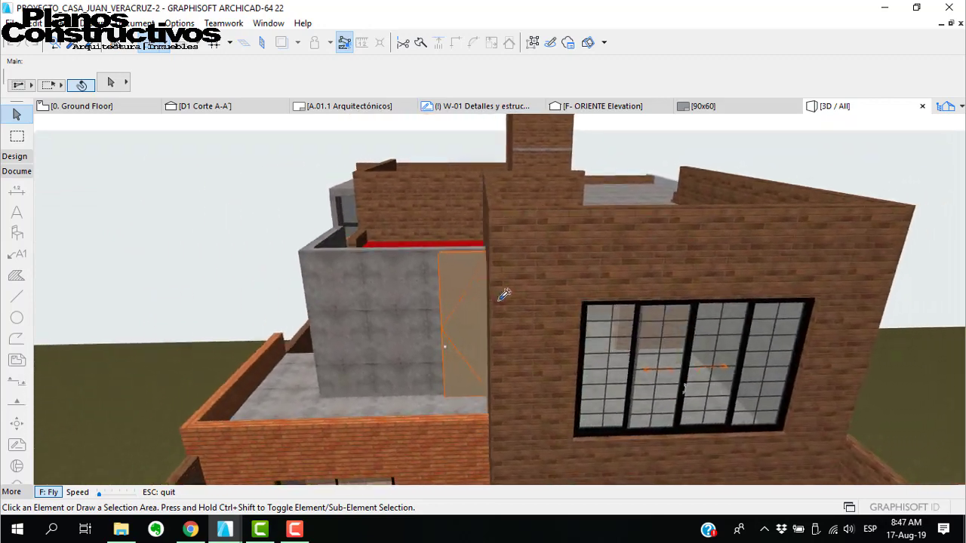
key("Right")
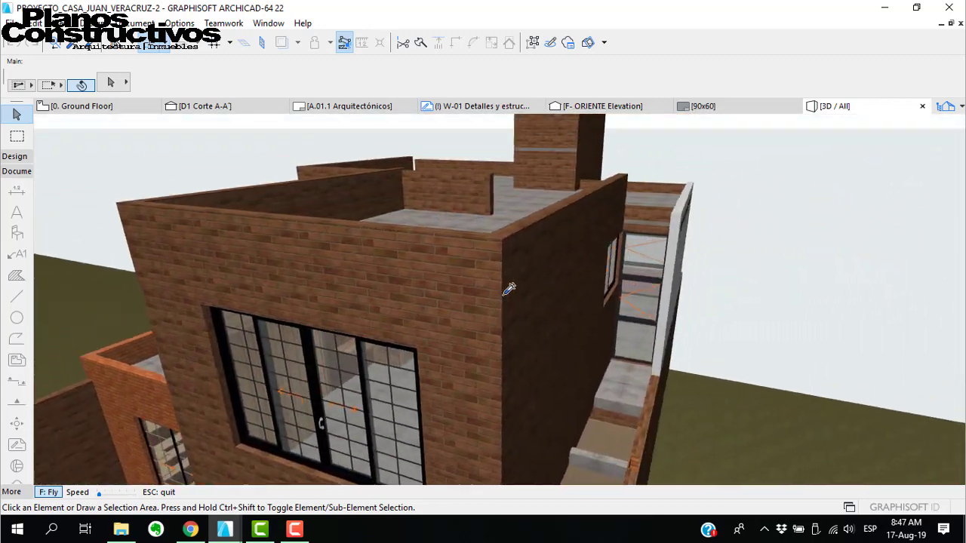
Fly over the roof slab and parapets, examining the tall brick volume and the open patio beside it
key("Up")
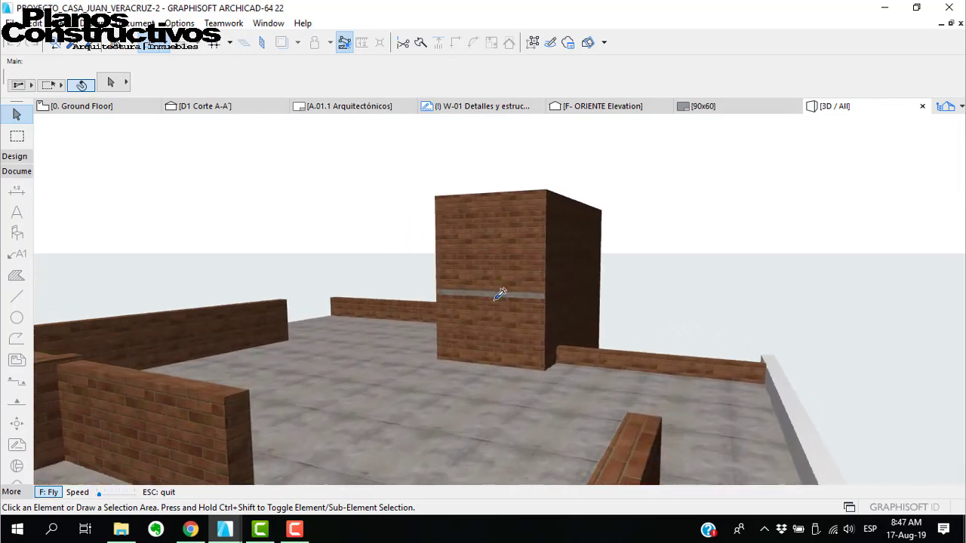
key("Down")
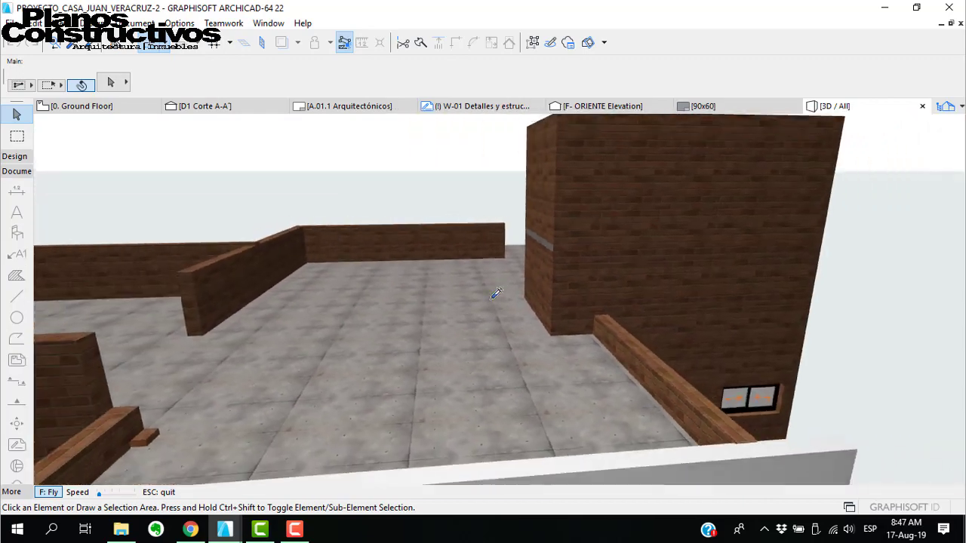
key("Right")
key("Right")
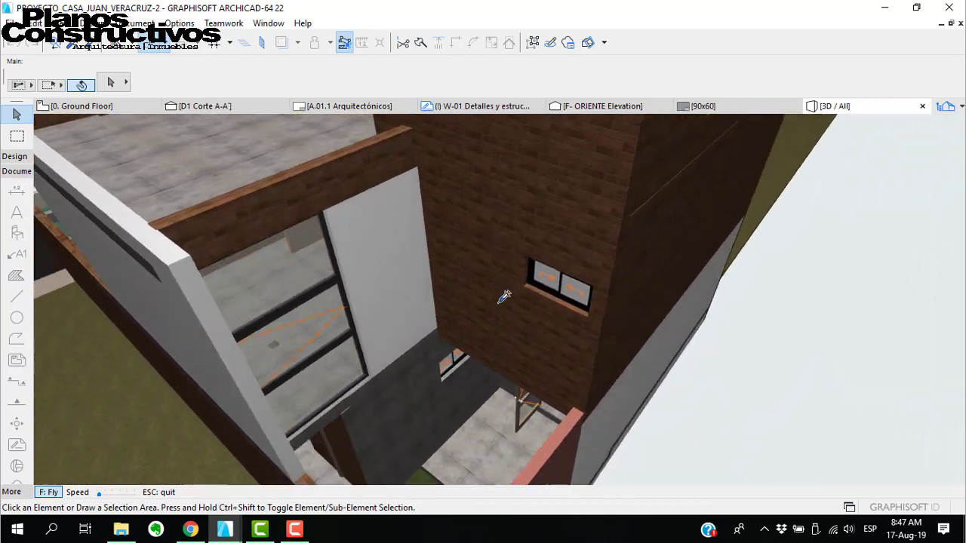
key("Right")
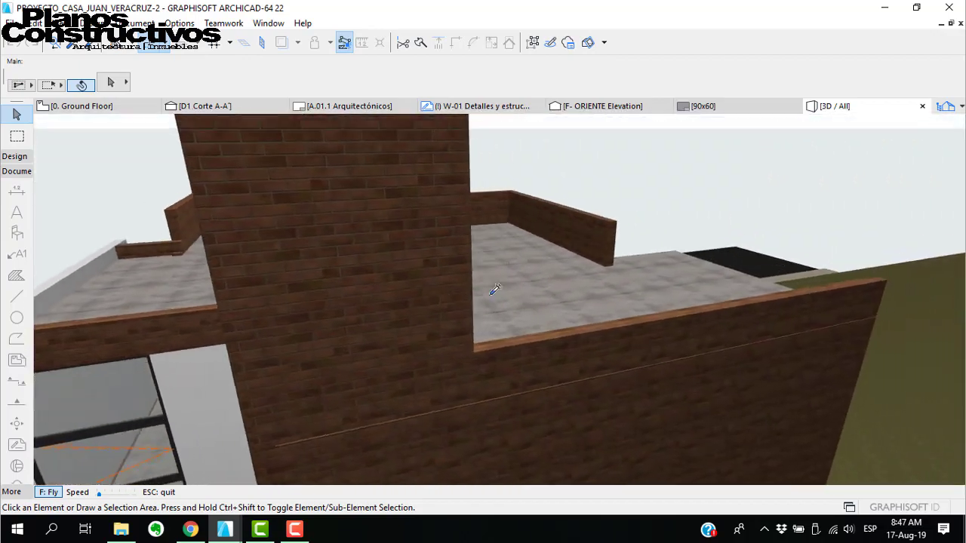
key("Up")
key("Right")
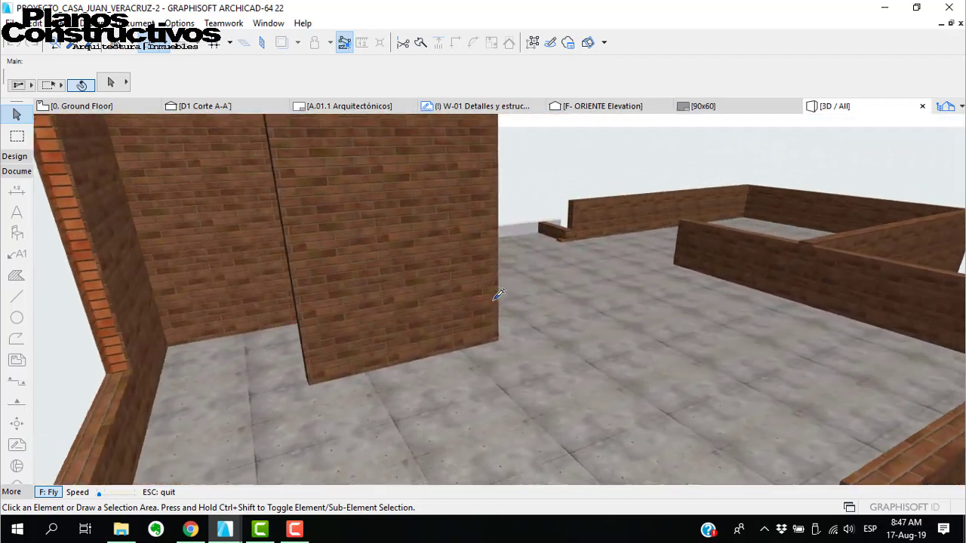
Inspect the lower red roof slab and upper terrace in 3D, leave fly mode and orbit to the street facade
key("Up")
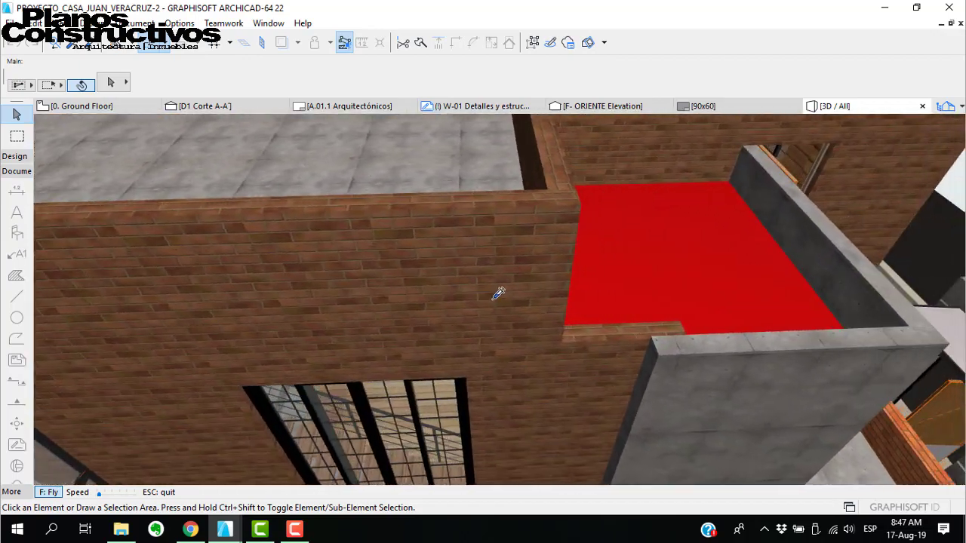
key("Right")
key("Right")
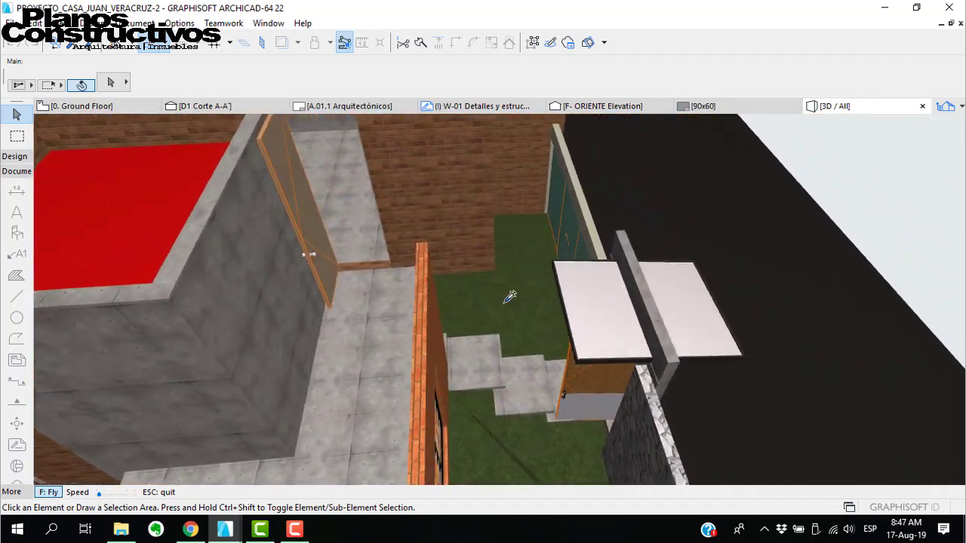
key("Escape")
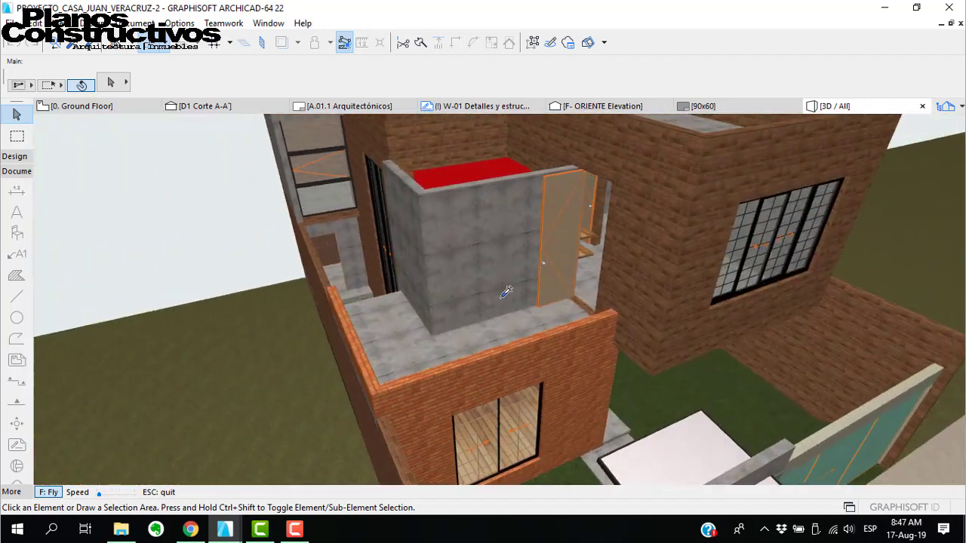
middle_click_drag(552, 335, 565, 288)
middle_click_drag(624, 385, 459, 356, "shift")
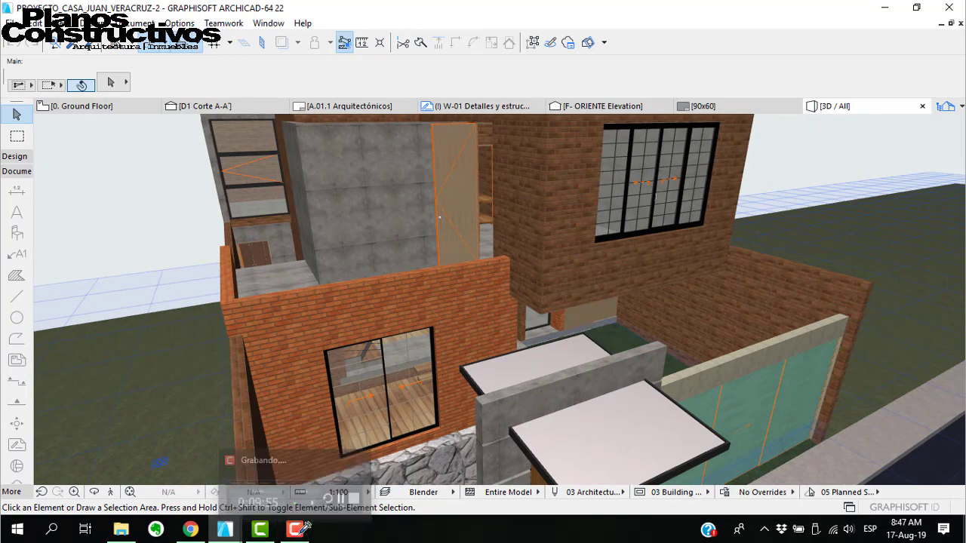
Open the Ground Floor plan of the Veracruz house project
mouse_move(249, 532)
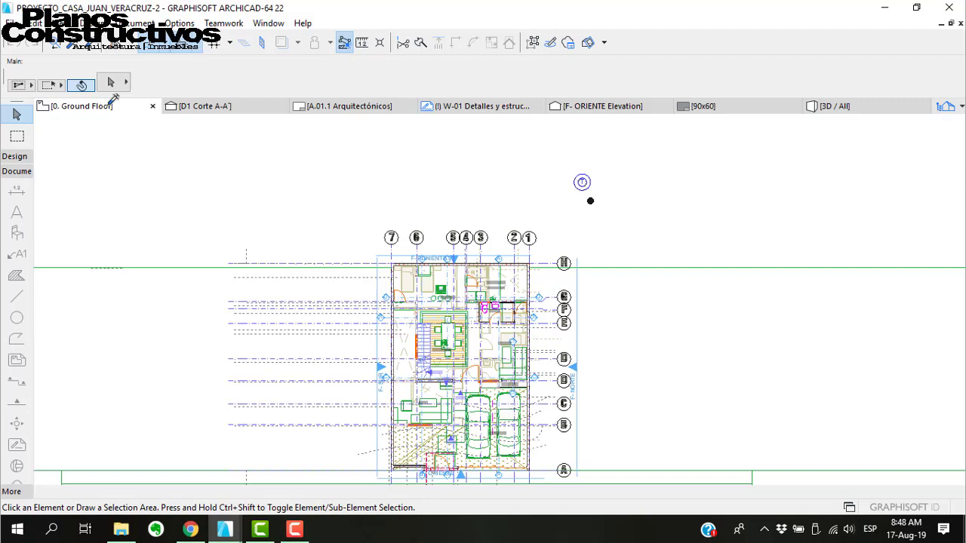
left_click(113, 102)
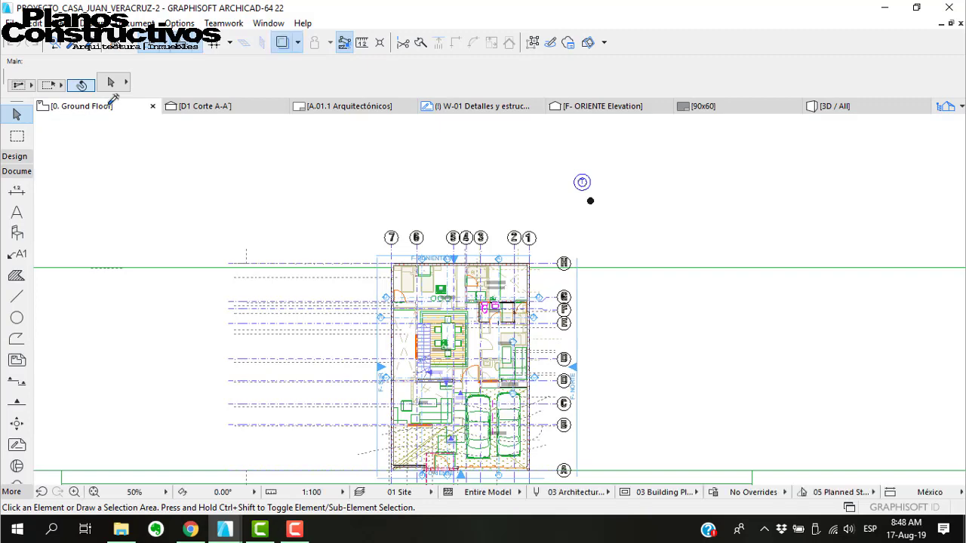
left_click(259, 529)
Switch to the El Encanto salón de fiestas project and examine its ground floor plan with the dashed overhead projections
mouse_move(226, 528)
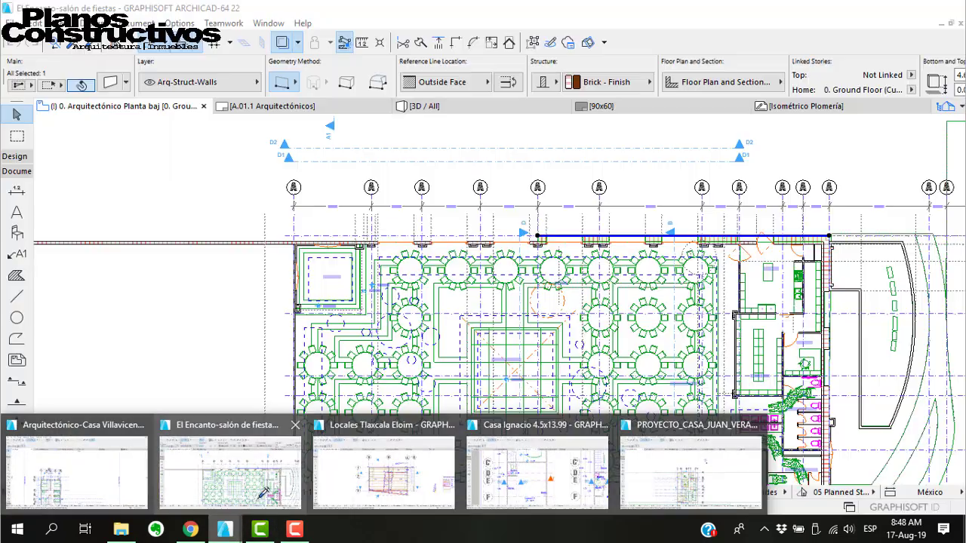
left_click(260, 490)
scroll(338, 232, "down", 3)
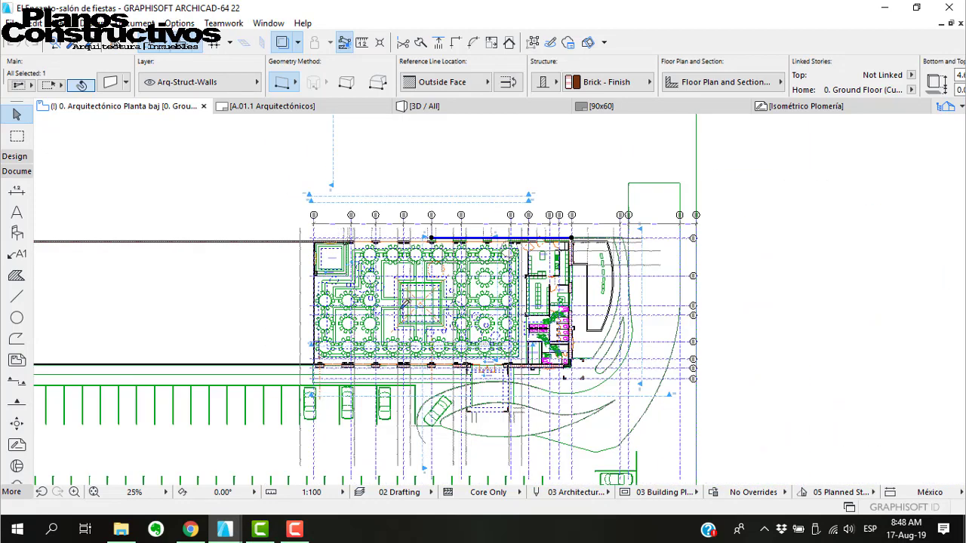
scroll(507, 336, "up", 2)
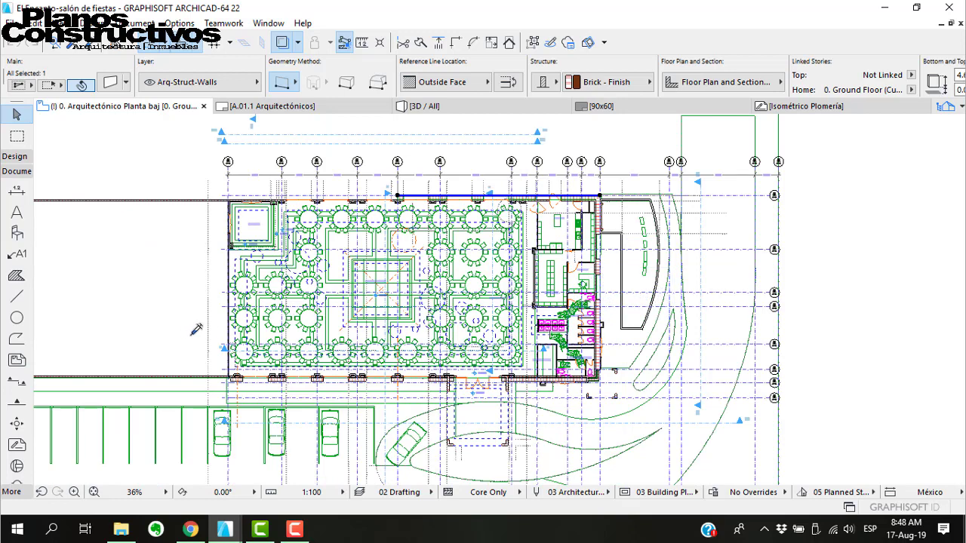
Return to the 1. Story plan of the original Arquitectónico-Casa project
mouse_move(224, 529)
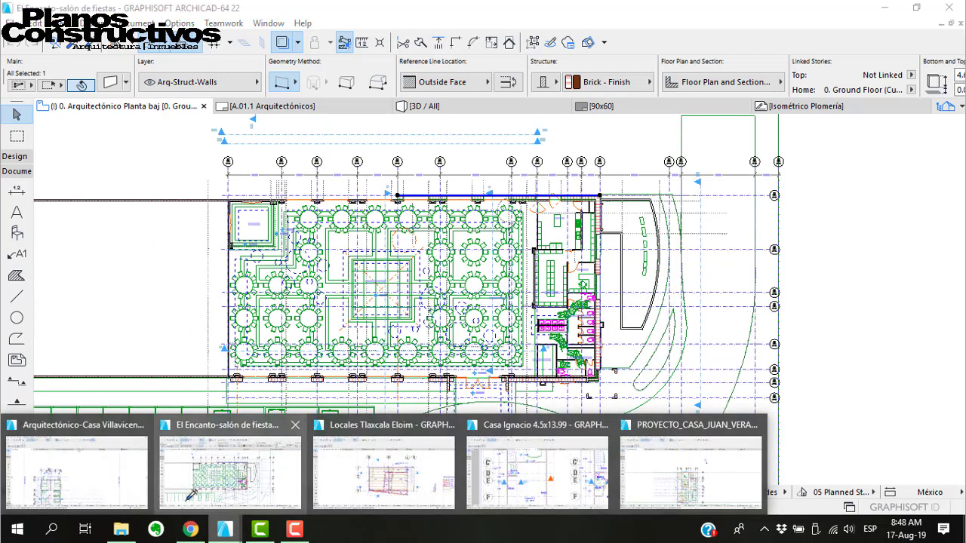
left_click(95, 483)
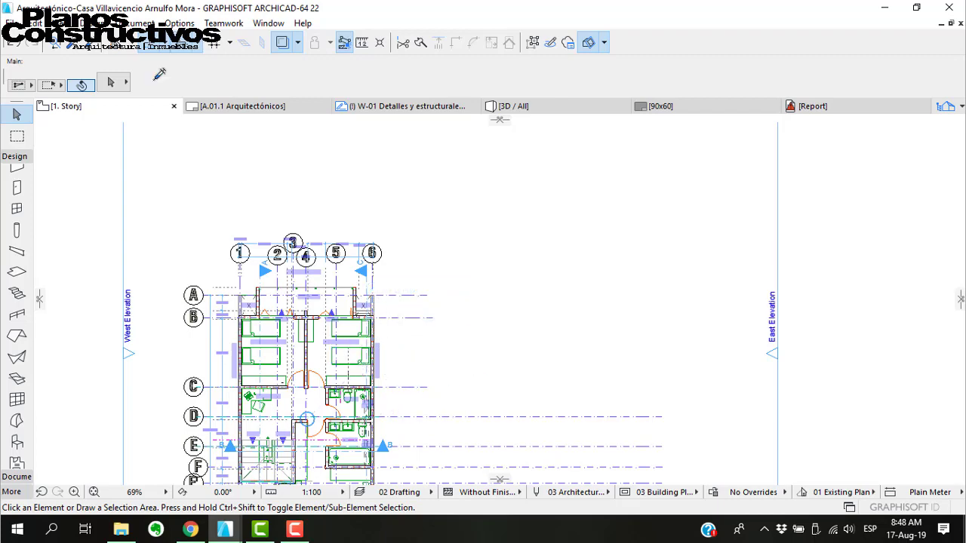
Open the A.01.1 Arquitectónicos layout and review its floor plans, their 1:75 scale labels and the whole sheet
left_click(230, 106)
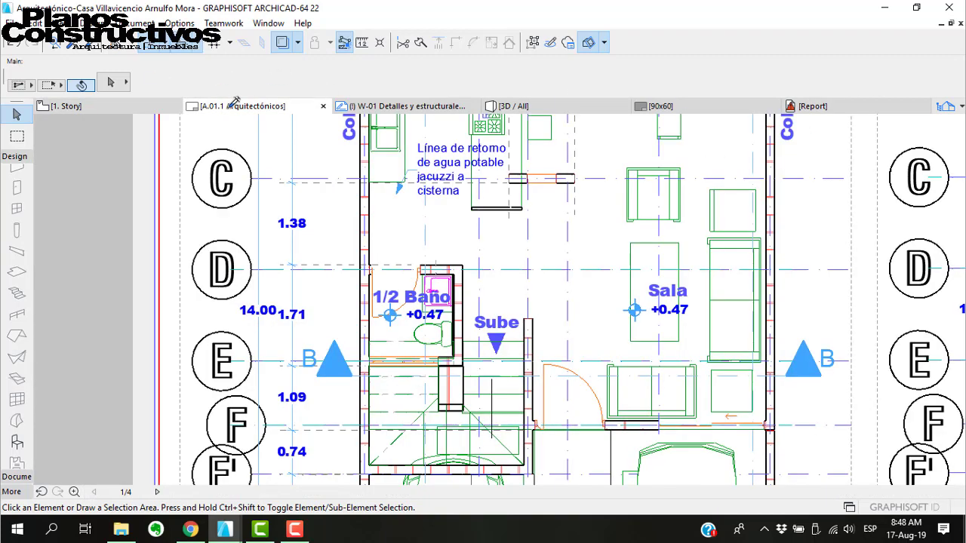
scroll(225, 185, "down", 5)
scroll(414, 399, "up", 7)
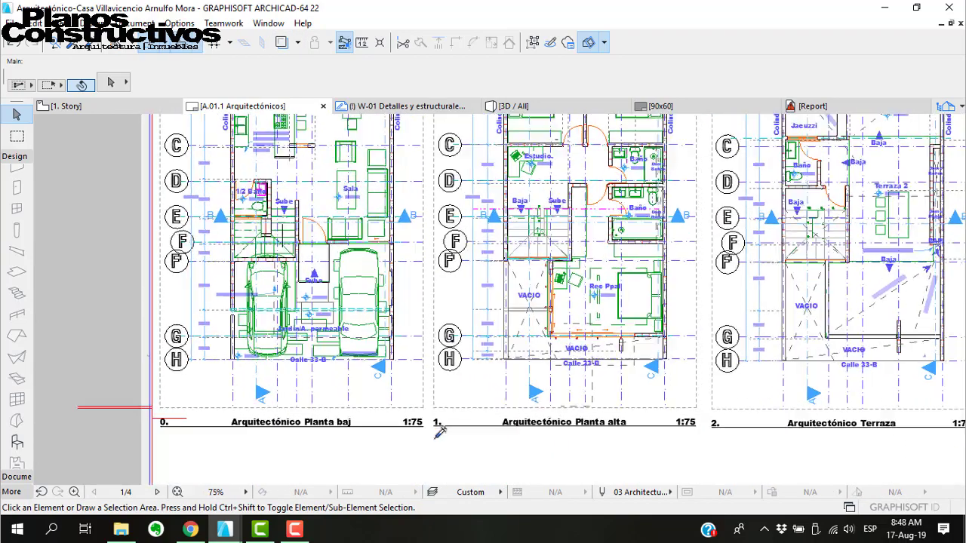
scroll(411, 406, "down", 8)
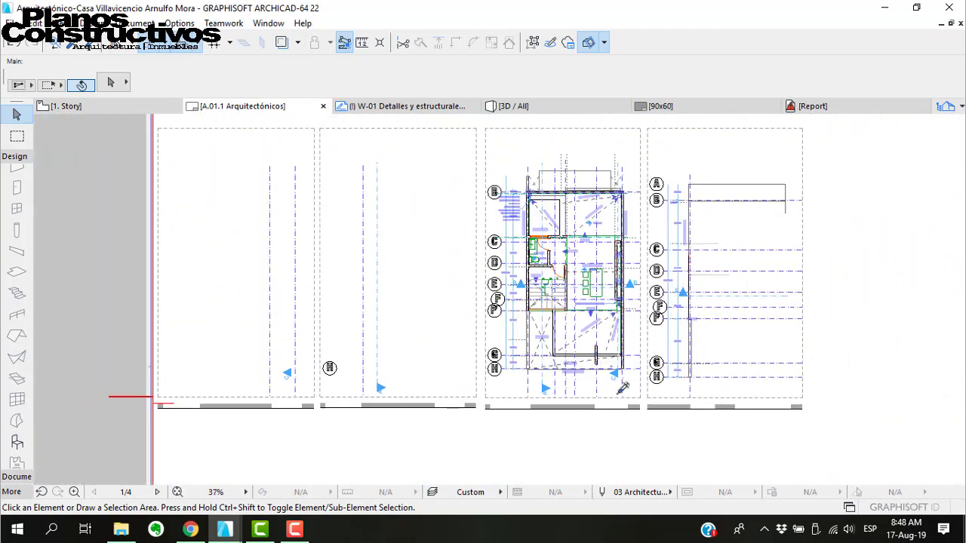
scroll(425, 288, "down", 1)
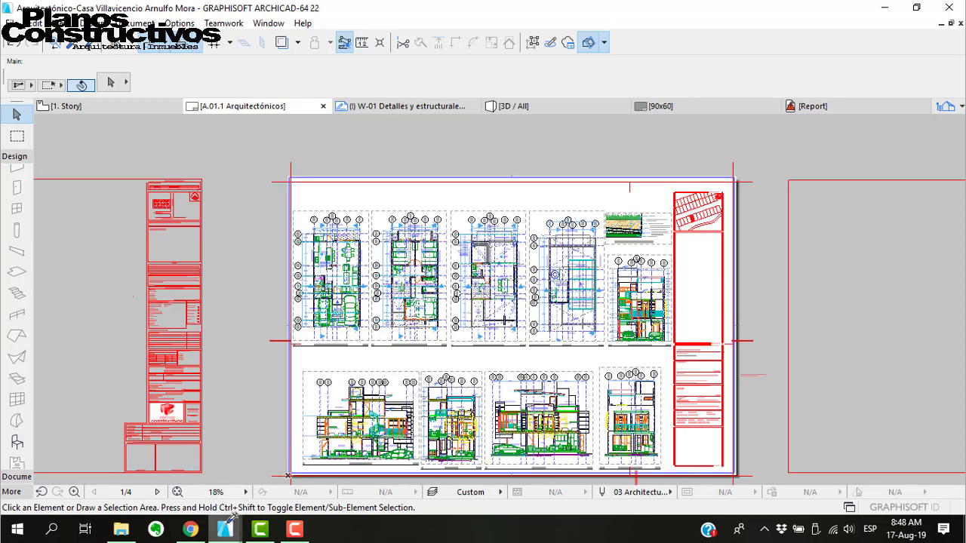
Switch to the Locales Tlaxcala project and open its A.01.1 Arquitectónicos layout
mouse_move(225, 528)
left_click(336, 468)
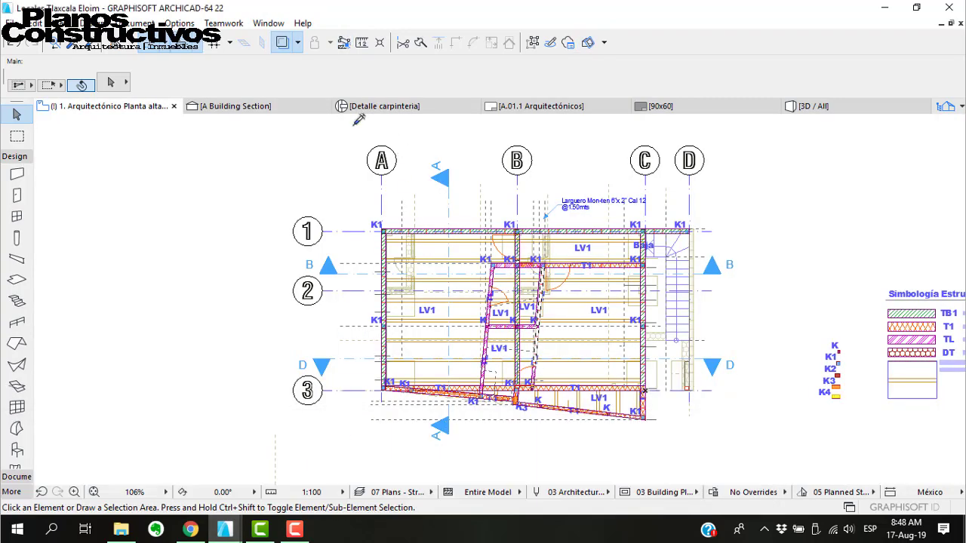
left_click(224, 106)
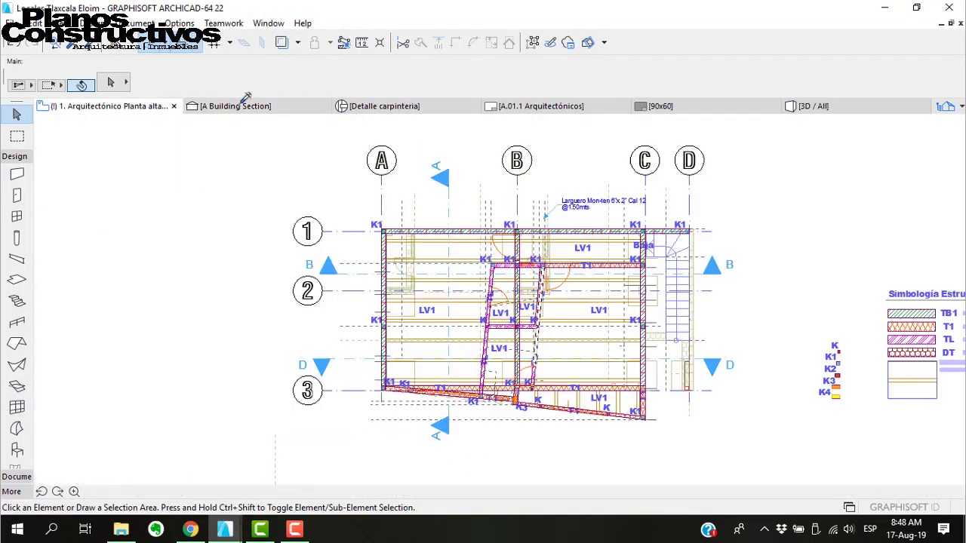
left_click(543, 106)
middle_click_drag(593, 374, 268, 277)
scroll(273, 274, "down", 2)
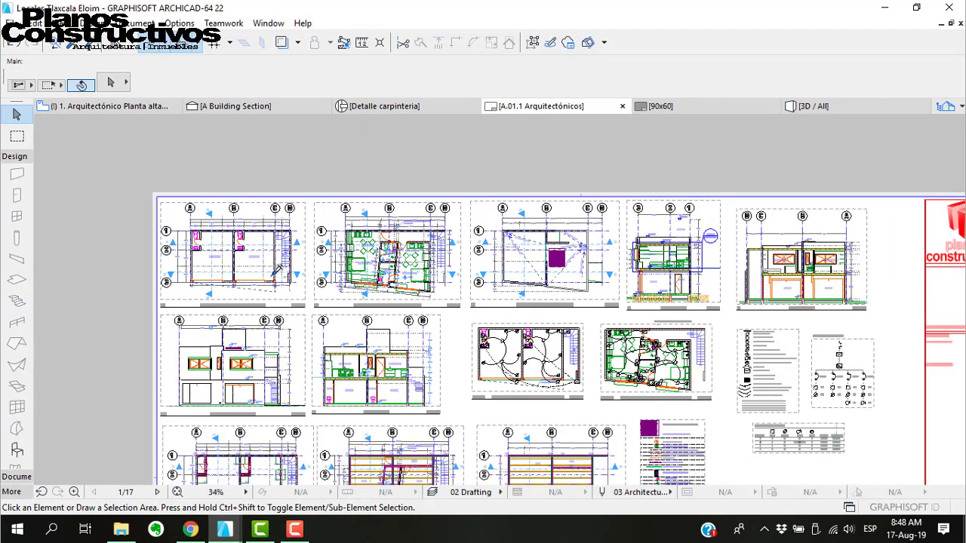
Look over the full Locales Tlaxcala sheet, from the plans and sections to the structural, plumbing and isometric drawings
scroll(446, 266, "down", 2)
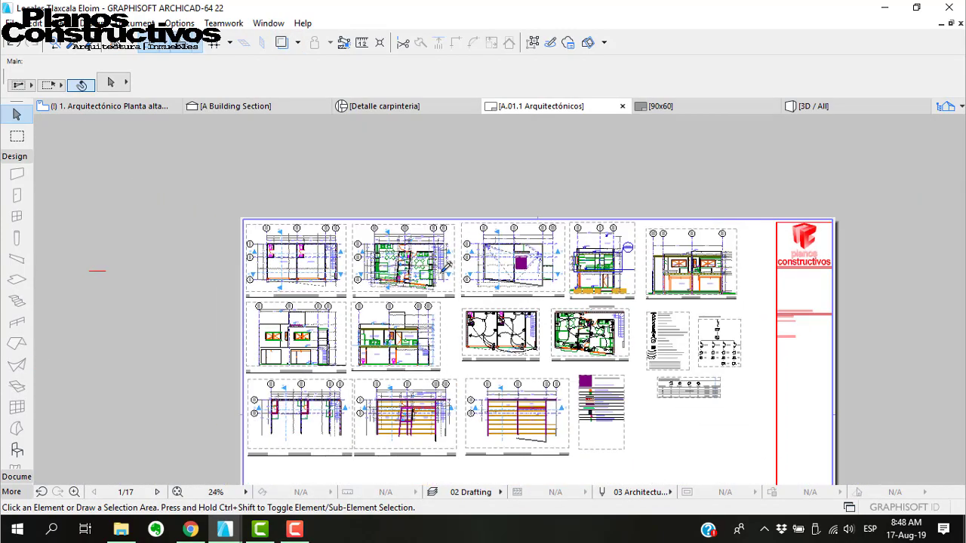
scroll(447, 265, "down", 2)
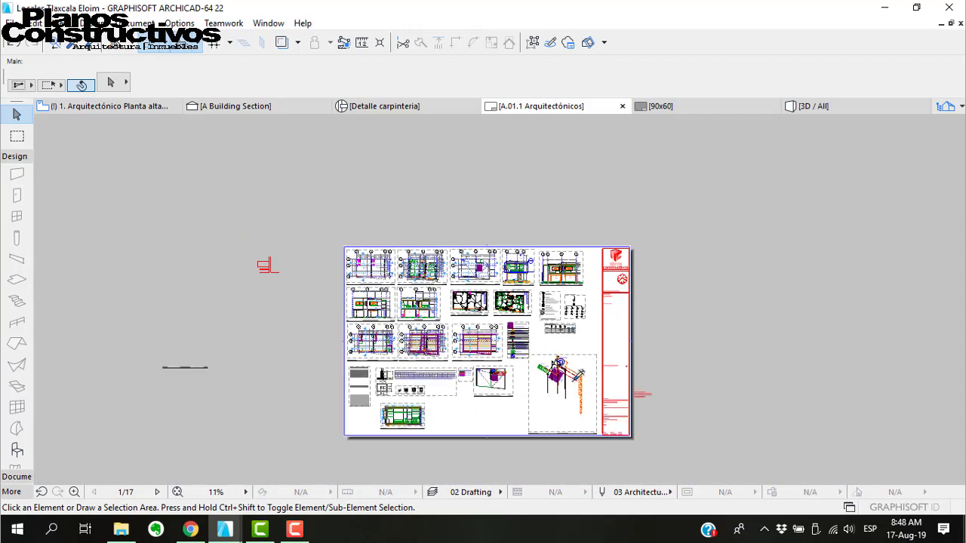
scroll(526, 411, "up", 2)
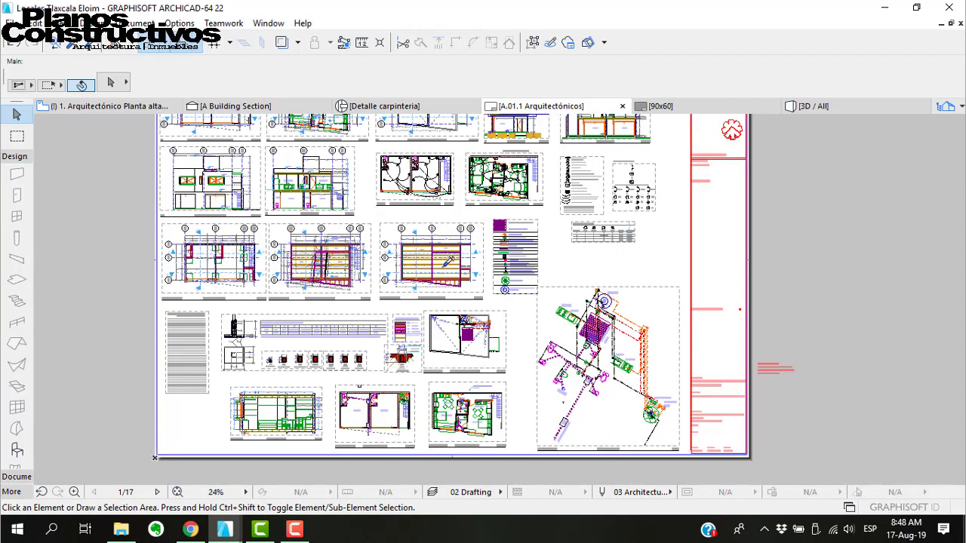
scroll(447, 264, "up", 4)
scroll(550, 311, "up", 1)
scroll(486, 345, "down", 8)
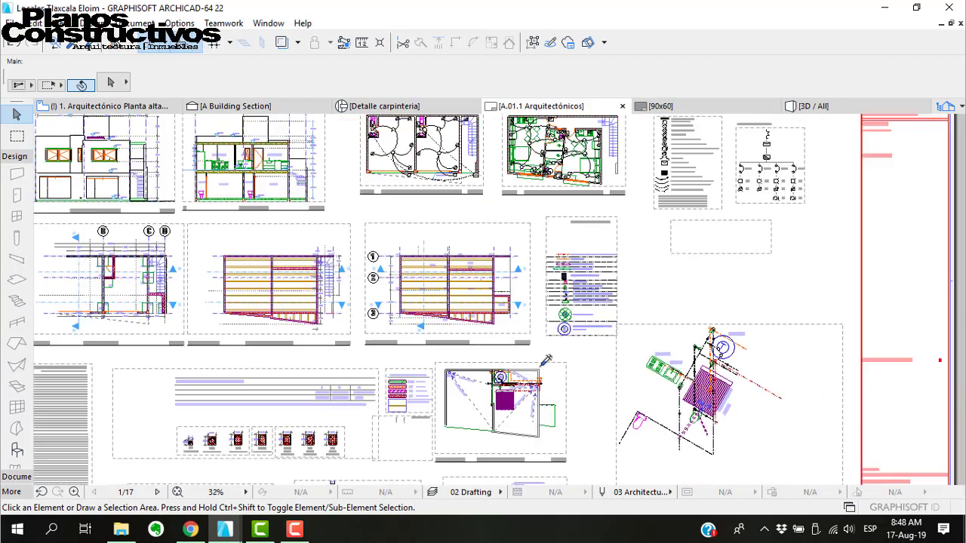
scroll(544, 384, "up", 7)
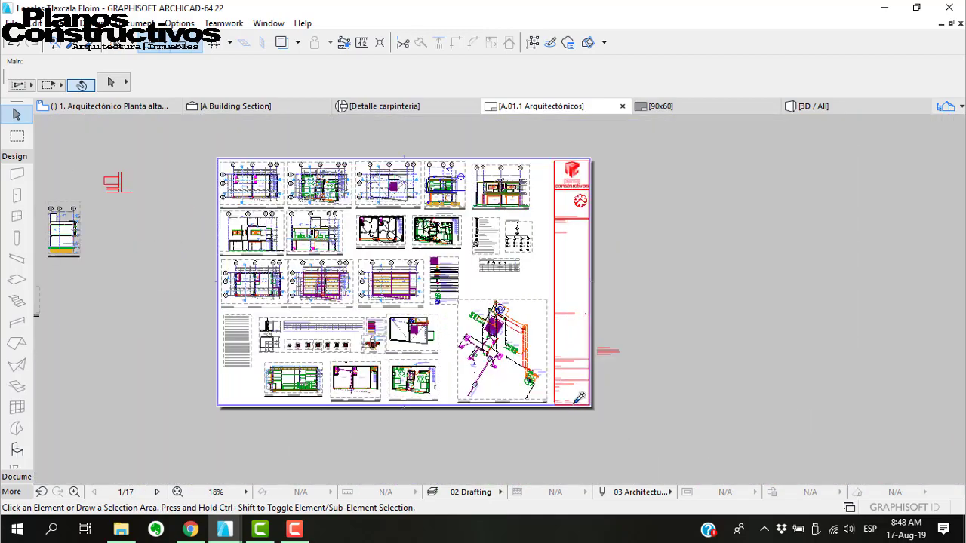
Examine the title block's Cotas, Escala and Fecha fields against the isometric drawing's 1:50 scale label
scroll(562, 398, "up", 4)
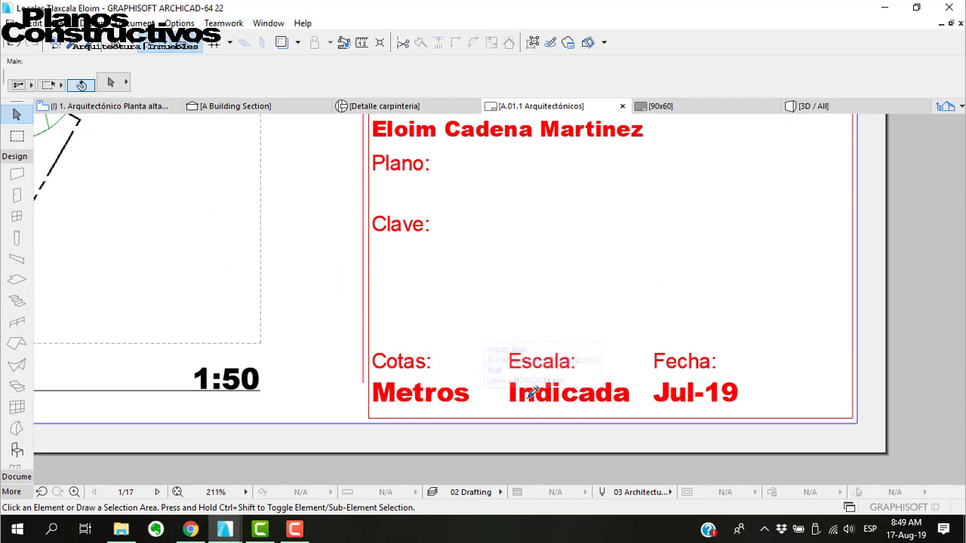
scroll(538, 386, "up", 1)
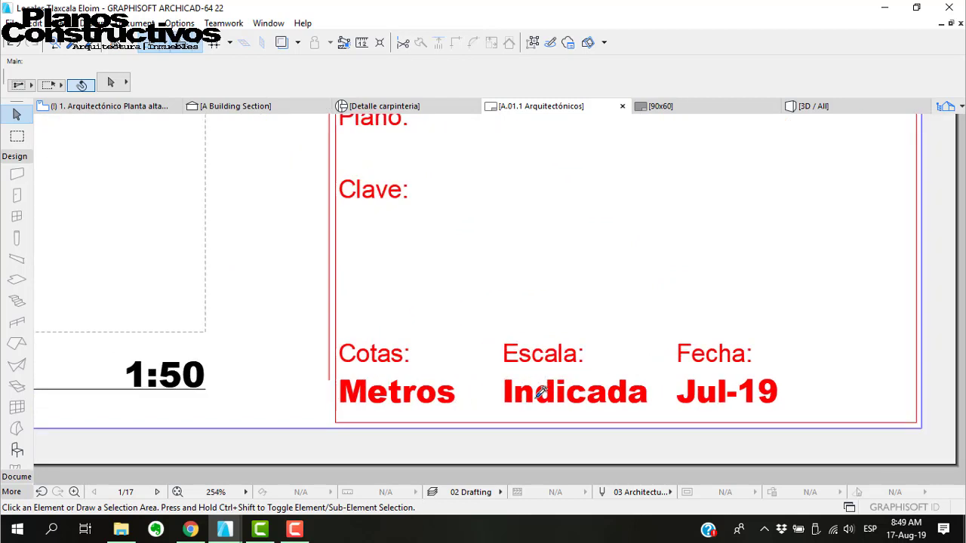
scroll(450, 375, "down", 2)
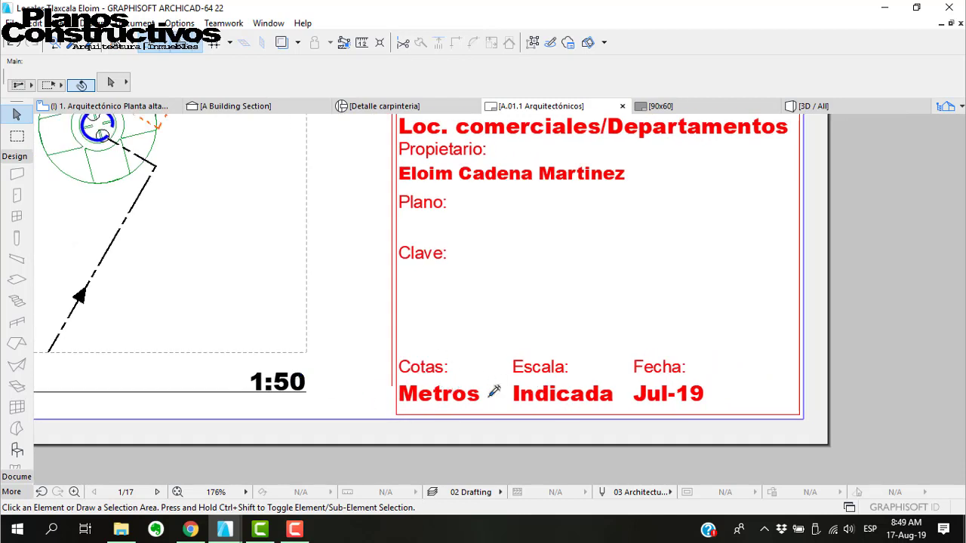
mouse_move(332, 361)
left_mouse_down()
mouse_move(259, 392)
mouse_move(215, 353)
left_mouse_up()
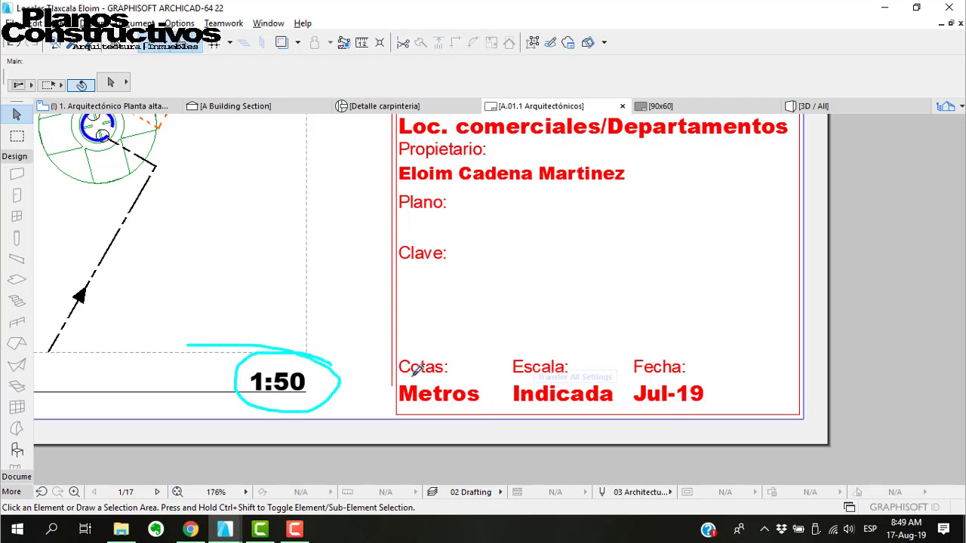
key("Escape")
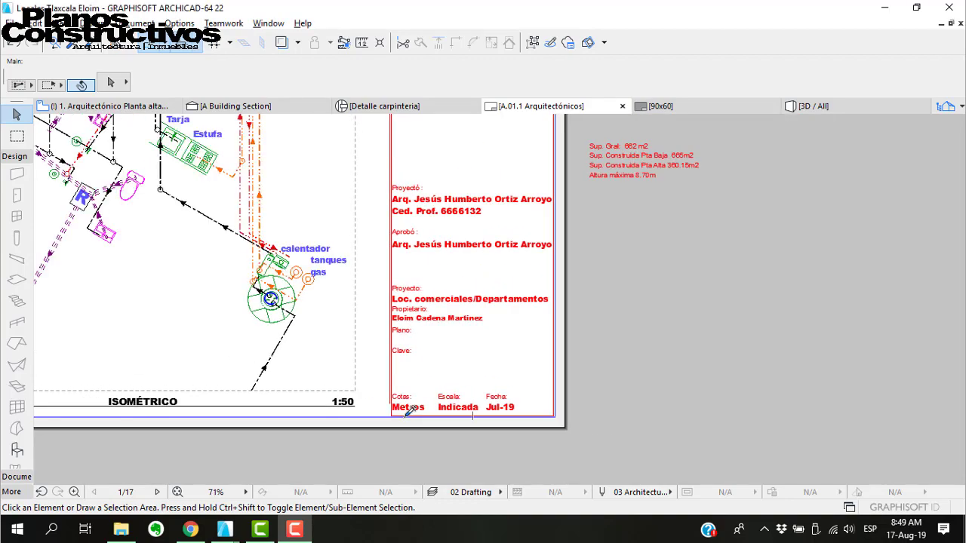
Examine the scale labels under the ground and upper floor electrical plans, along with the neighbouring structural plan and symbol legends
scroll(472, 413, "down", 4)
scroll(466, 400, "up", 3)
scroll(245, 224, "up", 2)
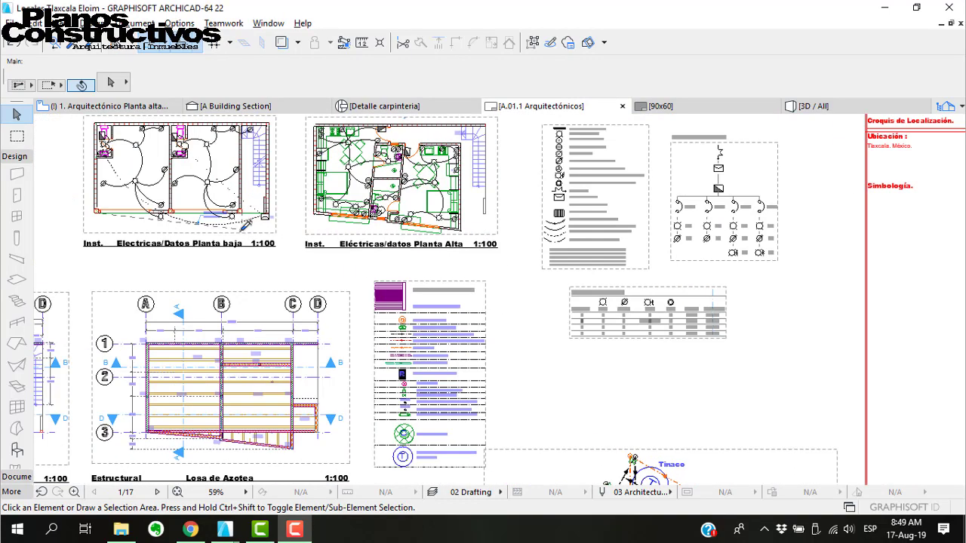
scroll(301, 245, "up", 3)
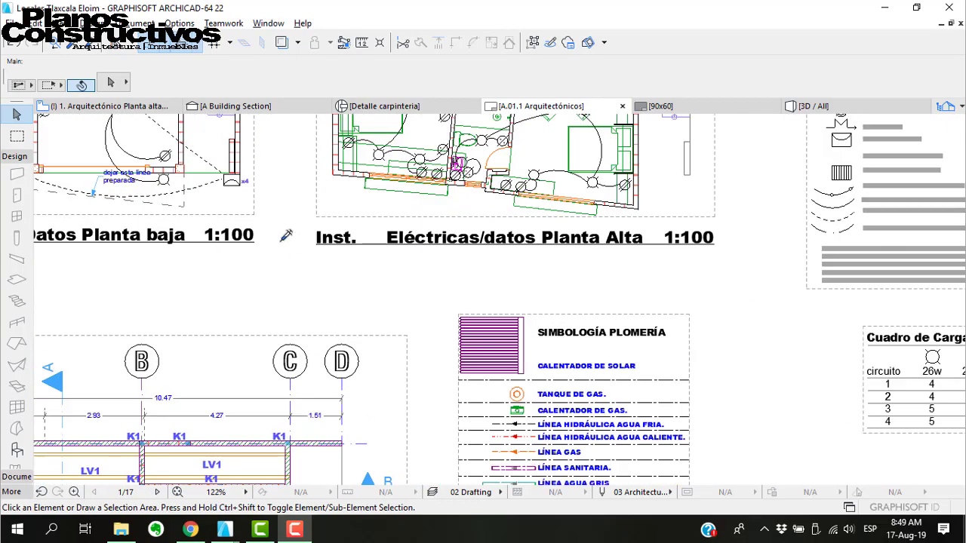
scroll(310, 243, "down", 2)
scroll(309, 243, "down", 1)
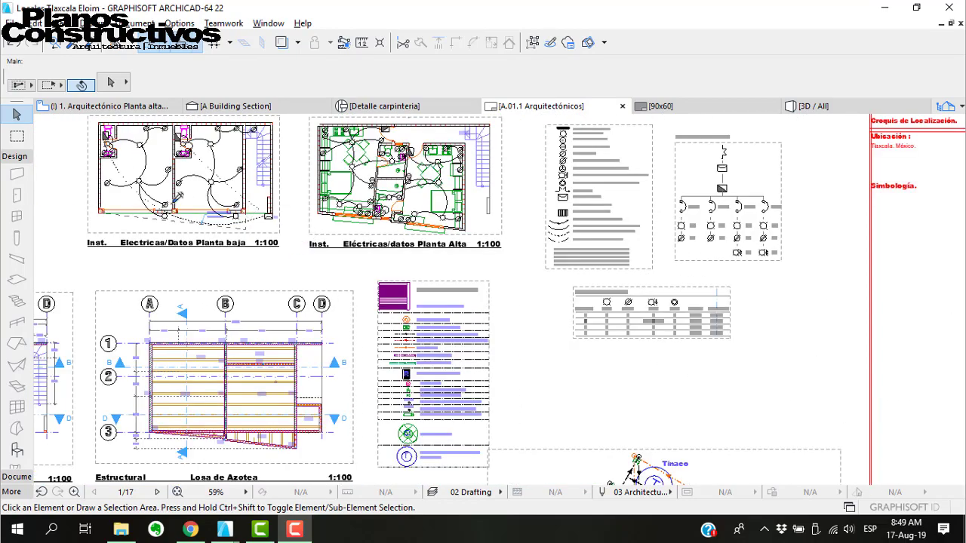
scroll(181, 196, "up", 6)
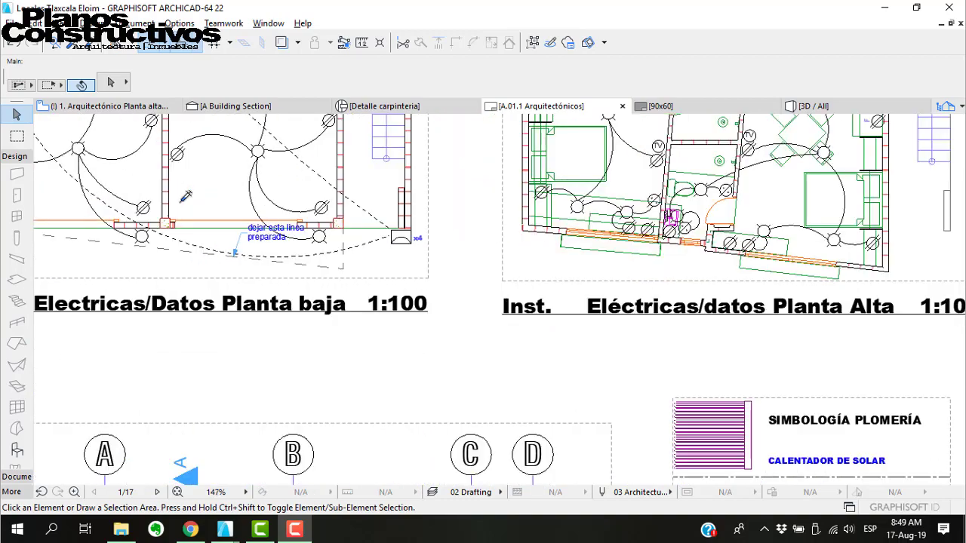
scroll(186, 196, "down", 6)
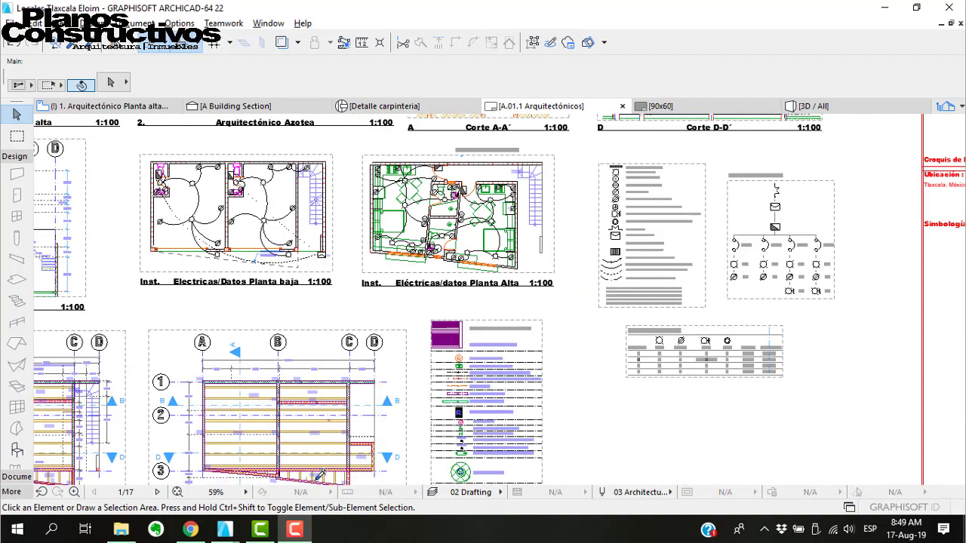
left_click(294, 530)
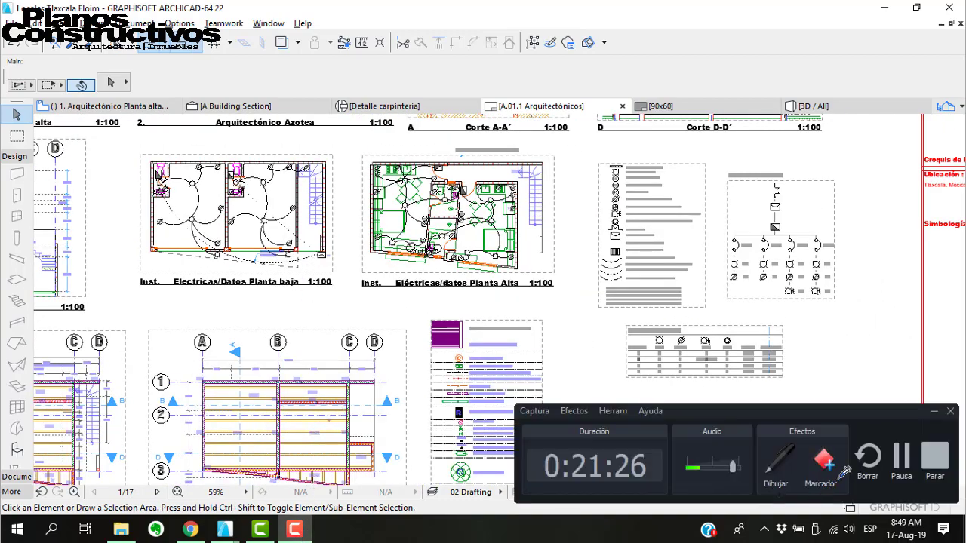
left_click(902, 456)
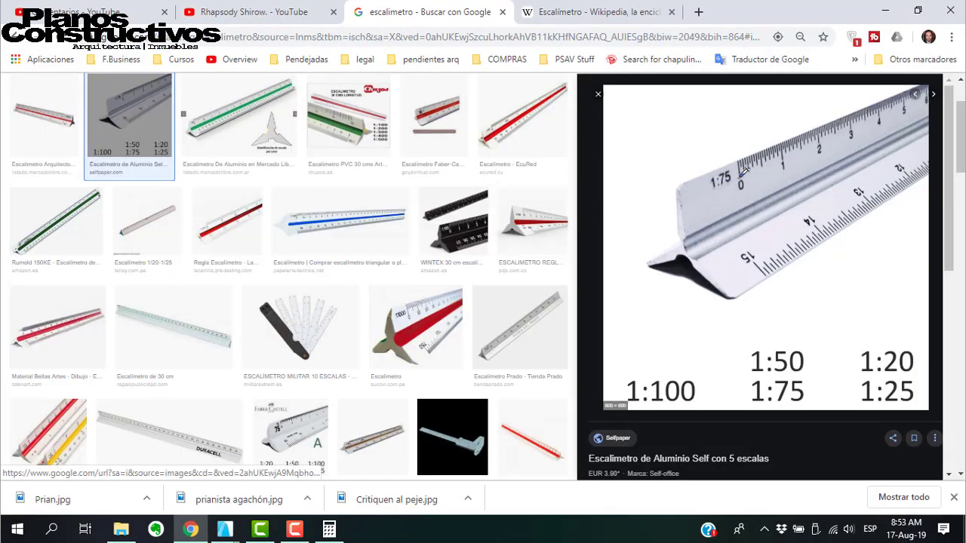
In the browser's escalimetro image results, compare the PdP and Plantec rulers, and view the Self aluminium ruler with 5 scales
mouse_move(732, 153)
left_mouse_down()
mouse_move(705, 194)
mouse_move(743, 163)
left_mouse_up()
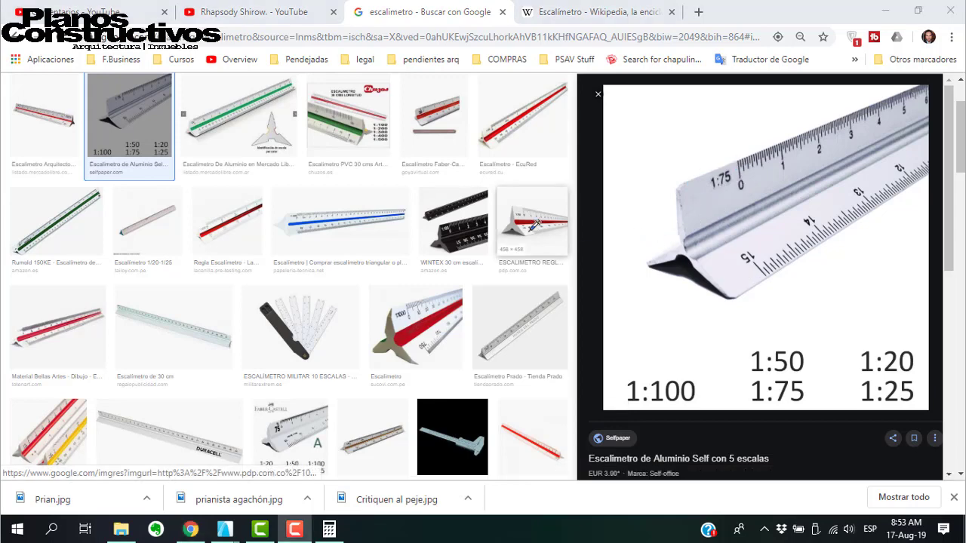
left_click(532, 222)
mouse_move(729, 167)
left_mouse_down()
mouse_move(709, 178)
mouse_move(736, 179)
left_mouse_up()
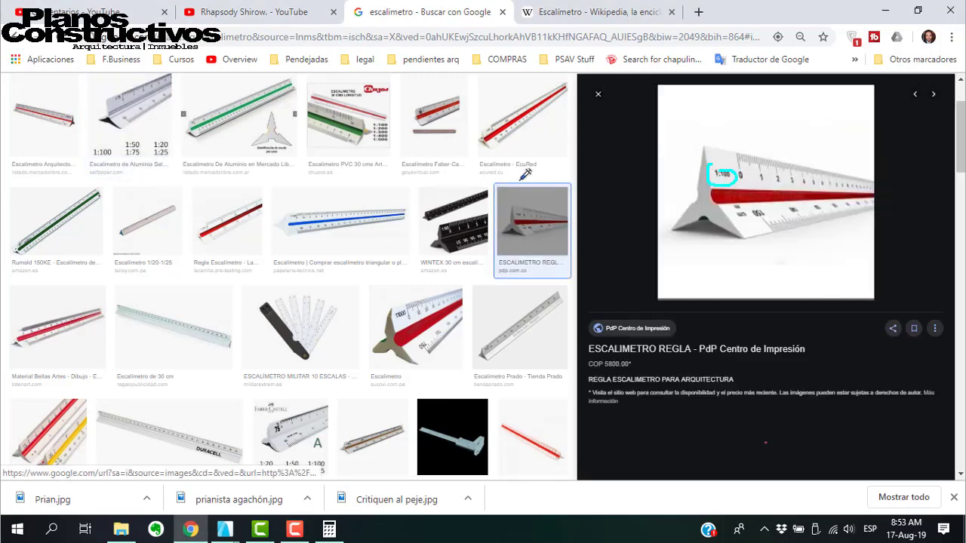
left_click(234, 123)
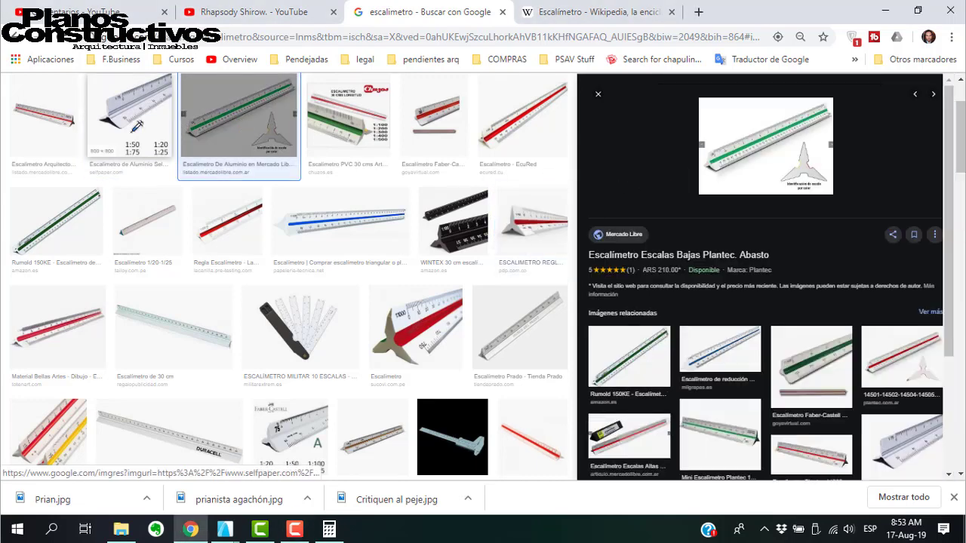
left_click(138, 126)
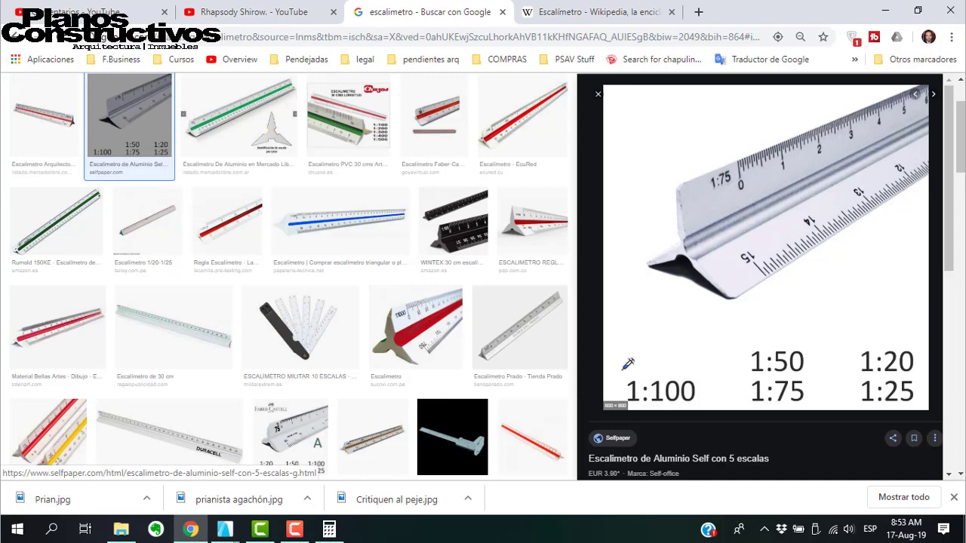
Switch back to the Arquitectónico-Casa project in Archicad and view the ground and upper floor plans on layout A.01.1
left_click(225, 529)
left_click(113, 480)
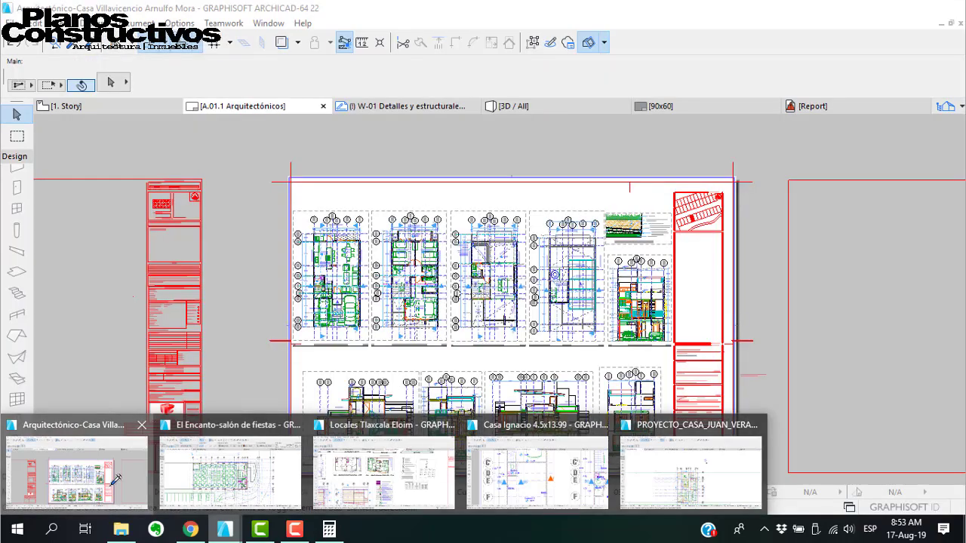
scroll(350, 257, "up", 3)
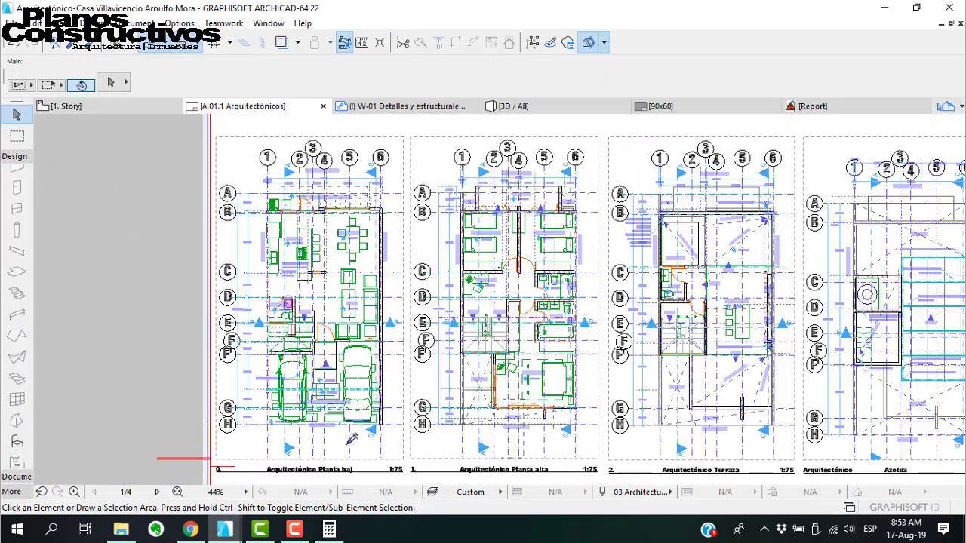
scroll(352, 439, "up", 1)
scroll(347, 227, "up", 2)
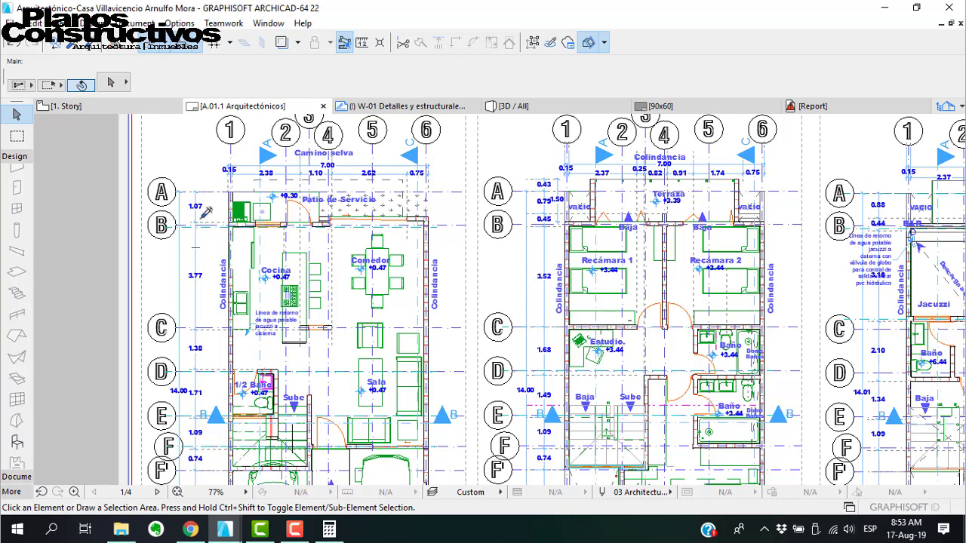
Inspect the kitchen, dining room and service patio on the ground floor plan up close, then the neighbouring plans together
scroll(253, 241, "up", 5)
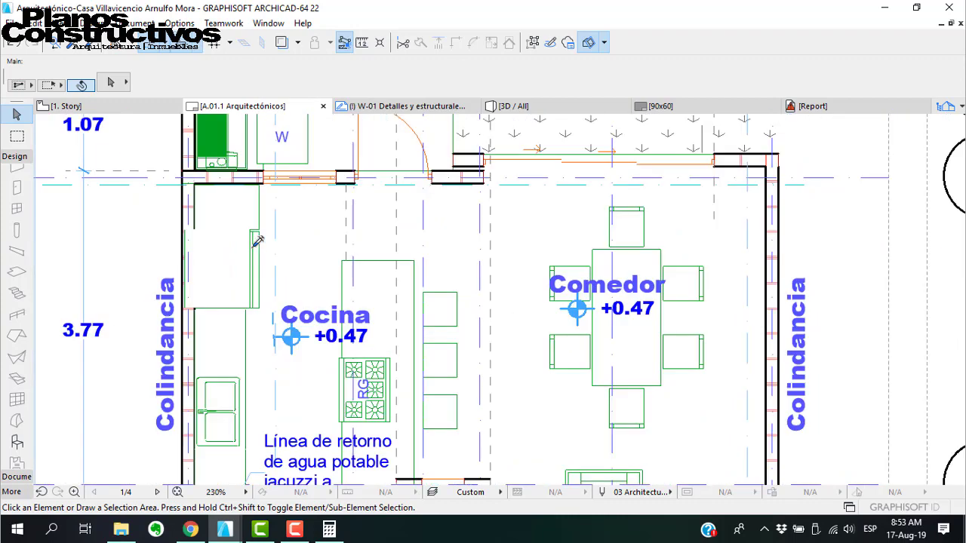
scroll(252, 241, "down", 4)
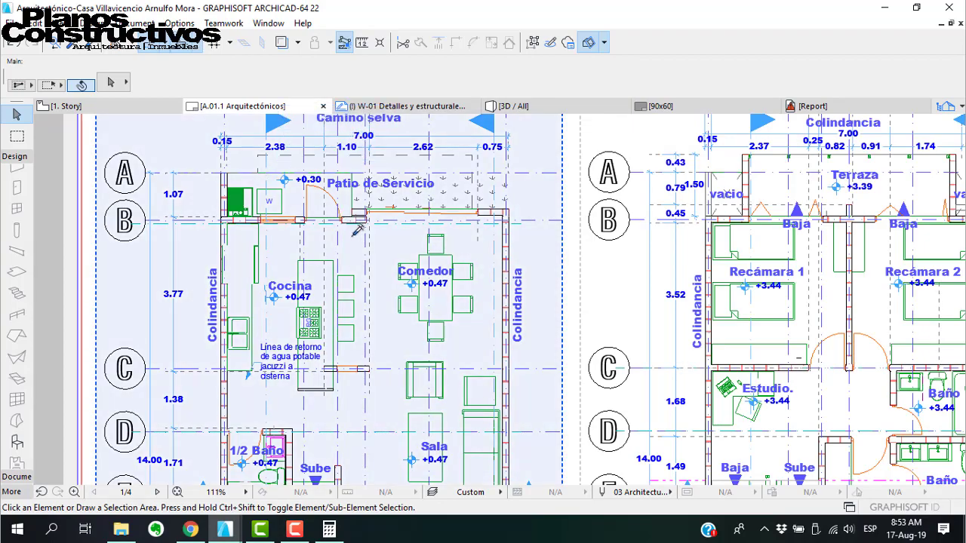
scroll(359, 226, "up", 3)
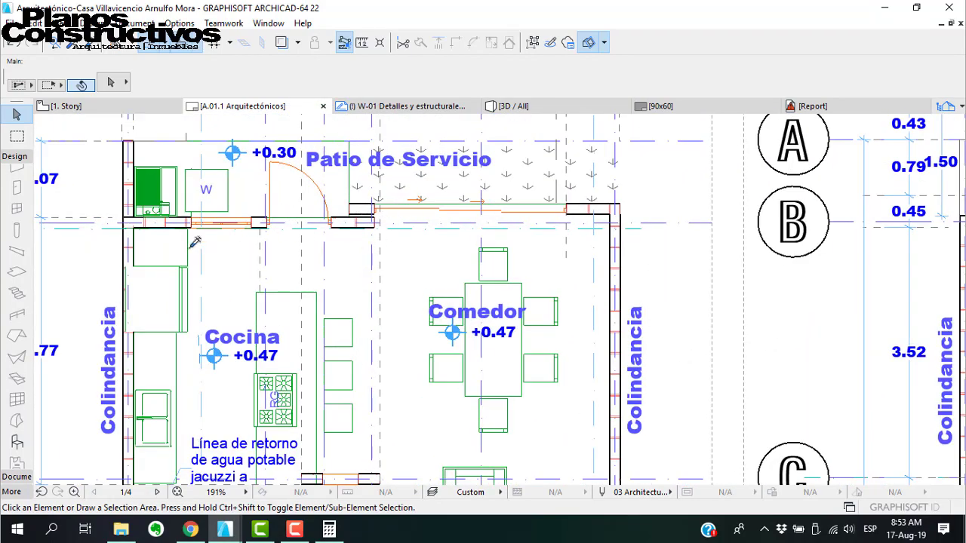
scroll(195, 241, "down", 6)
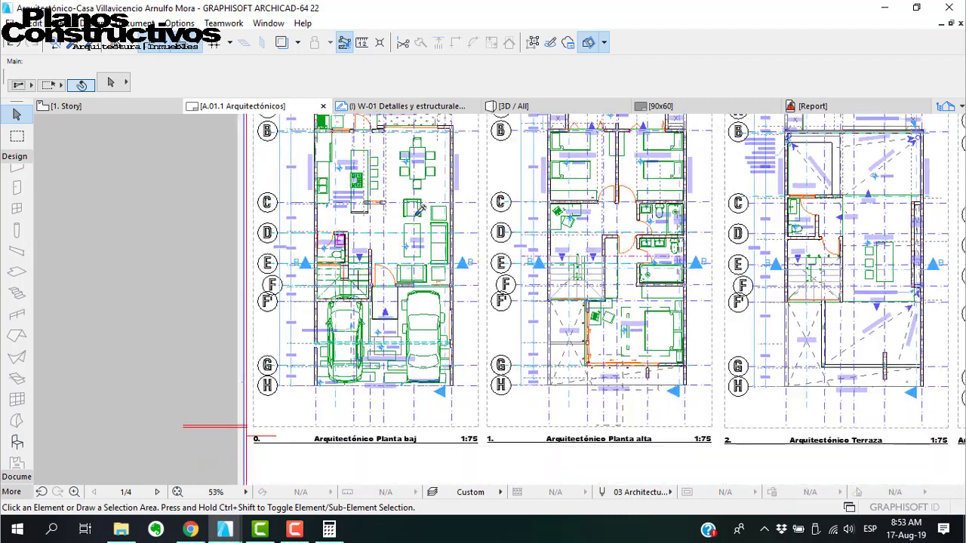
Switch to the Locales Tlaxcala project and view the electrical plans and symbol legends on layout A.01.1
scroll(420, 210, "down", 2, "ctrl")
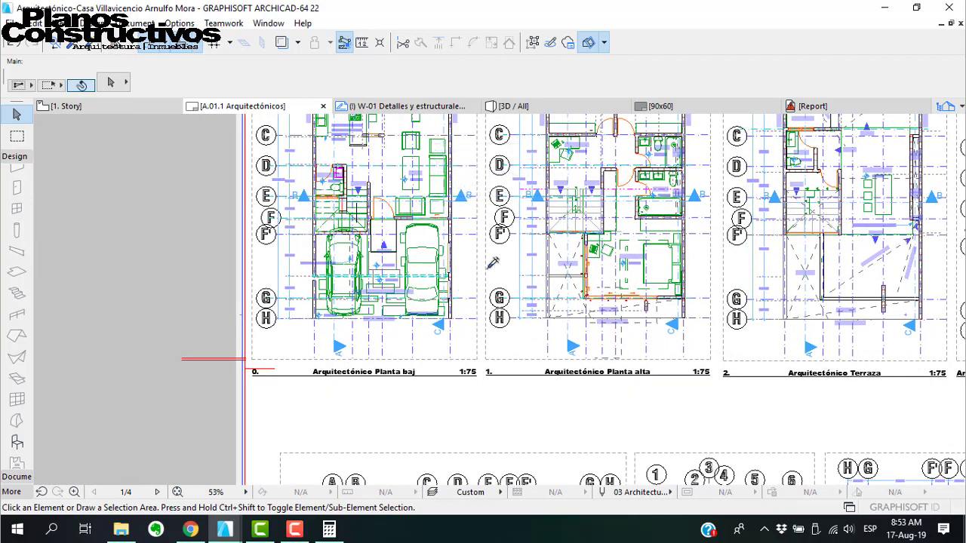
middle_click_drag(488, 315, 473, 275)
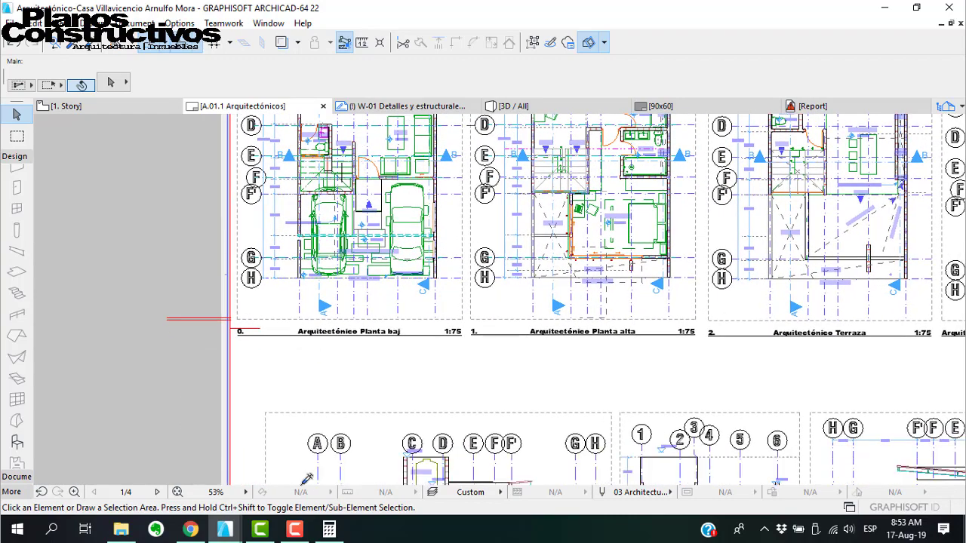
mouse_move(224, 529)
left_click(377, 475)
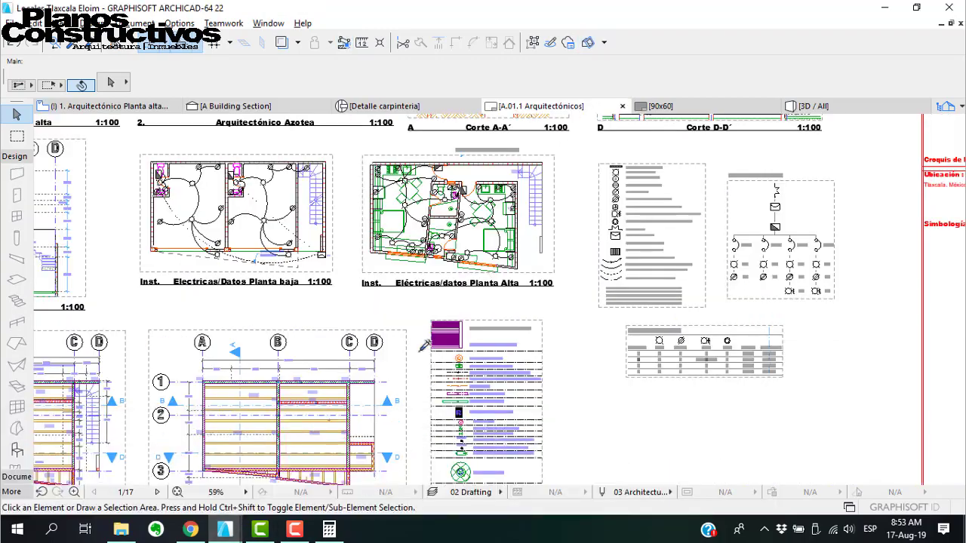
scroll(483, 296, "down", 1)
scroll(438, 282, "up", 2)
scroll(557, 373, "down", 2)
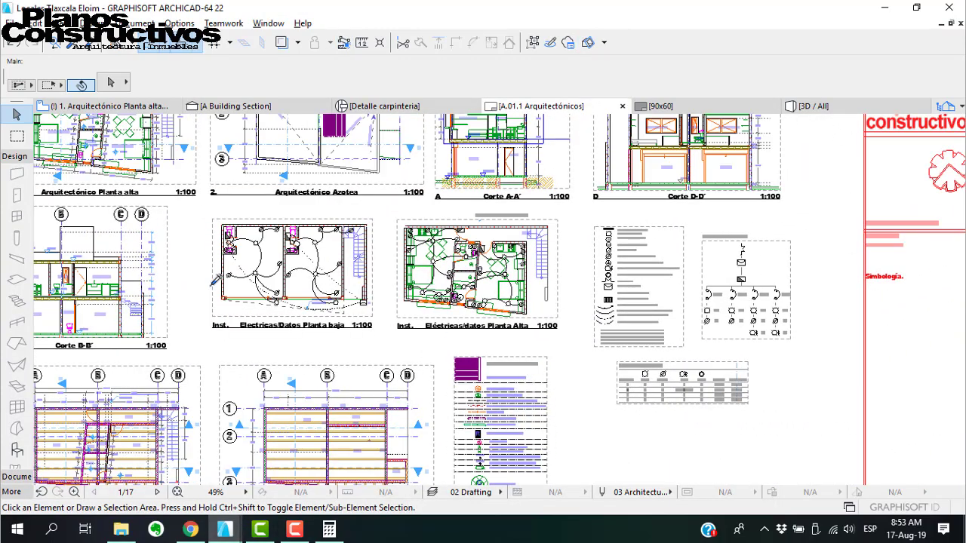
Inspect the ground and upper floor architectural plans, with a close look at the ground floor toilets and their dimensions
scroll(215, 281, "up", 1)
scroll(204, 317, "up", 4)
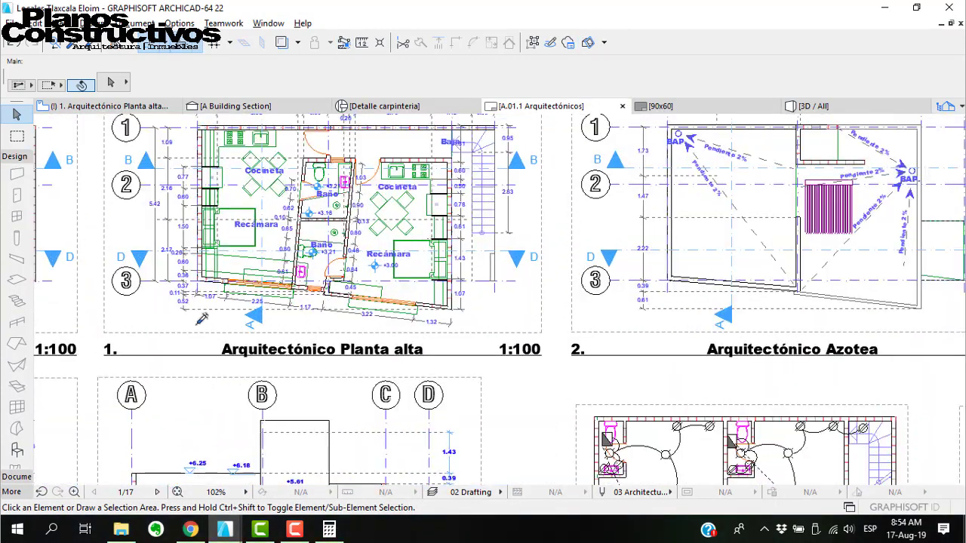
scroll(207, 323, "down", 1)
middle_click_drag(153, 299, 485, 341)
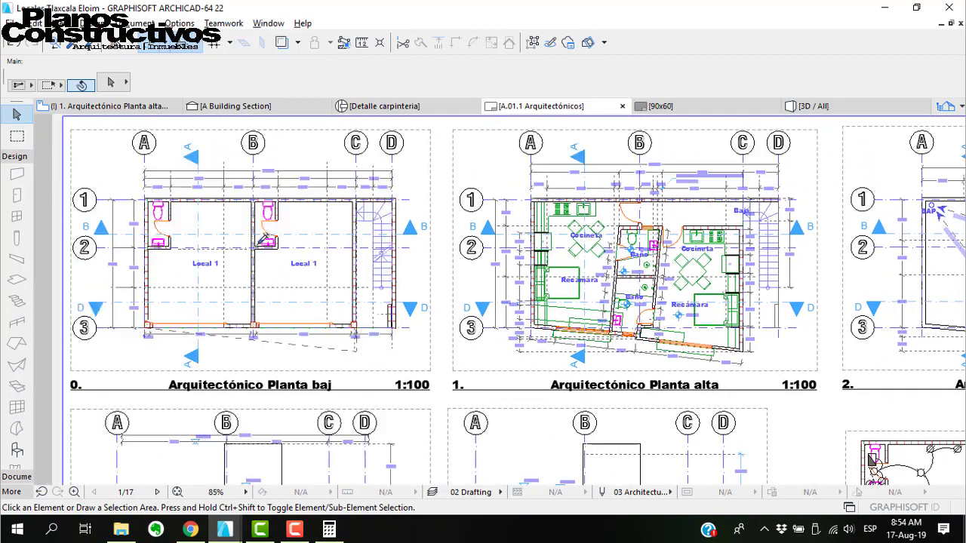
scroll(172, 216, "up", 3)
scroll(275, 201, "down", 3)
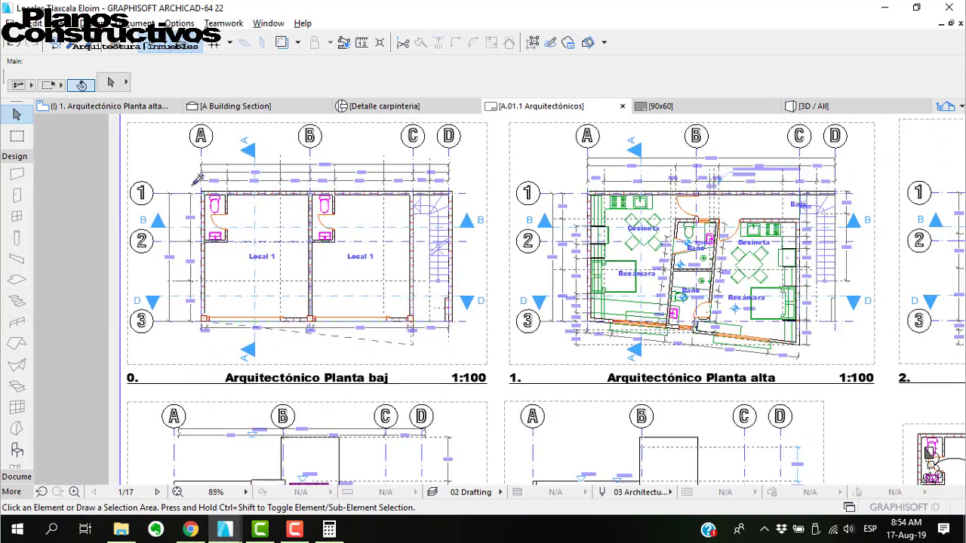
scroll(181, 186, "up", 3)
scroll(232, 178, "up", 2)
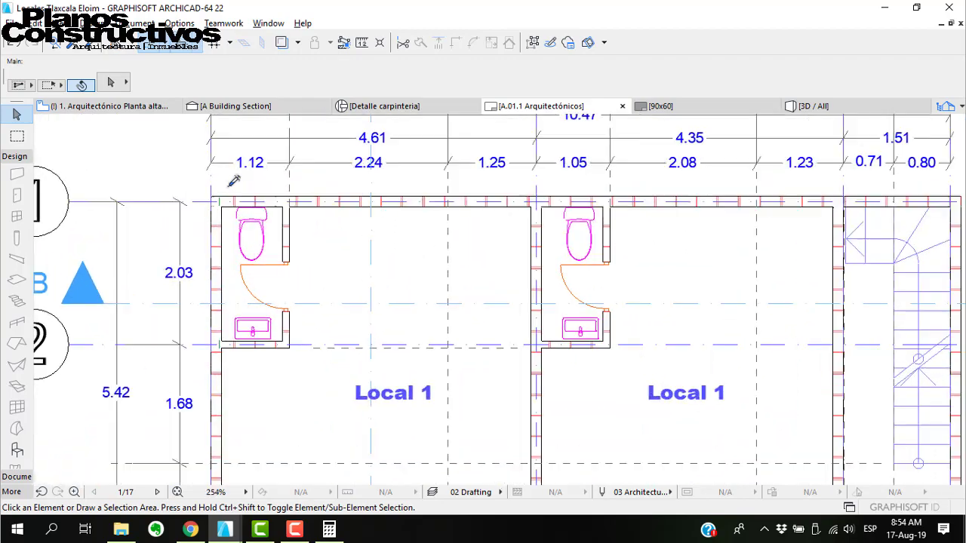
Review the structural and plumbing plans on the layout, and bring the carpentry detail into close view
scroll(425, 360, "down", 10)
scroll(429, 381, "up", 6)
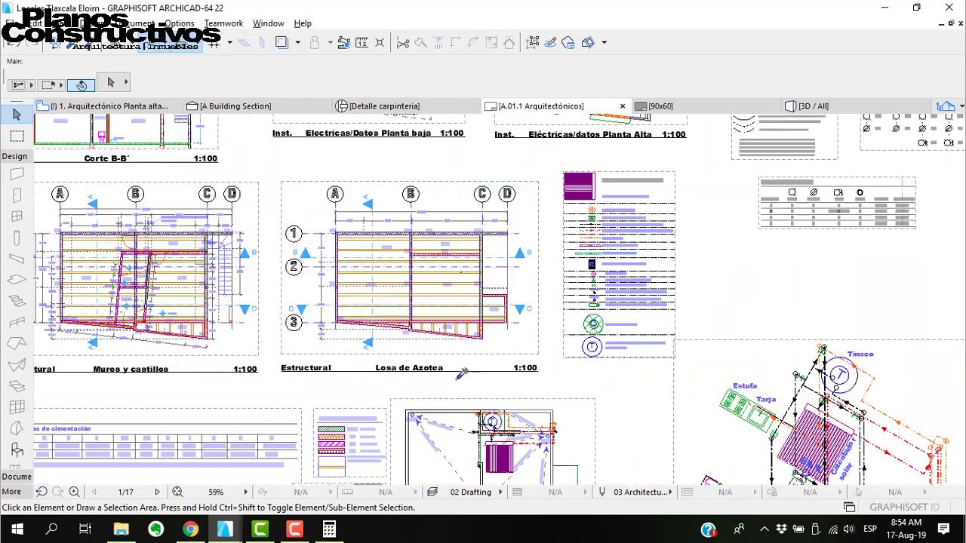
middle_click_drag(377, 390, 479, 123)
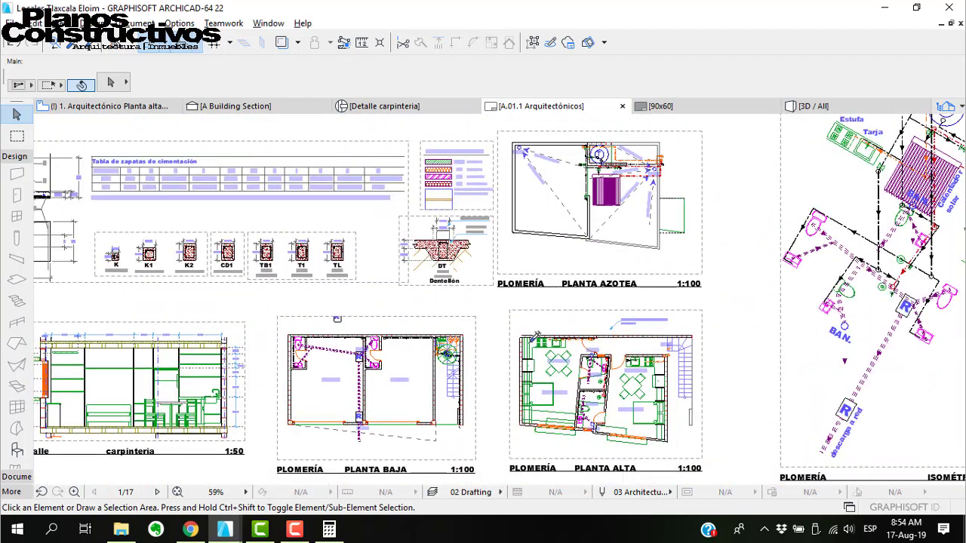
middle_click_drag(529, 347, 448, 167)
mouse_move(593, 224)
middle_mouse_down()
mouse_move(433, 253)
mouse_move(453, 284)
mouse_move(556, 272)
mouse_move(738, 304)
middle_mouse_up()
scroll(151, 330, "up", 6)
mouse_move(197, 317)
middle_mouse_down()
mouse_move(325, 317)
mouse_move(384, 337)
middle_mouse_up()
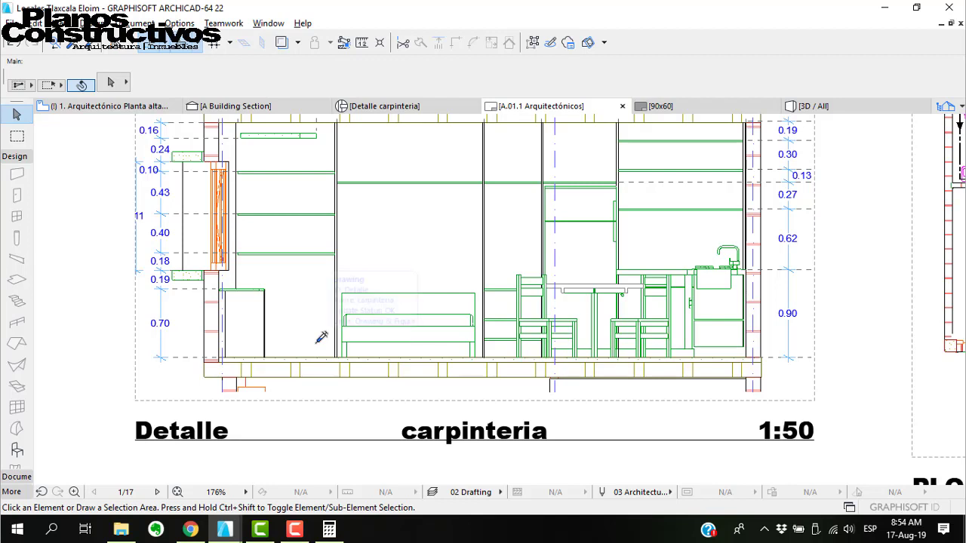
Examine the carpentry detail's scale label, furniture and shelving, and the height dimensions beside the low cabinet under the window
left_click(316, 313)
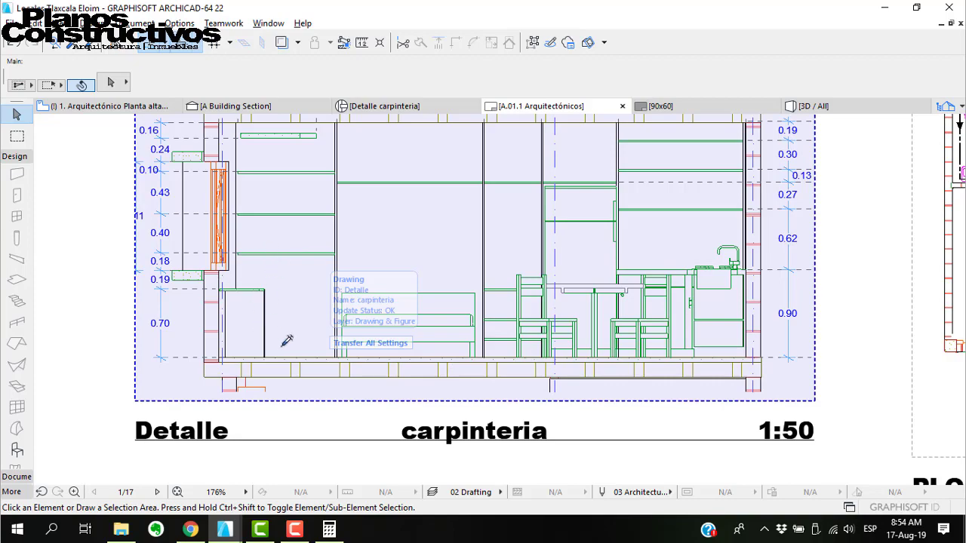
scroll(293, 367, "down", 3)
scroll(512, 286, "down", 2)
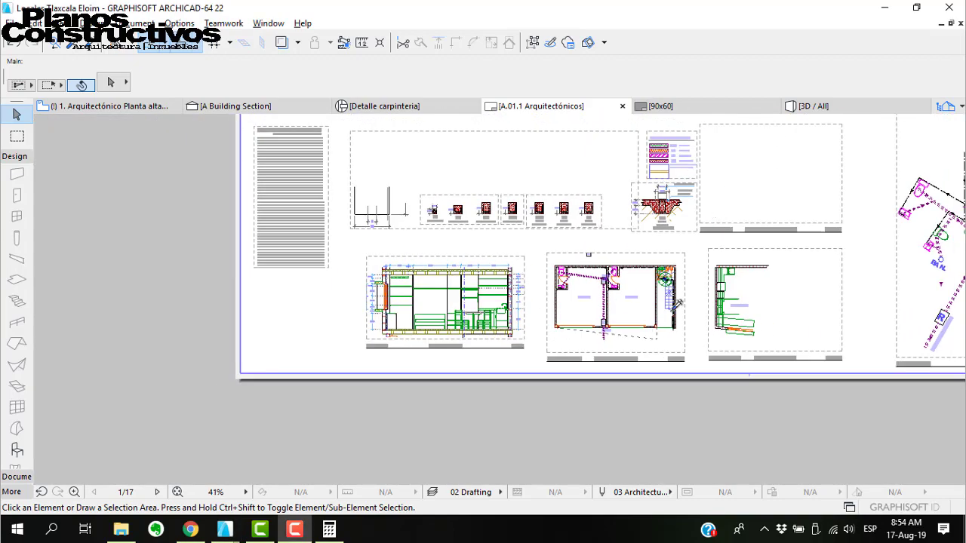
scroll(377, 317, "up", 7)
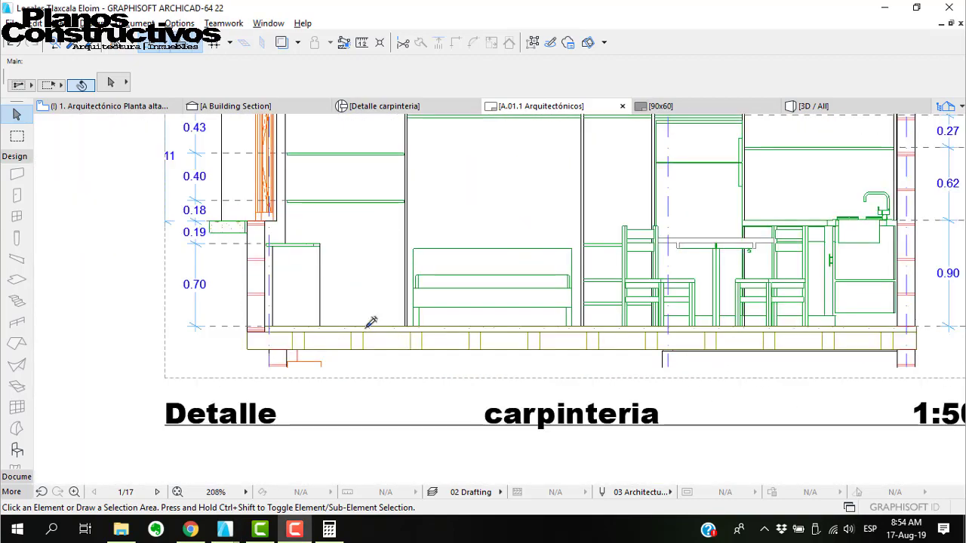
scroll(377, 317, "down", 2)
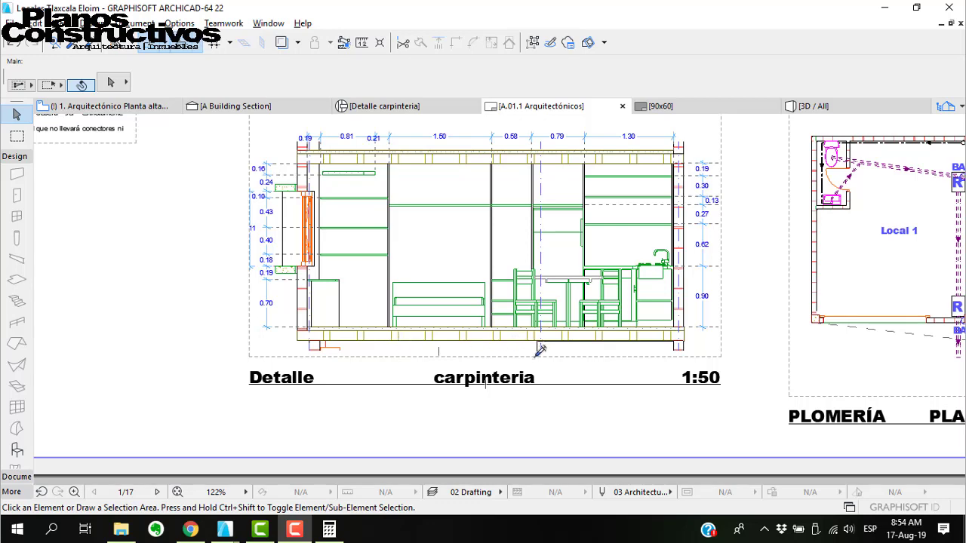
scroll(271, 321, "up", 3)
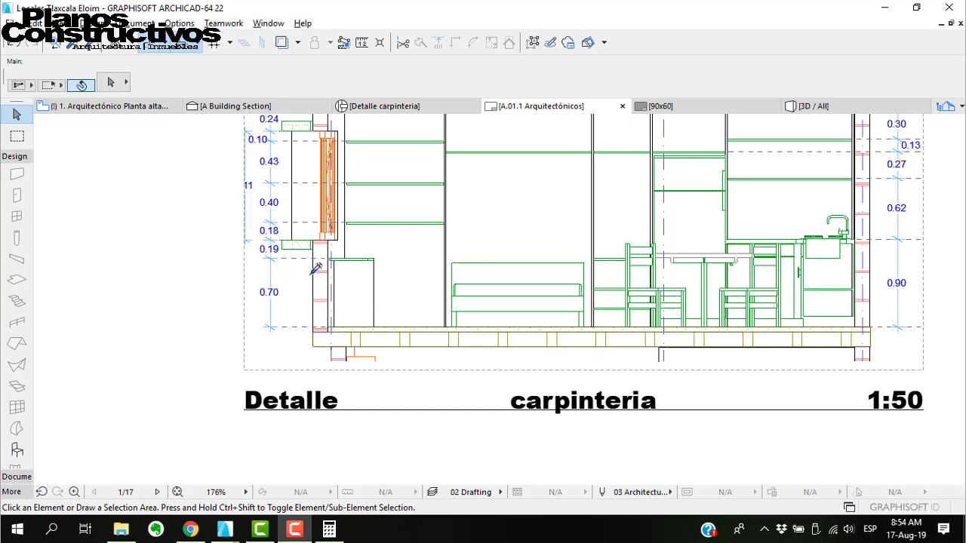
middle_click_drag(311, 277, 353, 358)
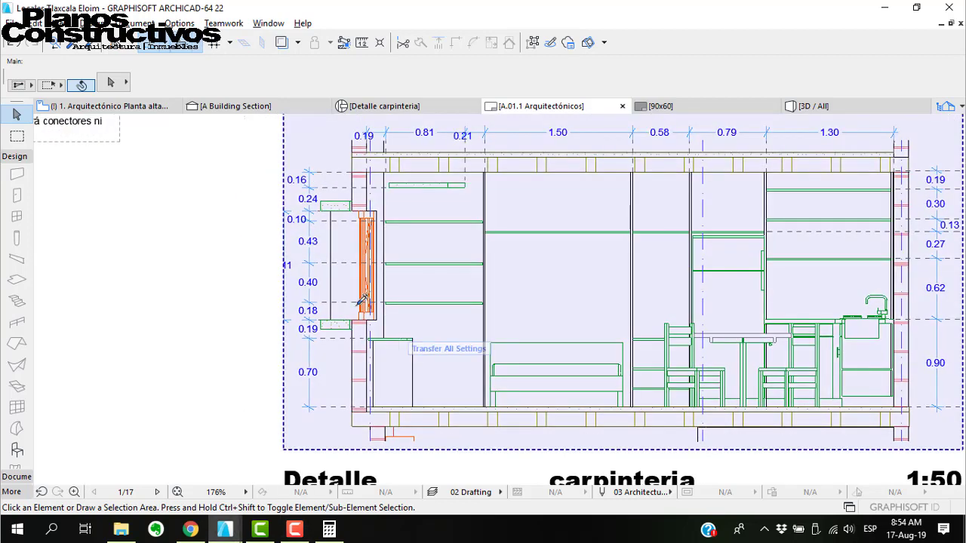
mouse_move(315, 296)
left_mouse_down()
mouse_move(295, 388)
mouse_move(300, 293)
left_mouse_up()
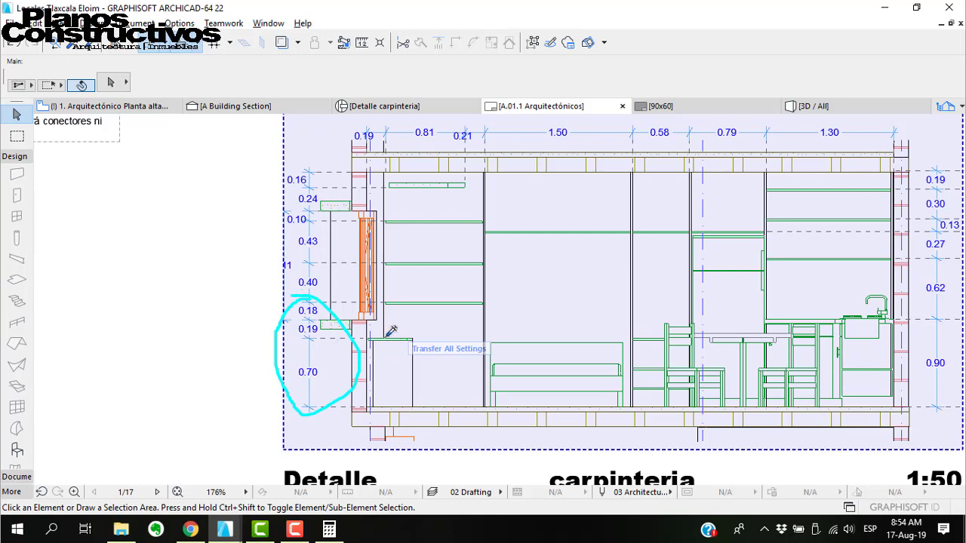
scroll(355, 414, "up", 3)
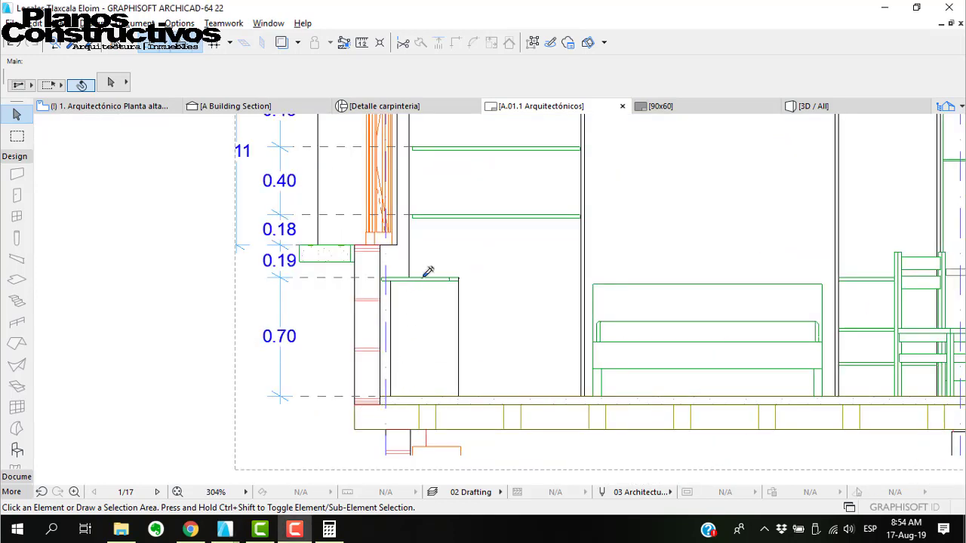
scroll(305, 299, "down", 3)
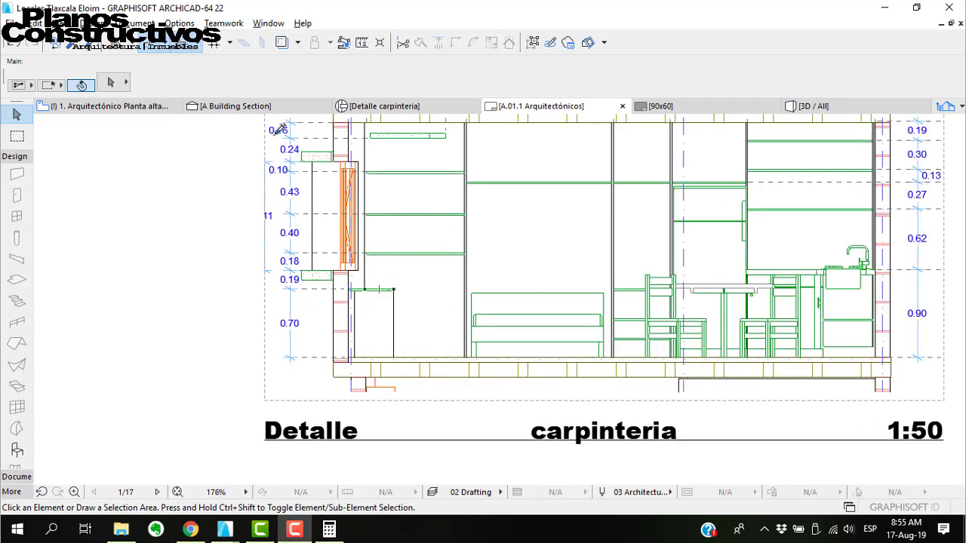
Open the upper floor plan and building section A, and inspect the bedroom and kitchen area enclosed by the carpentry detail marker
left_click(116, 103)
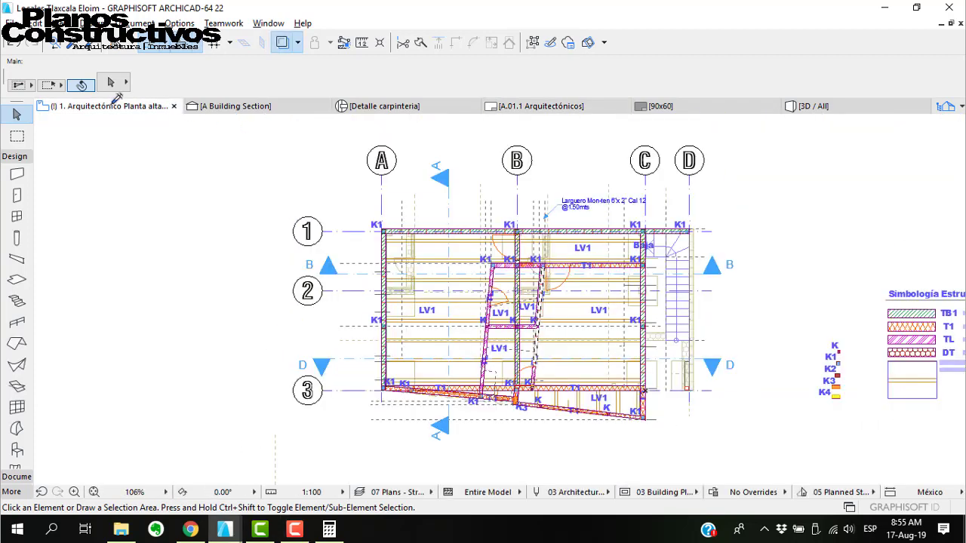
left_click(233, 97)
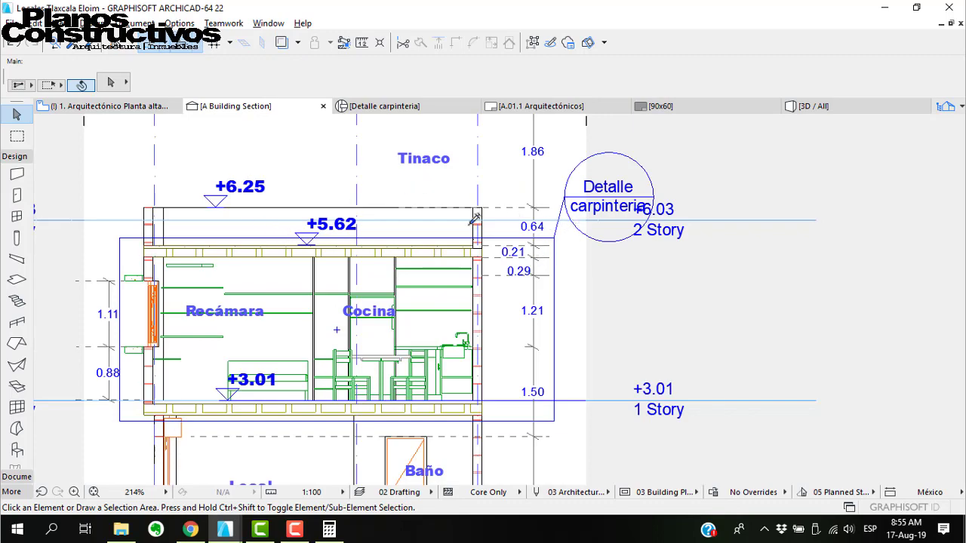
scroll(422, 214, "down", 4)
scroll(255, 289, "up", 4)
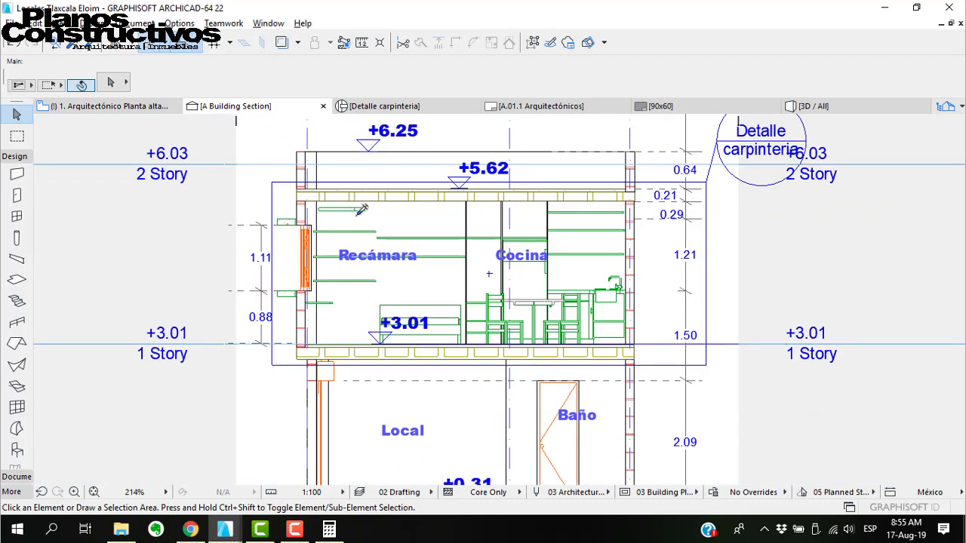
scroll(357, 215, "down", 2)
scroll(328, 329, "up", 3)
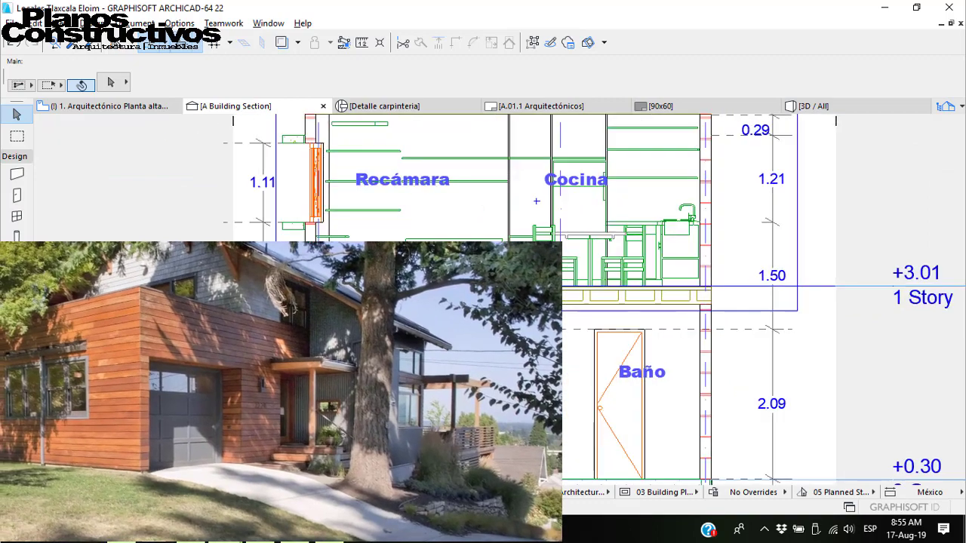
scroll(333, 297, "down", 1)
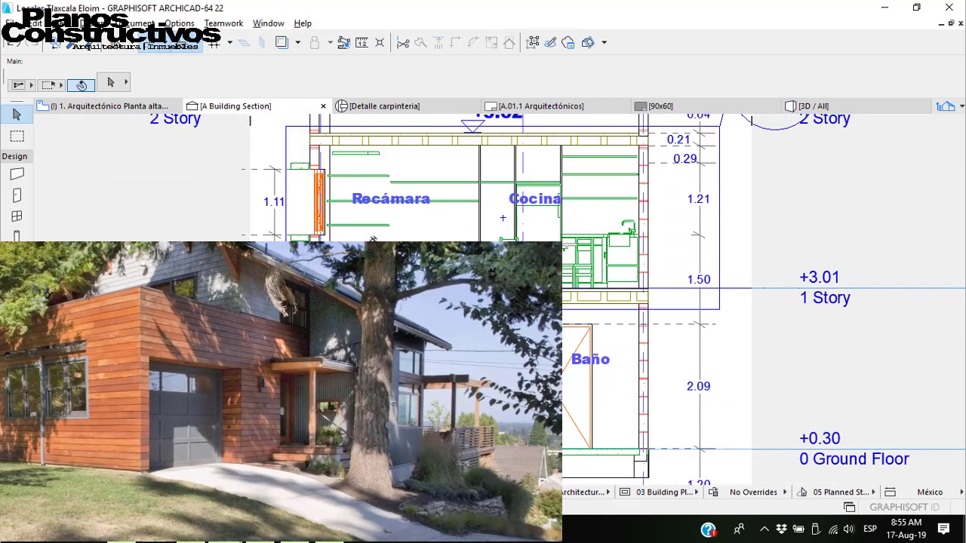
scroll(542, 228, "down", 4)
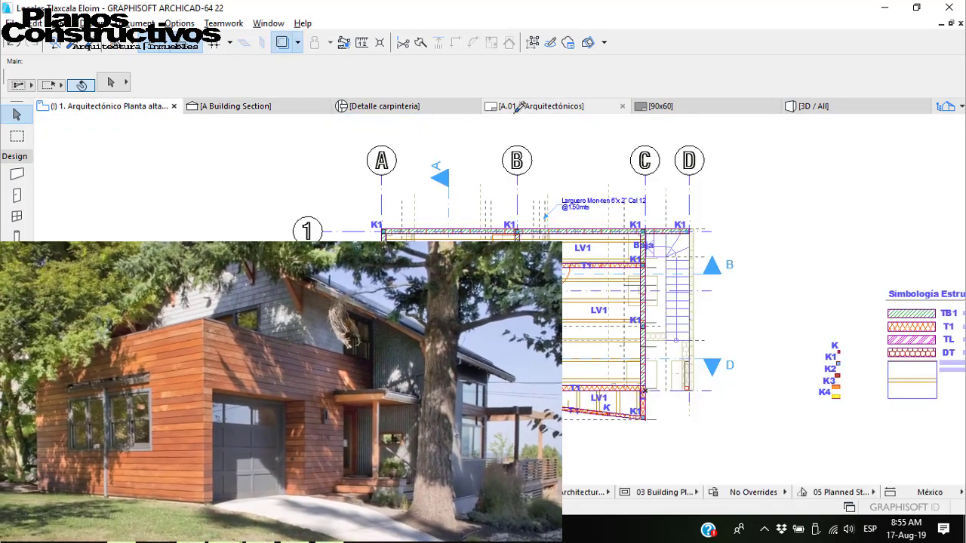
Return to layout A.01.1 and look over the carpentry detail, foundation details, and structural and plumbing plans
left_click(518, 108)
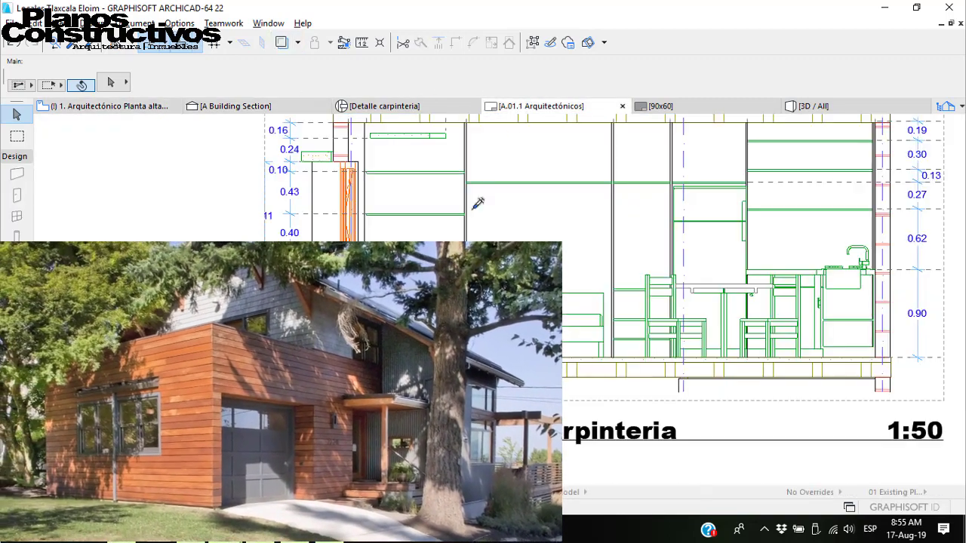
scroll(474, 206, "down", 3)
scroll(420, 302, "down", 1)
scroll(388, 354, "up", 6)
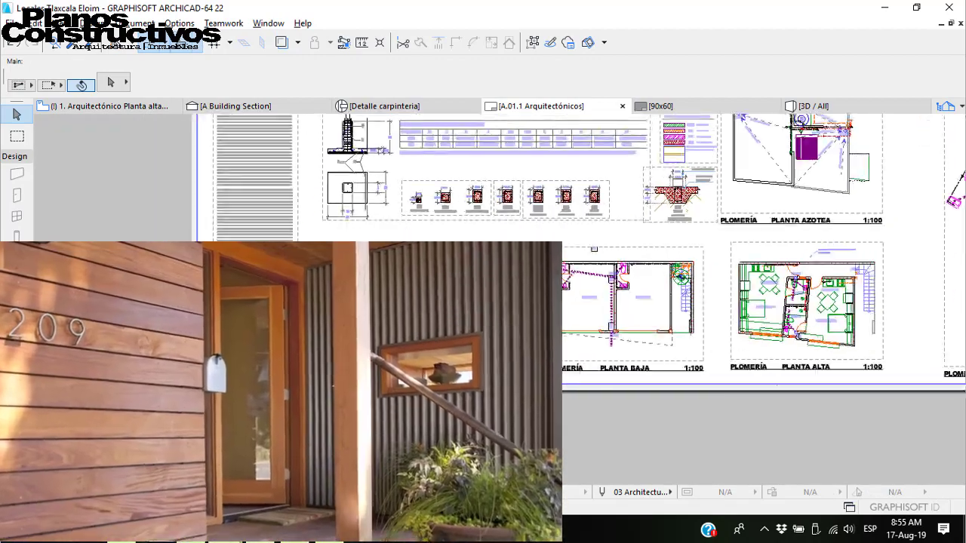
scroll(355, 347, "down", 5)
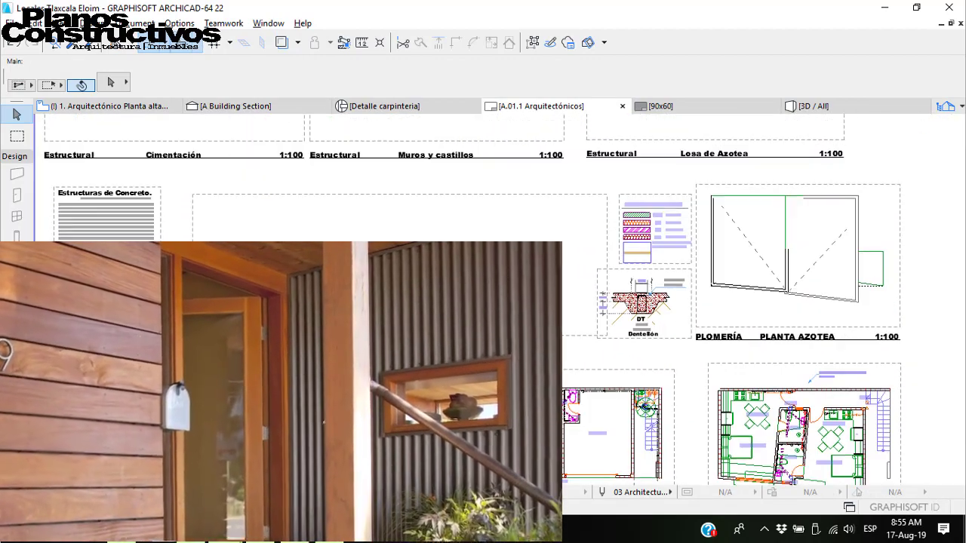
scroll(414, 383, "down", 2)
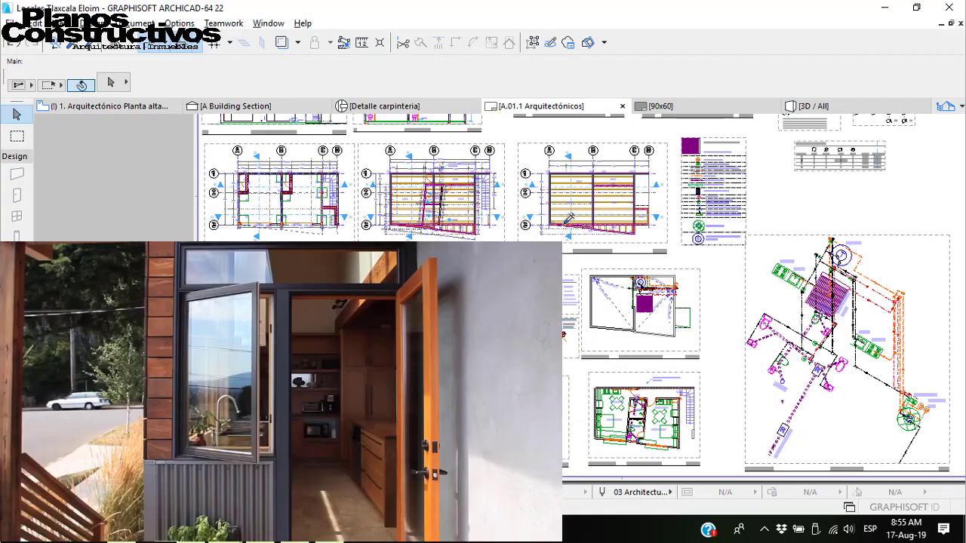
View the electrical plans and sections on the layout, and inspect the carpentry detail callout on section A-A' up close
middle_click_drag(625, 174, 571, 325)
scroll(511, 264, "up", 4)
scroll(513, 318, "down", 5)
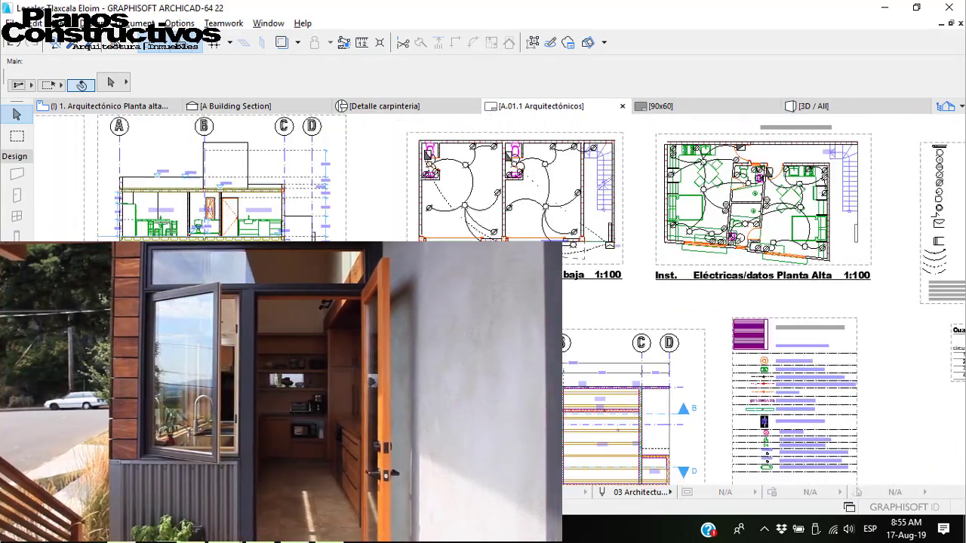
scroll(602, 185, "up", 2)
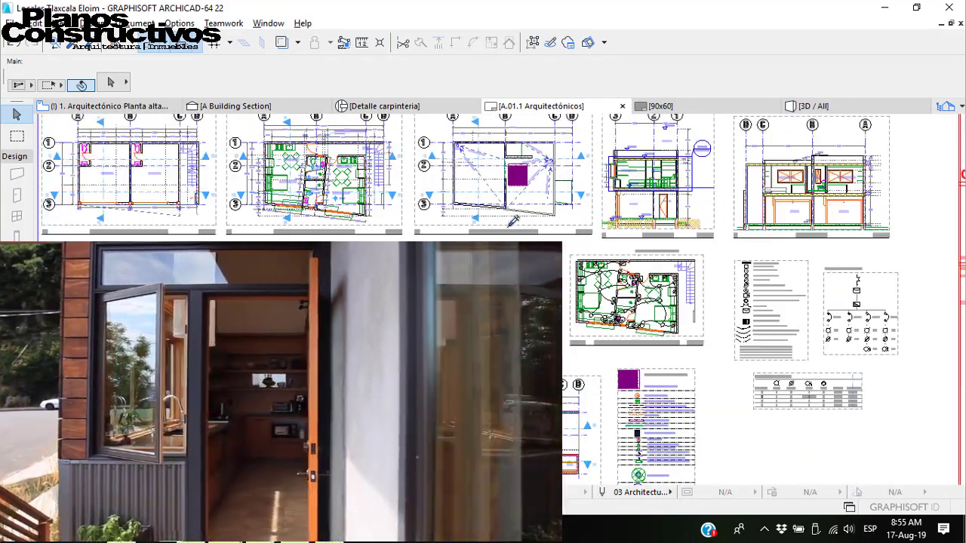
scroll(289, 374, "up", 3)
scroll(356, 385, "down", 3)
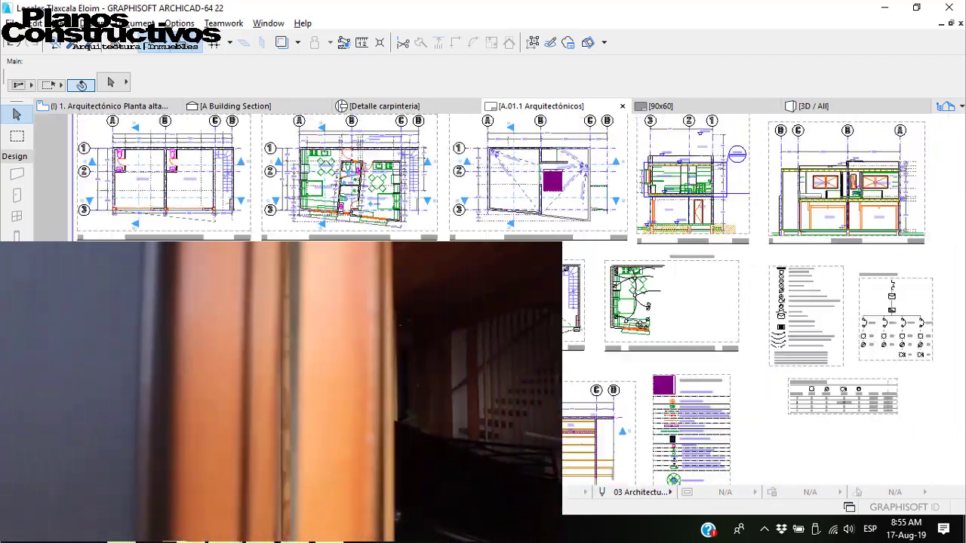
scroll(942, 222, "up", 2)
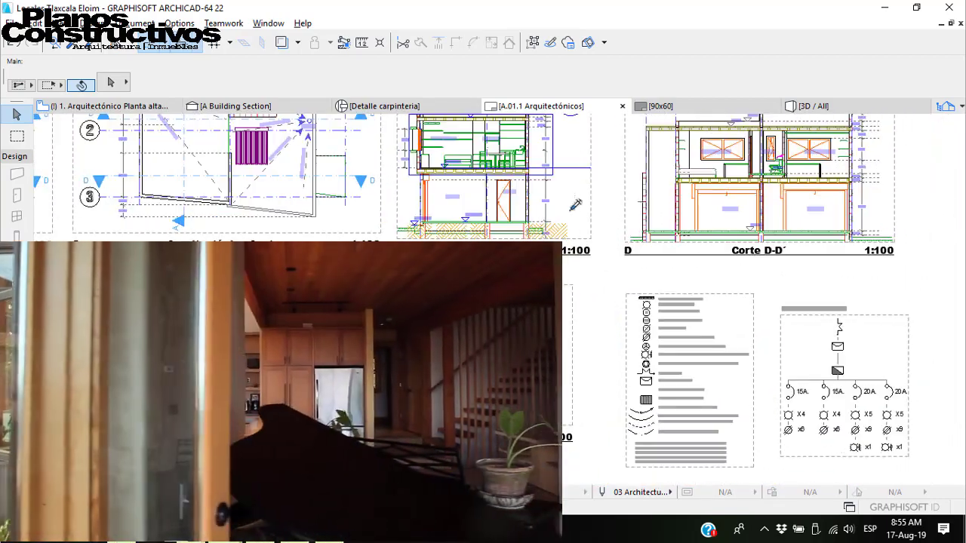
scroll(585, 198, "up", 3)
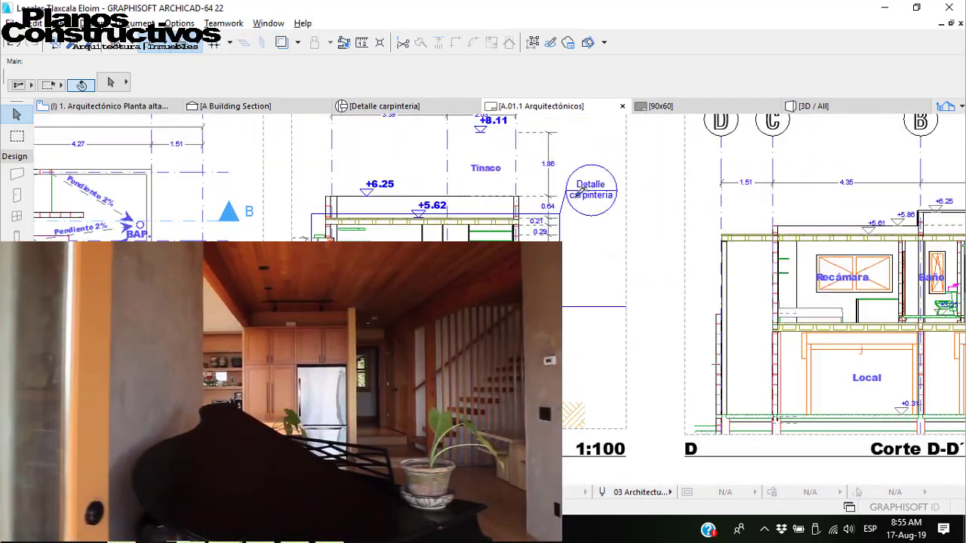
Look over the whole A.01.1 layout and inspect the ground floor plan around the toilets of the two Local 1 units
scroll(536, 204, "down", 5)
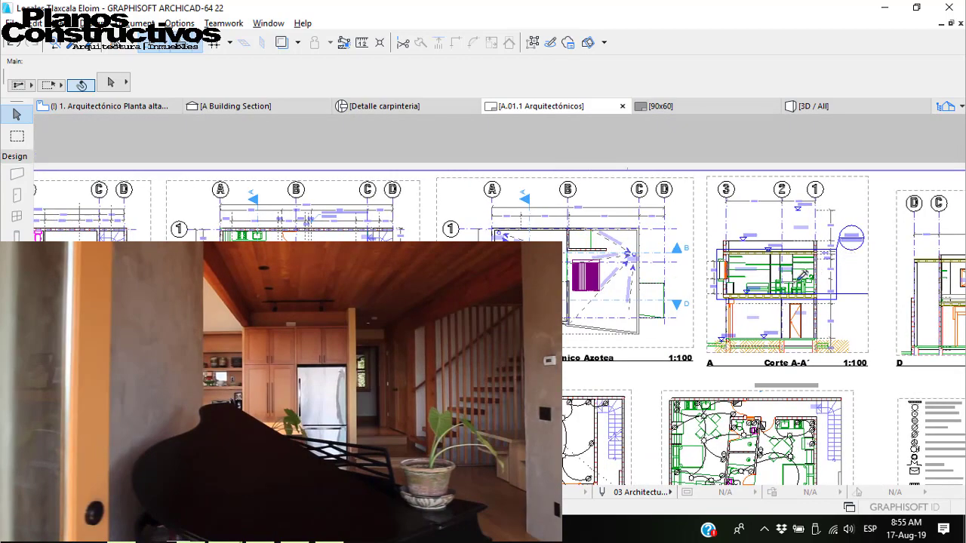
scroll(445, 217, "down", 3)
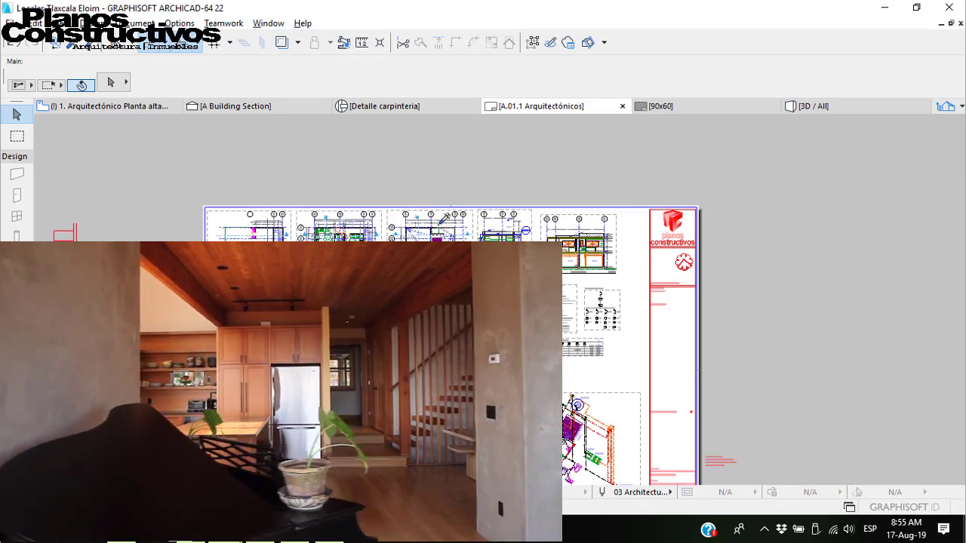
middle_click_drag(440, 224, 541, 178)
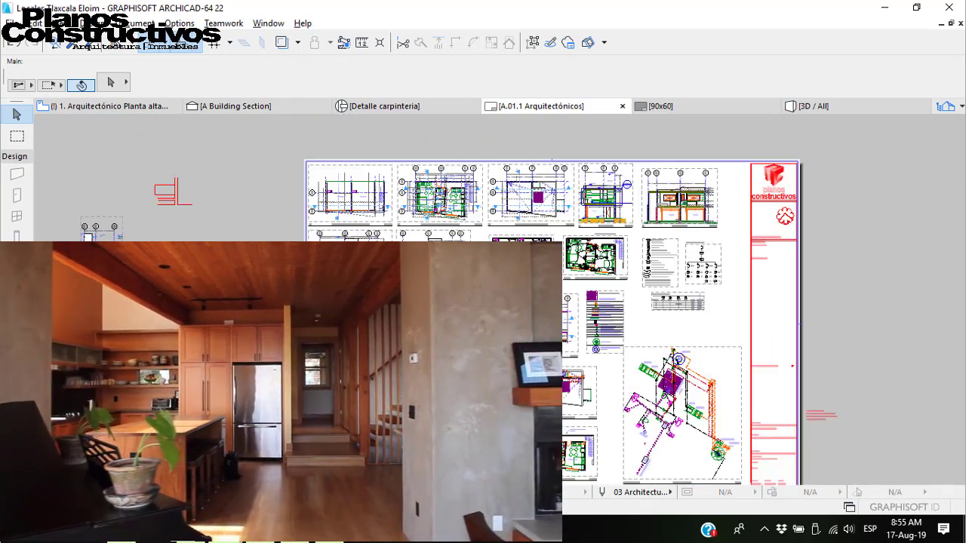
scroll(326, 205, "up", 5)
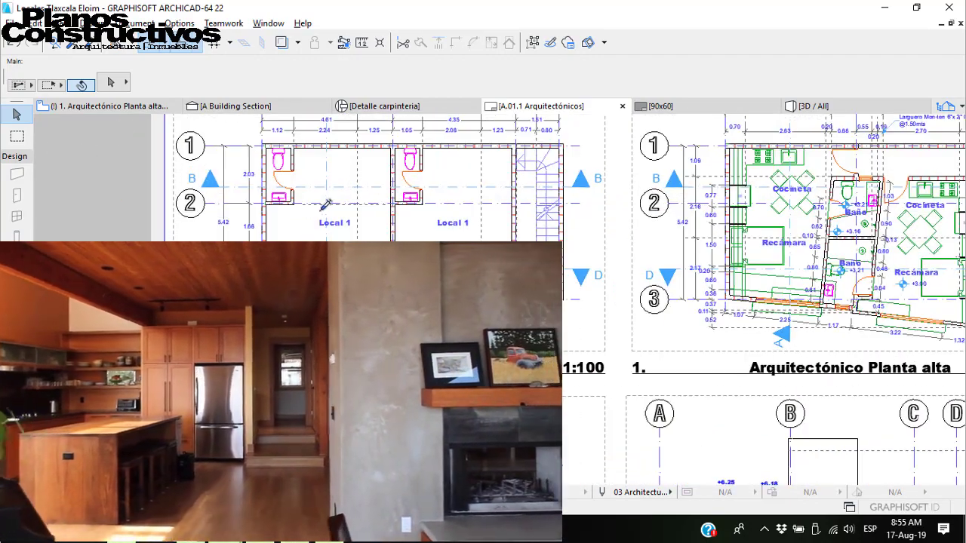
middle_click_drag(325, 205, 325, 273)
scroll(270, 257, "up", 4)
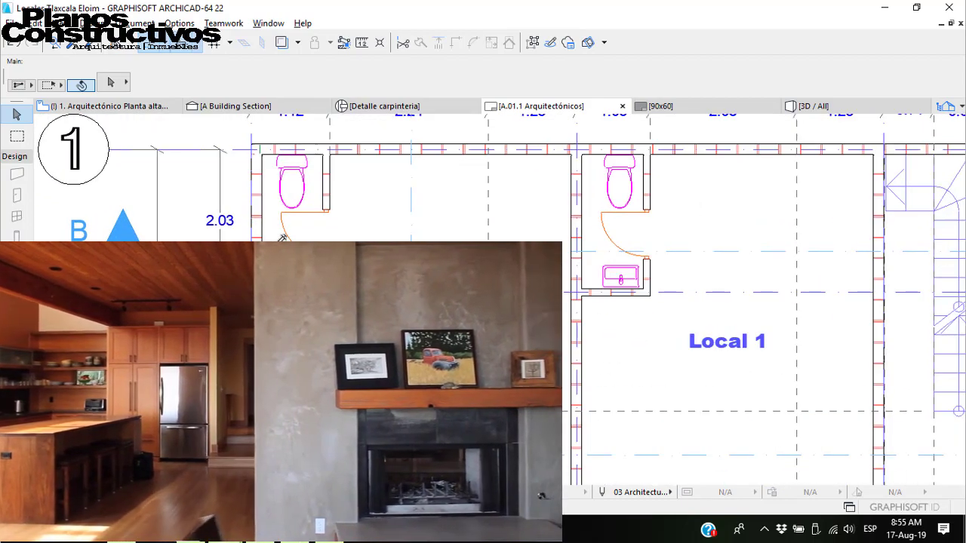
scroll(280, 230, "down", 5)
scroll(279, 231, "up", 3)
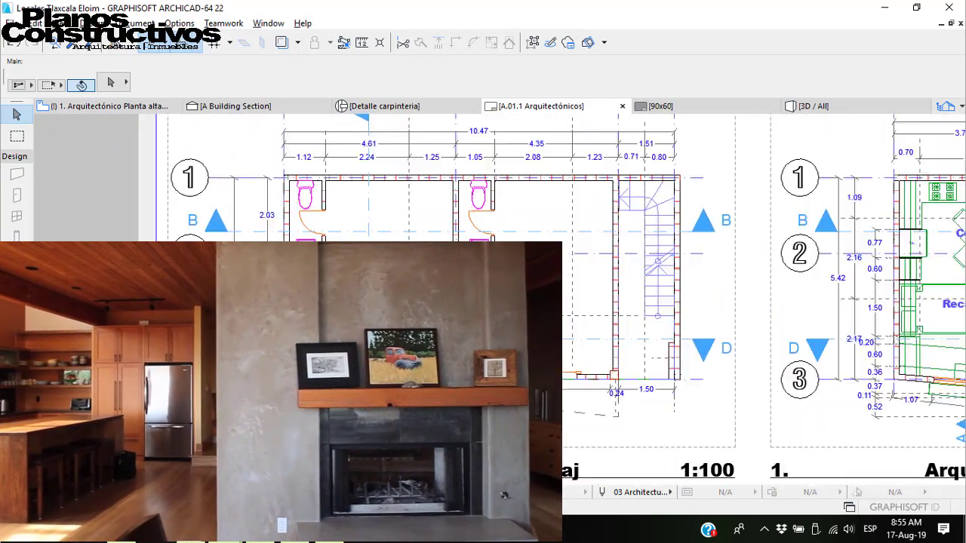
Examine the upper floor architectural plan, focusing on the bathrooms, kitchenettes, bedrooms and the narrow desk along the window wall
scroll(281, 211, "down", 3)
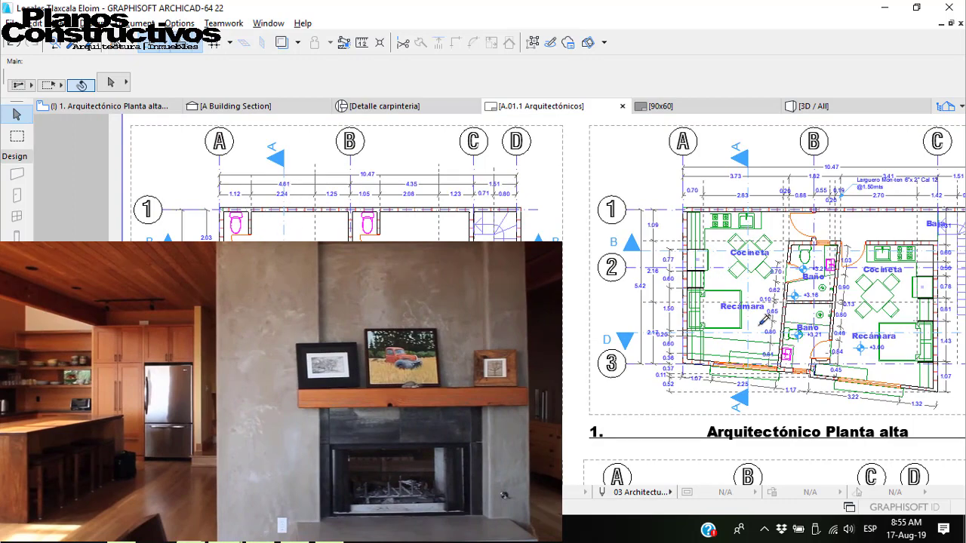
middle_click_drag(760, 325, 513, 328)
scroll(514, 369, "up", 3)
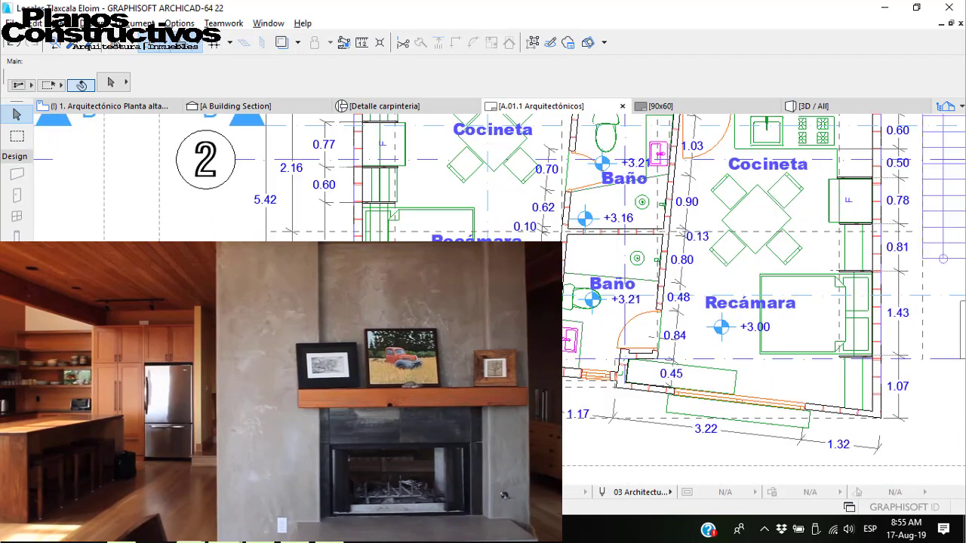
left_click(514, 369)
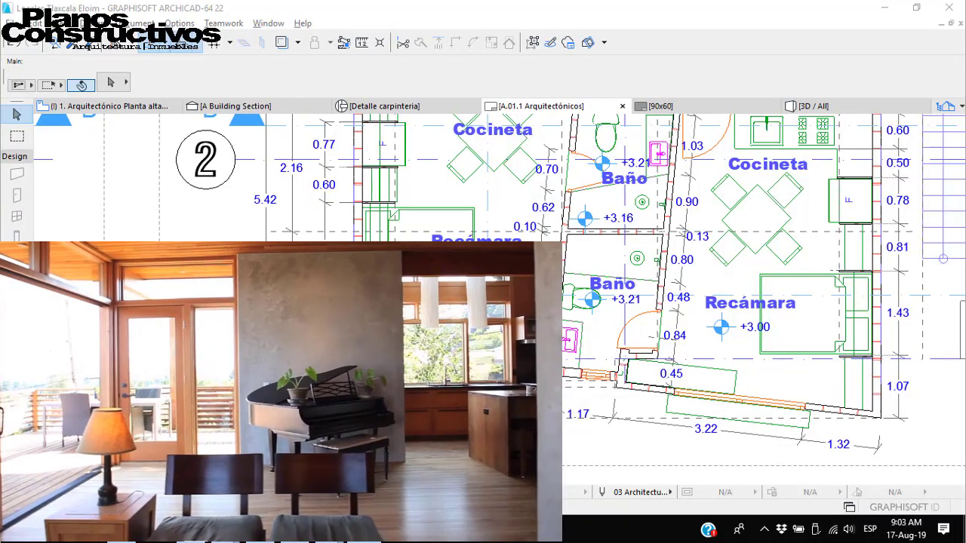
scroll(420, 370, "down", 4)
scroll(420, 370, "up", 4)
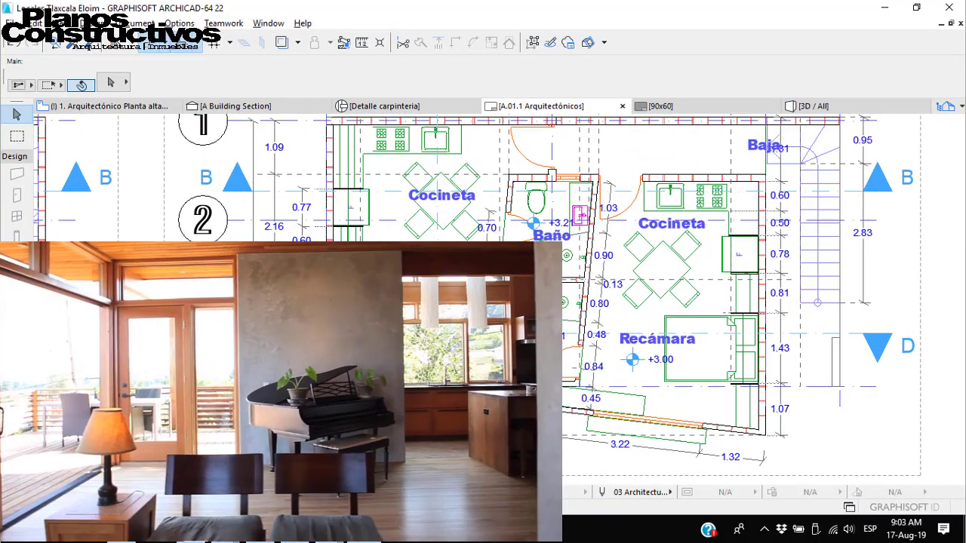
scroll(413, 384, "up", 1)
scroll(410, 374, "up", 3)
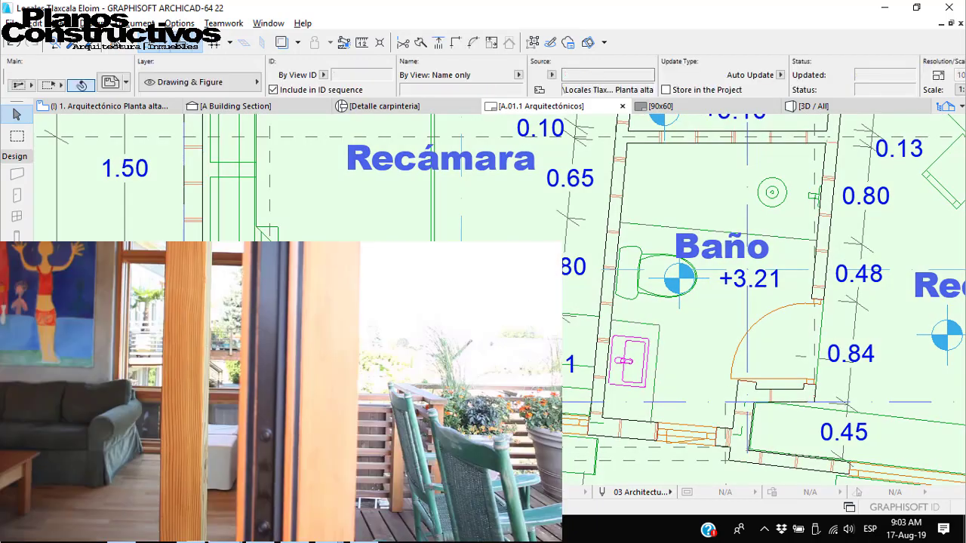
key("Escape")
scroll(393, 414, "down", 4)
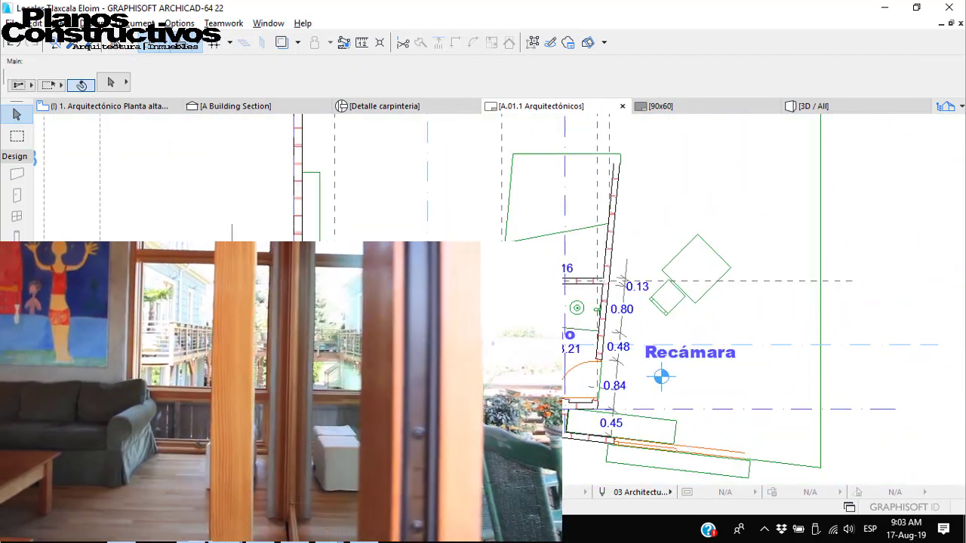
scroll(423, 401, "up", 2)
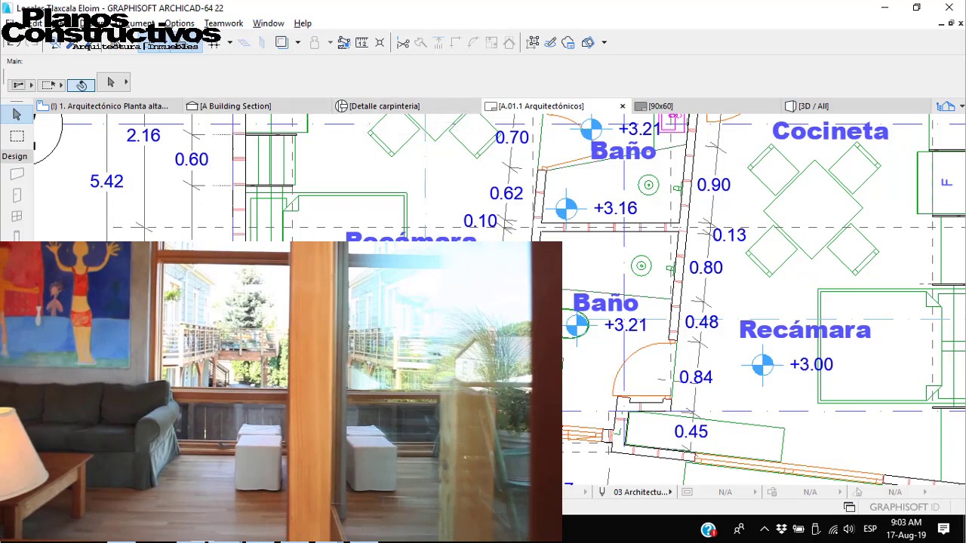
Open the upper floor plan briefly, return to layout A.01.1, and inspect the 1:50 carpentry detail
left_click(132, 107)
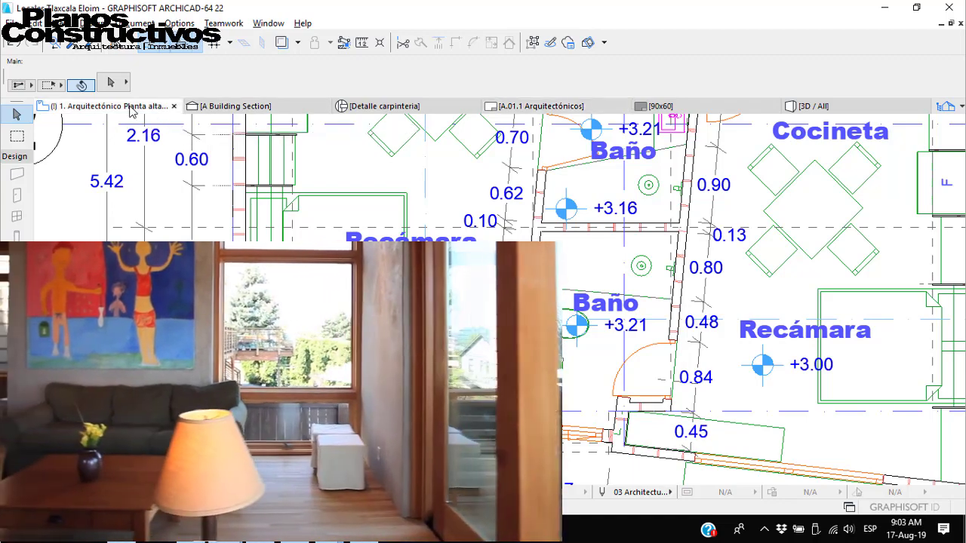
left_click(556, 106)
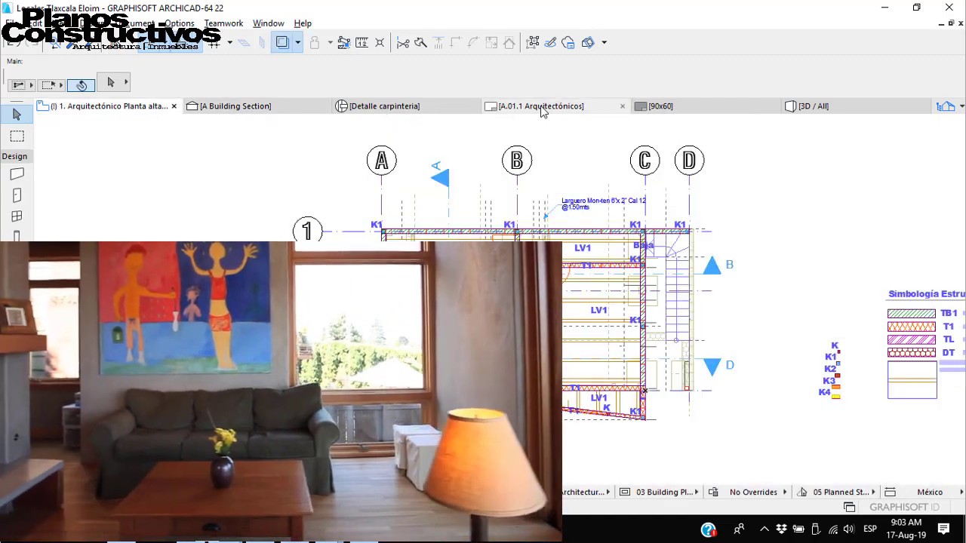
scroll(343, 249, "down", 10)
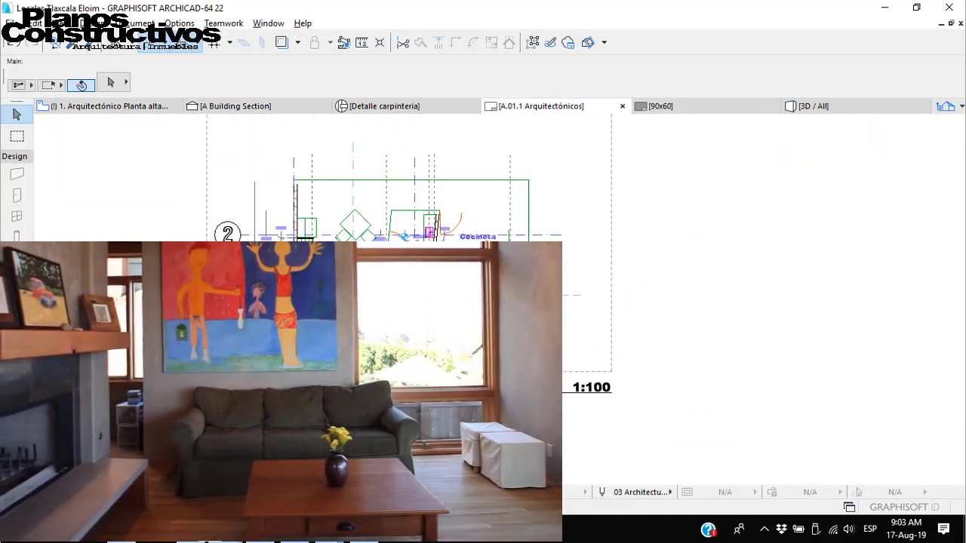
middle_click_drag(358, 415, 358, 189)
middle_click_drag(264, 479, 392, 299)
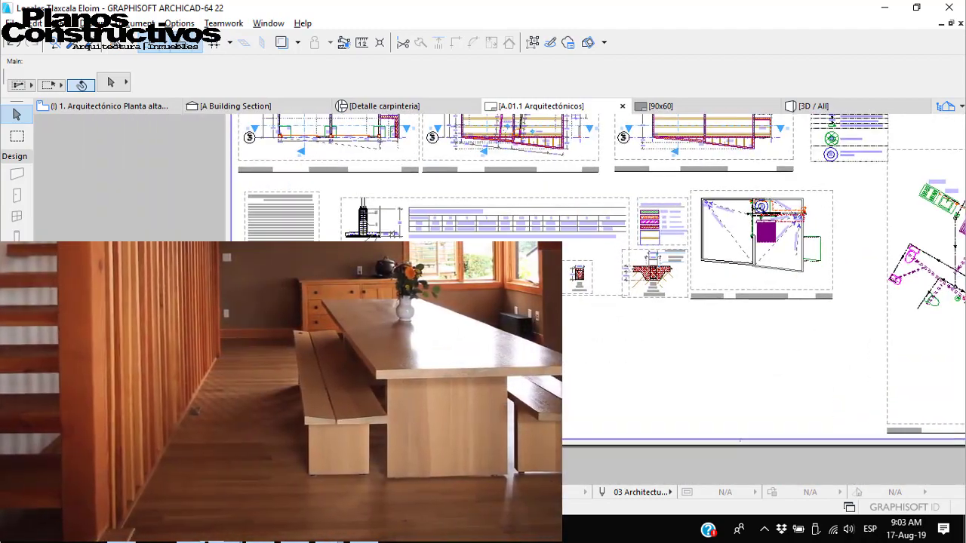
scroll(392, 363, "up", 4)
scroll(500, 156, "up", 5)
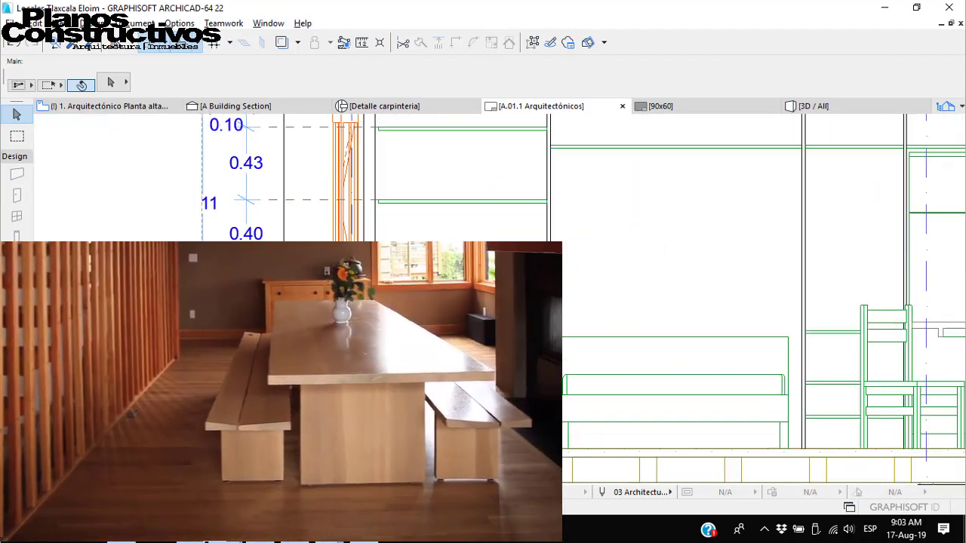
scroll(573, 302, "down", 5)
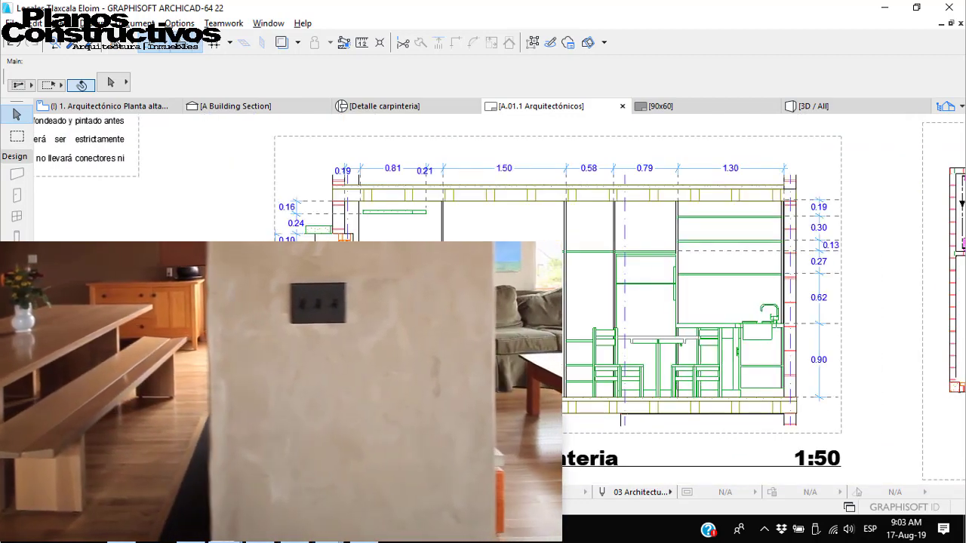
Switch to the LOFT_TLAXCALA project in Unreal Editor and view the bedroom's wooden desk under the window
key("alt+Tab")
right_click_drag(425, 264, 460, 268)
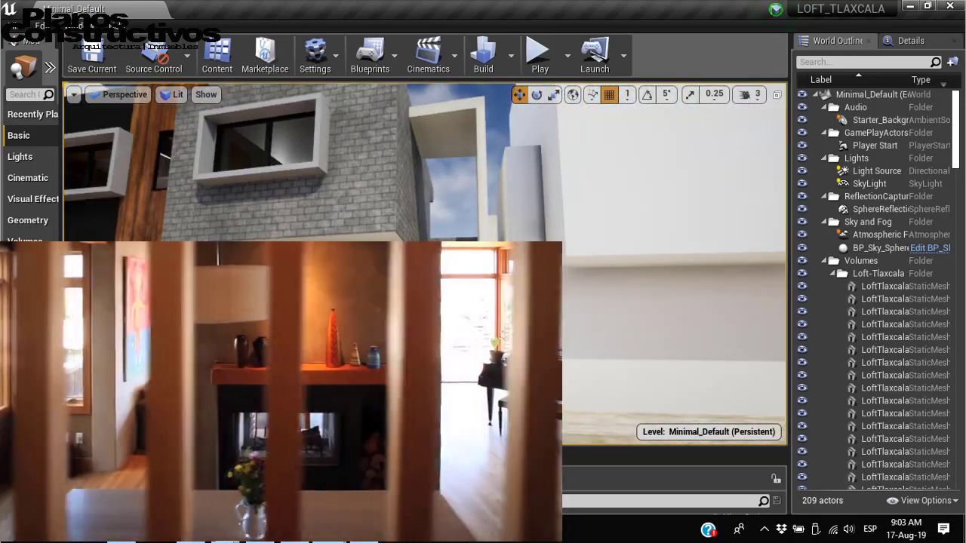
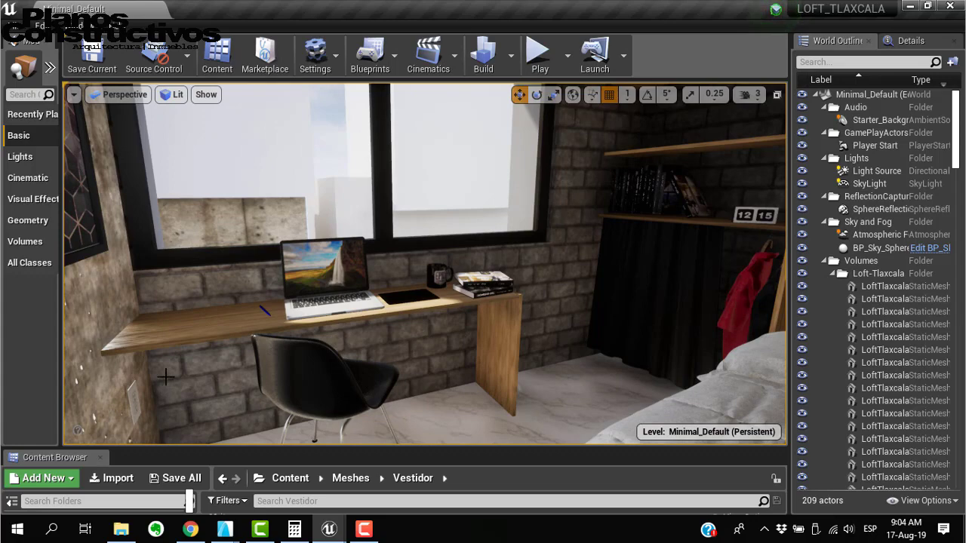
left_click(224, 529)
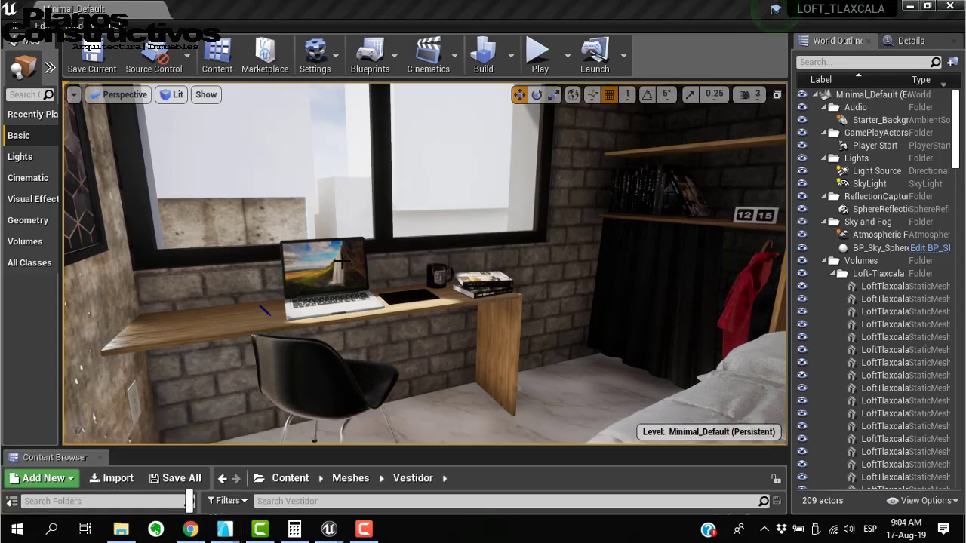
right_click_drag(340, 262, 468, 260)
right_click_drag(476, 332, 291, 336)
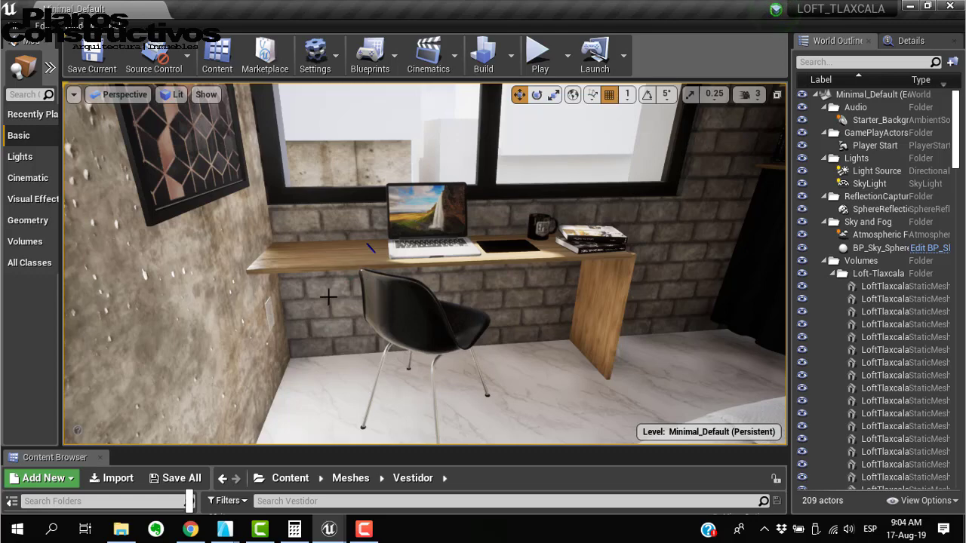
Switch back to Archicad, bring up the Locales Tlaxcala project, and view the carpentry detail with its low cabinet
mouse_move(234, 533)
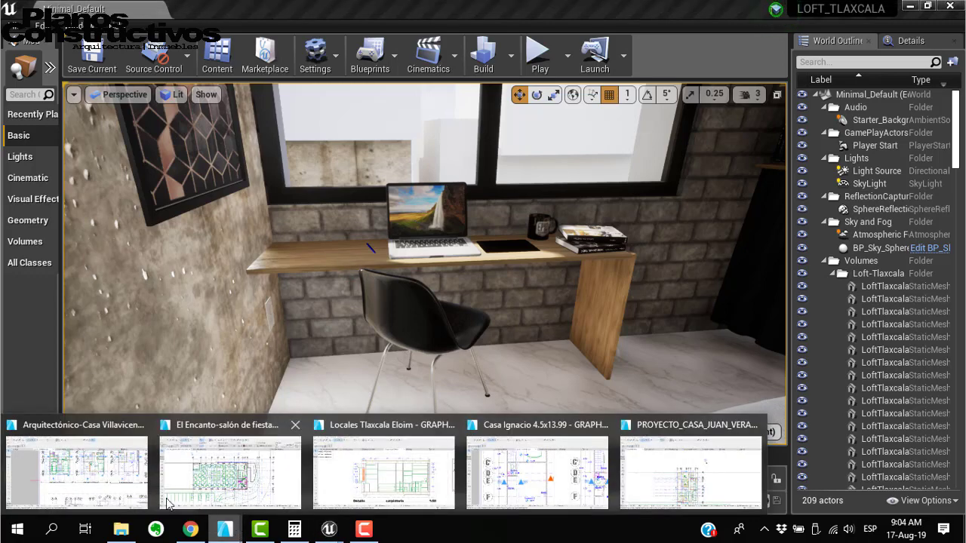
left_click(79, 460)
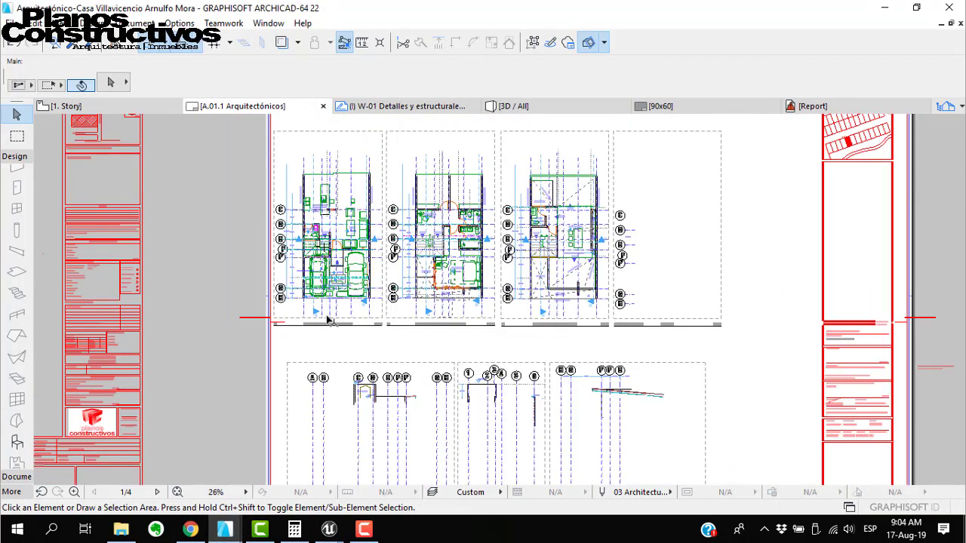
left_click(122, 530)
left_click(234, 531)
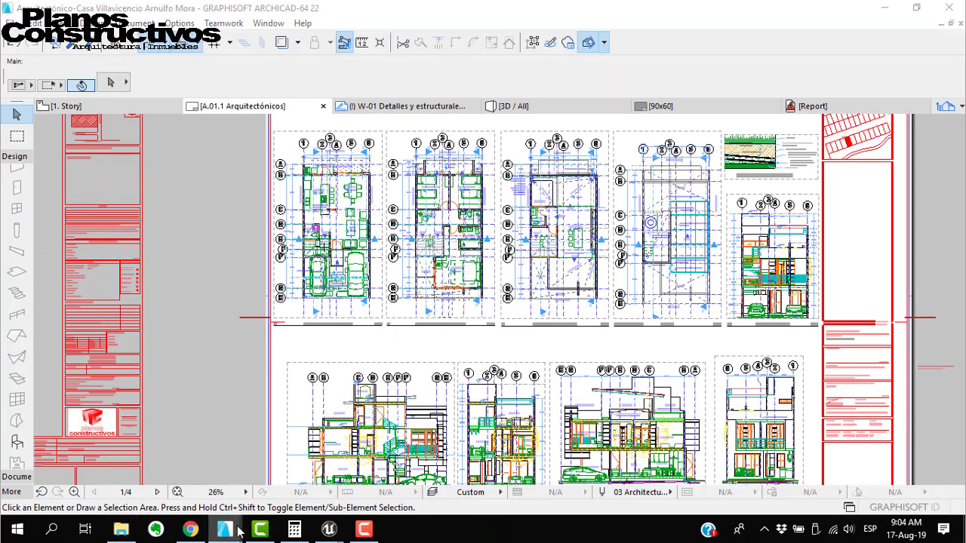
mouse_move(238, 532)
left_click(353, 487)
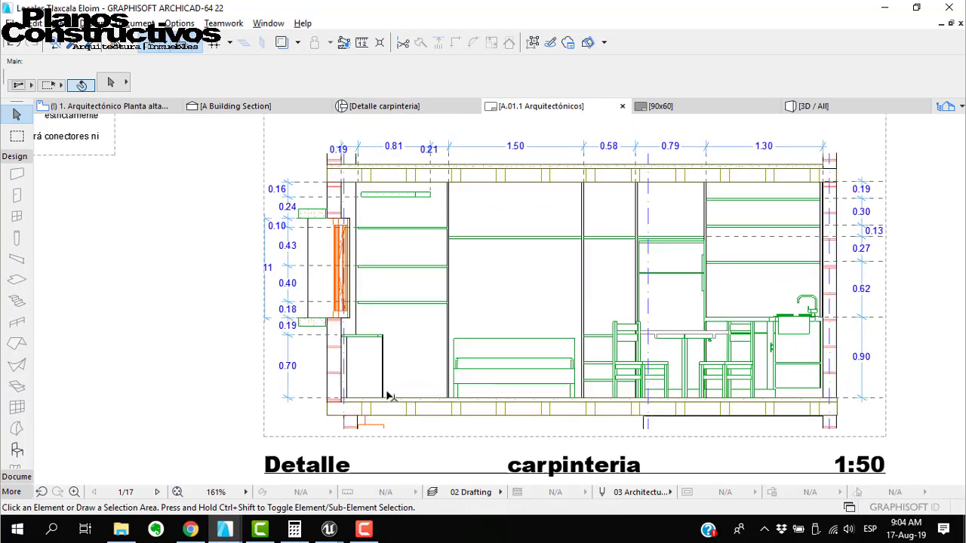
scroll(388, 396, "up", 3)
scroll(345, 334, "down", 4)
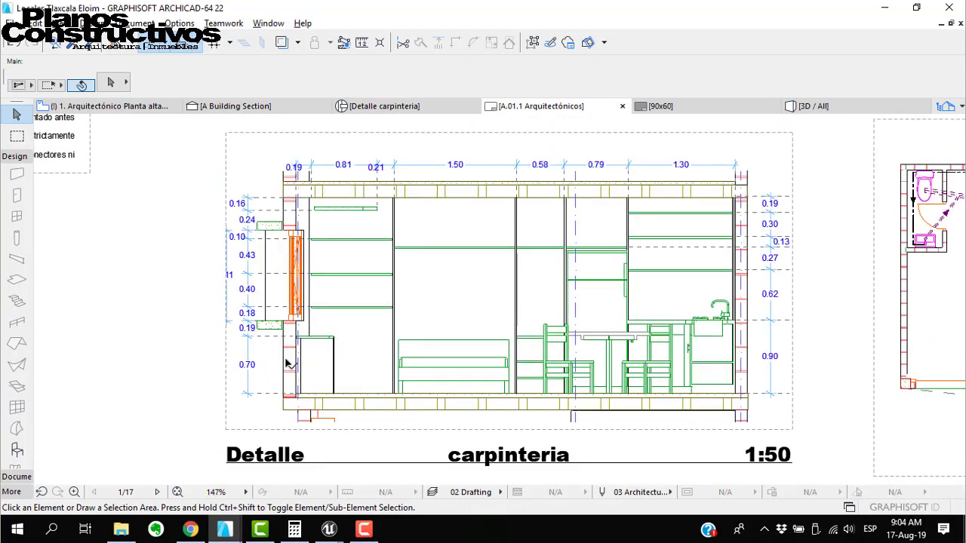
Open the upper floor plan, check its view options, and return to layout A.01.1
left_click(102, 111)
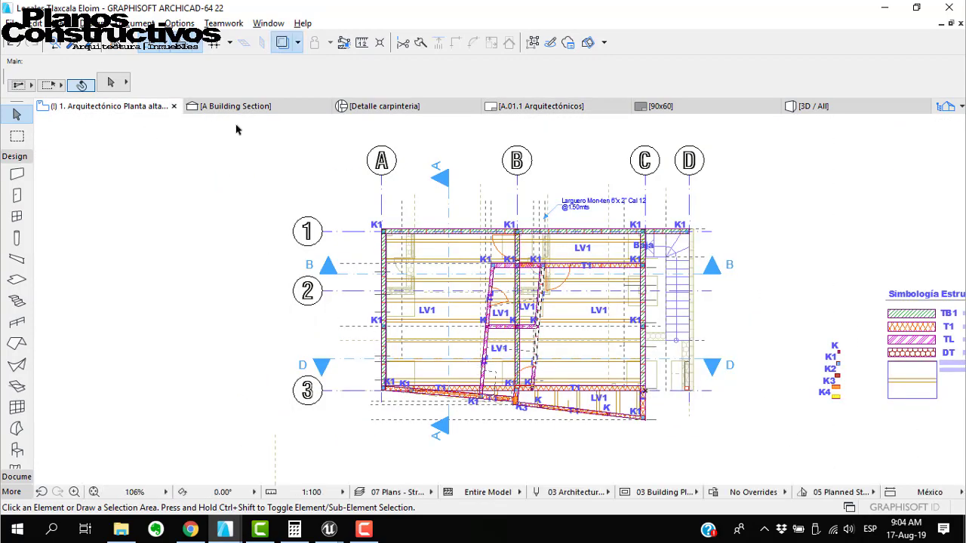
right_click(111, 111)
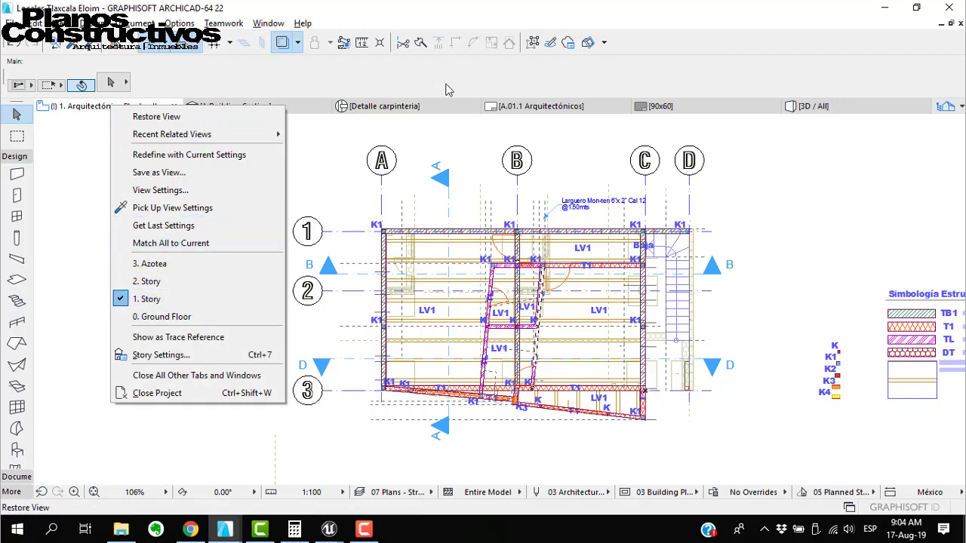
left_click(435, 331)
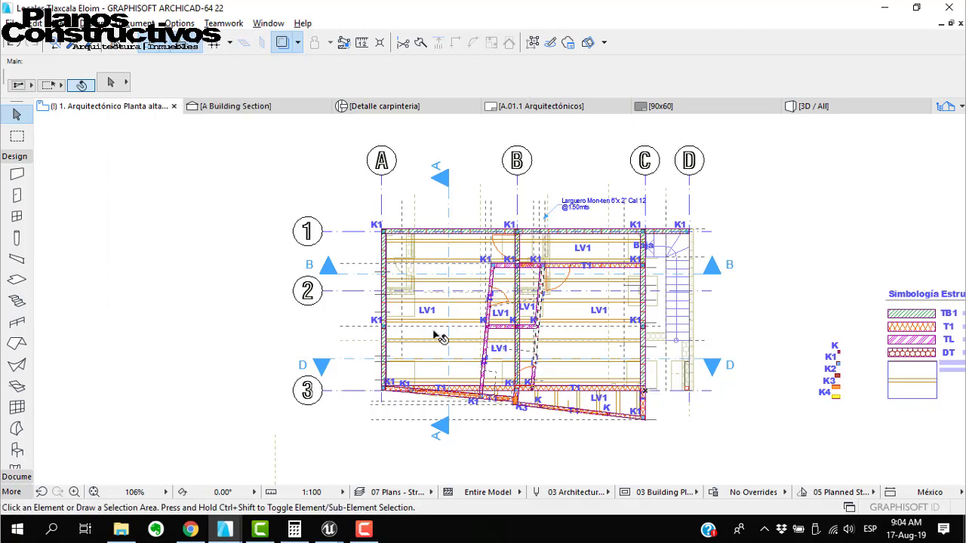
left_click(432, 492)
left_click(539, 106)
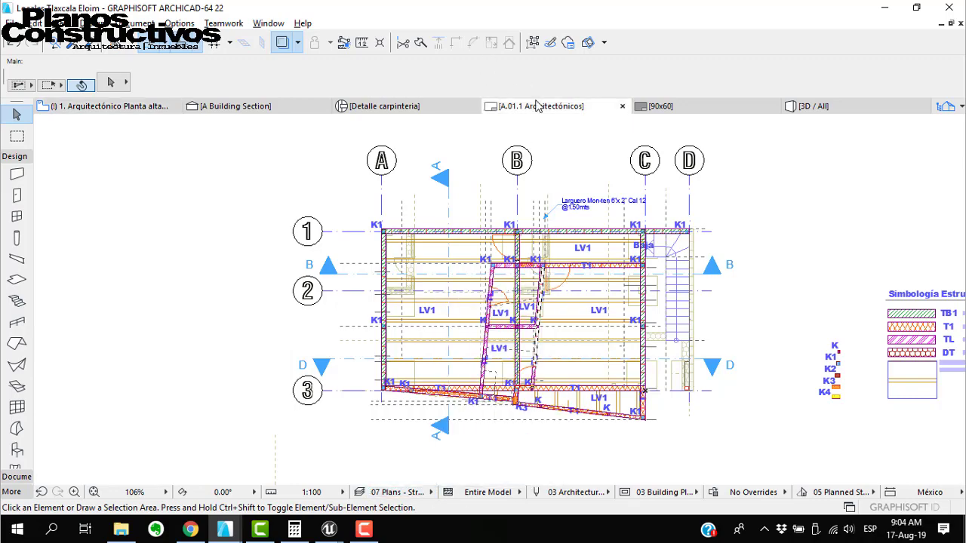
Measure the low cabinet's height at its outer edge in the carpentry detail on layout A.01.1
scroll(343, 298, "down", 2)
scroll(295, 330, "up", 6)
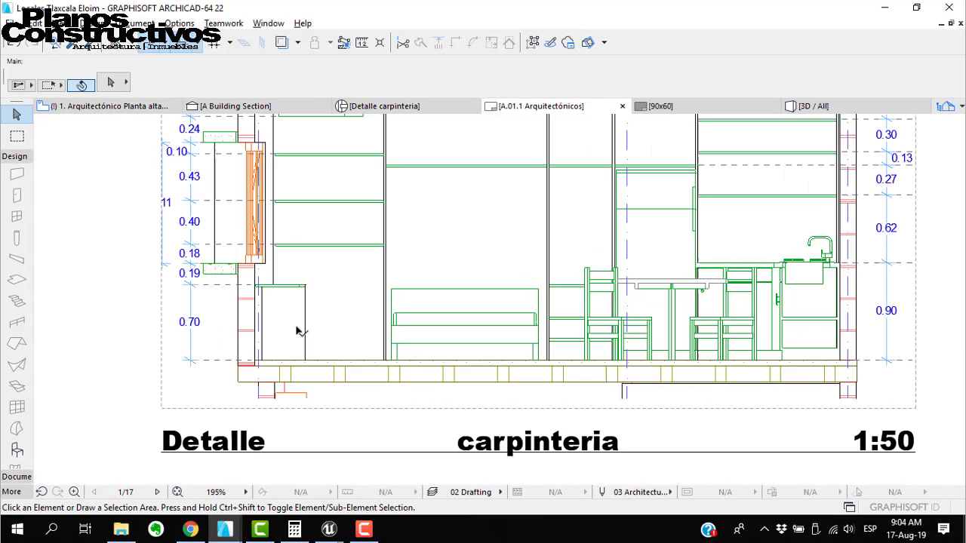
key("m")
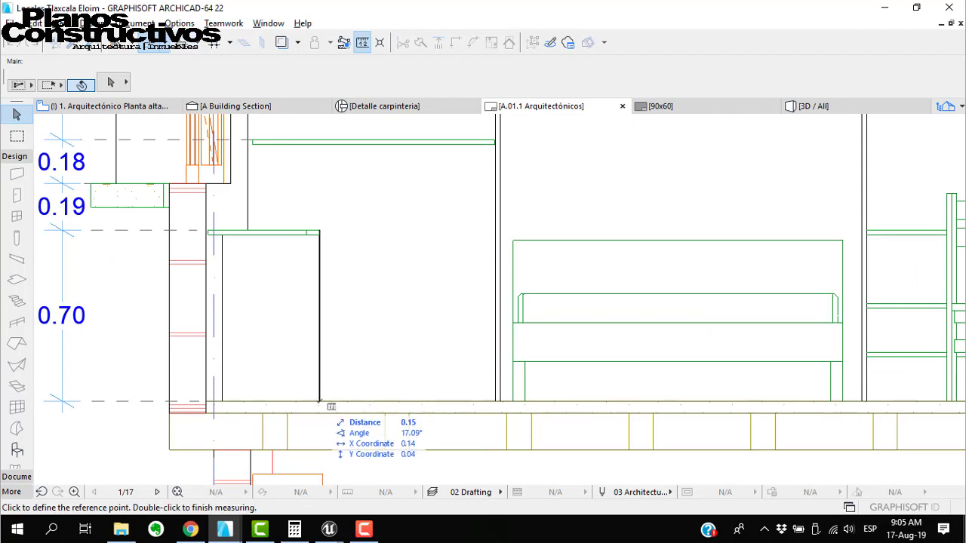
left_click(319, 400)
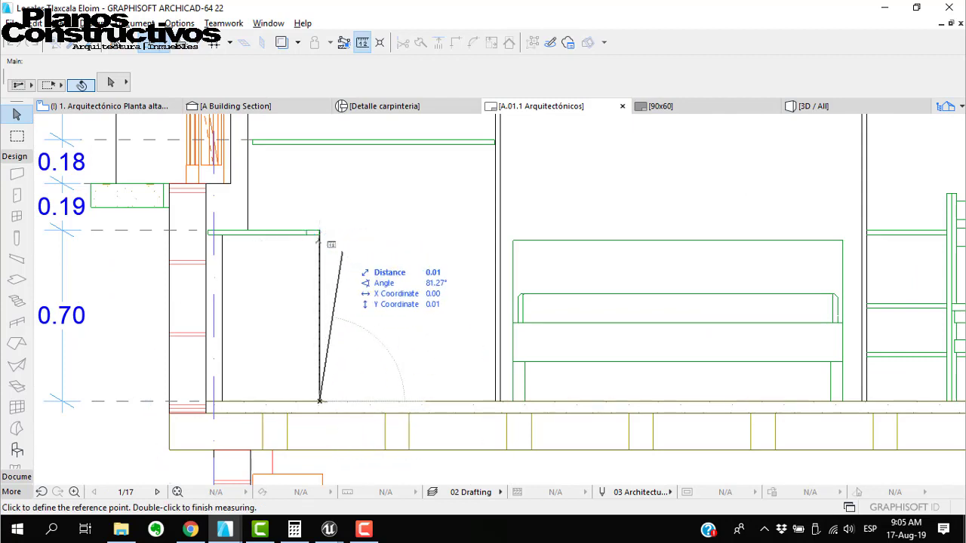
key("Escape")
scroll(419, 285, "down", 3)
scroll(352, 300, "down", 3)
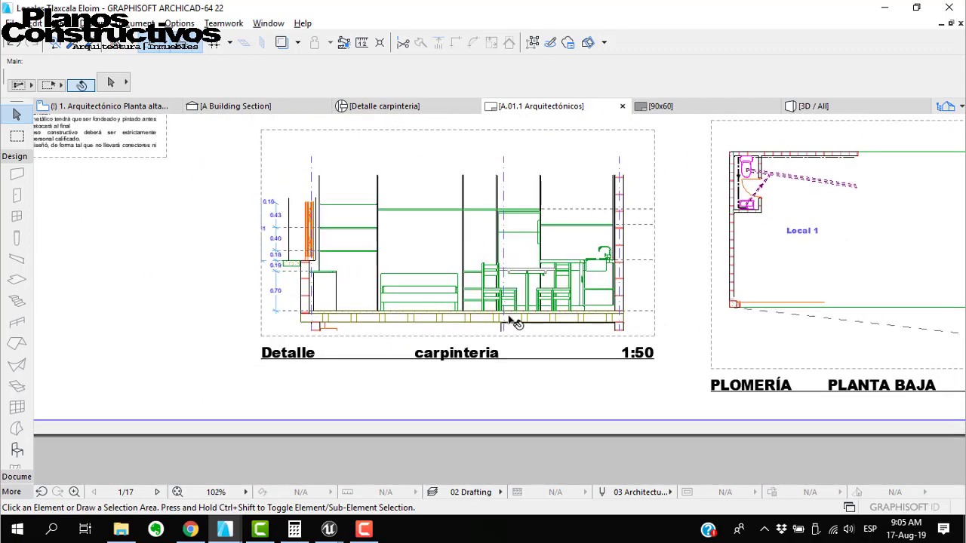
Measure from the floor line up to the window sill beside the low cabinet in the carpentry detail
scroll(277, 319, "up", 5)
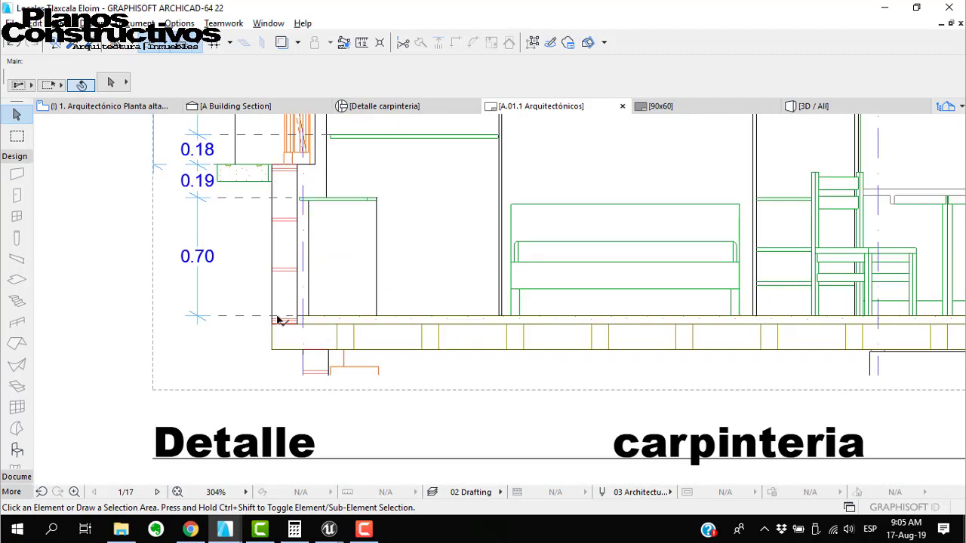
key("m")
left_click(226, 315)
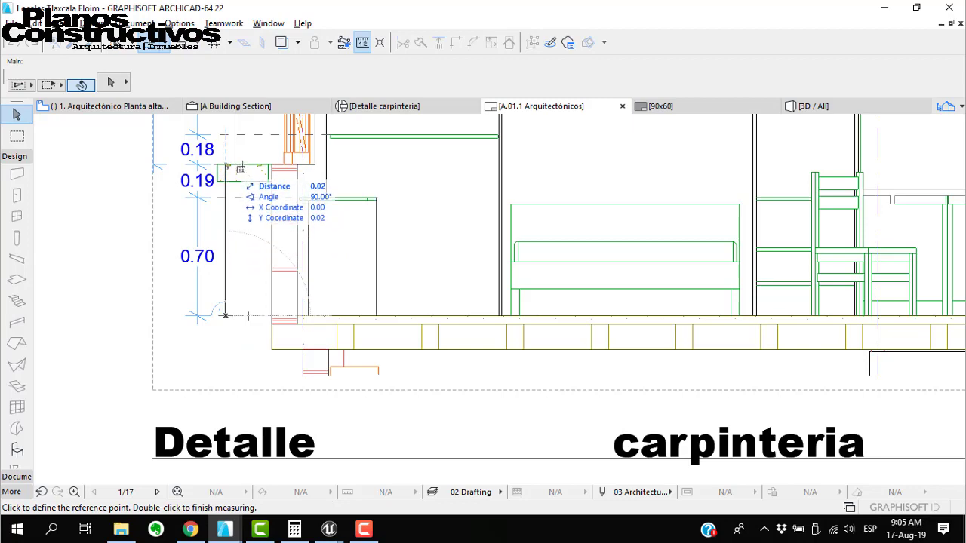
key("Escape")
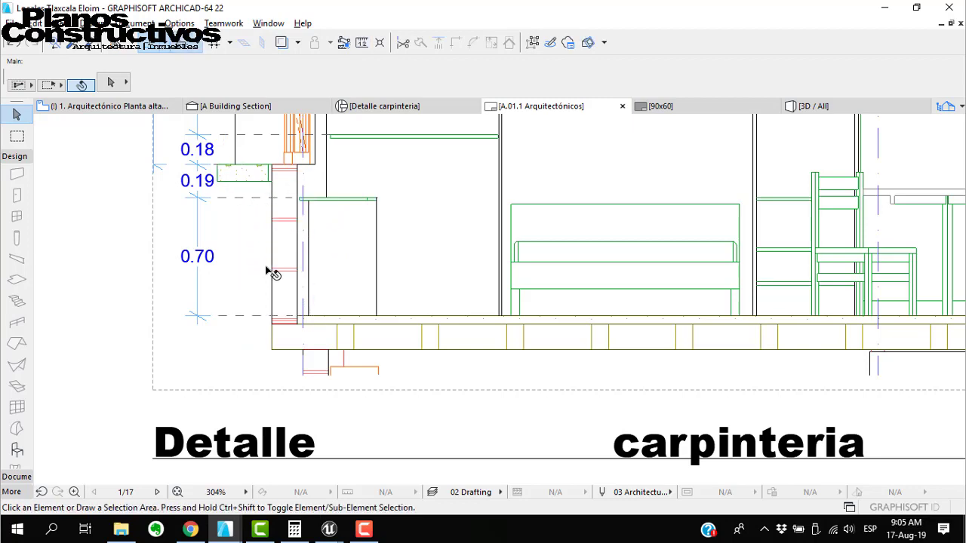
scroll(272, 270, "down", 2)
scroll(385, 264, "down", 3)
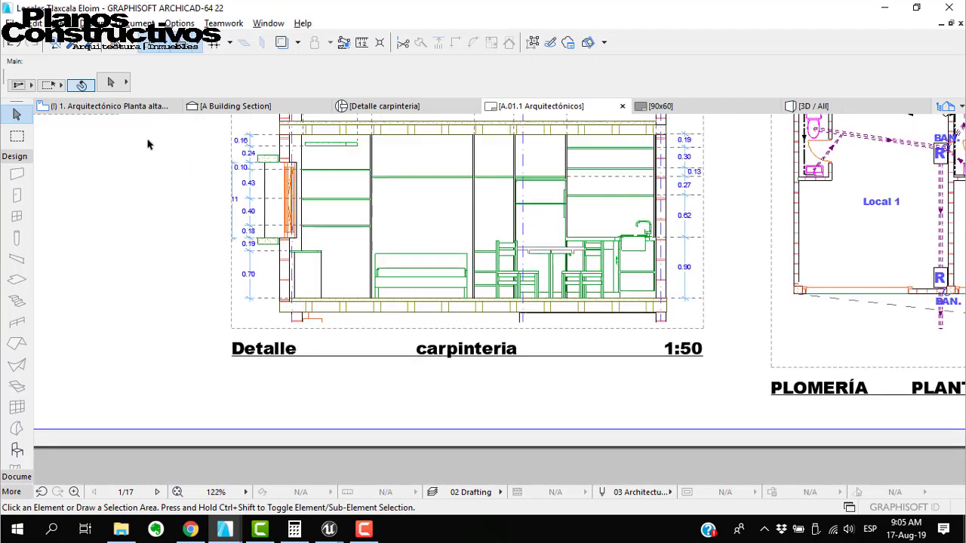
Open the 0. Ground Floor plan and change it to 1. Story
right_click(132, 109)
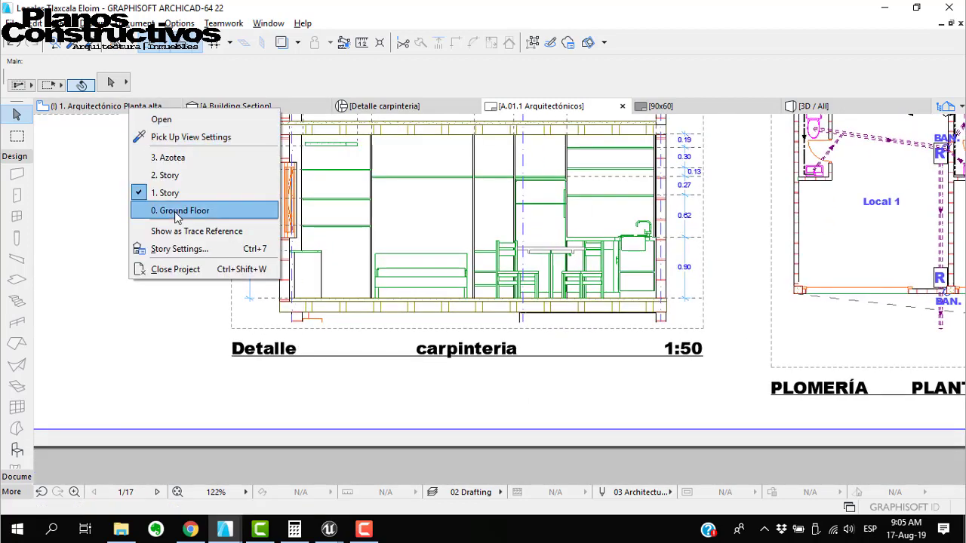
left_click(180, 210)
right_click(123, 108)
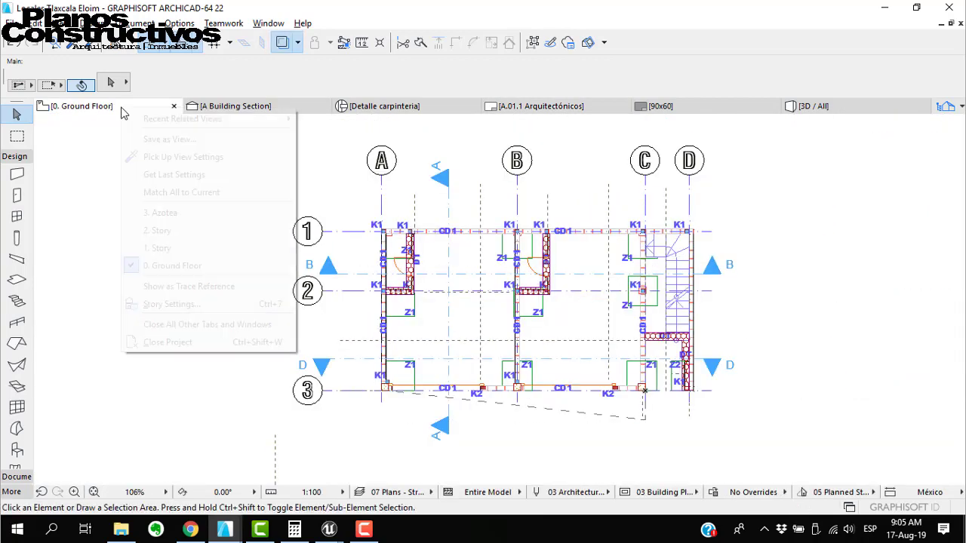
left_click(155, 248)
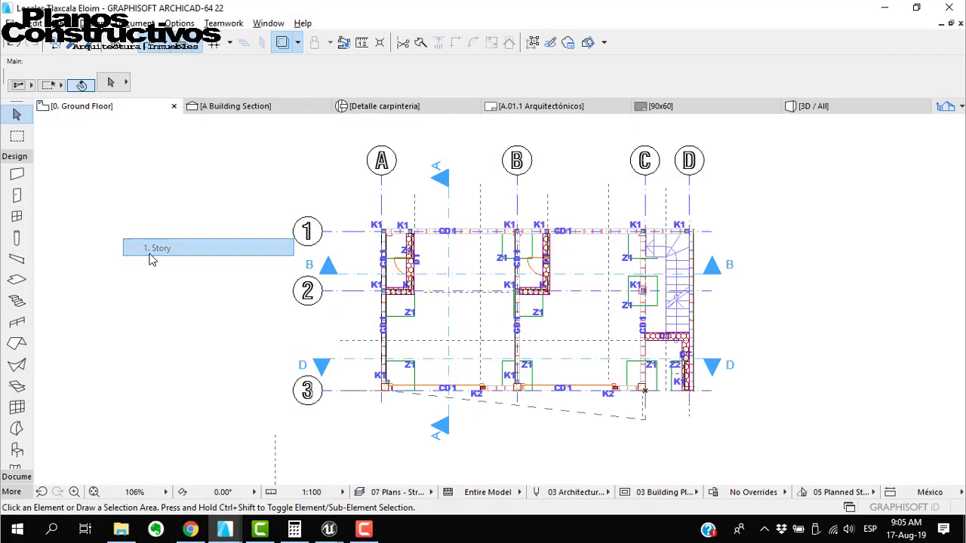
Set the 1. Story plan's layer combination to 02 Drafting
left_click(513, 494)
left_click(427, 494)
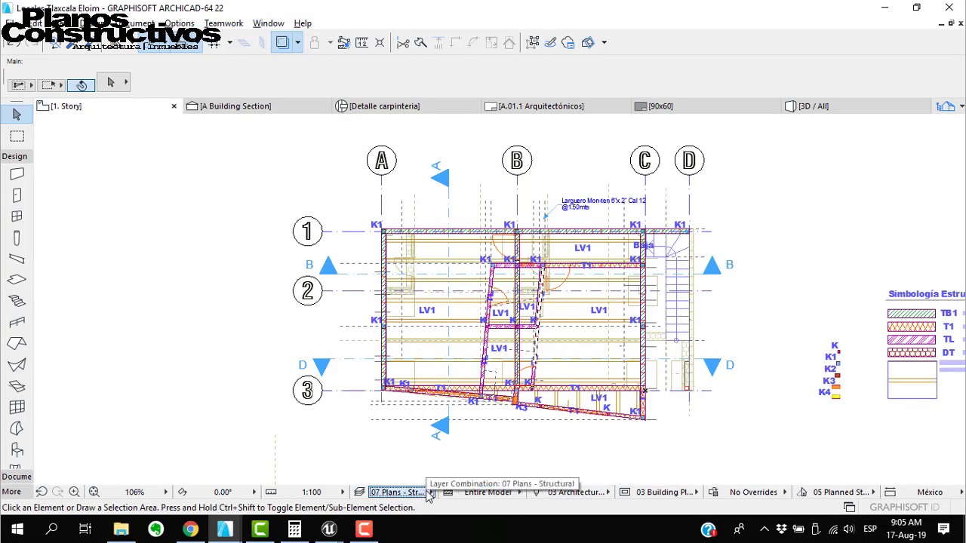
left_click(400, 492)
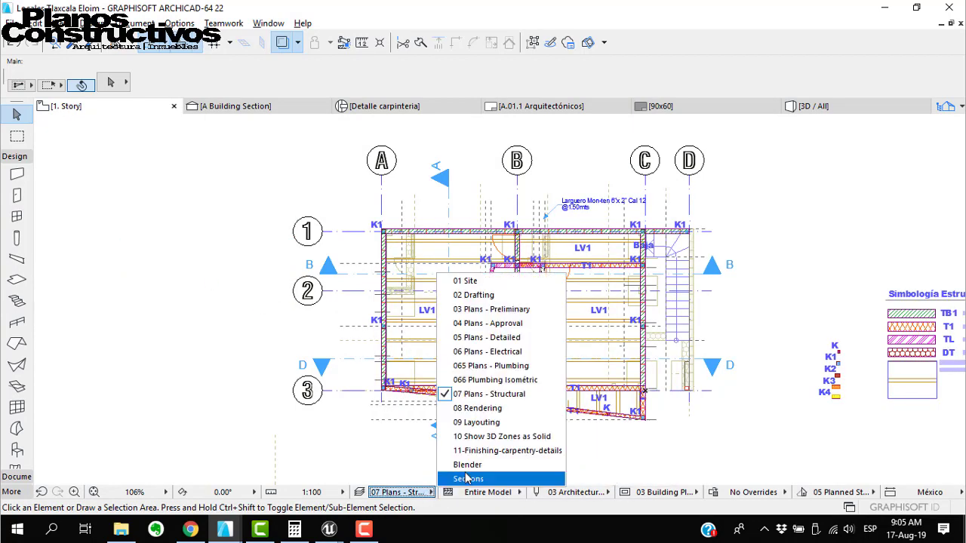
left_click(480, 295)
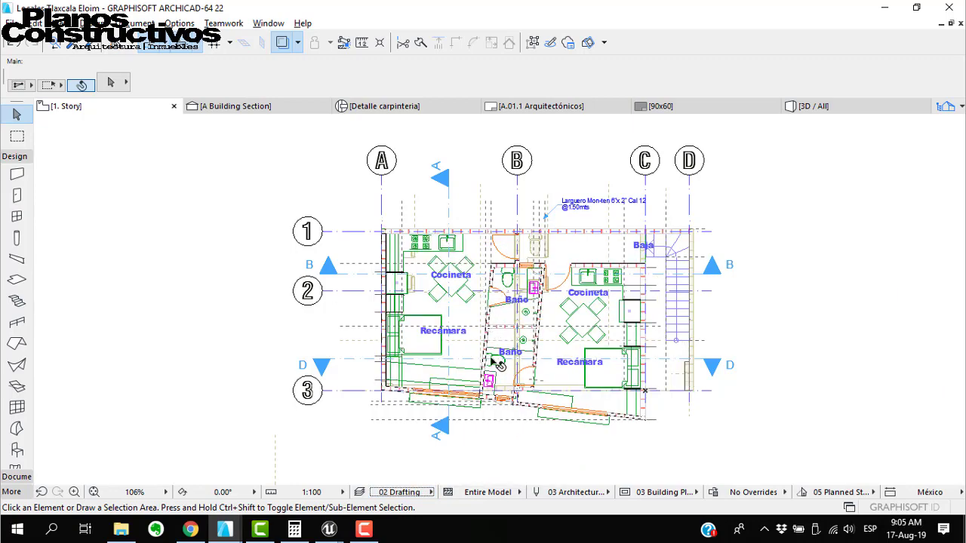
Measure the length of the desk under the window of the bedroom next to the bathroom in plan
scroll(465, 398, "up", 3)
scroll(464, 398, "up", 3)
key("m")
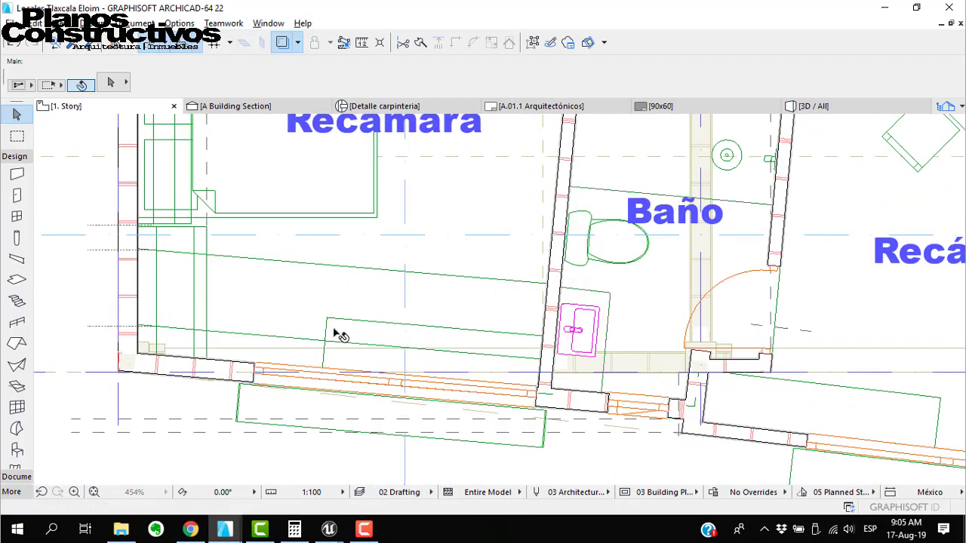
left_click(327, 318)
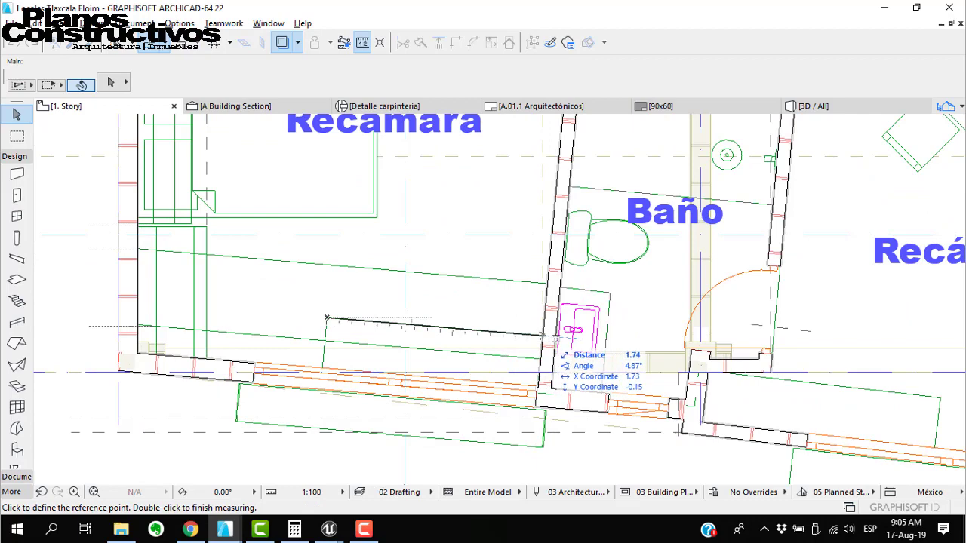
scroll(543, 335, "up", 3)
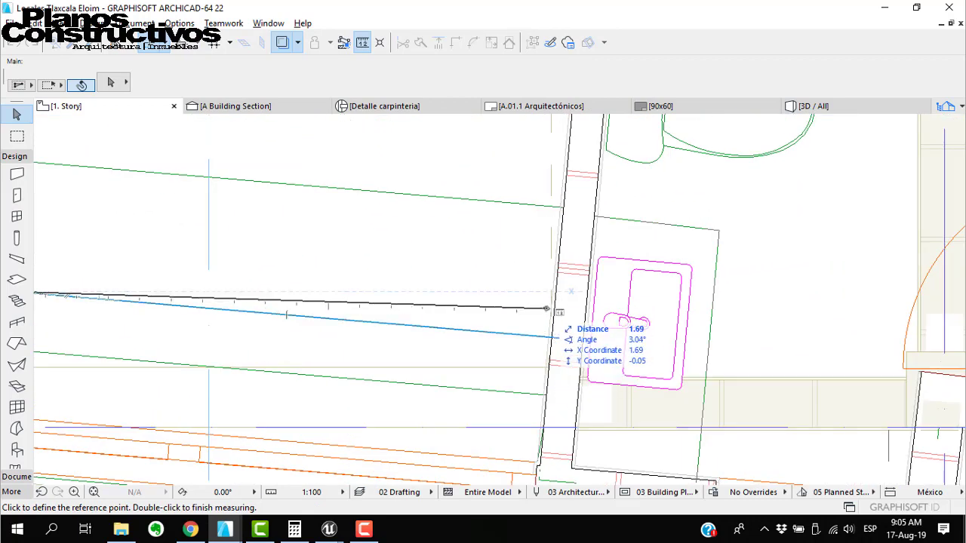
key("Escape")
scroll(450, 292, "down", 1)
scroll(452, 296, "down", 3)
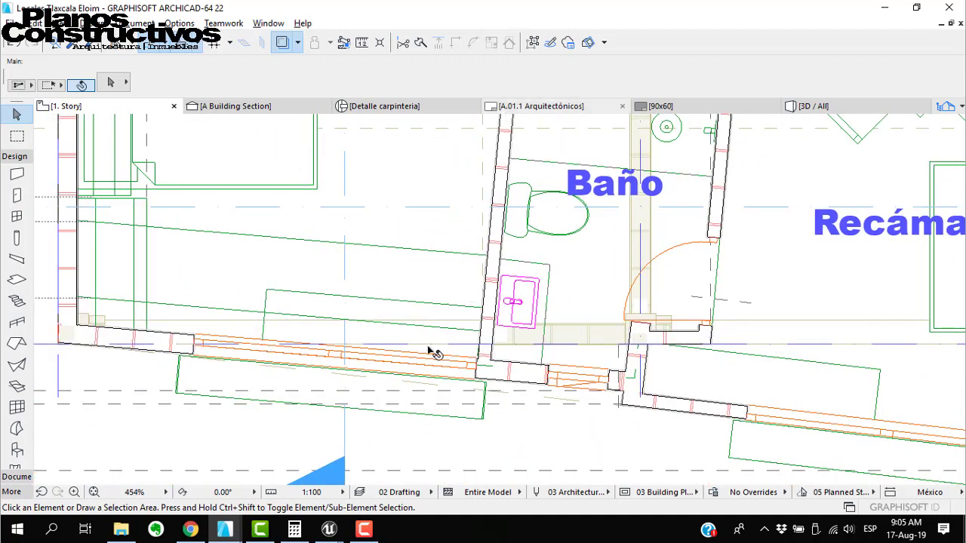
Switch to LOFT_TLAXCALA in Unreal Editor, outline the desk's top in cyan and its side panel in green, and clear the marks
mouse_move(328, 529)
left_click(200, 482)
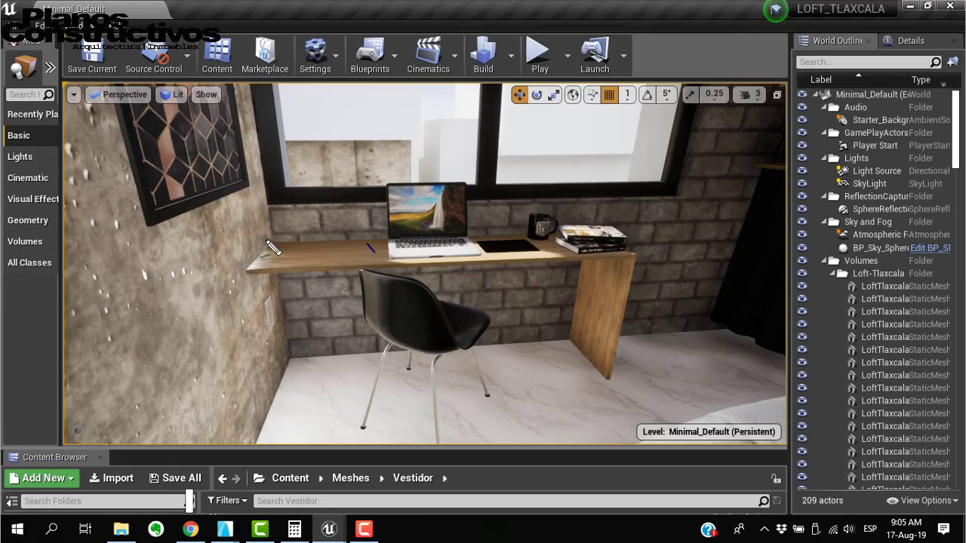
mouse_move(271, 243)
left_mouse_down()
mouse_move(250, 272)
mouse_move(642, 262)
mouse_move(604, 234)
mouse_move(266, 251)
left_mouse_up()
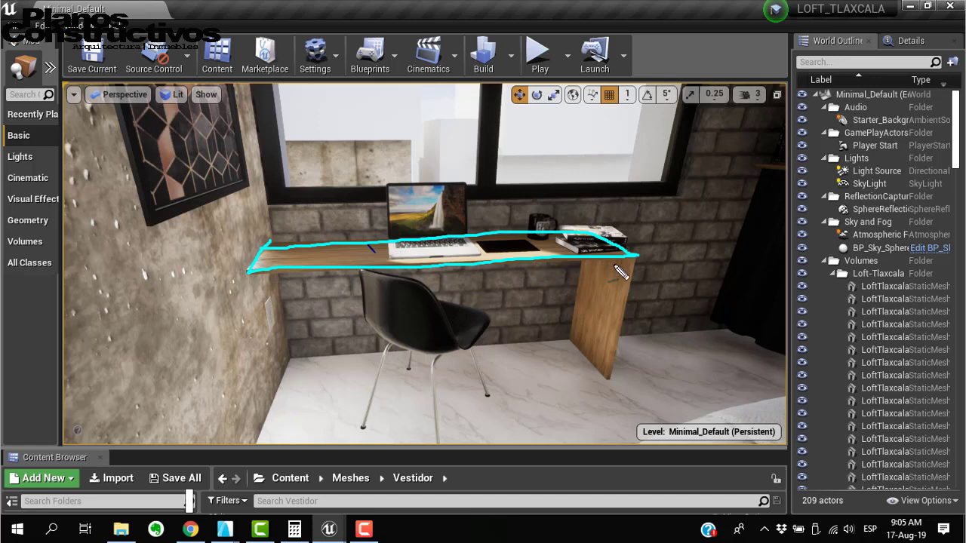
mouse_move(636, 257)
left_mouse_down()
mouse_move(626, 360)
mouse_move(612, 381)
mouse_move(573, 349)
mouse_move(579, 263)
left_mouse_up()
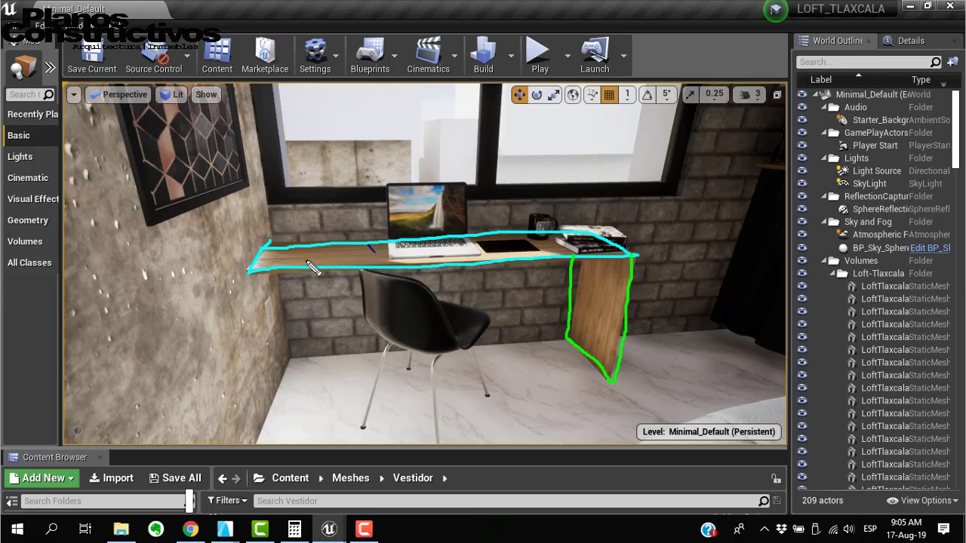
key("Escape")
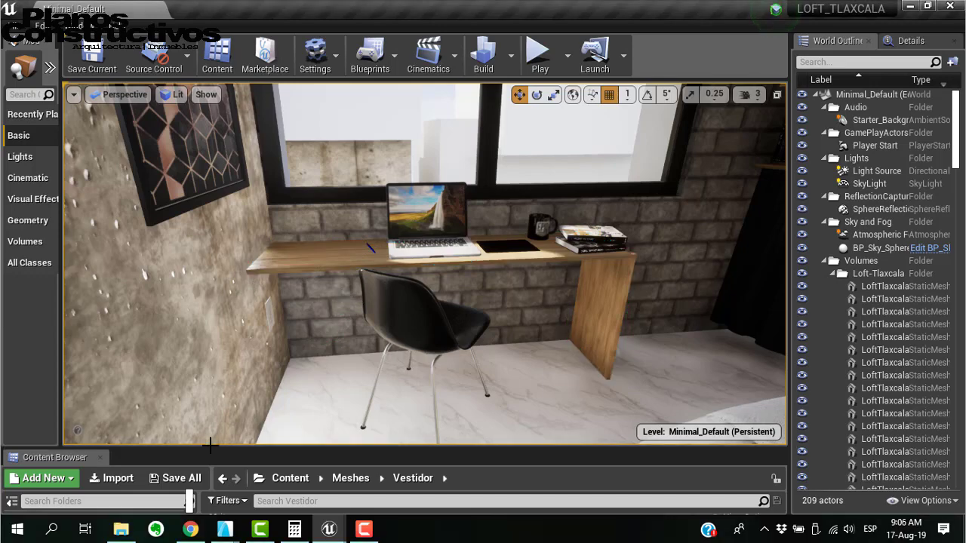
Look around the loft from the desk past the bed to the wardrobe, kitchen and dining table
right_click_drag(425, 263, 400, 263)
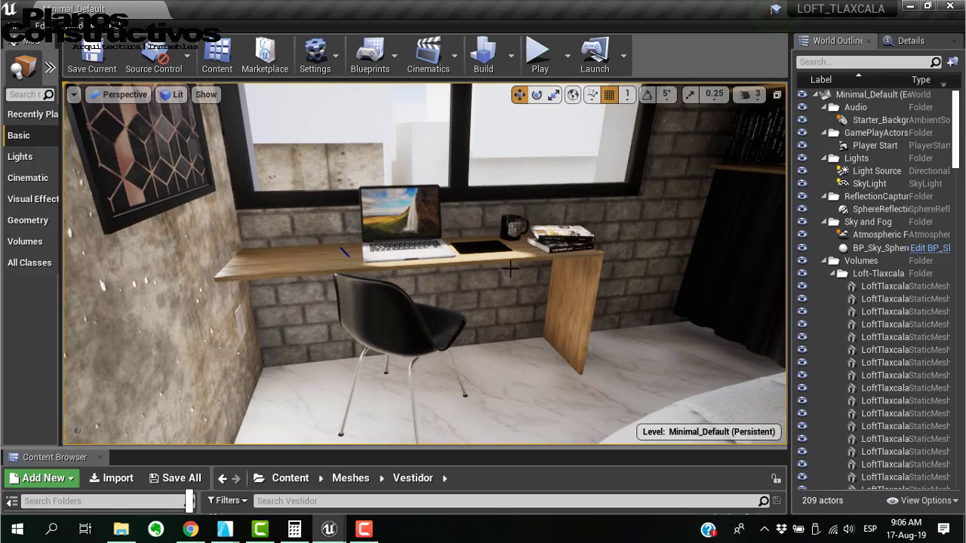
right_click_drag(483, 264, 732, 242)
right_click_drag(535, 238, 626, 241)
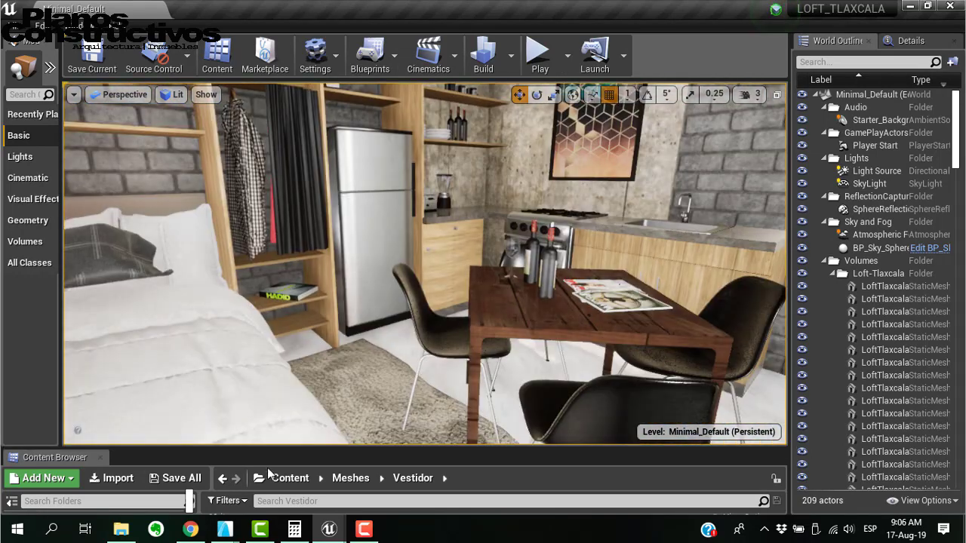
right_click_drag(339, 324, 385, 315)
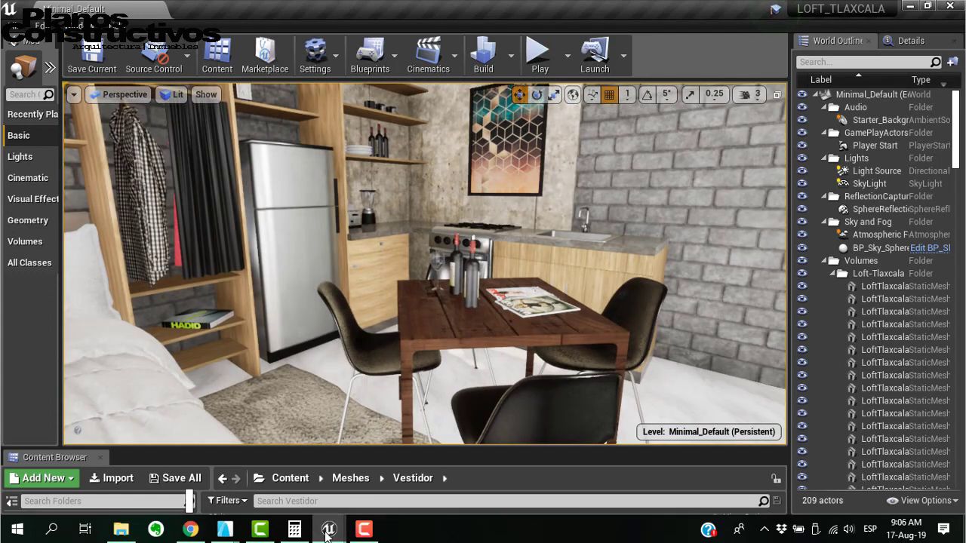
Switch to the CasaVillavicencio project, view its bedroom, and set the viewport camera speed to 4
mouse_move(328, 528)
left_click(330, 467)
right_click_drag(440, 332, 339, 334)
key("s")
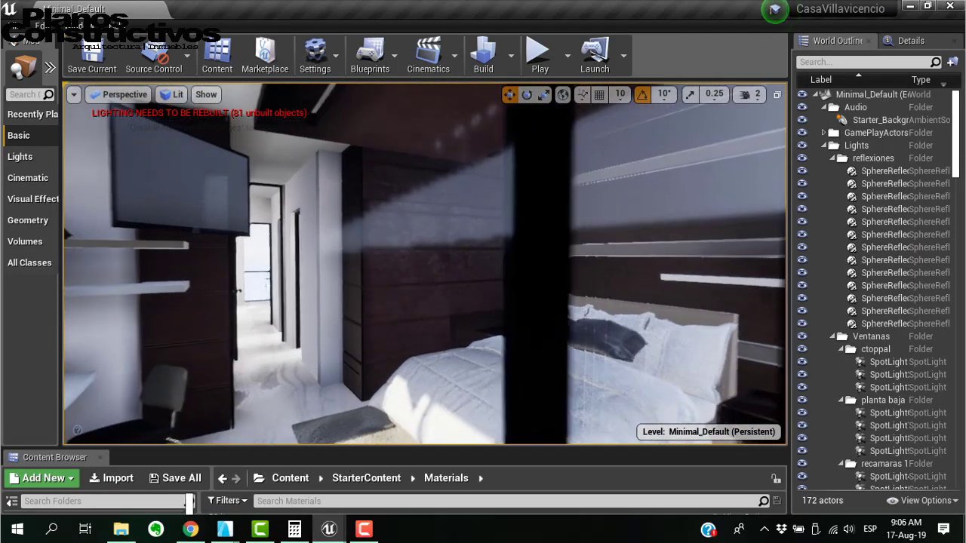
left_click(761, 96)
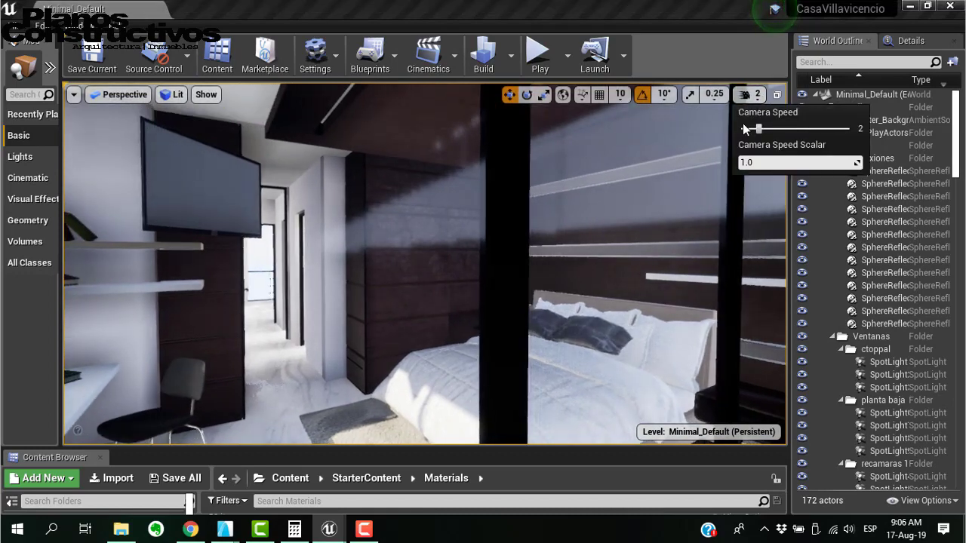
left_click(786, 130)
Move out of the bedroom to the terrace and view the wooden island with its stone top
key("s")
right_click_drag(588, 230, 585, 276)
key("w")
key("w")
key("a")
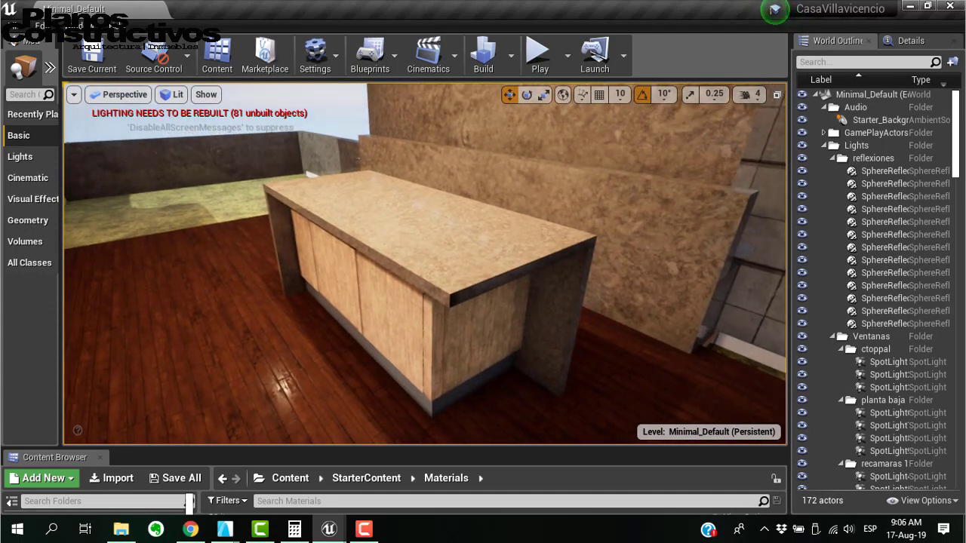
Inspect and mark the narrow gap beside the terrace's tall wall, and move on to the bedroom with the dark wood wardrobe
key("w")
right_click_drag(424, 264, 396, 252)
key("w")
key("w")
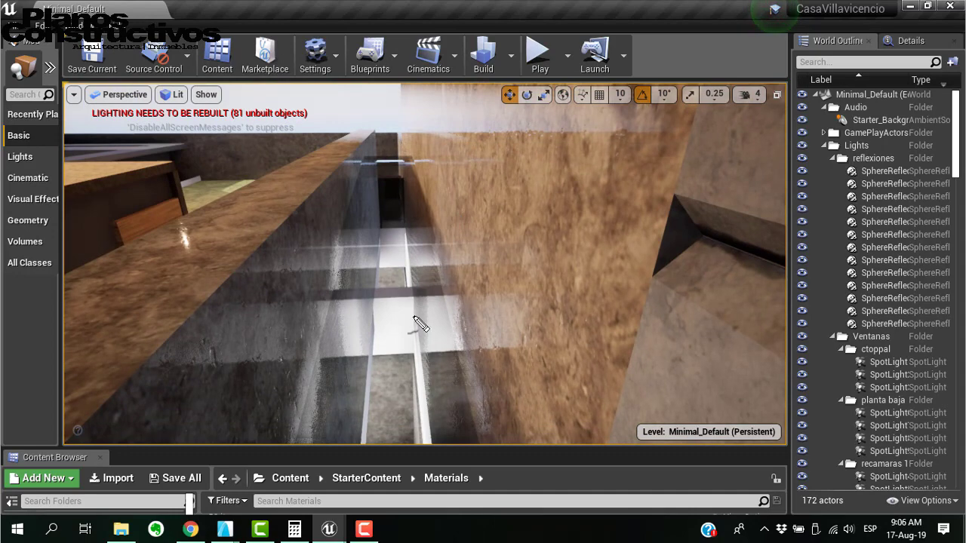
key("Escape")
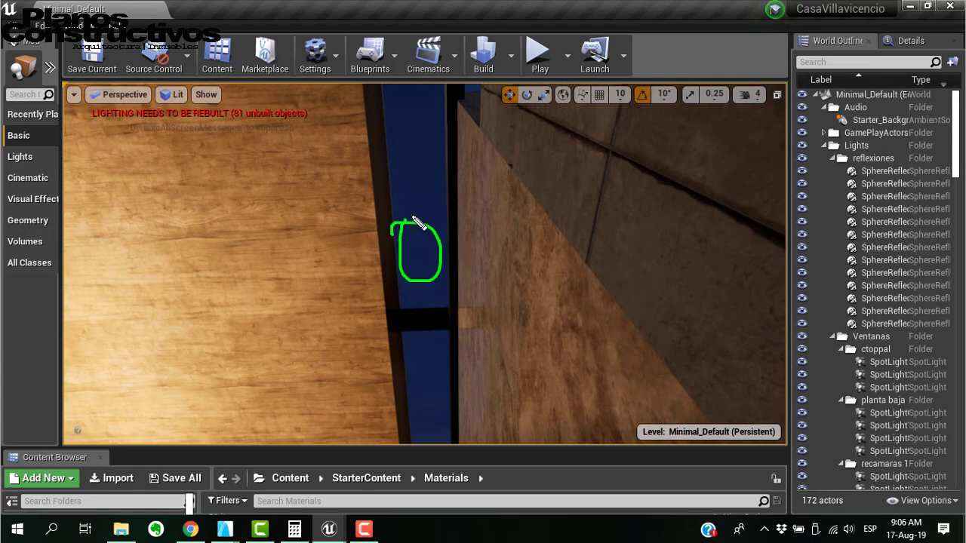
key("Escape")
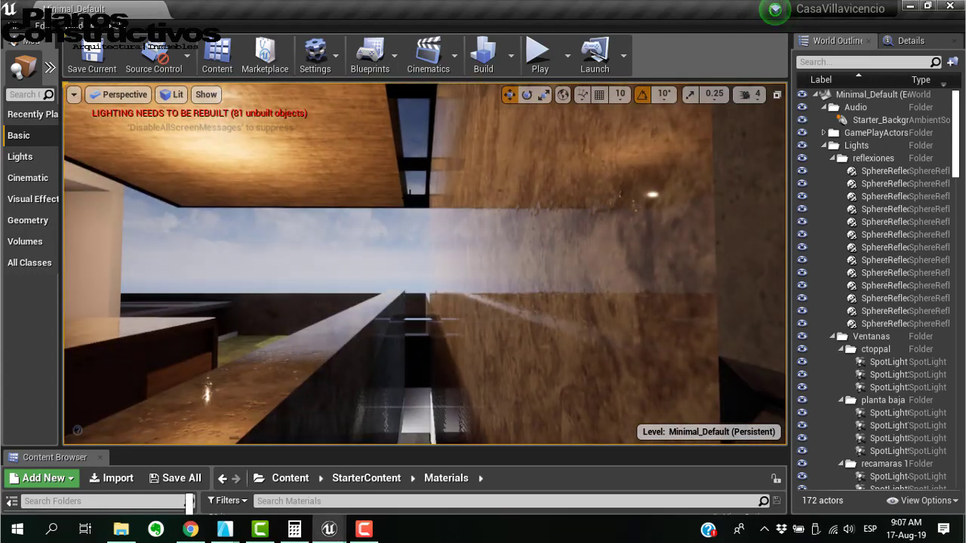
right_click_drag(424, 264, 343, 256)
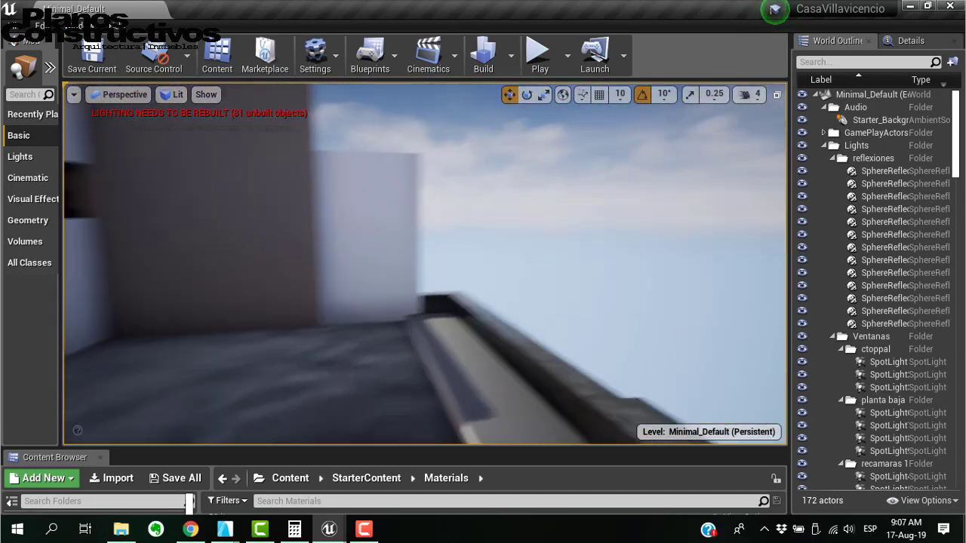
right_click_drag(424, 264, 683, 294)
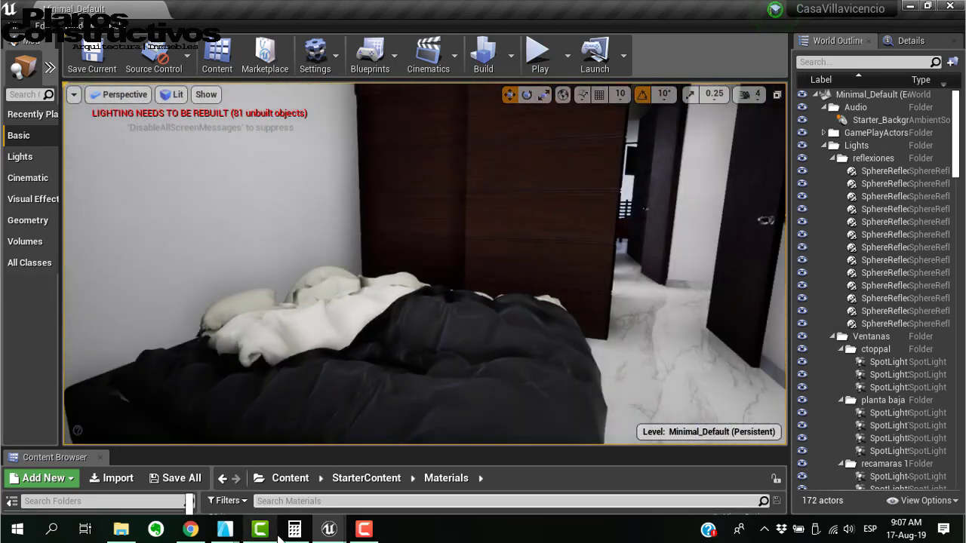
Switch to the ksacoatza project in Unreal Editor, look up from the entrance at the beamed ceiling, and mark the door frame's upper edge
mouse_move(328, 529)
left_click(502, 452)
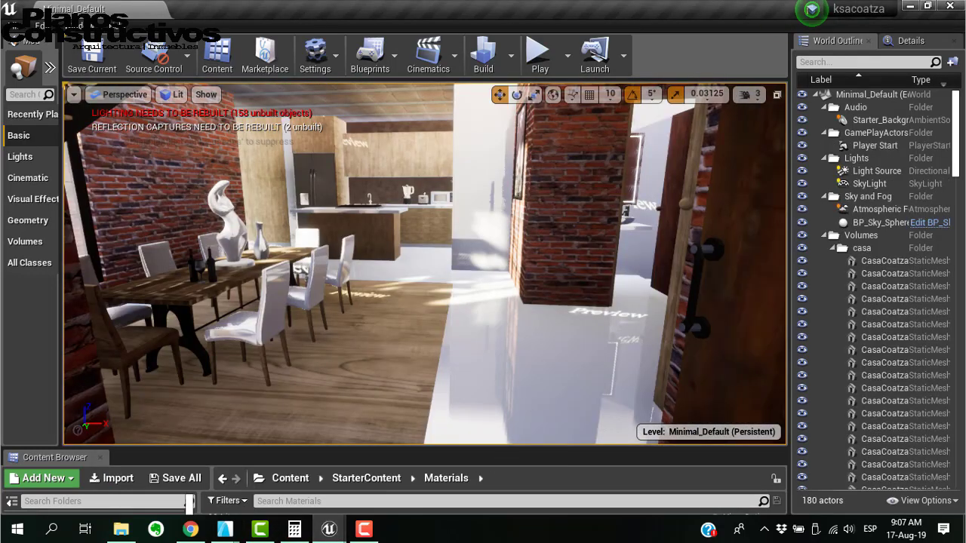
right_click_drag(424, 264, 477, 116)
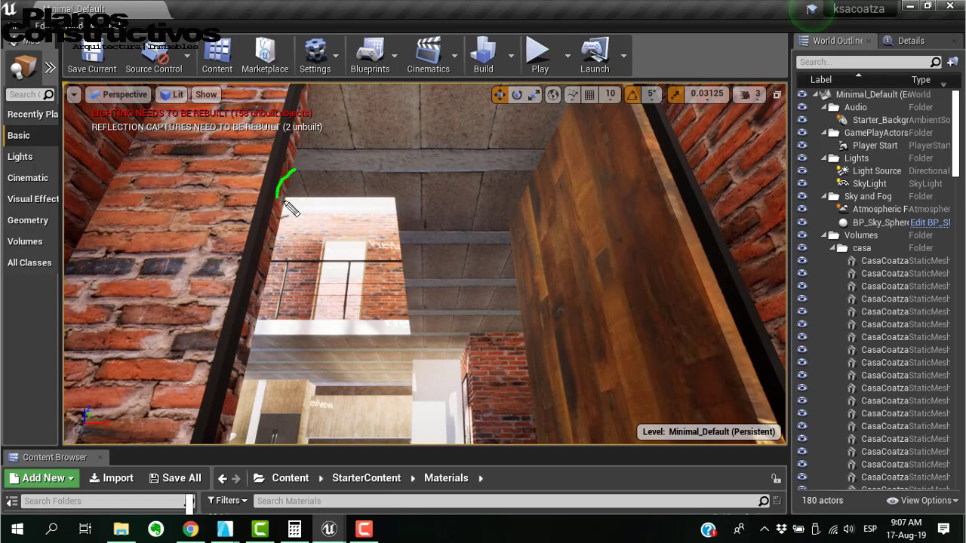
mouse_move(403, 176)
left_mouse_down()
mouse_move(550, 189)
mouse_move(402, 196)
left_mouse_up()
key("Escape")
key("s")
right_click_drag(422, 237, 426, 151)
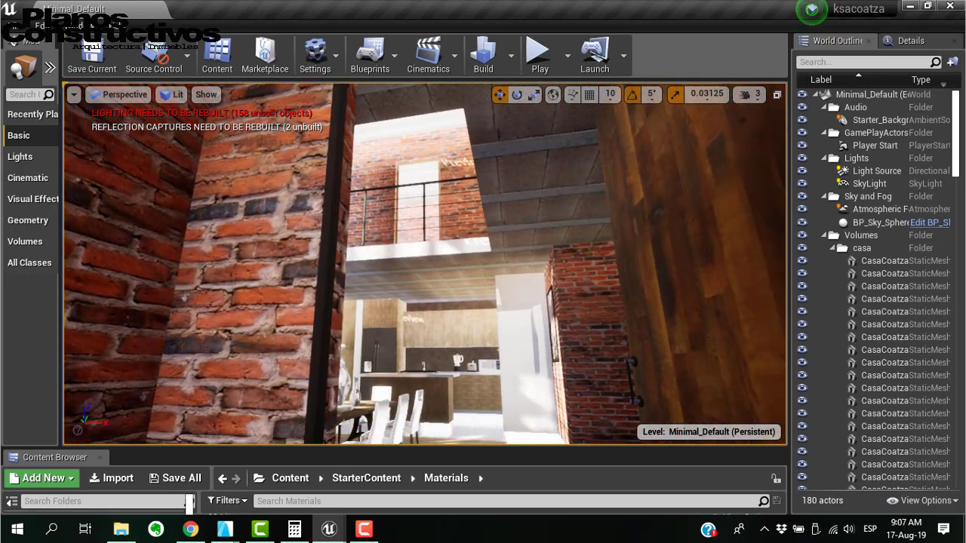
Switch to the Veracruz house project in Archicad and view the sections and elevations on layout A.01.1 Arquitectónicos
mouse_move(235, 526)
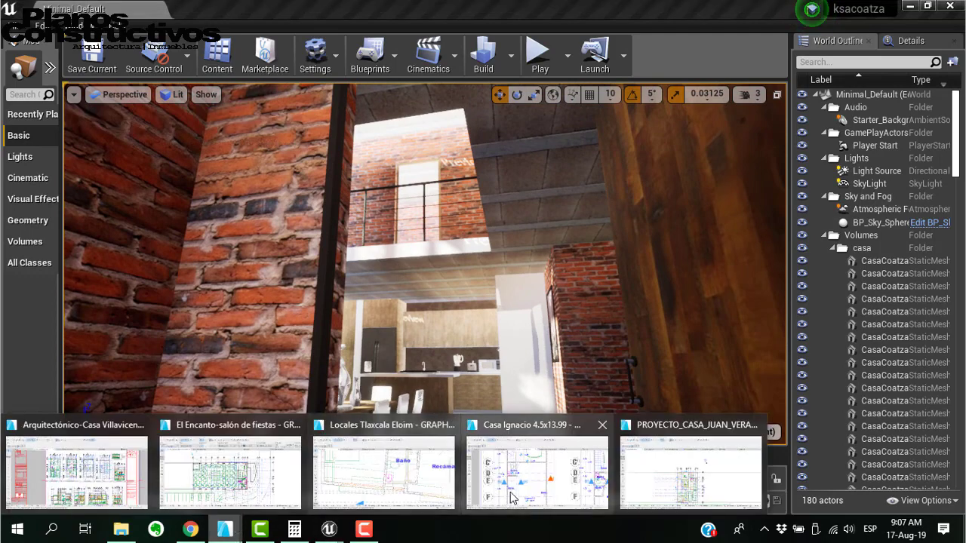
left_click(638, 476)
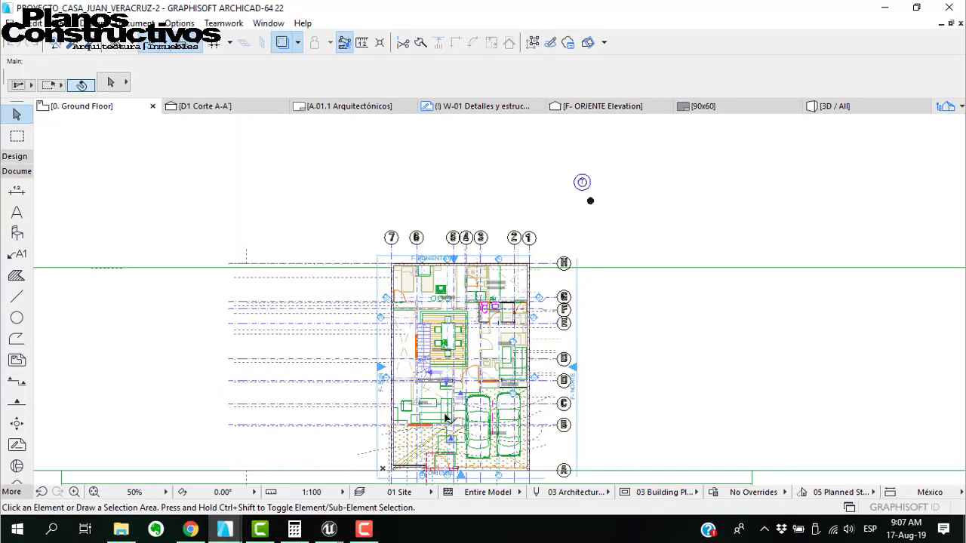
left_click(348, 109)
left_click(463, 109)
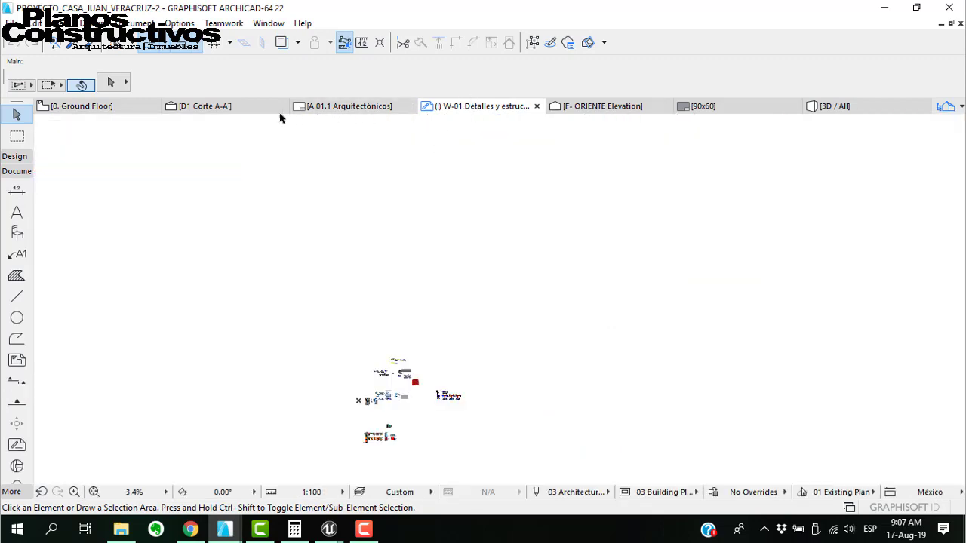
left_click(347, 107)
scroll(576, 309, "up", 2)
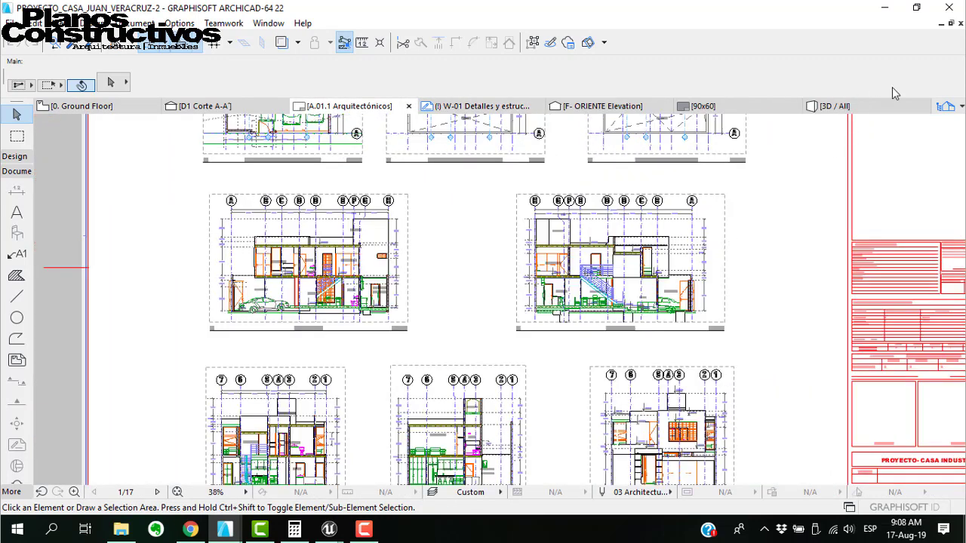
Open layout A.01.2 Estructurales from the project's layout book and bring its structural plans into view
left_click(945, 106)
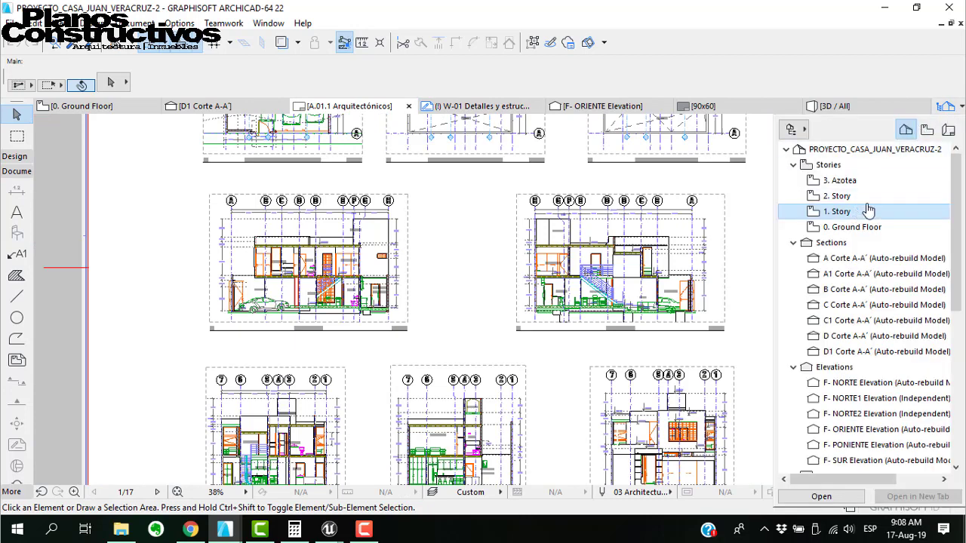
left_click(947, 129)
double_click(857, 196)
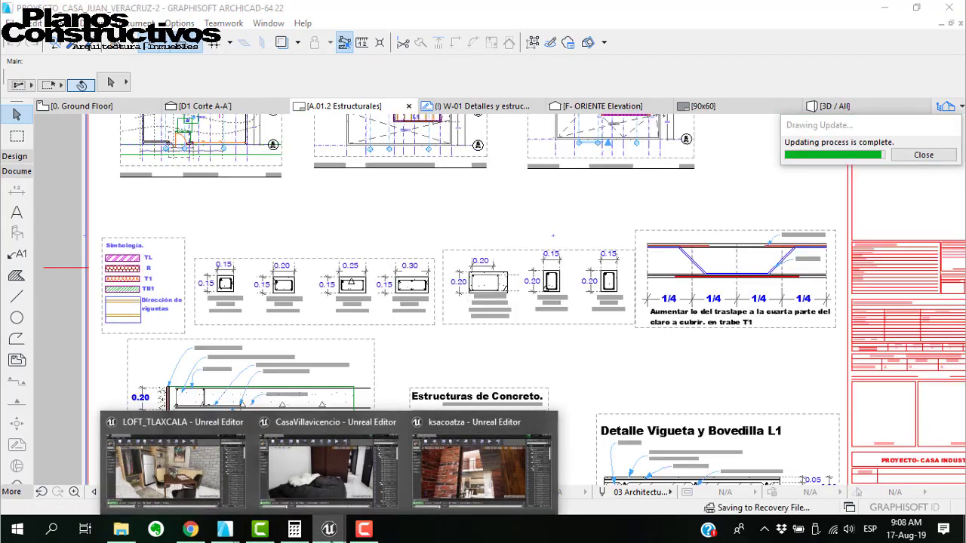
middle_click_drag(287, 237, 351, 384)
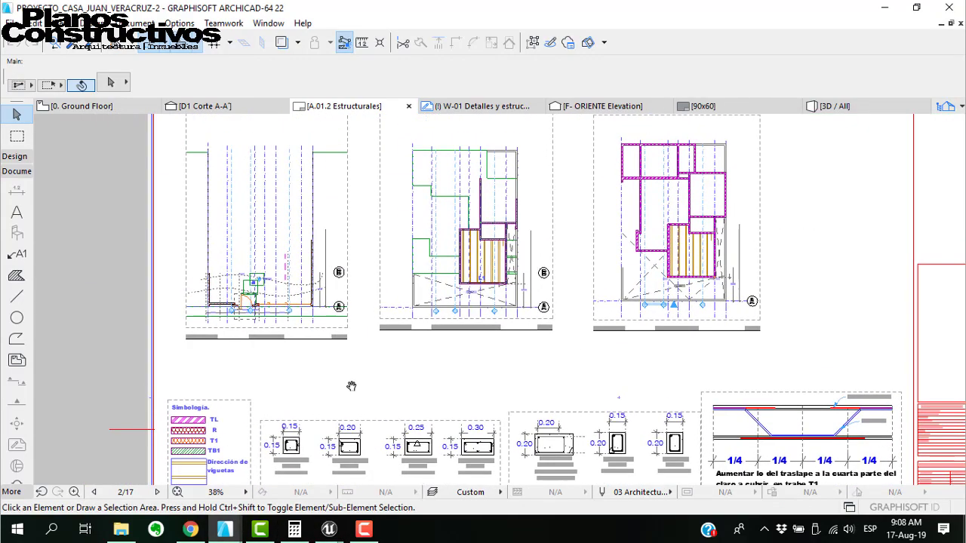
Examine the foundation and mezzanine structural plans, including the beam beside the stair void and the foundation's edge reinforcement near axis C
scroll(272, 206, "up", 5)
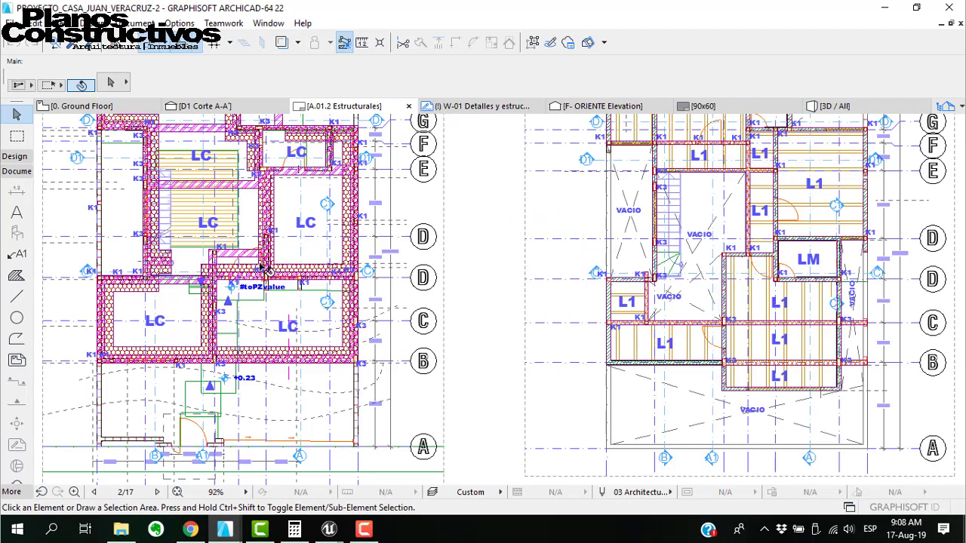
scroll(266, 270, "down", 5)
scroll(468, 219, "up", 9)
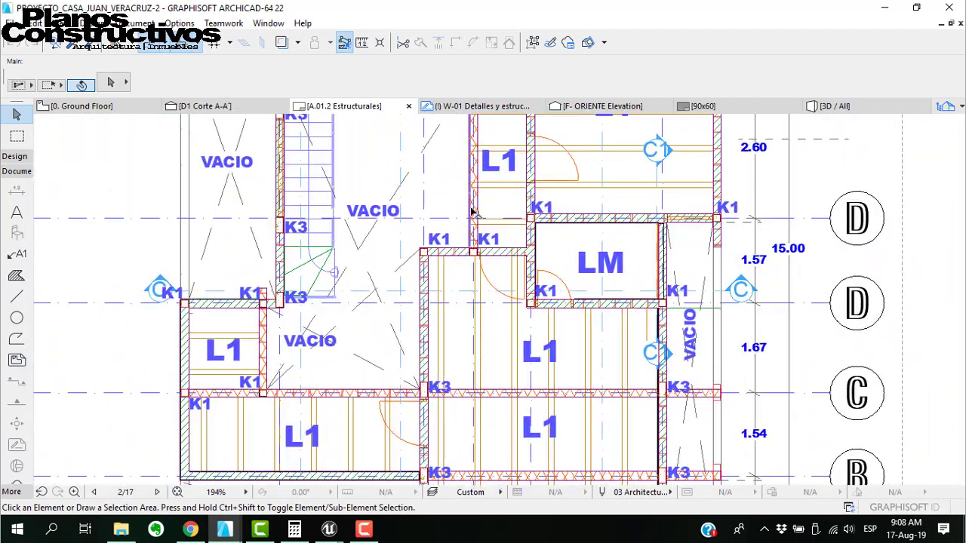
middle_click_drag(473, 195, 442, 287)
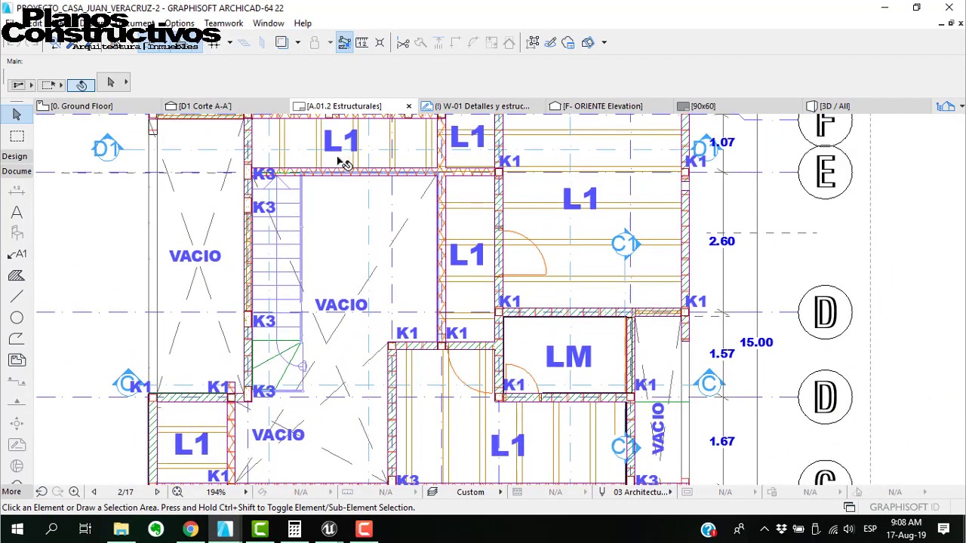
scroll(336, 158, "up", 6)
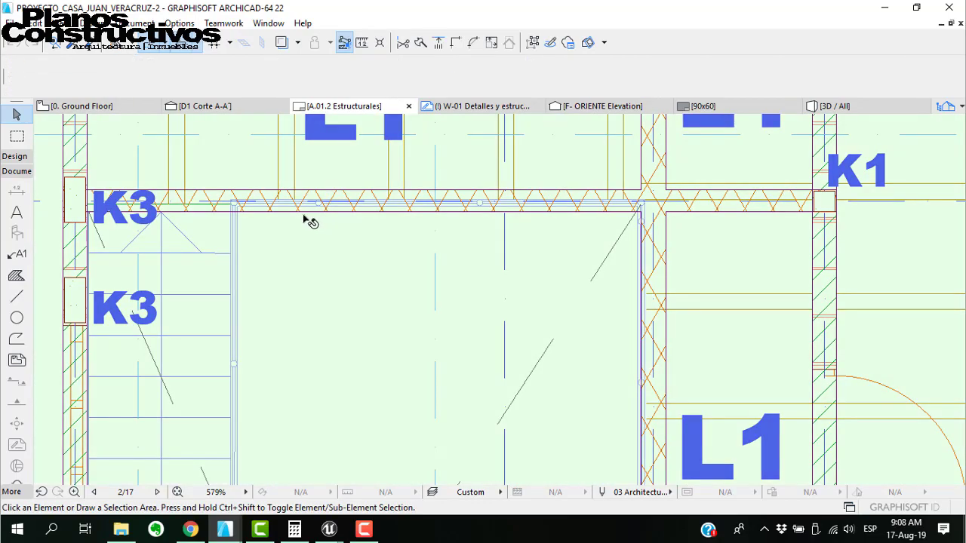
scroll(432, 205, "down", 12)
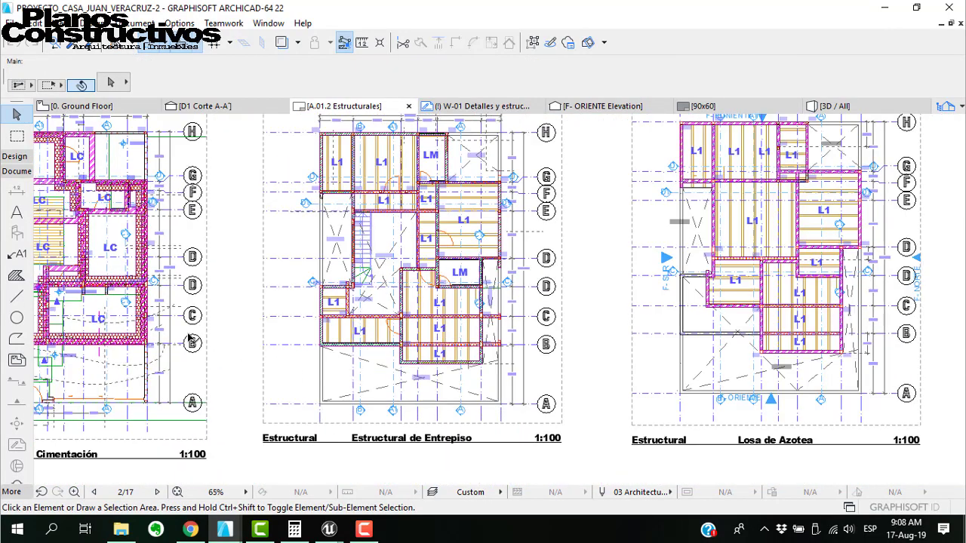
scroll(190, 339, "up", 10)
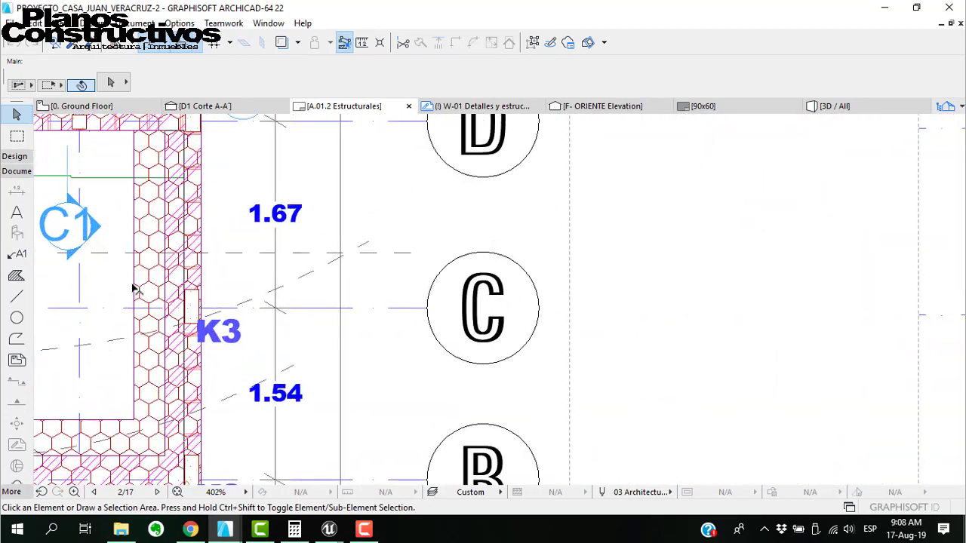
scroll(313, 263, "down", 12)
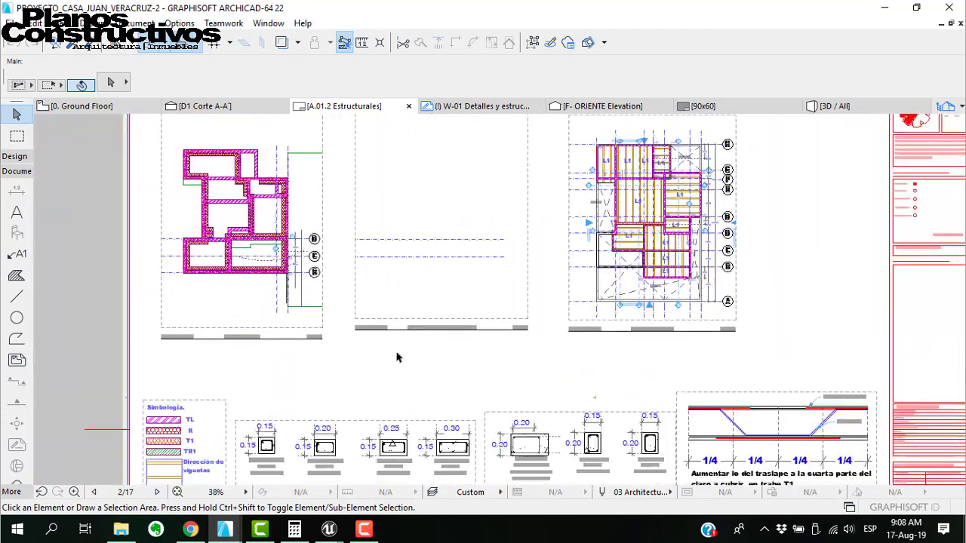
Read the Simbología legend and the Terracería y losa de Cimentación detail, and point out its type R reinforcement
scroll(246, 425, "up", 5)
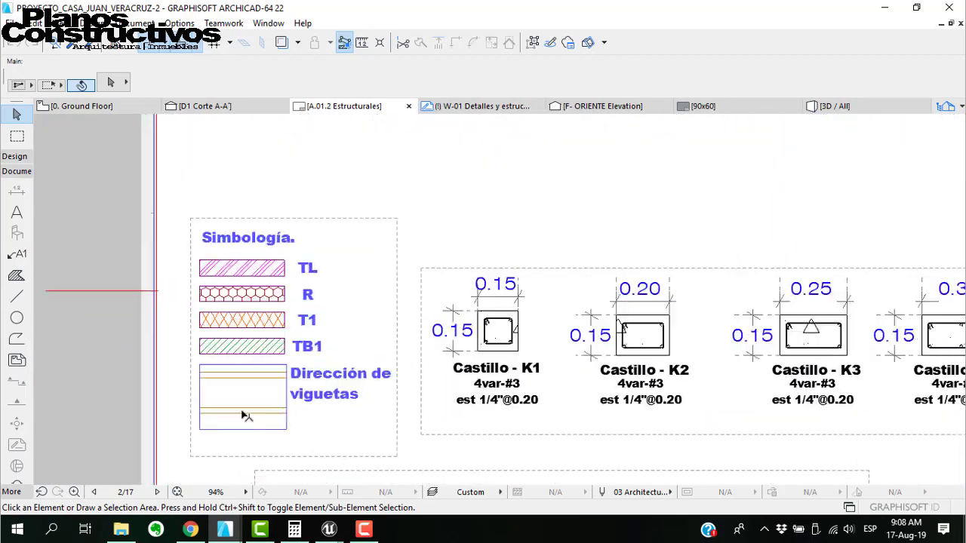
scroll(393, 260, "up", 1)
scroll(370, 238, "down", 4)
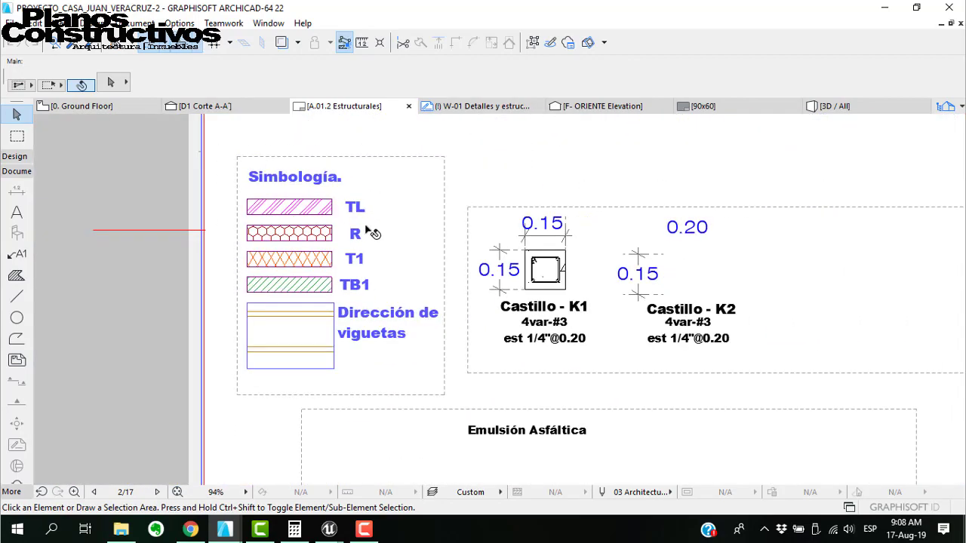
scroll(475, 293, "up", 5)
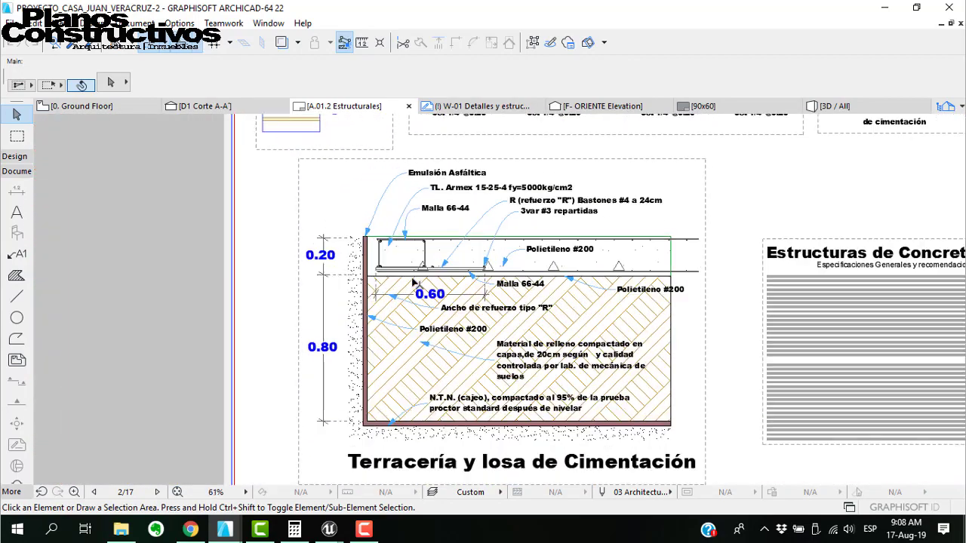
scroll(573, 341, "up", 3)
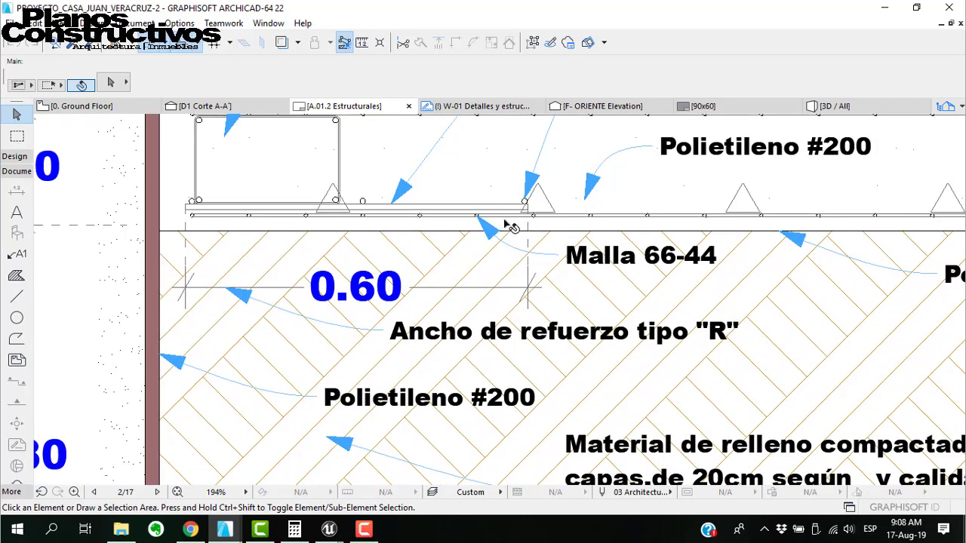
mouse_move(186, 201)
left_mouse_down("ctrl+alt")
mouse_move(474, 204)
mouse_move(313, 199)
left_mouse_up("ctrl+alt")
scroll(309, 360, "down", 4)
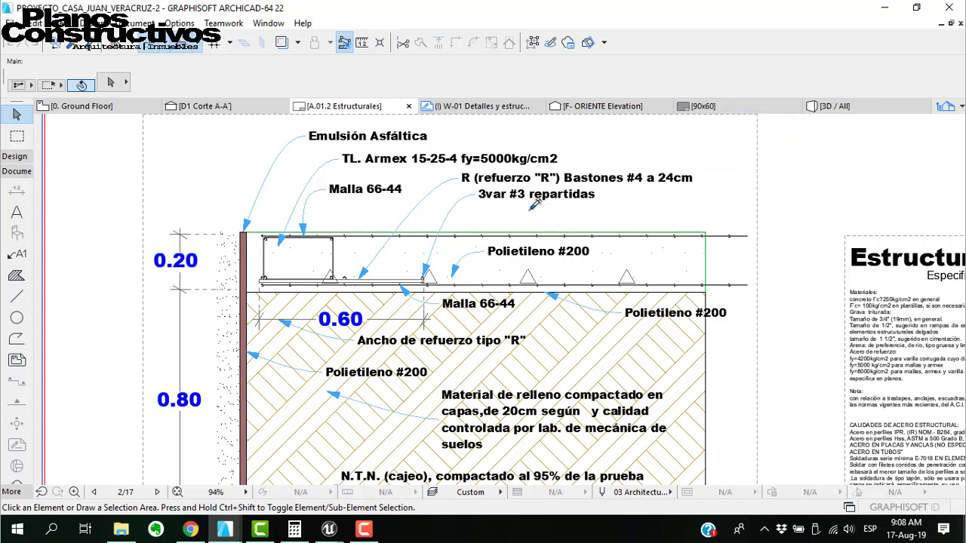
Mark the type R reinforcement bars and their distribution along an LC slab's edge on the foundation plan, and clear the marks
scroll(463, 320, "down", 5)
scroll(362, 188, "up", 4)
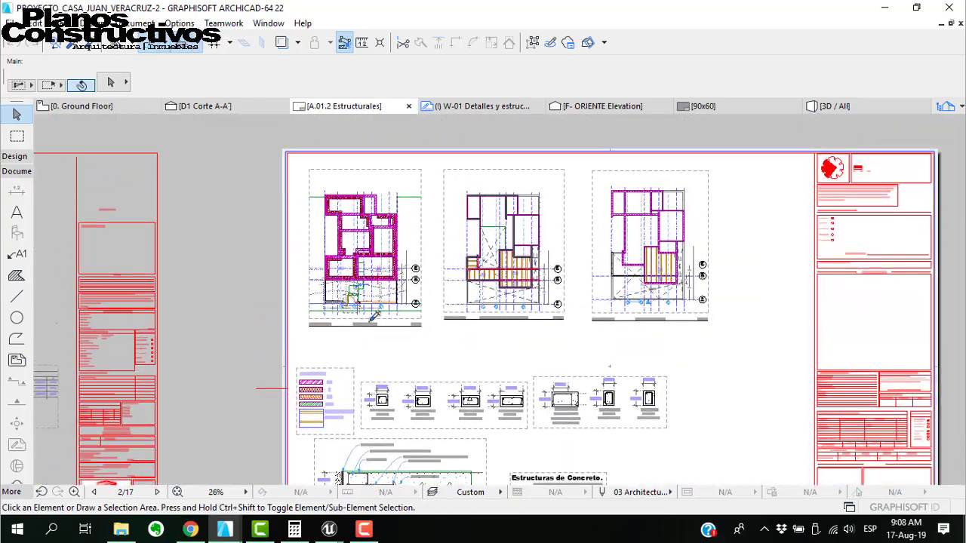
scroll(349, 235, "up", 6)
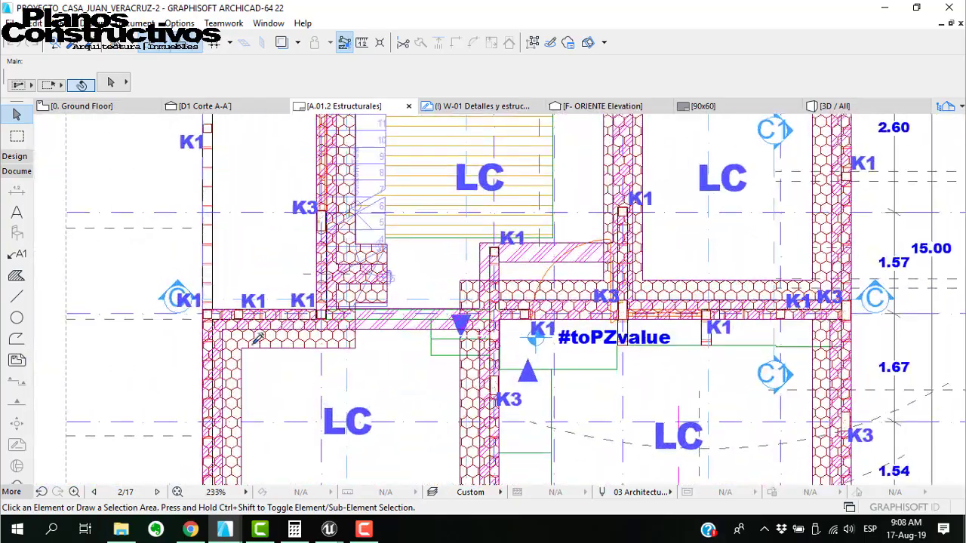
middle_click_drag(258, 339, 316, 177)
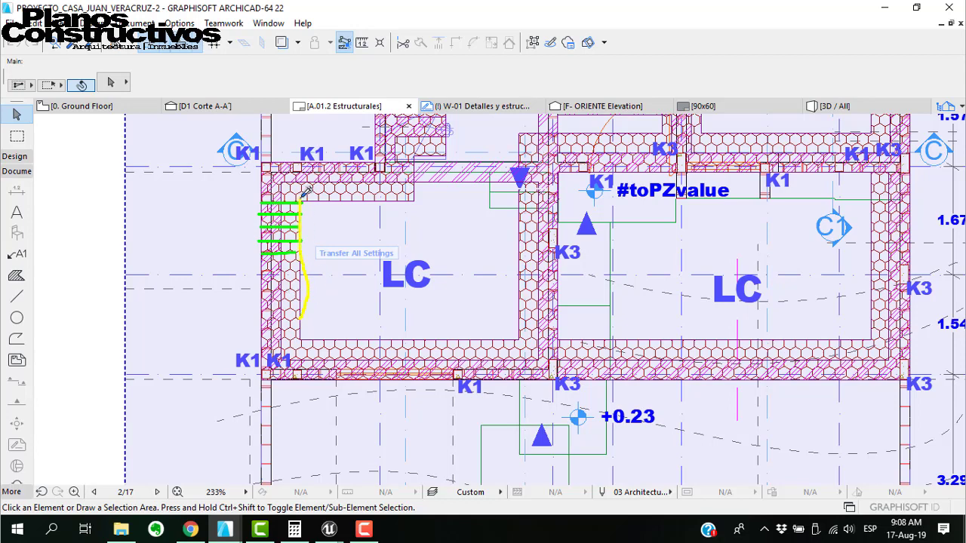
left_click_drag(277, 313, 293, 234)
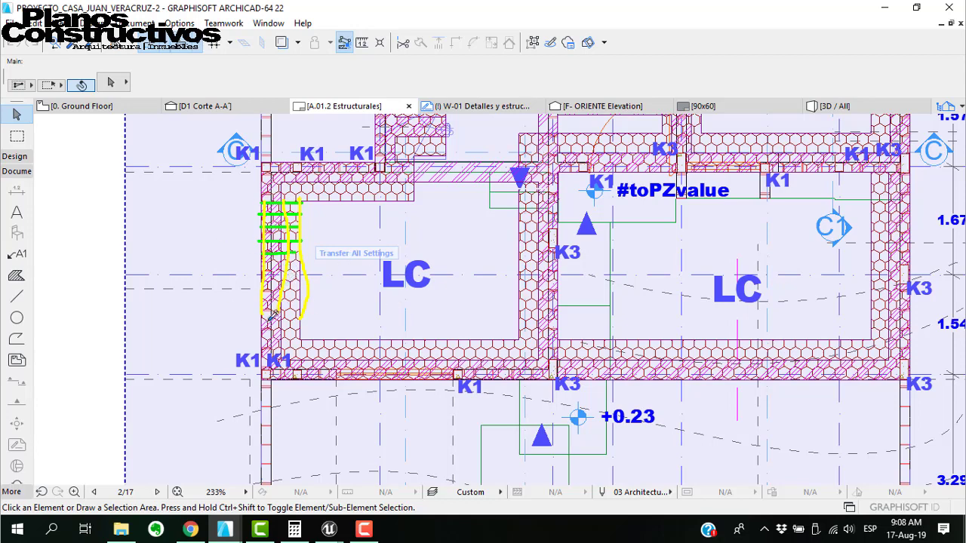
key("Escape")
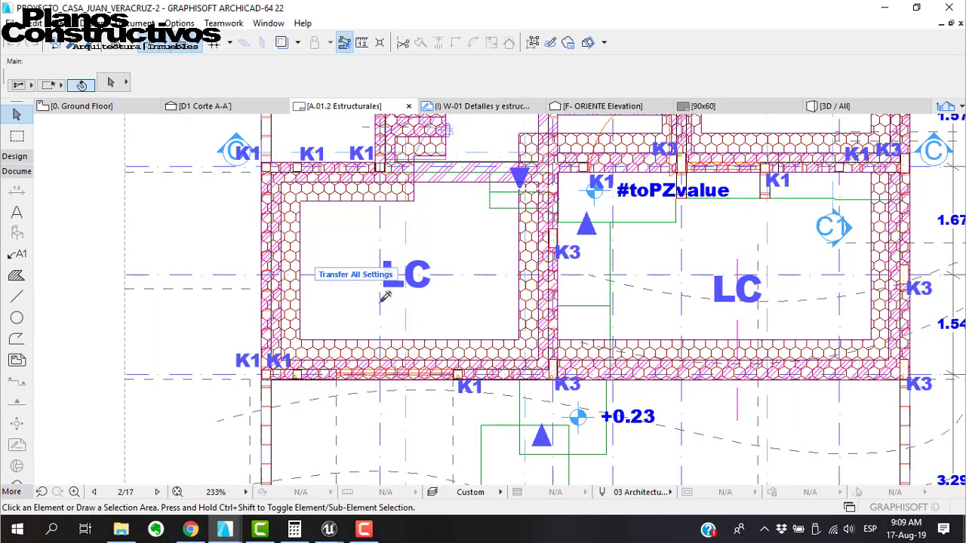
Select the Cimentación drawing and examine the TL beam beside the small LC slab near axis H and the adjoining foundation beams
scroll(391, 275, "down", 3)
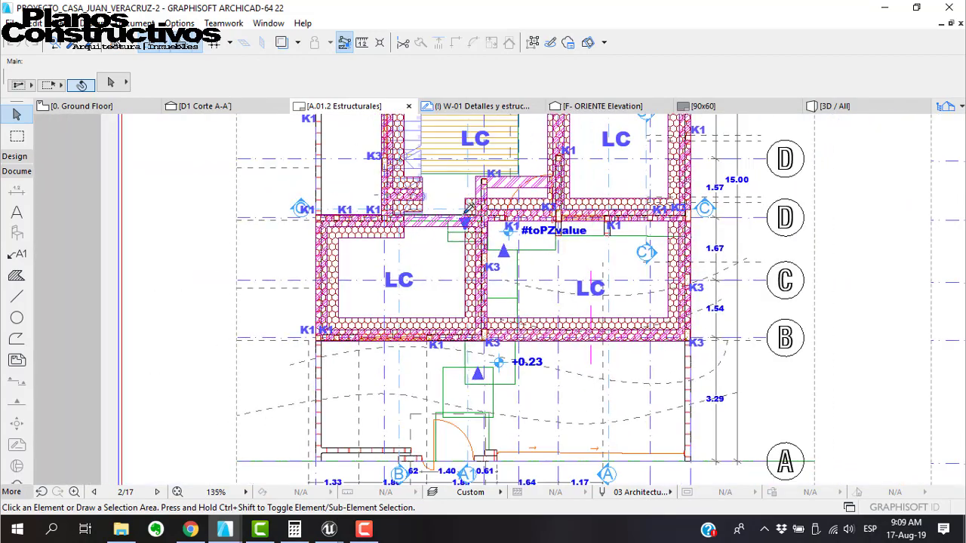
middle_click_drag(427, 206, 326, 395)
scroll(329, 389, "down", 3)
scroll(426, 240, "up", 5)
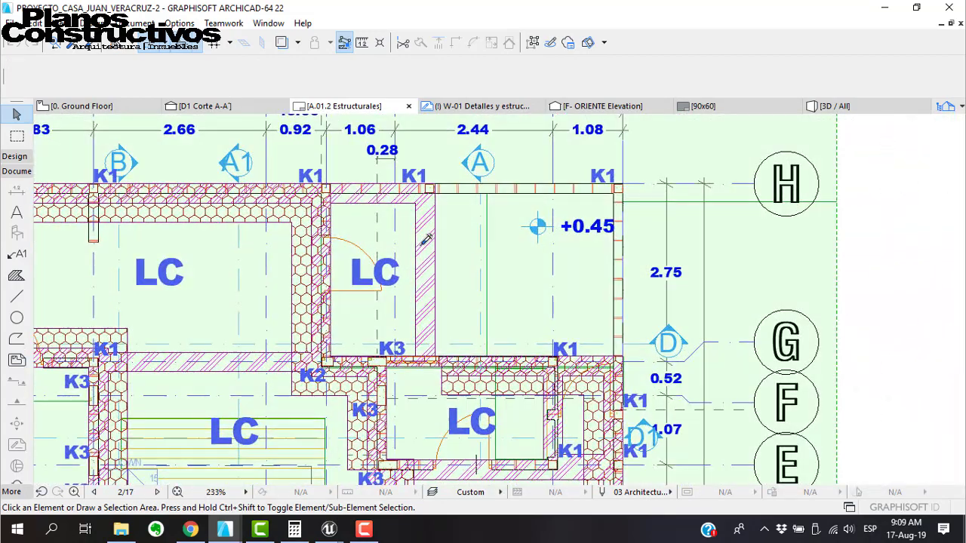
left_click(426, 240)
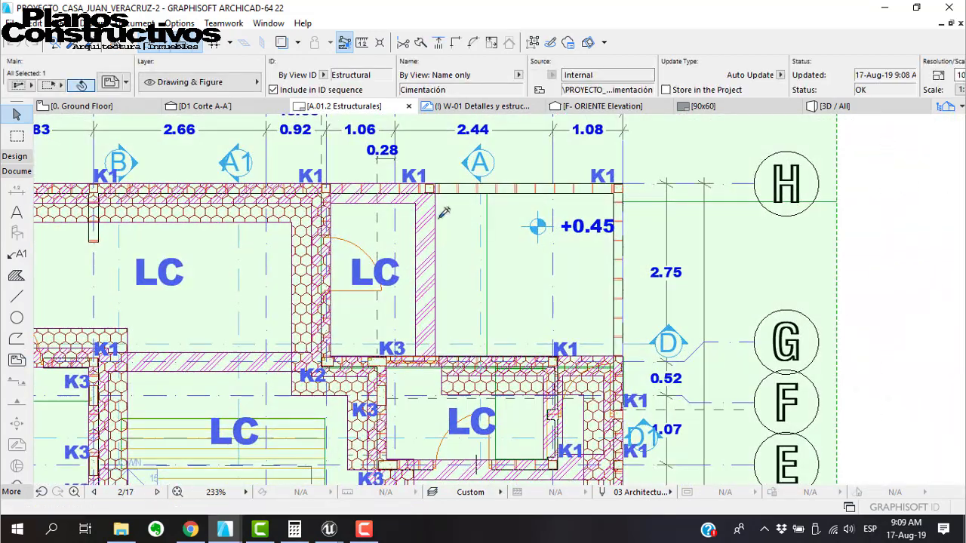
middle_click_drag(382, 452, 380, 203)
scroll(444, 142, "down", 6)
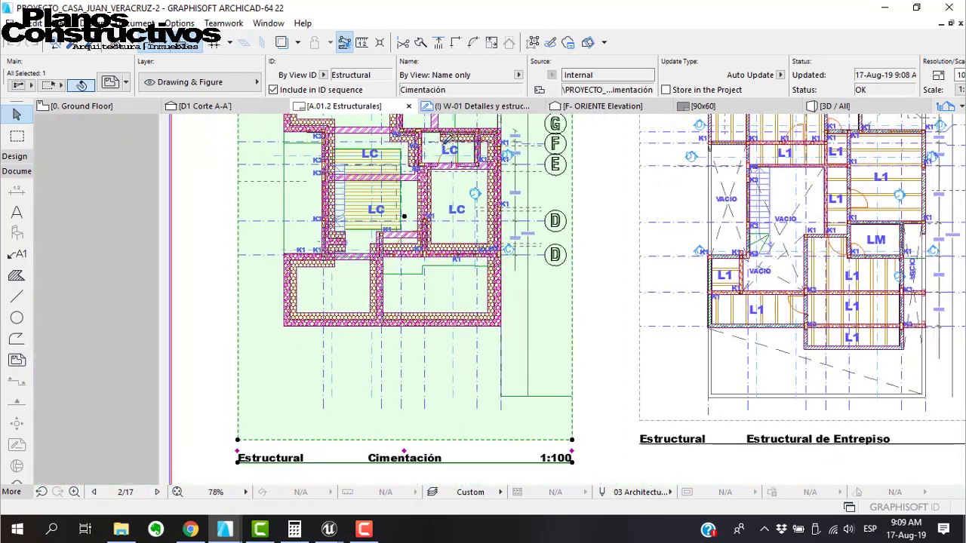
Compare the TL symbol in the Simbología legend with the castillo and trabe sections and the Armex note in the foundation slab detail
scroll(327, 370, "down", 3)
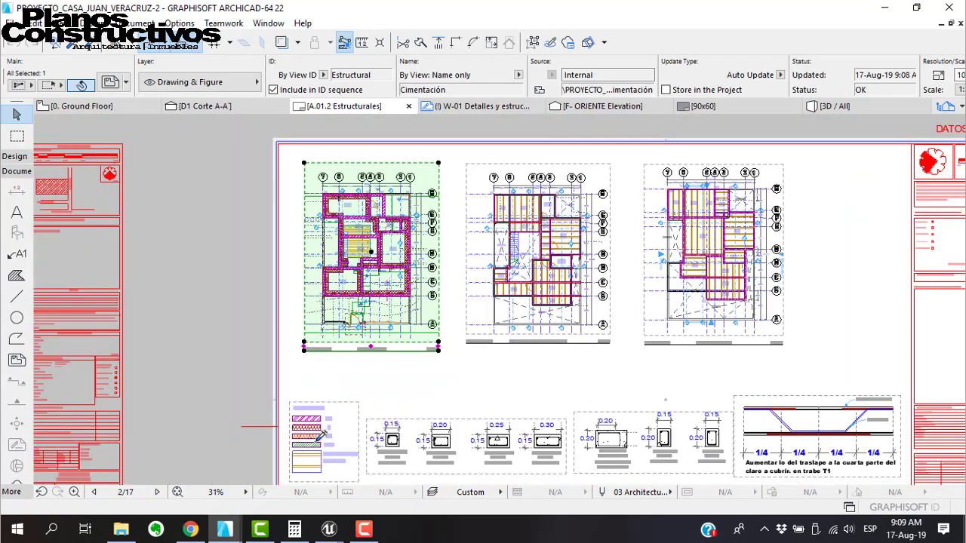
scroll(322, 416, "up", 5)
middle_click_drag(322, 417, 329, 271)
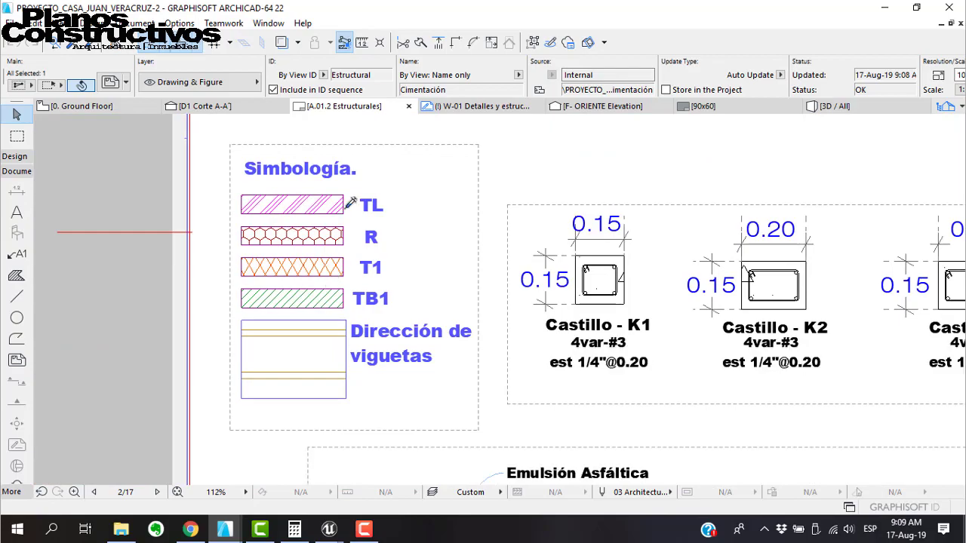
scroll(356, 202, "down", 4)
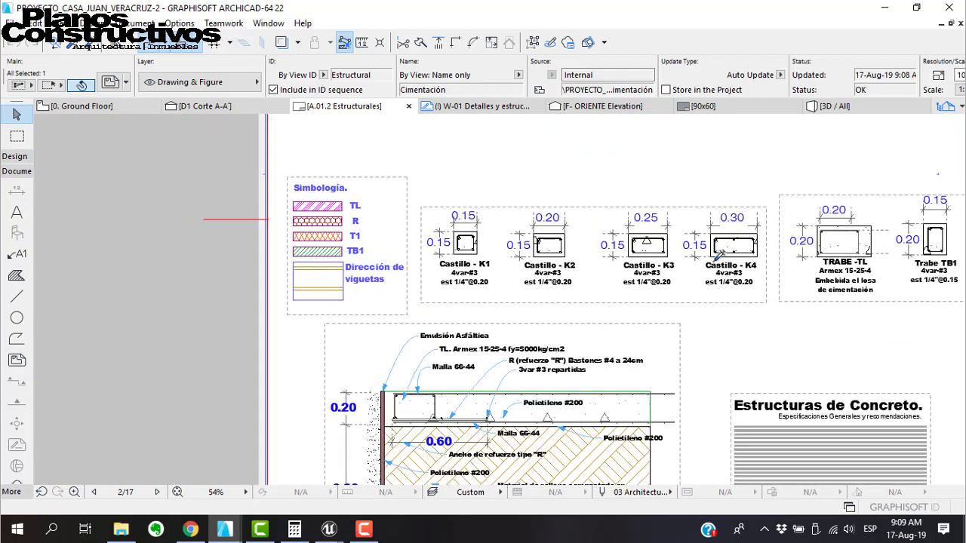
middle_click_drag(413, 259, 378, 259)
middle_click_drag(309, 355, 516, 214)
scroll(286, 255, "up", 1)
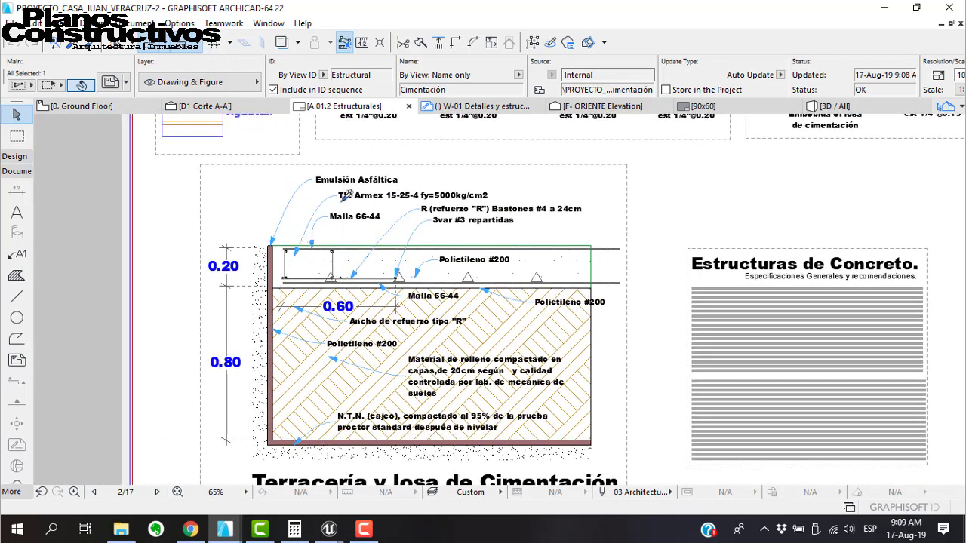
Read the TL Armex and type R notes in the Terracería y losa de Cimentación detail, then deselect the Cimentación drawing and re-examine its LC slabs
left_click(375, 194)
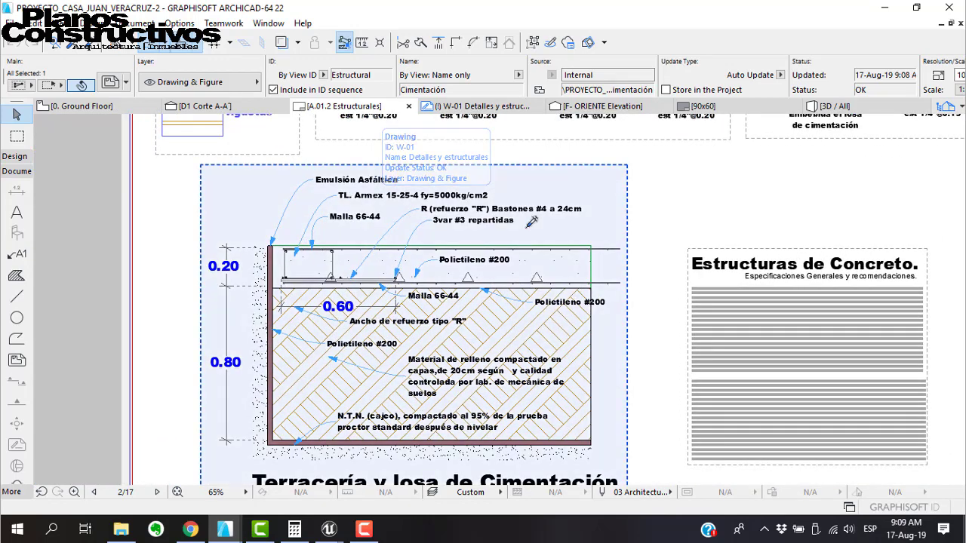
scroll(275, 247, "down", 1)
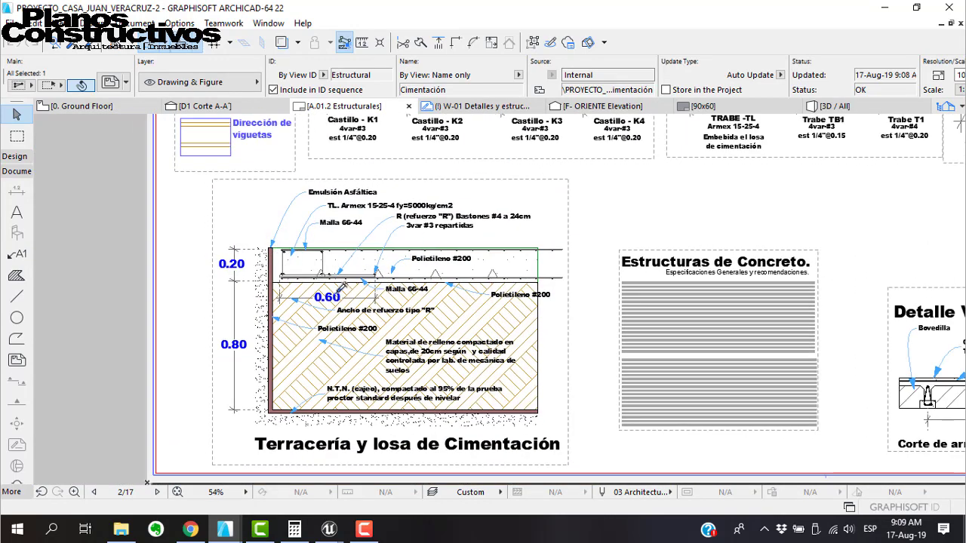
scroll(351, 294, "down", 5)
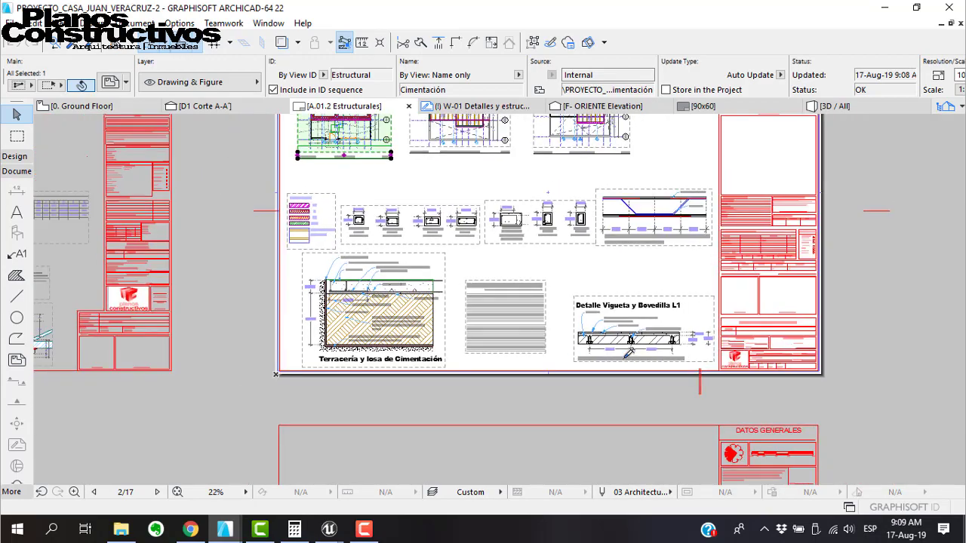
scroll(625, 358, "up", 2)
middle_click_drag(538, 207, 581, 405)
middle_click_drag(302, 159, 323, 307)
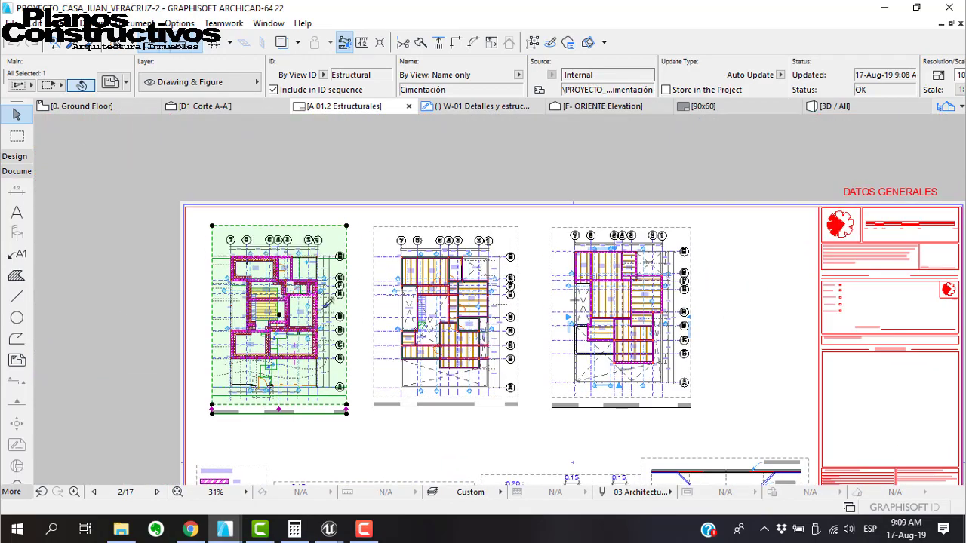
scroll(280, 306, "up", 5)
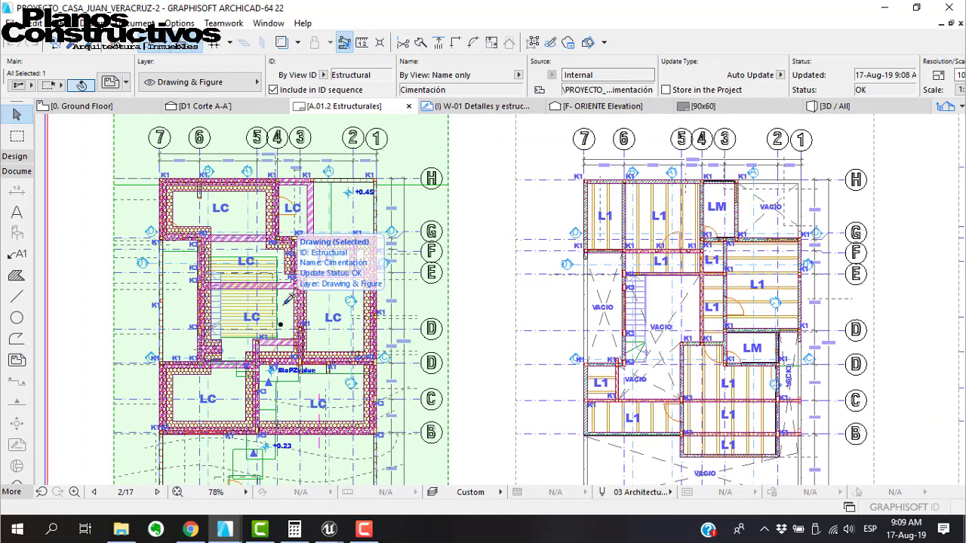
key("Escape")
scroll(288, 297, "up", 5)
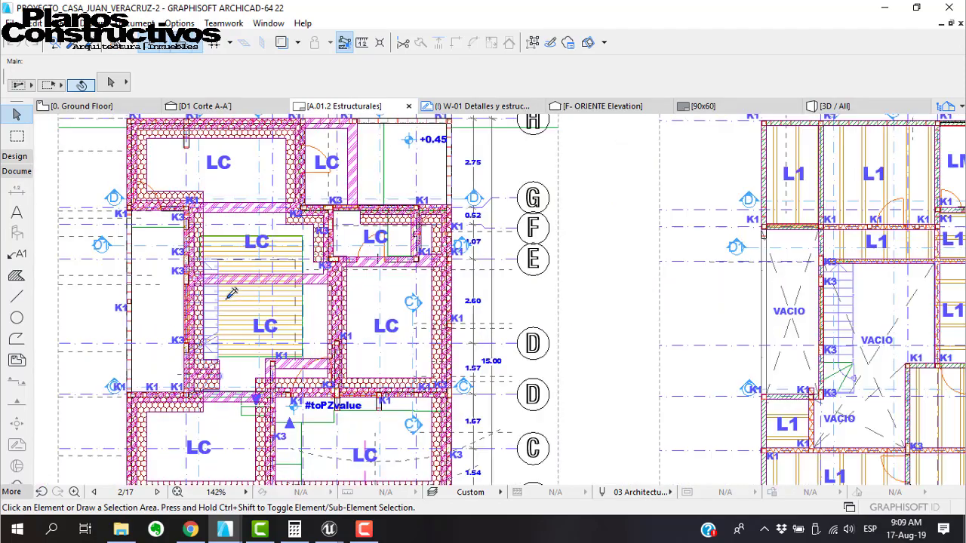
Mark the vigueta direction across the L1 slabs between axes H and D of the Estructural de Entrepiso plan, and clear the marks
scroll(248, 276, "down", 3)
scroll(265, 266, "down", 3)
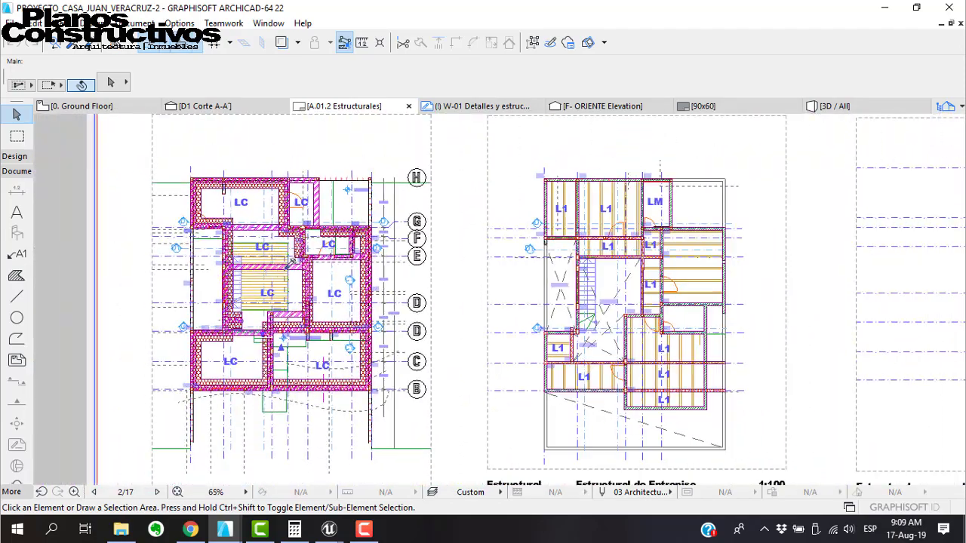
scroll(613, 270, "up", 2)
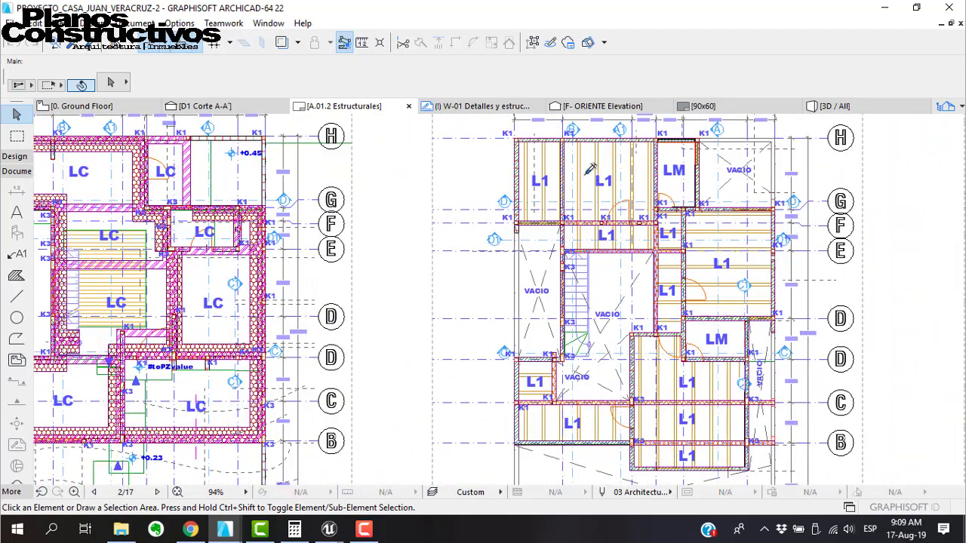
scroll(588, 171, "up", 1)
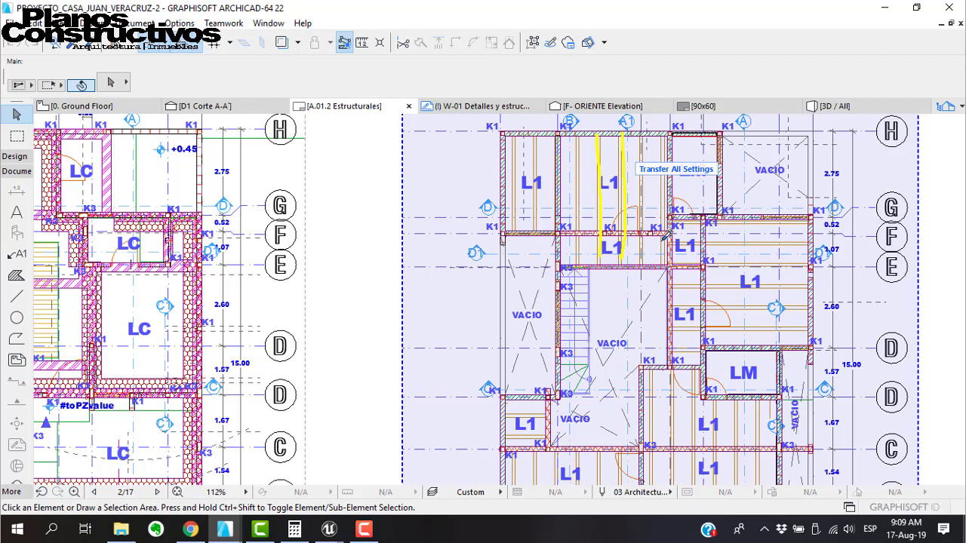
left_click_drag(670, 241, 805, 241)
left_click_drag(672, 266, 807, 266)
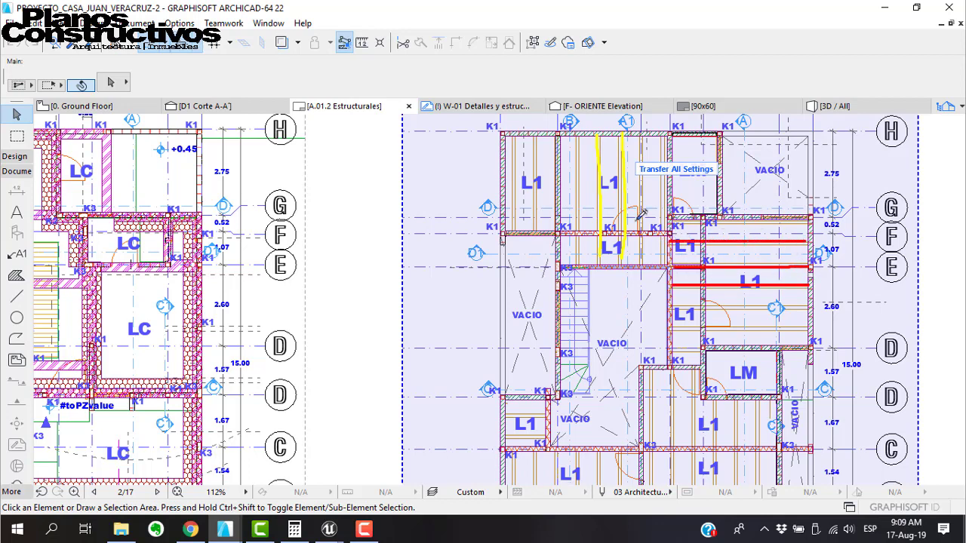
key("Escape")
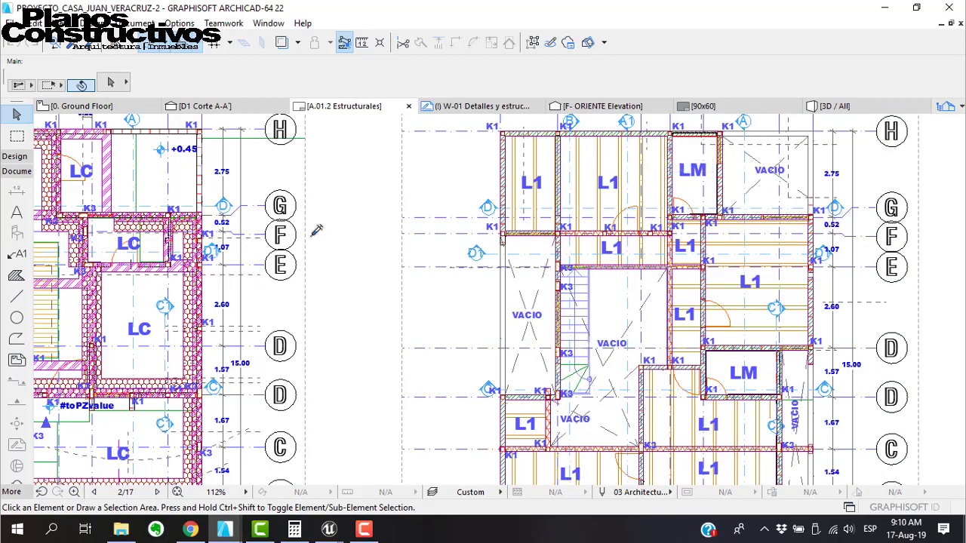
Switch to the other open Arquitectónico-Casa project and open its A.01.2 Estructurales layout
scroll(312, 239, "down", 3)
scroll(150, 279, "up", 1)
scroll(149, 280, "up", 1)
middle_click_drag(143, 290, 313, 298)
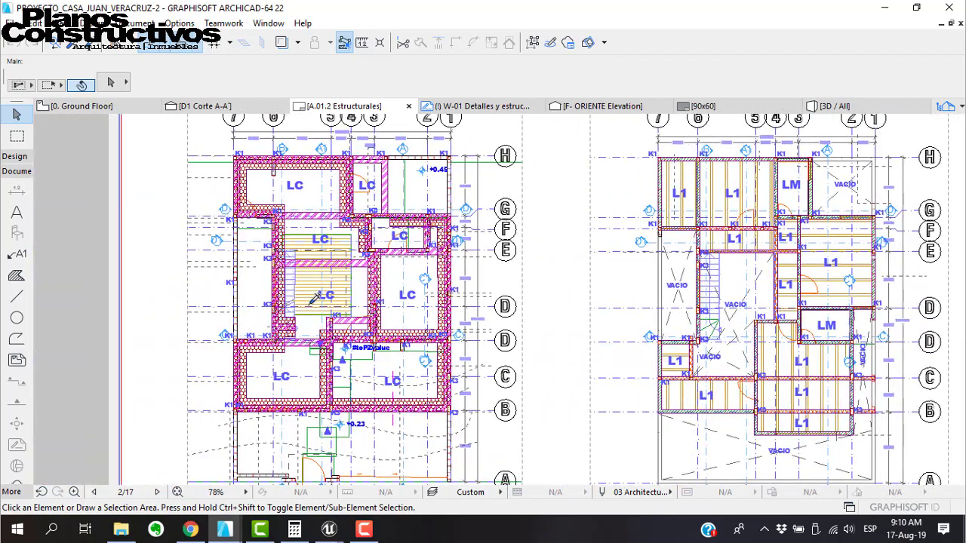
scroll(428, 257, "down", 1)
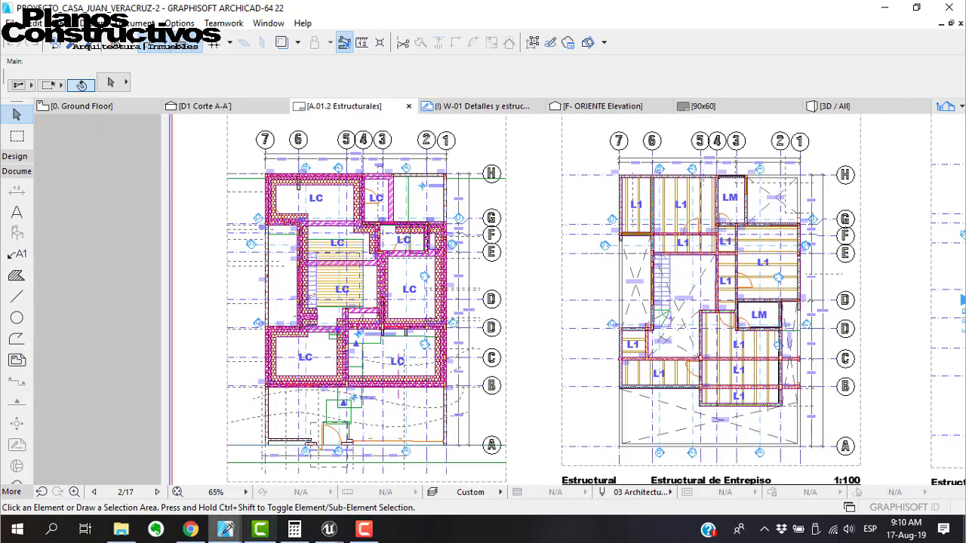
mouse_move(224, 529)
left_click(108, 490)
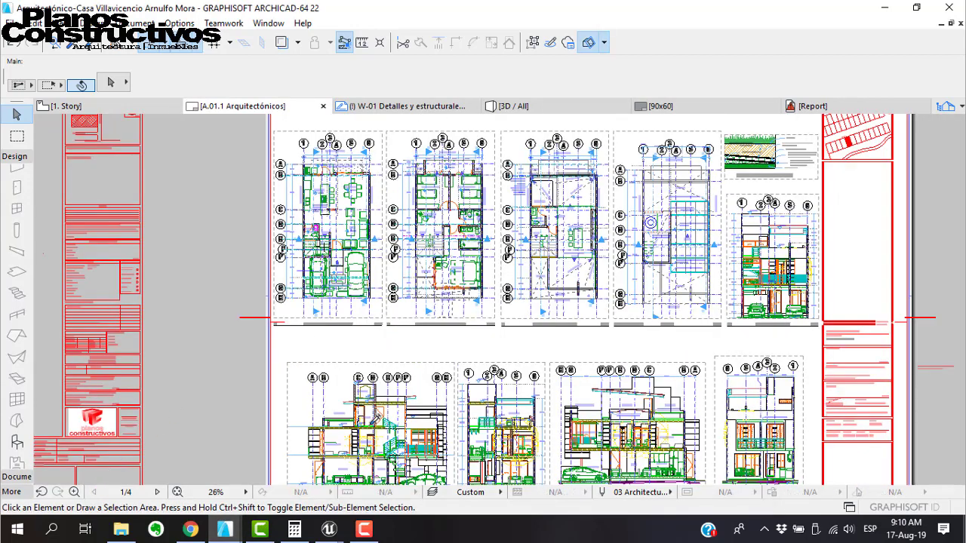
left_click(952, 104)
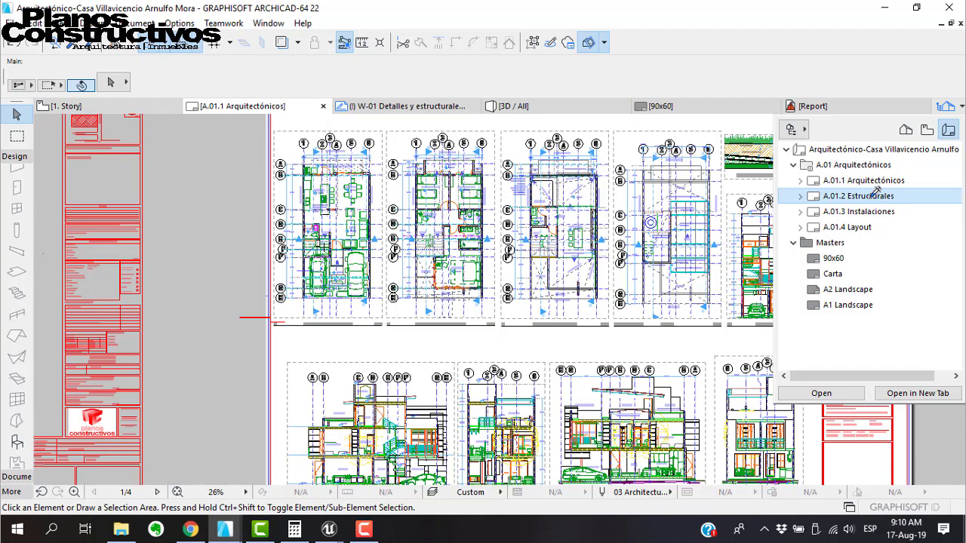
double_click(875, 193)
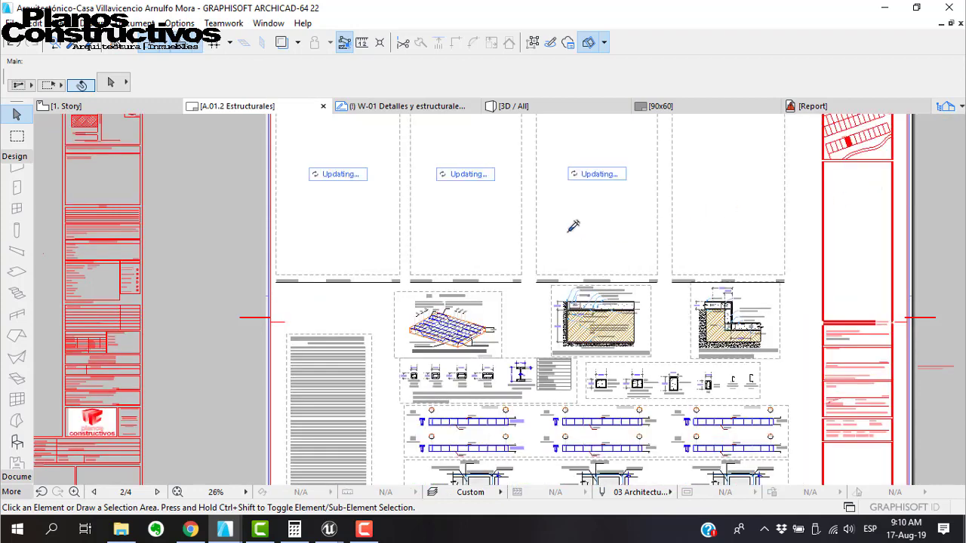
Examine the LC foundation slabs and the L1 and L3 waffle slabs with their T1, T3 and TM beams in the 1er Entrepiso plan
scroll(623, 309, "up", 1)
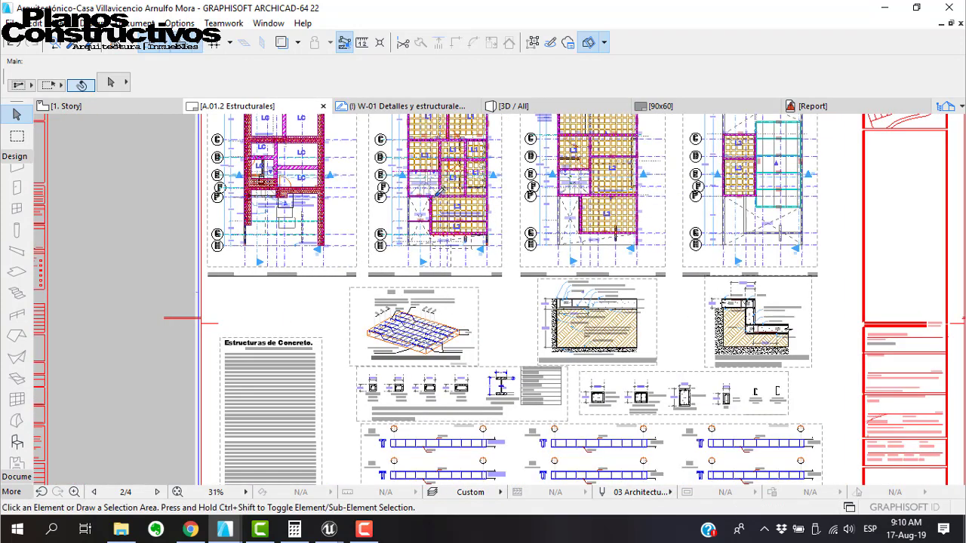
scroll(466, 292, "up", 5)
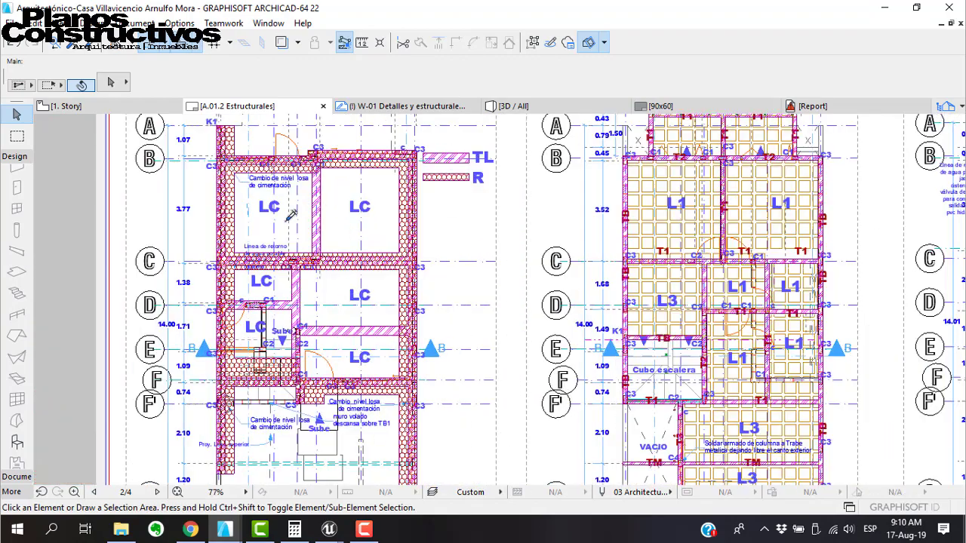
middle_click_drag(622, 249, 439, 259)
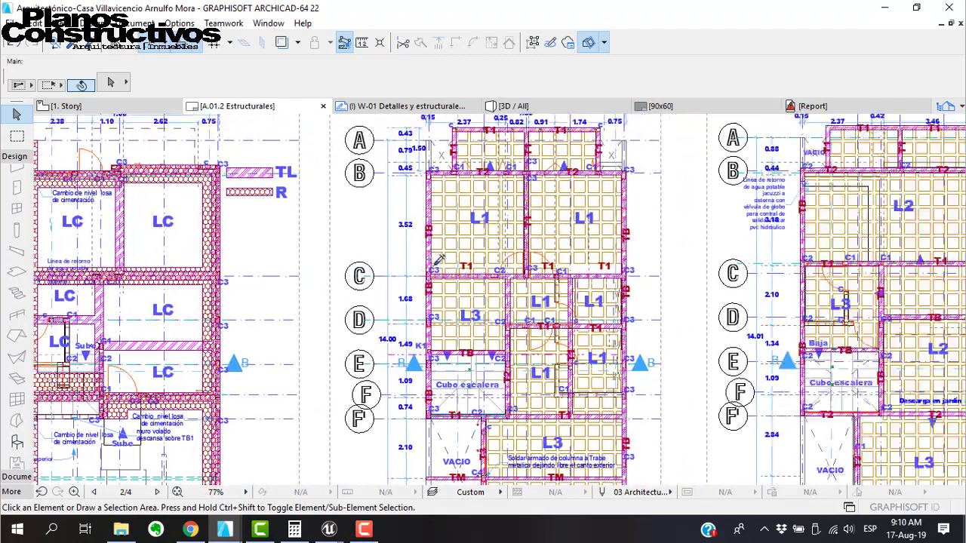
middle_click_drag(534, 368, 487, 218)
scroll(516, 298, "up", 3)
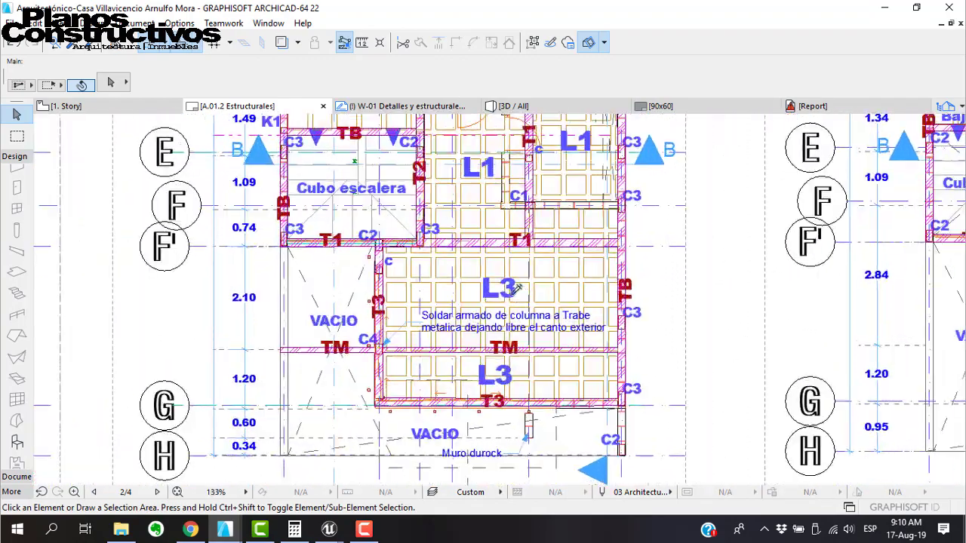
scroll(445, 269, "down", 3)
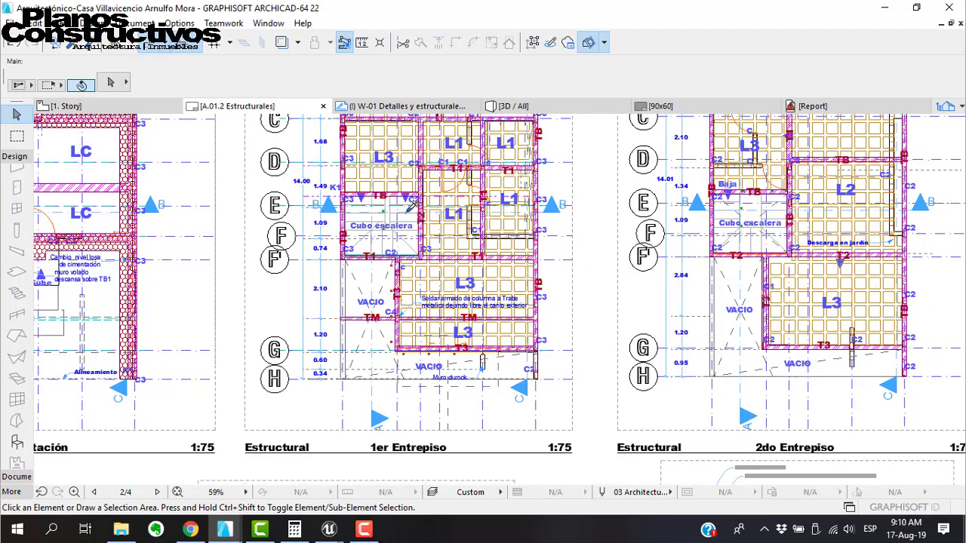
Read the reinforcement bars and slab depth in the L1 Nervadura Corta and Nervadura Larga details
scroll(425, 329, "down", 5)
middle_click_drag(425, 329, 447, 203)
scroll(492, 313, "up", 3)
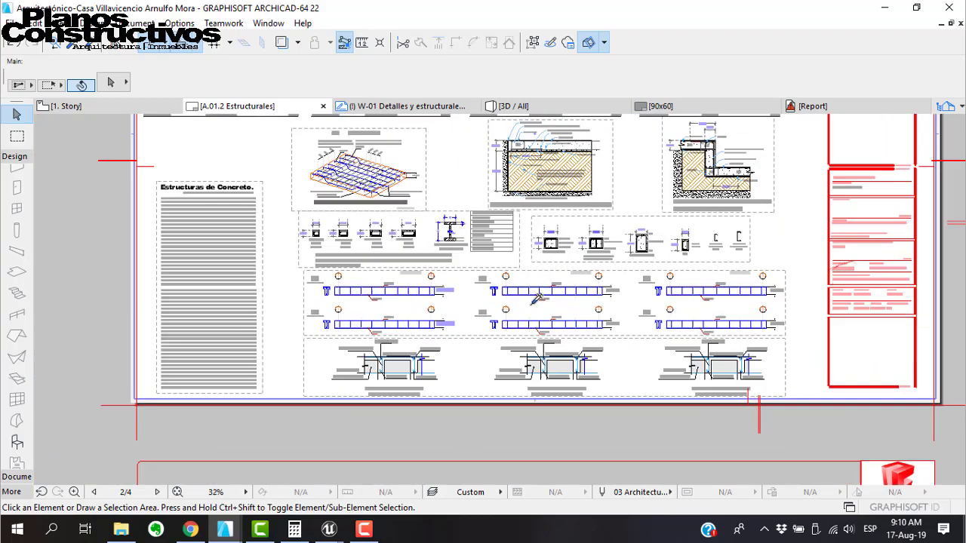
scroll(52, 260, "up", 4)
scroll(52, 260, "up", 2)
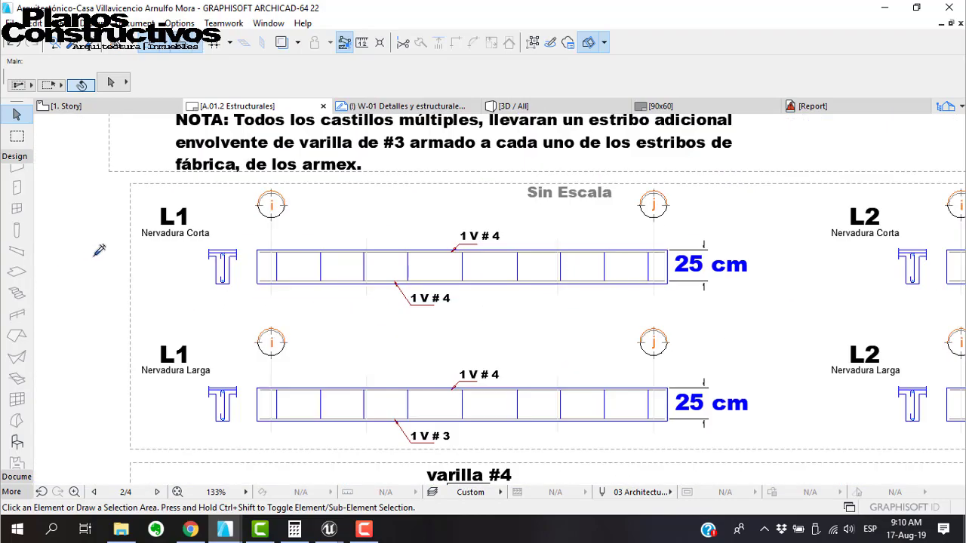
scroll(225, 227, "down", 1)
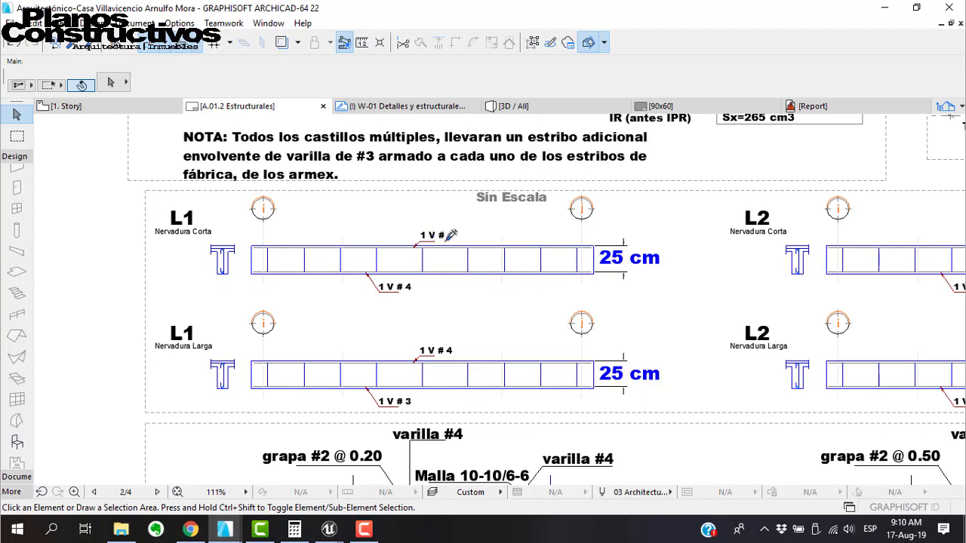
middle_click_drag(403, 313, 380, 251)
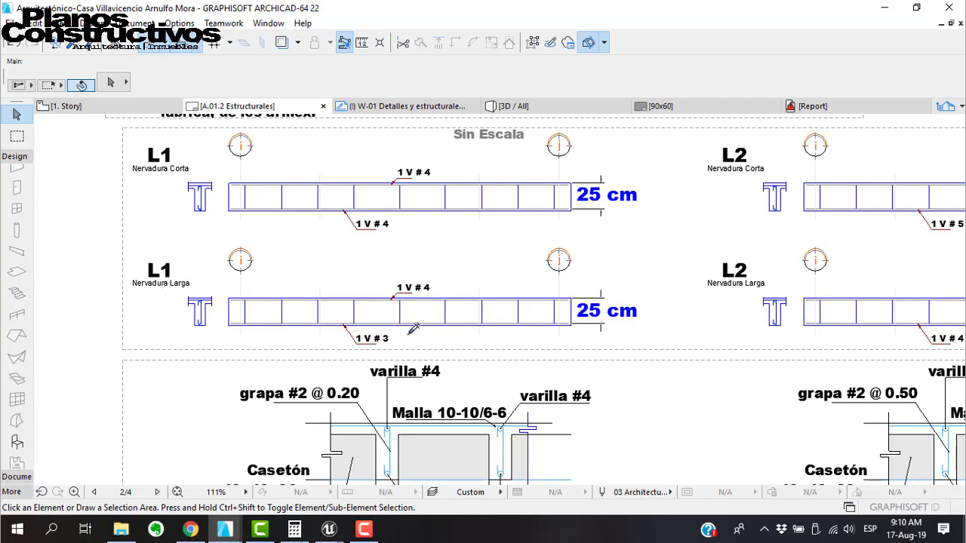
scroll(526, 328, "up", 1)
Open the A.01.1 Arquitectónicos layout and bring up the waffle slab between Cocina and Recámara in the first longitudinal section
scroll(526, 329, "down", 9)
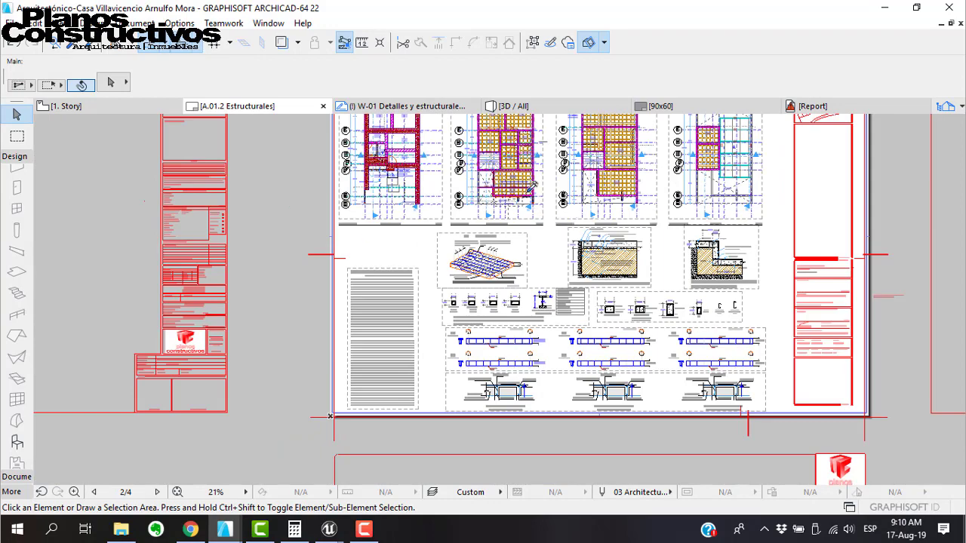
middle_click_drag(533, 184, 528, 303)
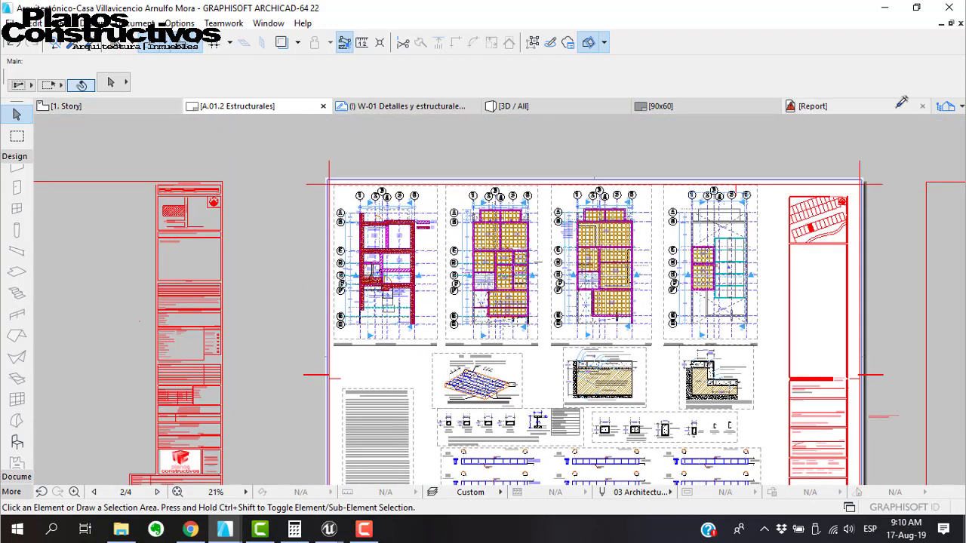
left_click(946, 106)
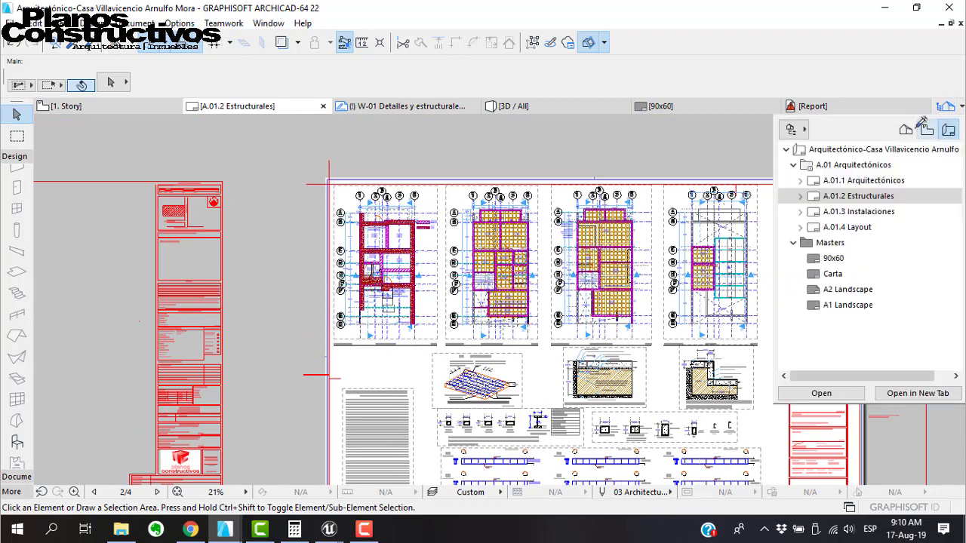
double_click(890, 180)
scroll(481, 356, "up", 2)
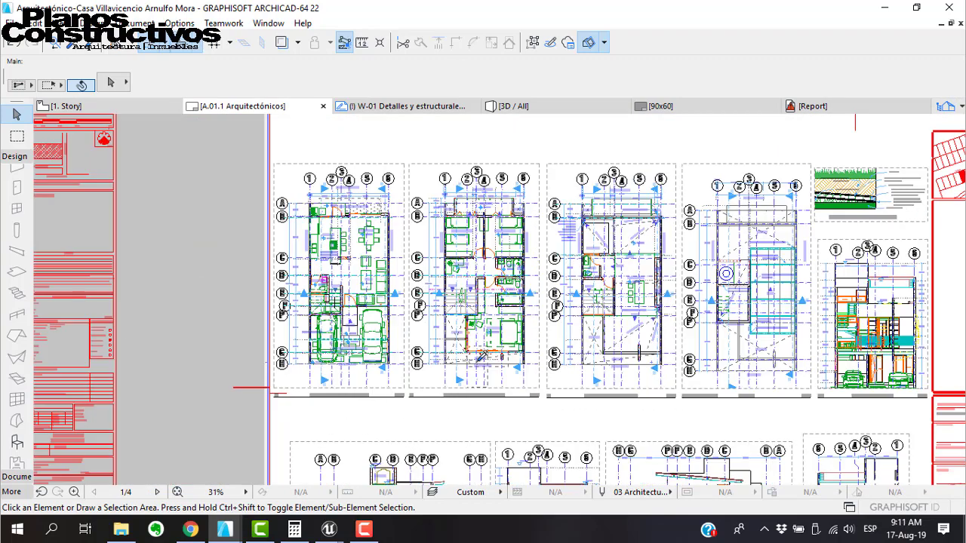
middle_click_drag(480, 356, 538, 168)
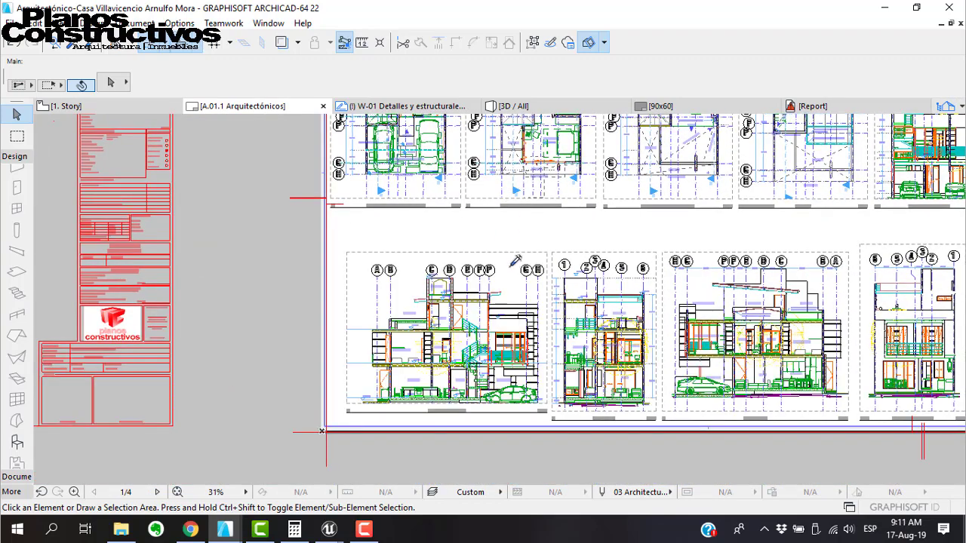
scroll(413, 339, "up", 10)
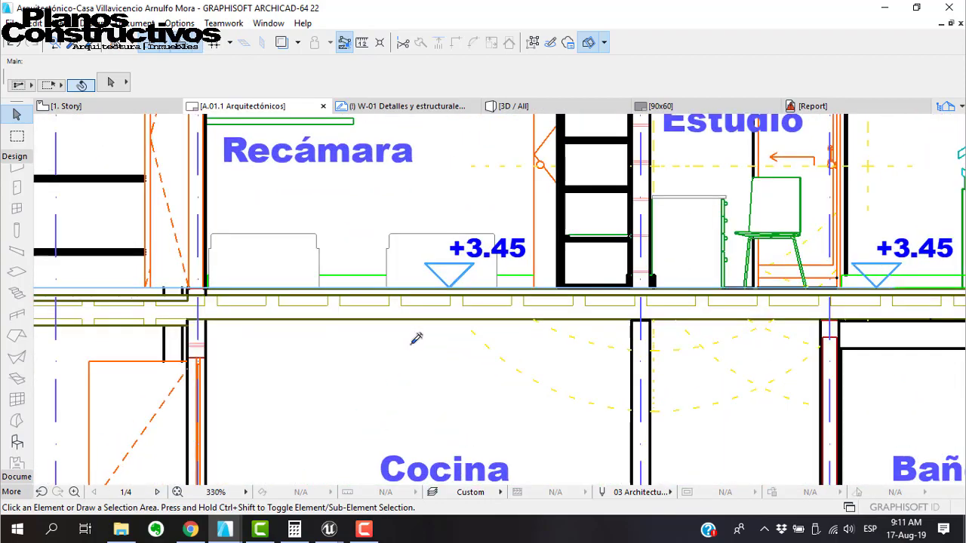
scroll(430, 300, "up", 3)
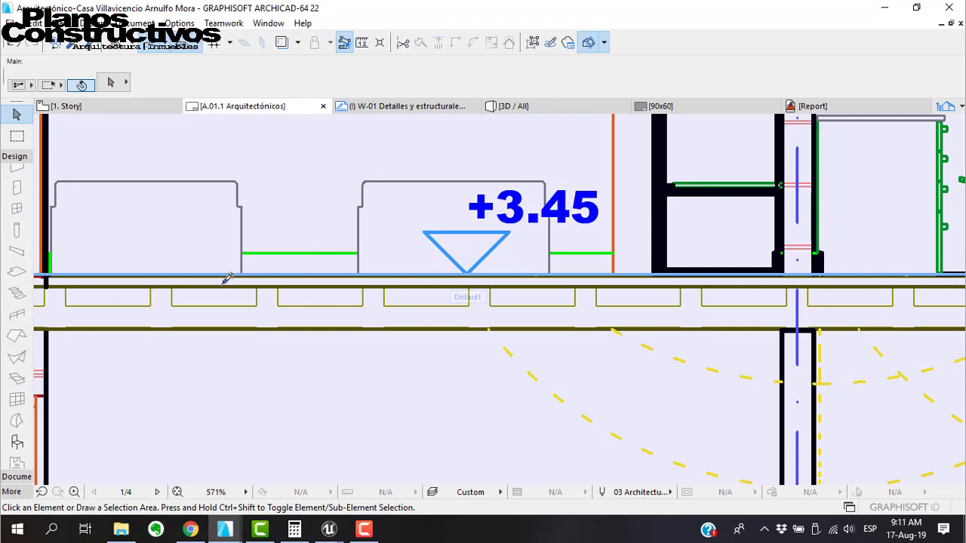
Mark the lower face and upper layer of the waffle slab beneath the Recámara in the section, and clear the marks
mouse_move(123, 322)
left_mouse_down()
mouse_move(912, 308)
mouse_move(957, 315)
mouse_move(138, 310)
mouse_move(210, 289)
mouse_move(618, 289)
left_mouse_up()
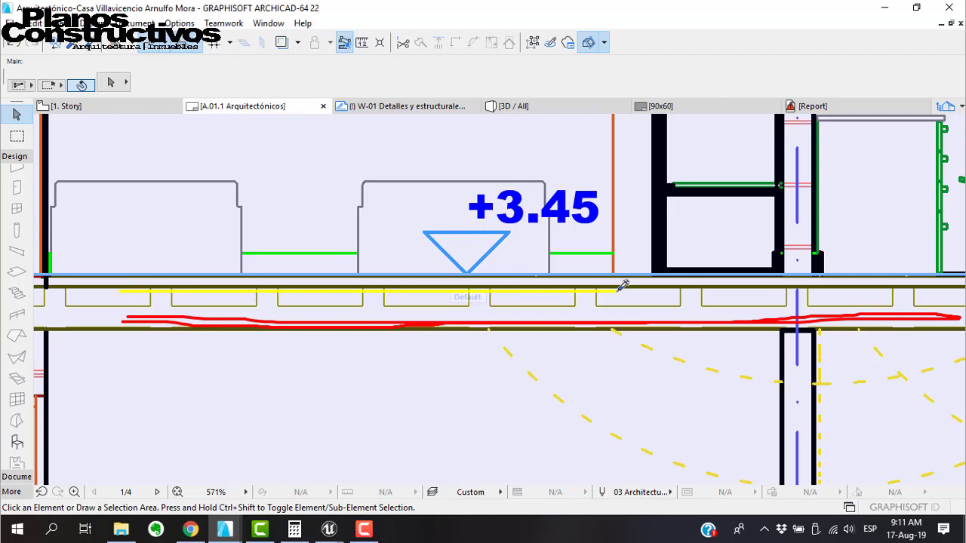
mouse_move(131, 279)
left_mouse_down()
mouse_move(671, 281)
mouse_move(962, 266)
left_mouse_up()
key("Escape")
scroll(214, 248, "down", 3)
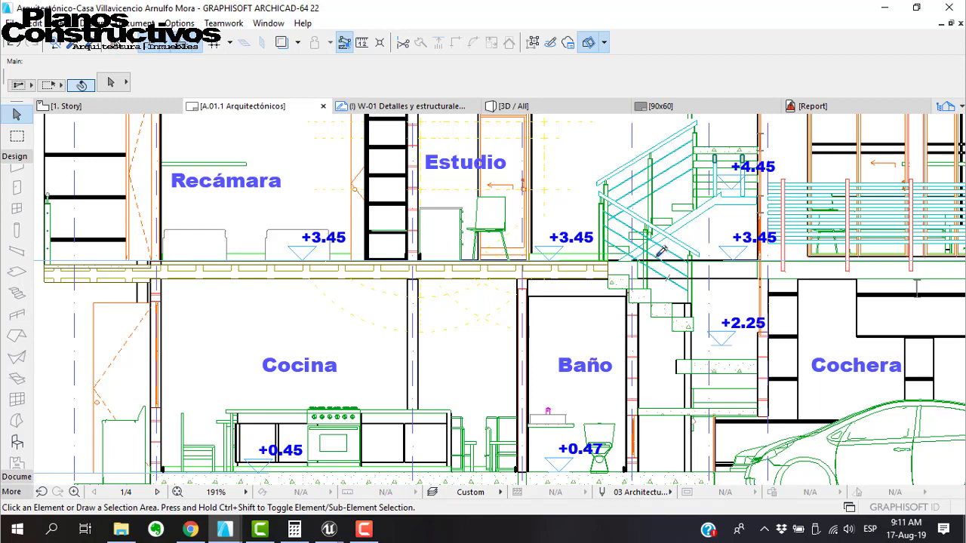
middle_click_drag(612, 283, 462, 284)
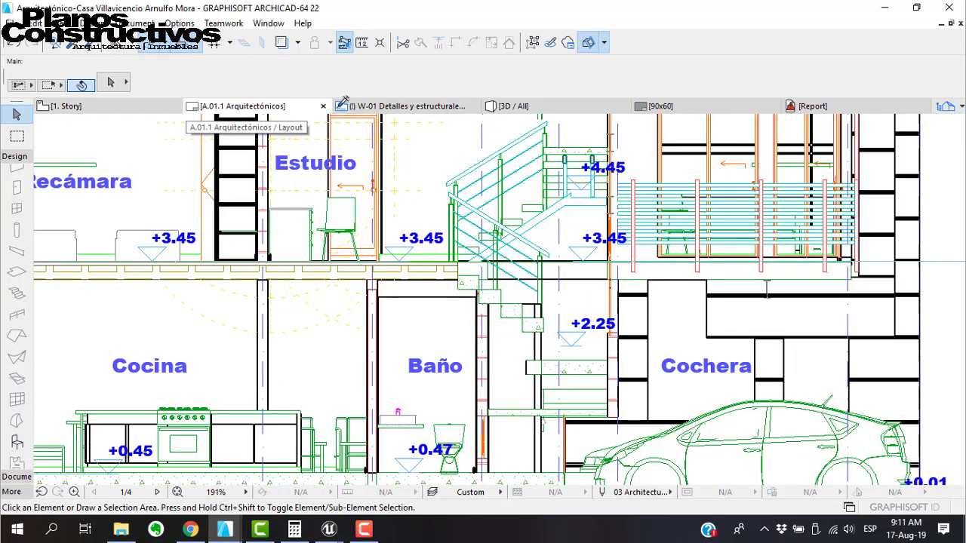
left_click(410, 102)
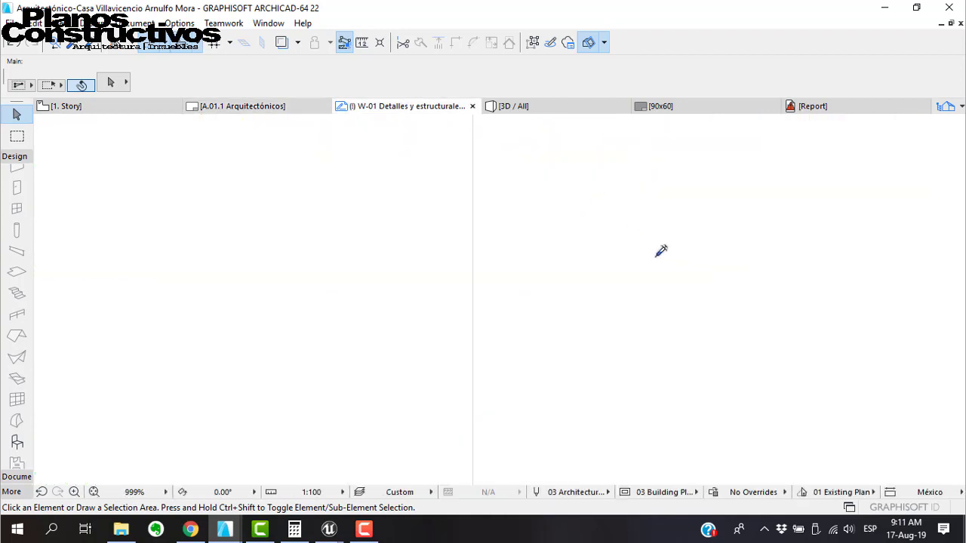
left_click(94, 491)
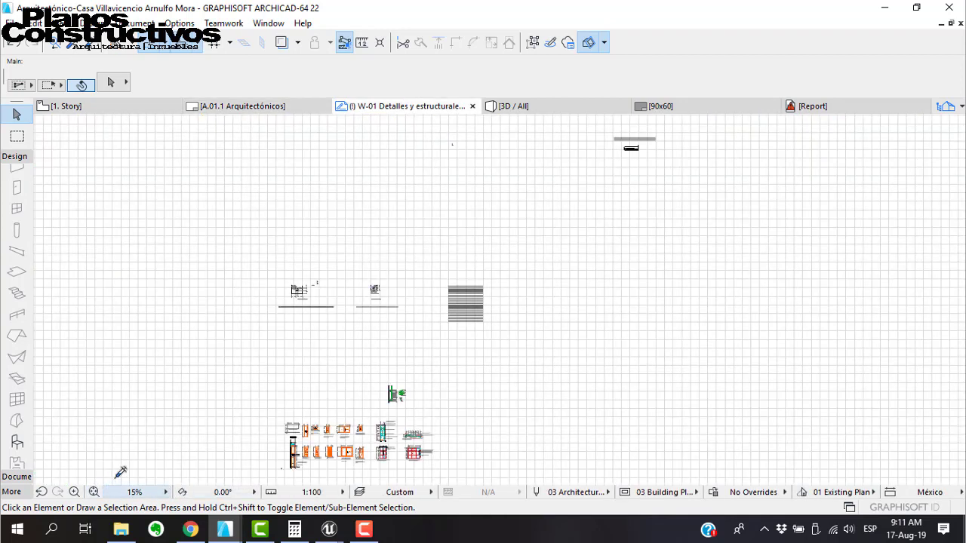
left_click(724, 106)
left_click(264, 106)
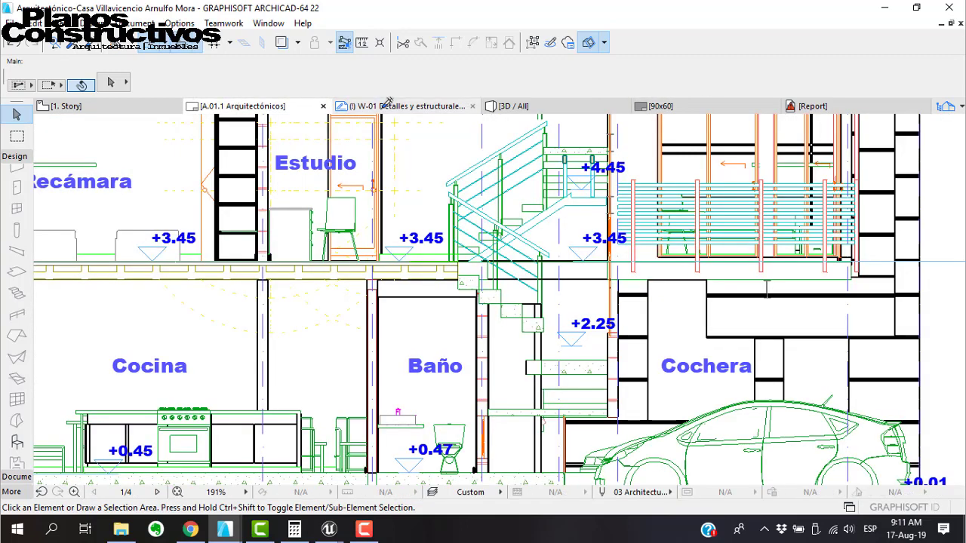
Open the A.01.2 Estructurales layout and bring up the L1 Nervadura Larga reinforcement detail
left_click(945, 106)
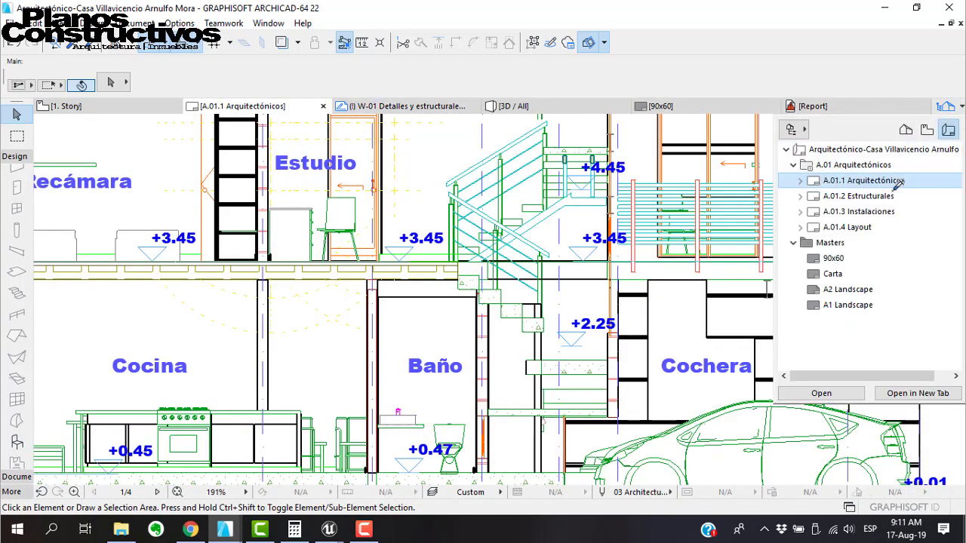
double_click(811, 181)
scroll(454, 256, "down", 7)
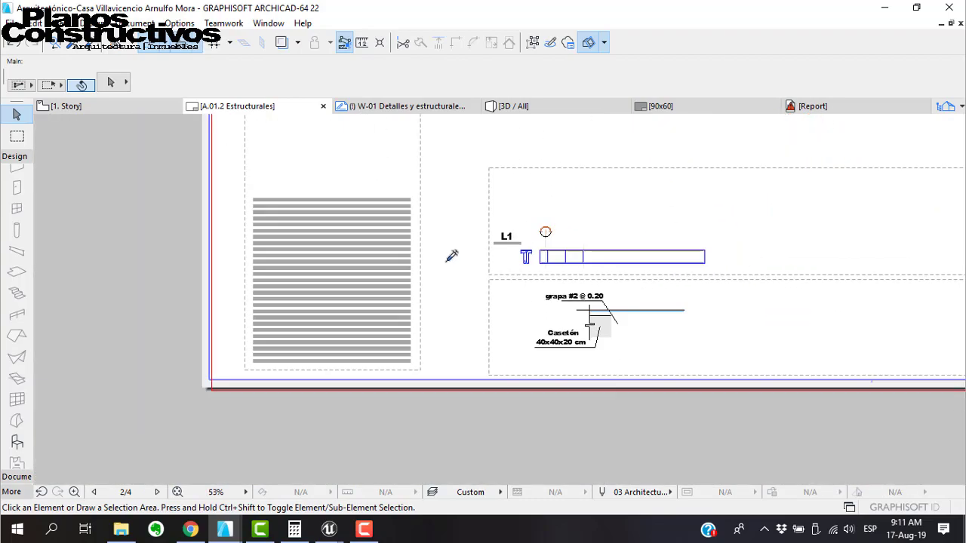
scroll(756, 250, "up", 4)
scroll(760, 241, "up", 3)
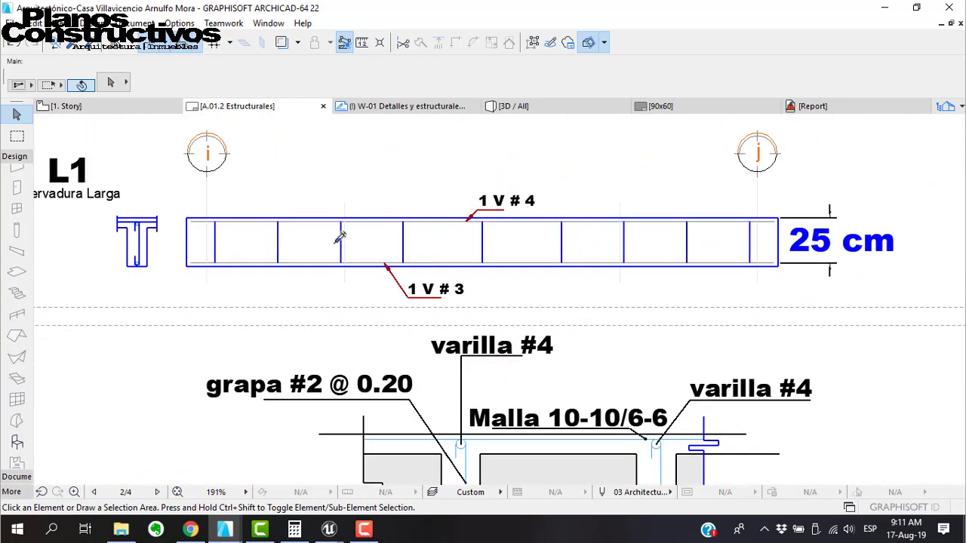
Compare the upper and lower bars of the L1 Nervadura Corta and Nervadura Larga details
scroll(275, 234, "down", 1)
scroll(263, 235, "down", 3)
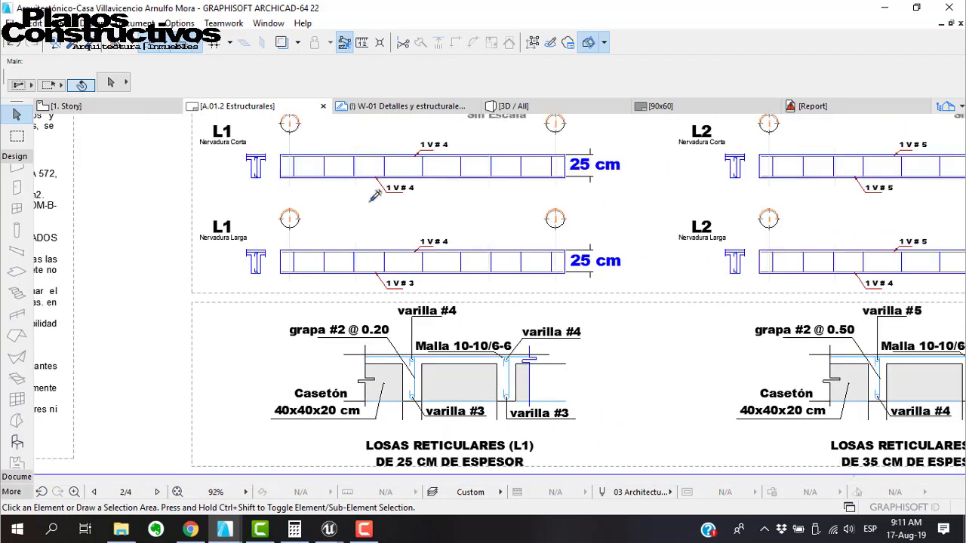
scroll(402, 300, "up", 2)
scroll(402, 299, "up", 1)
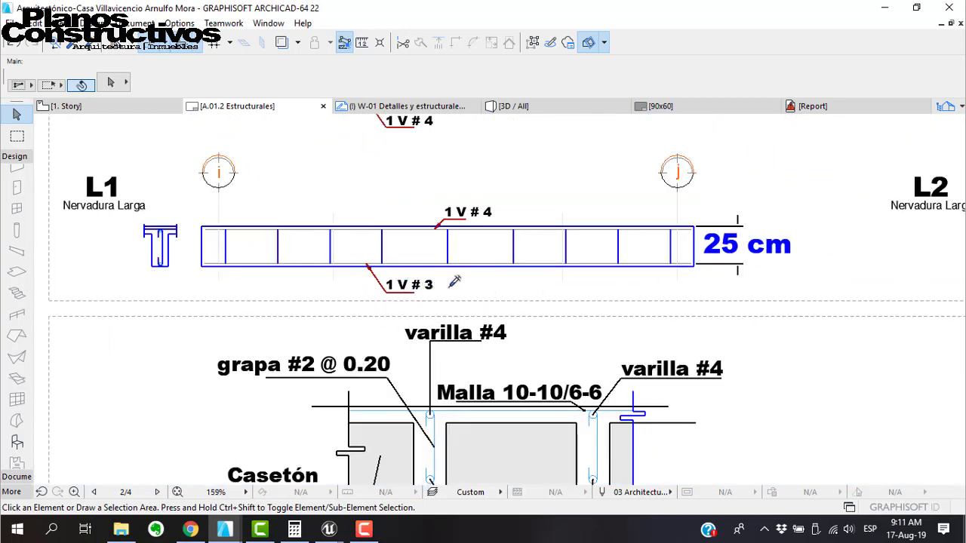
scroll(454, 282, "down", 2)
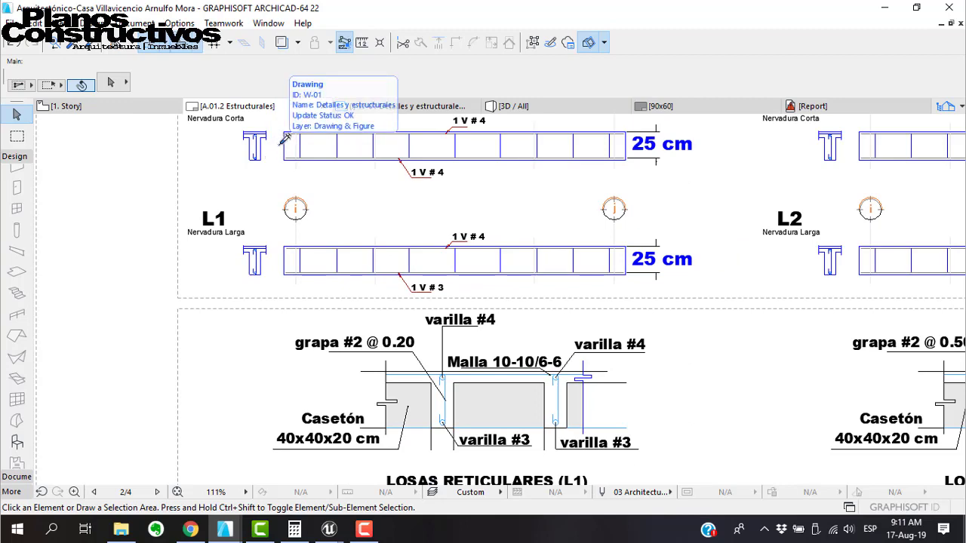
scroll(369, 228, "down", 1)
scroll(368, 228, "down", 2)
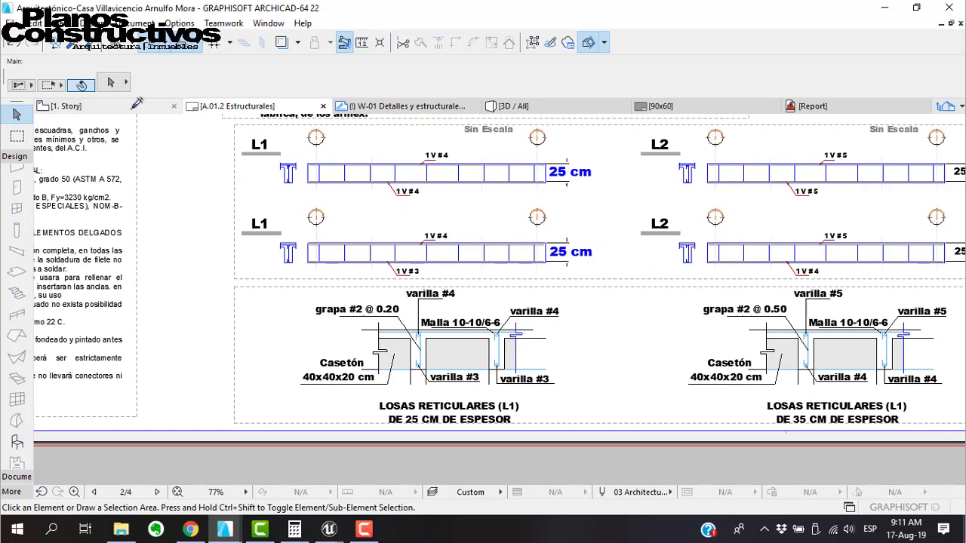
left_click(136, 106)
middle_click_drag(308, 347, 329, 297)
left_click(256, 111)
left_click(262, 106)
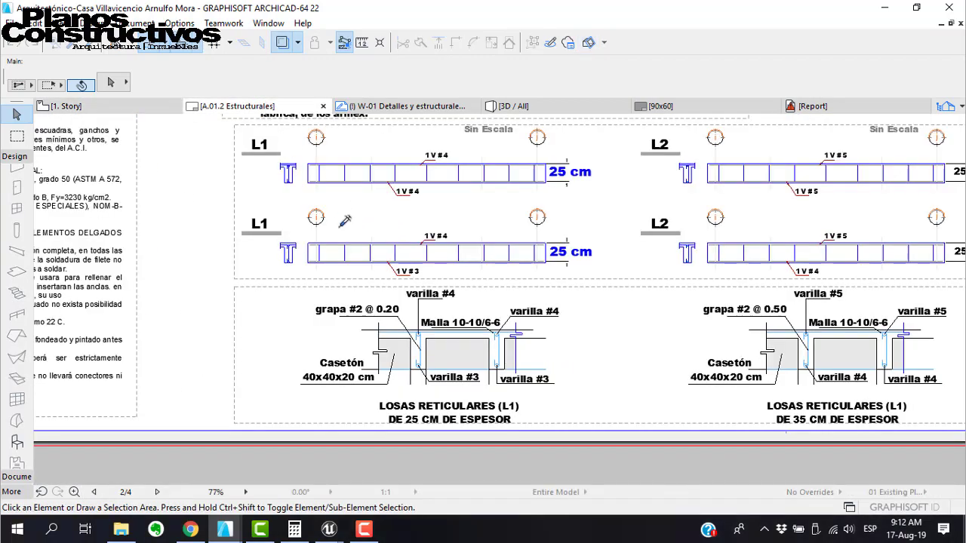
Bring up the L1 waffle slab beside the Cubo escalera in the 1er Entrepiso structural plan
scroll(399, 291, "down", 5)
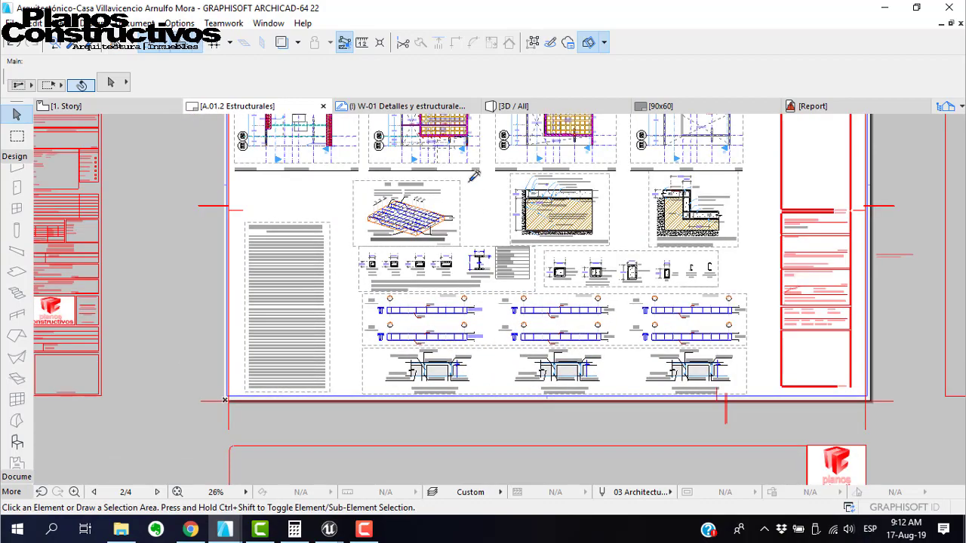
scroll(412, 170, "up", 4)
scroll(411, 169, "up", 3)
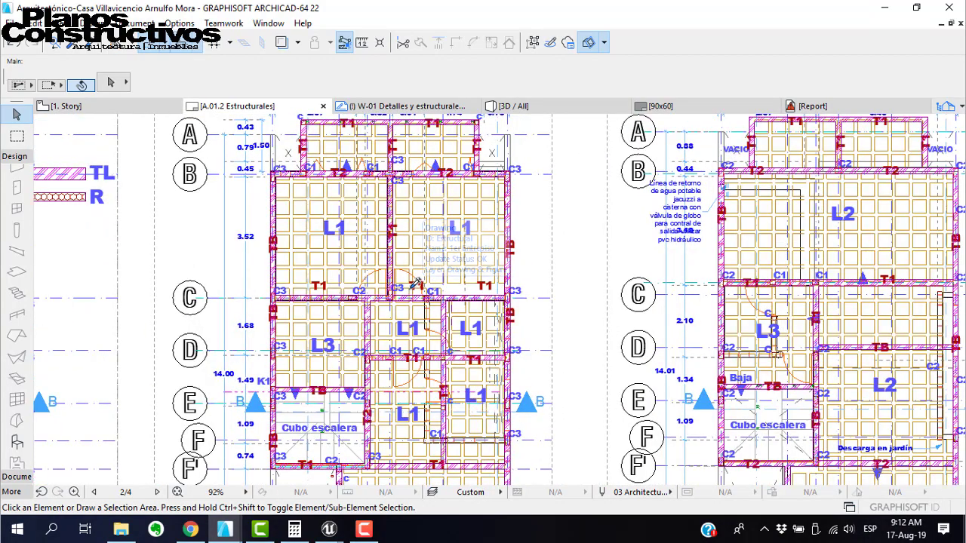
middle_click_drag(435, 395, 422, 257)
scroll(422, 257, "up", 4)
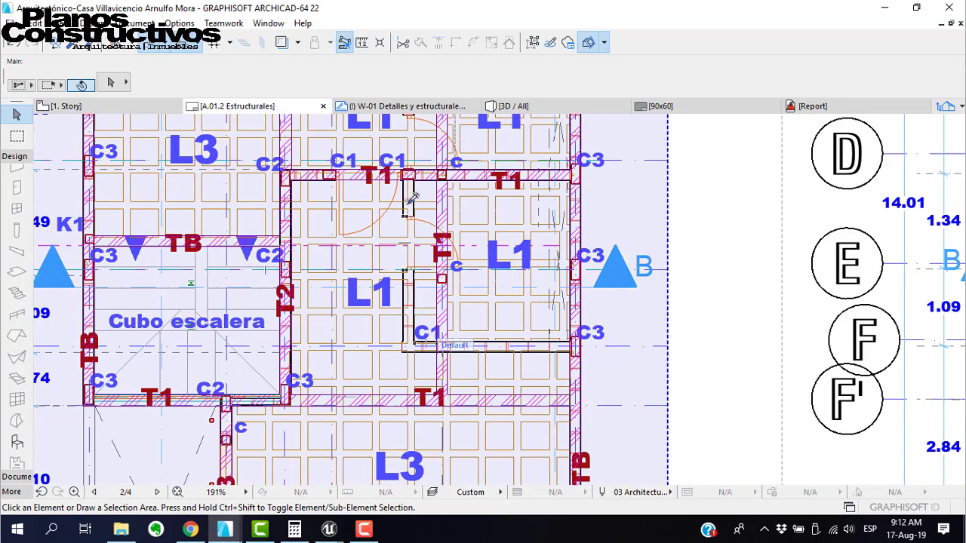
Outline the L1 slab beside the Cubo escalera, mark its short and long spans with arrows, and clear the marks
left_click_drag(406, 181, 398, 349)
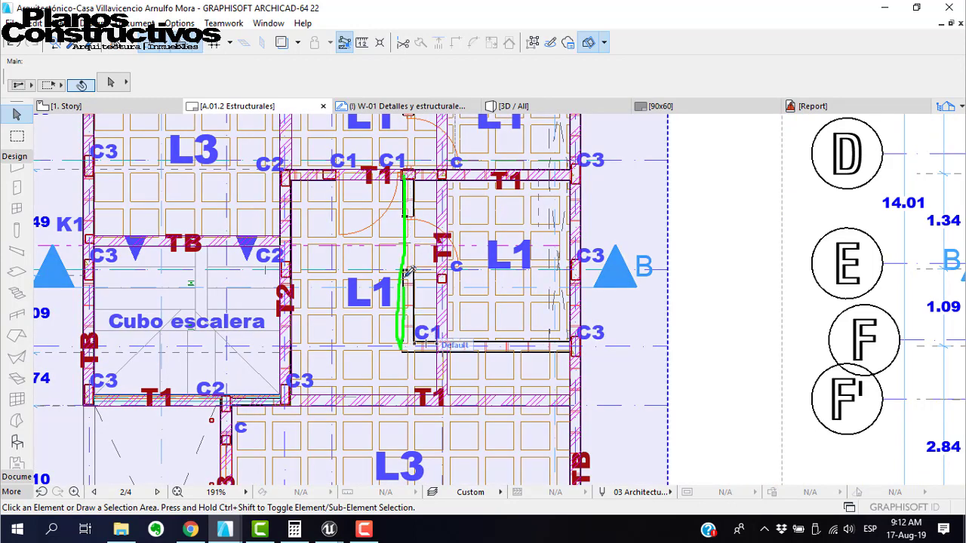
mouse_move(406, 179)
left_mouse_down()
mouse_move(294, 183)
mouse_move(282, 306)
mouse_move(291, 393)
mouse_move(443, 400)
mouse_move(451, 343)
left_mouse_up()
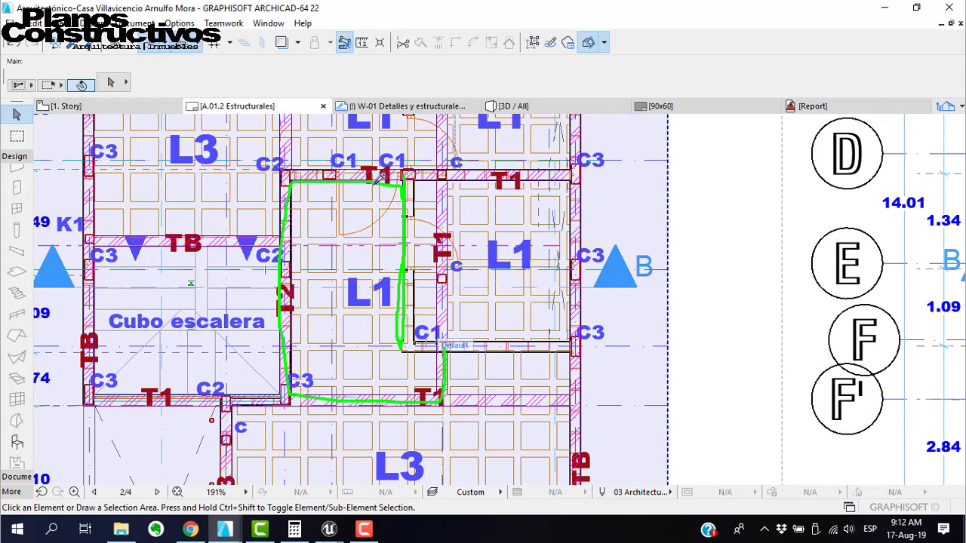
left_click_drag(408, 174, 398, 345)
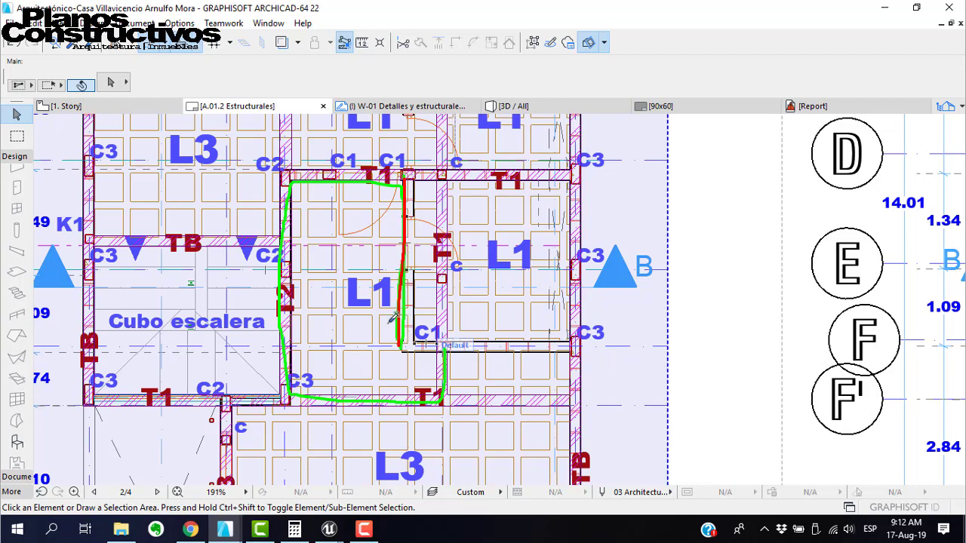
left_click_drag(289, 180, 285, 374)
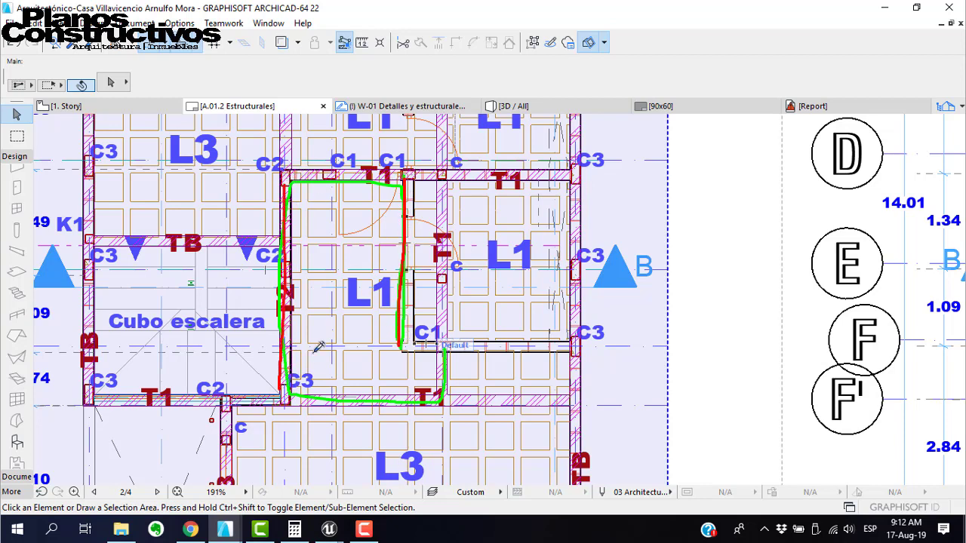
mouse_move(305, 236)
left_mouse_down()
mouse_move(309, 255)
mouse_move(406, 246)
mouse_move(393, 257)
left_mouse_up()
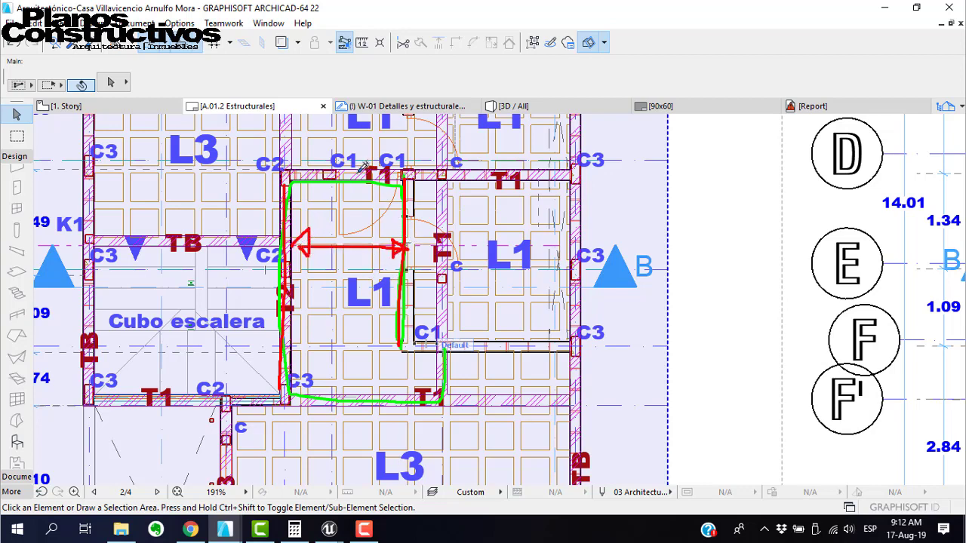
mouse_move(344, 186)
left_mouse_down()
mouse_move(356, 175)
mouse_move(347, 391)
mouse_move(366, 375)
left_mouse_up()
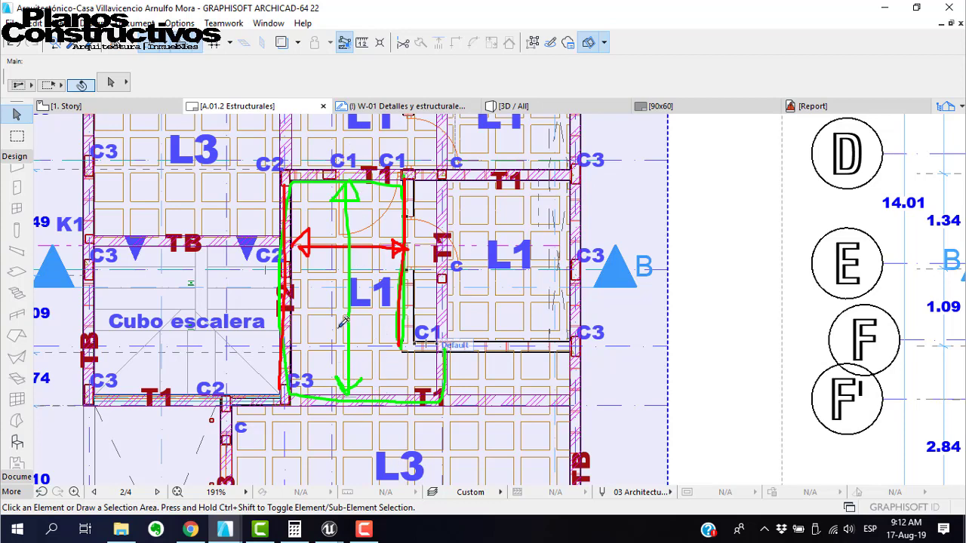
key("Escape")
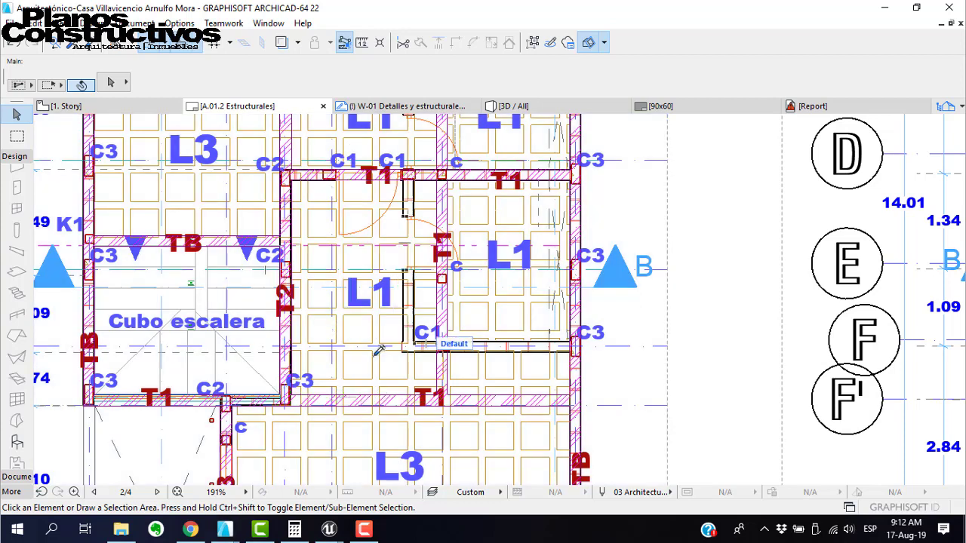
Examine the other L1 slabs around axes C to F' in the 1er Entrepiso plan
scroll(278, 336, "down", 1)
scroll(280, 333, "down", 4)
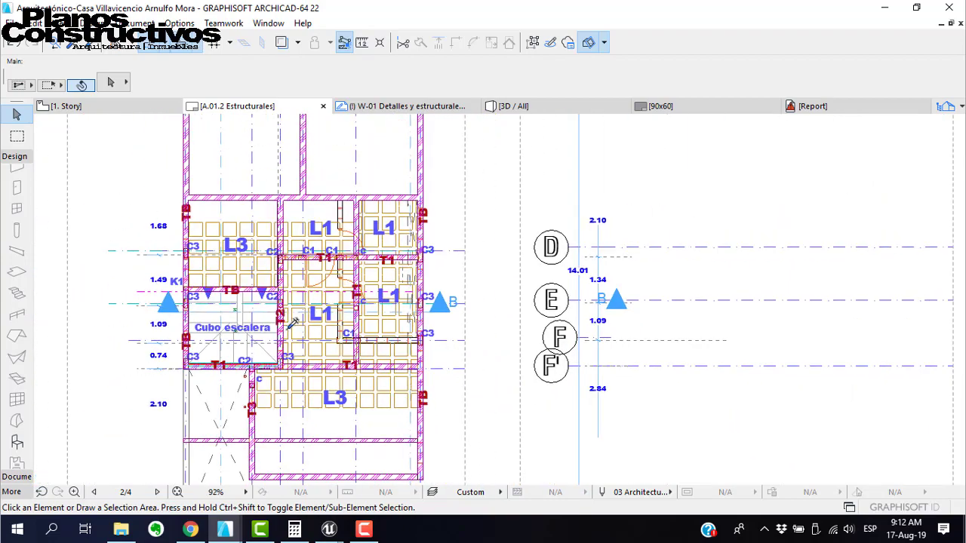
scroll(370, 225, "up", 3)
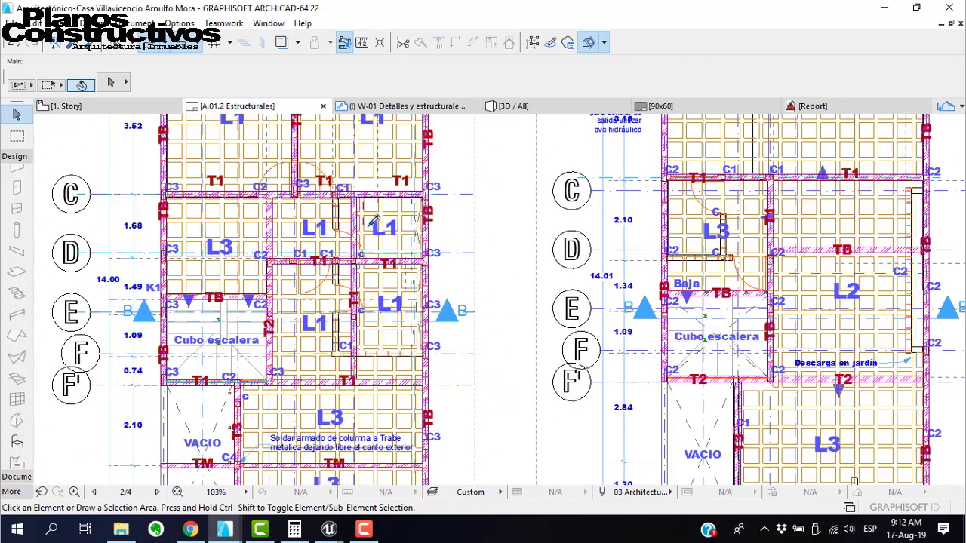
scroll(387, 234, "down", 7)
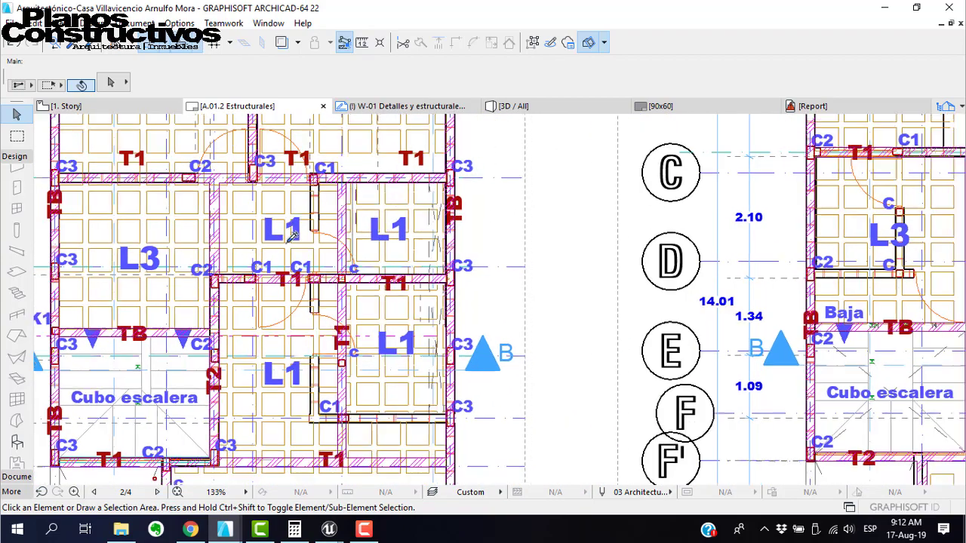
scroll(257, 240, "up", 4)
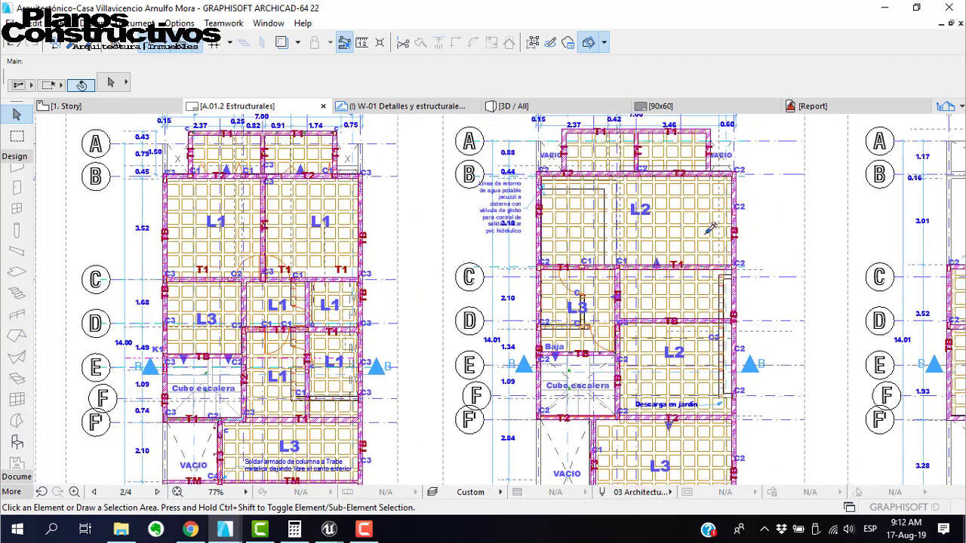
Mark the long and short spans of the L2 slab between axes B and C in the neighbouring plan, and clear the marks
scroll(677, 273, "up", 2)
scroll(664, 302, "up", 2)
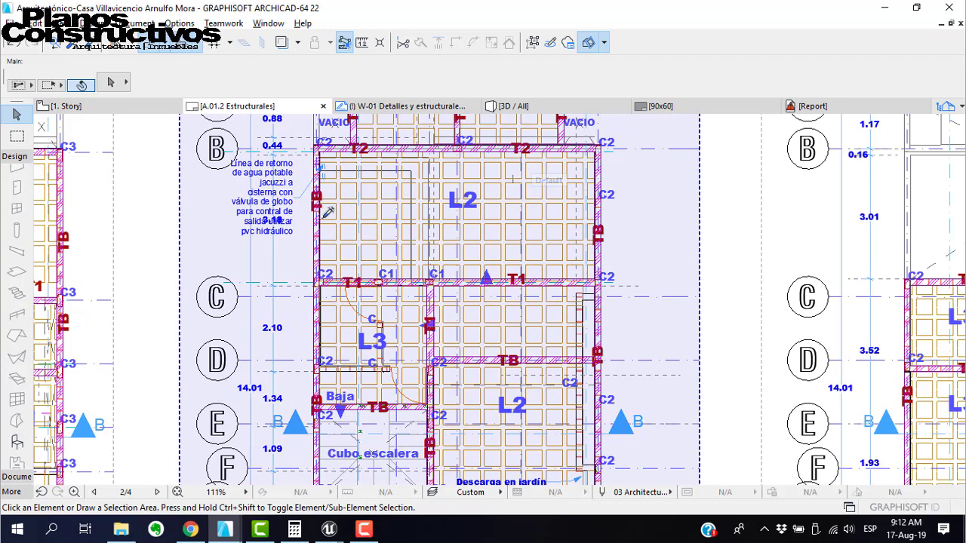
mouse_move(319, 218)
left_mouse_down()
mouse_move(590, 218)
mouse_move(579, 230)
left_mouse_up()
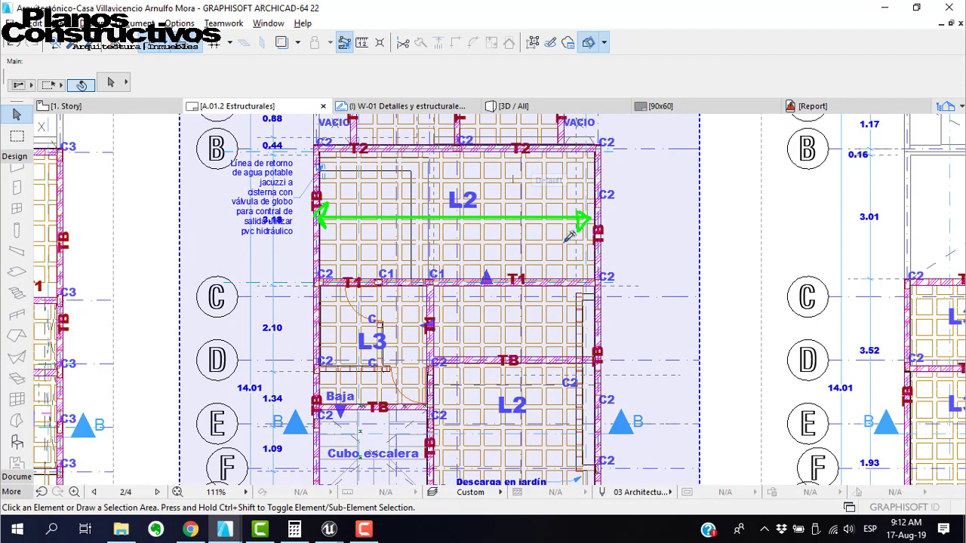
mouse_move(496, 145)
left_mouse_down()
mouse_move(505, 152)
mouse_move(489, 276)
mouse_move(516, 254)
left_mouse_up()
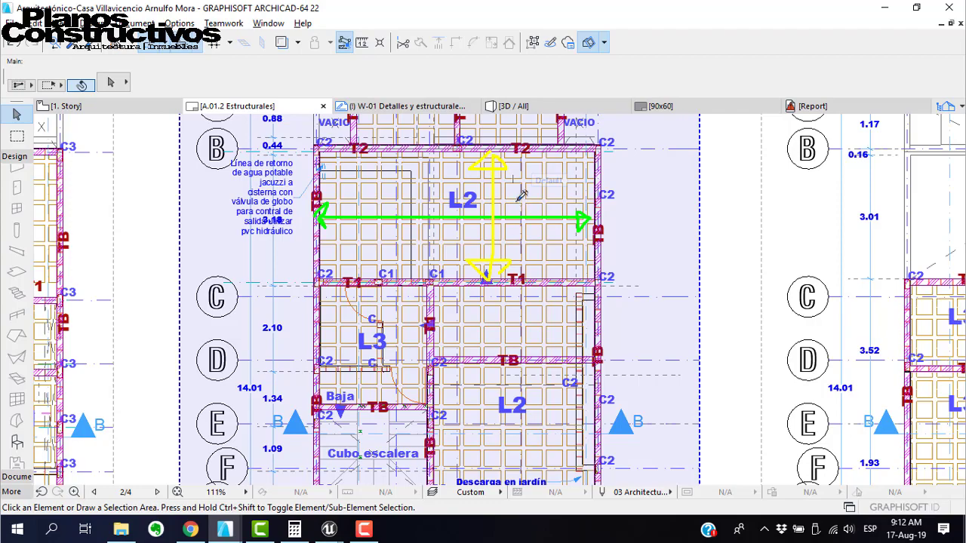
key("Escape")
Measure the width of the L1 slab between the TB and T1 beams, between axes B and C of the 1er Entrepiso plan
scroll(518, 226, "down", 2)
scroll(84, 206, "up", 2)
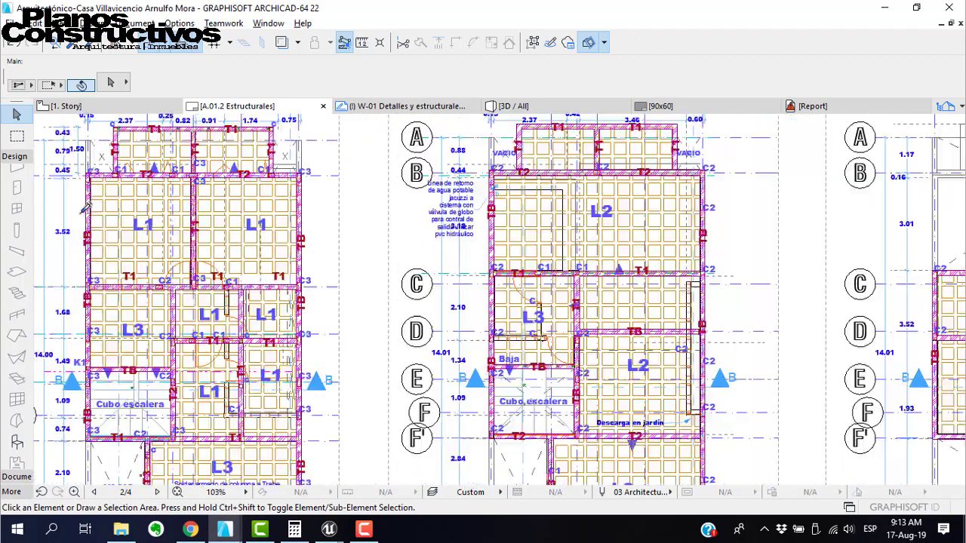
scroll(92, 188, "up", 3)
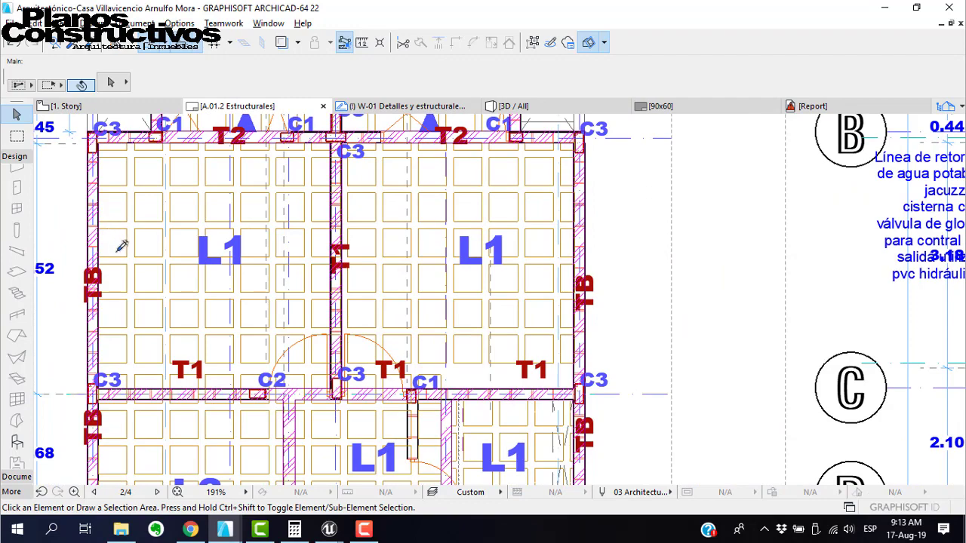
key("m")
left_click(98, 235)
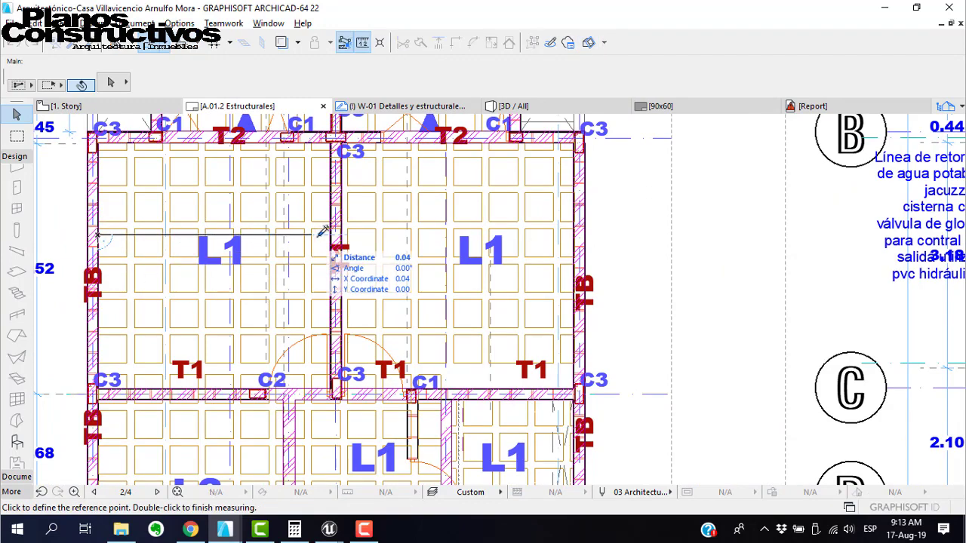
key("Escape")
Examine the two L1 slabs between axes B and C and their dimensions to judge the short and long spans
middle_click_drag(293, 177, 371, 307)
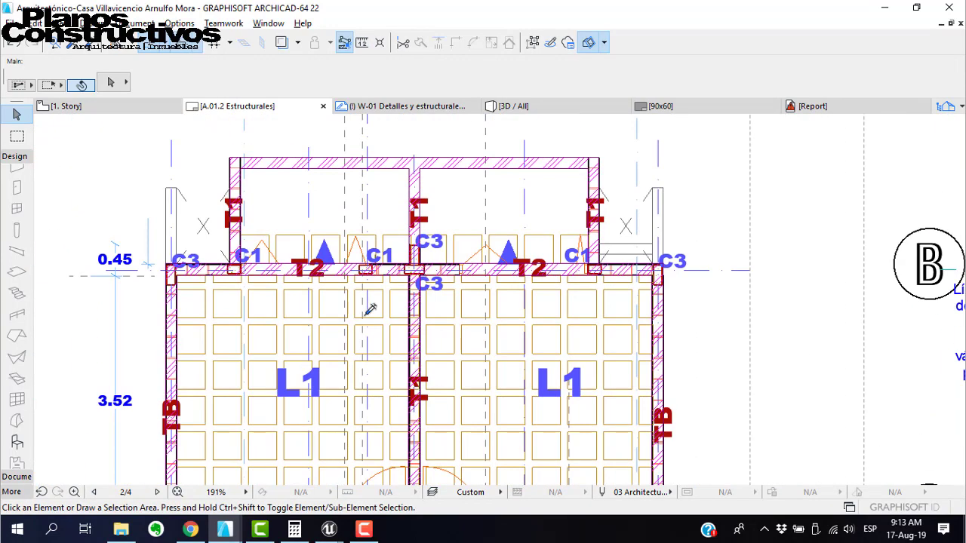
scroll(366, 313, "down", 4)
scroll(324, 243, "up", 2)
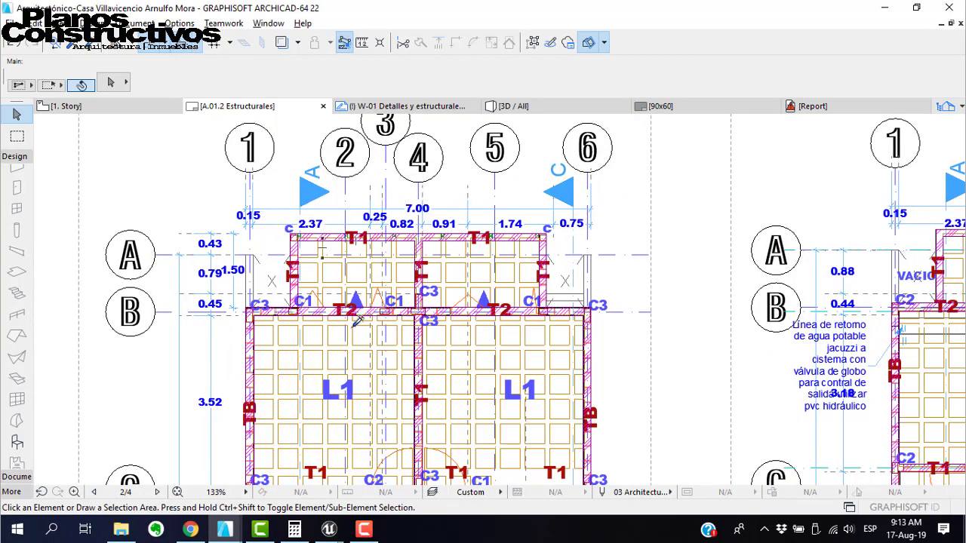
middle_click_drag(353, 327, 356, 199)
scroll(204, 281, "up", 2)
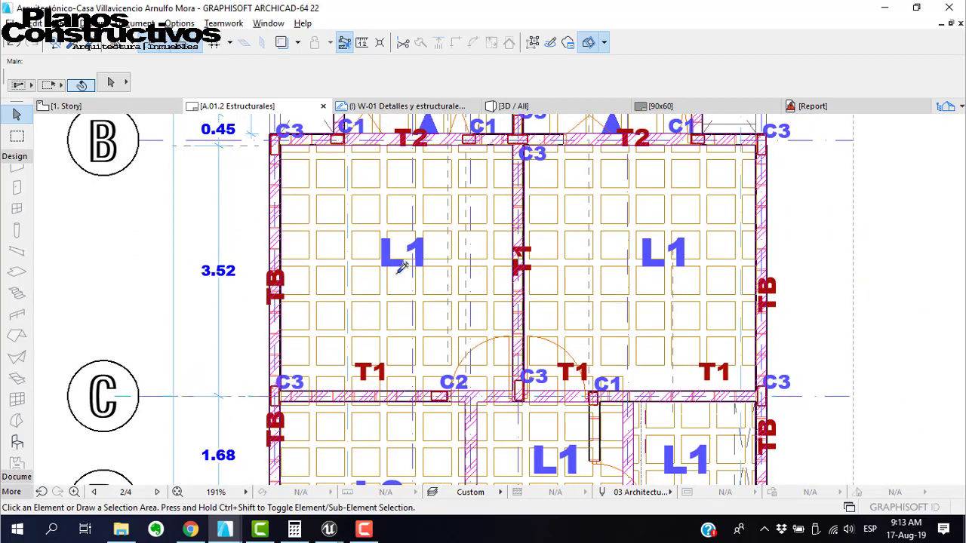
scroll(401, 268, "down", 3)
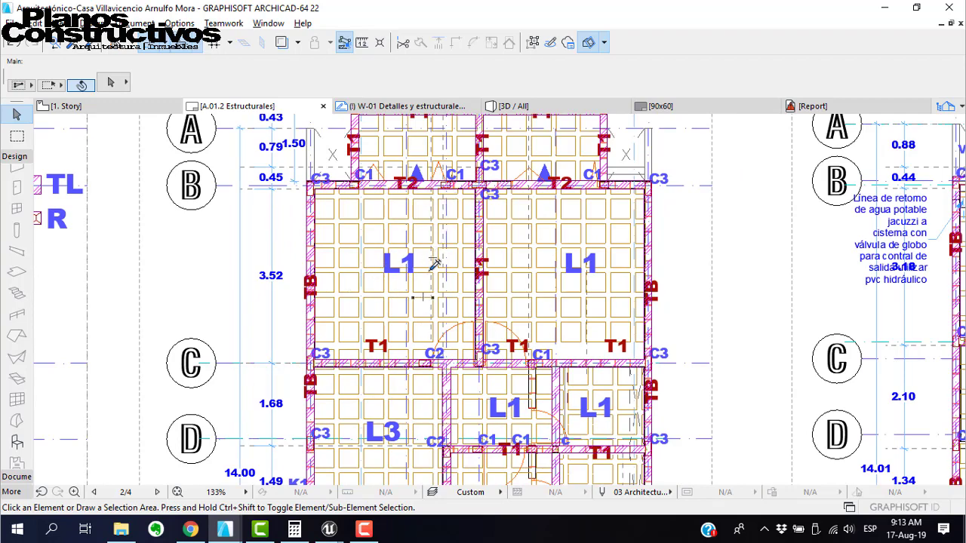
Switch to the 4.5x13.99 house project and examine its architectural floor plans between axes B and H
scroll(410, 254, "down", 3)
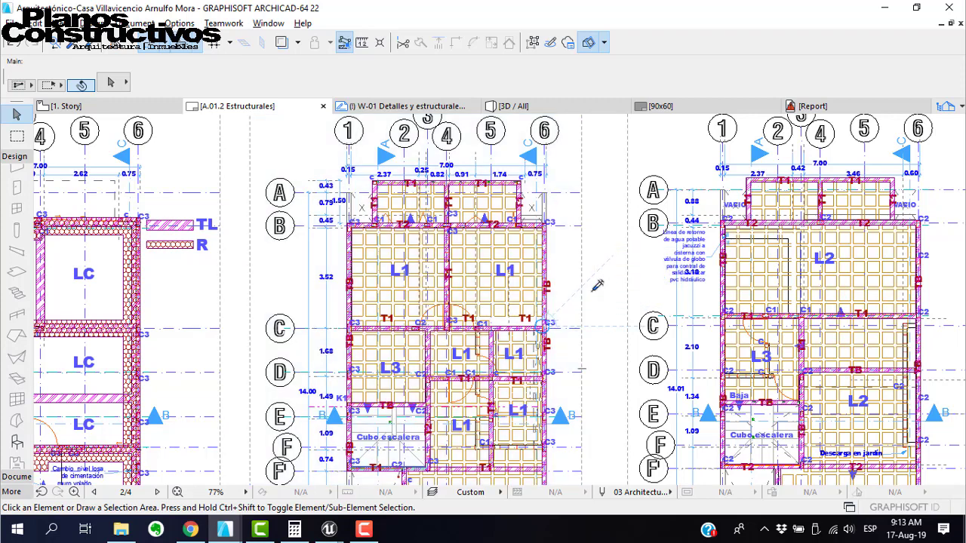
scroll(437, 259, "down", 3)
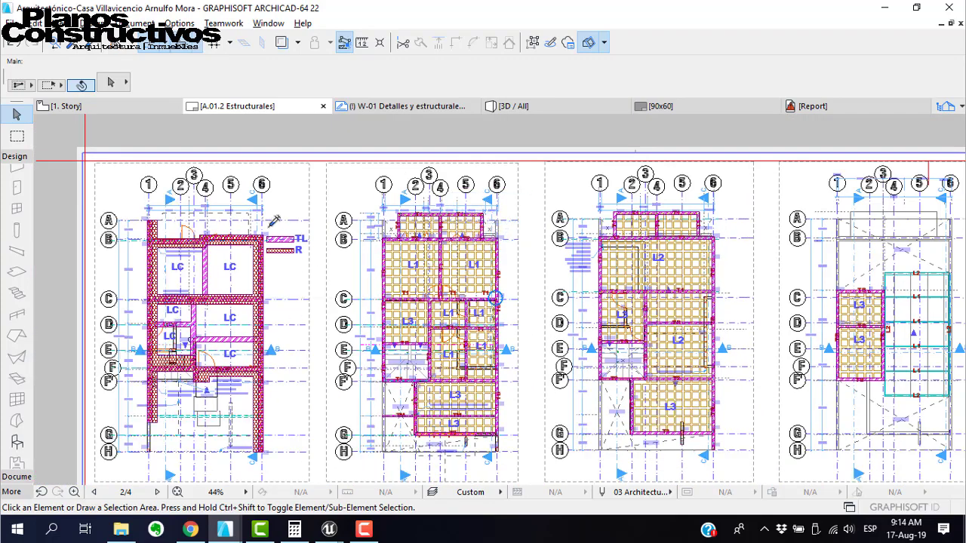
mouse_move(226, 530)
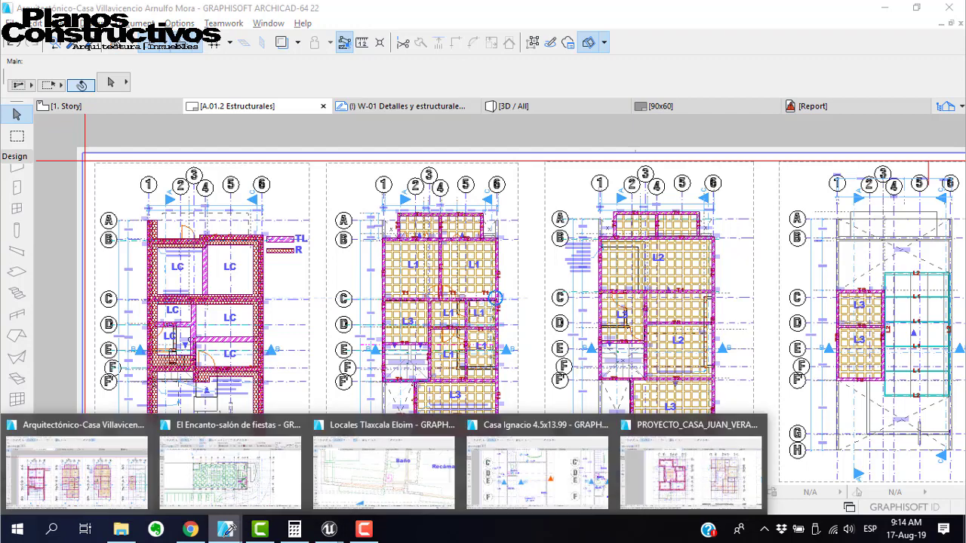
mouse_move(439, 462)
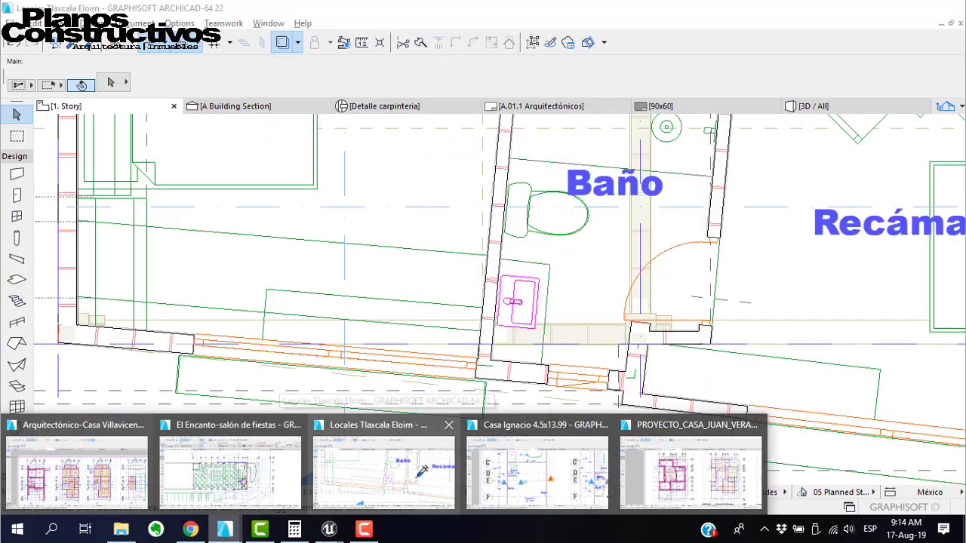
left_click(536, 468)
scroll(364, 263, "down", 4)
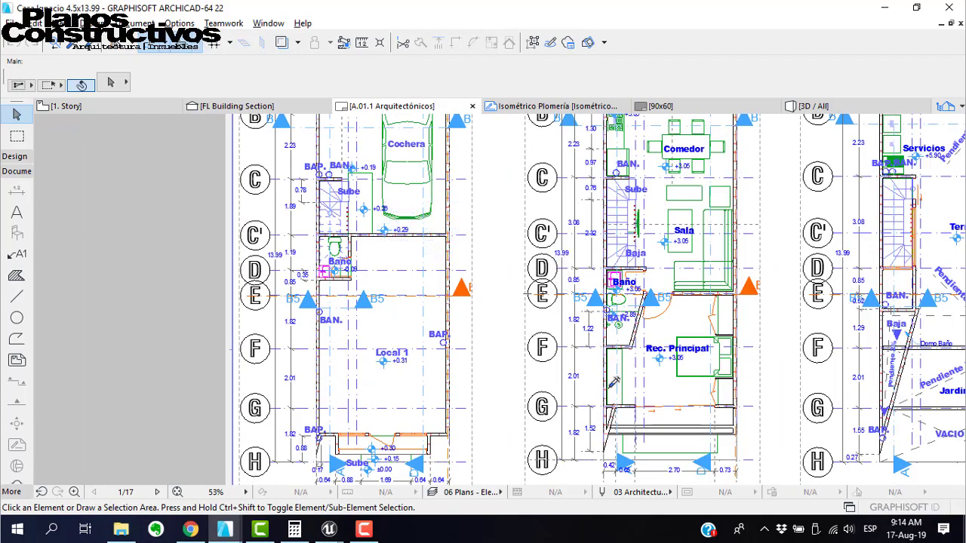
mouse_move(596, 421)
middle_mouse_down()
mouse_move(583, 306)
mouse_move(517, 369)
middle_mouse_up()
scroll(517, 368, "up", 4)
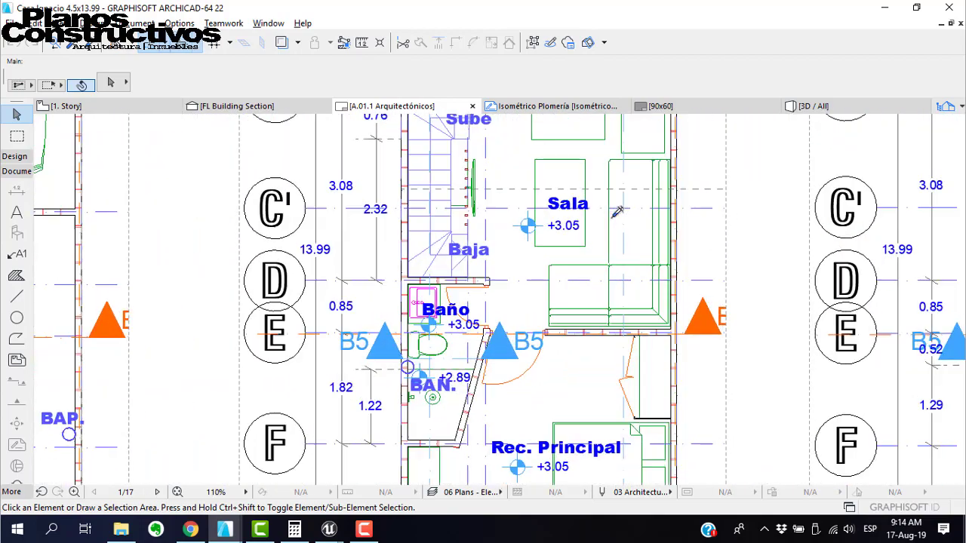
scroll(546, 276, "down", 2)
scroll(561, 299, "down", 1)
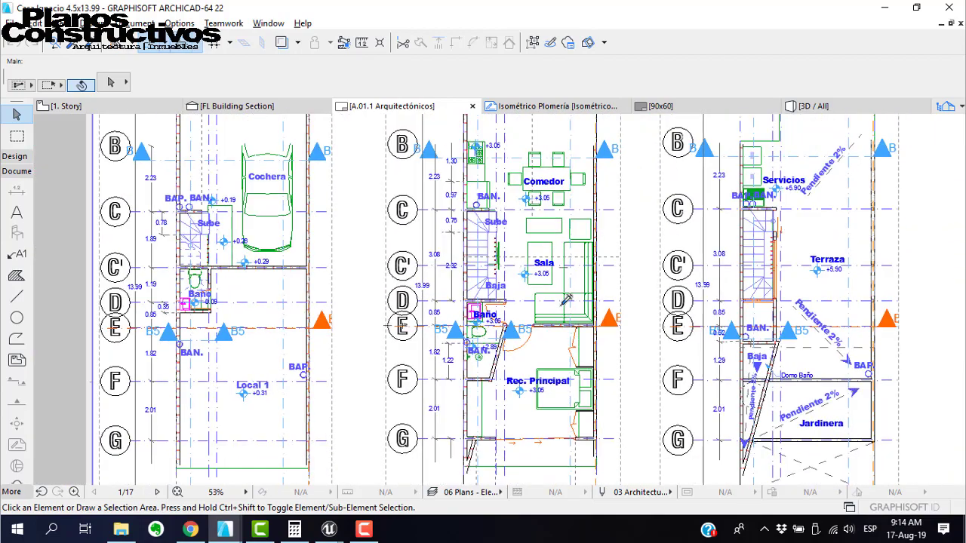
middle_click_drag(271, 309, 408, 307)
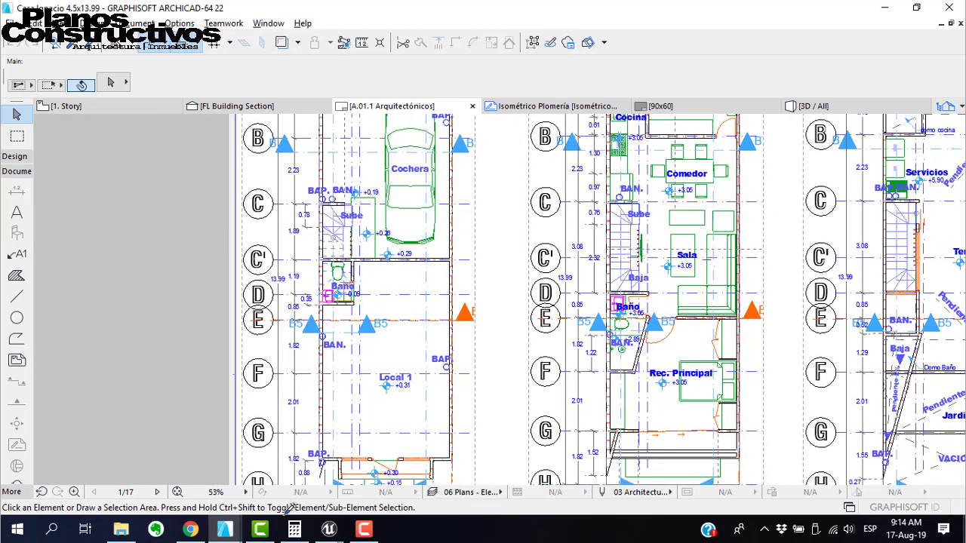
Return to the waffle-slab house project and examine the overall width between axes 1 and 6 in the foundation and neighbouring entrepiso plans
mouse_move(236, 522)
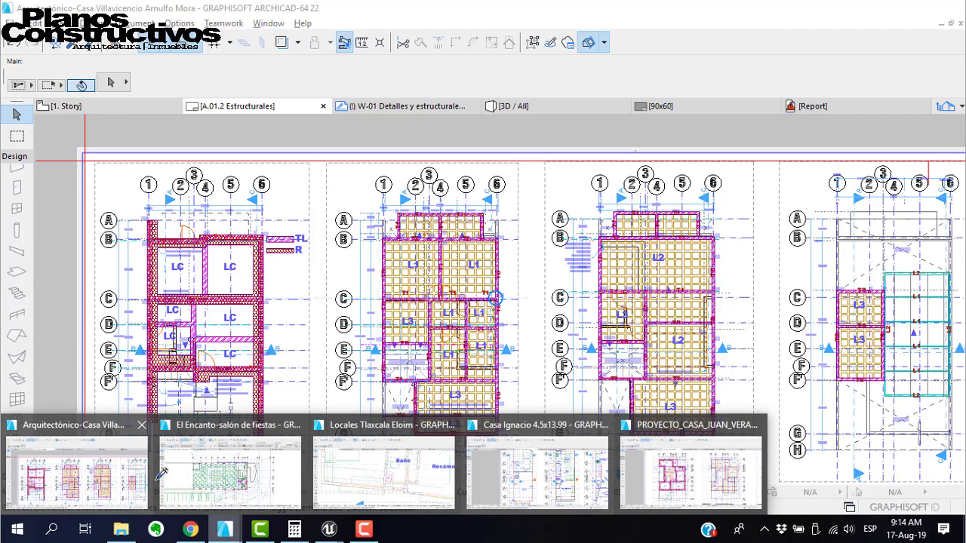
left_click(143, 472)
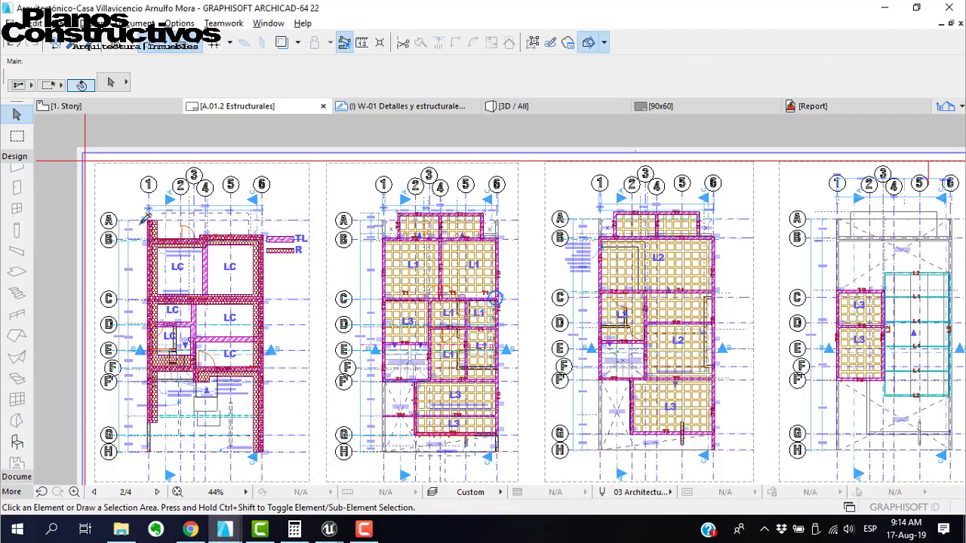
scroll(140, 172, "up", 5)
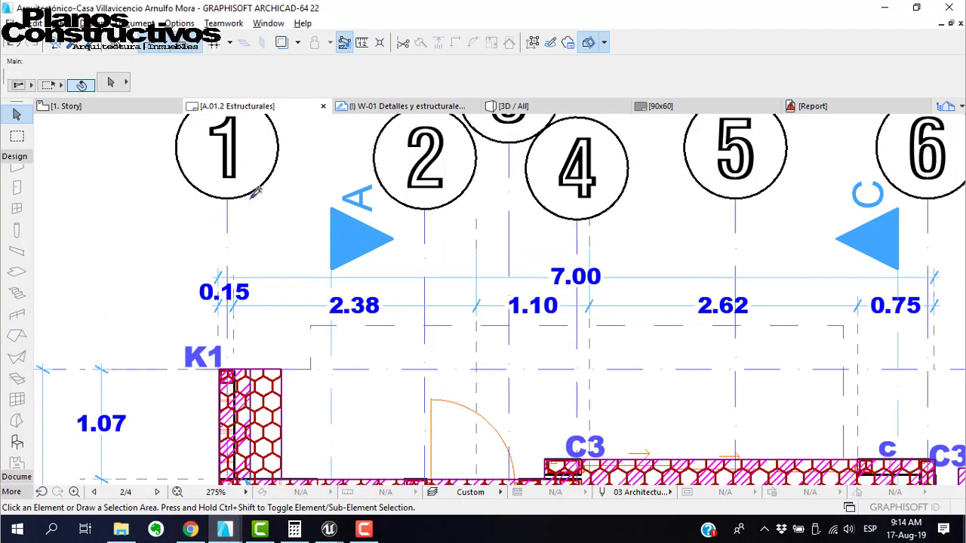
scroll(255, 192, "down", 3)
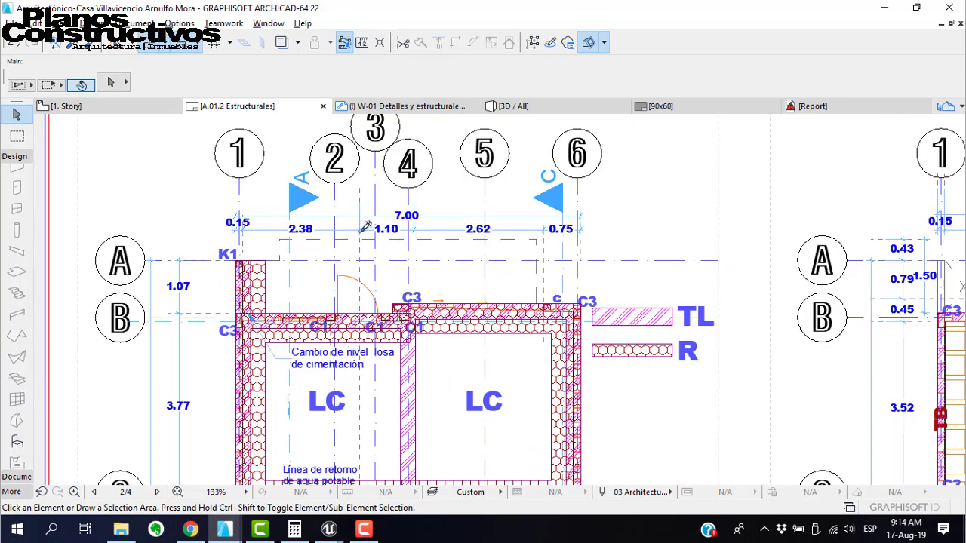
scroll(437, 297, "down", 3)
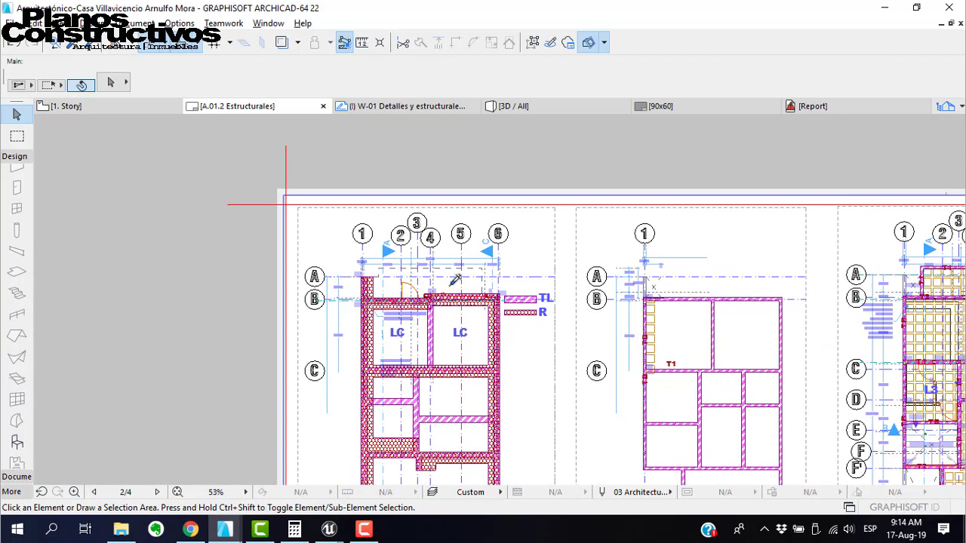
scroll(692, 247, "up", 4)
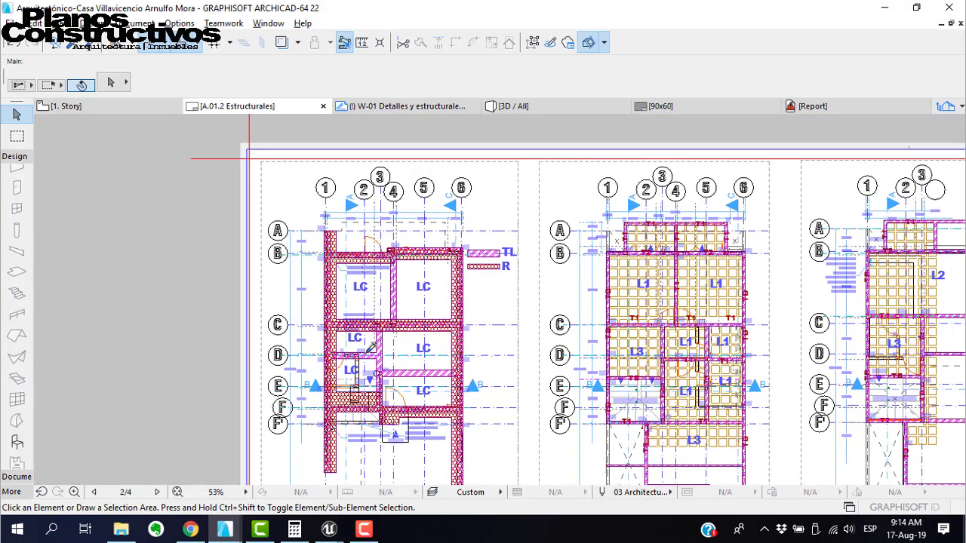
scroll(638, 253, "down", 2)
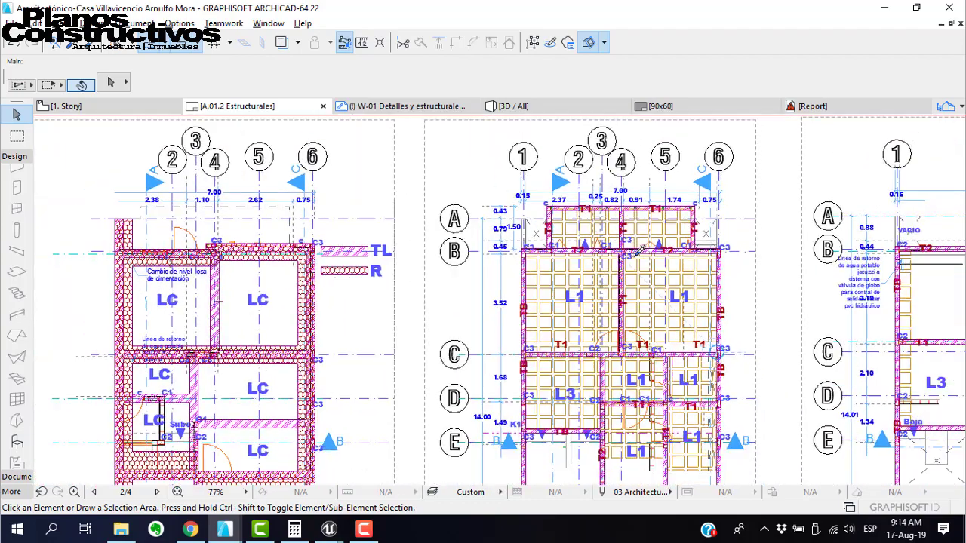
Switch to the El Encanto-salón de fiestas project and mark the hall's two long walls with yellow lines on the ground-floor plan
mouse_move(224, 529)
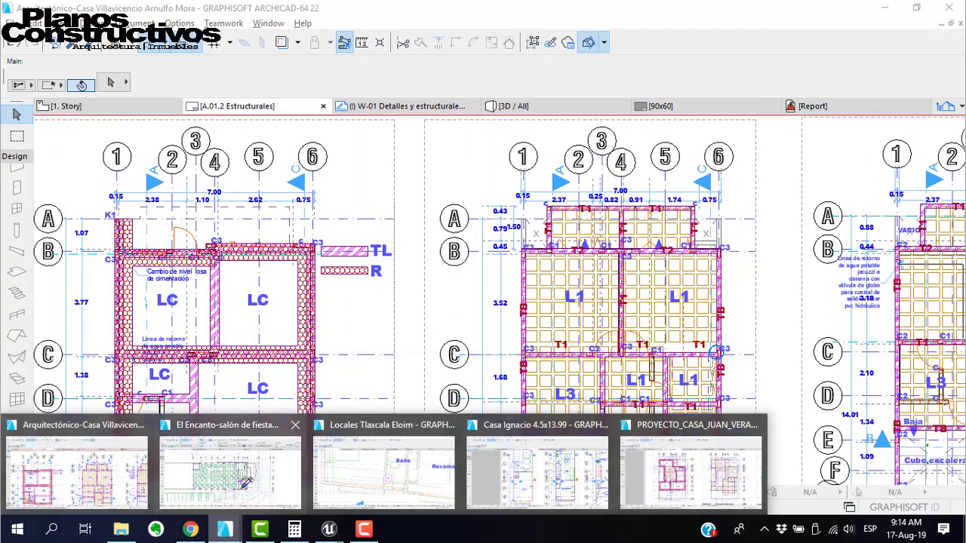
left_click(243, 481)
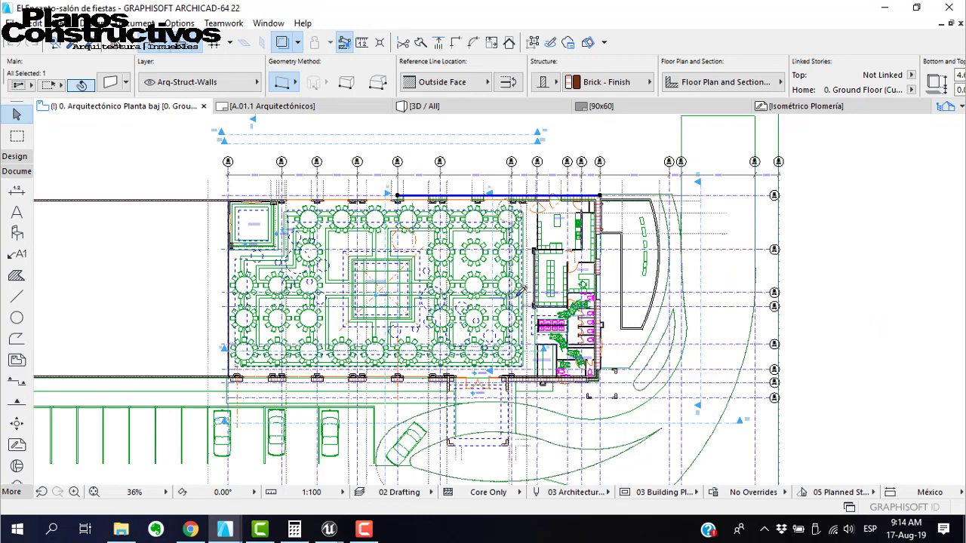
left_click(228, 198)
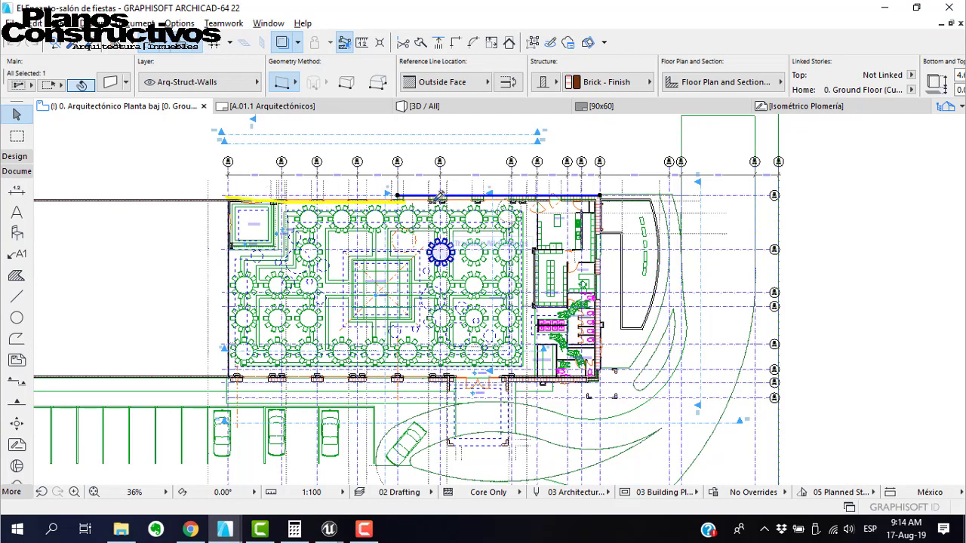
left_click(224, 375)
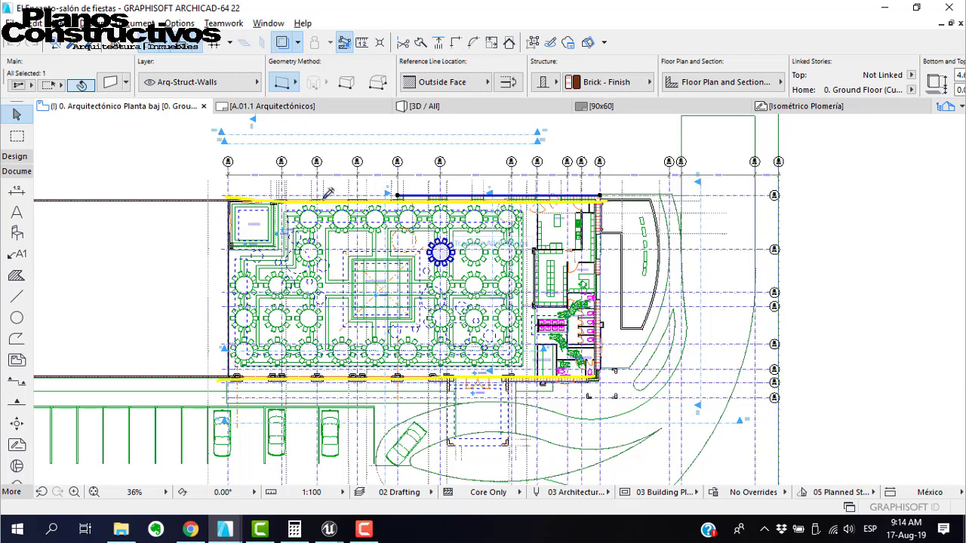
Mark six red lines across the banquet hall's short span between the two long walls, and clear all the marks
left_click_drag(317, 201, 323, 370)
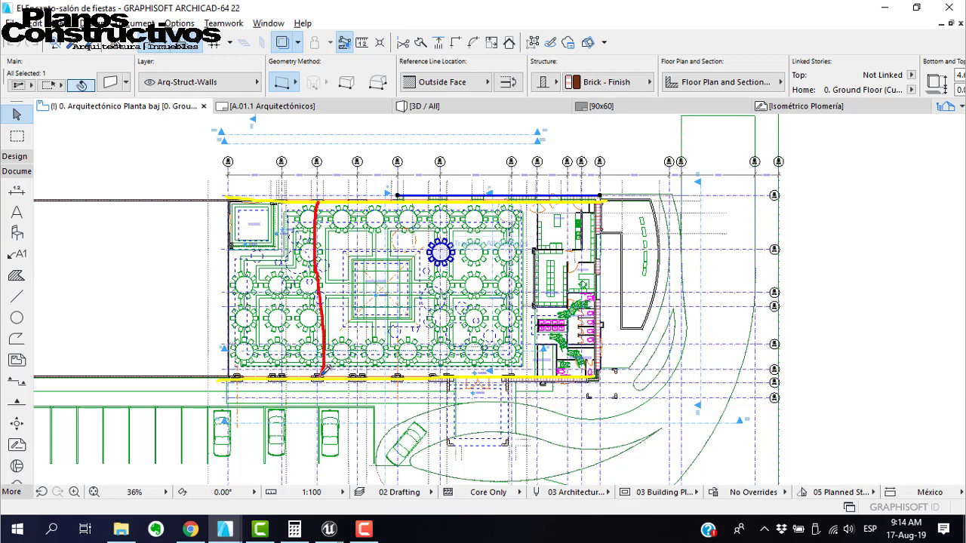
left_click_drag(273, 201, 273, 374)
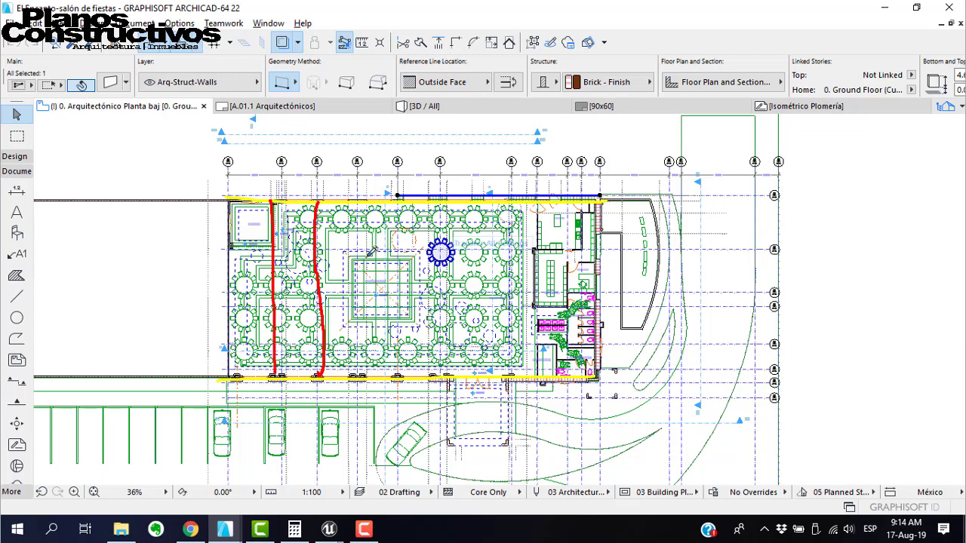
left_click_drag(363, 202, 349, 375)
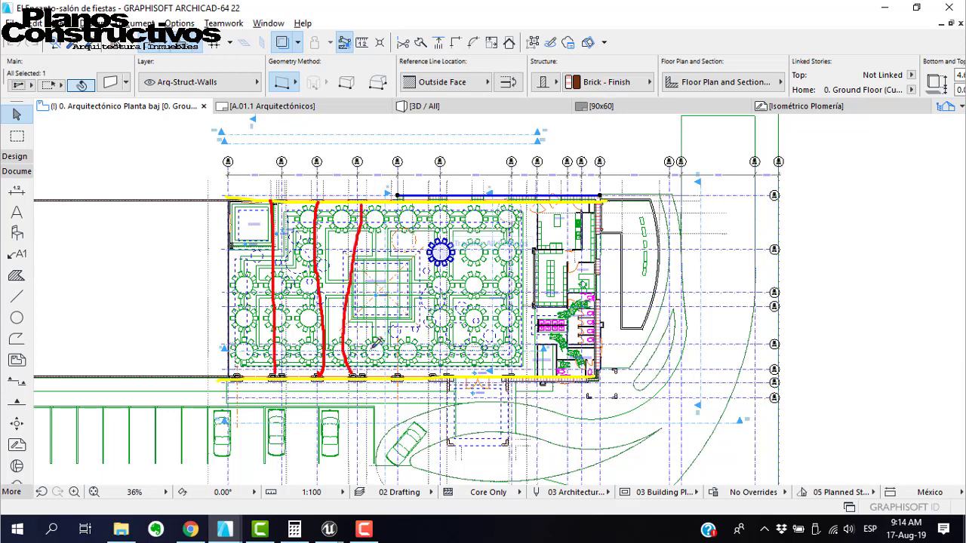
left_click_drag(398, 197, 397, 370)
left_click_drag(440, 198, 437, 370)
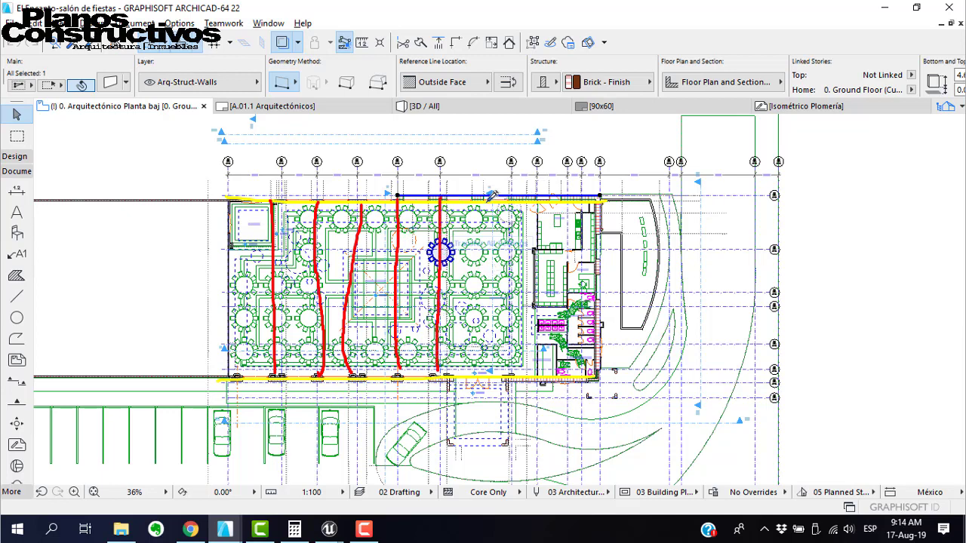
left_click_drag(516, 198, 516, 371)
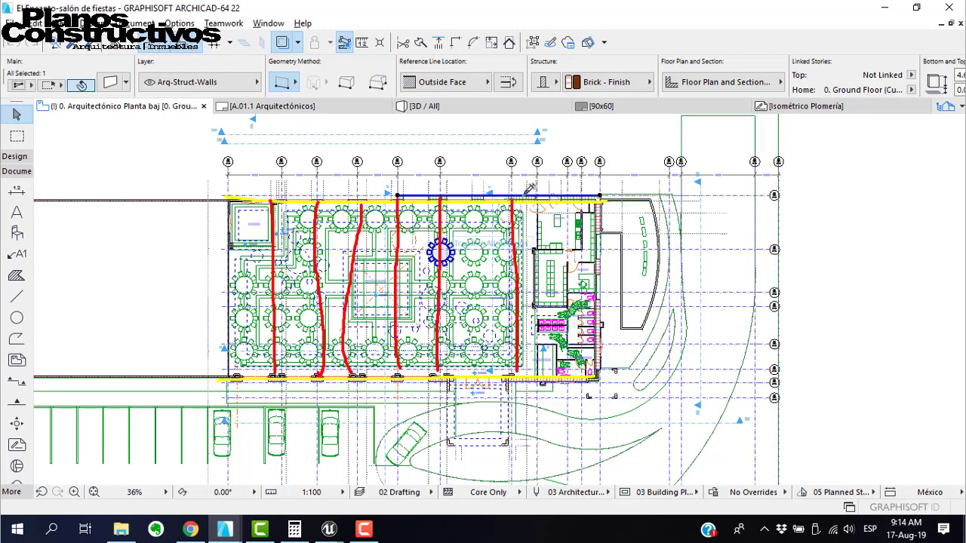
key("Escape")
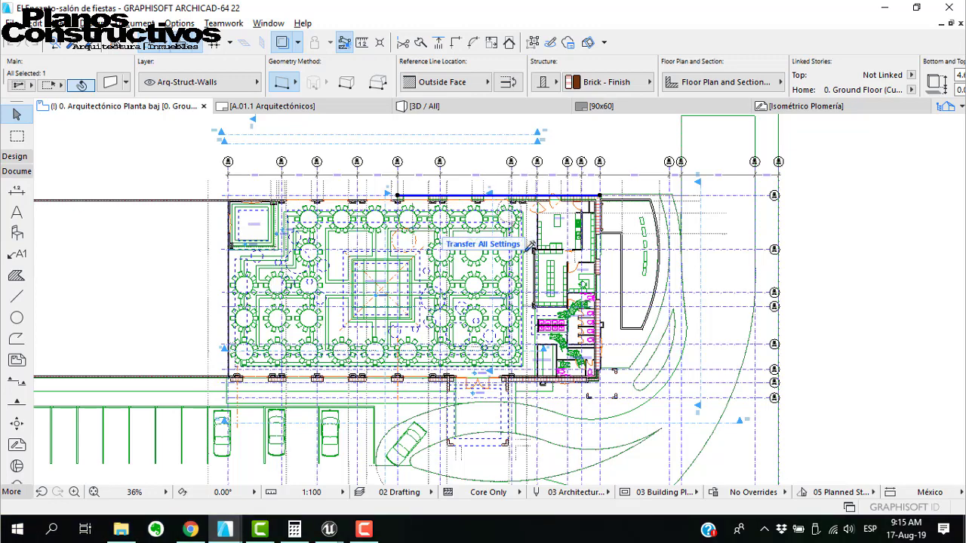
Examine the banquet hall's Cocina, Almacén and Oficina area and the axis dimensions beside the dining area
scroll(528, 356, "up", 2)
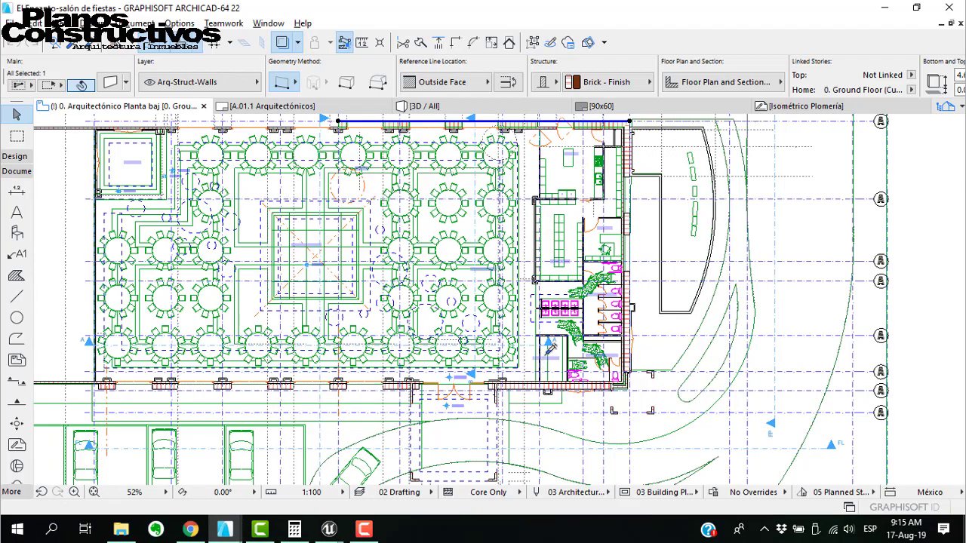
middle_click_drag(553, 350, 553, 390)
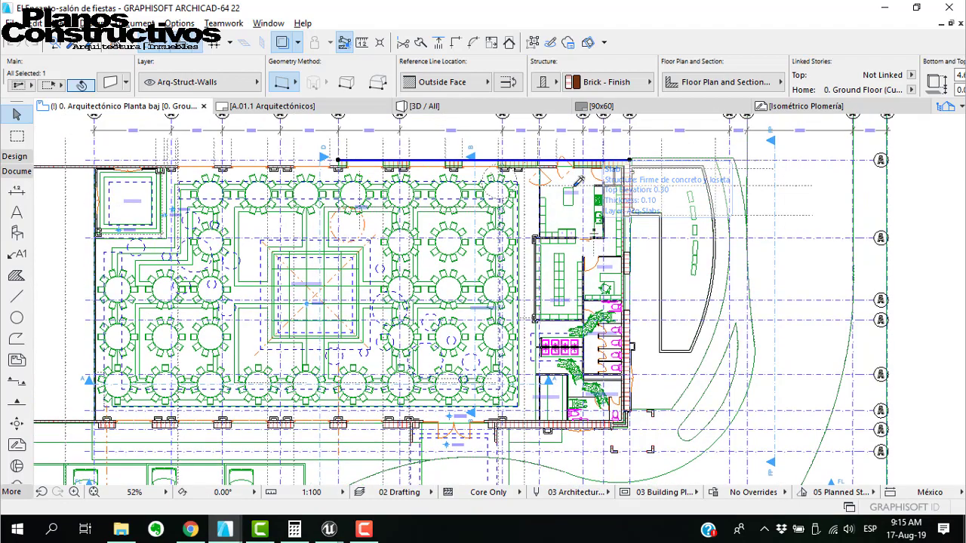
scroll(552, 193, "up", 5)
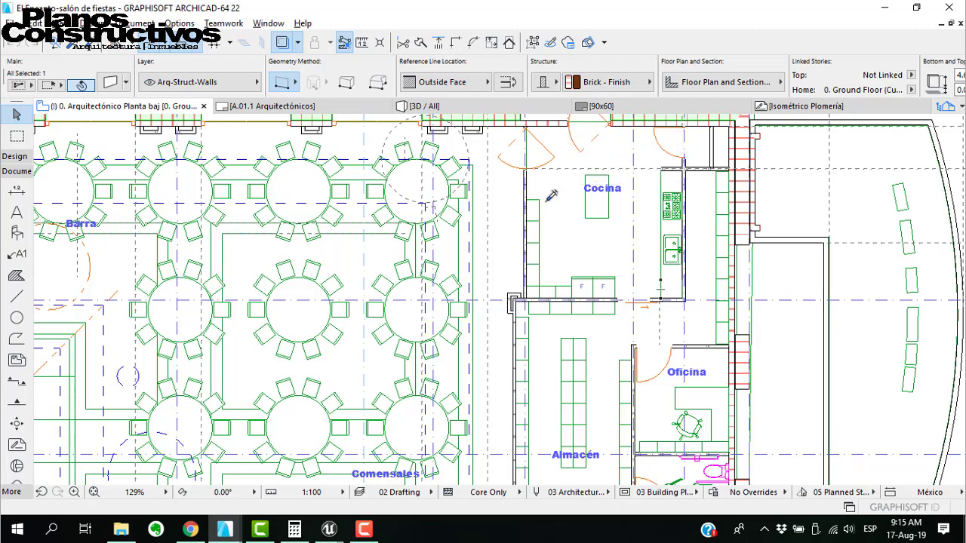
scroll(540, 294, "down", 4)
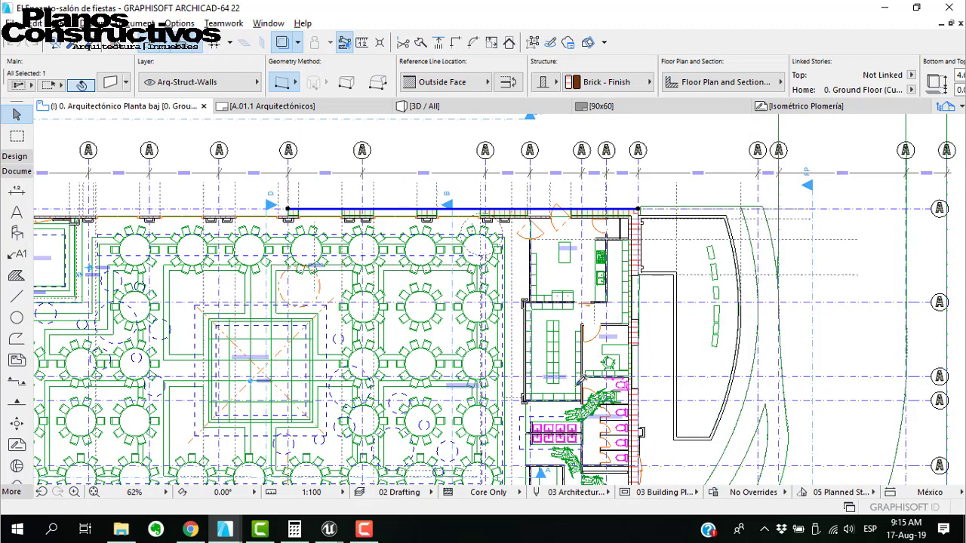
scroll(549, 257, "down", 4)
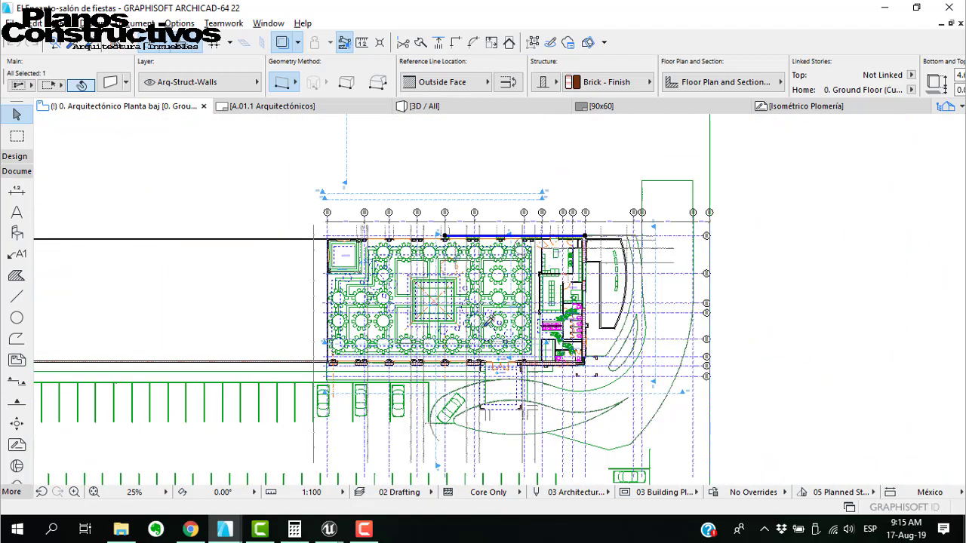
scroll(489, 320, "up", 3)
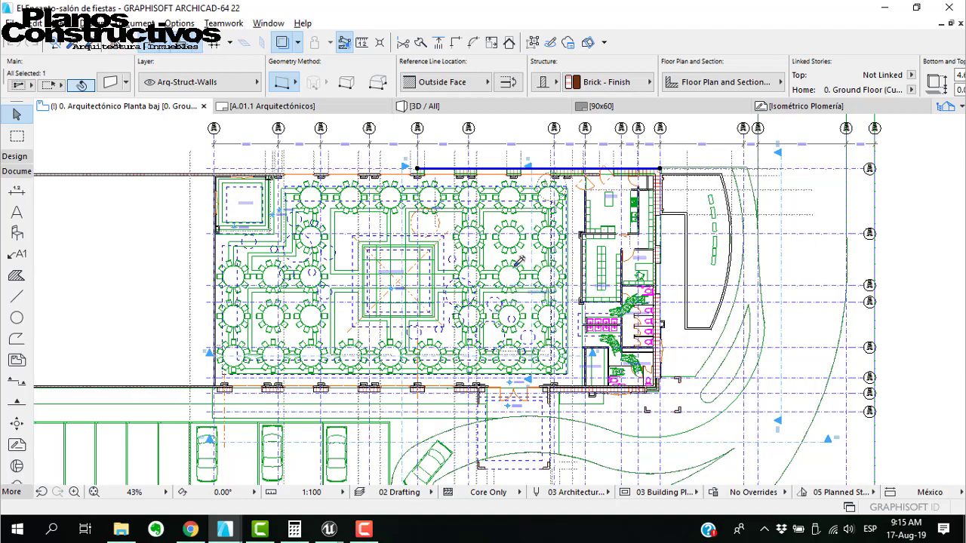
scroll(519, 260, "up", 6)
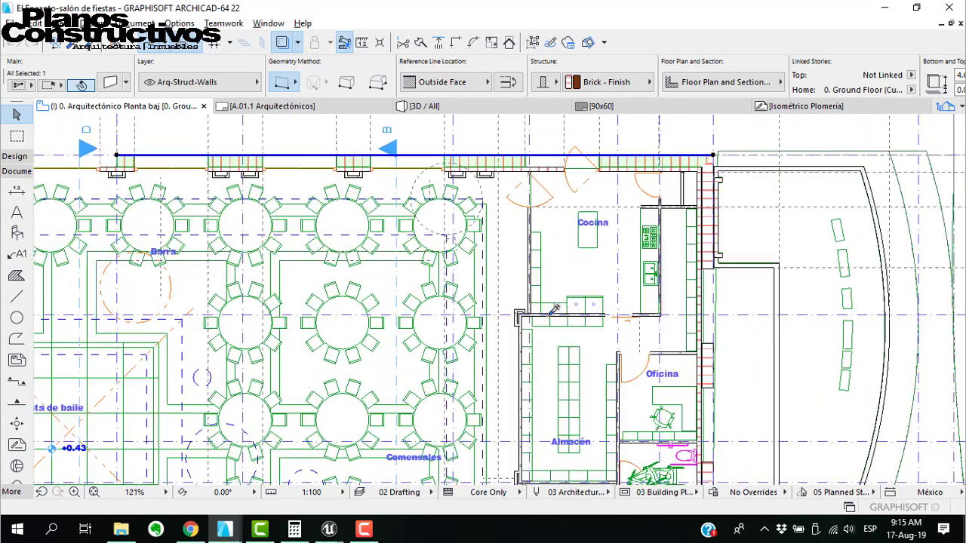
scroll(554, 309, "up", 2)
scroll(554, 309, "down", 3)
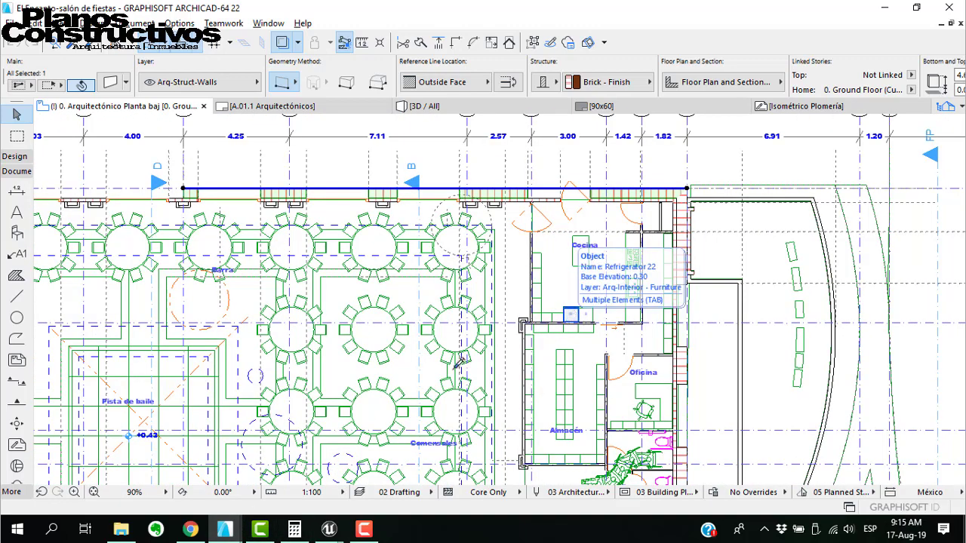
Switch to the Veracruz house project showing the A.01.2 Estructurales layout
mouse_move(238, 530)
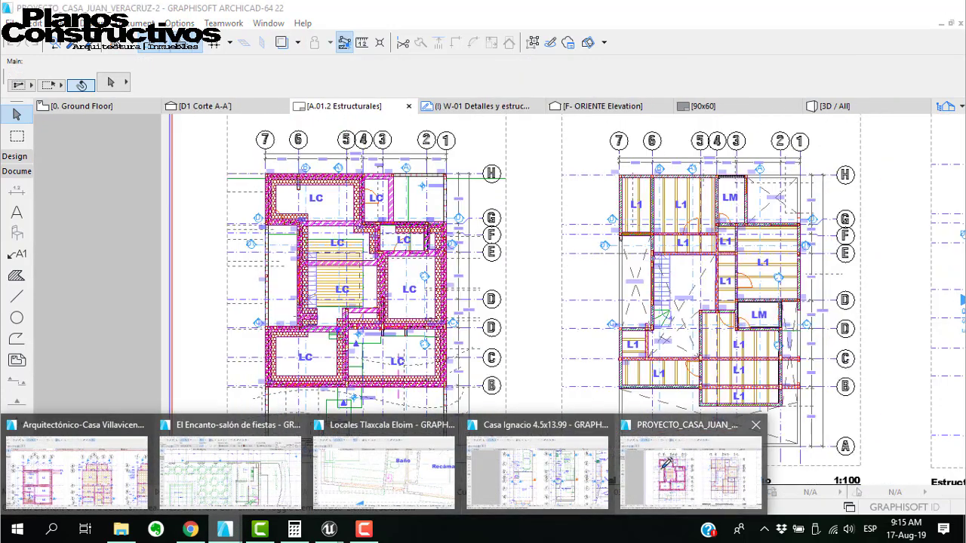
left_click(690, 468)
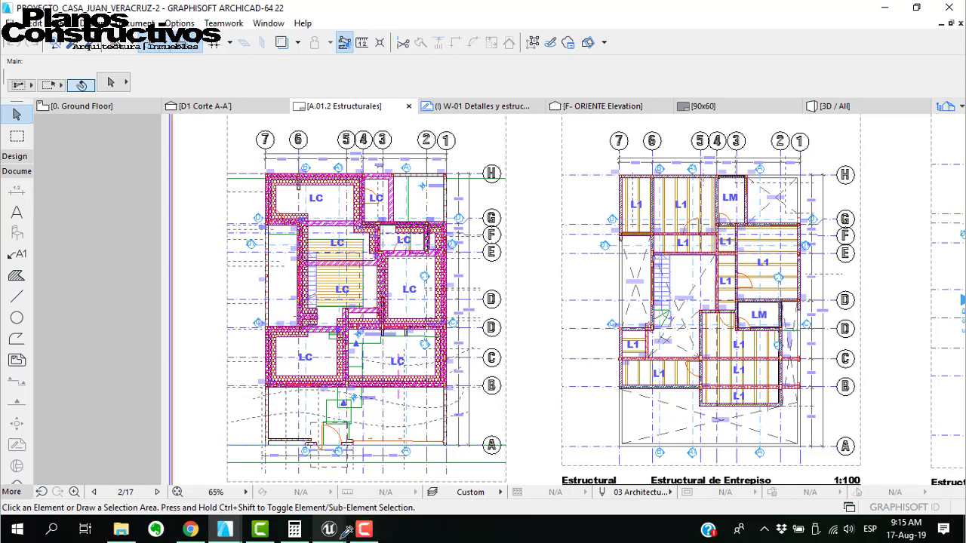
Switch to the 4.5x13.99 house project and examine section Corte A-A' on the A.01.1 Arquitectónicos layout
mouse_move(342, 532)
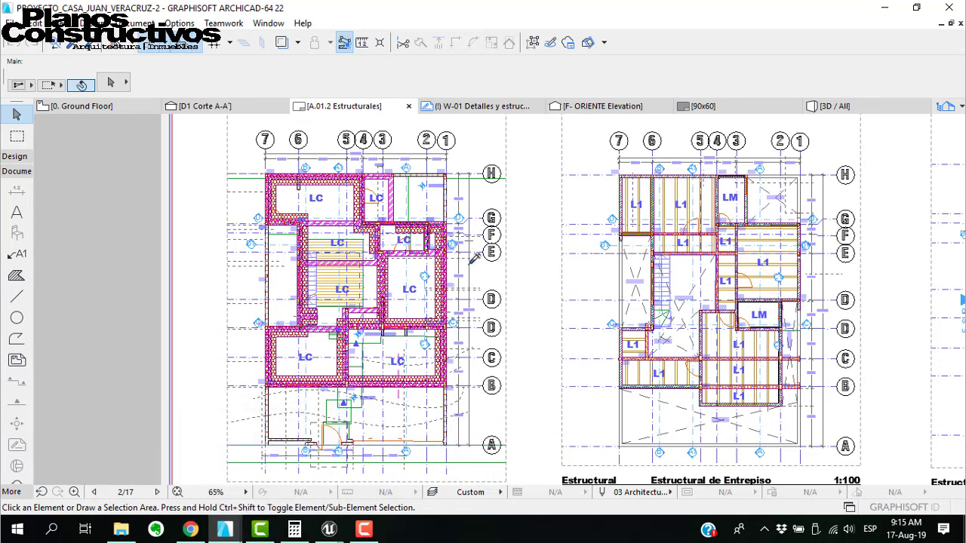
mouse_move(231, 531)
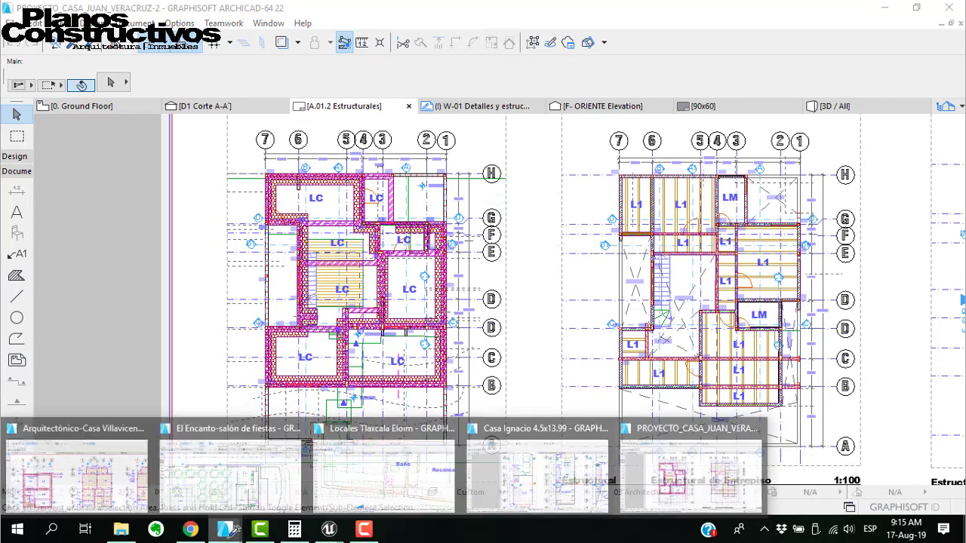
left_click(537, 468)
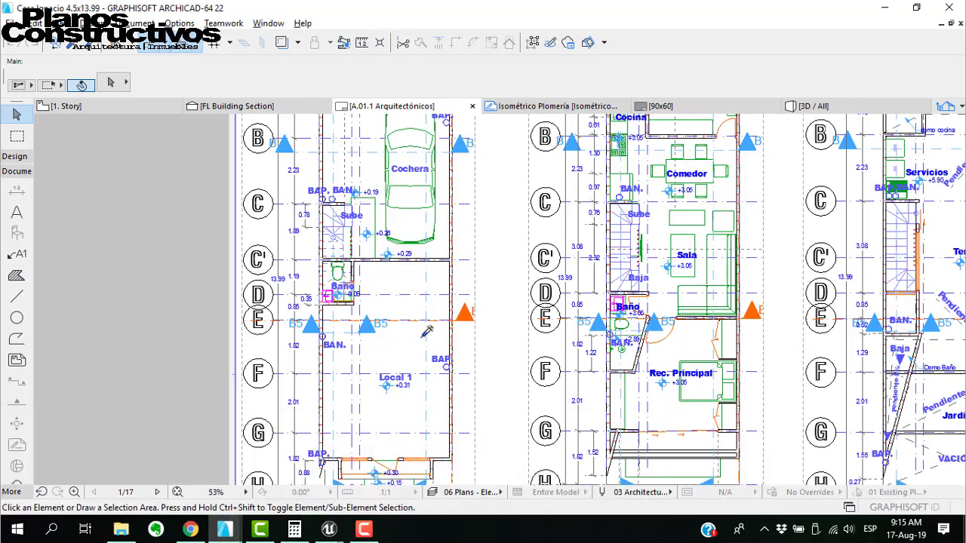
scroll(426, 332, "down", 4)
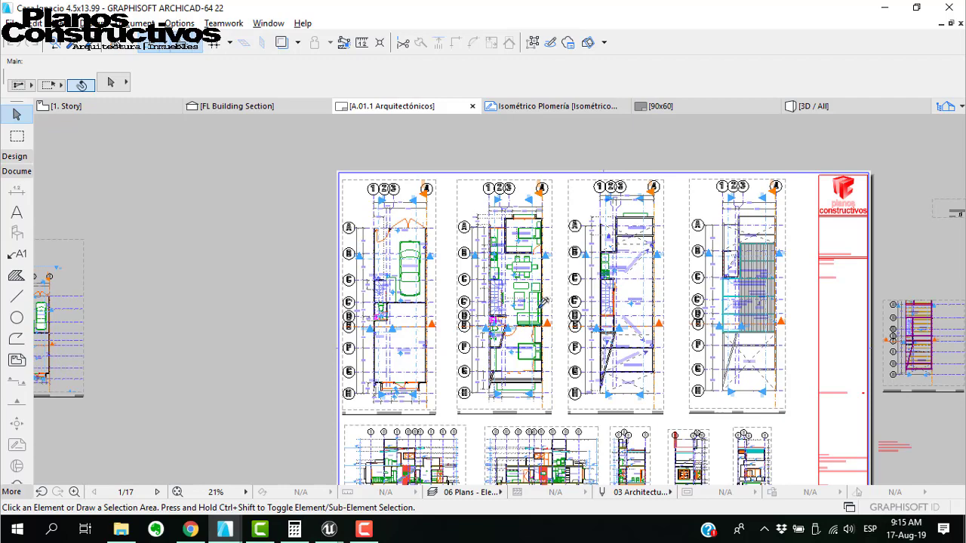
middle_click_drag(541, 333, 498, 227)
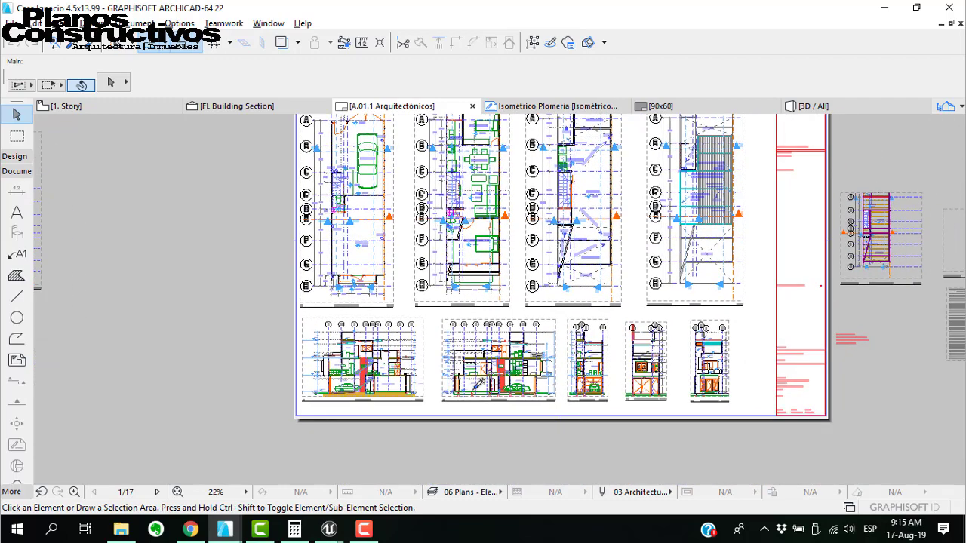
scroll(477, 384, "up", 4)
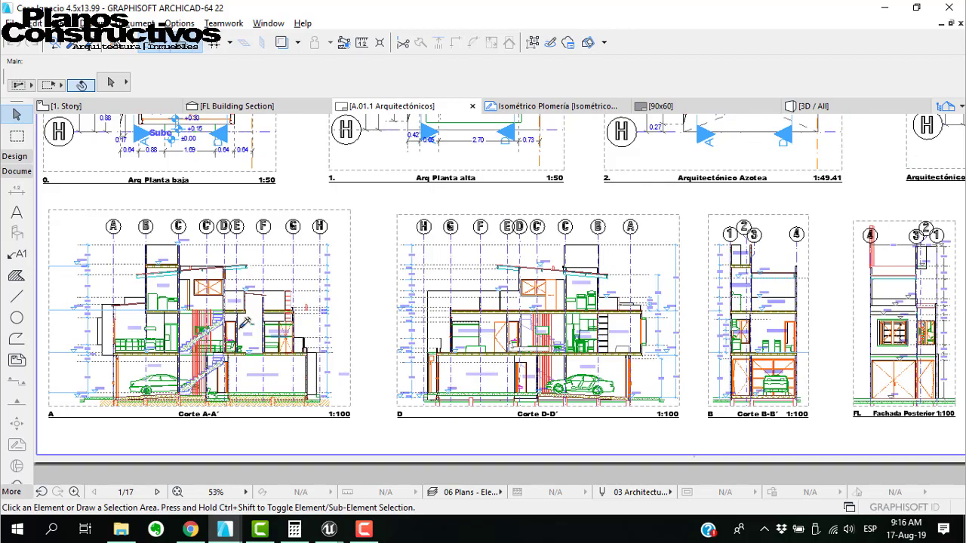
scroll(245, 323, "up", 5)
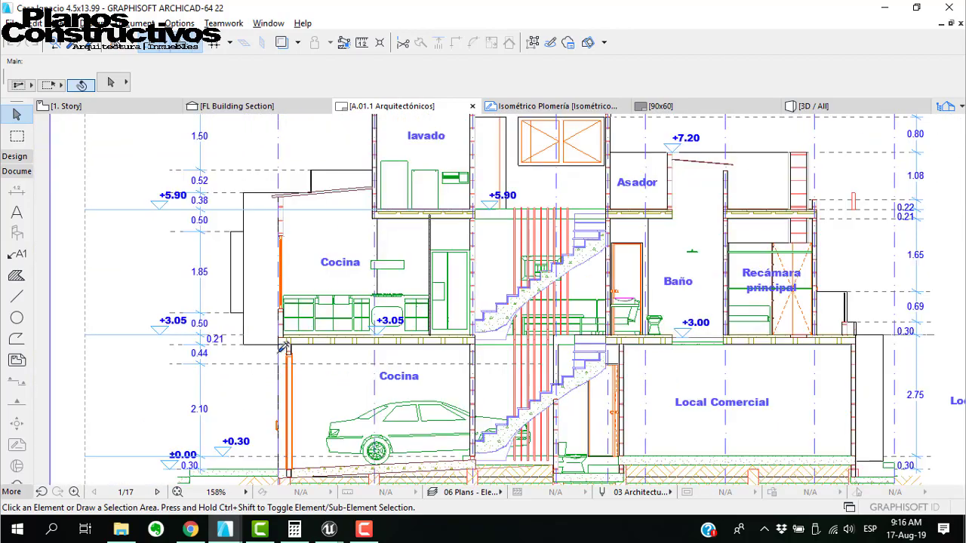
scroll(316, 325, "down", 1)
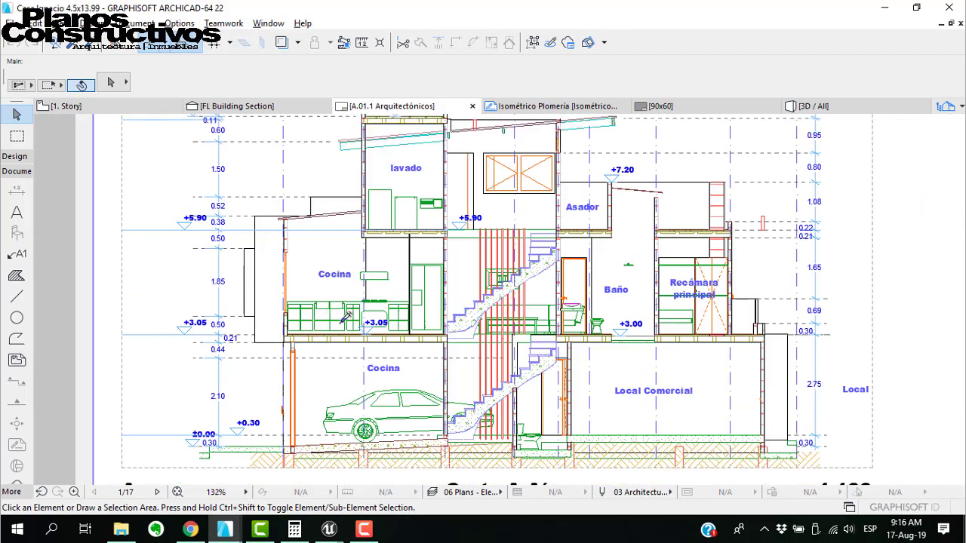
Switch to the Locales Tlaxcala project and set the story plan's partial structure display to Core Only
mouse_move(236, 520)
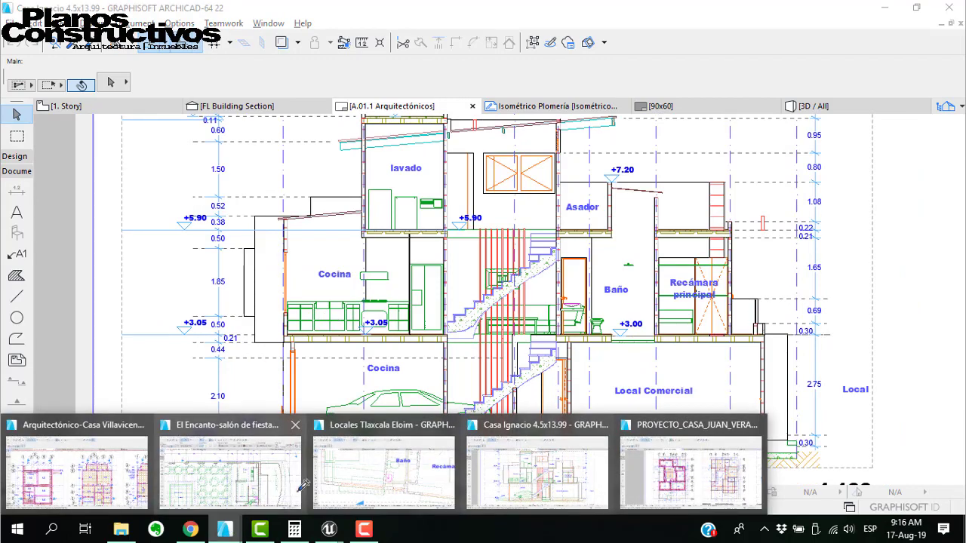
left_click(420, 445)
scroll(387, 340, "down", 6)
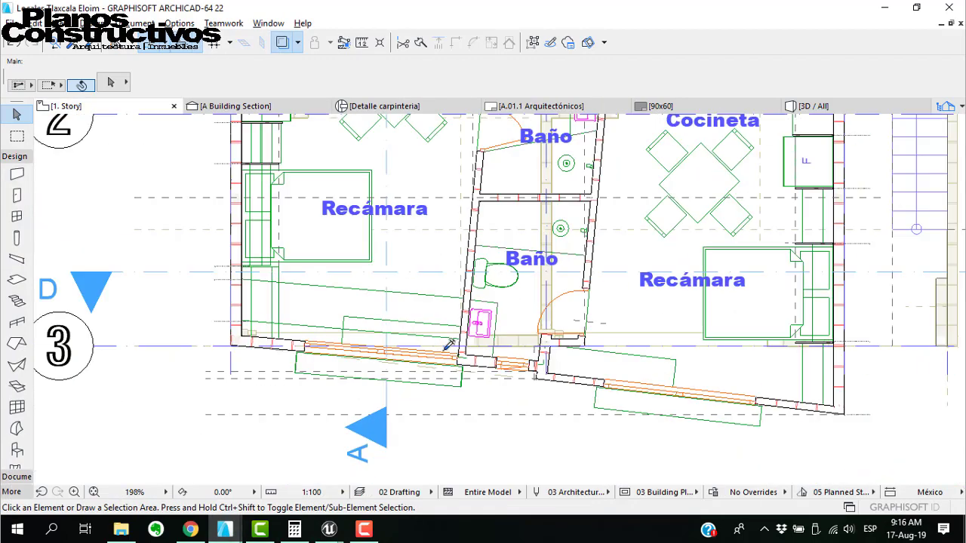
left_click(420, 489)
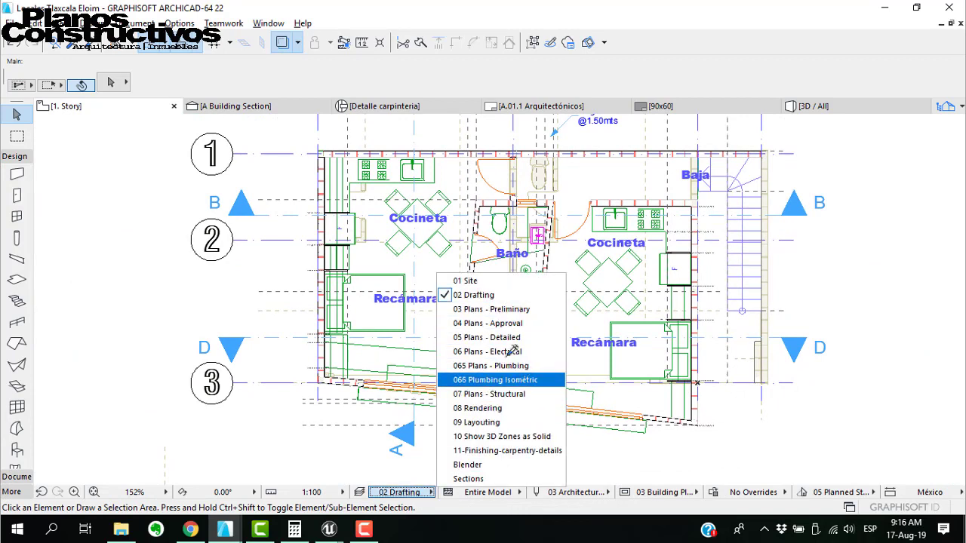
left_click(422, 492)
left_click(480, 492)
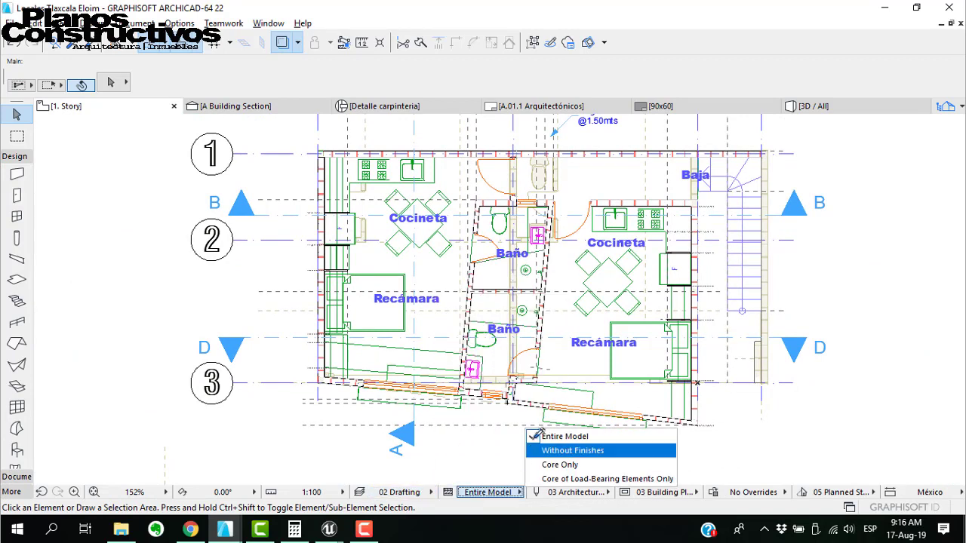
left_click(556, 461)
Select the inner dimension chain between axes 1 and 3 and examine the spans beside the Cocineta and Recámara
scroll(332, 344, "up", 3)
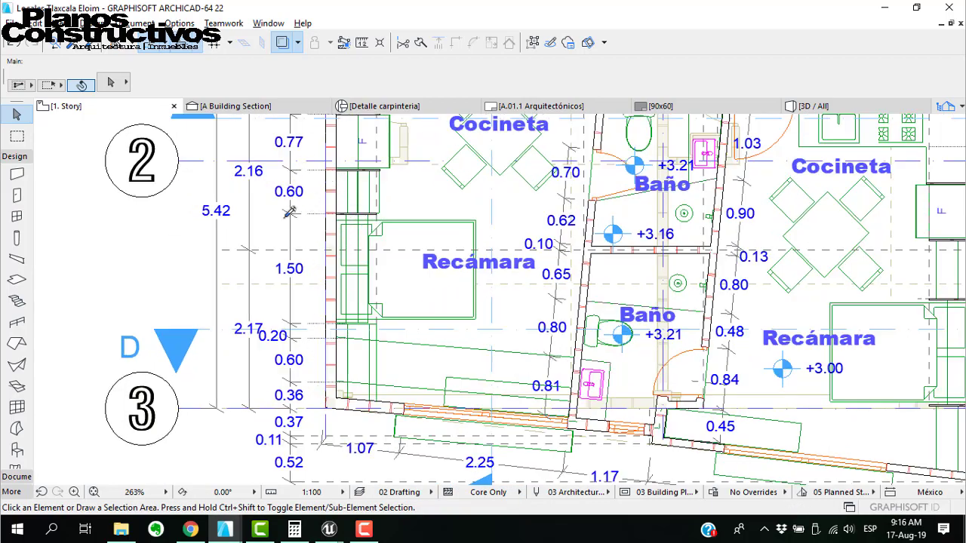
middle_click_drag(302, 366, 360, 399)
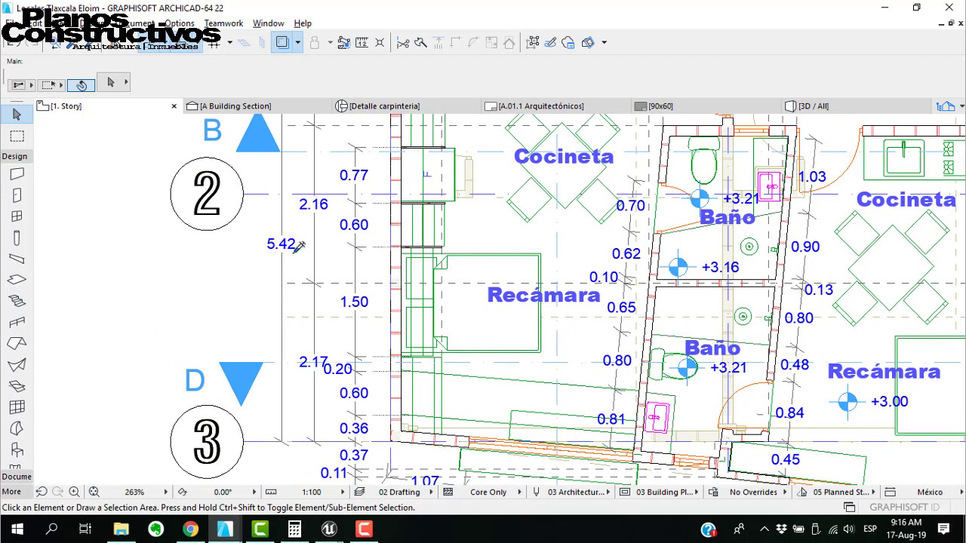
left_click(317, 236)
scroll(318, 255, "down", 3)
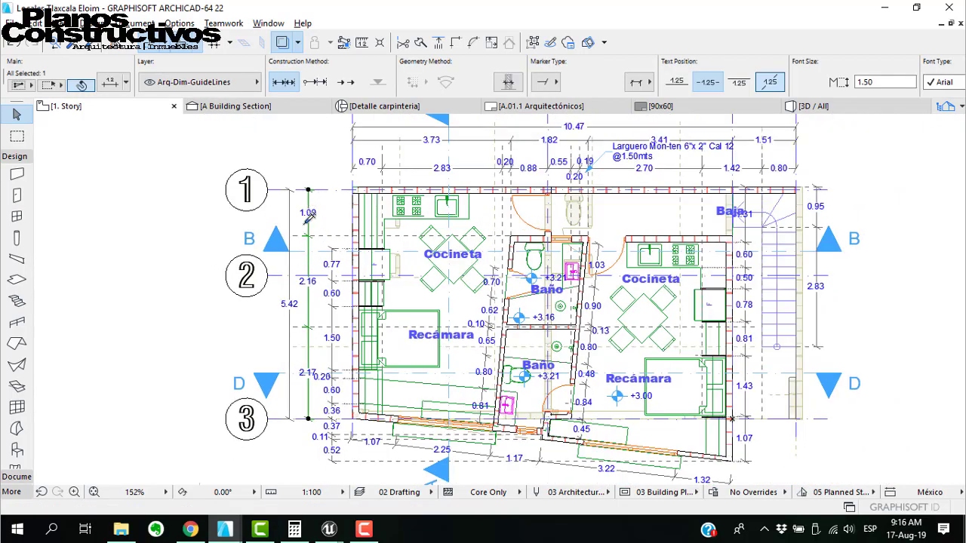
scroll(328, 226, "up", 3)
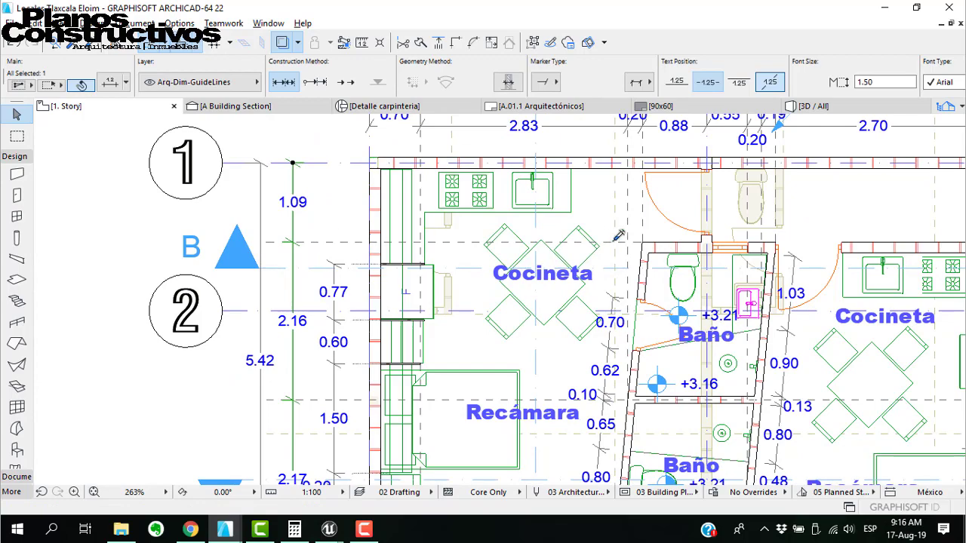
middle_click_drag(339, 295, 336, 290)
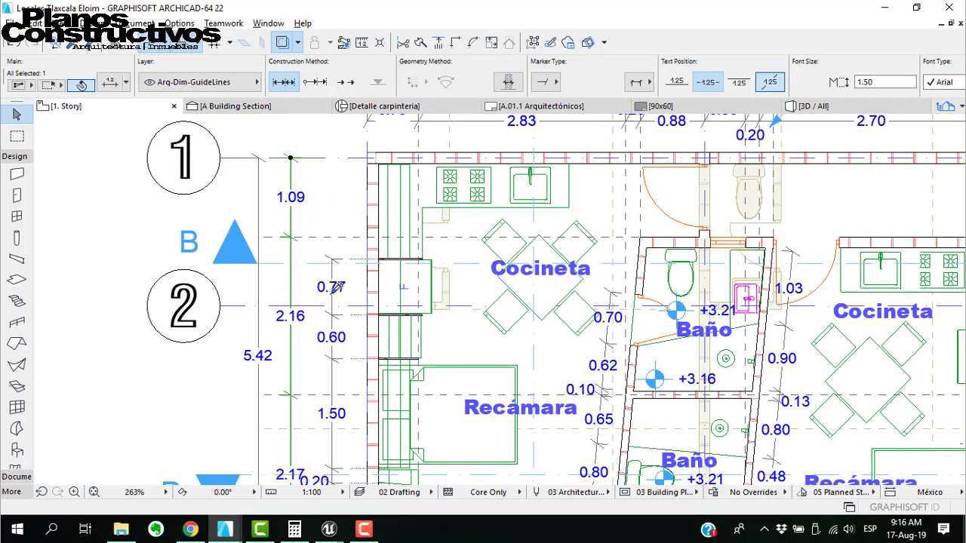
Examine the 1. Story plan's dimensions along axis 1, from the upper wall's centreline to the bathroom wall
middle_click_drag(683, 193, 595, 197)
scroll(481, 214, "up", 2)
scroll(596, 197, "up", 3)
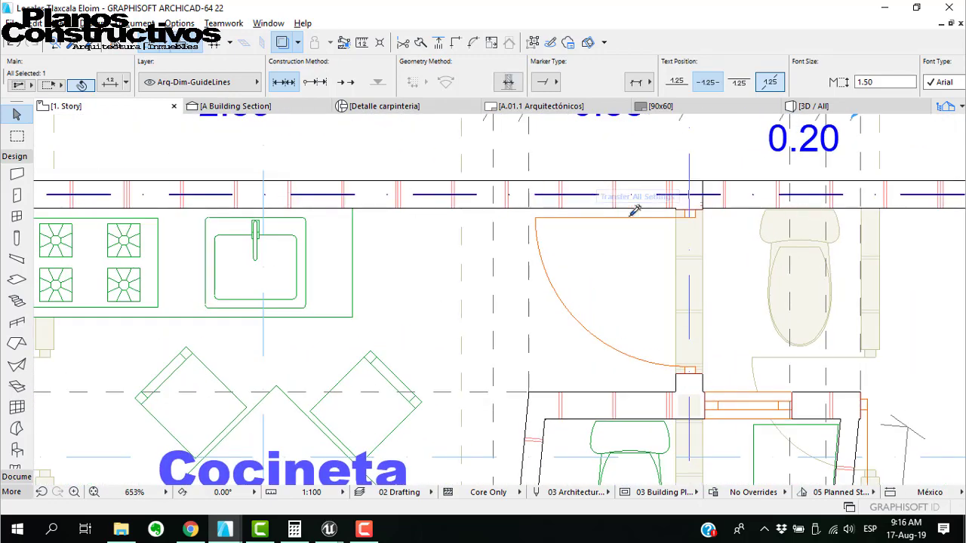
middle_click_drag(283, 229, 712, 247)
scroll(608, 264, "down", 1)
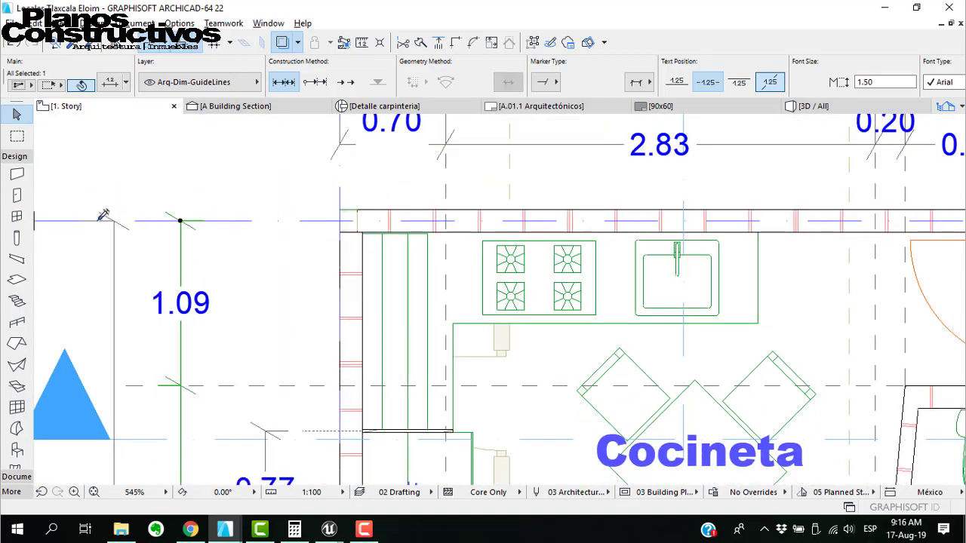
scroll(243, 213, "down", 4)
scroll(631, 241, "up", 5)
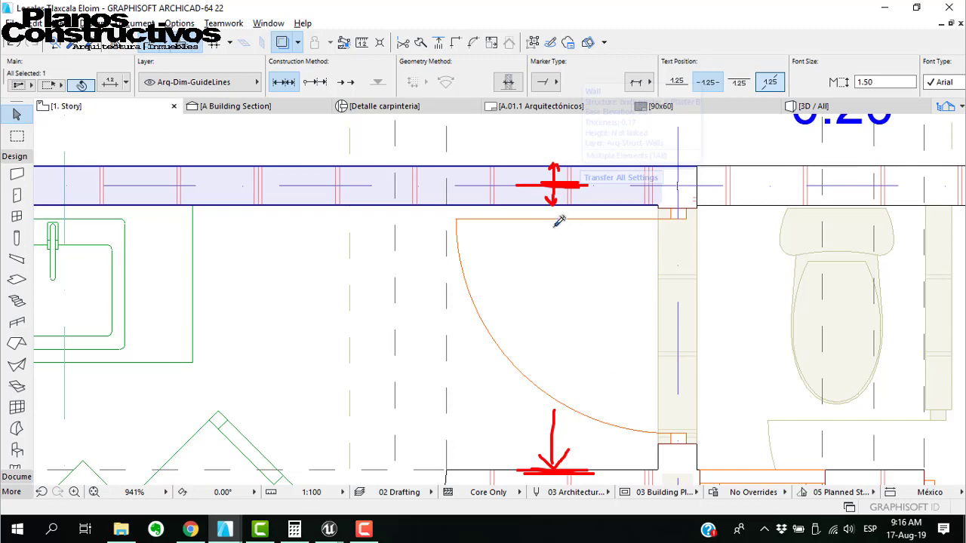
left_click_drag(552, 198, 561, 413)
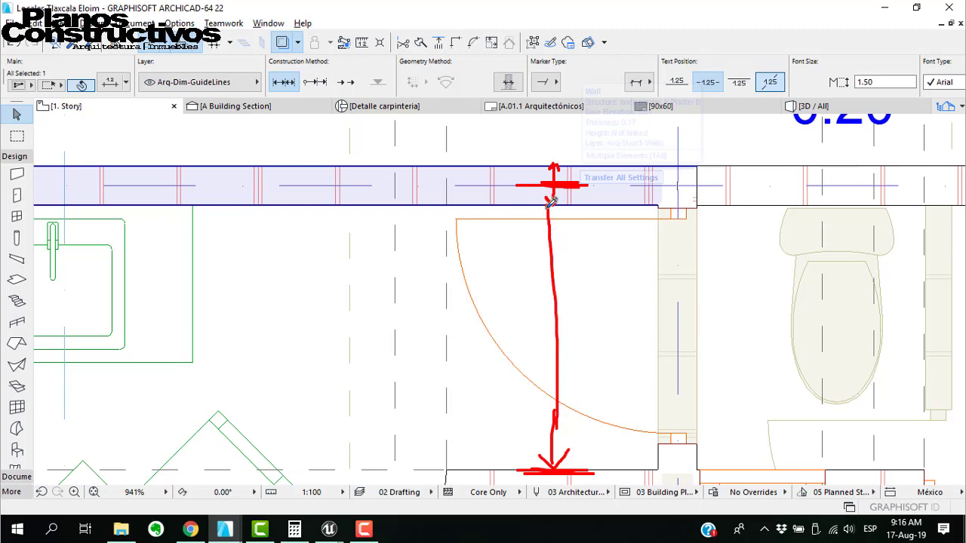
scroll(462, 201, "down", 3)
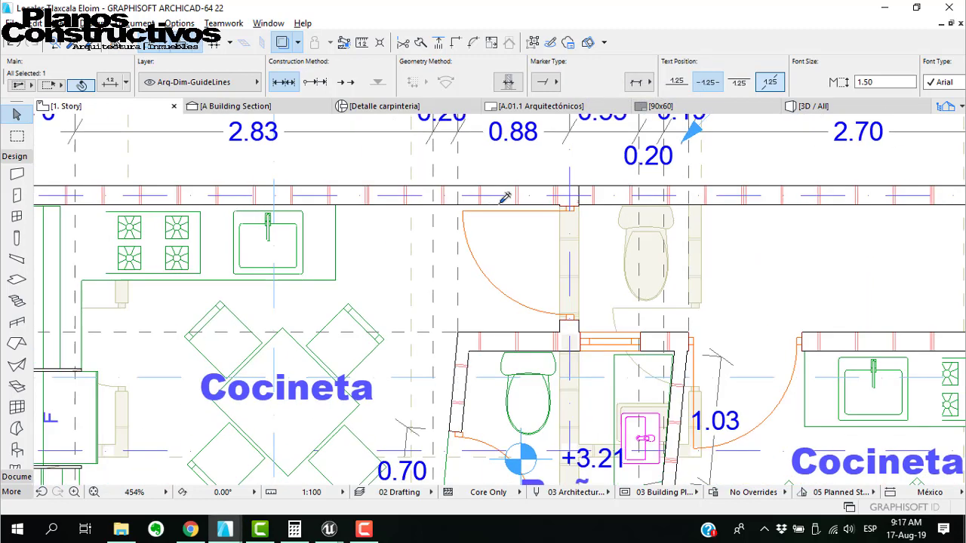
Examine the partial dimensions beside the bathrooms, kitchenettes and bedrooms on the 1. Story plan
middle_click_drag(519, 355, 607, 211)
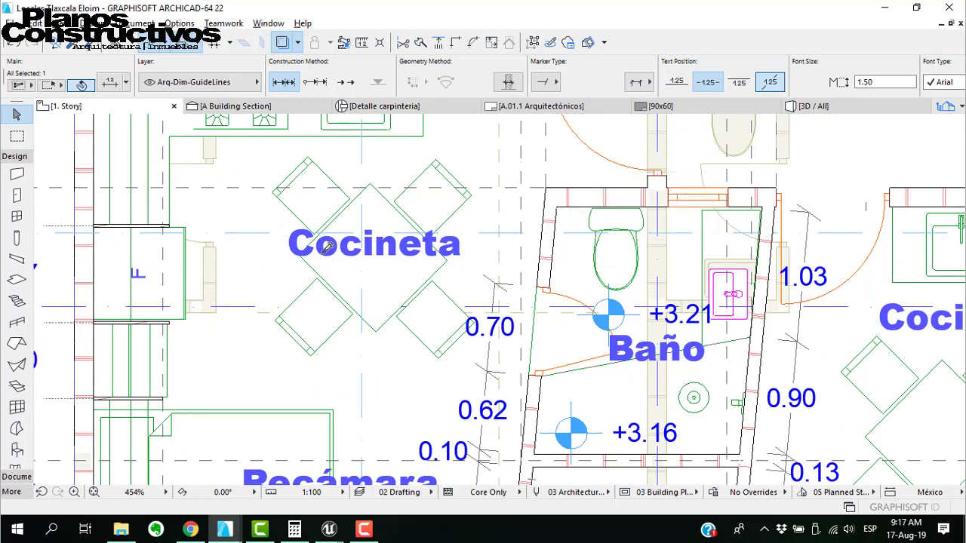
scroll(442, 312, "down", 3)
scroll(506, 234, "up", 3)
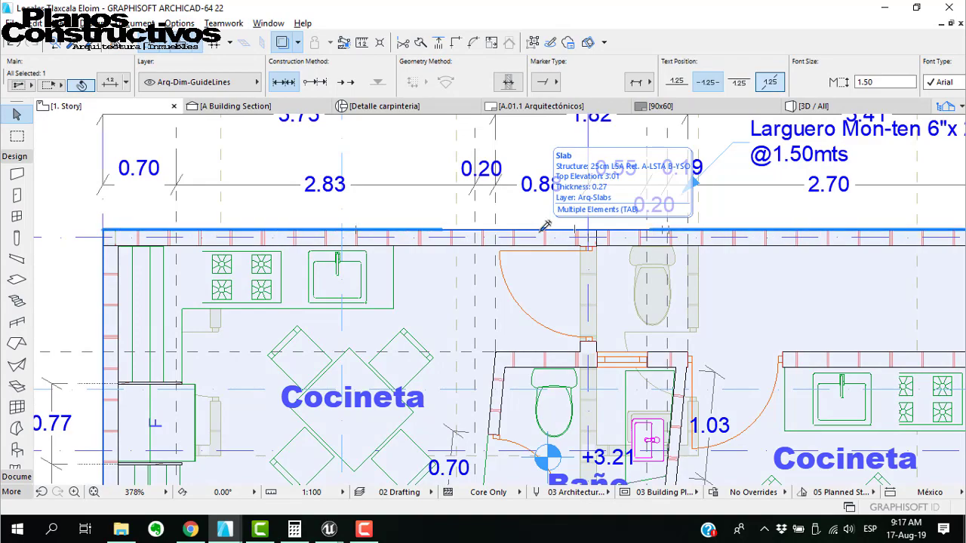
scroll(499, 242, "down", 3)
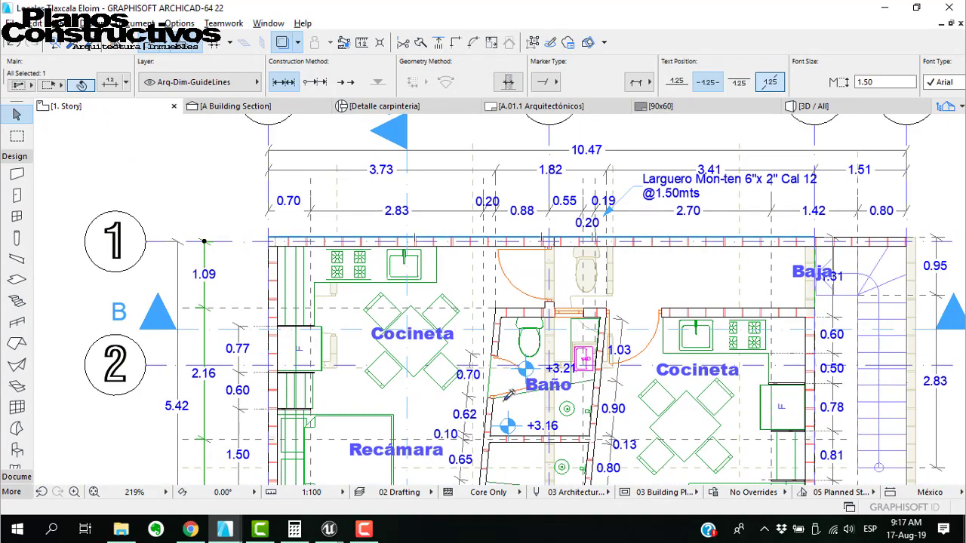
middle_click_drag(503, 401, 539, 289)
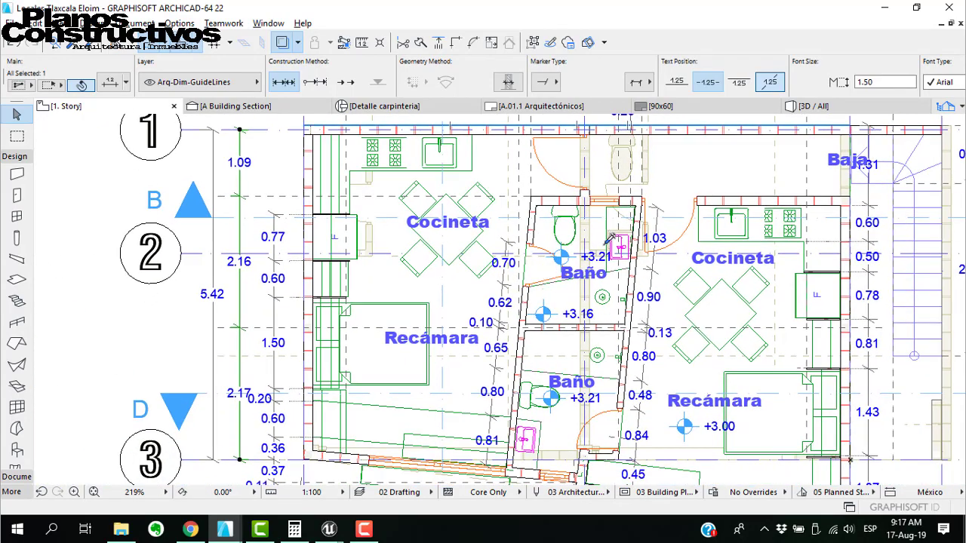
scroll(610, 240, "up", 1)
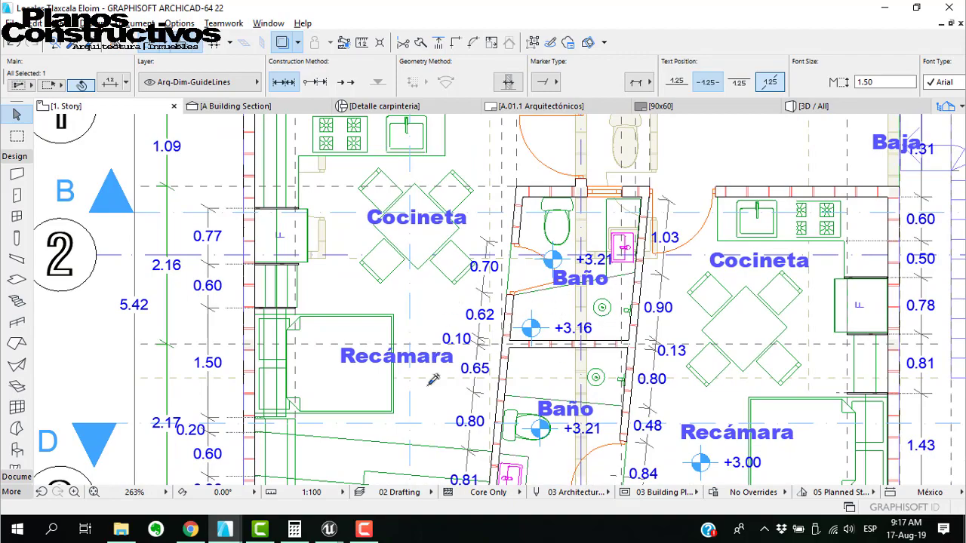
middle_click_drag(463, 425, 533, 391)
scroll(562, 195, "up", 1)
scroll(562, 195, "up", 1)
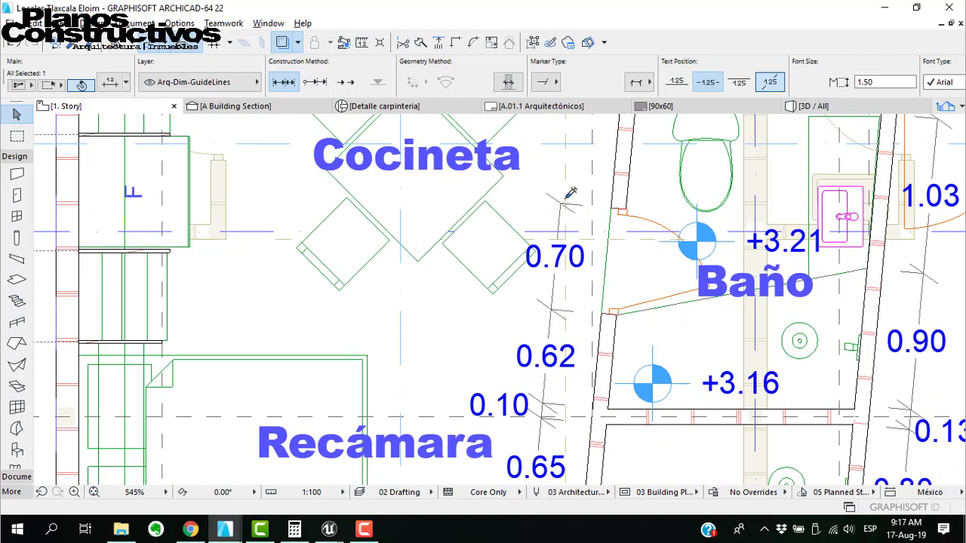
scroll(565, 215, "down", 2)
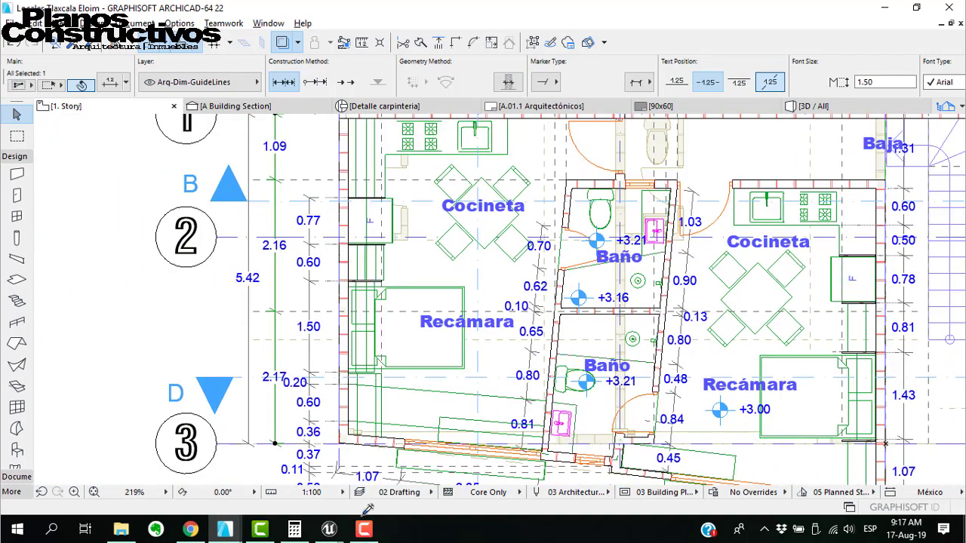
Switch to the 4.5x13.99 house project and inspect its 1. Story floor plan
mouse_move(225, 528)
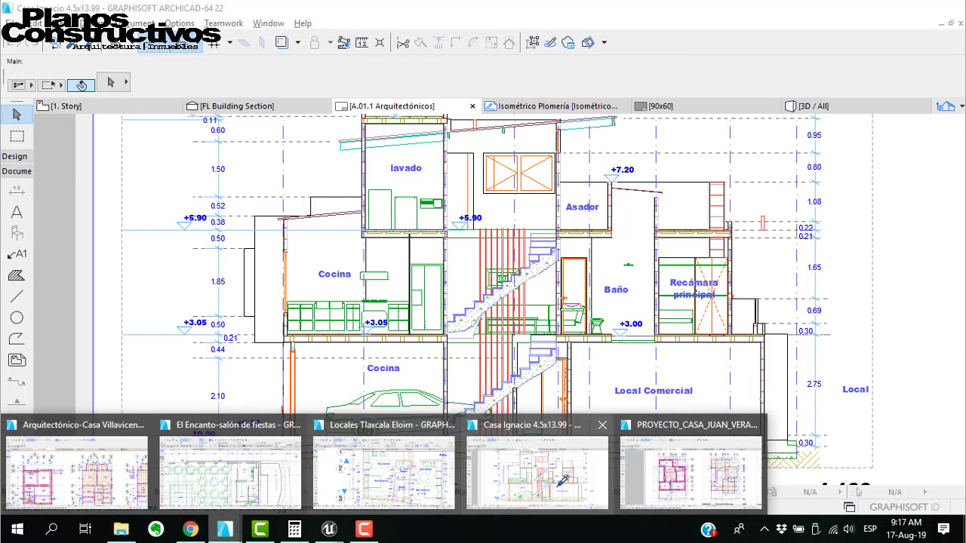
left_click(551, 477)
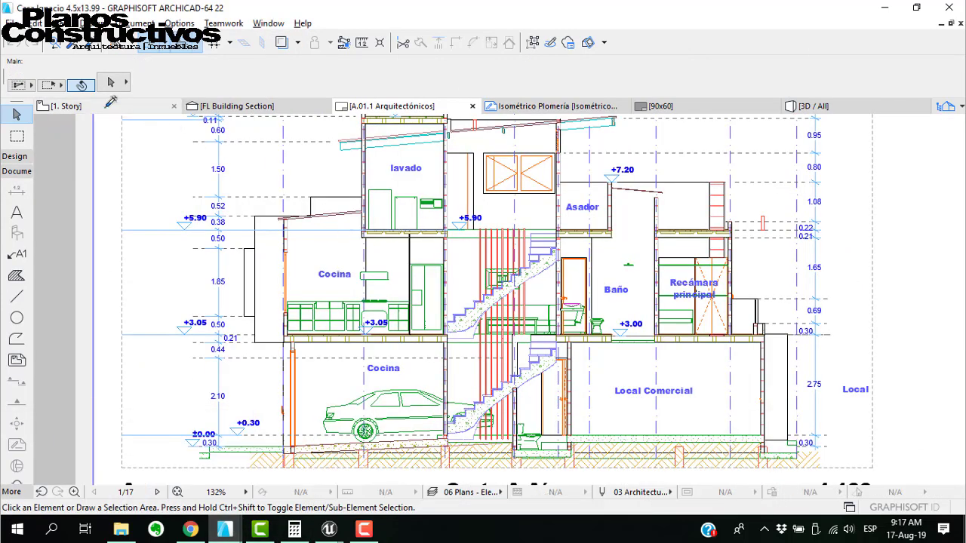
left_click(111, 104)
scroll(413, 275, "up", 3)
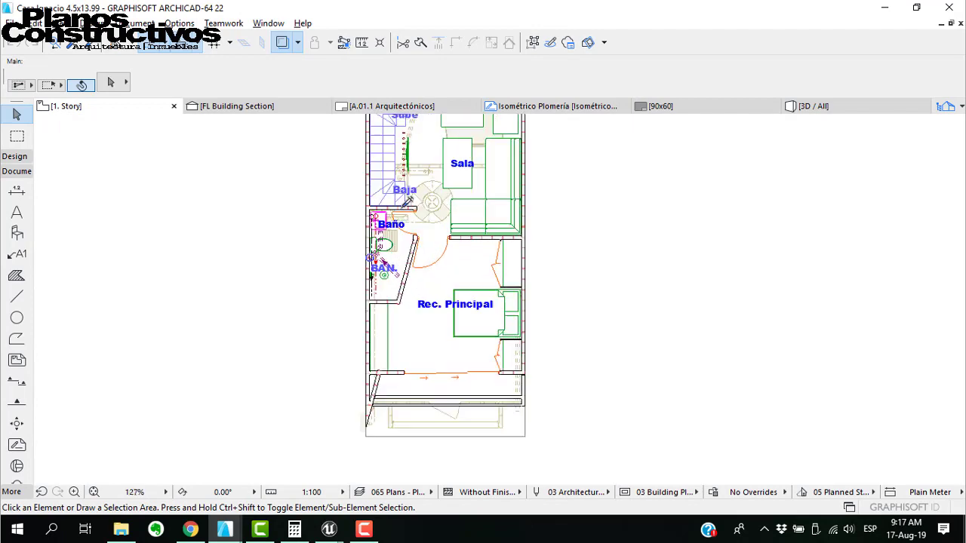
scroll(377, 327, "down", 3)
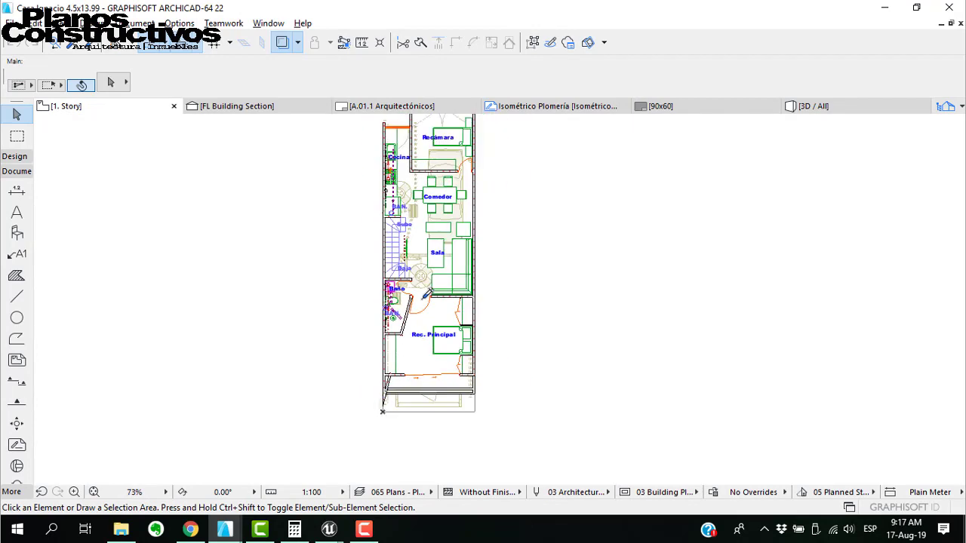
scroll(393, 314, "up", 2)
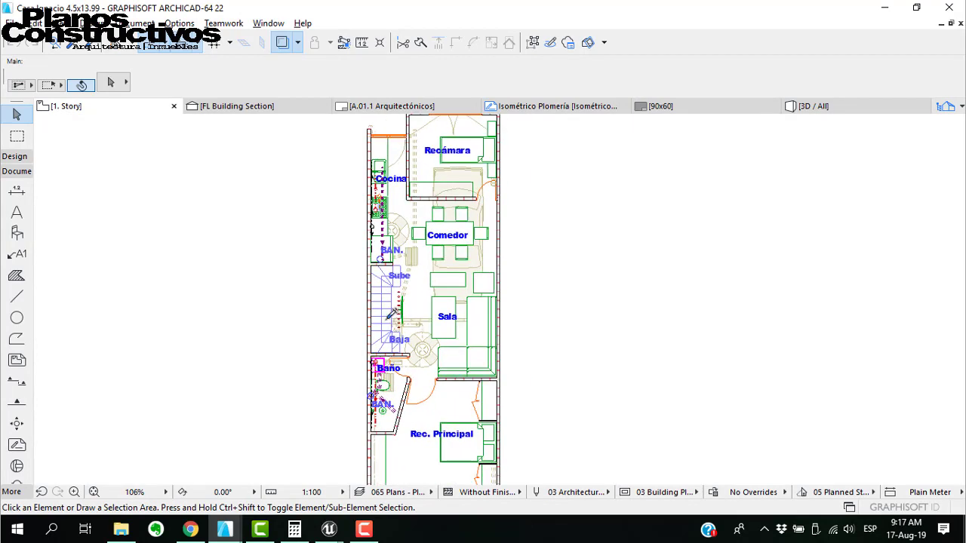
Open the A.01.1 Arquitectónicos layout and examine the dimensions on the lower parts of the ground and upper floor plans
left_click(386, 106)
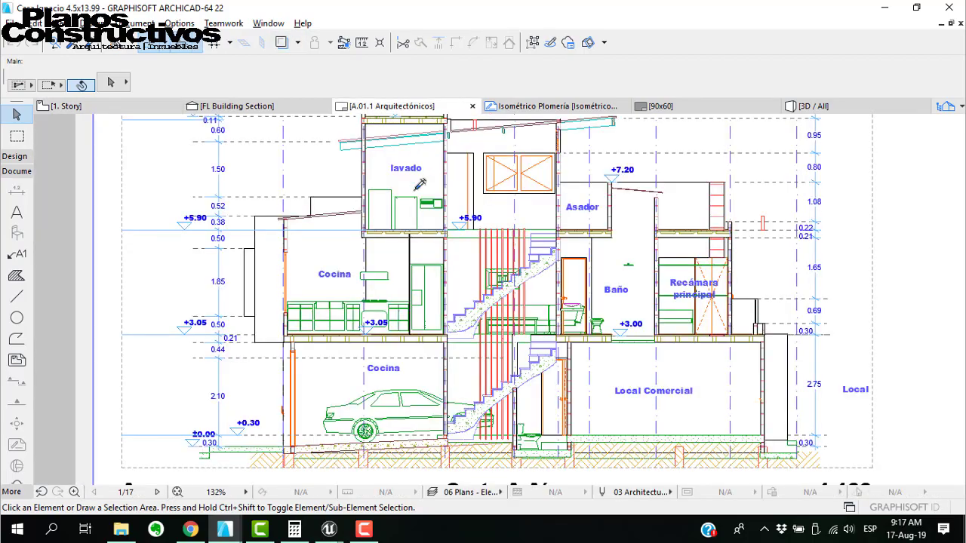
scroll(326, 279, "down", 5)
scroll(386, 381, "up", 3)
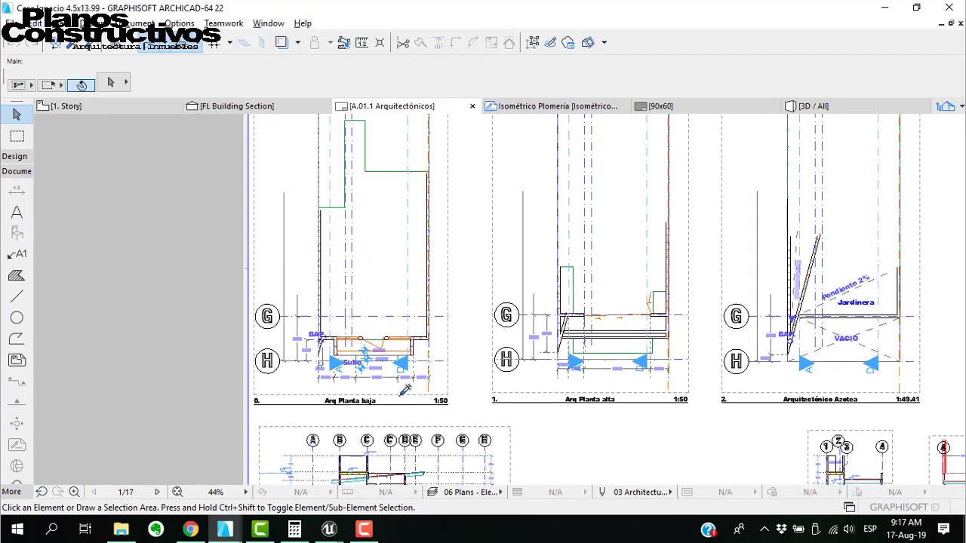
scroll(329, 352, "up", 1)
scroll(301, 213, "up", 1)
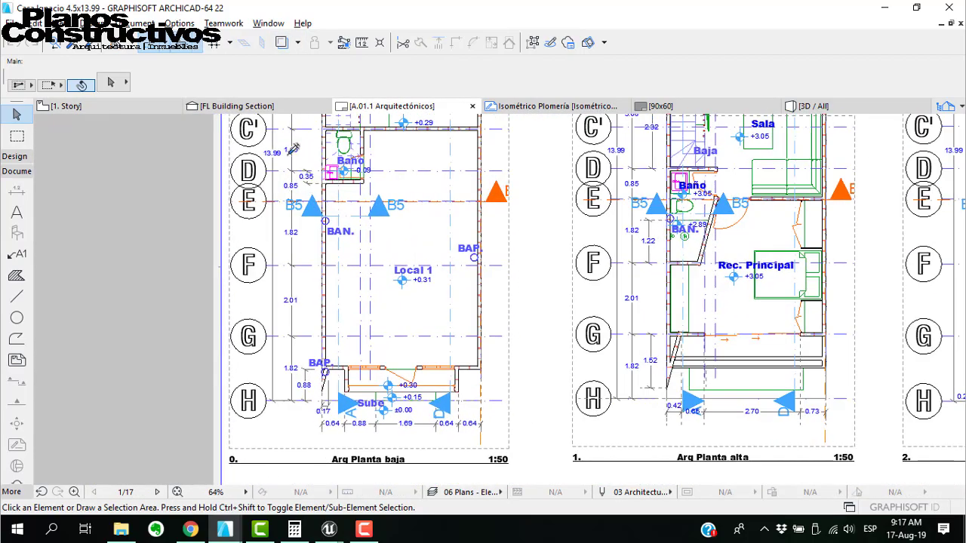
middle_click_drag(887, 224, 636, 221)
scroll(417, 400, "up", 1)
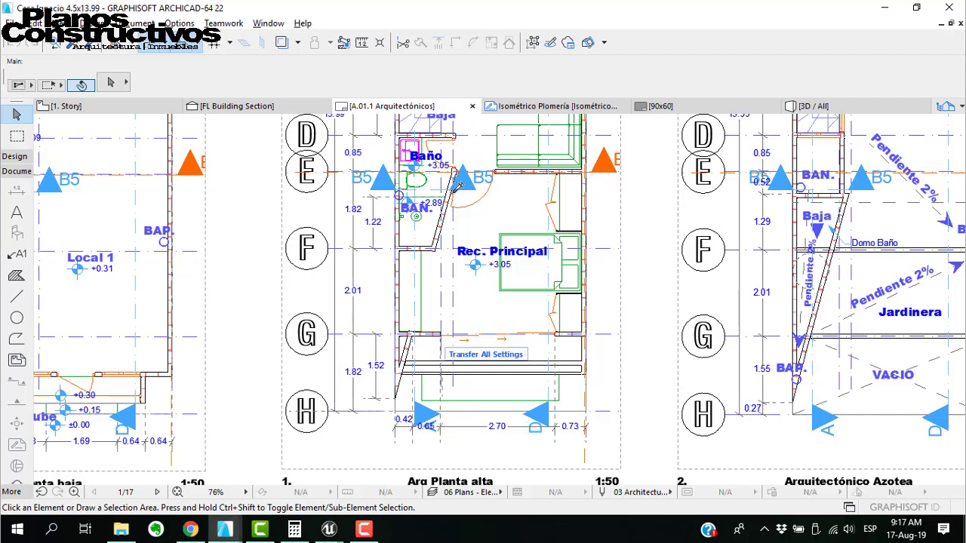
Examine the axis and partial dimensions around the kitchen, dining and living areas of the Arq Planta alta drawing
middle_click_drag(457, 191, 471, 523)
scroll(454, 357, "down", 3)
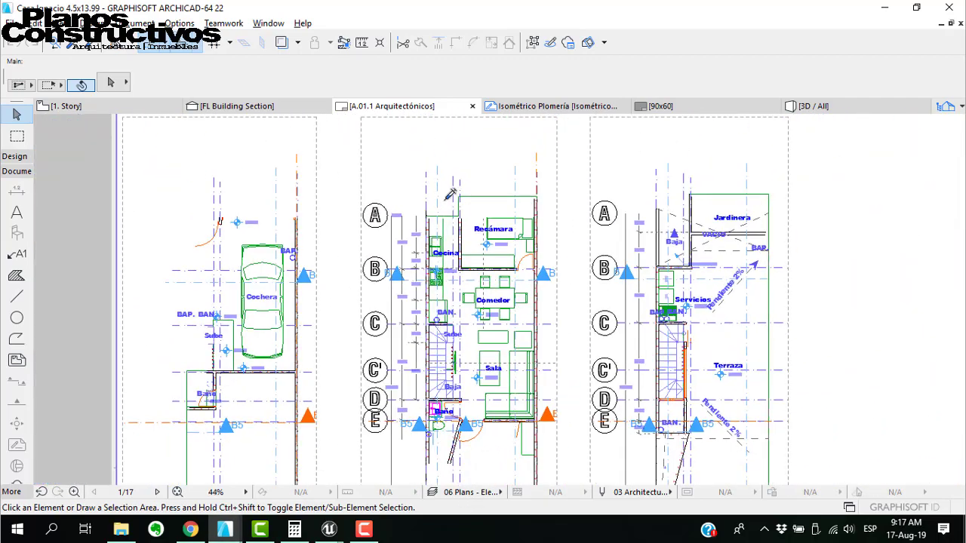
scroll(443, 178, "up", 2)
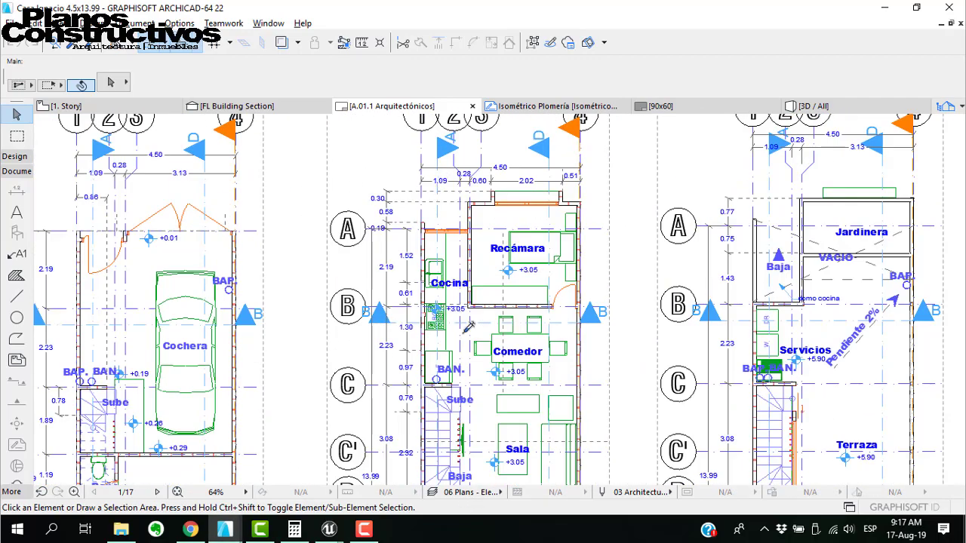
scroll(455, 184, "up", 3)
scroll(457, 189, "down", 4)
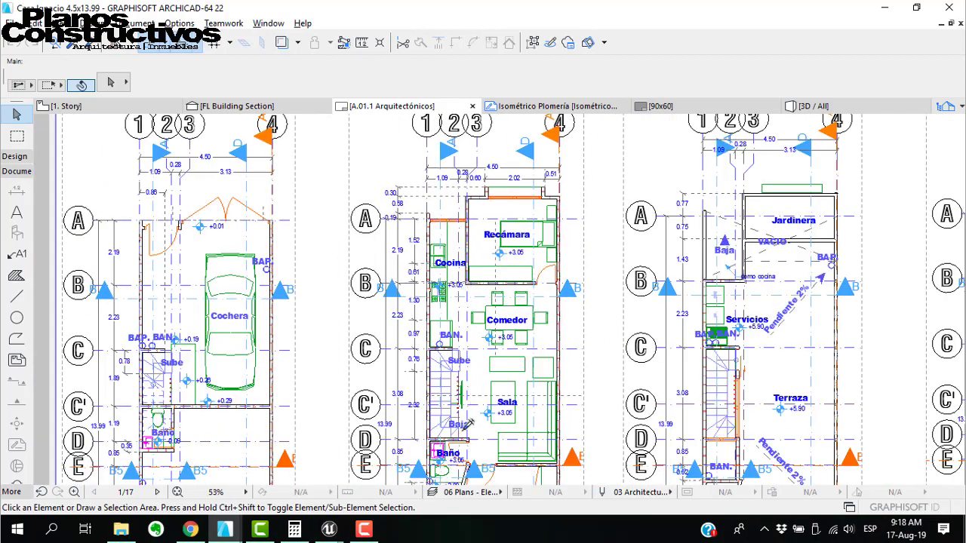
scroll(480, 156, "up", 2)
scroll(465, 170, "down", 4)
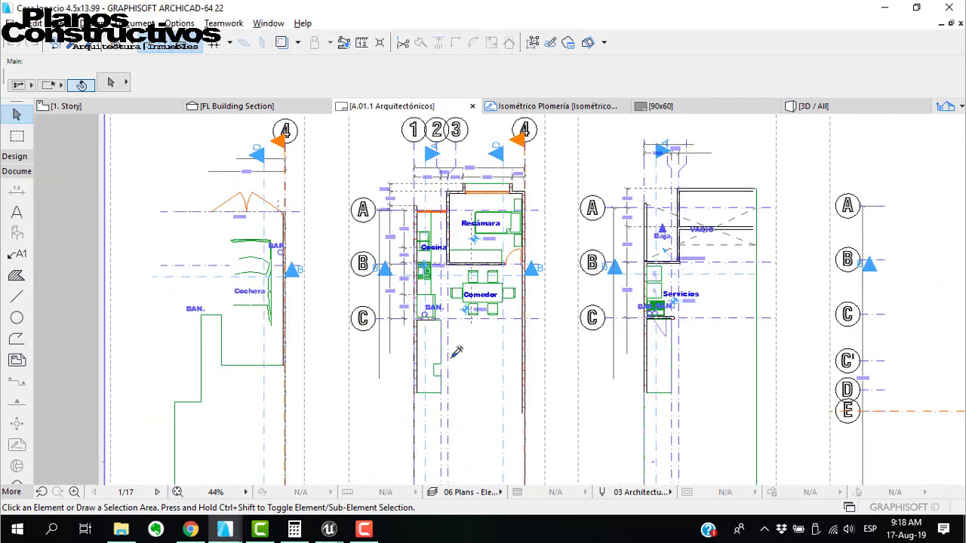
scroll(450, 401, "up", 3)
Open the calculator, add the axis dimensions 1.09 and 0.28, and clear the calculation
left_click(295, 529)
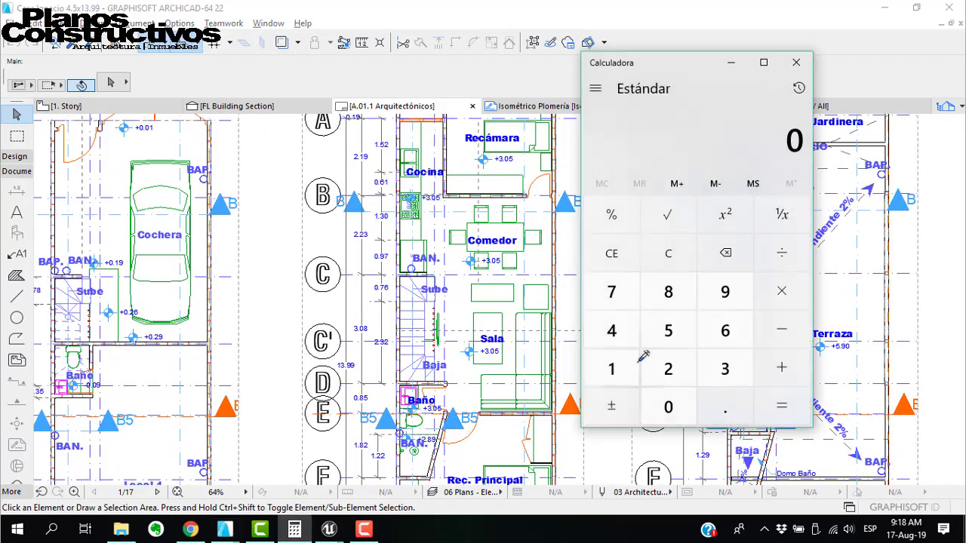
type("1.09")
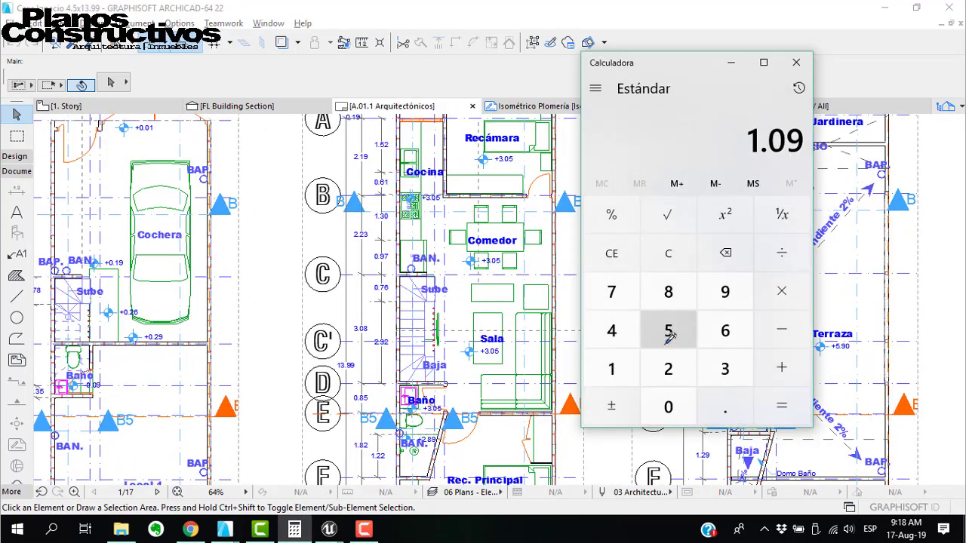
type("+0.28")
key("Return")
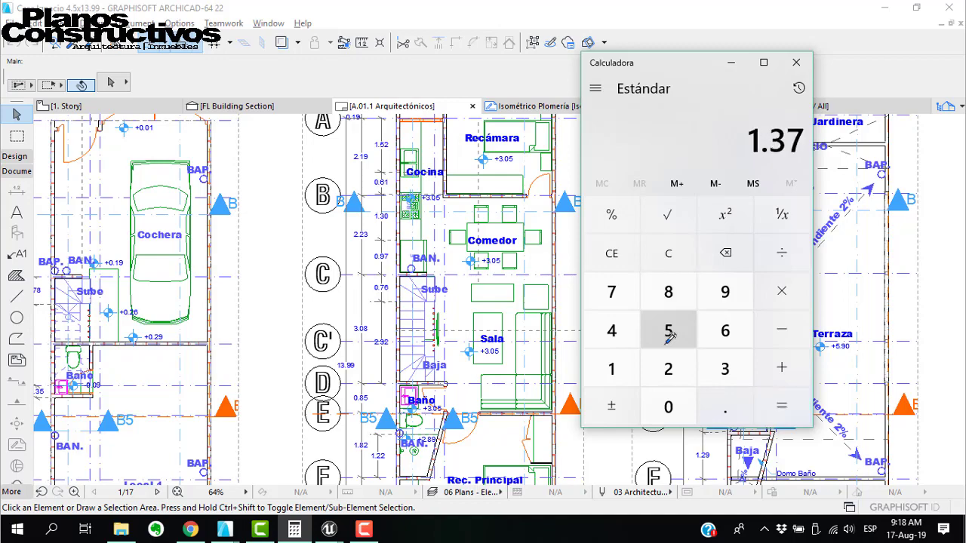
key("Escape")
Check the partial dimensions beside the kitchen near axis B on the upper floor plan
scroll(388, 168, "up", 6)
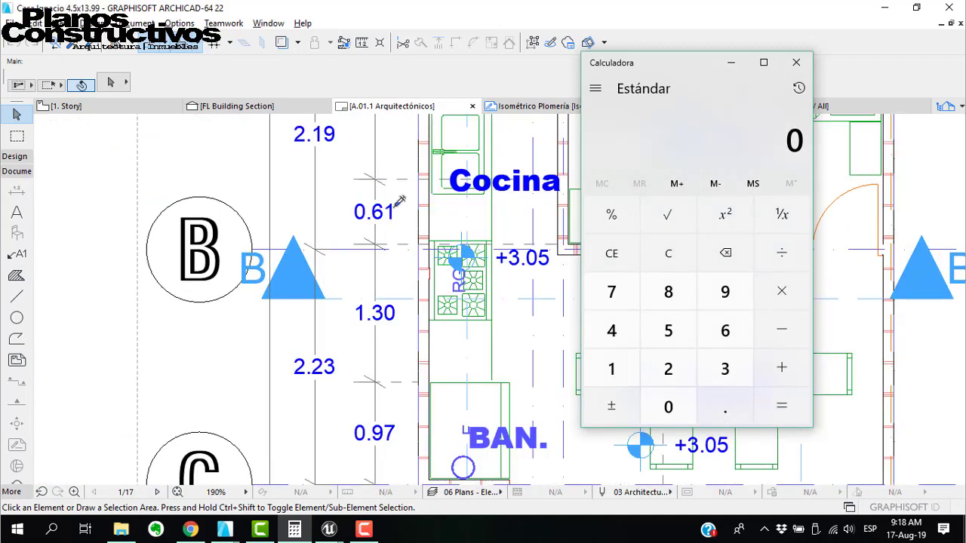
scroll(399, 199, "up", 4)
scroll(327, 269, "down", 4)
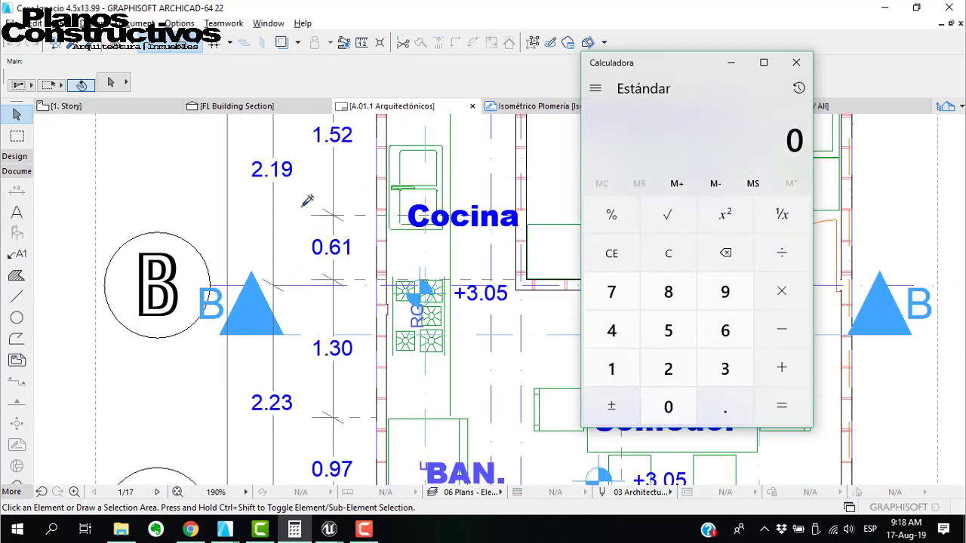
Examine the layout's title block for the dimension units, scale and date
scroll(307, 200, "down", 10)
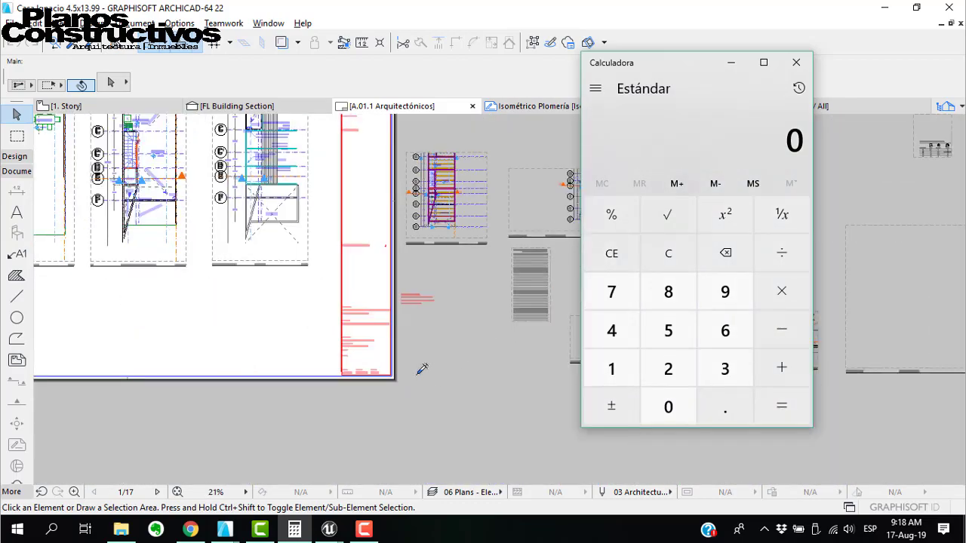
scroll(358, 367, "up", 6)
scroll(314, 370, "down", 2)
scroll(302, 370, "up", 2)
scroll(309, 385, "down", 5)
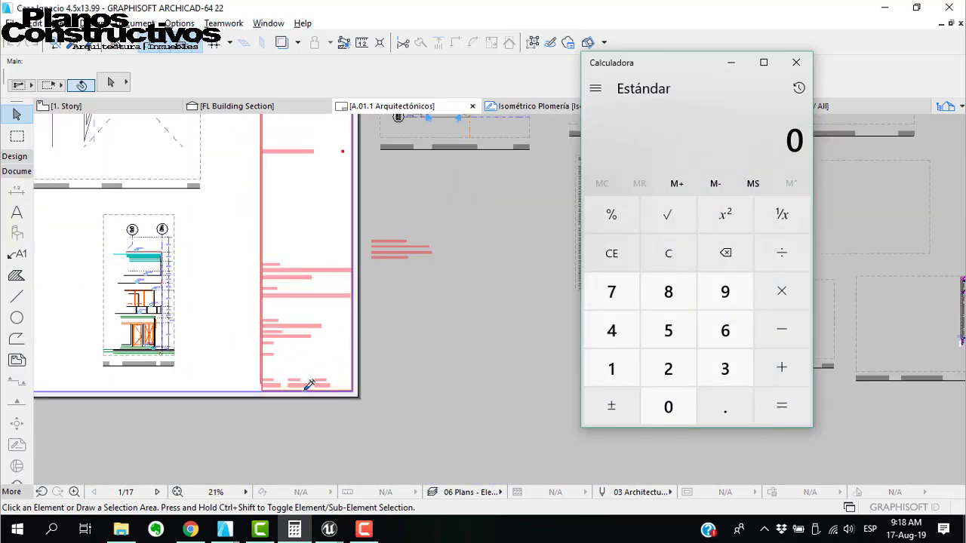
scroll(309, 385, "down", 4)
scroll(305, 179, "up", 4)
scroll(324, 198, "down", 7)
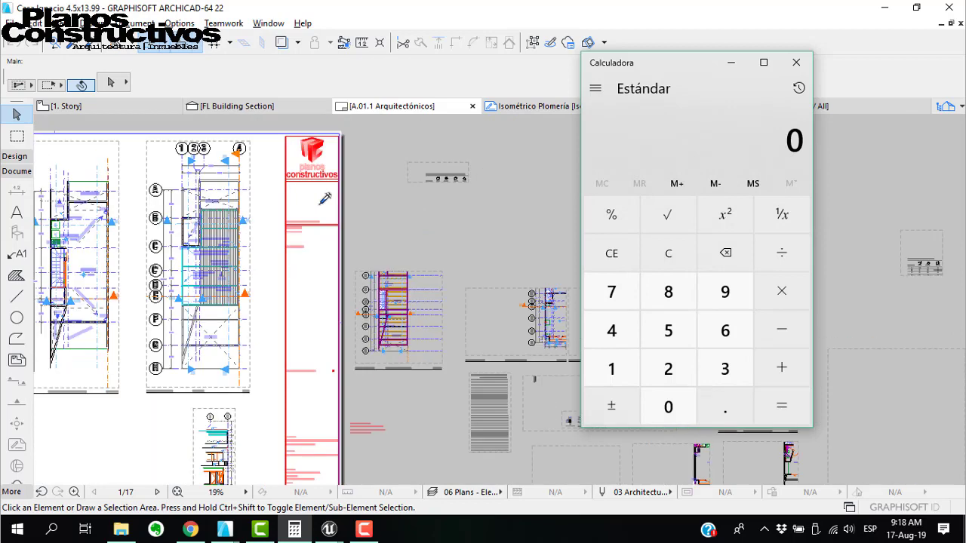
scroll(303, 309, "up", 10)
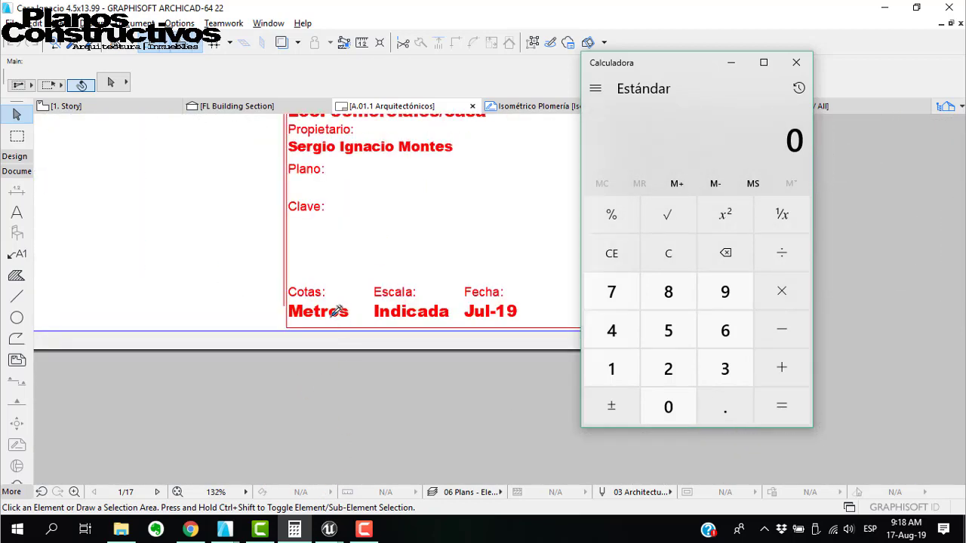
scroll(414, 288, "down", 3)
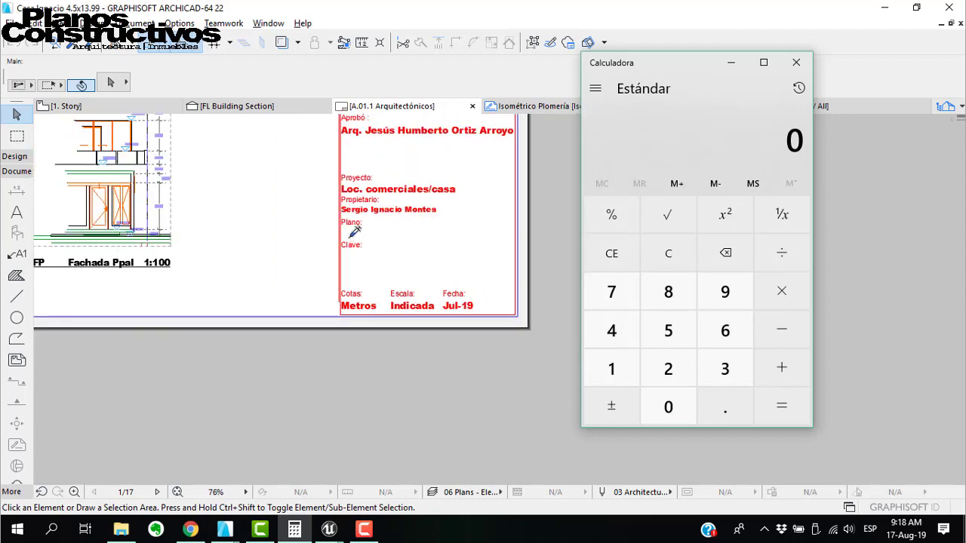
Examine the ground floor plan's 1.09 axis dimension and the 0.86 partial dimension below it near axes 1 and 2
scroll(355, 231, "up", 1)
scroll(347, 317, "down", 10)
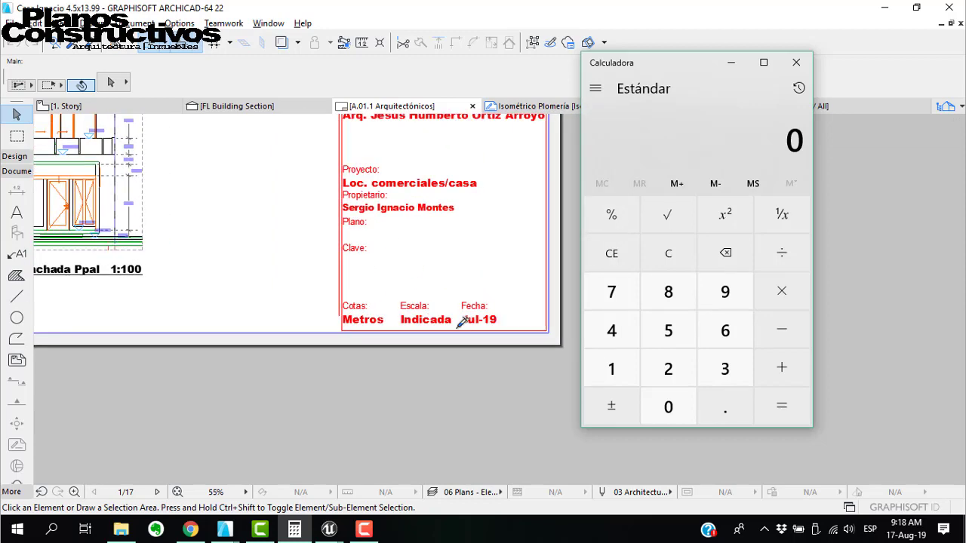
scroll(194, 165, "up", 9)
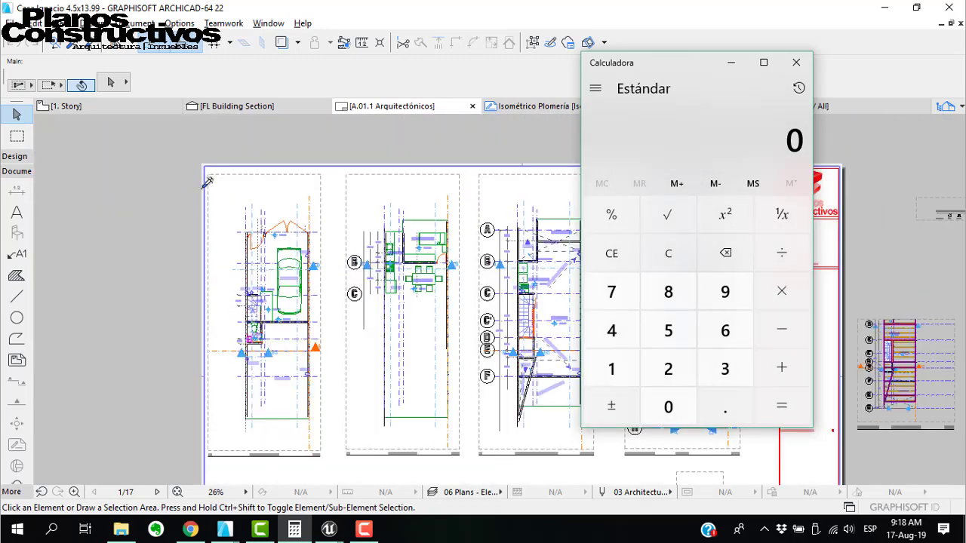
scroll(280, 215, "up", 2)
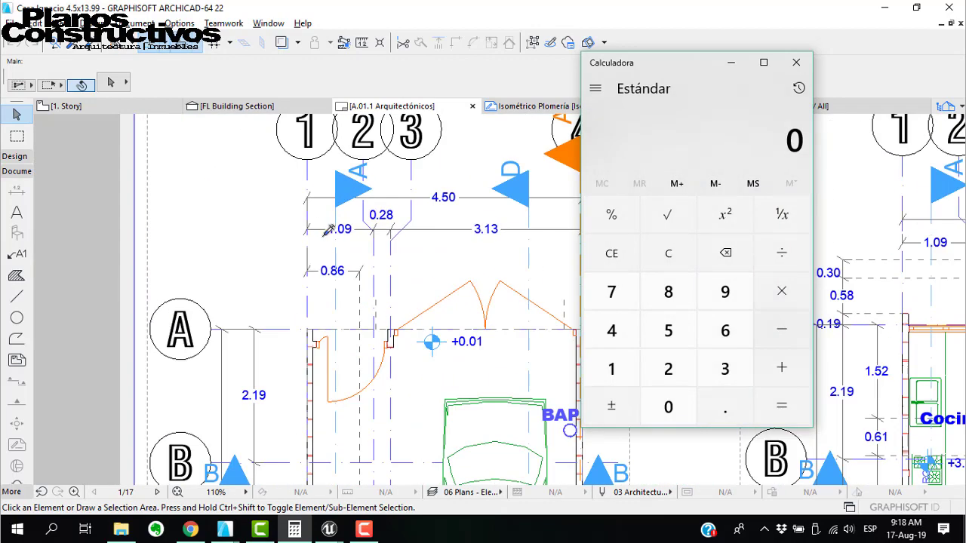
scroll(329, 229, "up", 3)
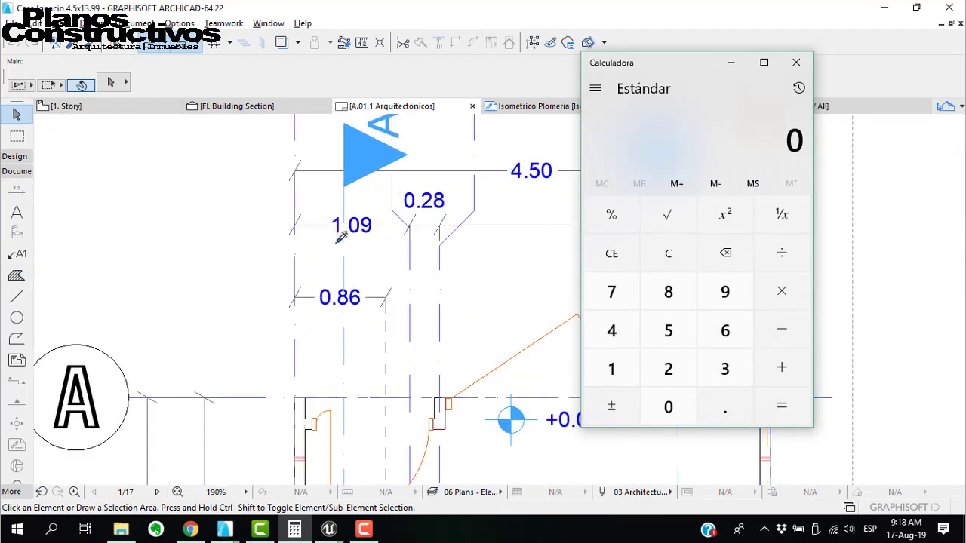
scroll(340, 235, "up", 4)
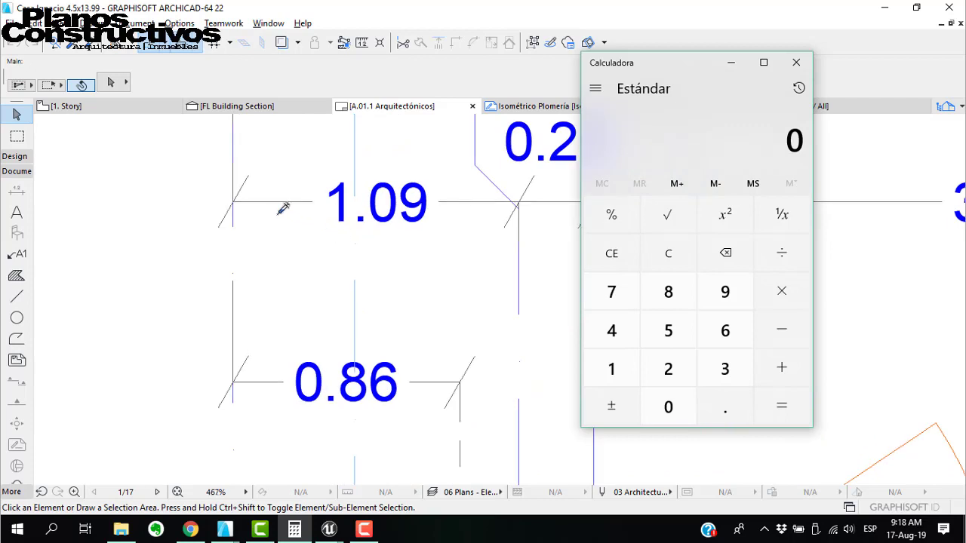
scroll(280, 209, "down", 2)
scroll(310, 325, "up", 2)
scroll(335, 309, "up", 1)
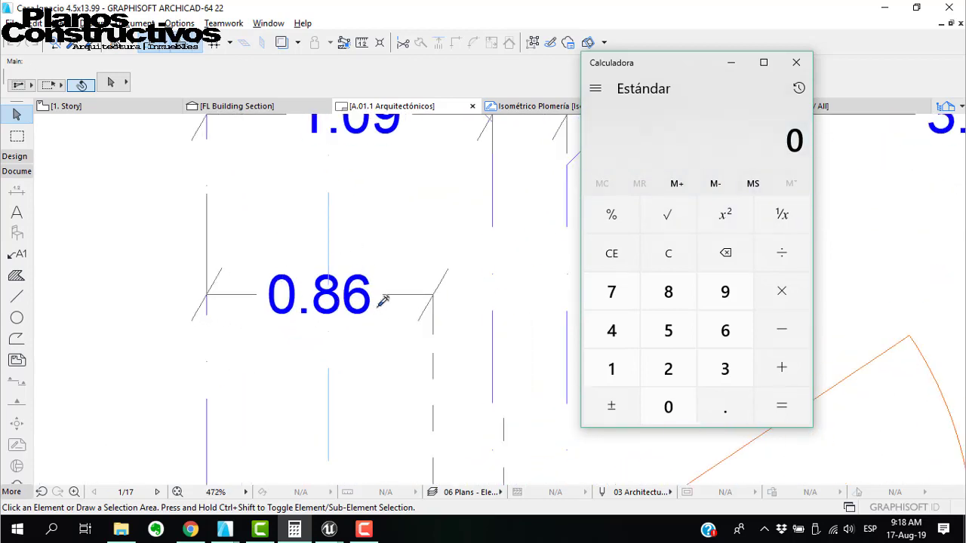
scroll(351, 272, "down", 6)
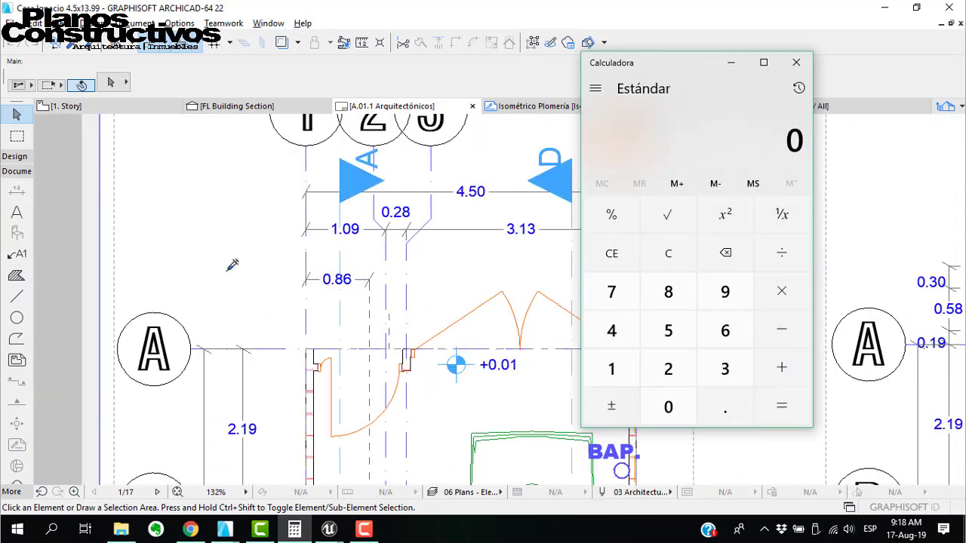
Check how the axis dimensions between axes 1 and 4 relate to the garage entrance walls along axis A
scroll(216, 241, "down", 5)
scroll(256, 270, "up", 9)
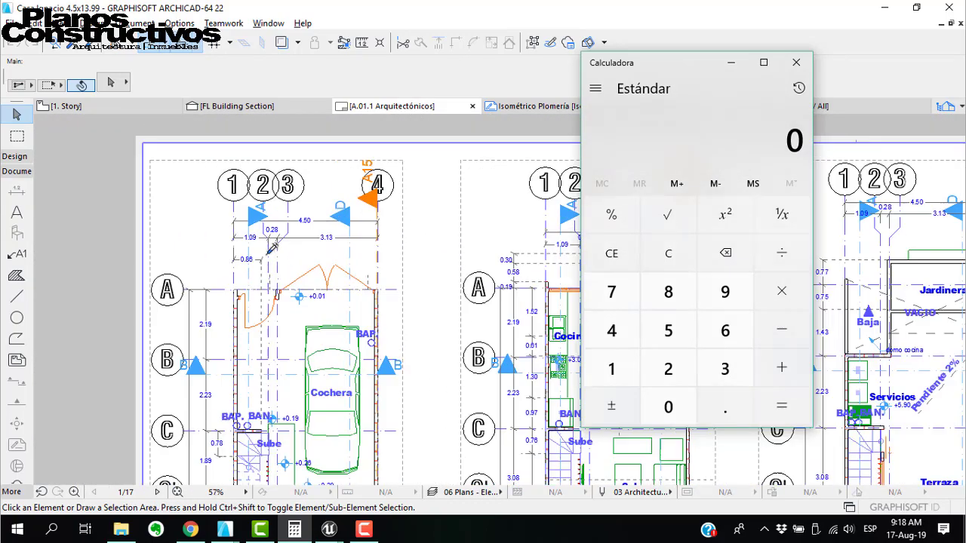
scroll(265, 216, "down", 3)
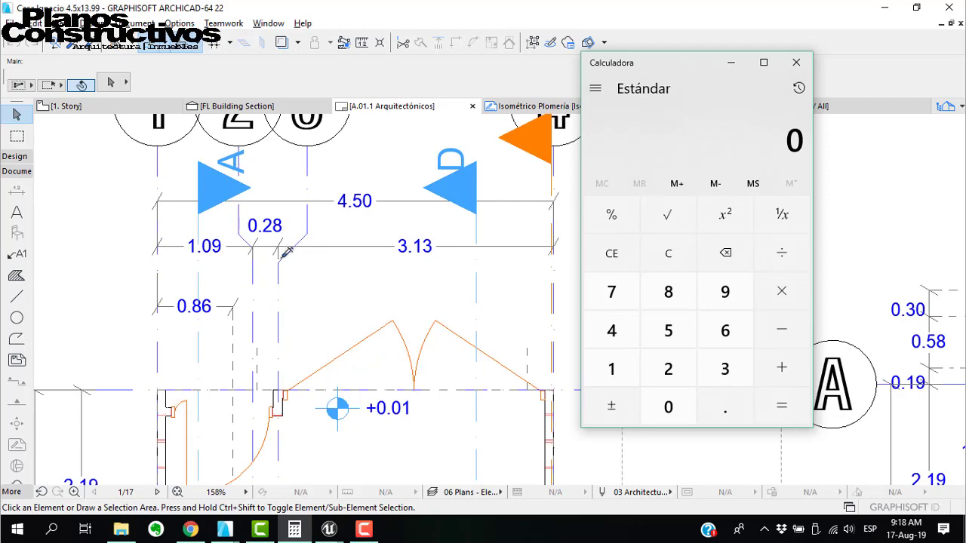
scroll(287, 253, "down", 2)
scroll(312, 302, "up", 4)
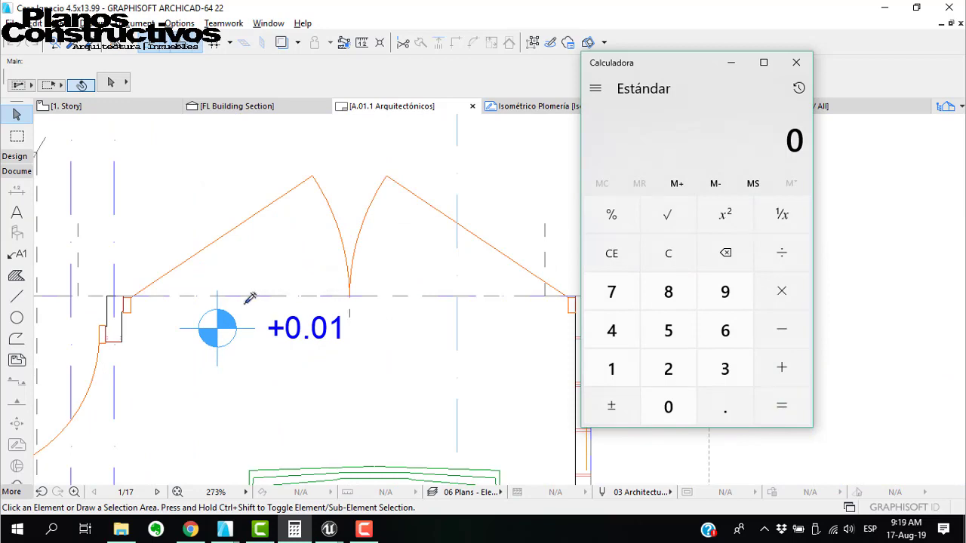
scroll(283, 279, "down", 5)
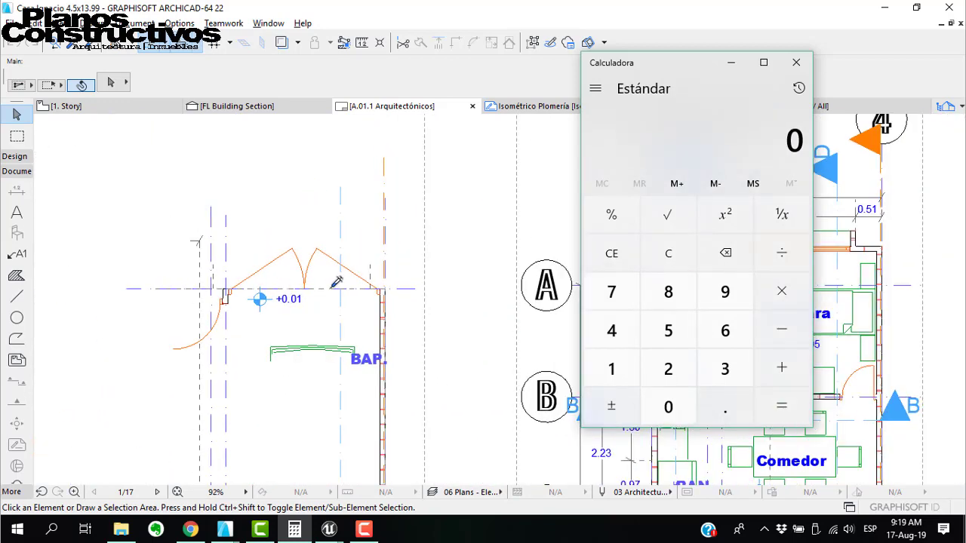
scroll(340, 285, "down", 2)
scroll(234, 407, "up", 2)
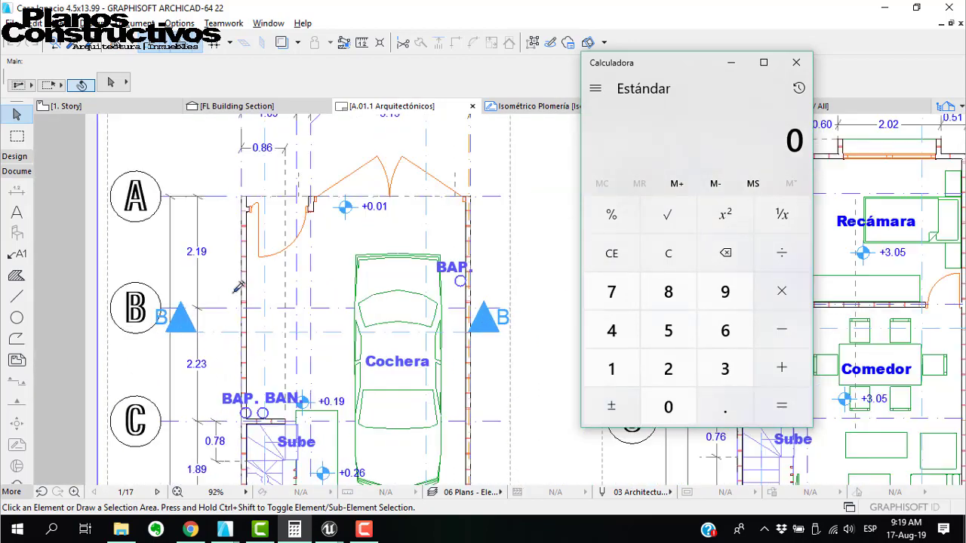
Bring the calculator back and add the ground floor plan's axis dimensions 1.09 and 0.28
left_click(260, 249)
scroll(274, 242, "up", 5)
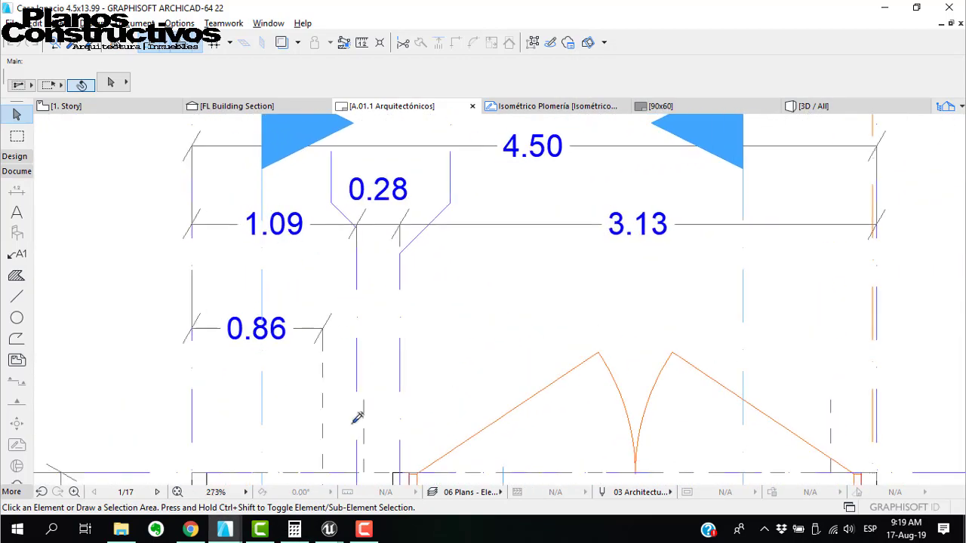
left_click(295, 530)
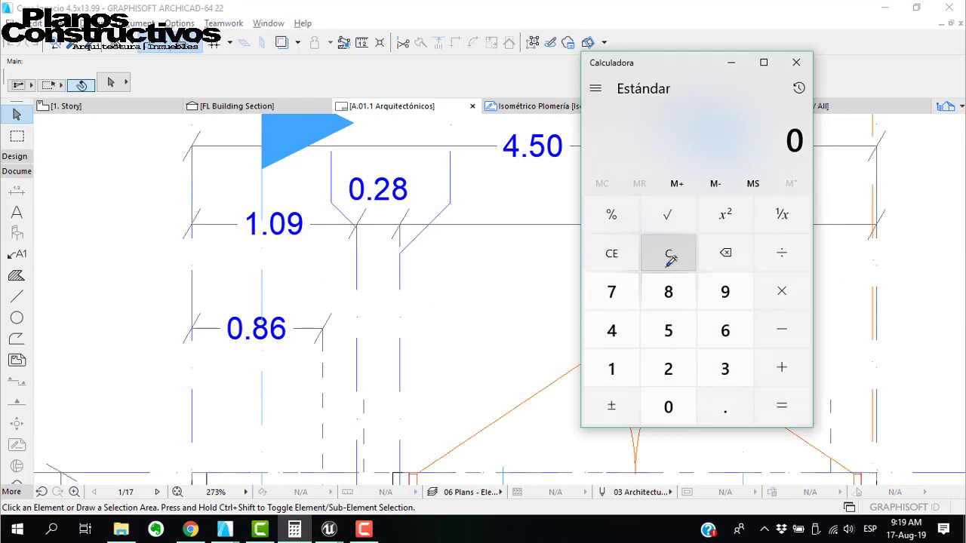
type("1.09")
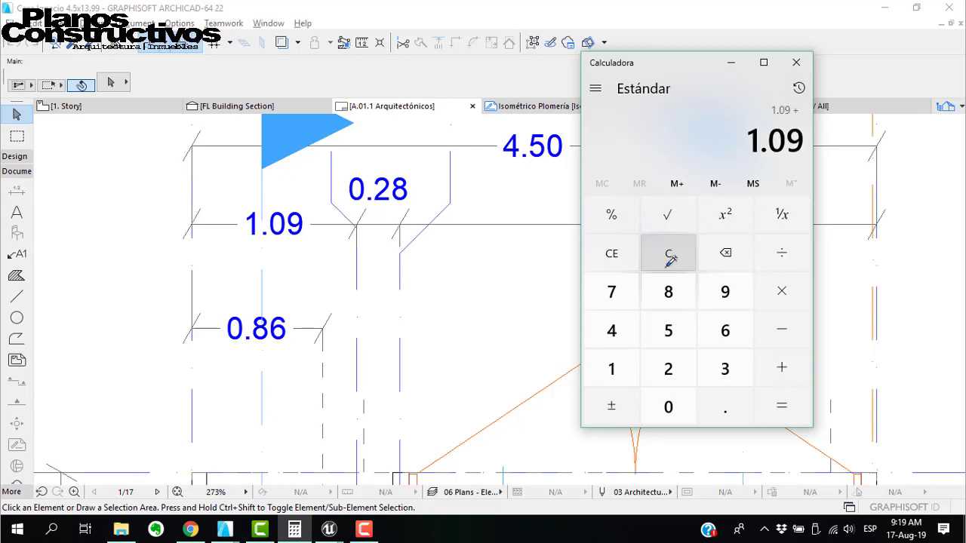
type("0.28")
key("Return")
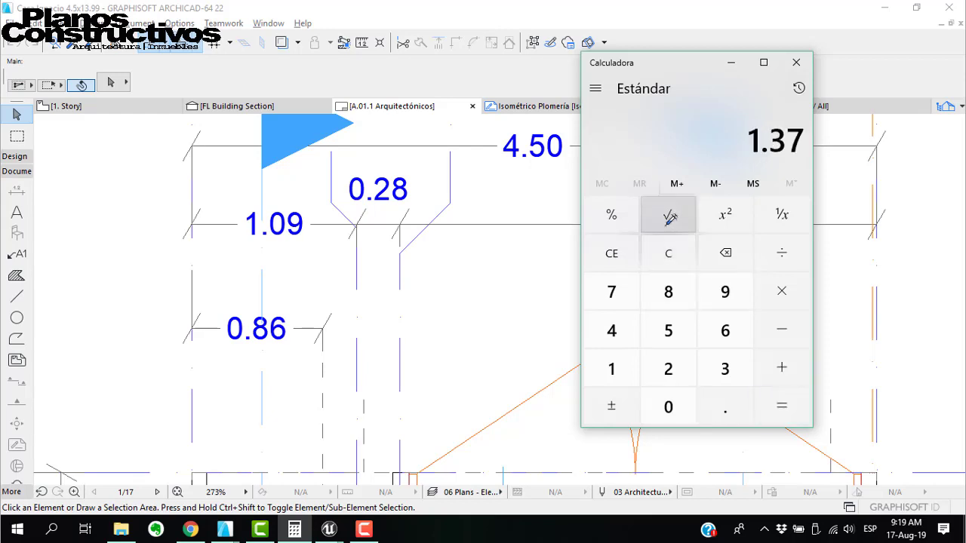
Inspect the dimensions beside the stairs and bathroom between axes C and E on the upper floor plan
scroll(286, 227, "down", 5)
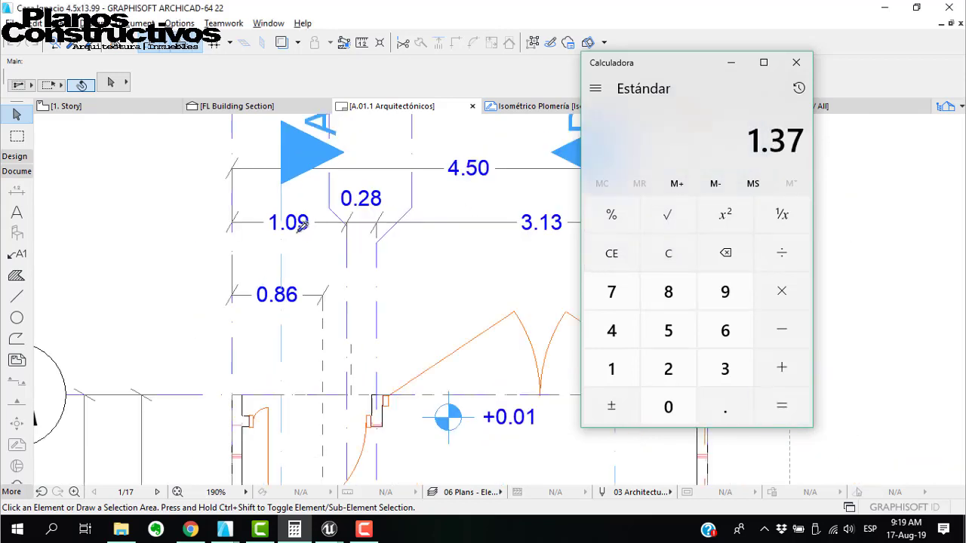
middle_click_drag(300, 408, 317, 180)
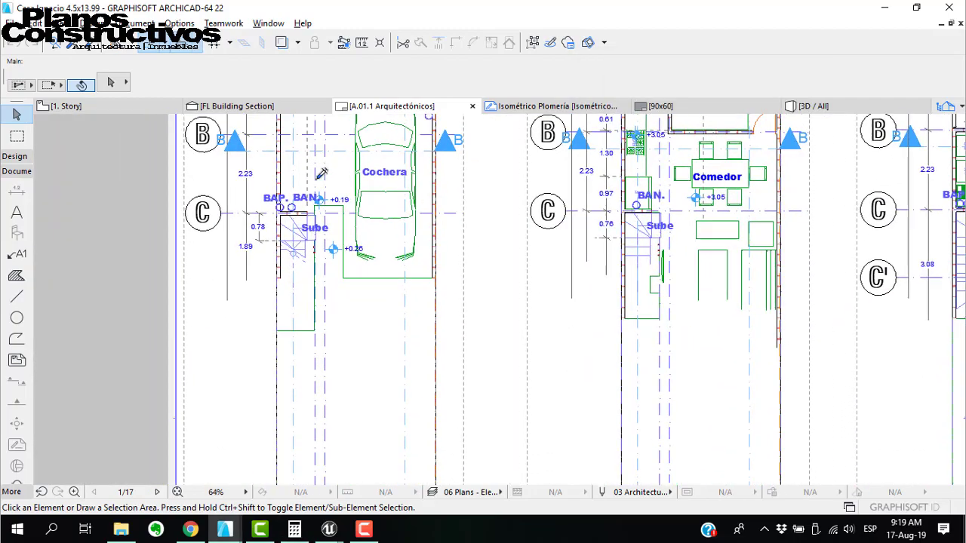
middle_click_drag(301, 400, 301, 377)
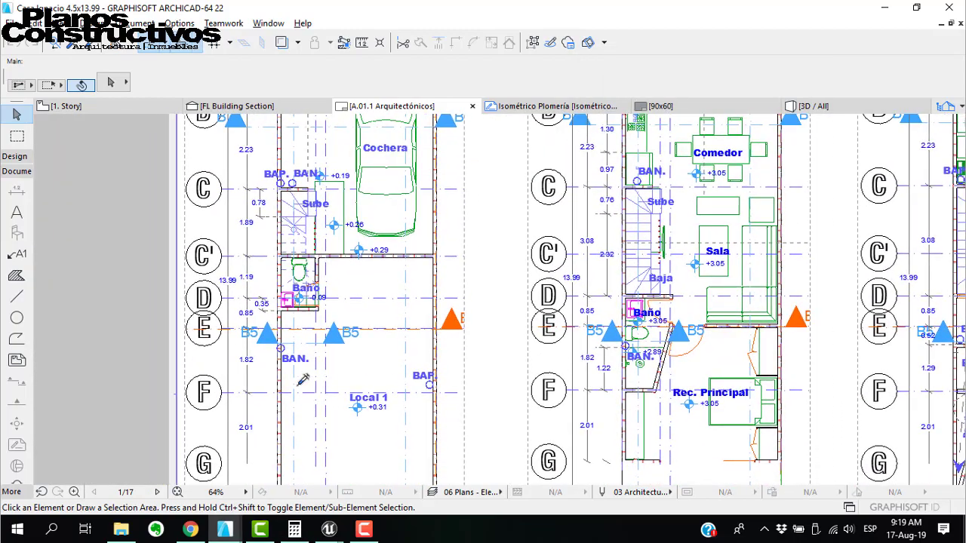
scroll(679, 272, "up", 4)
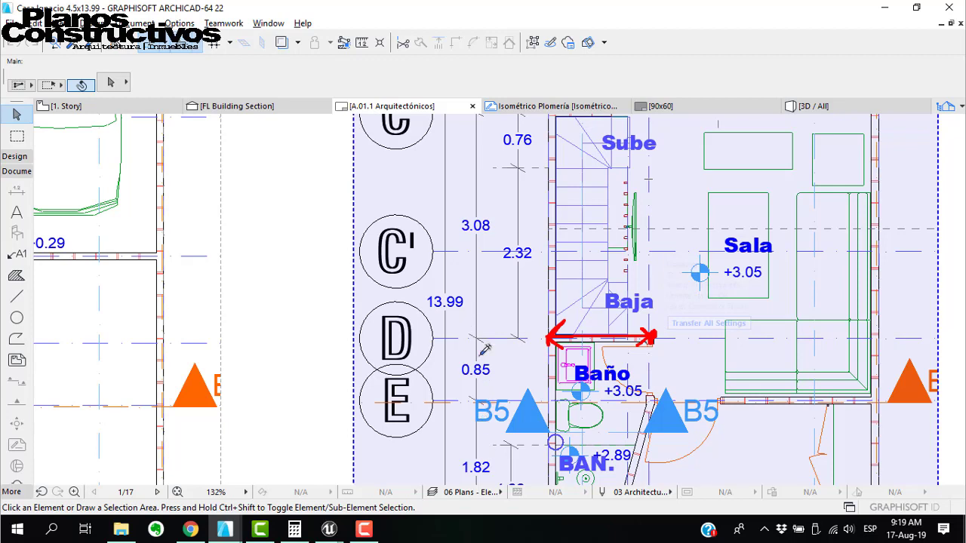
Mark the vertical axis dimensions and trace the bathroom's corners and walls between axes D and E, then clear the marks
left_click_drag(480, 337, 473, 465)
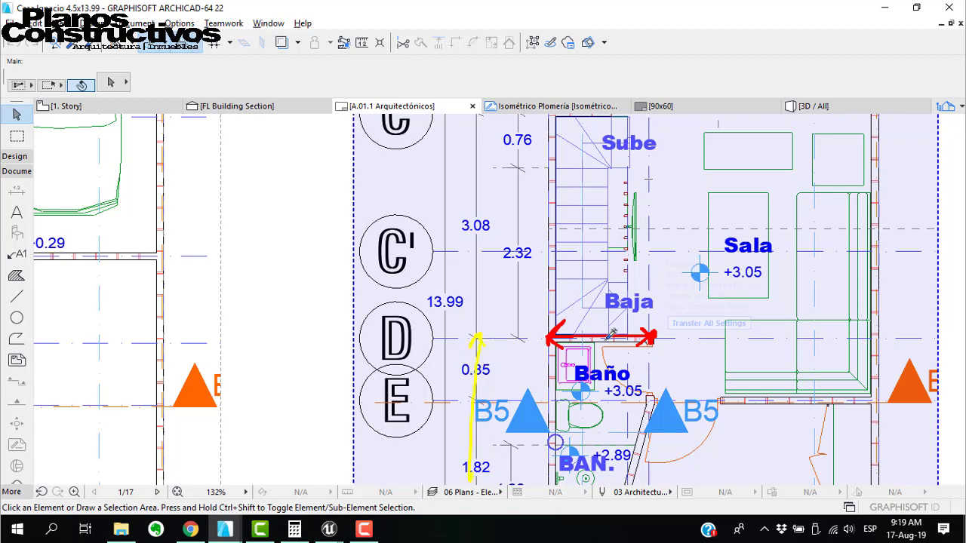
left_click_drag(642, 336, 658, 328)
left_click_drag(660, 396, 658, 394)
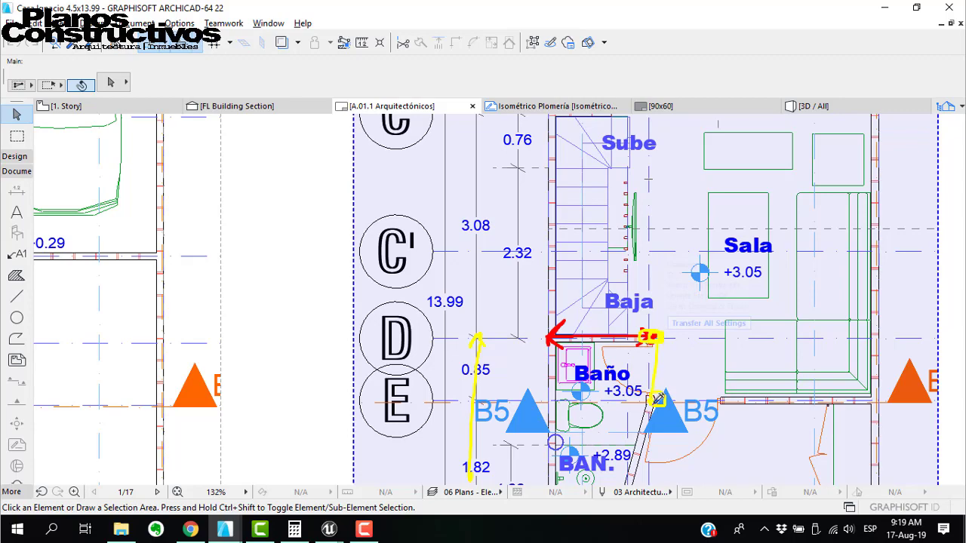
mouse_move(657, 397)
left_mouse_down()
mouse_move(654, 338)
mouse_move(561, 336)
left_mouse_up()
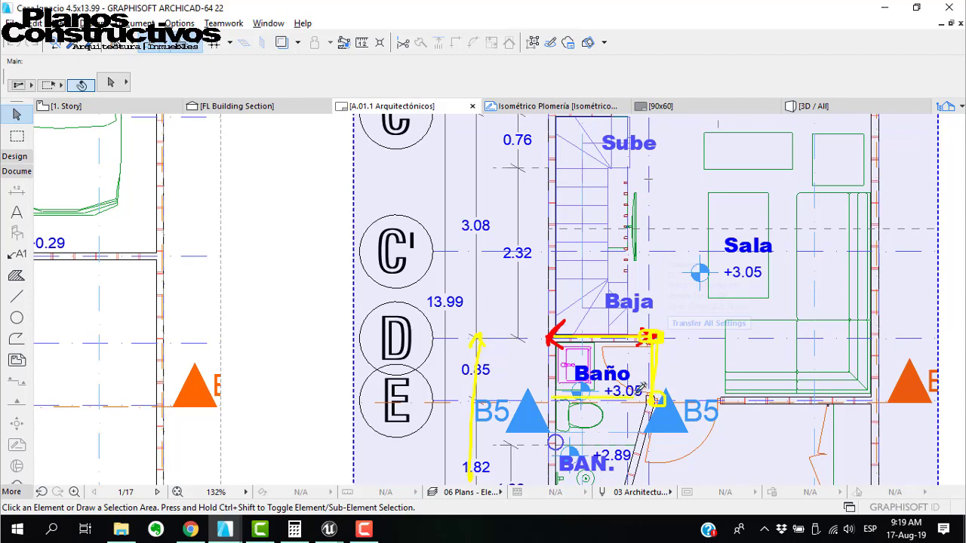
key("Escape")
Point out both ends of the slanted wall line from the upper floor bathroom at axis E down to axis H
scroll(653, 367, "down", 4)
middle_click_drag(653, 367, 577, 253)
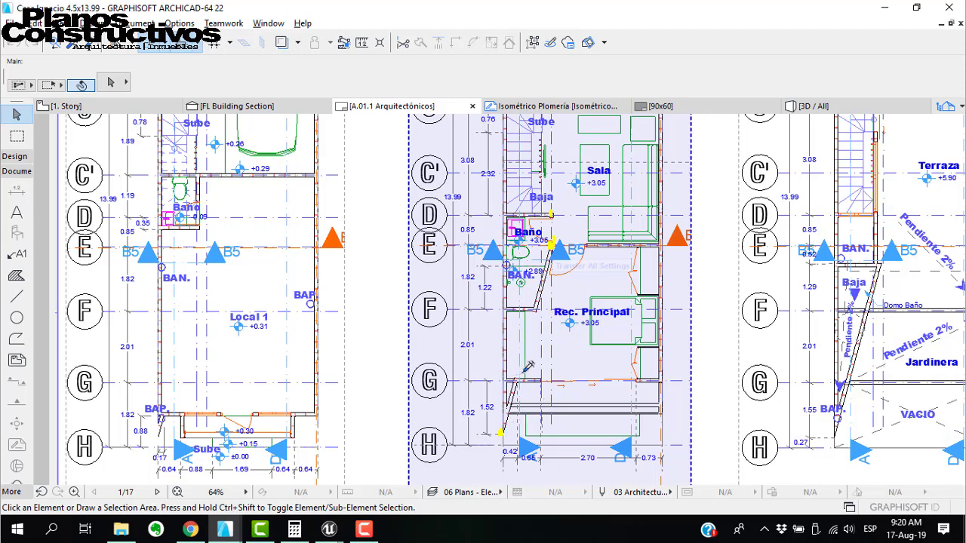
left_click(505, 428)
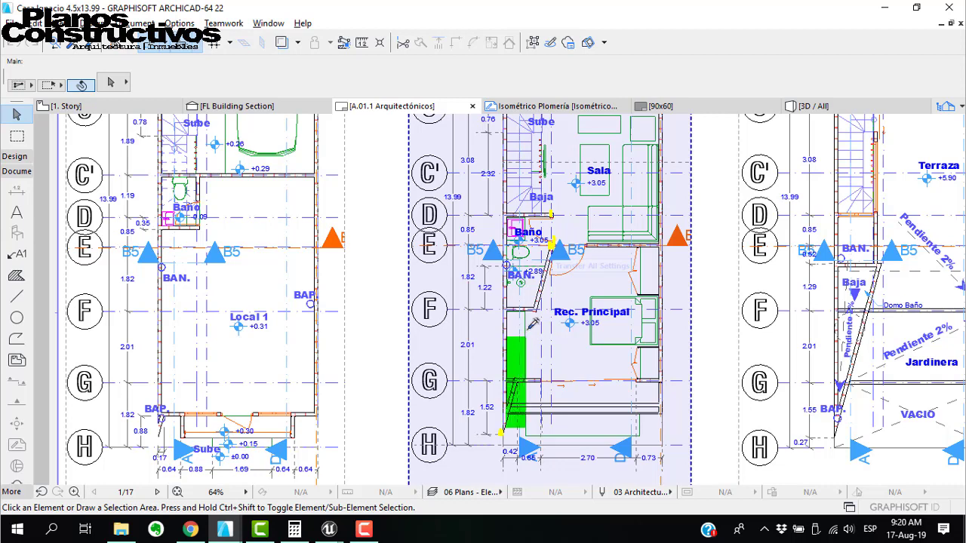
left_click(557, 292)
key("Escape")
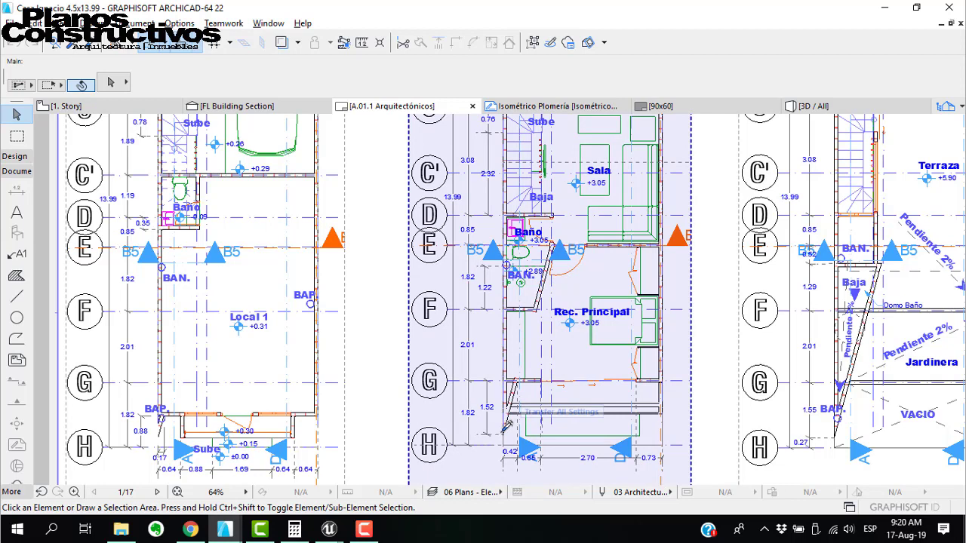
left_click_drag(504, 427, 560, 243)
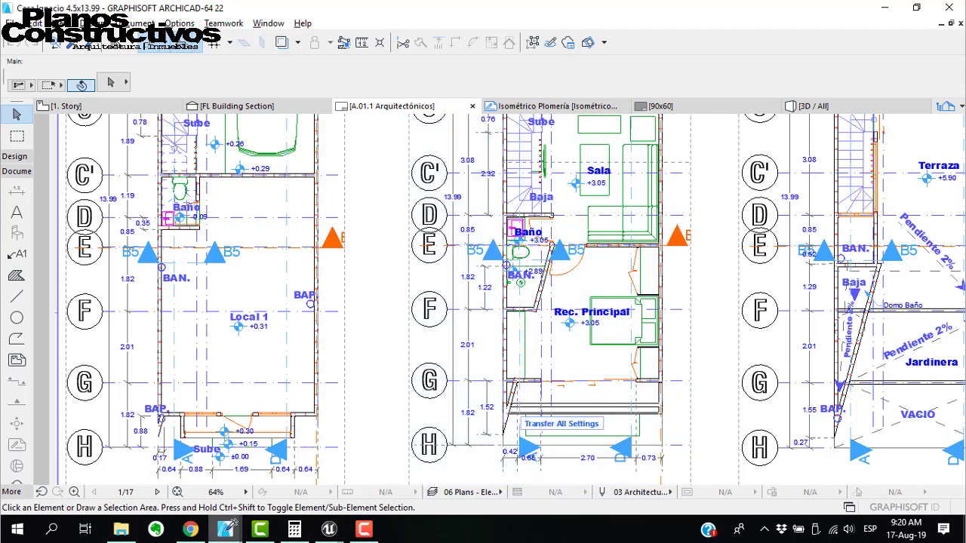
Switch to the Locales Tlaxcala Eloim project, mark the bathroom wall corners and trace the slanted wall beside the Recámara
mouse_move(232, 526)
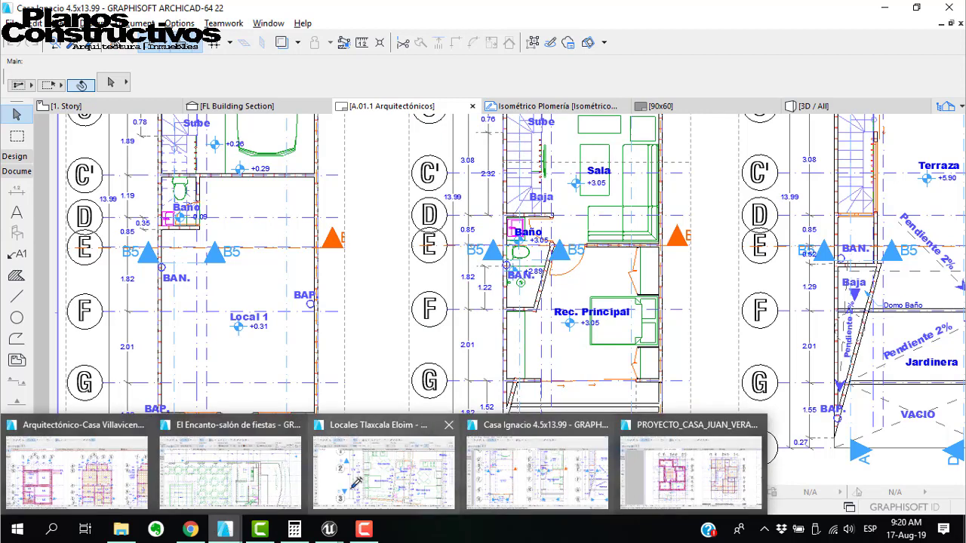
left_click(383, 460)
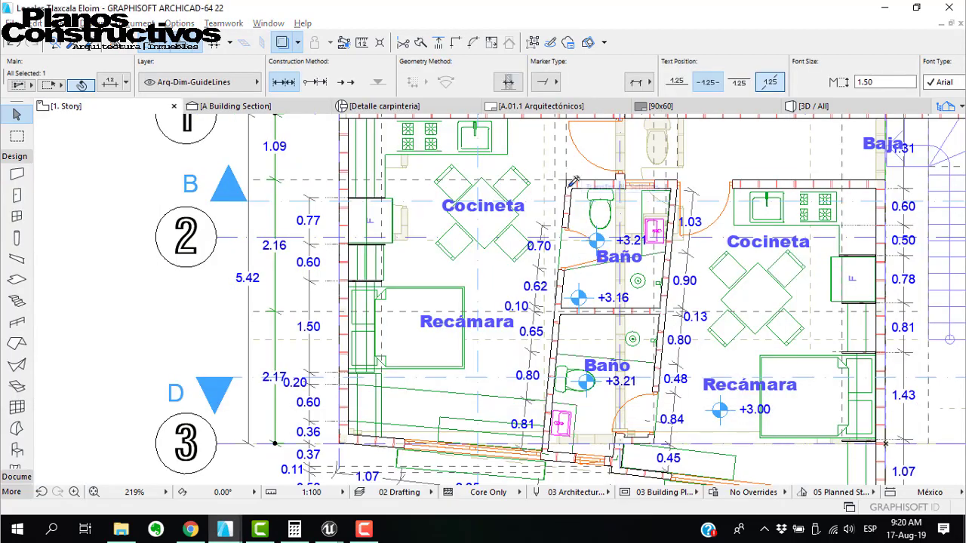
left_click_drag(562, 180, 569, 177, "alt")
left_click_drag(670, 175, 678, 178)
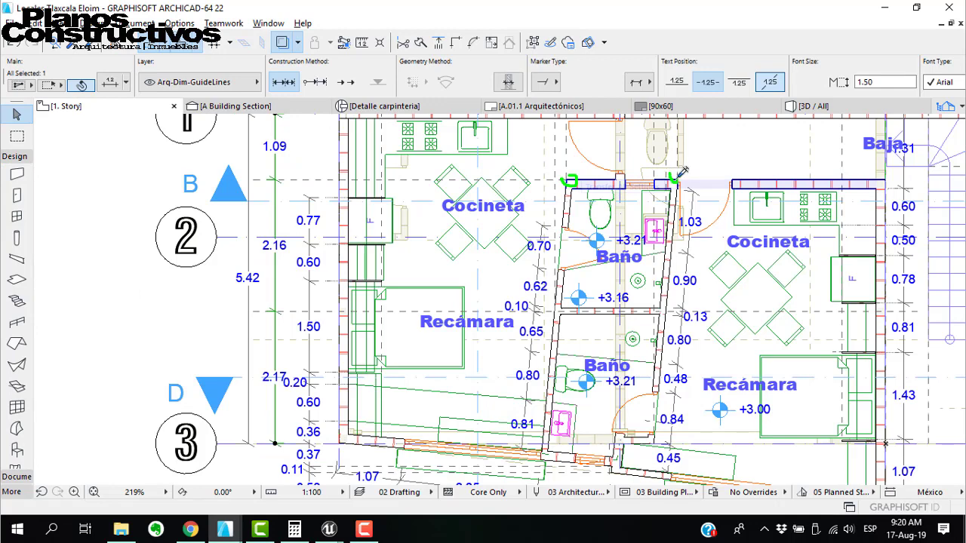
left_click_drag(546, 460, 548, 452)
left_click_drag(570, 181, 547, 438)
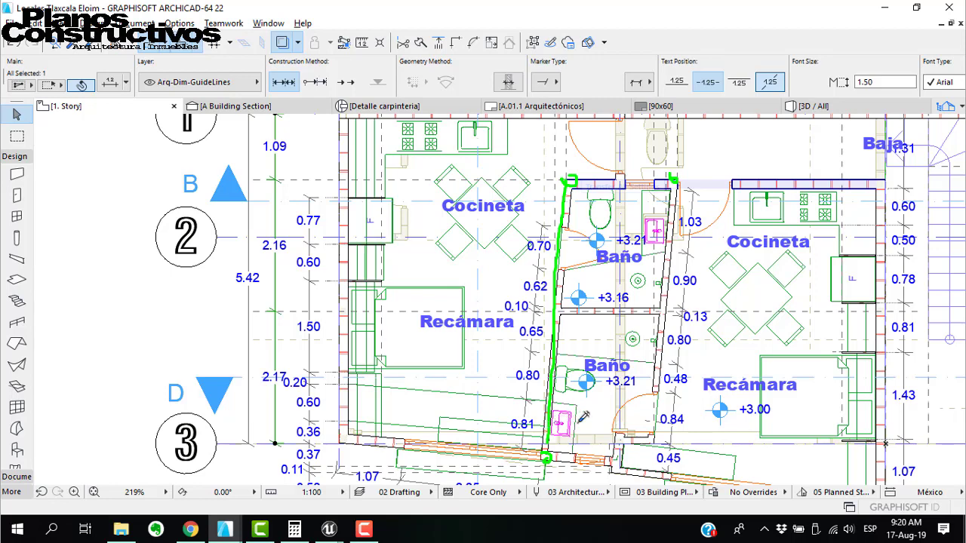
key("Escape")
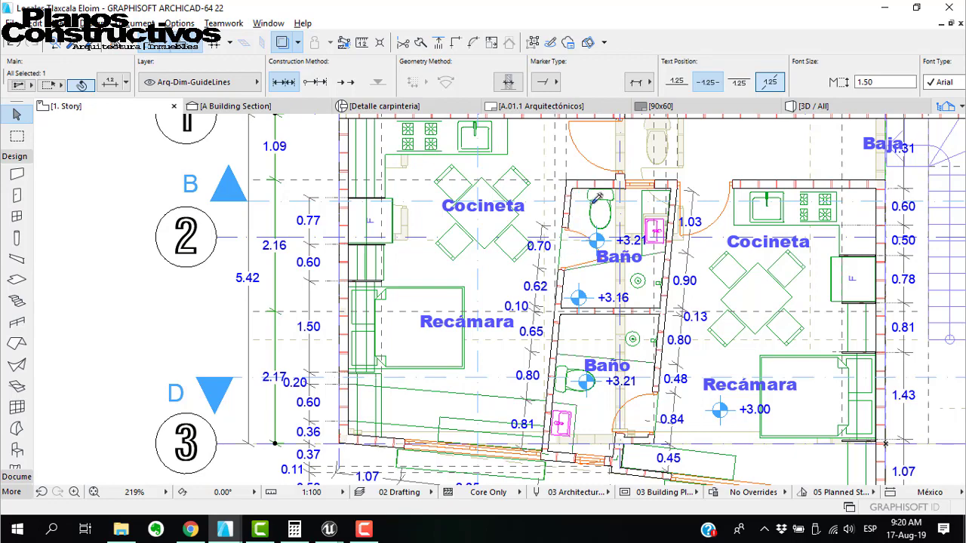
Examine the axis and partial dimensions above and beside the Cocineta along axis 1 of the Locales Tlaxcala plan
scroll(596, 197, "down", 3)
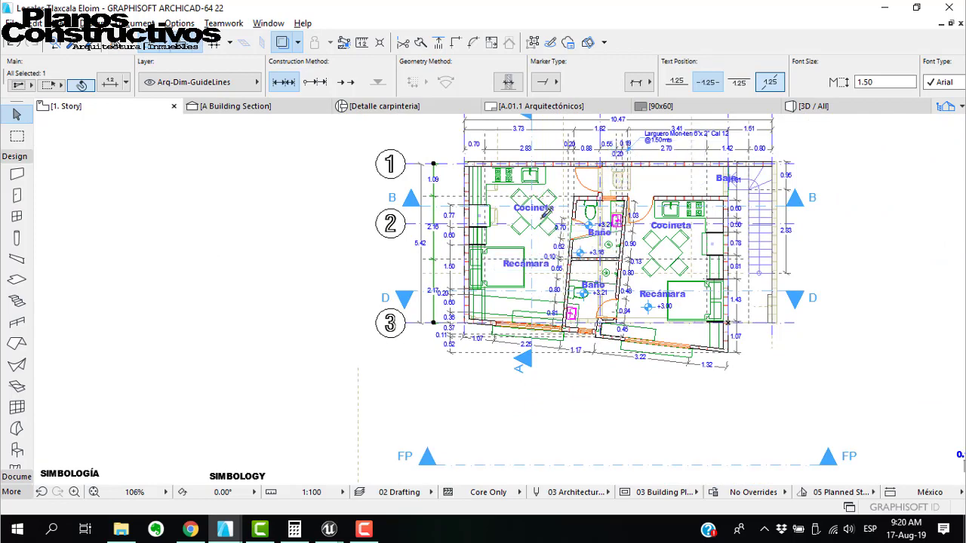
scroll(589, 214, "up", 3)
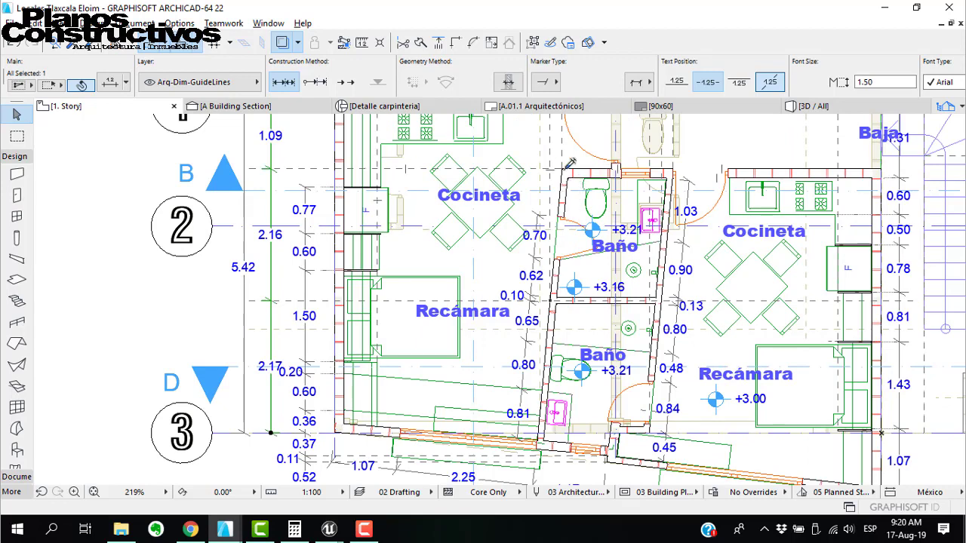
middle_click_drag(339, 200, 350, 307)
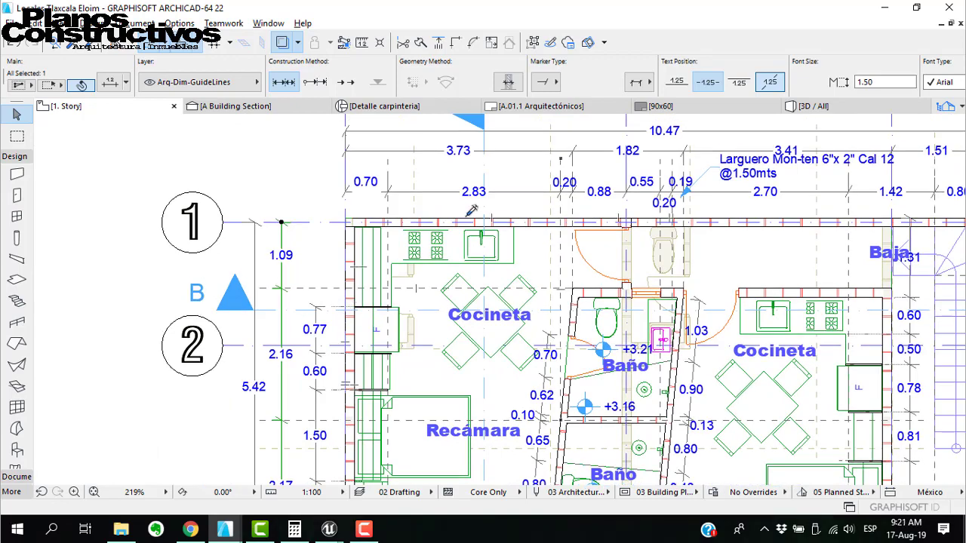
Mark the wall and window limits along the slanted façade below axis 3, including the small bathroom window, then clear the marks
scroll(467, 215, "down", 4)
key("Escape")
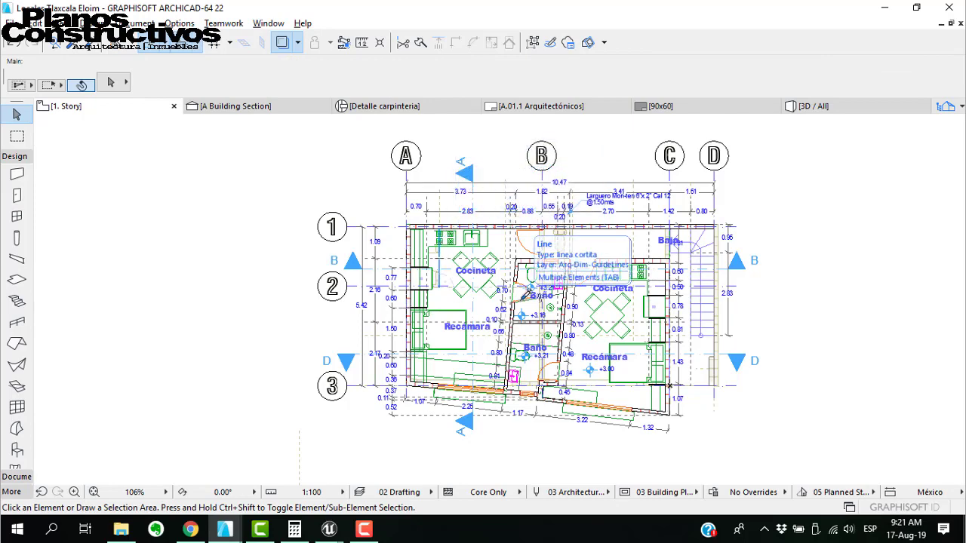
scroll(485, 338, "up", 2)
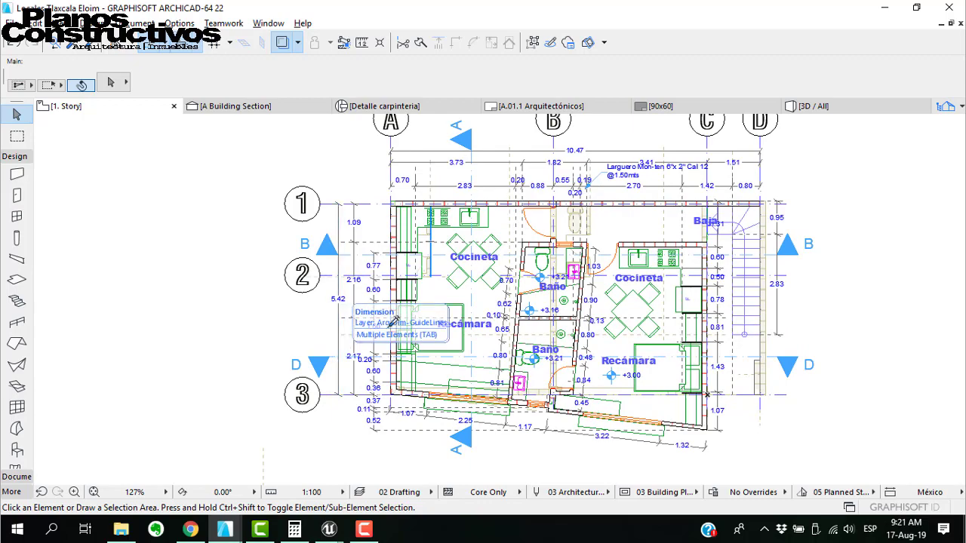
scroll(461, 423, "up", 8)
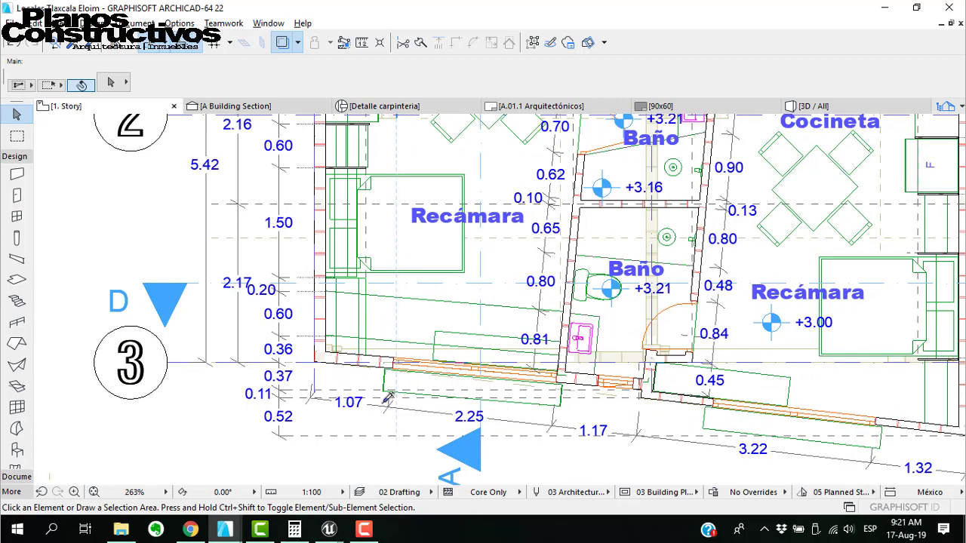
scroll(388, 398, "up", 6)
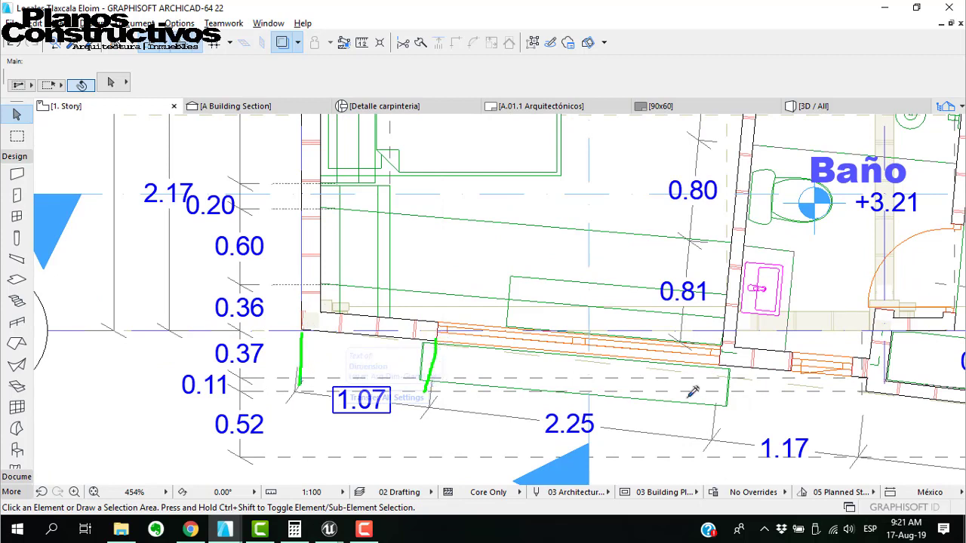
left_click_drag(721, 366, 713, 420)
left_click_drag(789, 375, 786, 397)
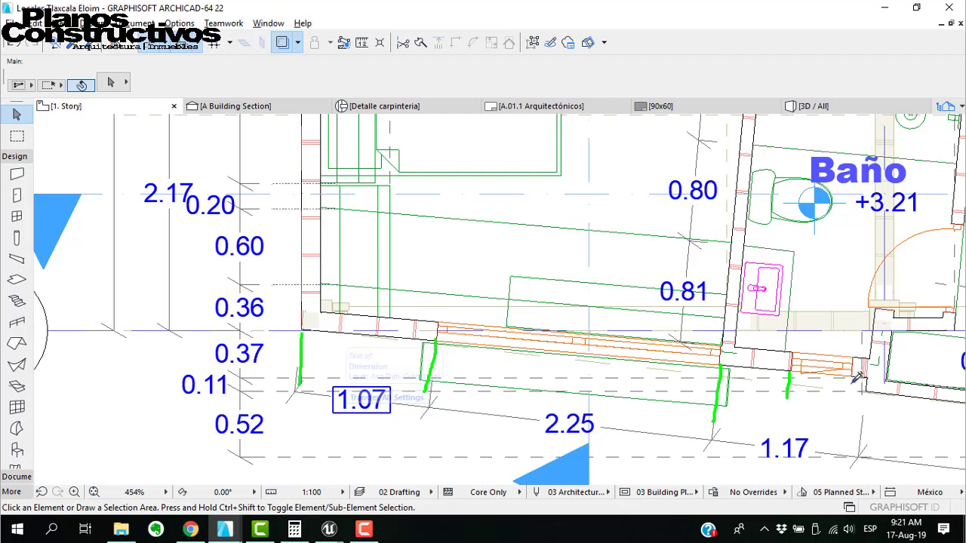
left_click_drag(853, 377, 851, 402)
mouse_move(780, 386)
left_mouse_down()
mouse_move(851, 392)
mouse_move(816, 388)
left_mouse_up()
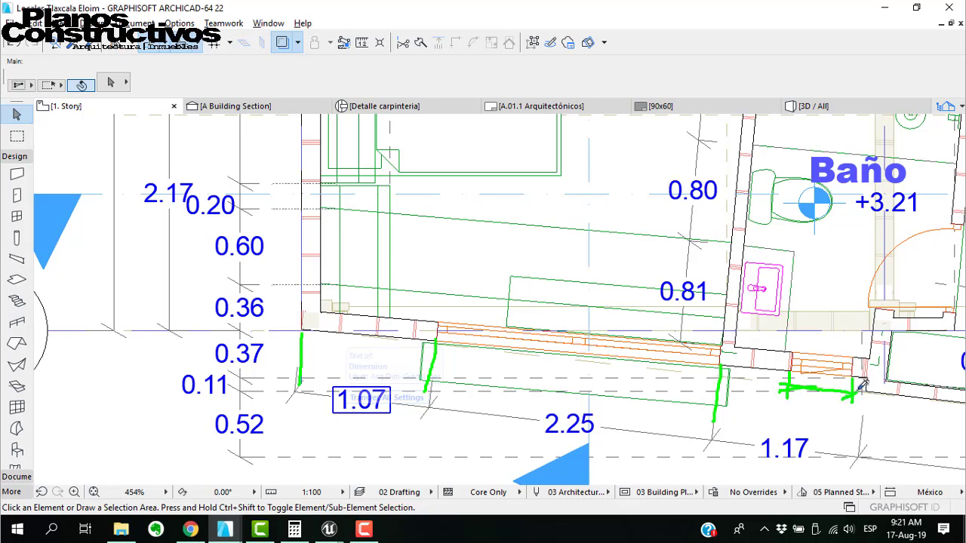
key("Escape")
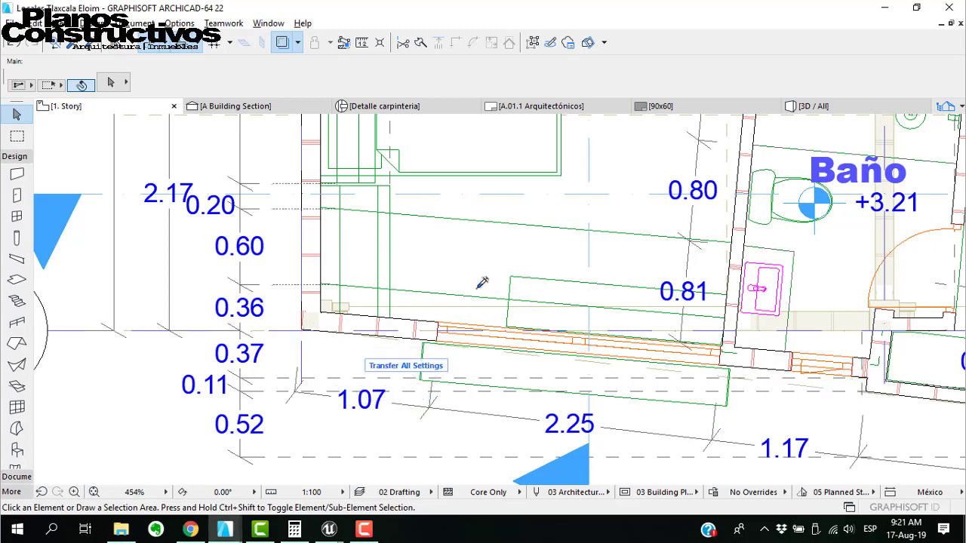
Open the A.01.1 Arquitectónicos layout and inspect the small bathroom window on the slanted façade of the Arquitectónico Planta alta drawing
scroll(311, 210, "down", 5)
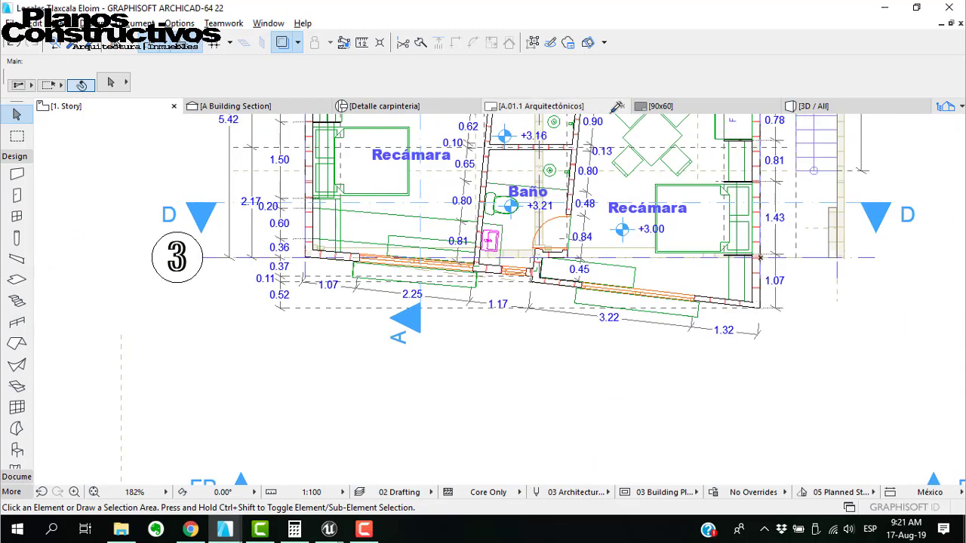
left_click(540, 106)
scroll(465, 397, "down", 5)
scroll(465, 398, "down", 3)
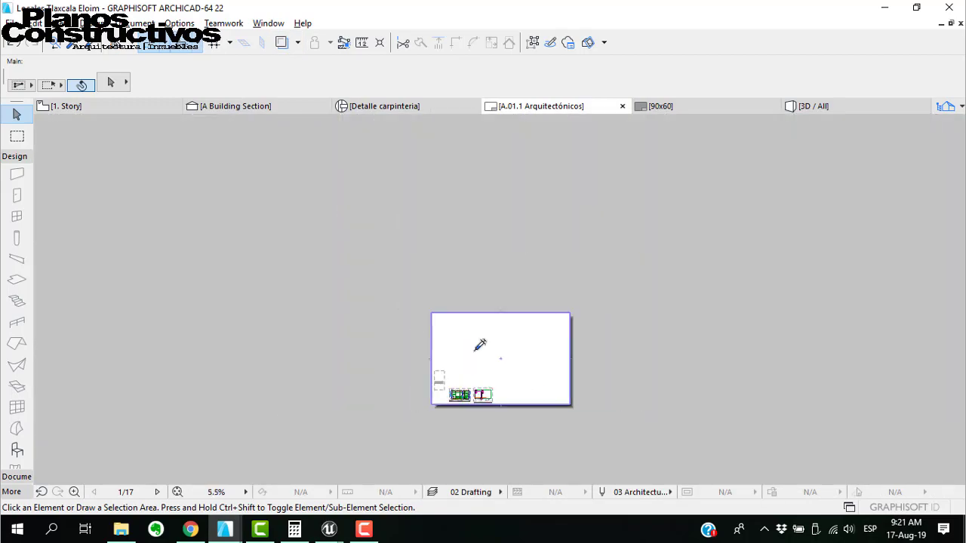
scroll(478, 345, "up", 5)
scroll(450, 270, "up", 5)
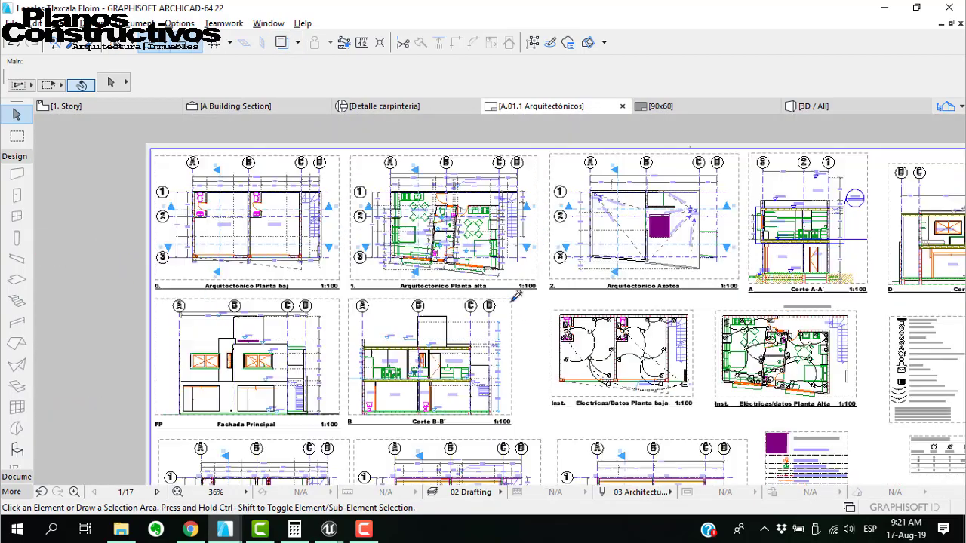
scroll(274, 167, "up", 3)
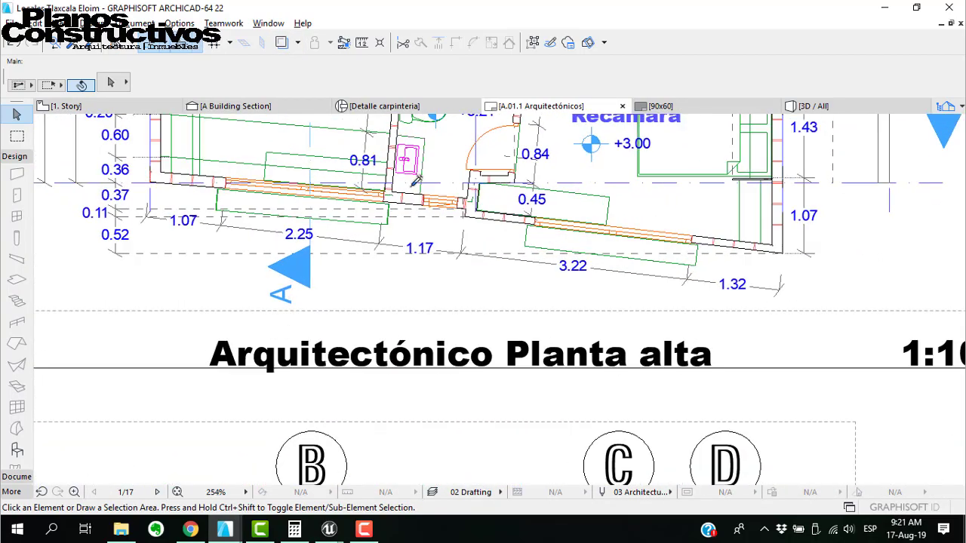
scroll(451, 205, "up", 3)
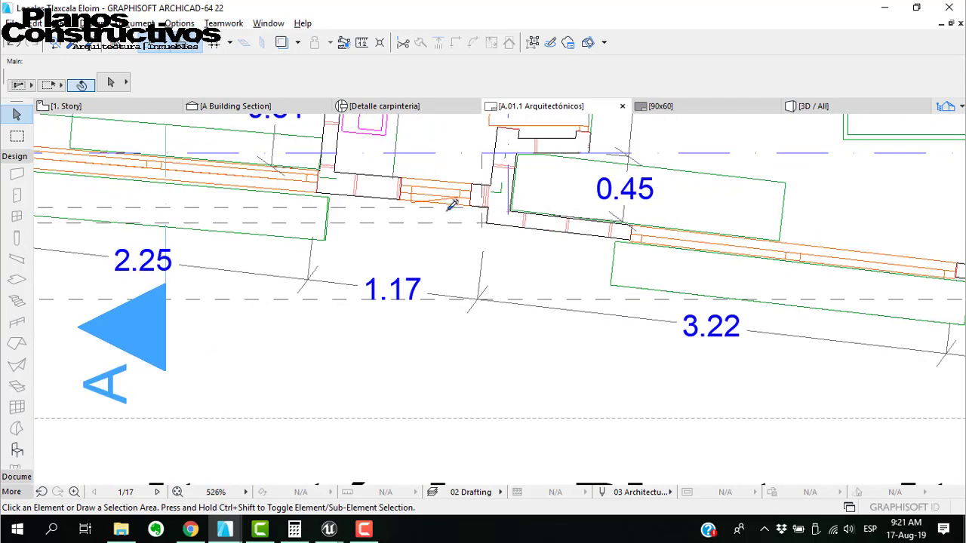
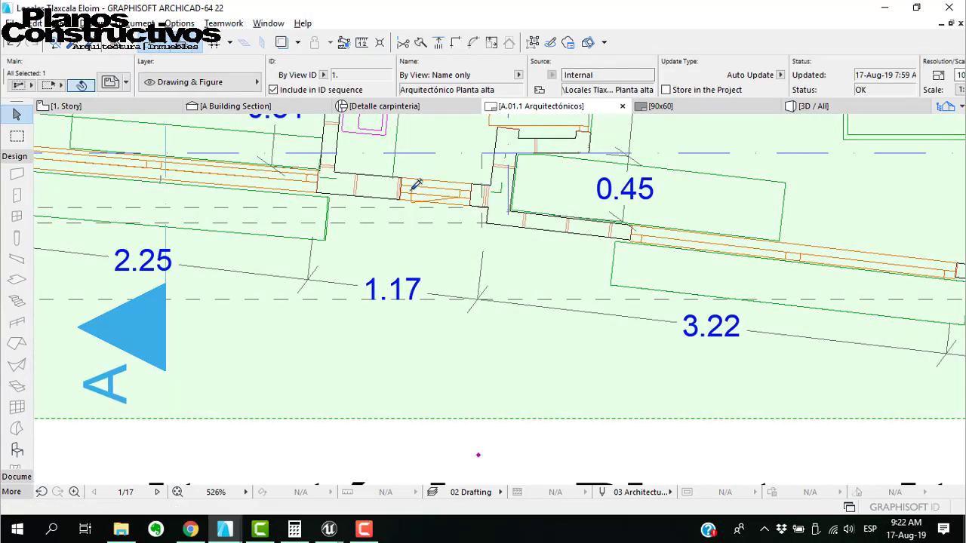
Open the source view of the Arquitectónico Planta alta drawing and apply the 07 Plans - Structural layer combination
right_click(417, 169)
left_click(432, 194)
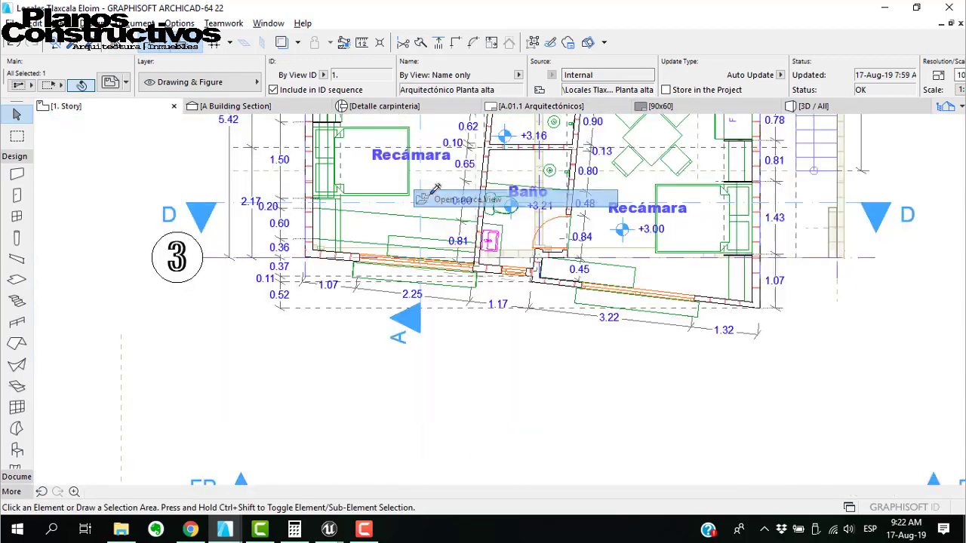
scroll(564, 263, "up", 10)
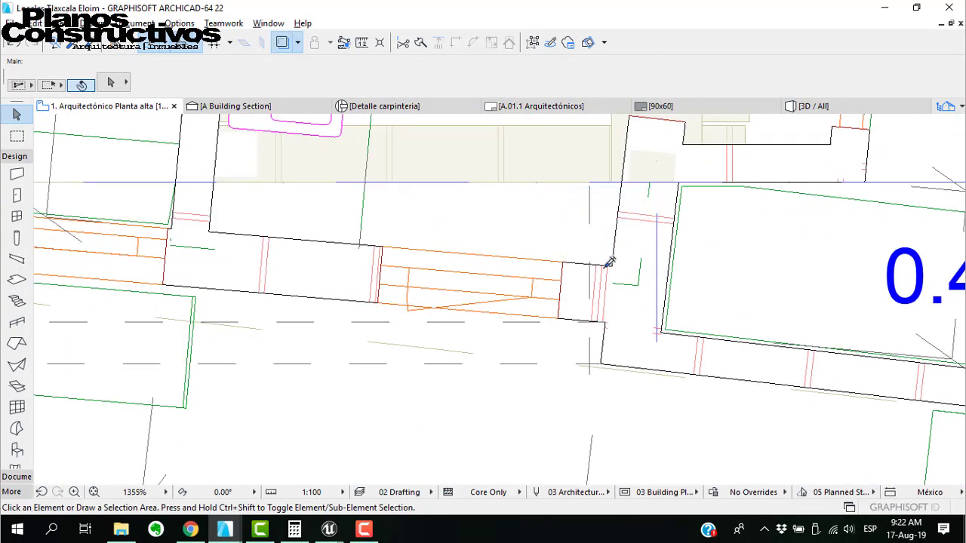
left_click(488, 488)
left_click(398, 490)
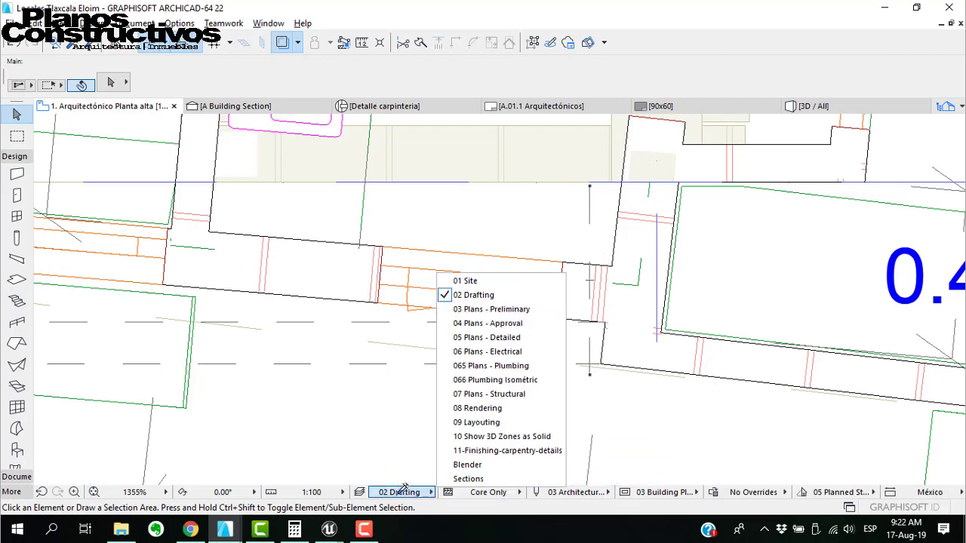
left_click(512, 393)
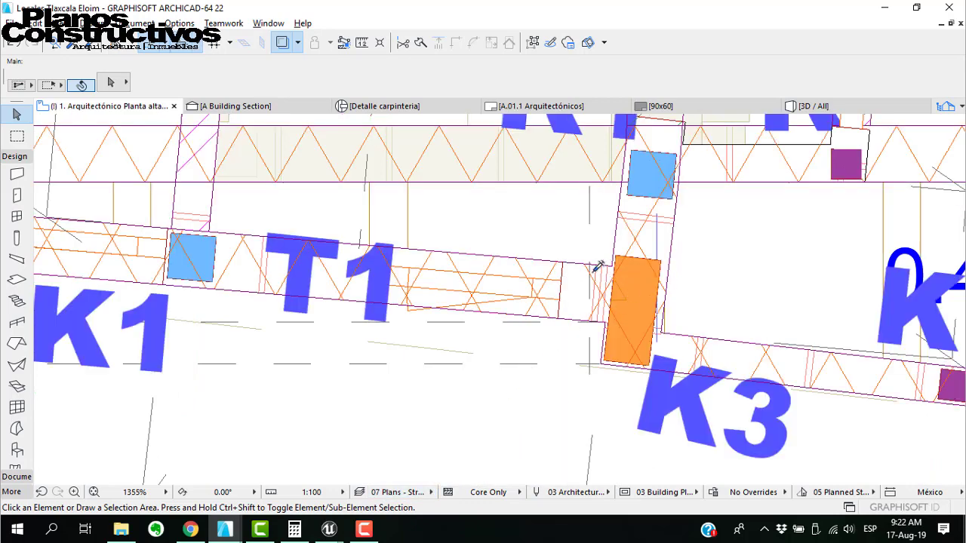
Examine the column and beam labels along the slanted façade and compare them with the Simbología Estructural legend
scroll(540, 260, "down", 5)
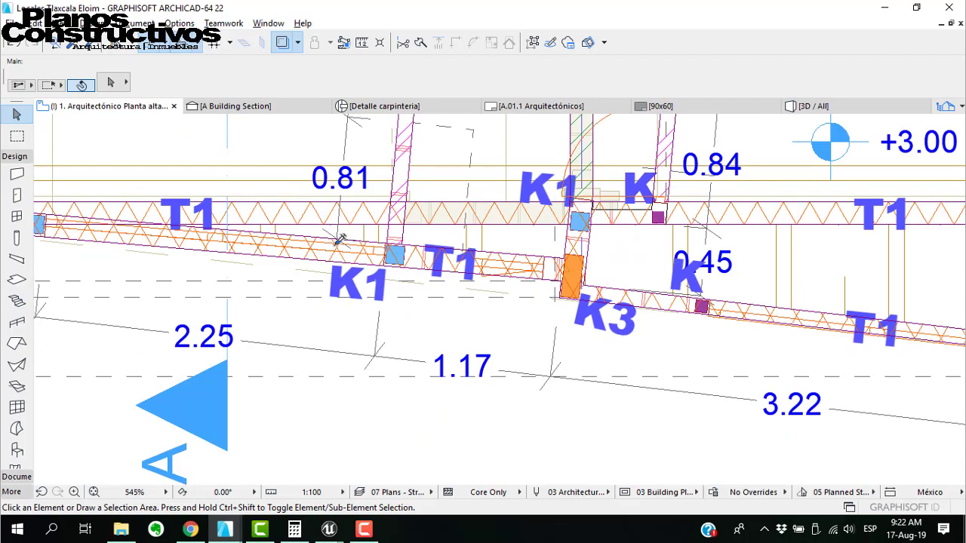
scroll(341, 239, "down", 10)
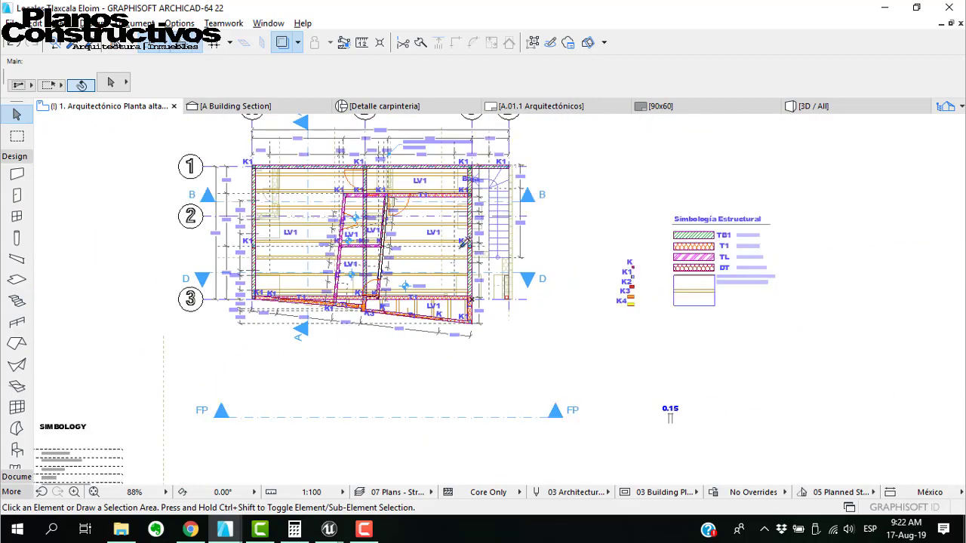
scroll(630, 280, "up", 4)
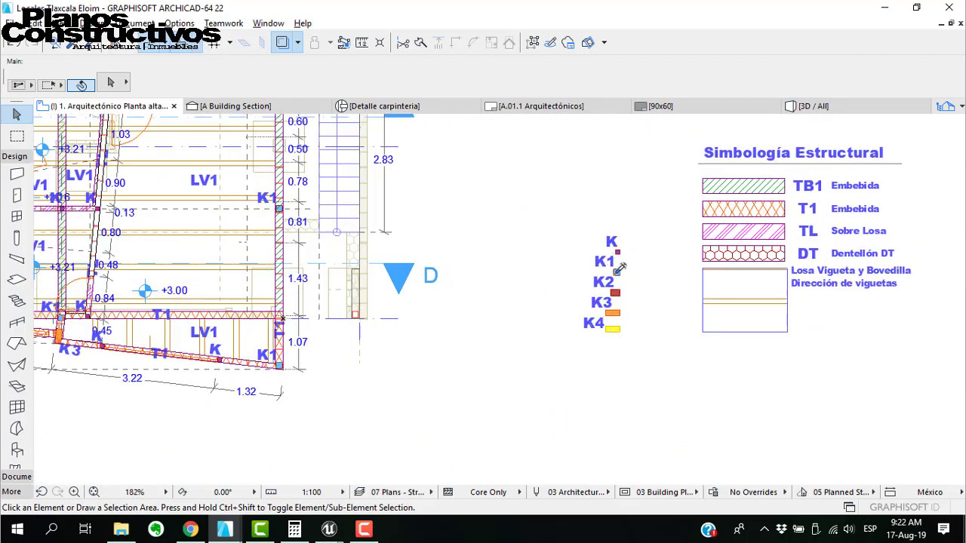
Return to the A.01.1 Arquitectónicos layout and locate the column and beam section details beneath the footing table
left_click(555, 106)
left_click(322, 351)
scroll(390, 315, "down", 6)
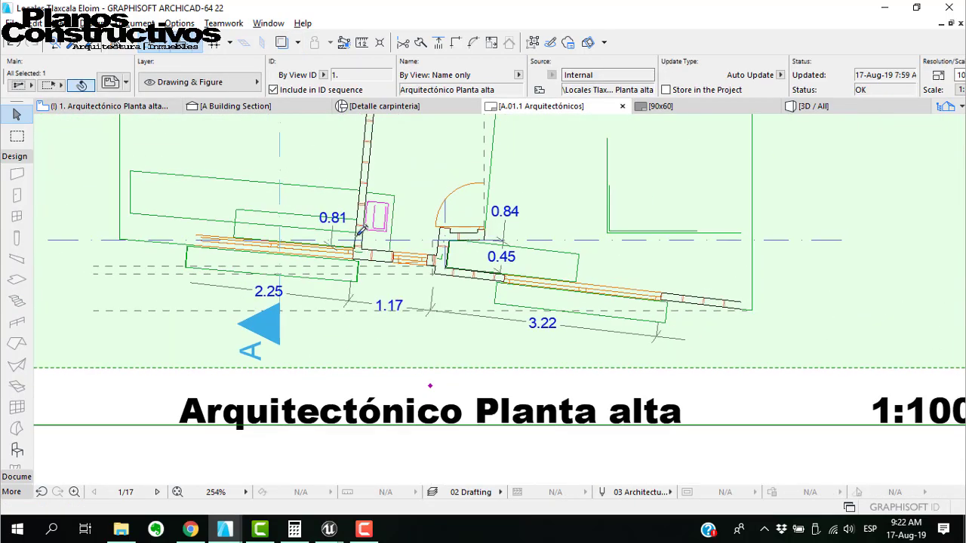
scroll(421, 240, "down", 3)
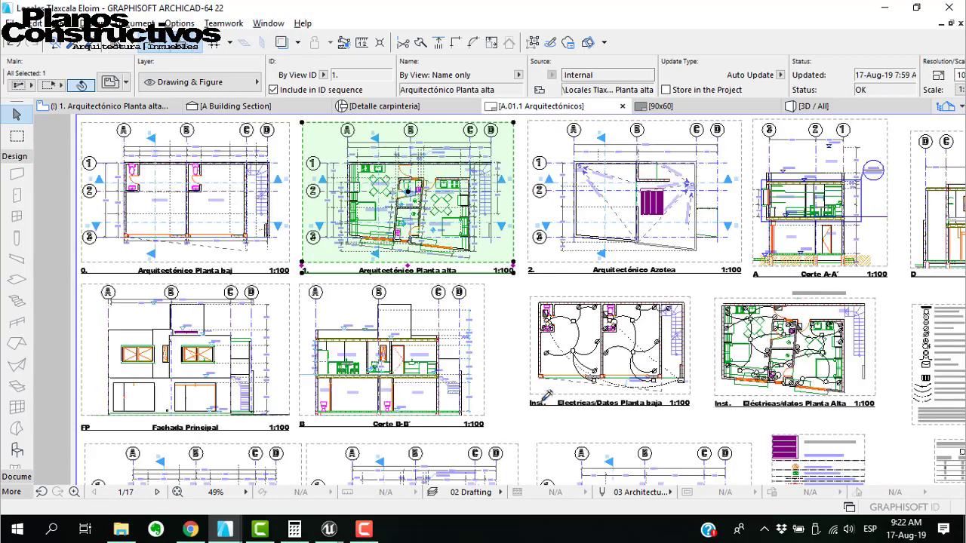
middle_click_drag(540, 402, 510, 223)
middle_click_drag(525, 412, 560, 215)
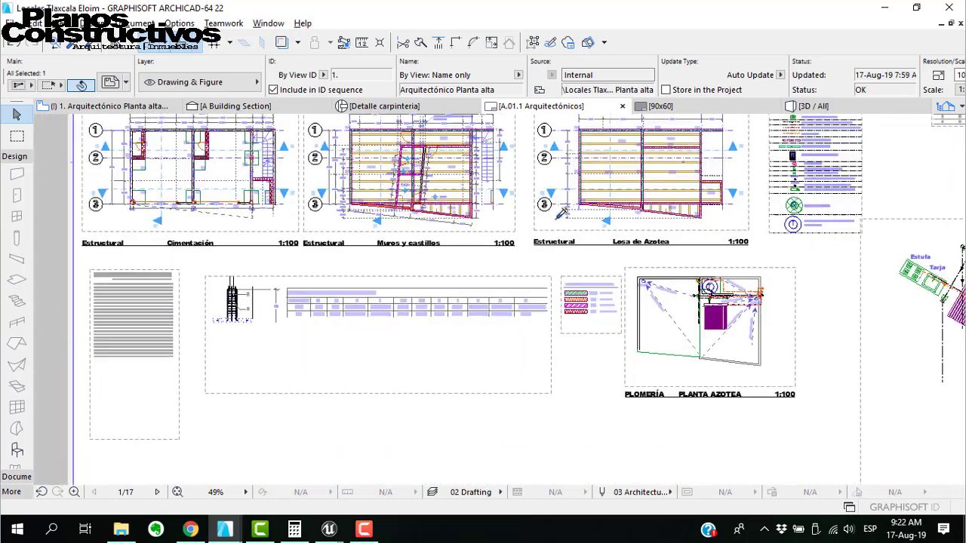
scroll(577, 269, "up", 4)
scroll(596, 310, "up", 2)
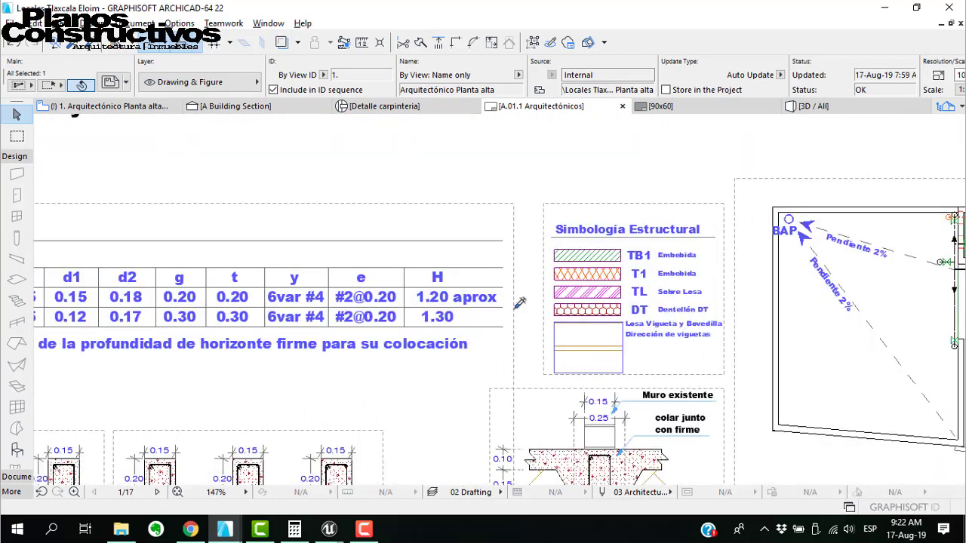
middle_click_drag(298, 368, 571, 209)
scroll(604, 203, "left", 4)
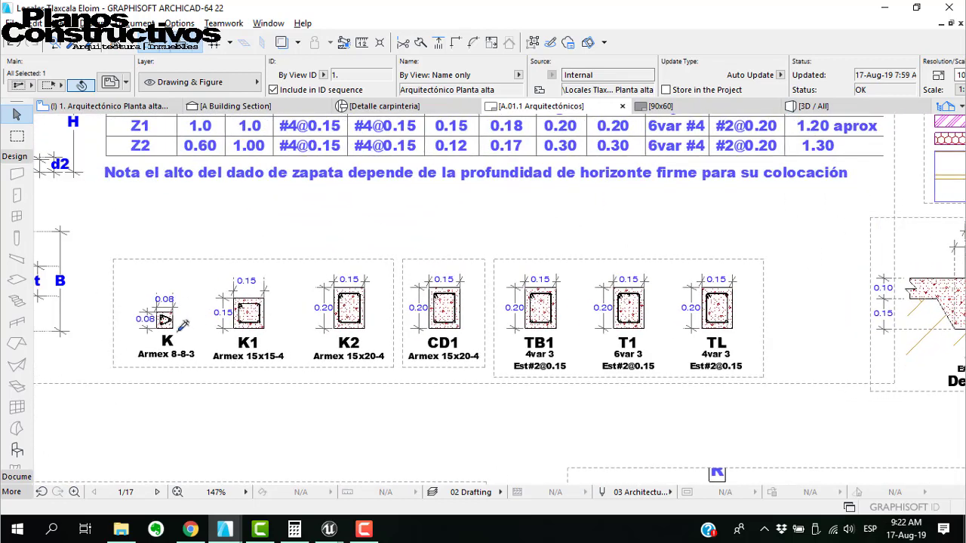
Examine the section dimensions and Armex reinforcement labels of the K, K1, K2 and CD1 details
scroll(174, 332, "up", 4)
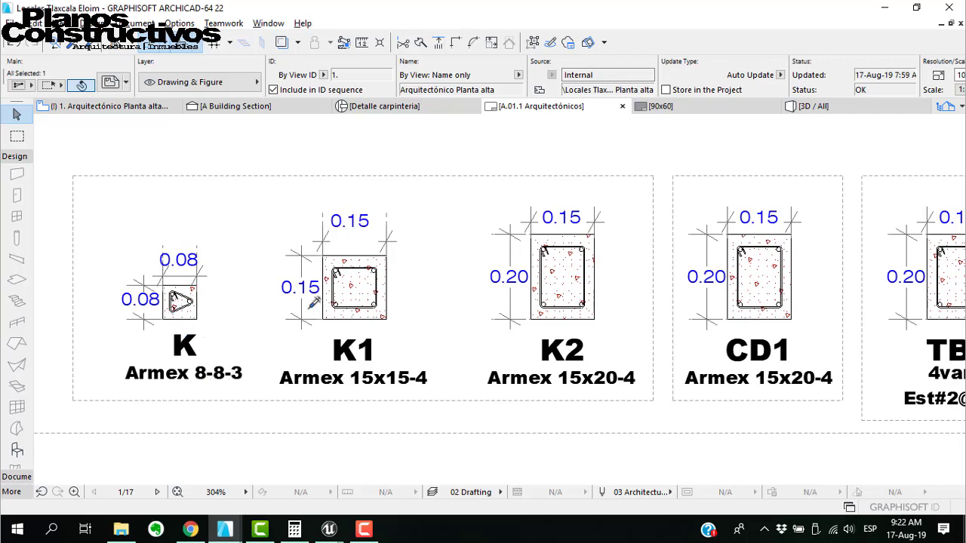
scroll(359, 344, "up", 2)
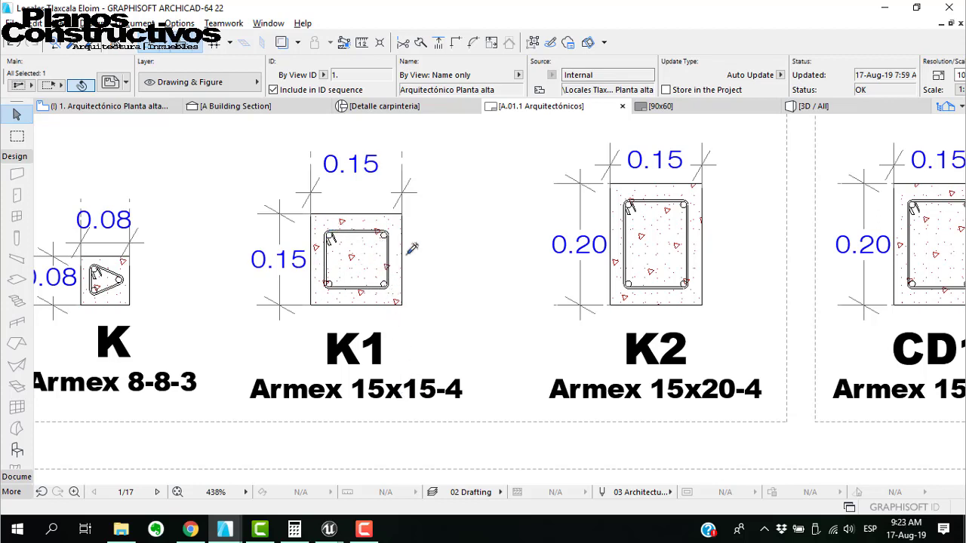
scroll(334, 269, "down", 3)
scroll(317, 217, "up", 5)
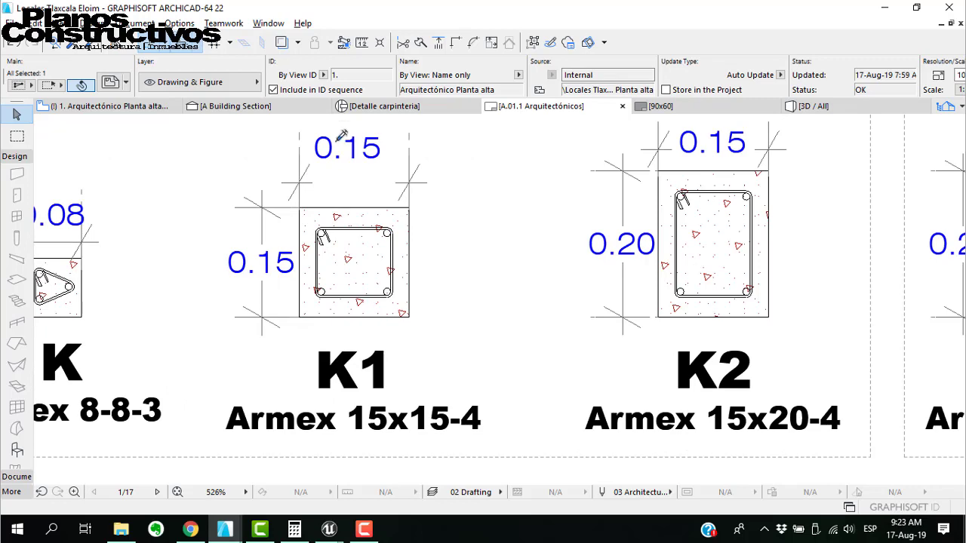
middle_click_drag(384, 202, 399, 280)
scroll(271, 243, "down", 3)
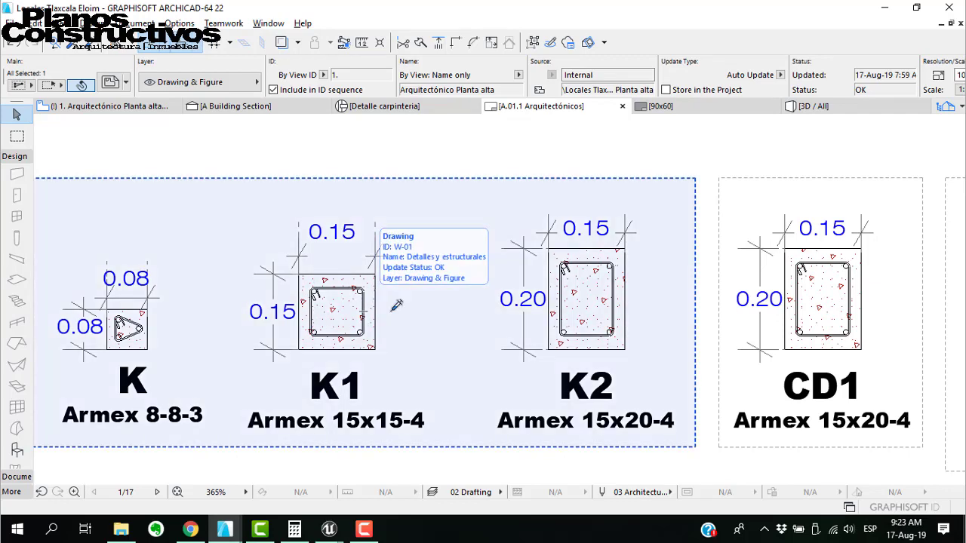
scroll(396, 304, "down", 1)
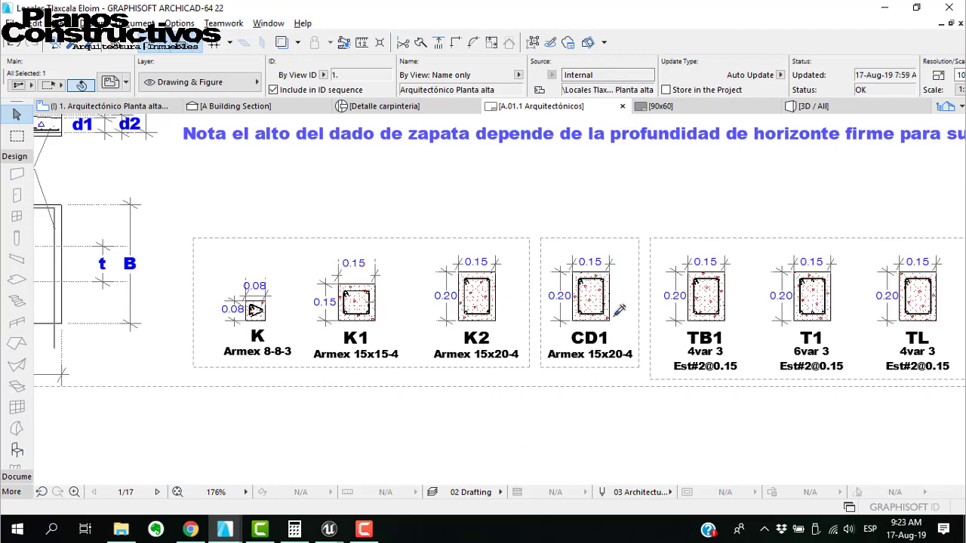
scroll(441, 335, "up", 2)
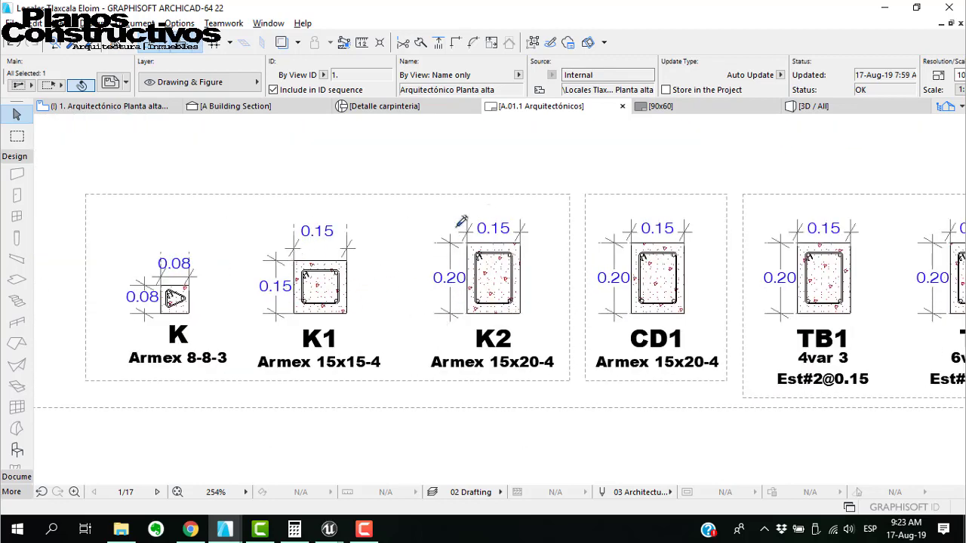
scroll(411, 298, "down", 3)
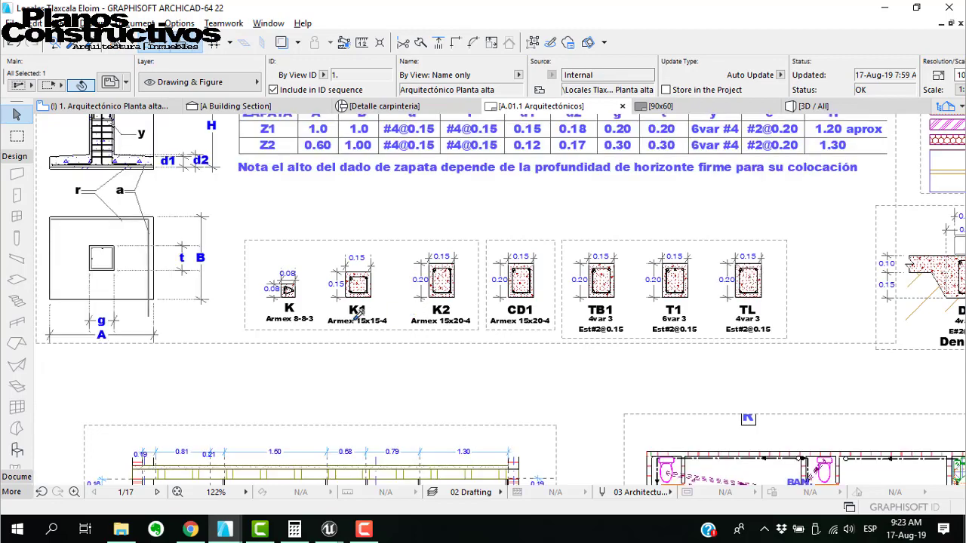
Examine the footing detail beside the Tabla de zapatas de cimentación and how its lettered dimensions relate to the table
scroll(350, 151, "up", 2)
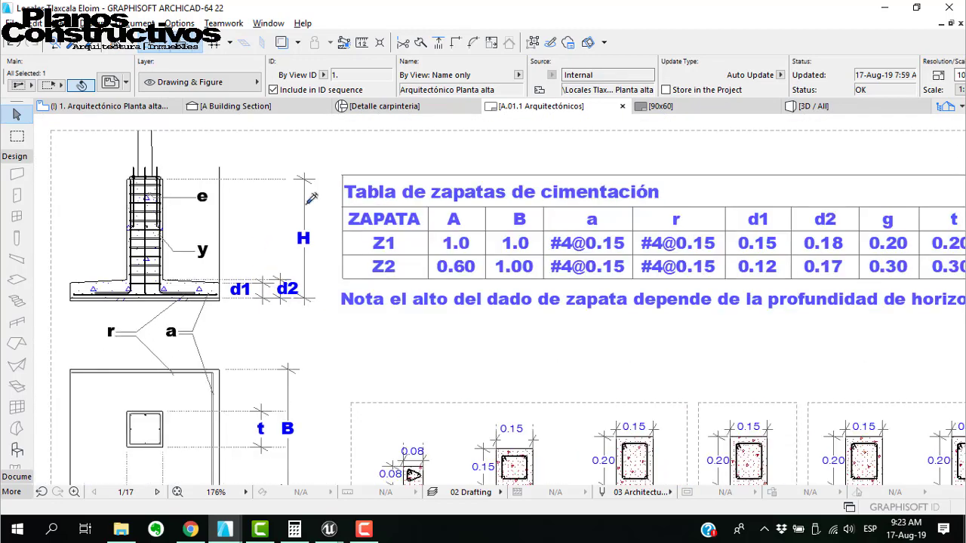
scroll(307, 199, "down", 2)
scroll(336, 216, "down", 3)
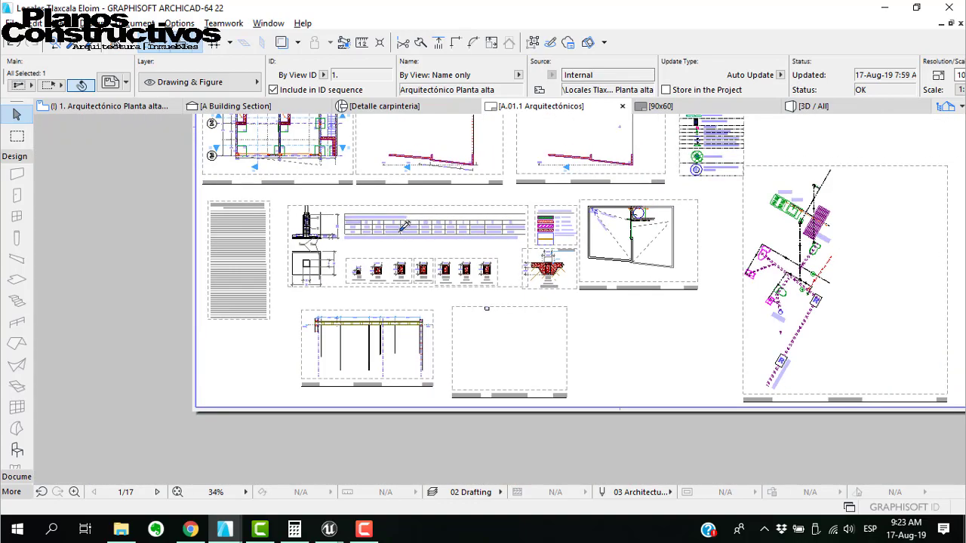
scroll(341, 234, "up", 5)
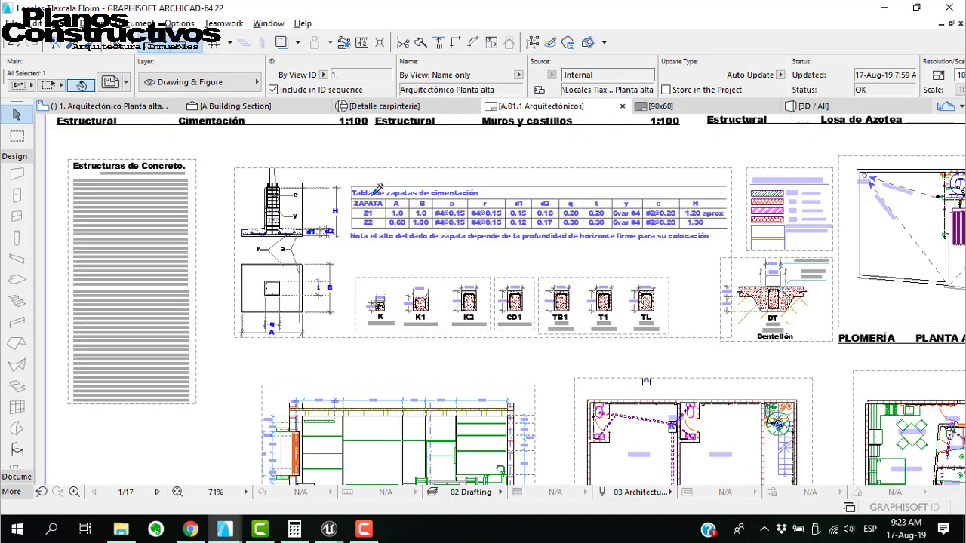
Compare the lettered footing detail and the Tabla de zapatas de cimentación with the Z1 and Z2 footings labelled in the Cimentación plan
middle_click_drag(249, 282, 400, 240)
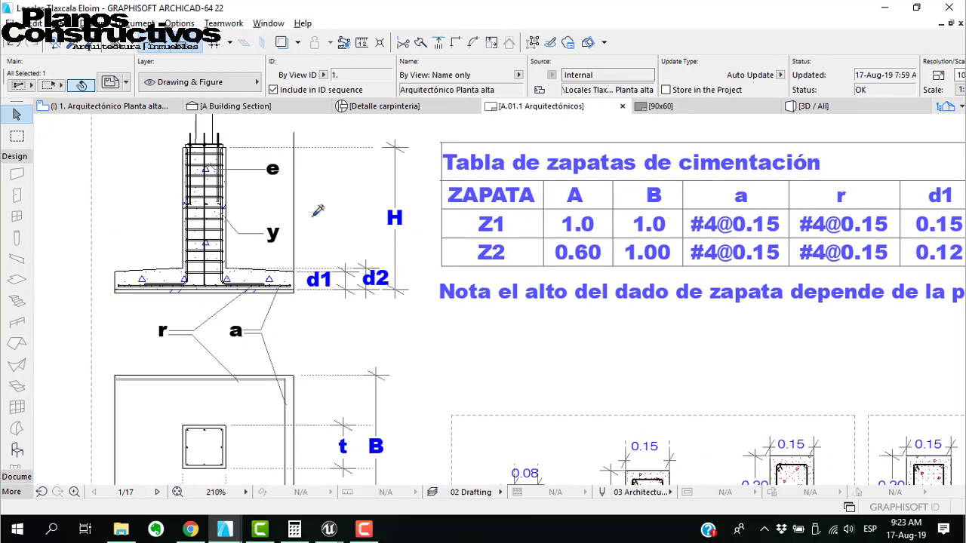
scroll(316, 213, "down", 2)
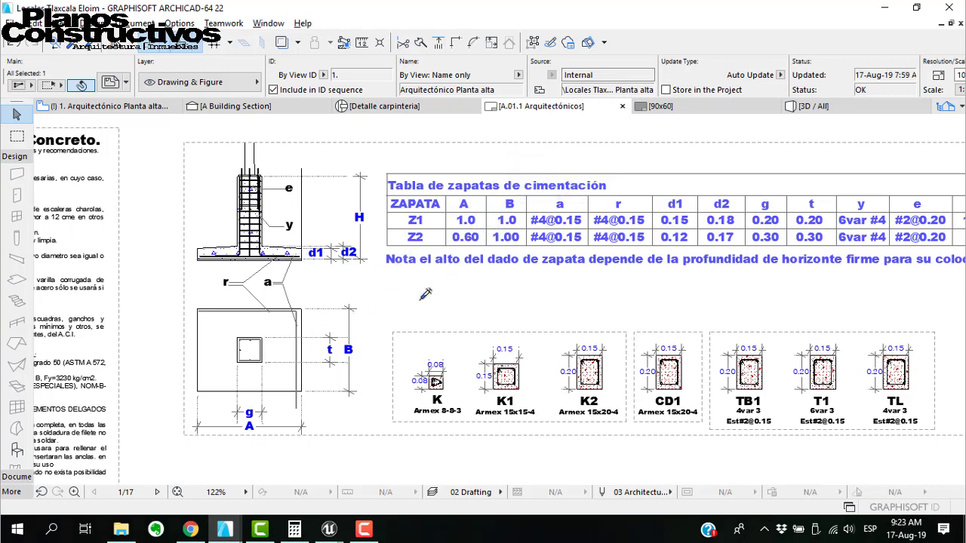
scroll(398, 334, "down", 4)
scroll(381, 204, "up", 5)
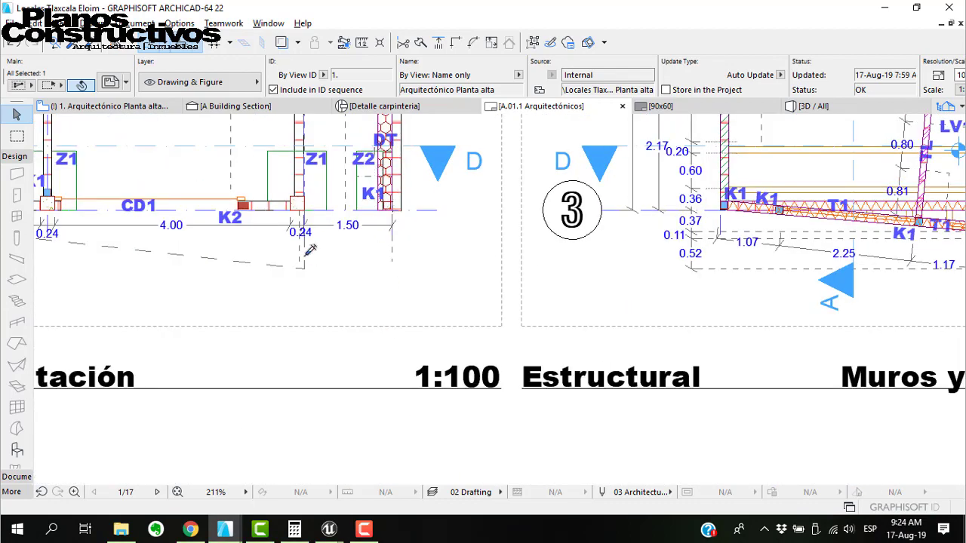
Switch to the LOFT_TLAXCALA project in Unreal Editor and fly the view out of the interior to inspect the street façade
mouse_move(328, 528)
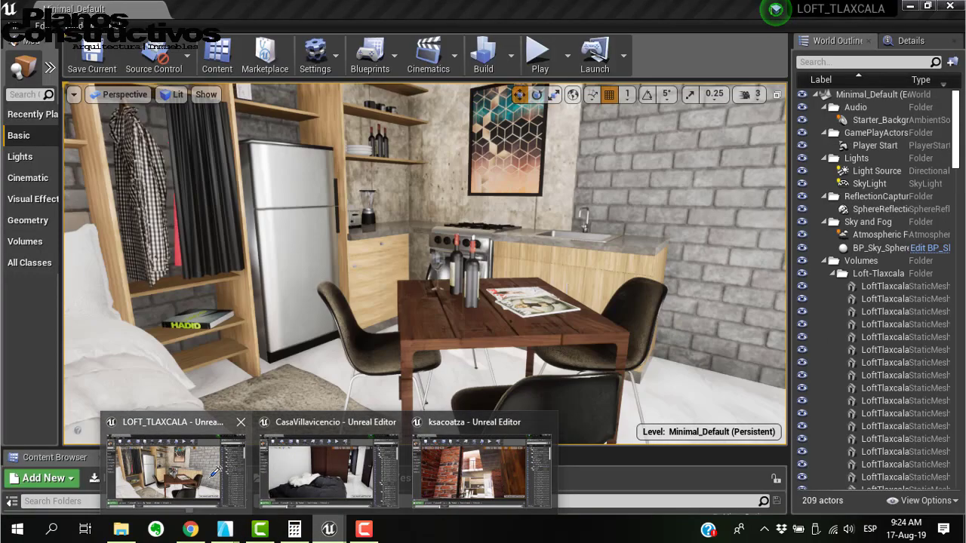
left_click(175, 464)
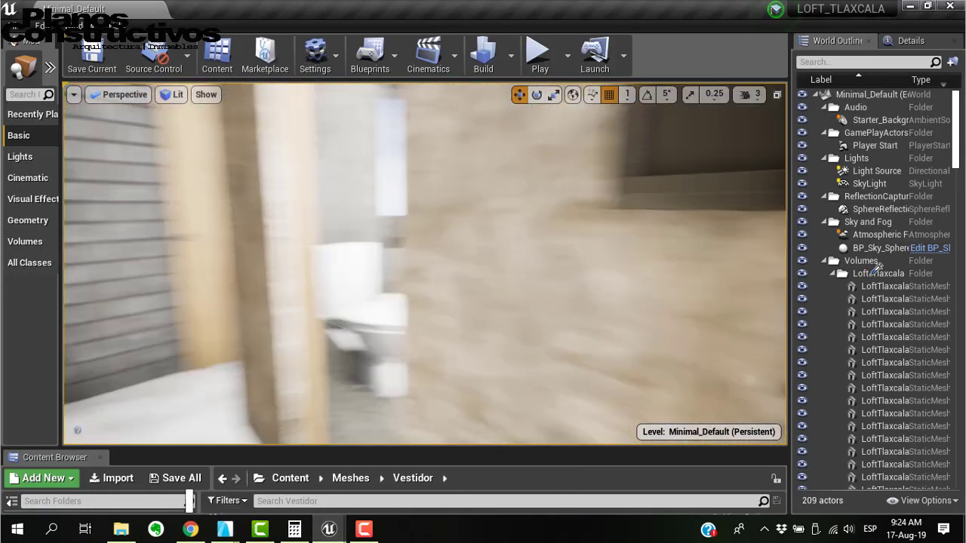
right_click_drag(873, 273, 942, 266)
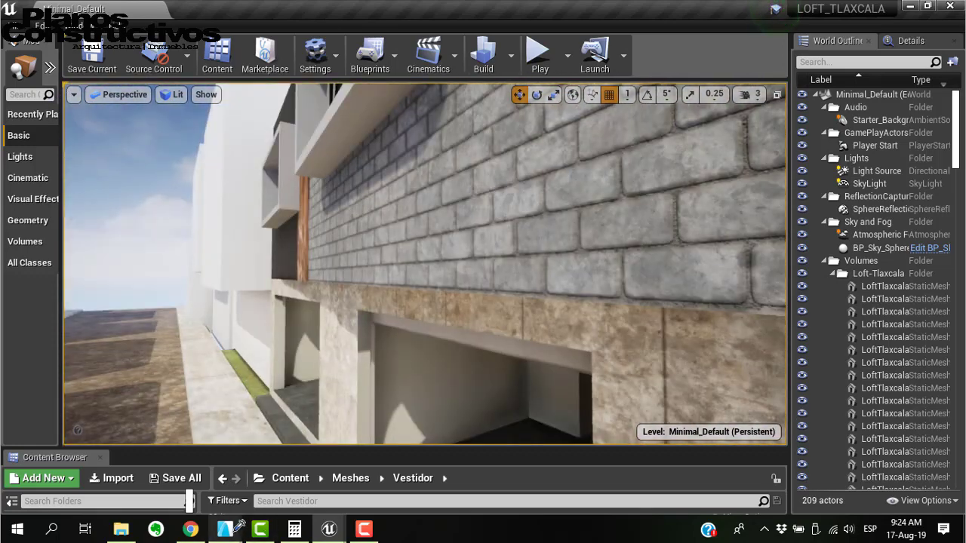
Return to the Locales Tlaxcala Eloim layout in Archicad and relate the footings along axis 3 to the footing detail and table
mouse_move(240, 526)
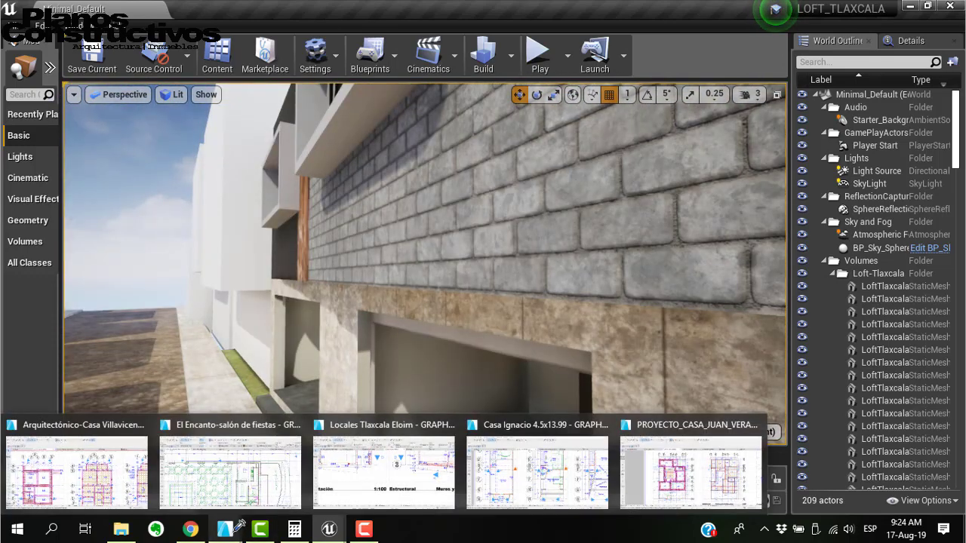
left_click(415, 479)
scroll(473, 279, "down", 4)
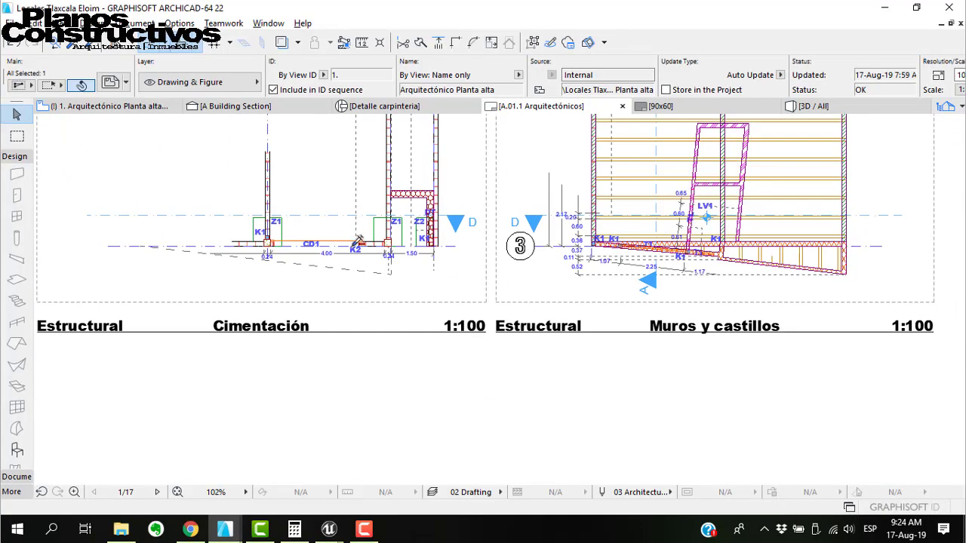
scroll(252, 231, "up", 4)
scroll(336, 143, "down", 4)
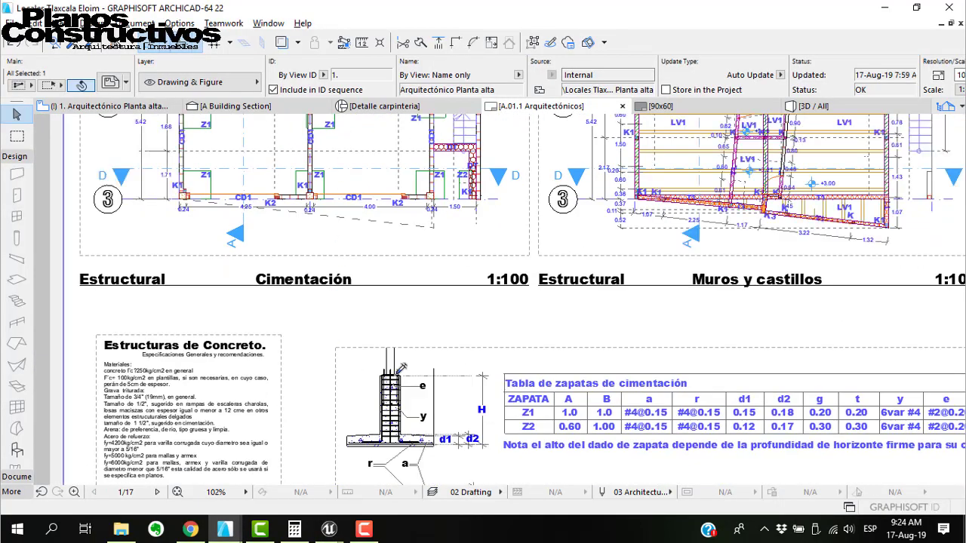
scroll(617, 421, "up", 3)
scroll(655, 348, "down", 2)
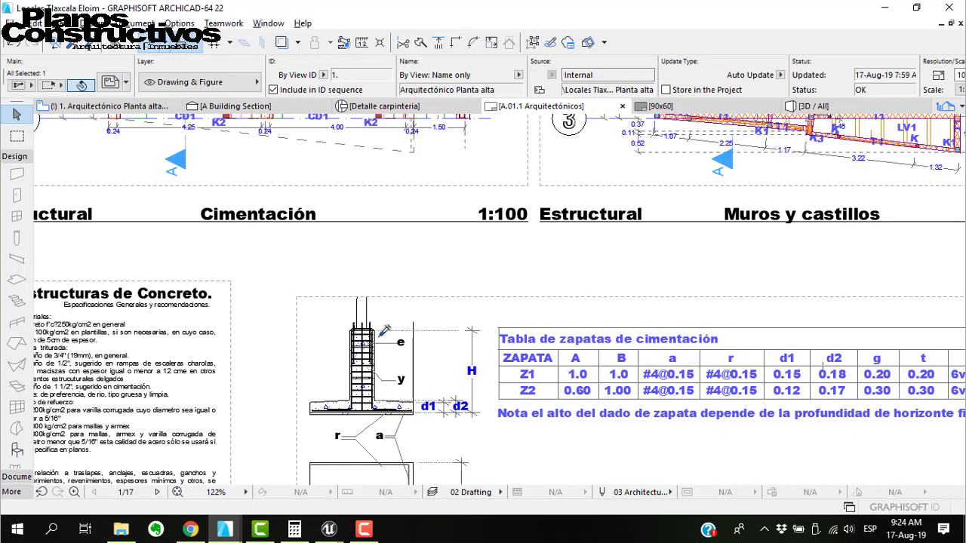
scroll(384, 330, "down", 3)
scroll(371, 337, "up", 3)
scroll(448, 293, "down", 2)
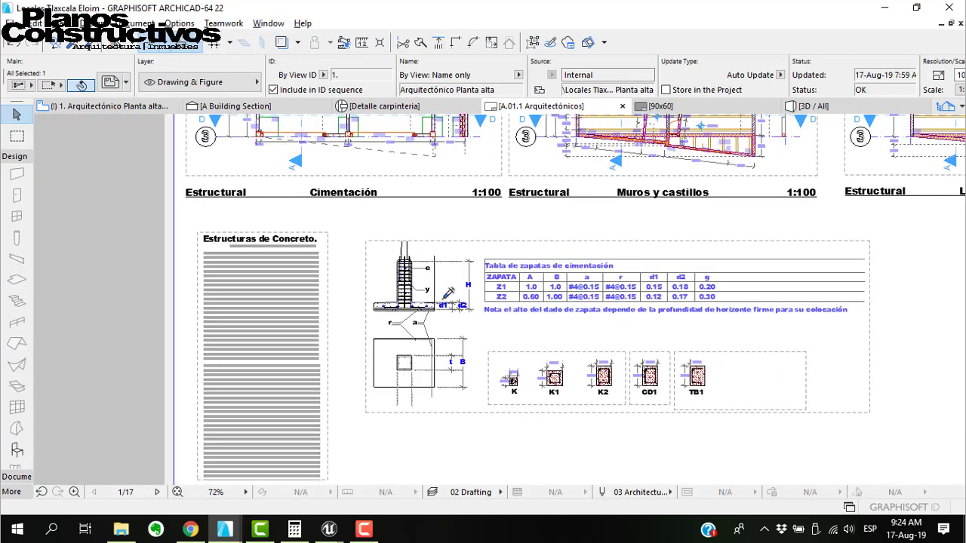
Examine where the r and a leaders point to the reinforcing bars in the footing's section and plan views
scroll(448, 293, "up", 5)
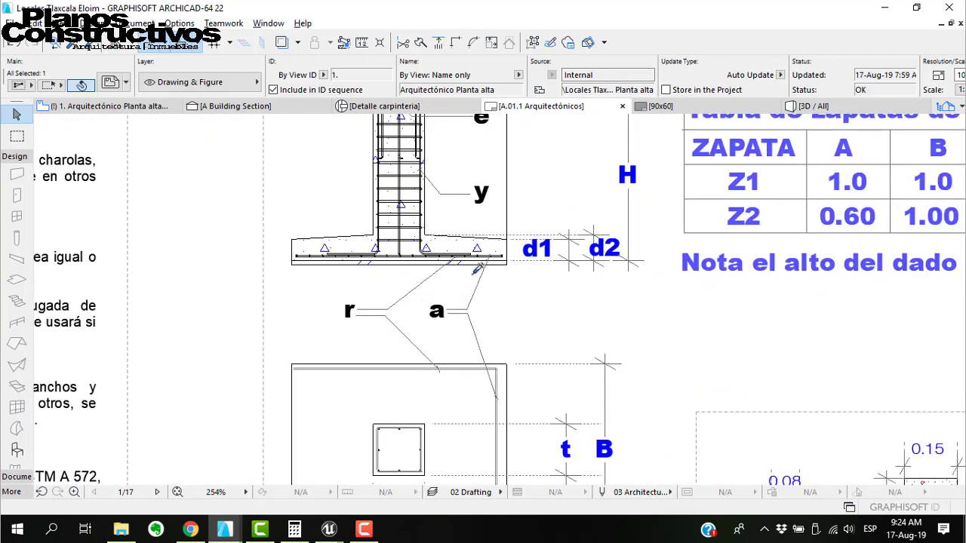
scroll(477, 269, "up", 6)
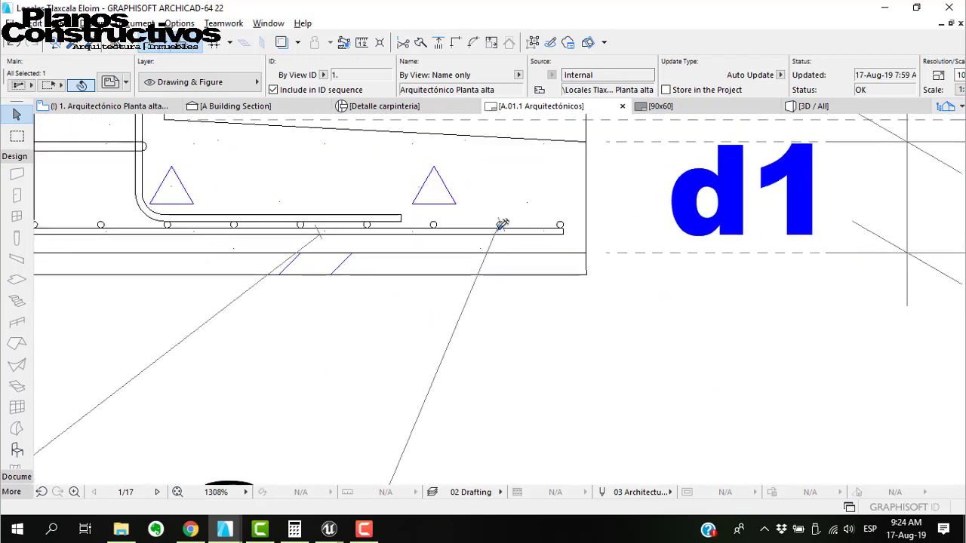
scroll(502, 224, "up", 4)
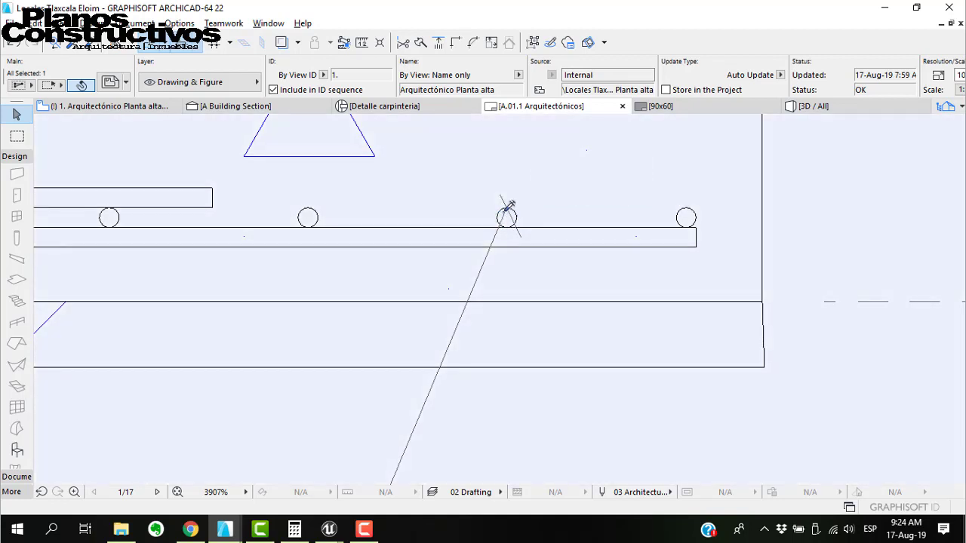
scroll(460, 193, "down", 8)
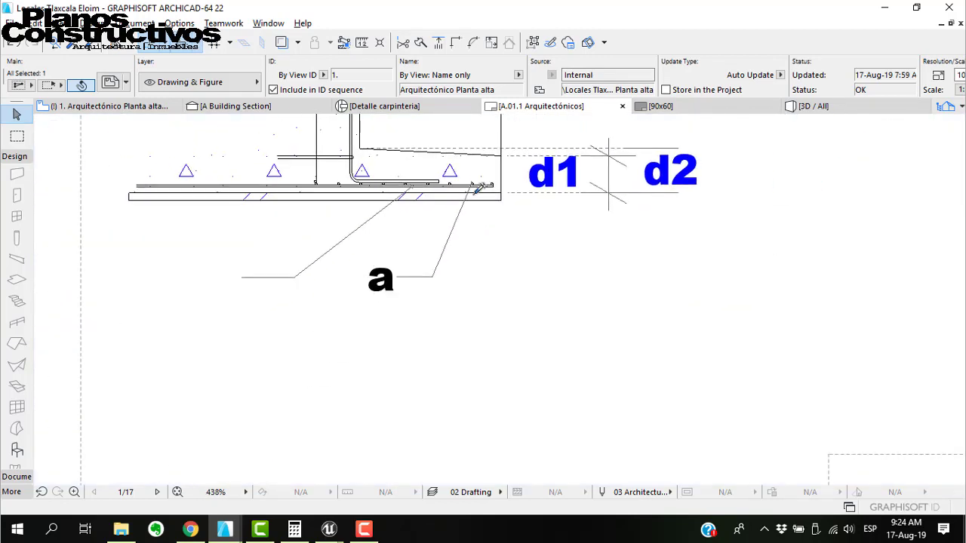
scroll(496, 317, "down", 4)
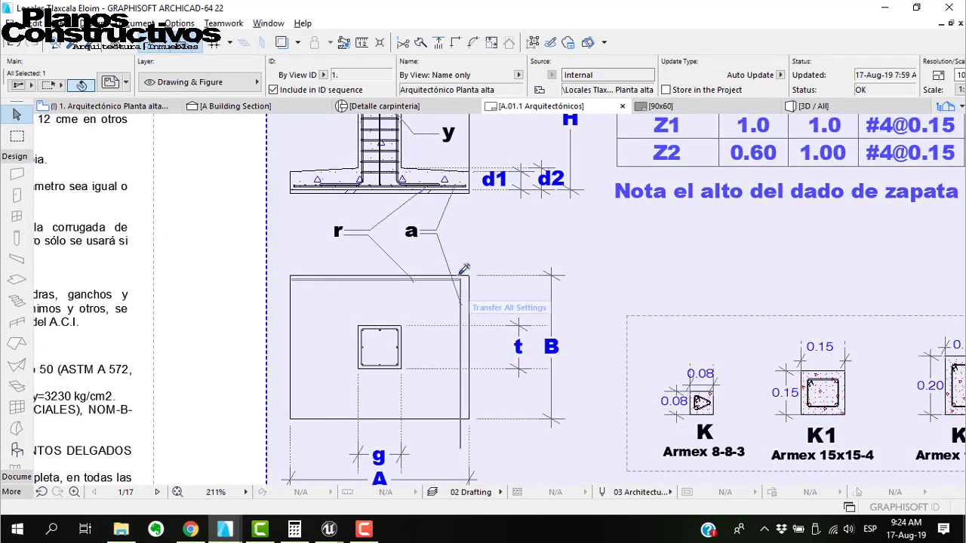
Mark the footing plan with temporary green lines for the a bars and red crossing lines for the r bars, and clear the markup
left_click_drag(460, 275, 458, 415)
left_click_drag(429, 281, 424, 404)
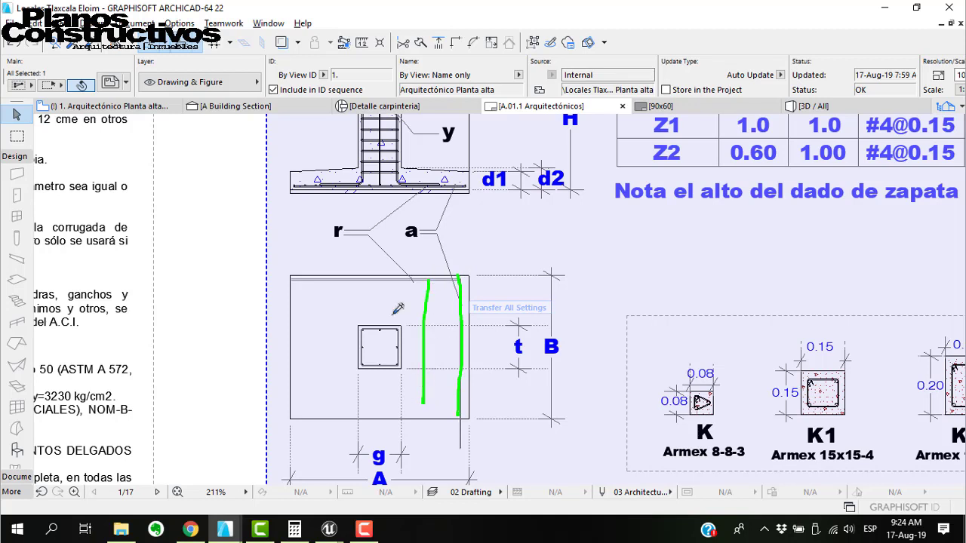
left_click_drag(392, 280, 392, 417)
left_click_drag(364, 300, 363, 418)
left_click_drag(325, 280, 325, 400)
left_click_drag(316, 294, 318, 399)
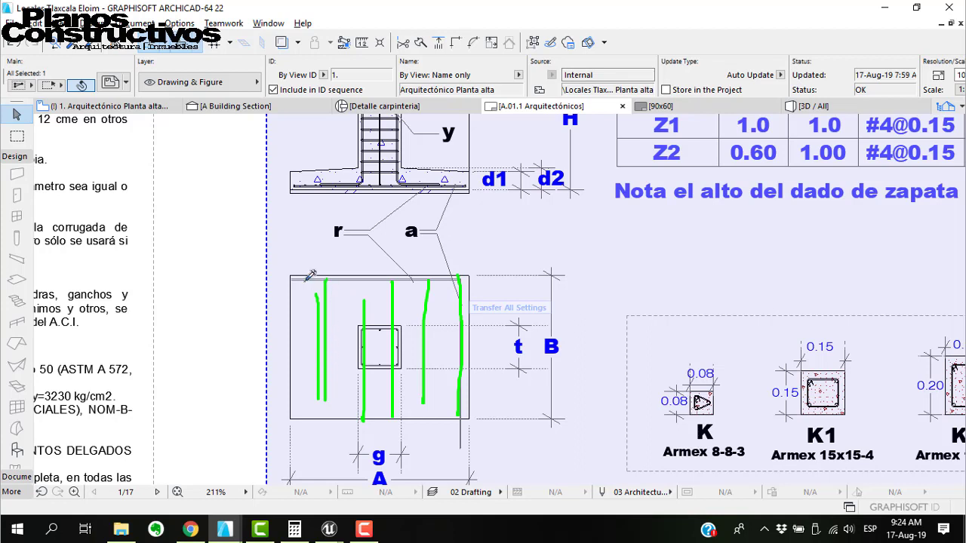
left_click_drag(298, 281, 461, 279)
left_click_drag(302, 301, 456, 300)
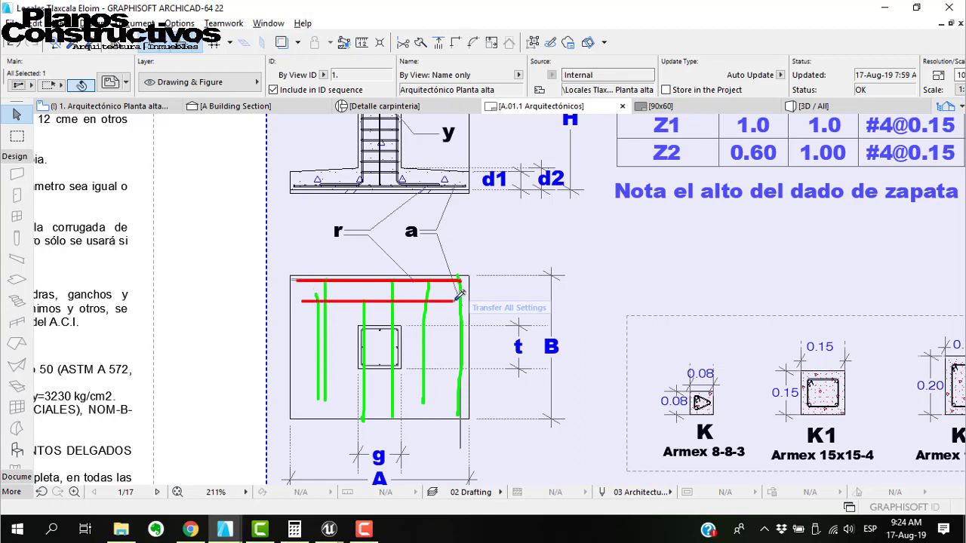
left_click_drag(321, 326, 460, 324)
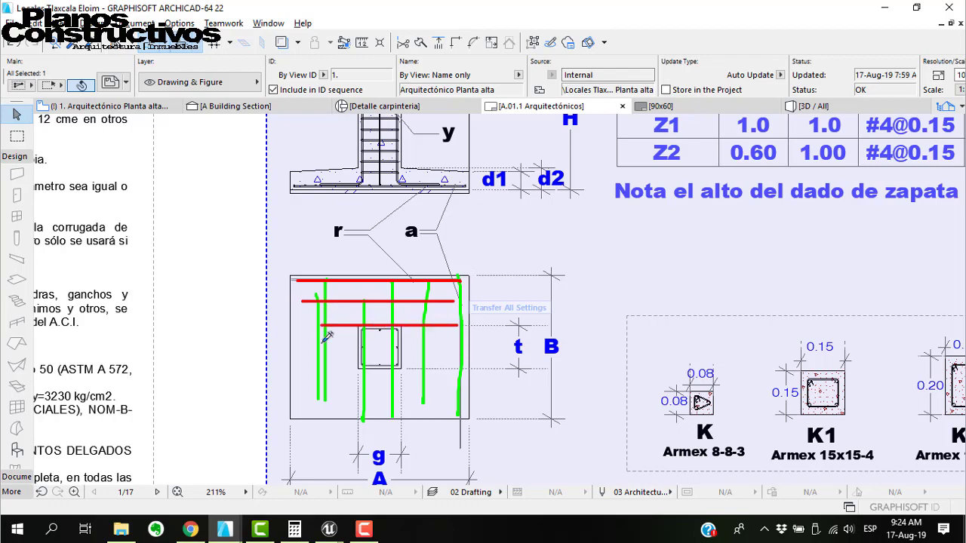
left_click_drag(312, 347, 553, 347)
key("Escape")
Examine the reinforcement specifications in the a and r columns of the Tabla de zapatas de cimentación
scroll(482, 266, "down", 2)
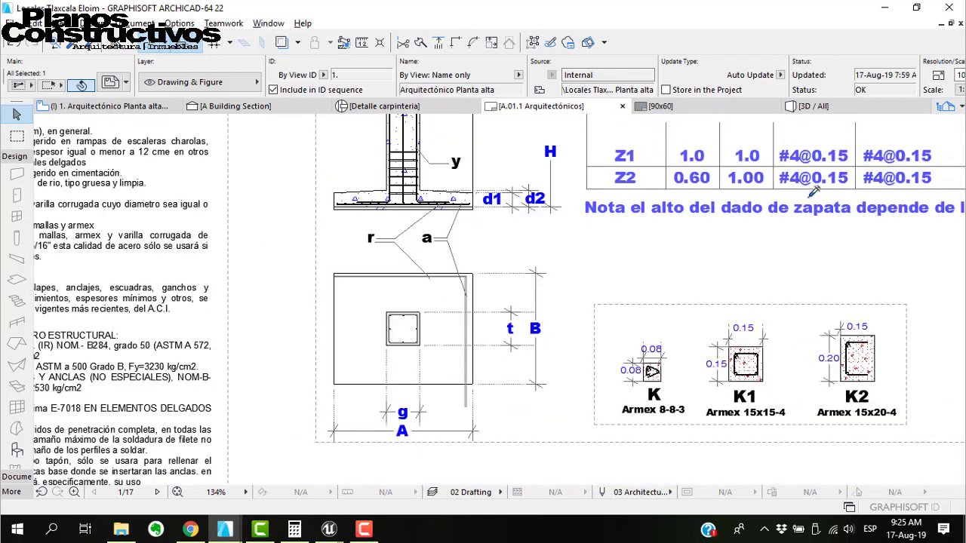
scroll(813, 192, "up", 5)
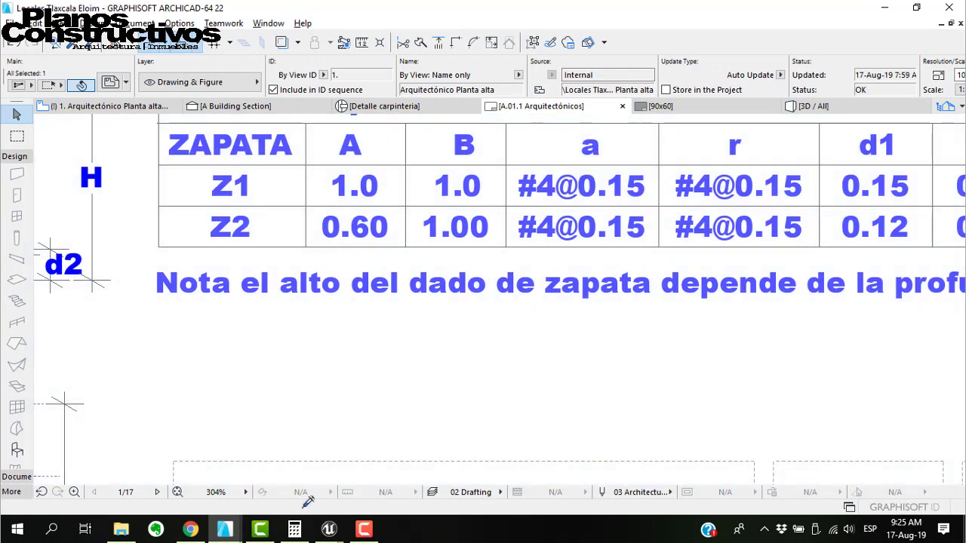
left_click(363, 529)
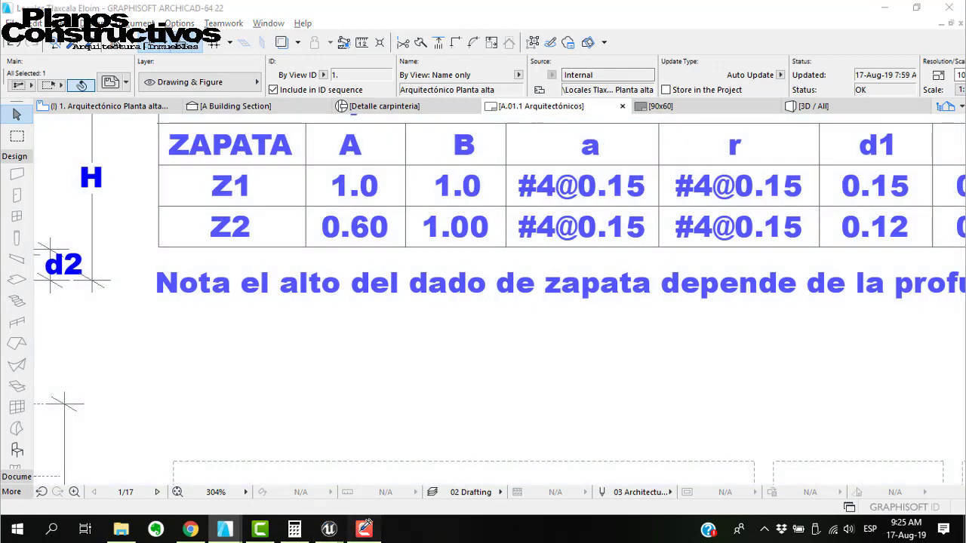
left_click(909, 449)
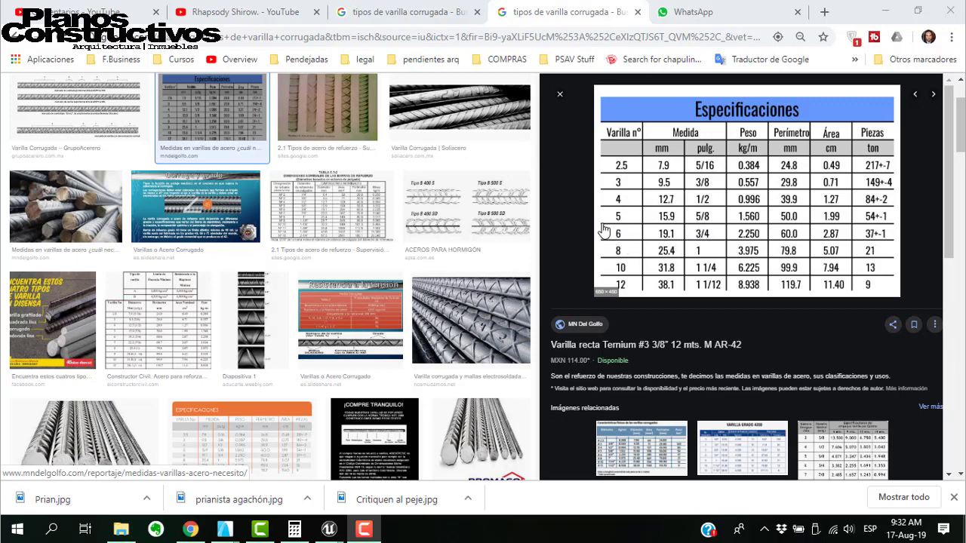
Write the fraction 6/8 in red with its simplified 3 and 4 in cyan beside the rebar Especificaciones chart, and clear the markup
mouse_move(487, 164)
left_mouse_down()
mouse_move(456, 215)
mouse_move(469, 198)
left_mouse_up()
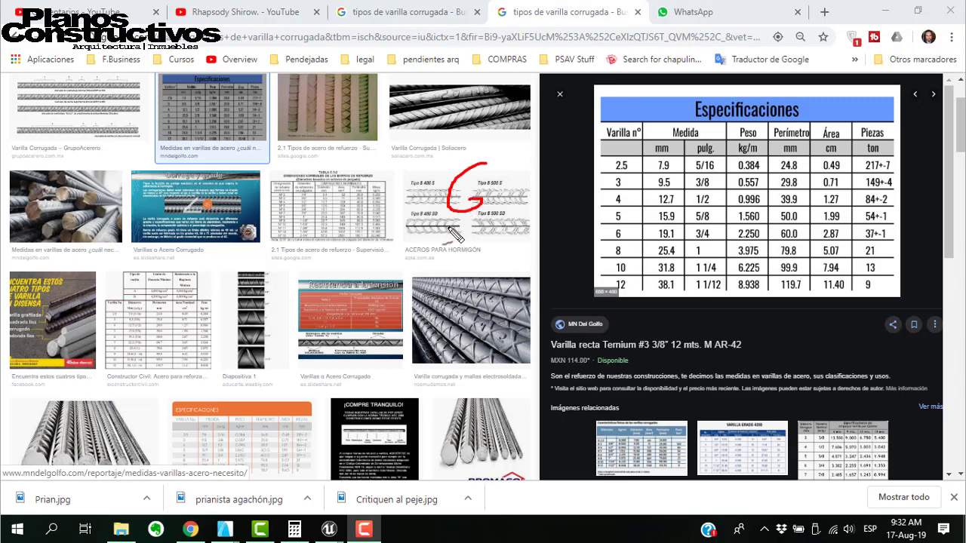
left_click_drag(412, 226, 562, 221)
mouse_move(494, 247)
left_mouse_down()
mouse_move(513, 268)
mouse_move(475, 281)
left_mouse_up()
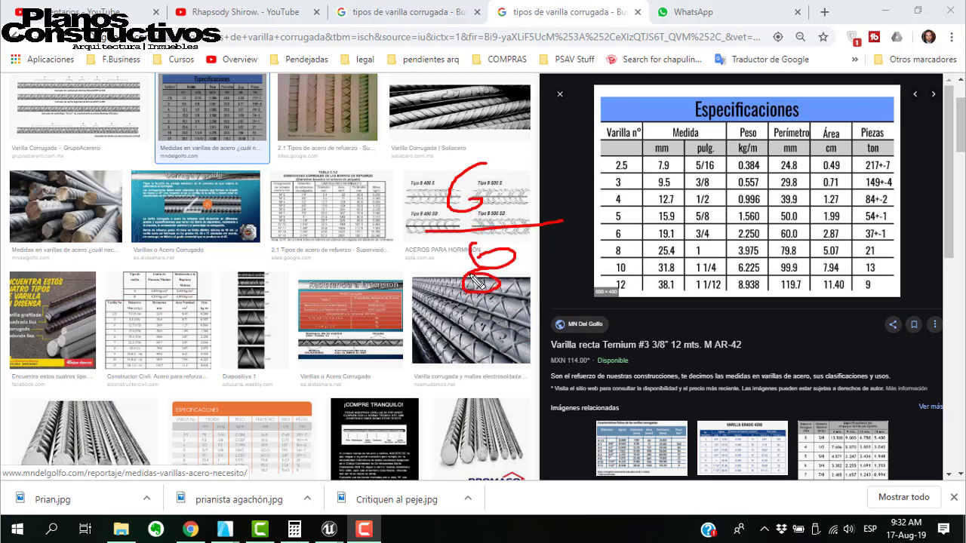
left_click_drag(451, 164, 499, 163)
mouse_move(448, 141)
left_mouse_down()
mouse_move(479, 123)
mouse_move(473, 142)
left_mouse_up()
left_click_drag(424, 321, 552, 320)
mouse_move(488, 332)
left_mouse_down()
mouse_move(503, 393)
mouse_move(466, 349)
mouse_move(532, 349)
left_mouse_up()
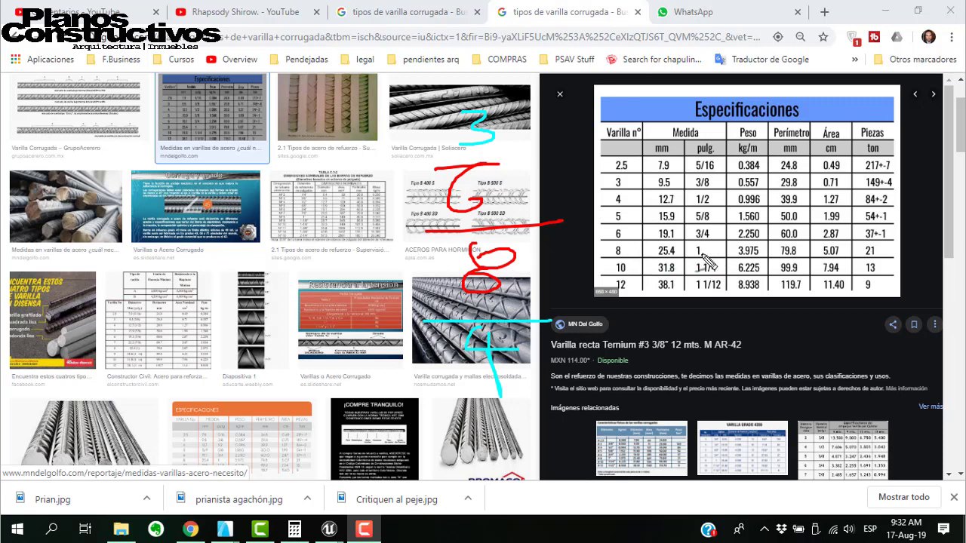
key("Escape")
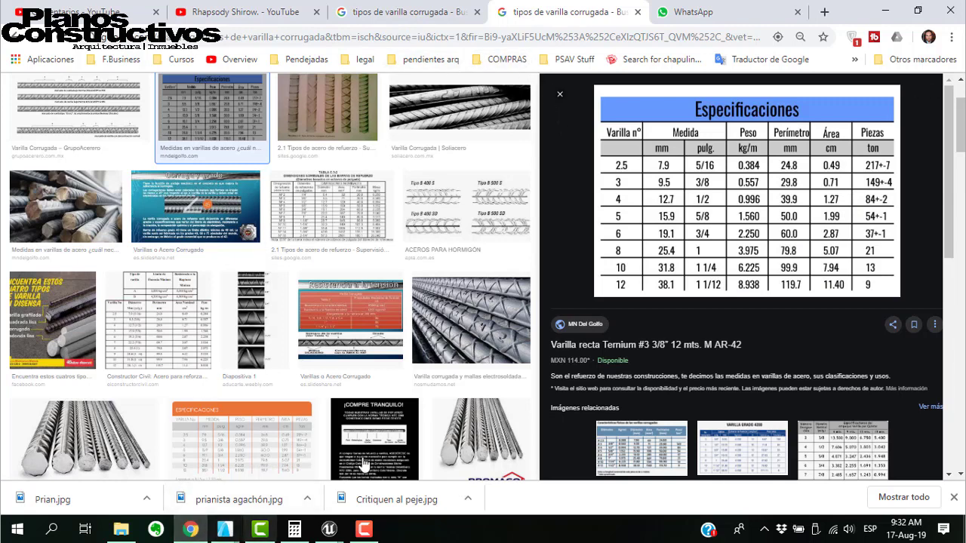
left_click(225, 531)
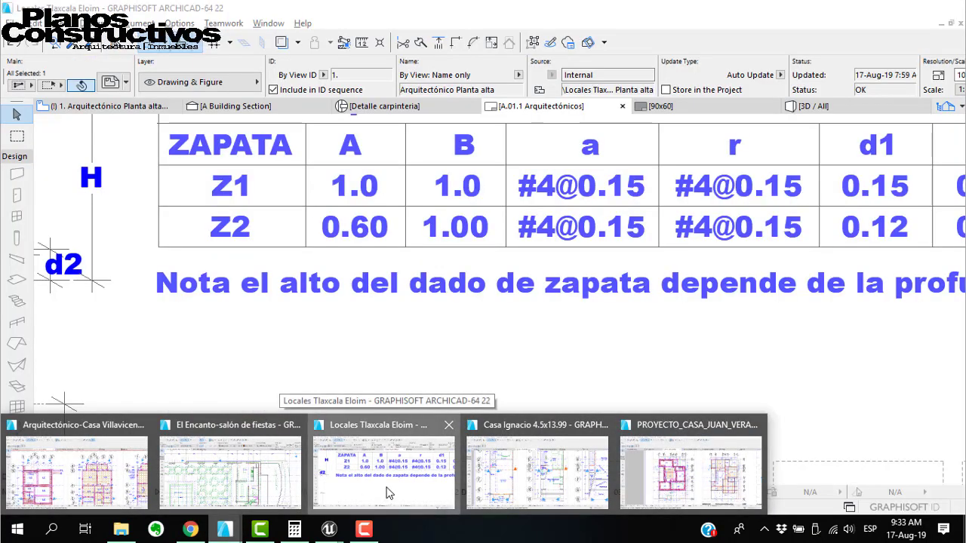
left_click(385, 483)
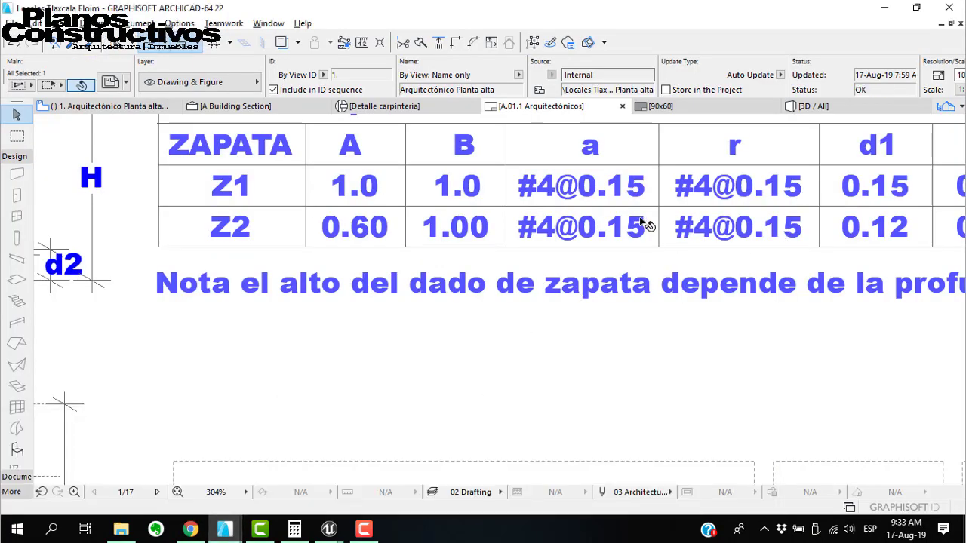
scroll(642, 222, "down", 1)
scroll(556, 172, "up", 2)
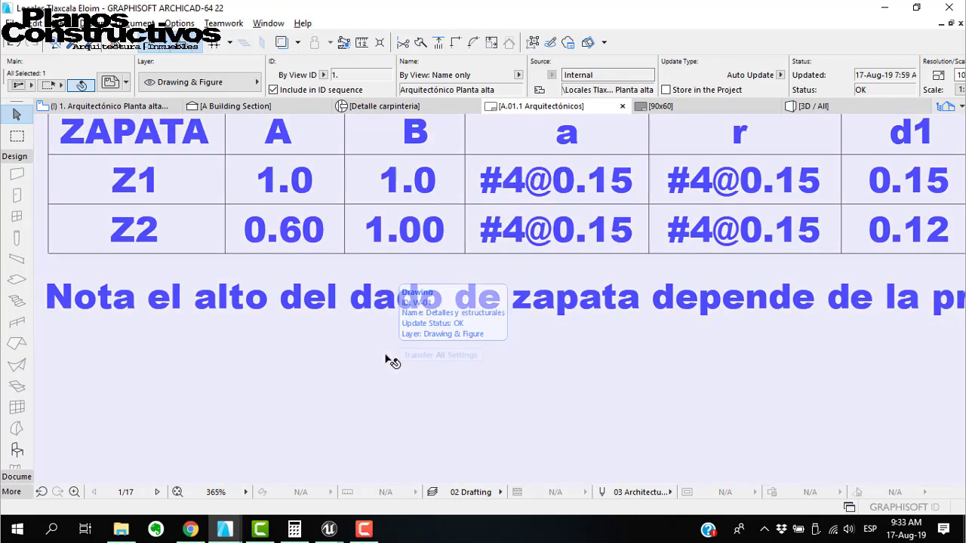
Sketch two temporary bar circles below the footing table with a red centre-to-centre spacing line, and clear the markup
key("ctrl+shift+d")
mouse_move(353, 377)
left_mouse_down()
mouse_move(363, 376)
mouse_move(384, 410)
mouse_move(336, 365)
left_mouse_up()
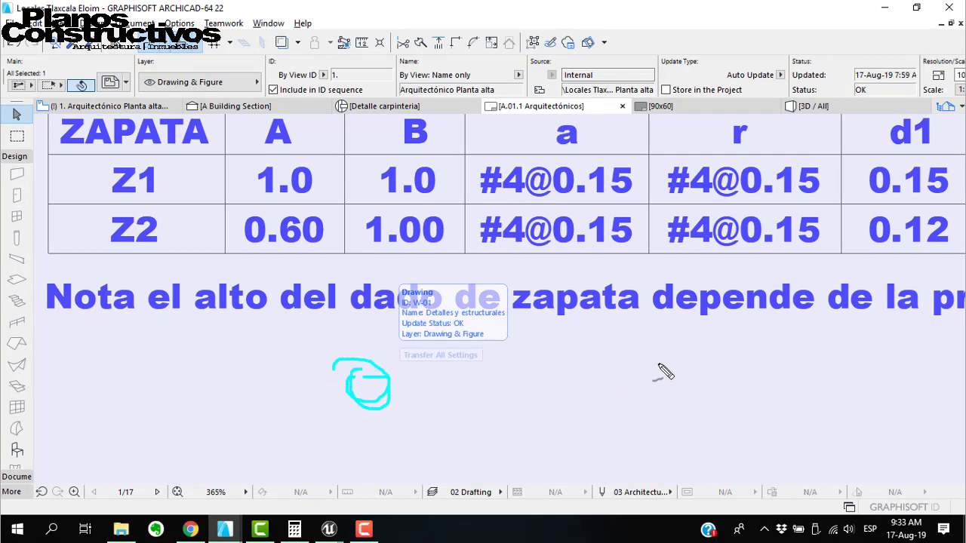
mouse_move(656, 364)
left_mouse_down()
mouse_move(639, 406)
mouse_move(636, 368)
left_mouse_up()
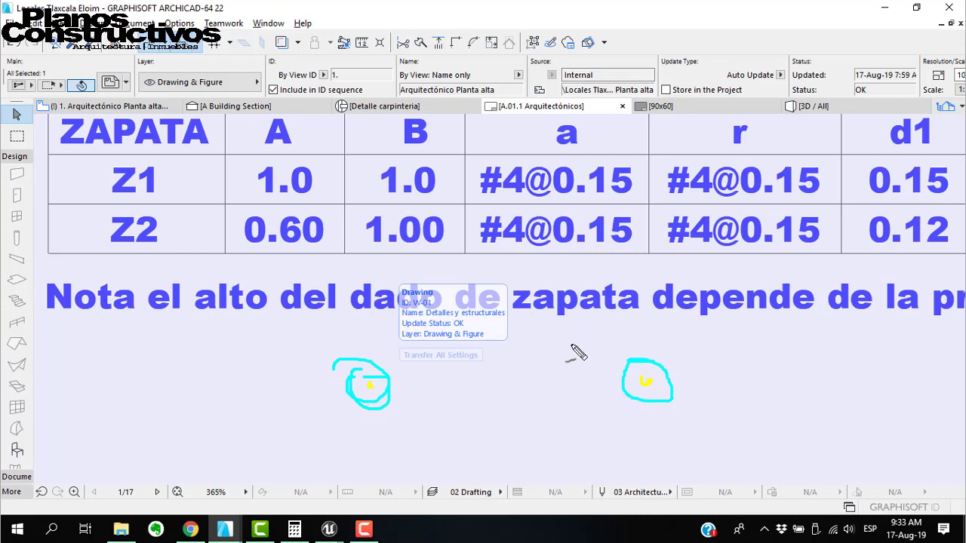
left_click_drag(375, 384, 640, 384)
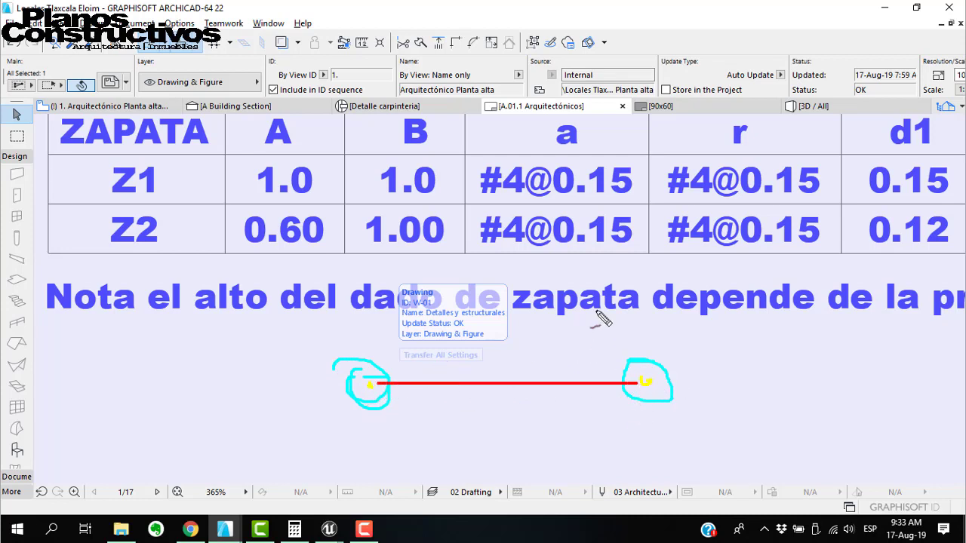
key("Escape")
scroll(344, 252, "down", 4)
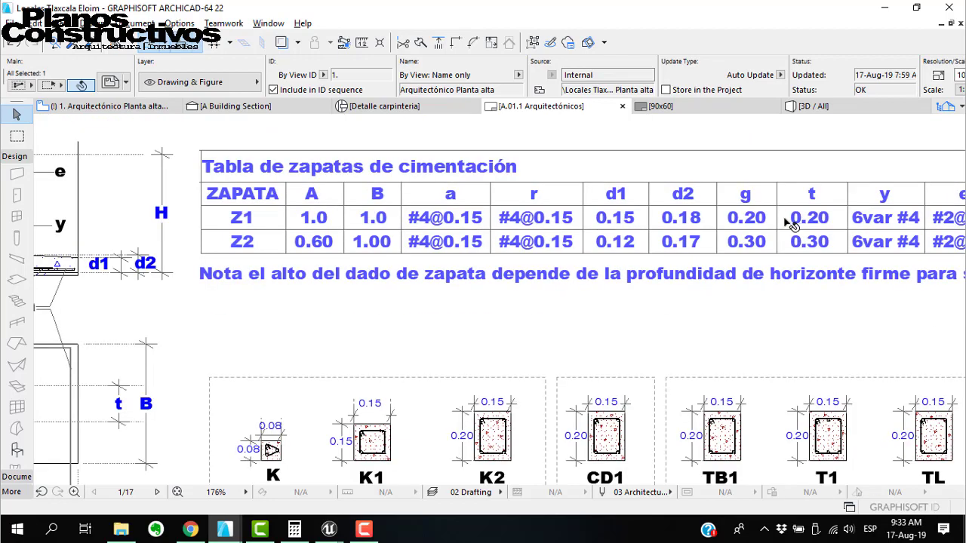
Examine the g, t, y and e columns of the Tabla de zapatas de cimentación against the footing detail
scroll(645, 234, "down", 4)
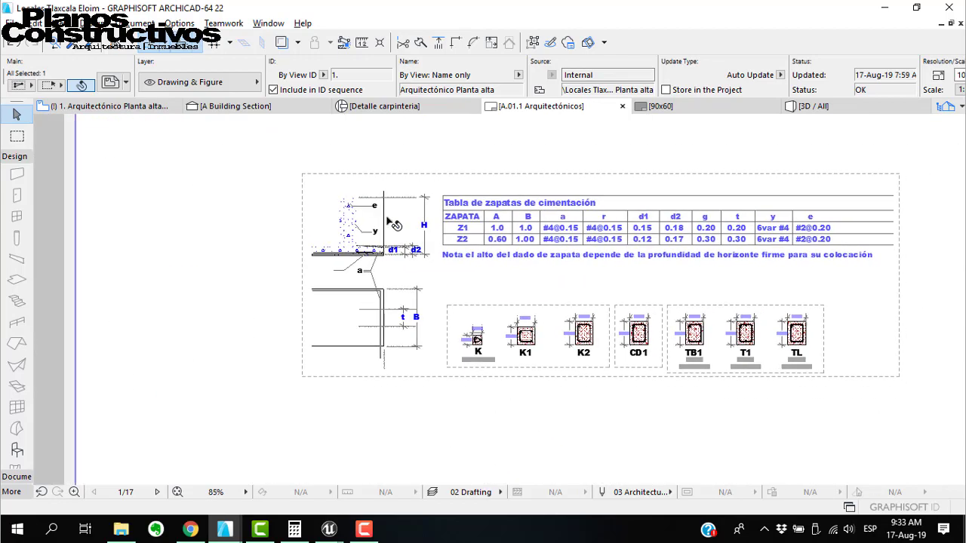
scroll(709, 234, "up", 2)
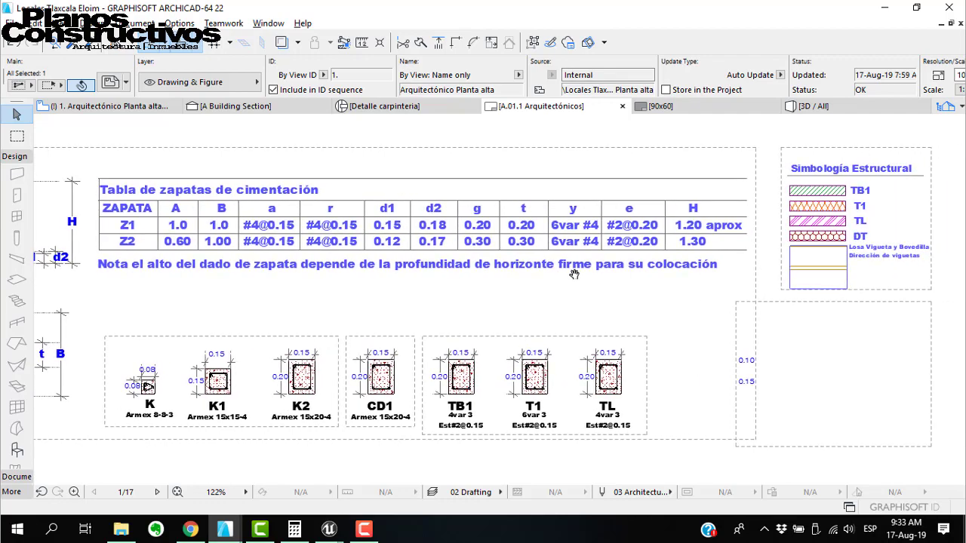
scroll(573, 274, "up", 4)
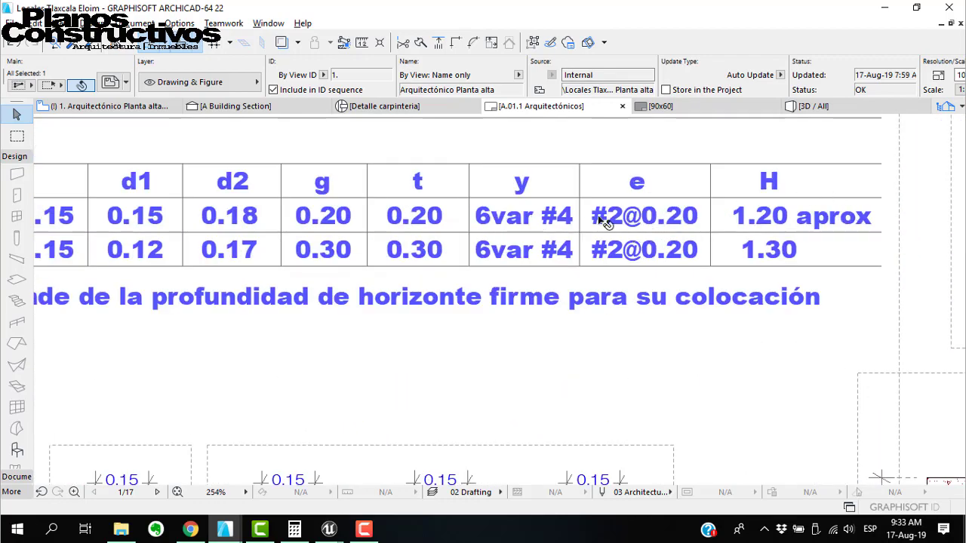
scroll(604, 223, "down", 4)
scroll(272, 210, "up", 1)
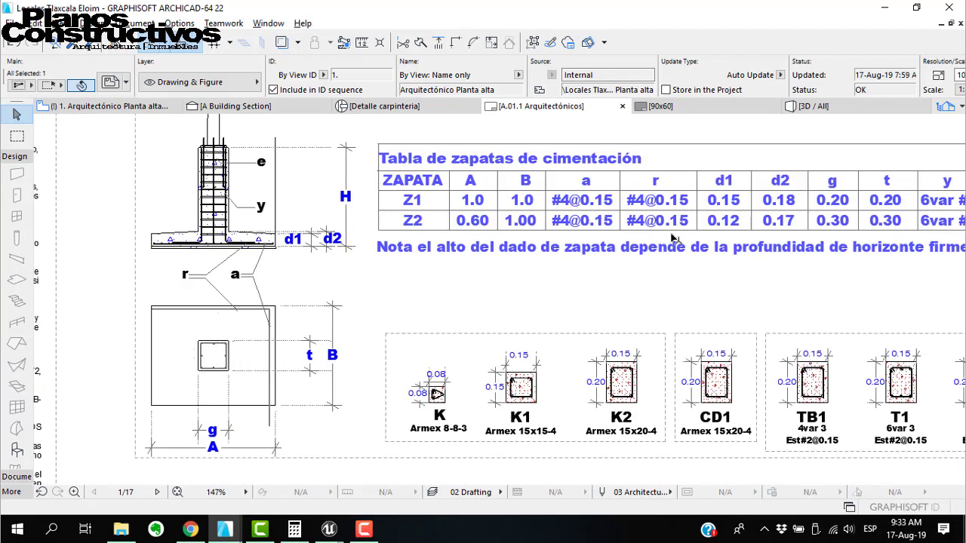
middle_click_drag(704, 240, 490, 273)
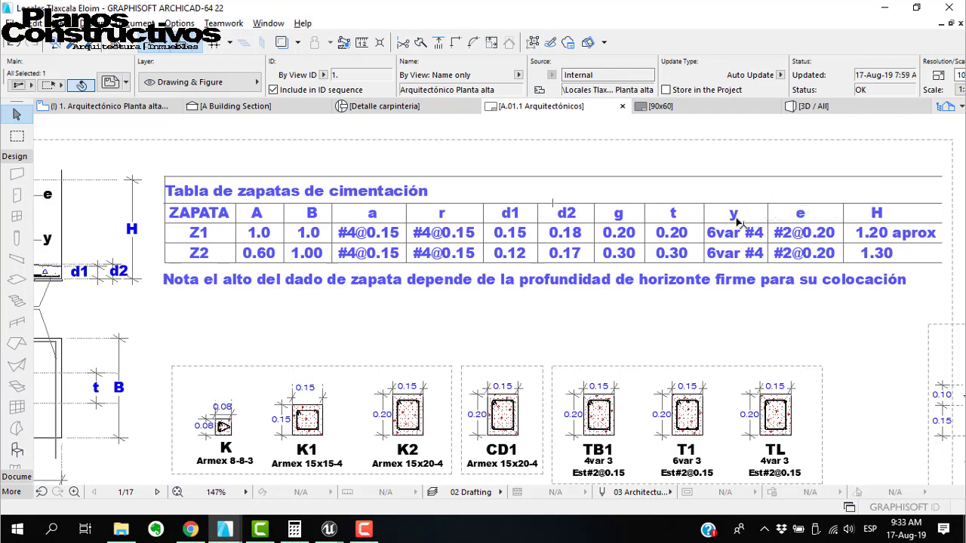
scroll(728, 251, "up", 3)
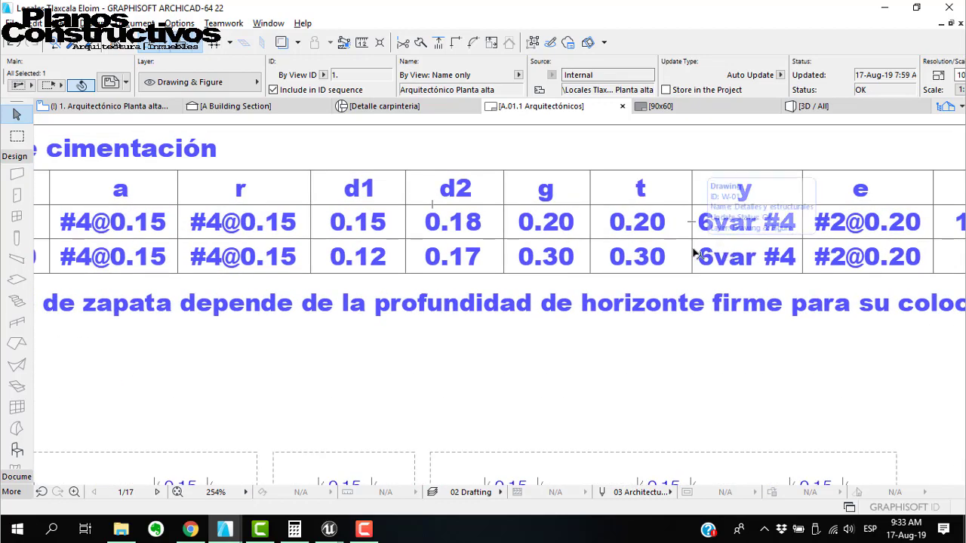
scroll(622, 254, "down", 3)
scroll(720, 261, "up", 2)
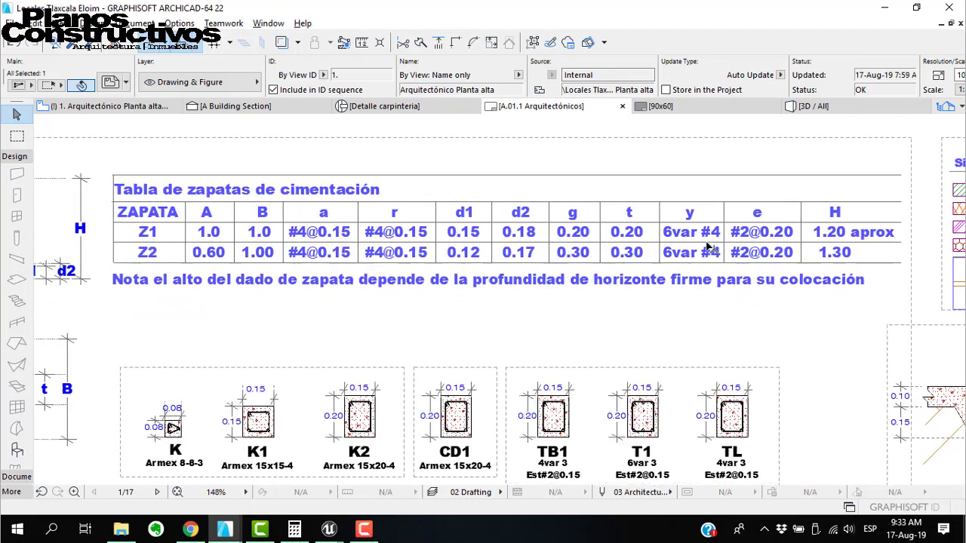
scroll(702, 268, "down", 1)
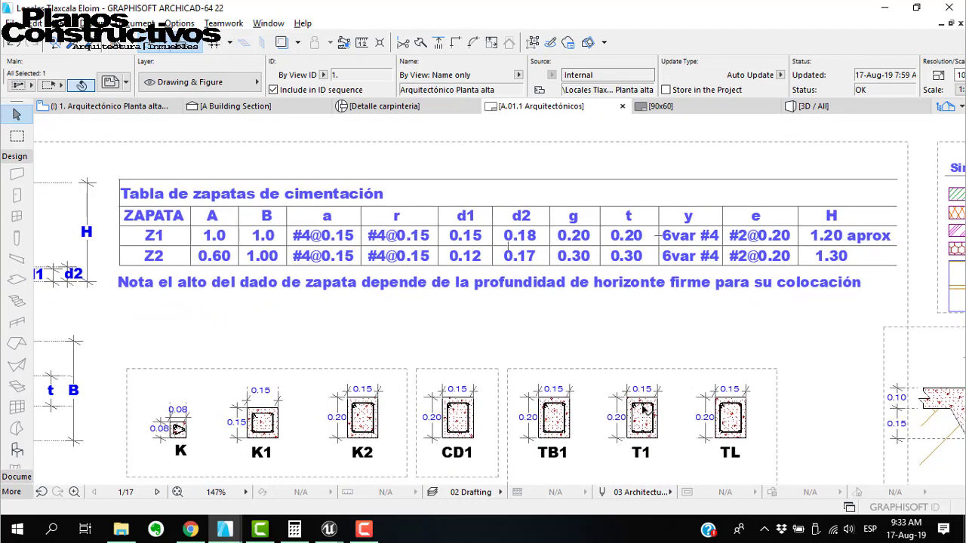
Compare the e, y and H labels on the footing detail with the matching table columns and the footing depth note
middle_click_drag(396, 325, 707, 315)
scroll(200, 279, "down", 1)
scroll(203, 280, "down", 4)
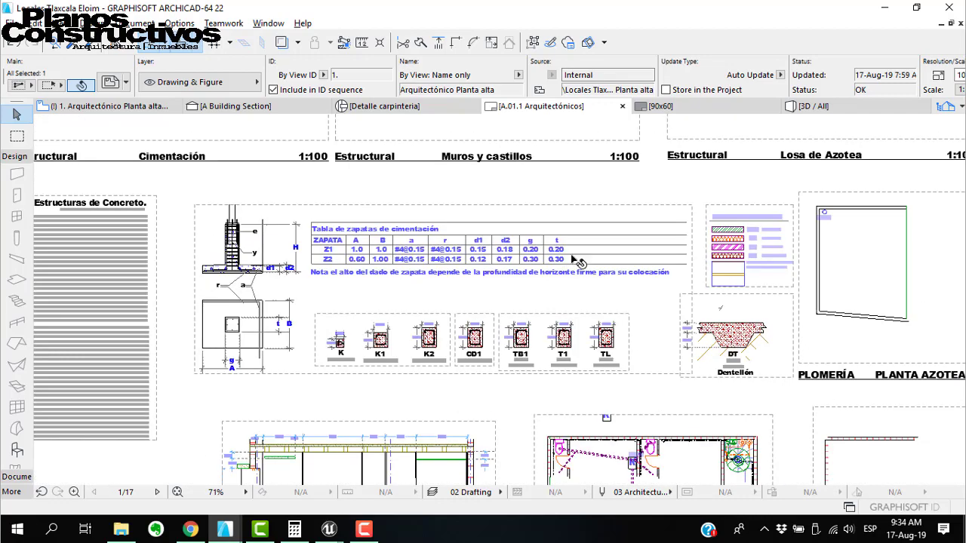
scroll(666, 247, "up", 5)
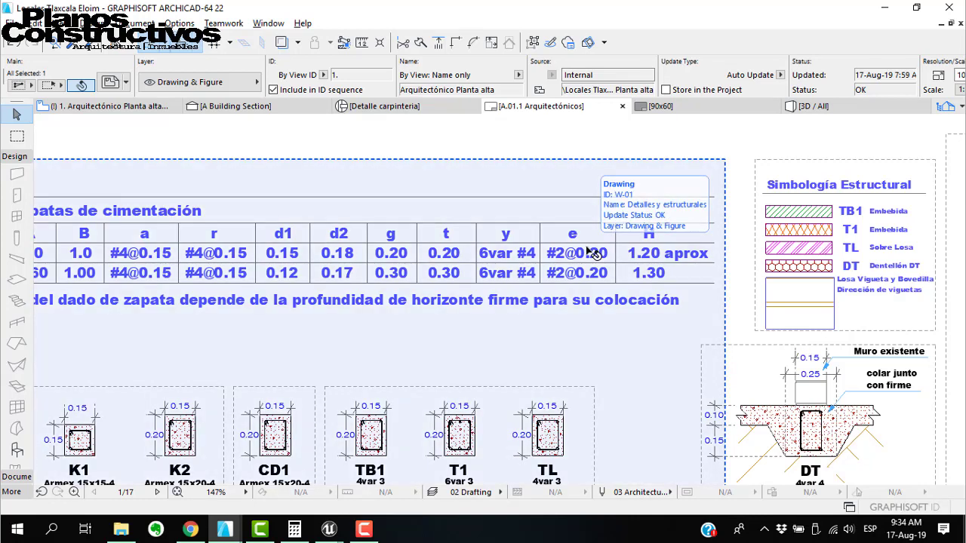
middle_click_drag(304, 279, 732, 319)
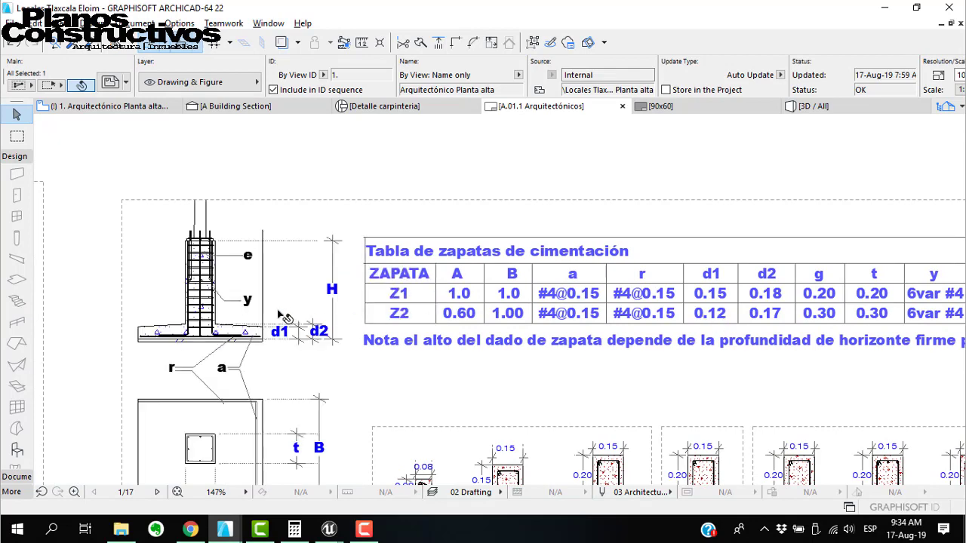
scroll(805, 343, "right", 10)
scroll(805, 343, "down", 1)
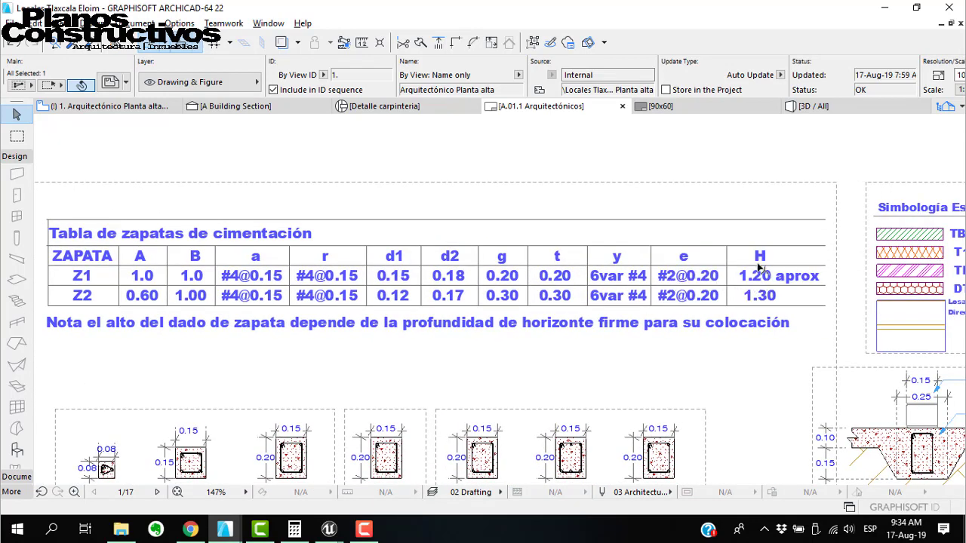
scroll(762, 271, "down", 3)
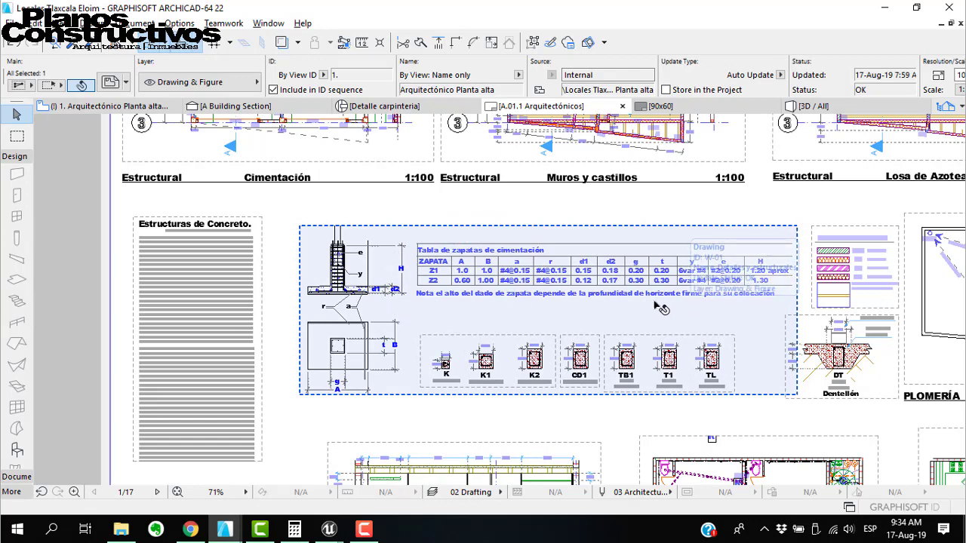
scroll(796, 299, "up", 3)
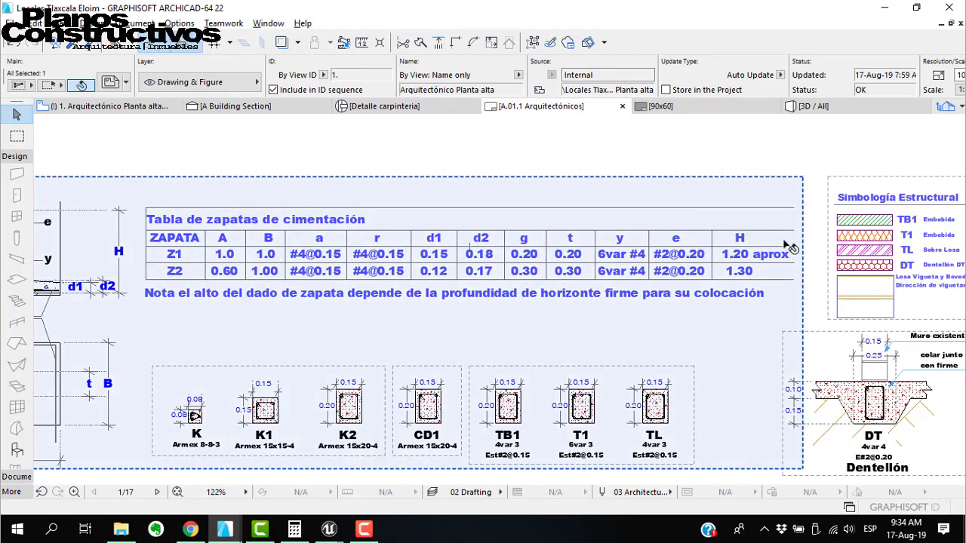
scroll(713, 324, "down", 3)
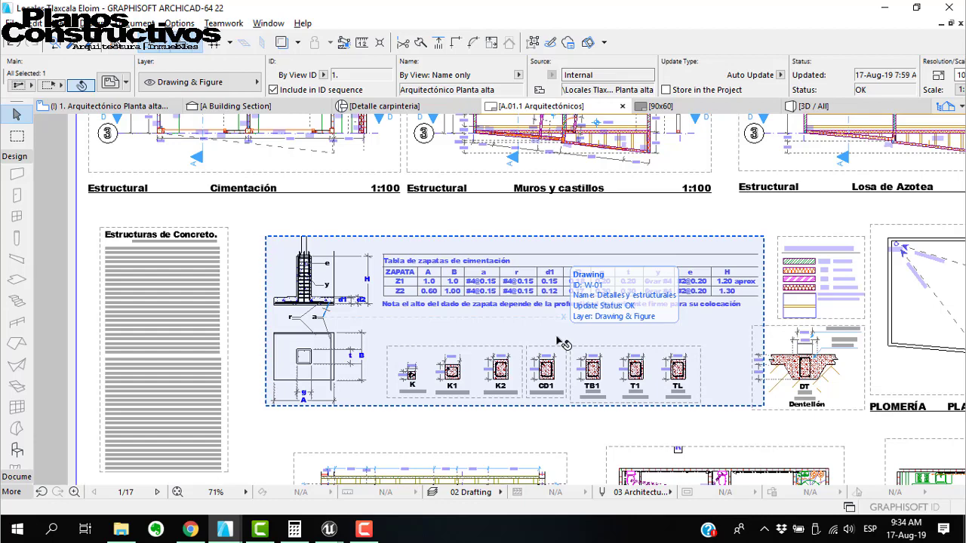
Survey the A.01.1 Arquitectónicos layout, from the structural details to the Dentellón, plumbing, carpentry and architectural drawings
scroll(591, 310, "down", 2)
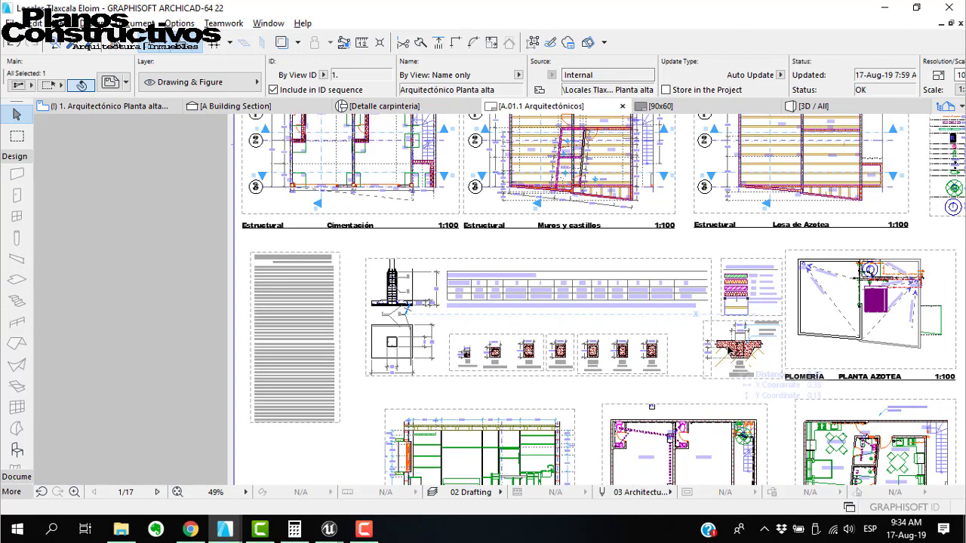
middle_click_drag(644, 341, 554, 333)
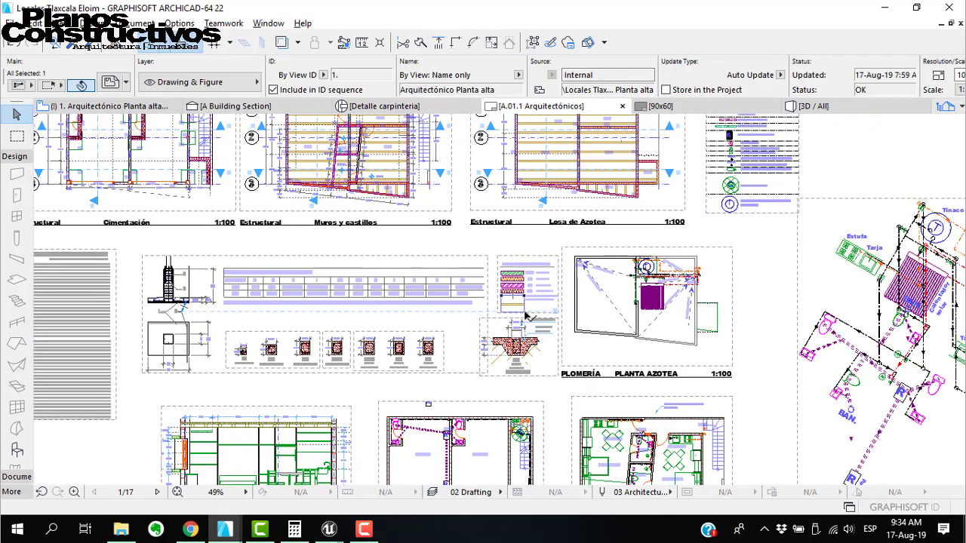
scroll(526, 316, "down", 2)
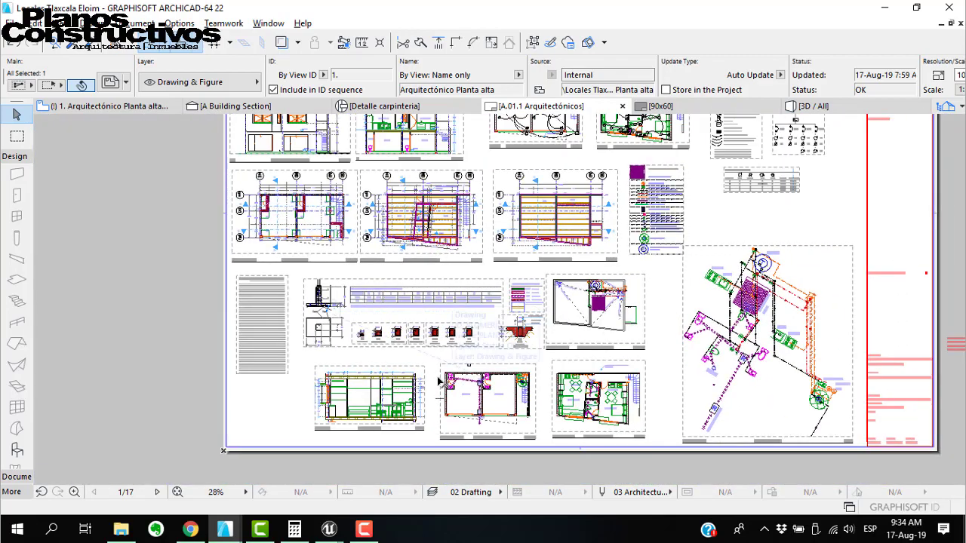
scroll(420, 406, "up", 4)
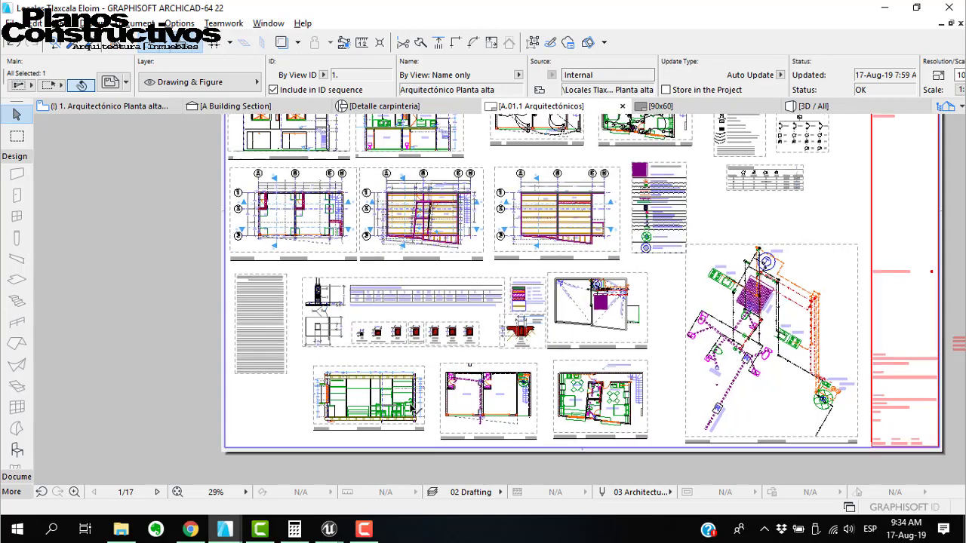
scroll(407, 259, "down", 4)
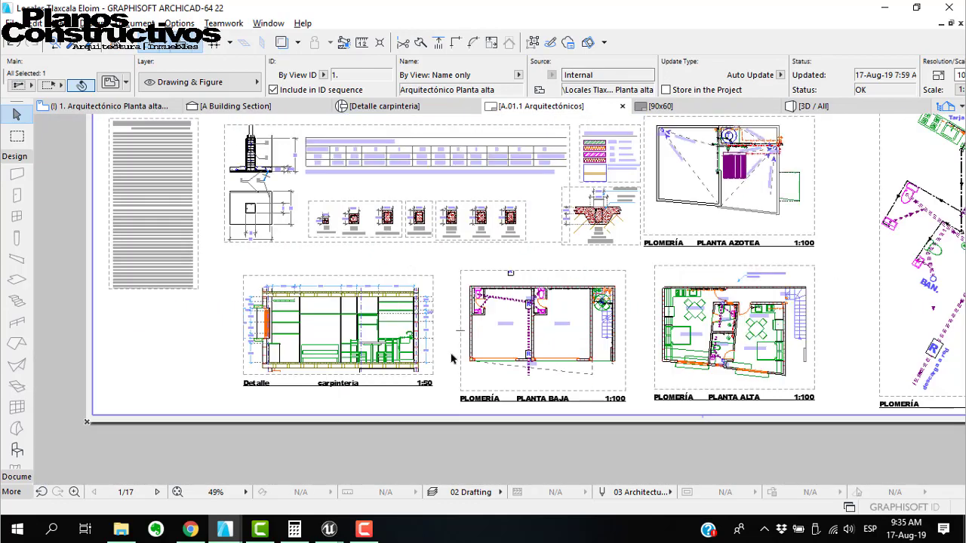
scroll(498, 376, "up", 1)
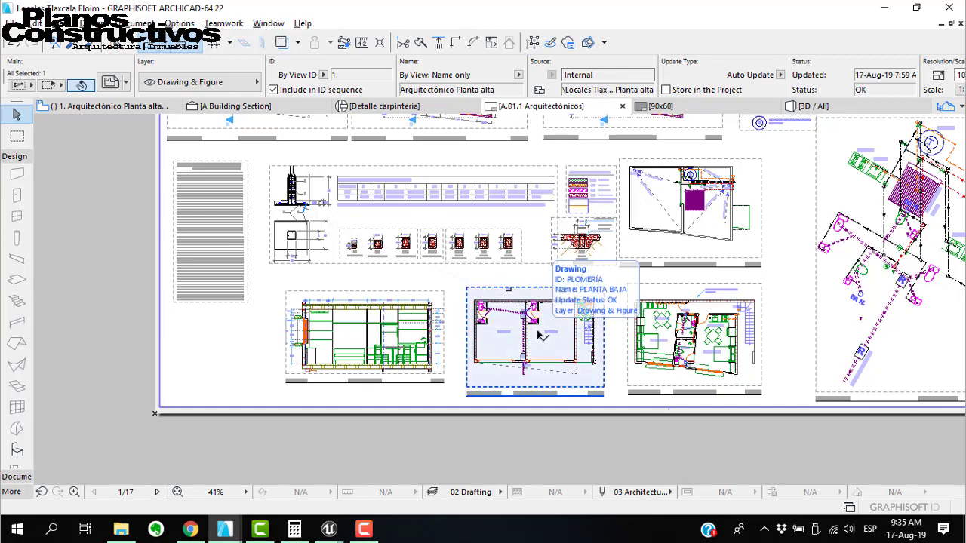
scroll(537, 335, "down", 3)
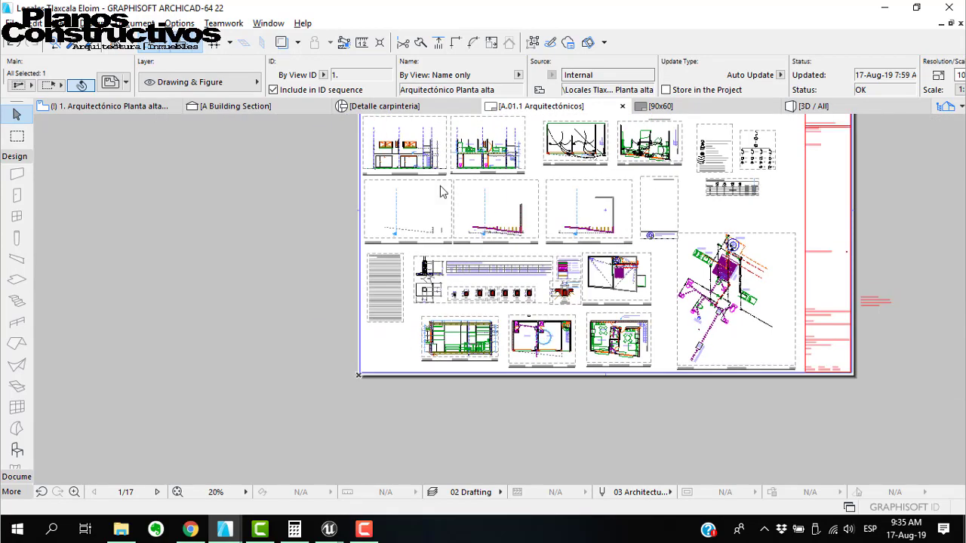
middle_click_drag(442, 189, 459, 338)
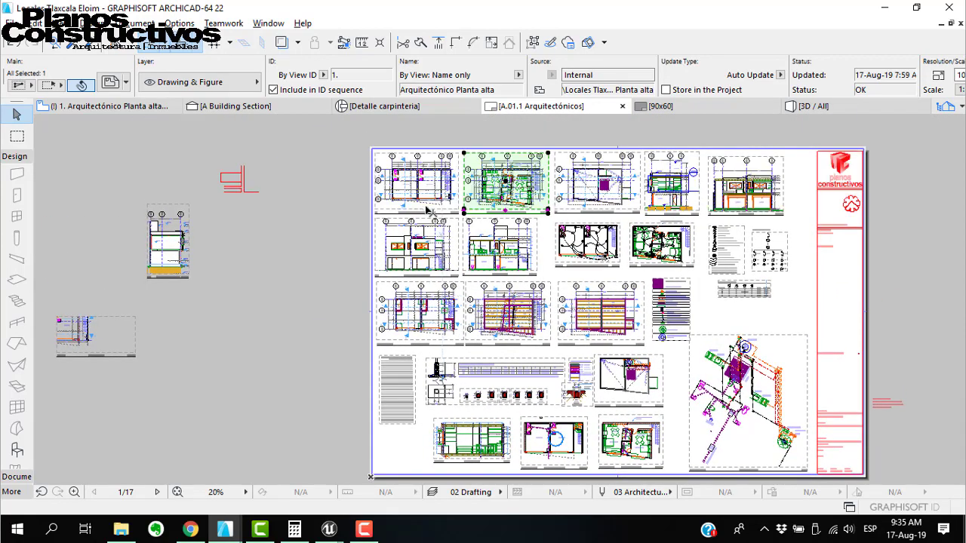
scroll(427, 210, "up", 2)
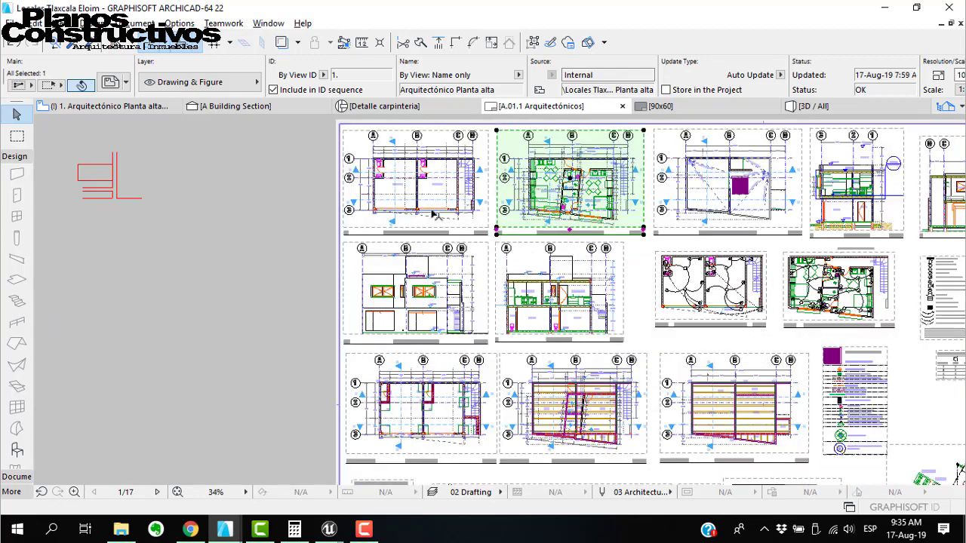
View the structural floor plan, return to the A.01.1 Arquitectónicos layout and examine the dimensions of the Arquitectónico Planta alta drawing
left_click(113, 107)
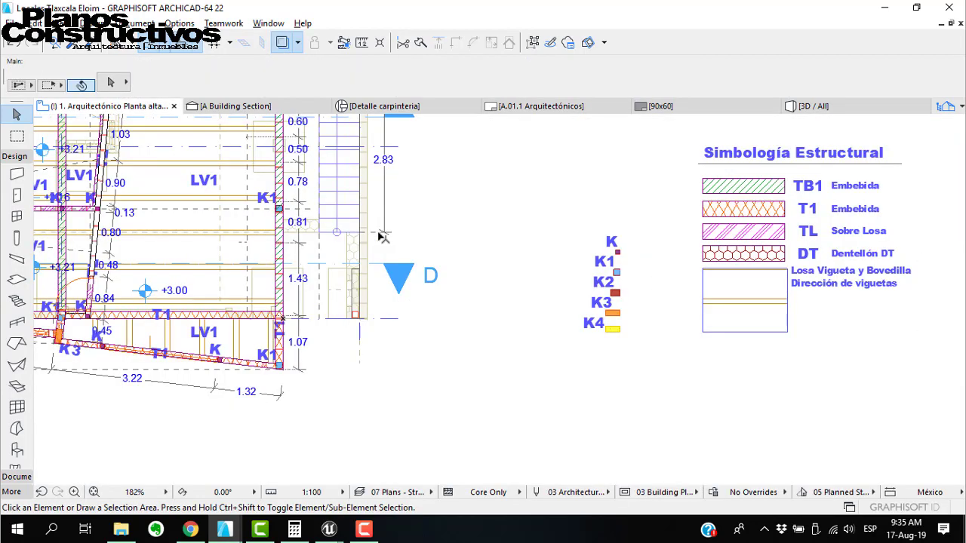
scroll(273, 159, "down", 4)
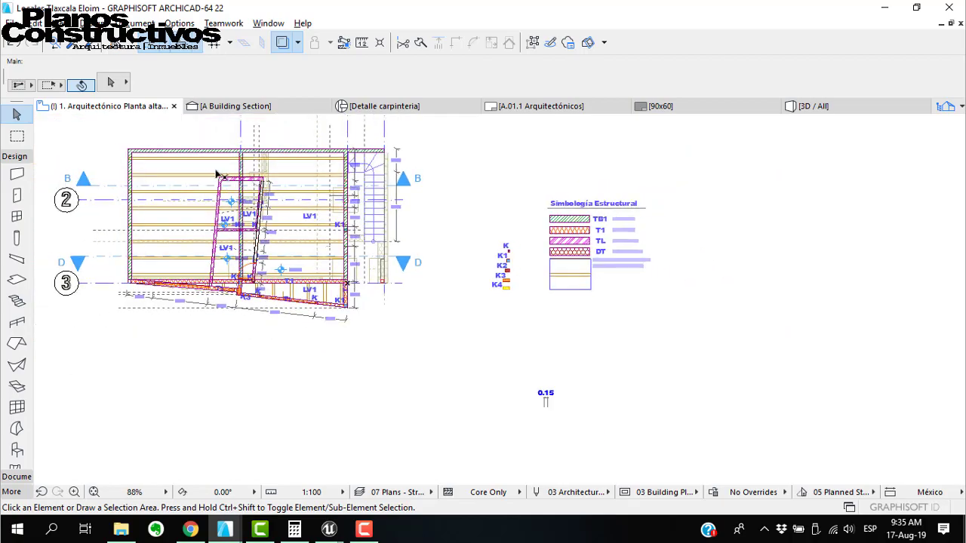
left_click(510, 107)
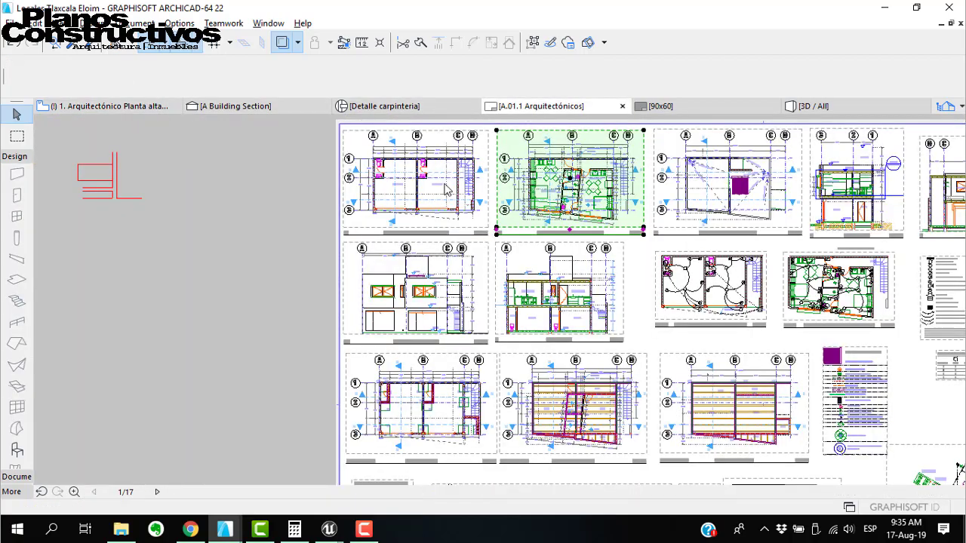
scroll(534, 180, "up", 5)
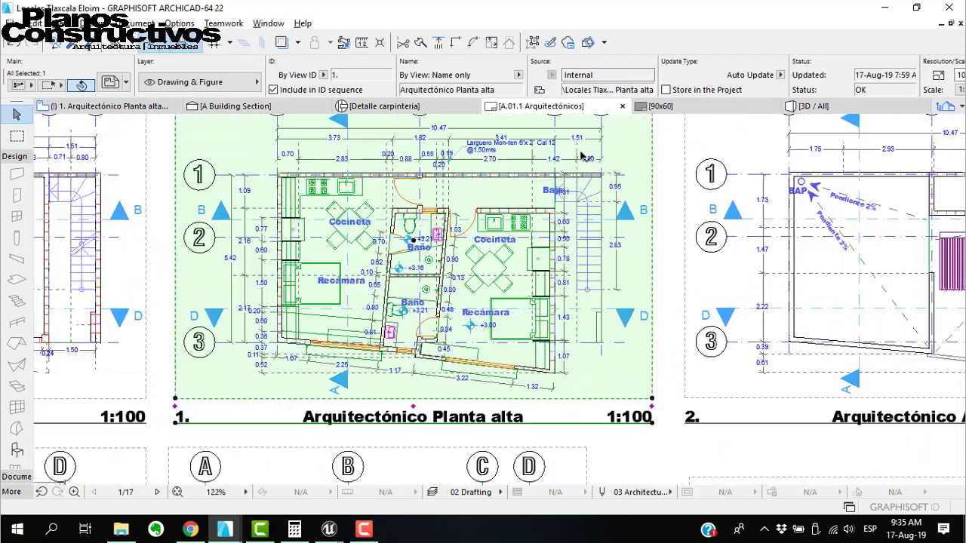
scroll(535, 179, "down", 3)
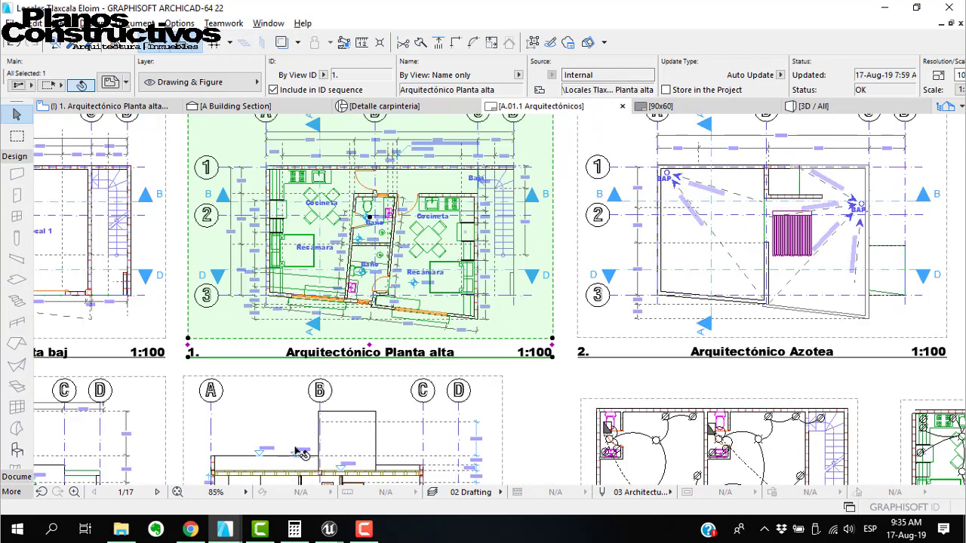
Switch to the CasaVillavicencio project in Unreal Editor and look through the 3D model from the bedroom to the grass patio
mouse_move(329, 530)
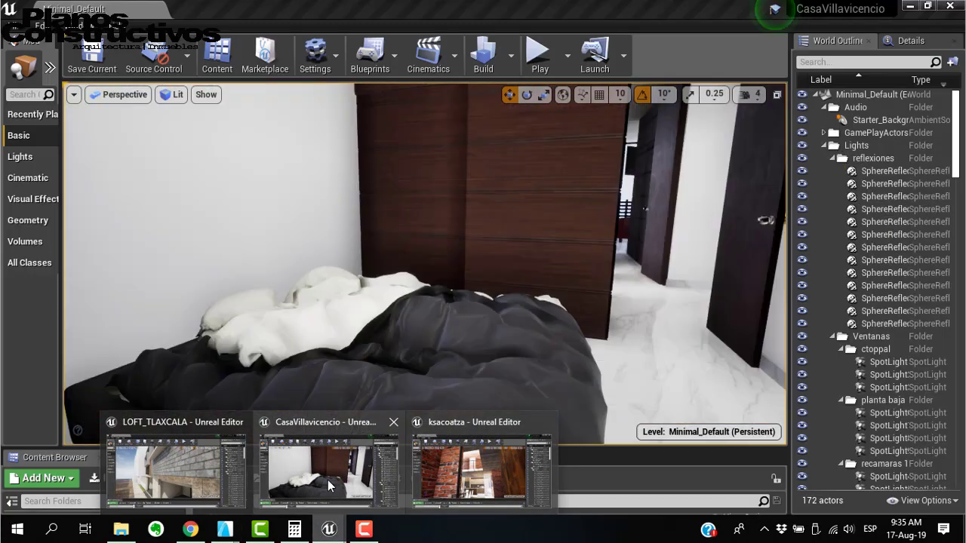
left_click(327, 480)
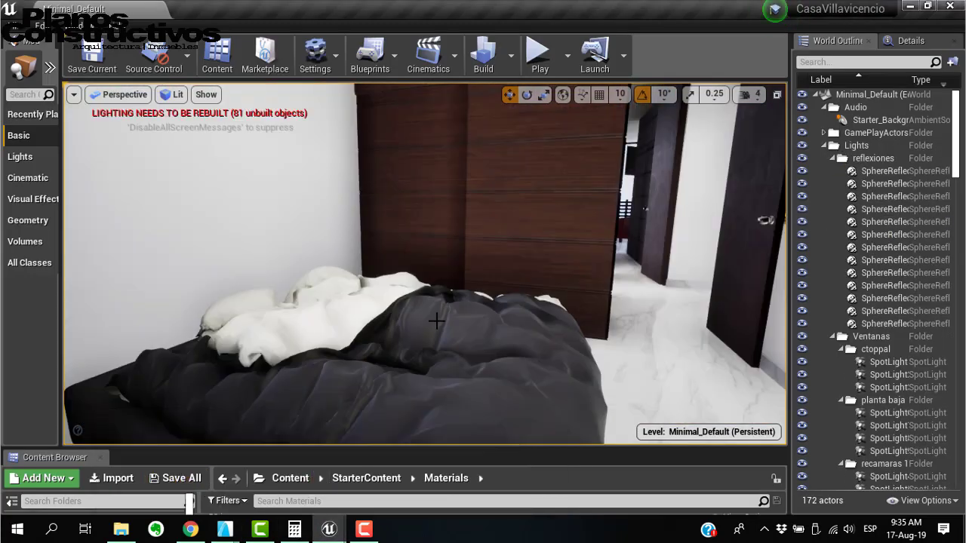
right_click_drag(438, 321, 610, 248)
right_click_drag(407, 294, 357, 317)
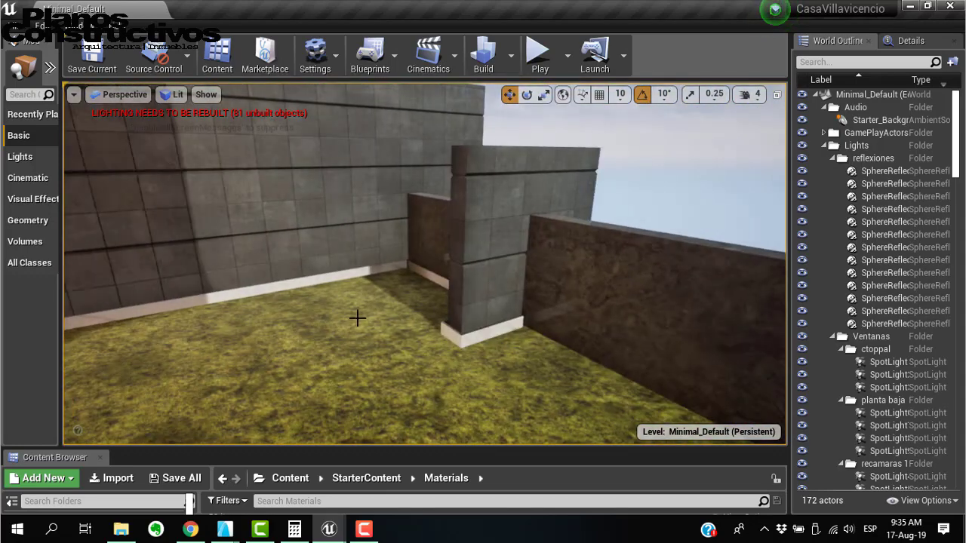
Switch to the Casa Villavicencio project in ARCHICAD, open the A.01.1 Arquitectónicos layout and examine the party wall beside the Sala
mouse_move(224, 528)
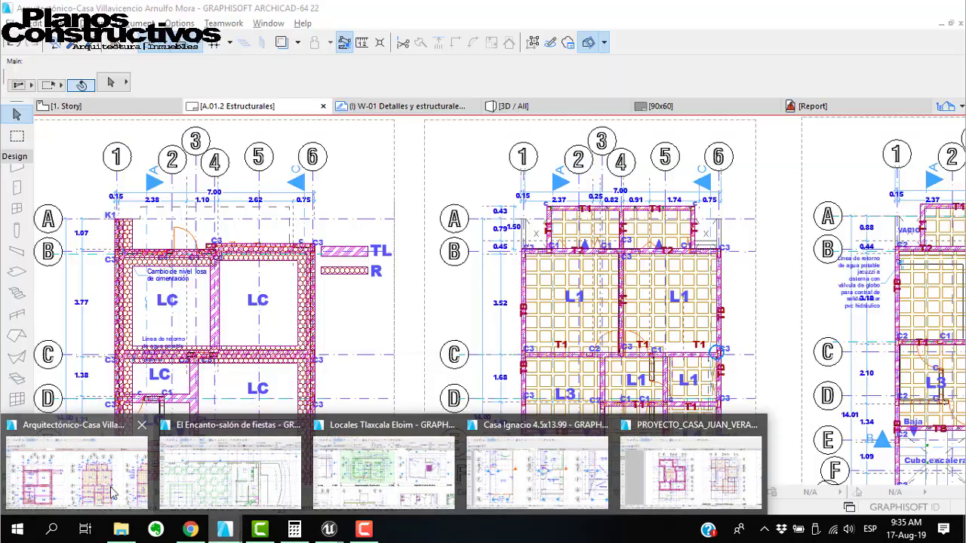
left_click(112, 494)
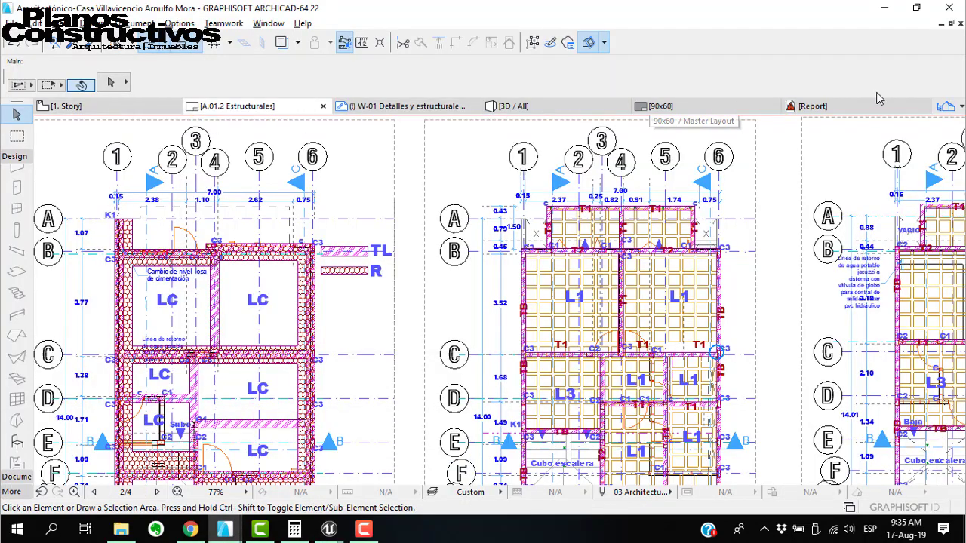
left_click(954, 108)
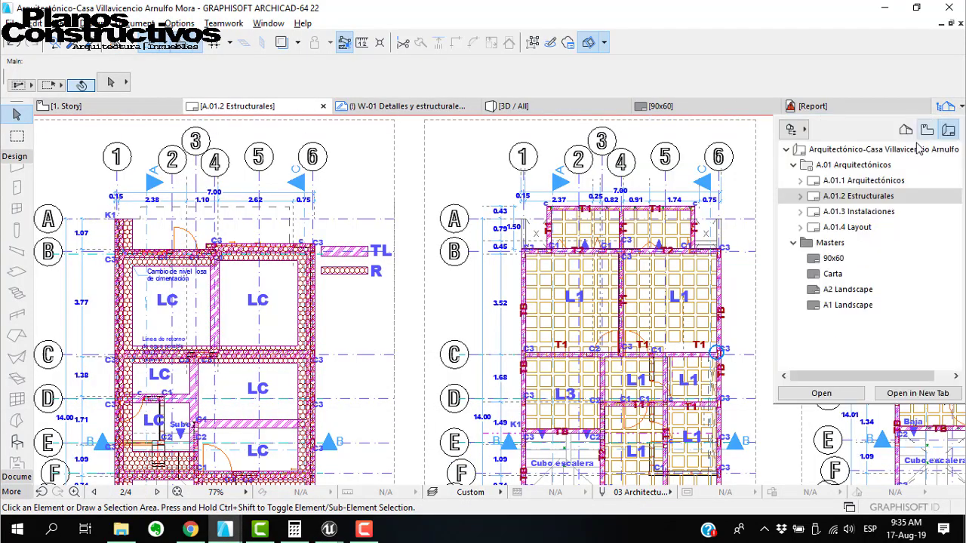
double_click(878, 188)
scroll(354, 332, "up", 5)
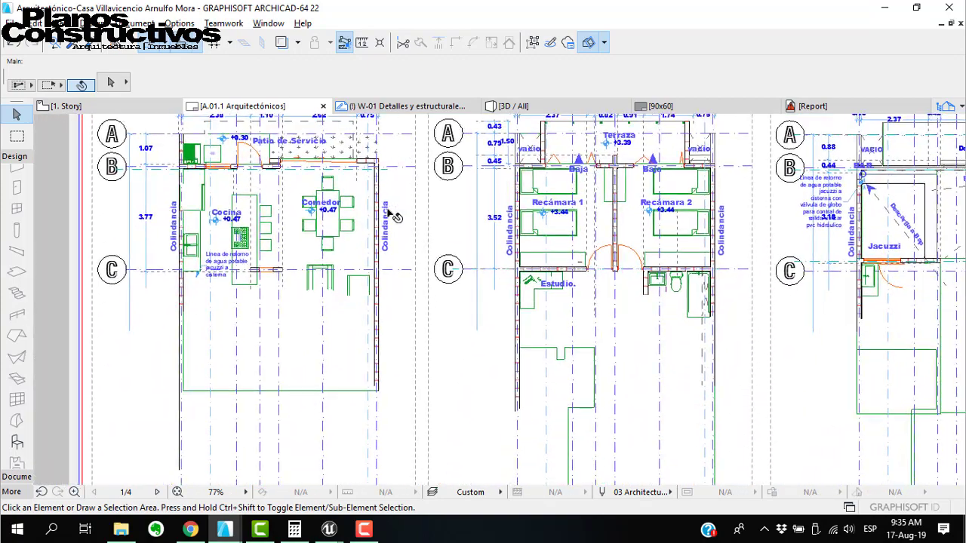
scroll(375, 378, "up", 2)
scroll(345, 276, "down", 5)
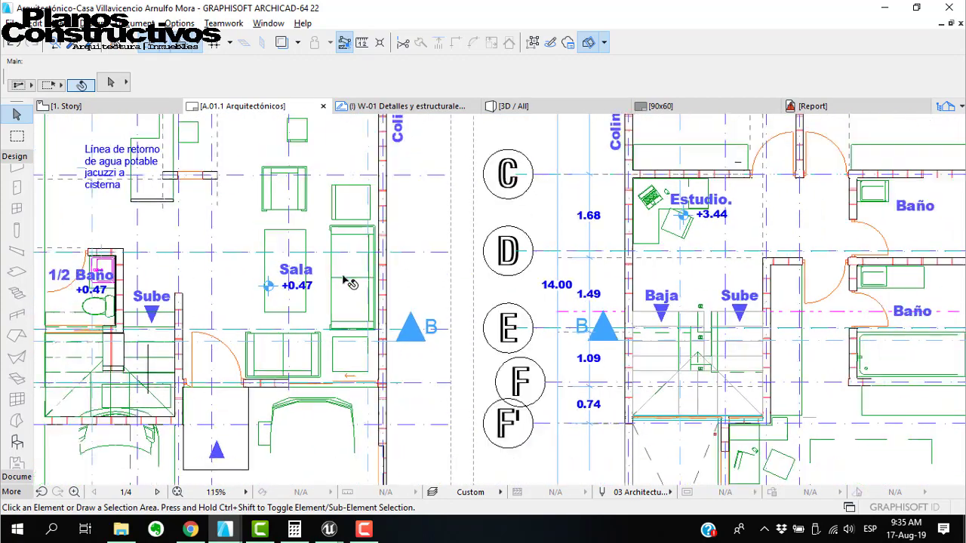
scroll(354, 249, "up", 12)
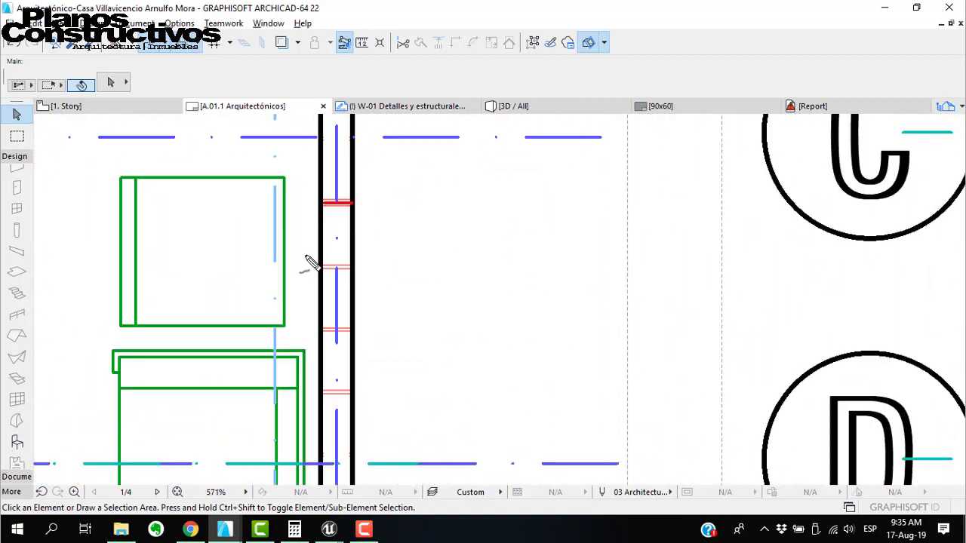
Open the 2. Story floor plan and examine the walls and VACIO areas along Calle 33-B
right_click(85, 109)
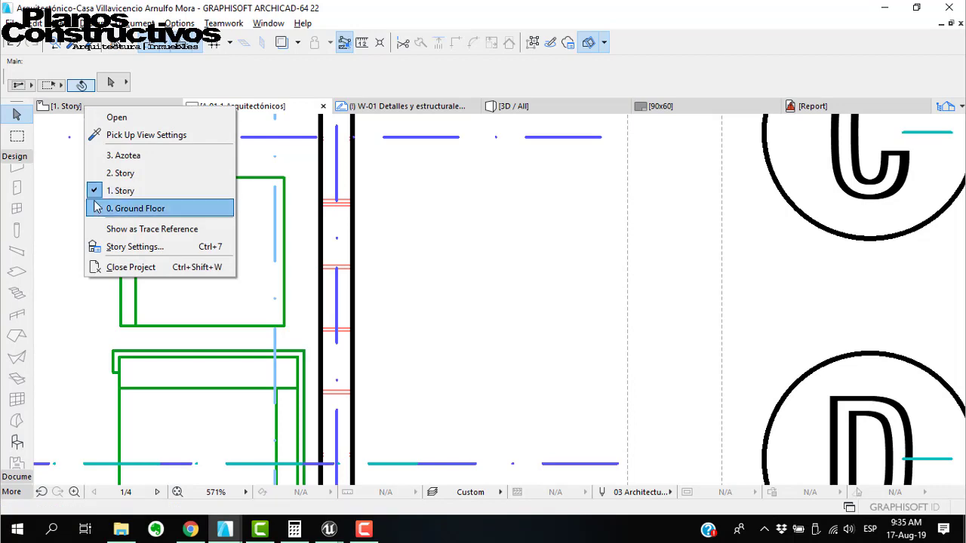
left_click(120, 173)
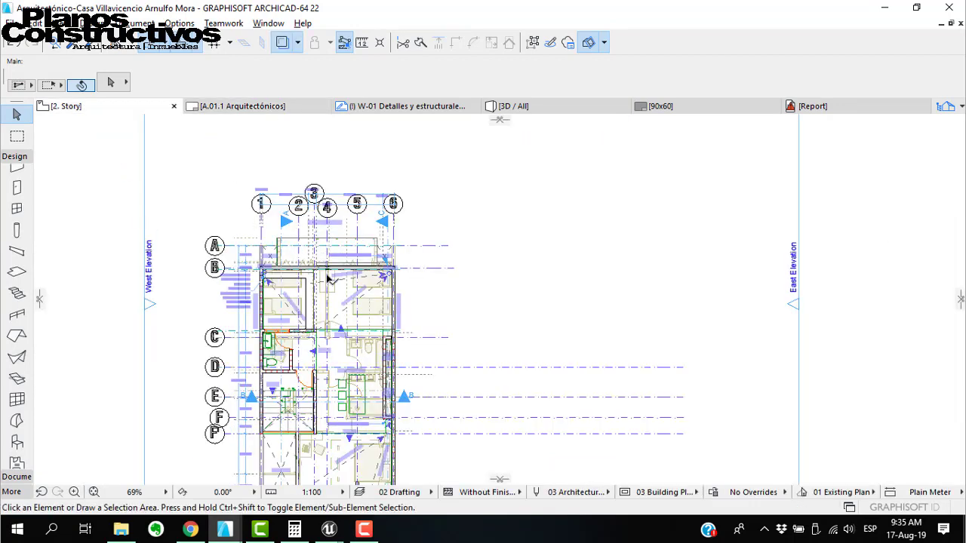
middle_click_drag(328, 413, 334, 231)
scroll(319, 321, "up", 5)
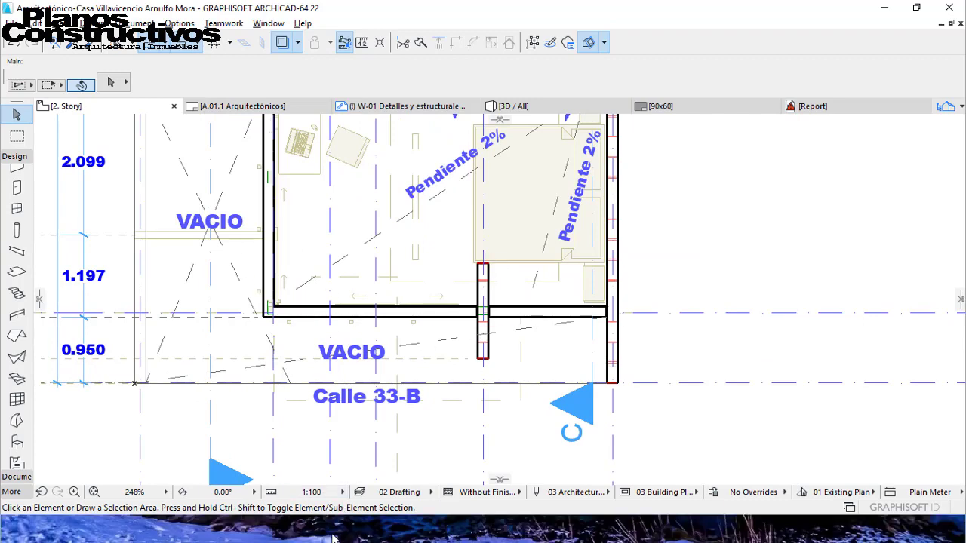
Switch to the CasaVillavicencio model in Unreal Editor and look over the grass patio, low walls and roofed terrace
mouse_move(328, 529)
left_click(318, 494)
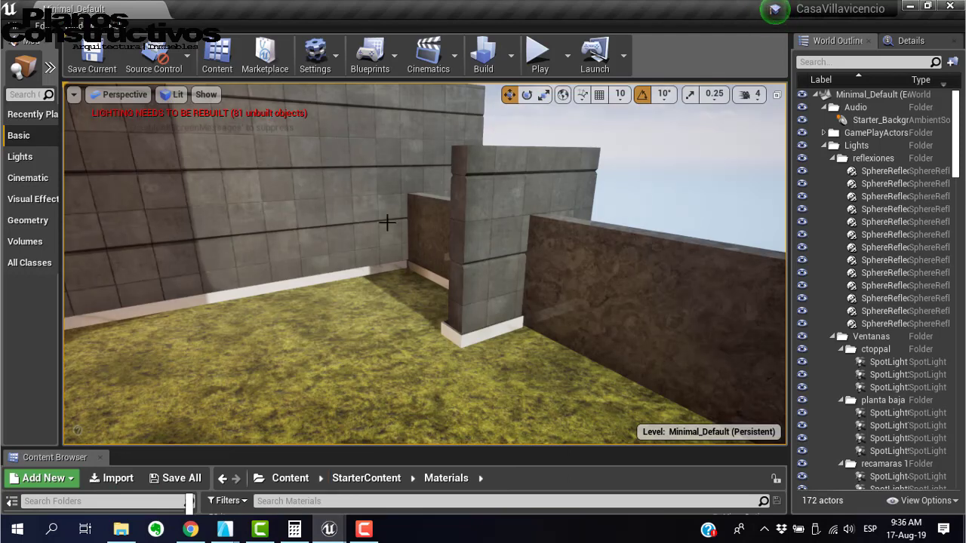
scroll(382, 210, "down", 3)
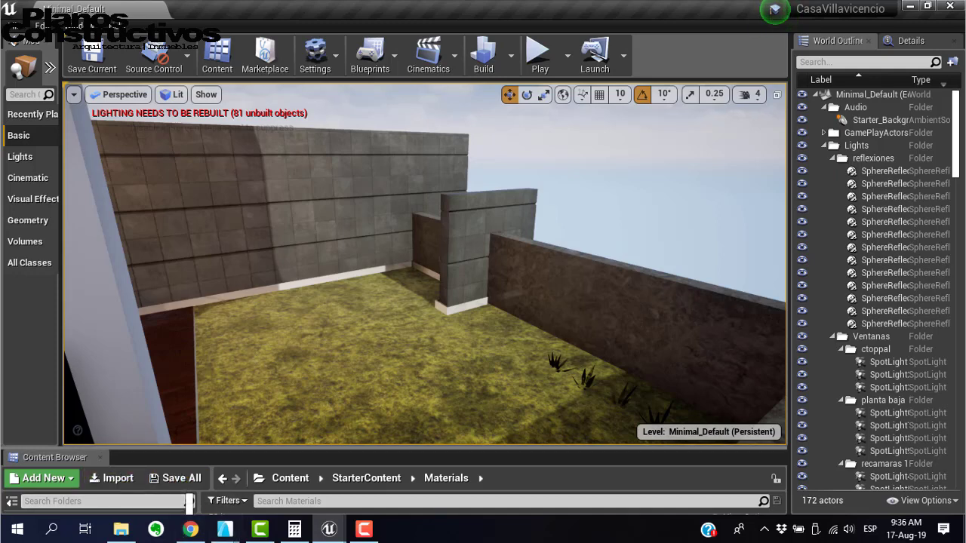
key("w")
mouse_move(425, 264)
right_mouse_down()
mouse_move(498, 260)
mouse_move(392, 290)
mouse_move(286, 294)
mouse_move(249, 283)
mouse_move(204, 232)
mouse_move(245, 252)
mouse_move(249, 385)
mouse_move(245, 340)
mouse_move(424, 245)
right_mouse_up()
key("s")
key("w")
key("s")
right_click_drag(424, 264, 454, 213)
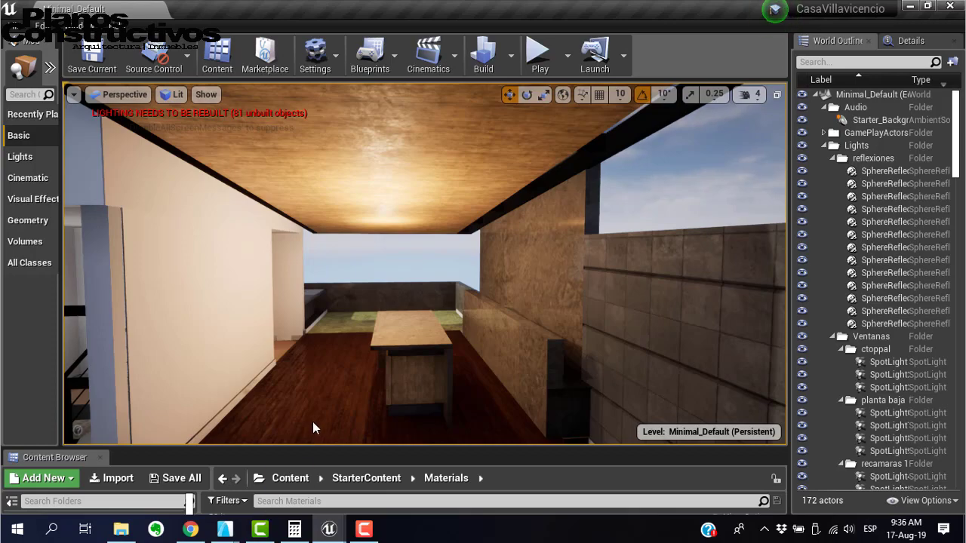
scroll(375, 273, "down", 3)
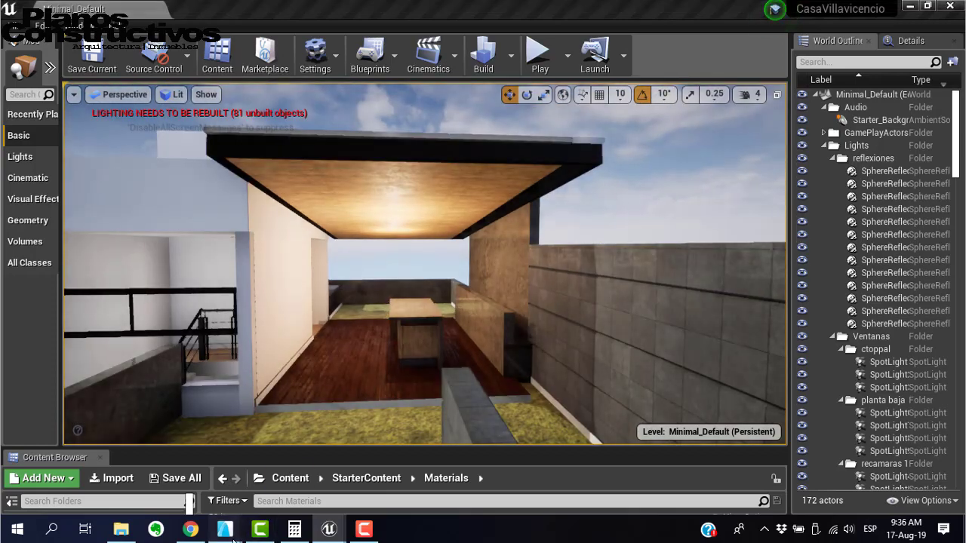
Switch to the El Encanto-salón de fiestas project in ARCHICAD and open its A.01.1 Arquitectónicos layout
mouse_move(234, 540)
left_click(230, 472)
scroll(395, 230, "down", 3)
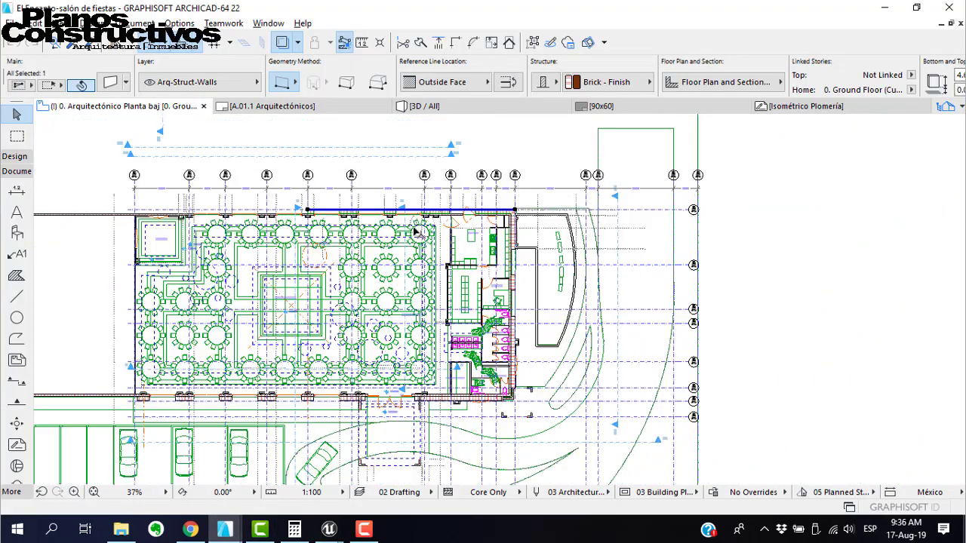
scroll(454, 220, "up", 2)
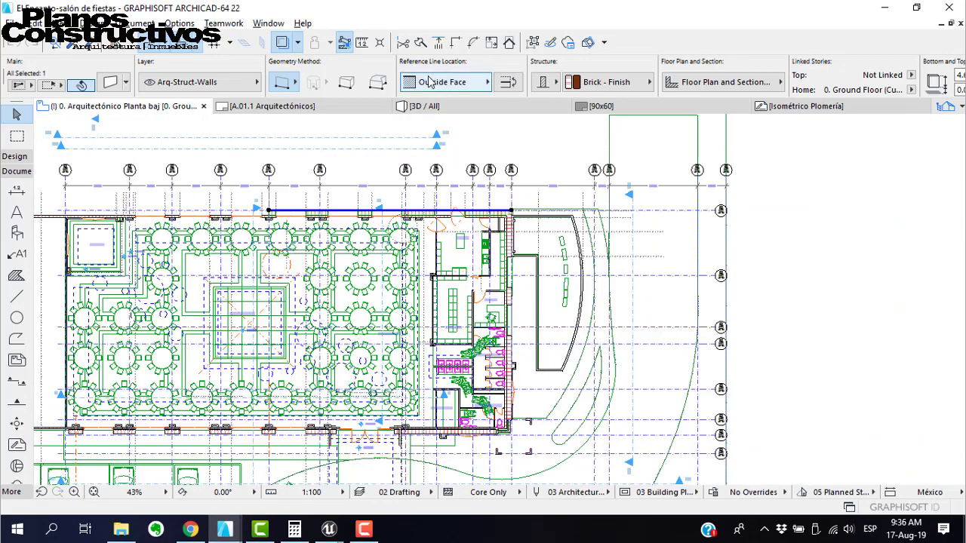
left_click(261, 105)
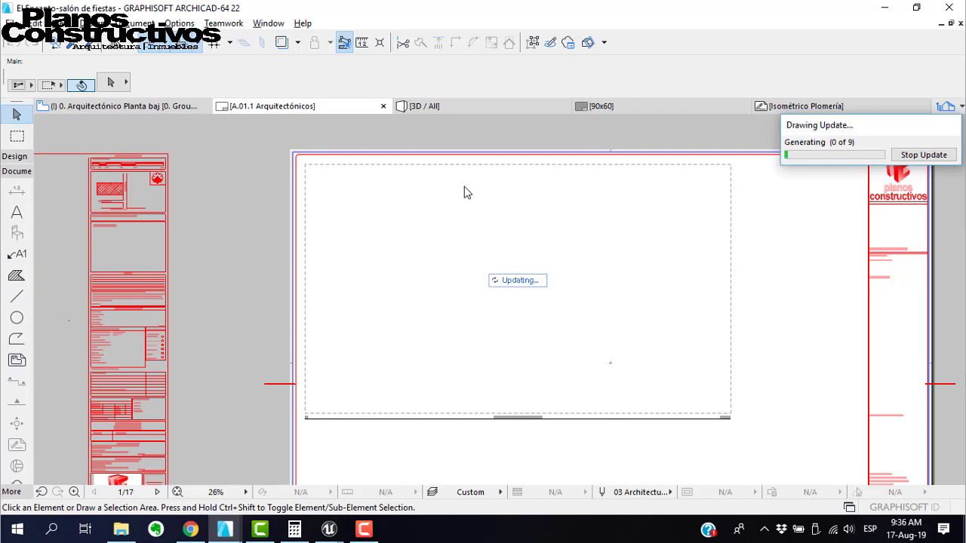
left_click(363, 529)
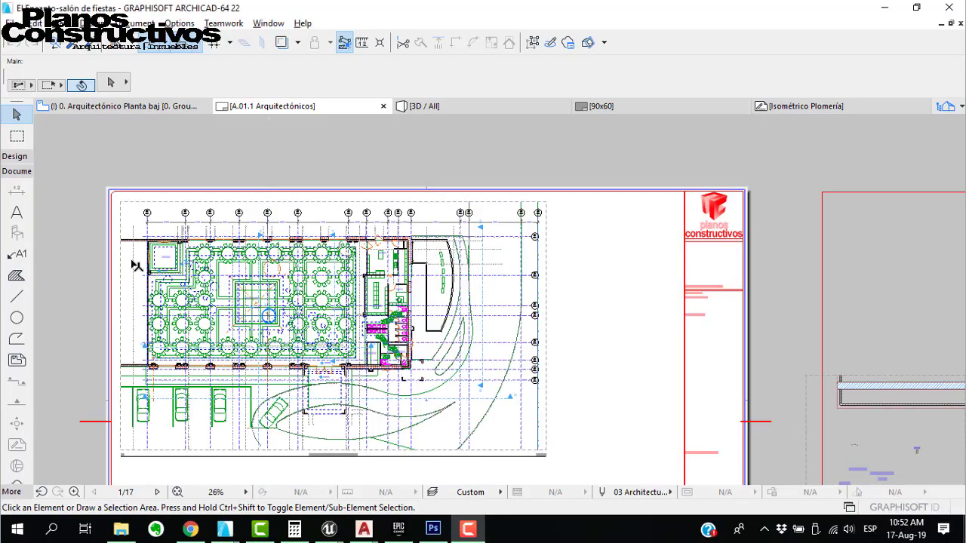
Examine the event hall plan's axis dimensions from the Estrado to the Cocina, along with the overall sheet composition
scroll(139, 254, "up", 3)
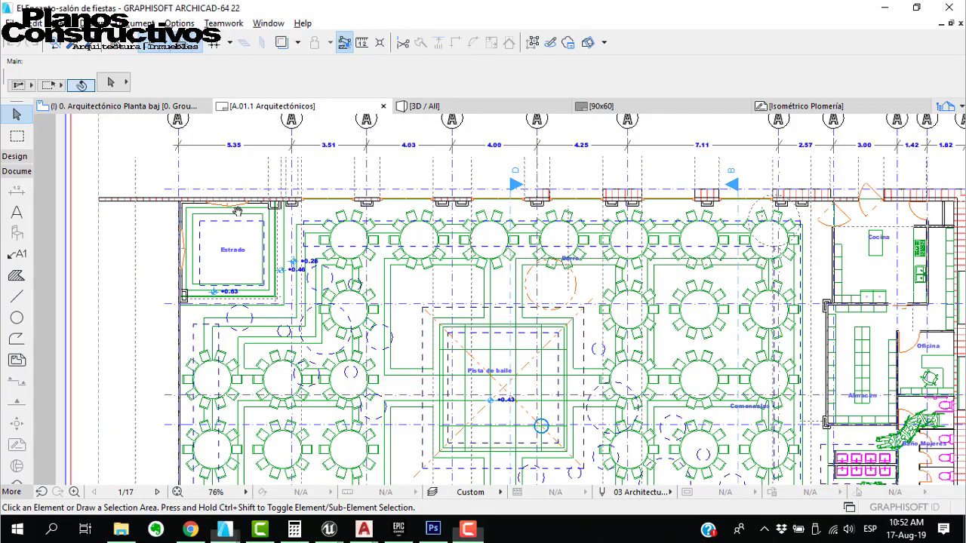
scroll(162, 244, "down", 3)
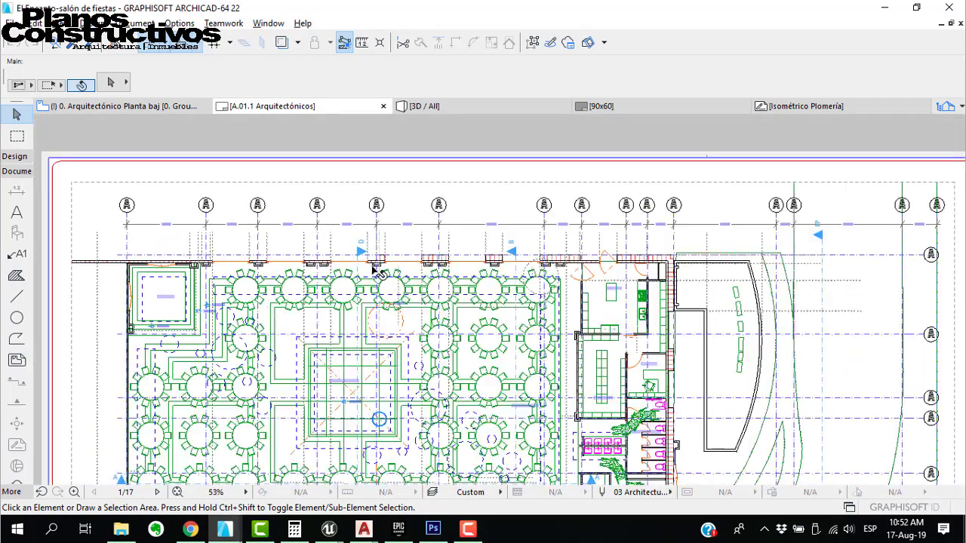
scroll(600, 268, "down", 3)
middle_click_drag(581, 274, 519, 240)
scroll(599, 285, "up", 4)
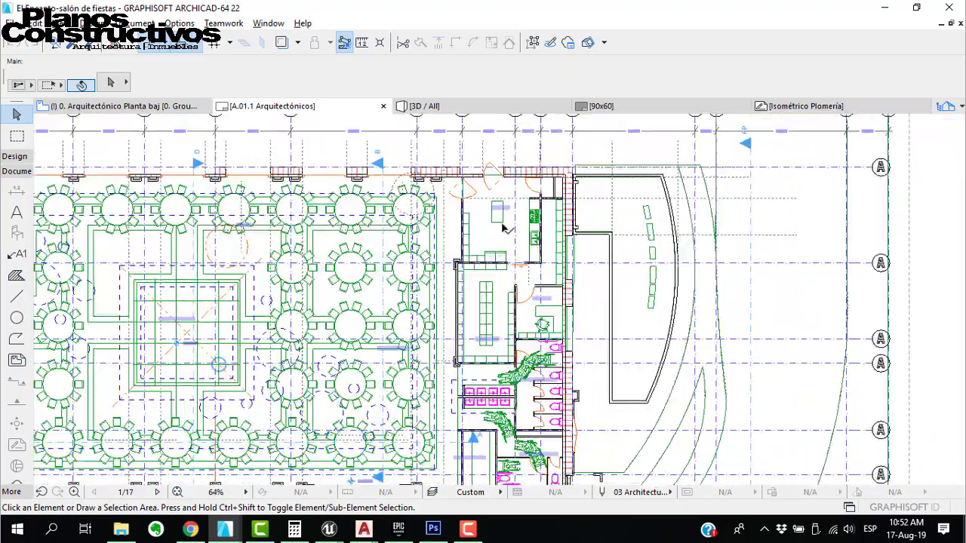
middle_click_drag(455, 215, 480, 291)
scroll(381, 218, "up", 6)
scroll(416, 189, "down", 5)
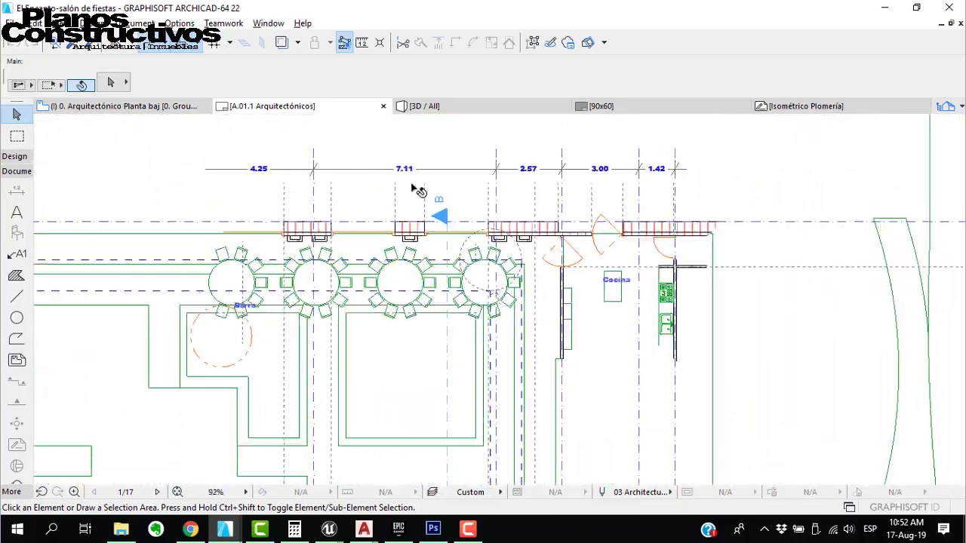
scroll(377, 324, "down", 1)
scroll(339, 261, "down", 3)
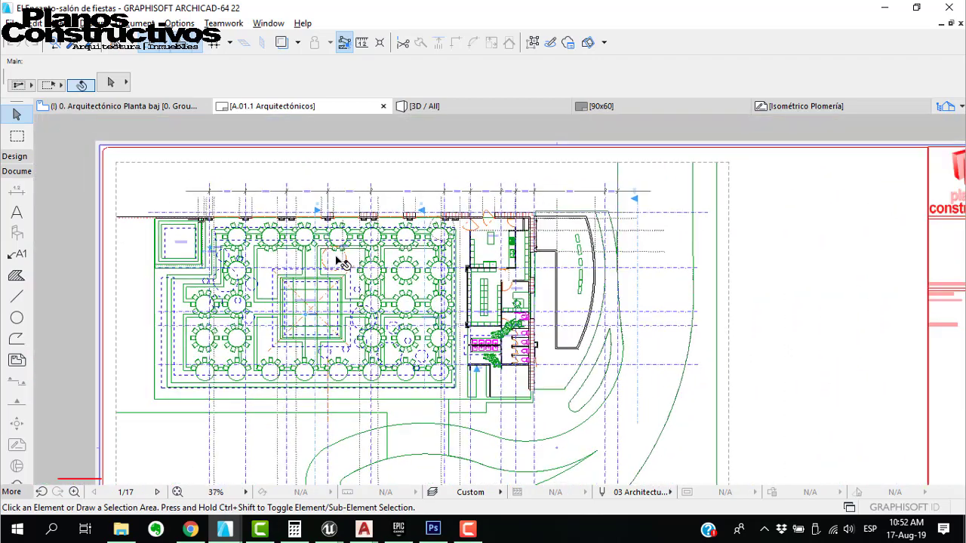
scroll(339, 261, "down", 2)
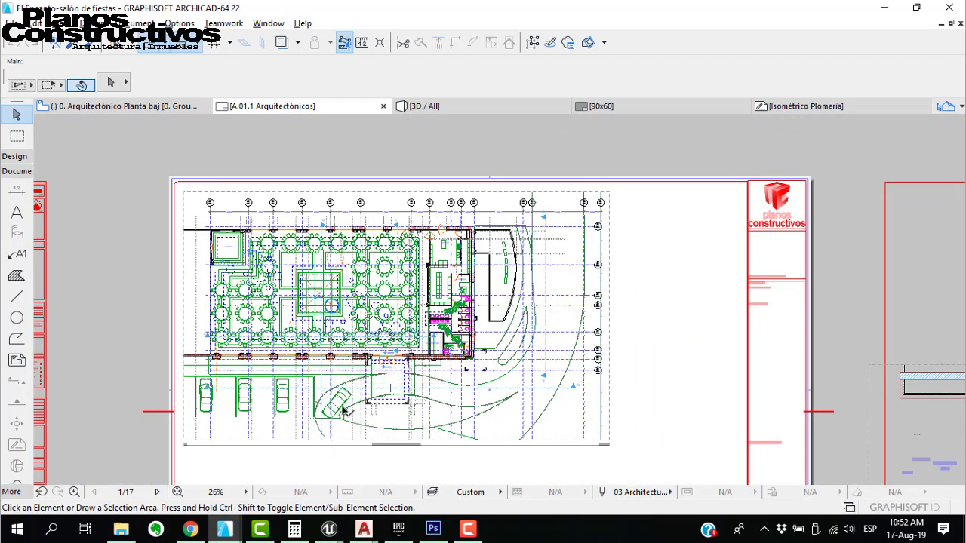
scroll(341, 332, "down", 4)
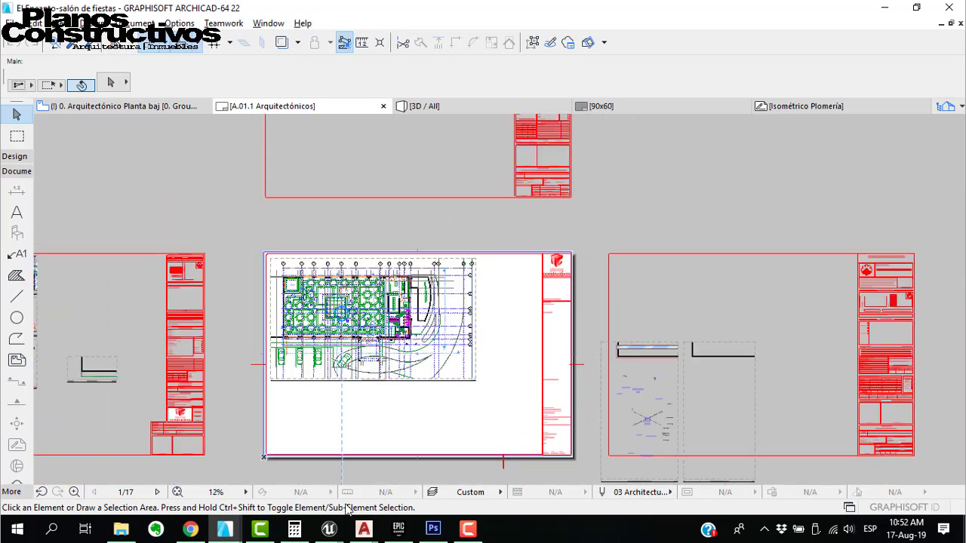
Switch to DRENAJE PLUVIAL.dwg in AutoCAD and survey the storm drainage plan, its numbered lots and the construction details below
mouse_move(354, 531)
left_click(134, 481)
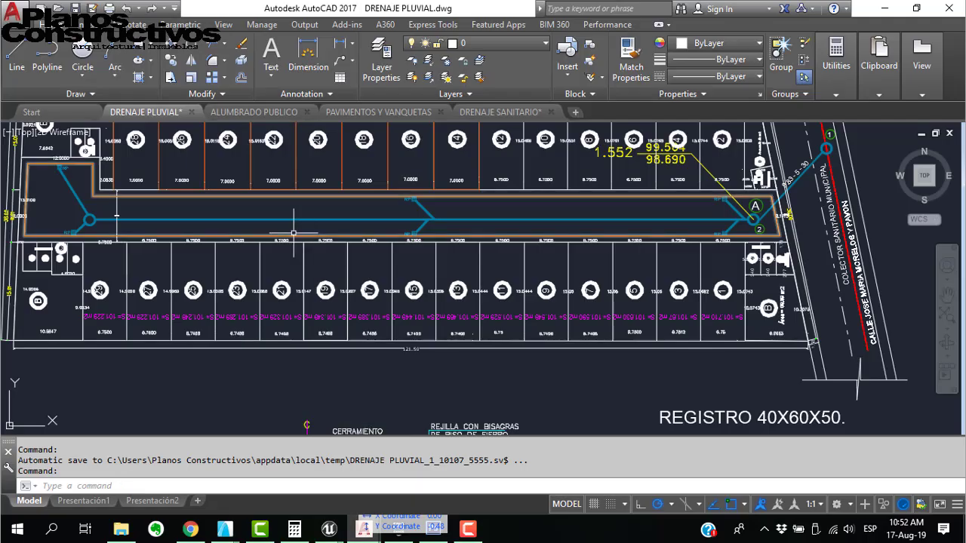
scroll(215, 248, "up", 5)
scroll(155, 259, "down", 4)
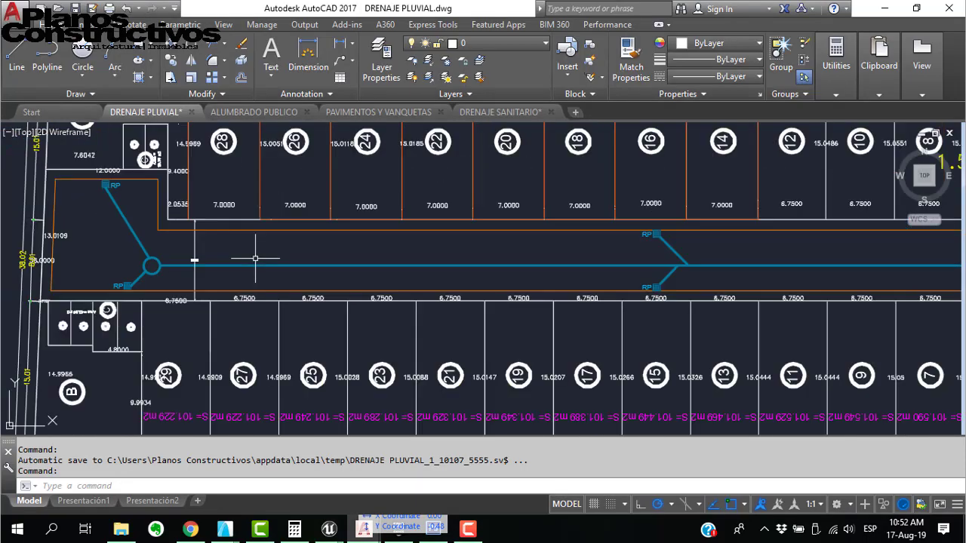
scroll(115, 224, "down", 5)
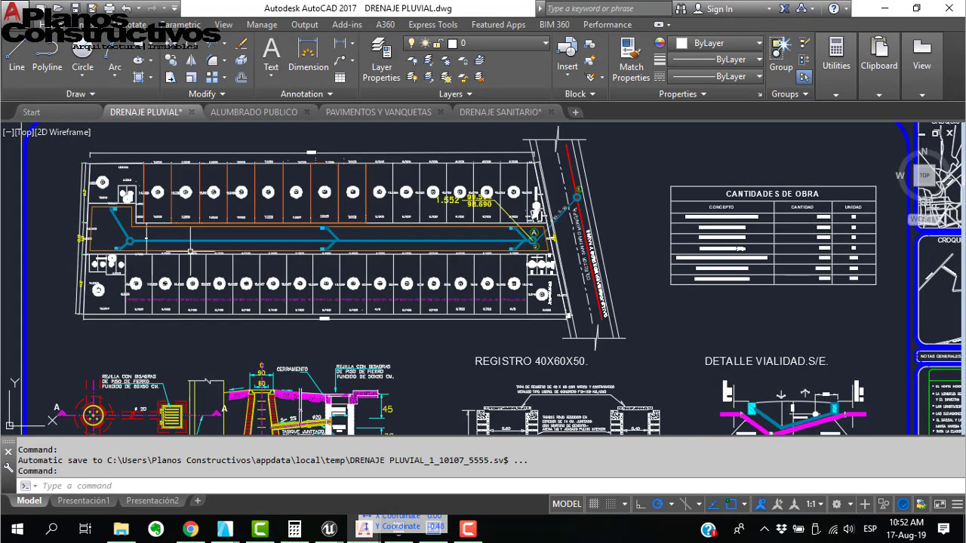
scroll(411, 230, "down", 5)
scroll(410, 230, "up", 7)
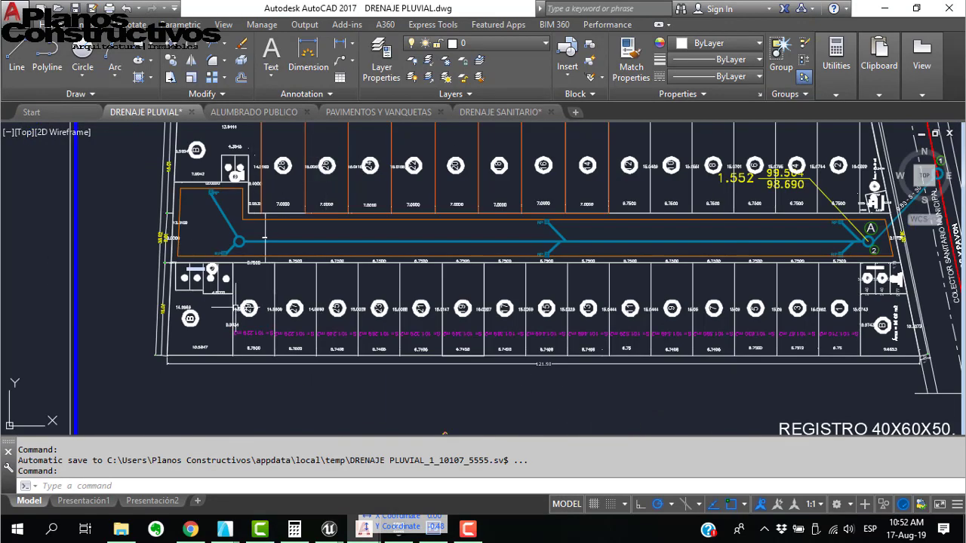
scroll(411, 230, "down", 4)
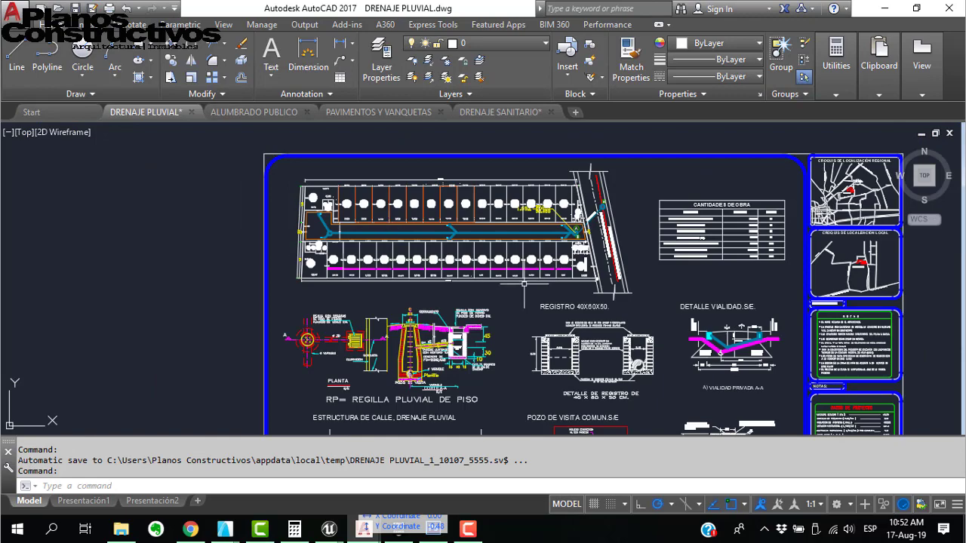
Examine the internal street's drain line, RP inlets and lot dimensions in close-up and within the whole drainage plan
scroll(533, 257, "up", 8)
scroll(533, 257, "down", 8)
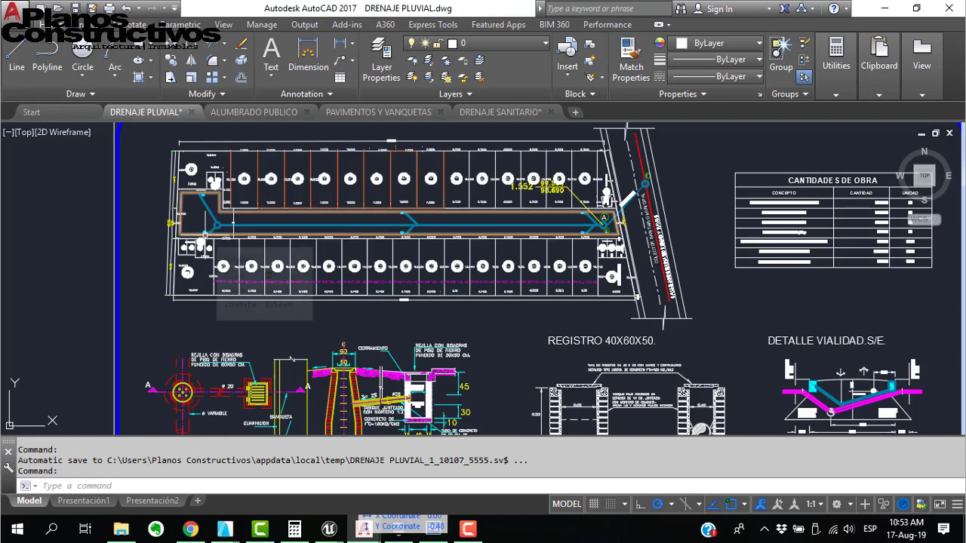
scroll(174, 228, "up", 8)
scroll(454, 253, "down", 5)
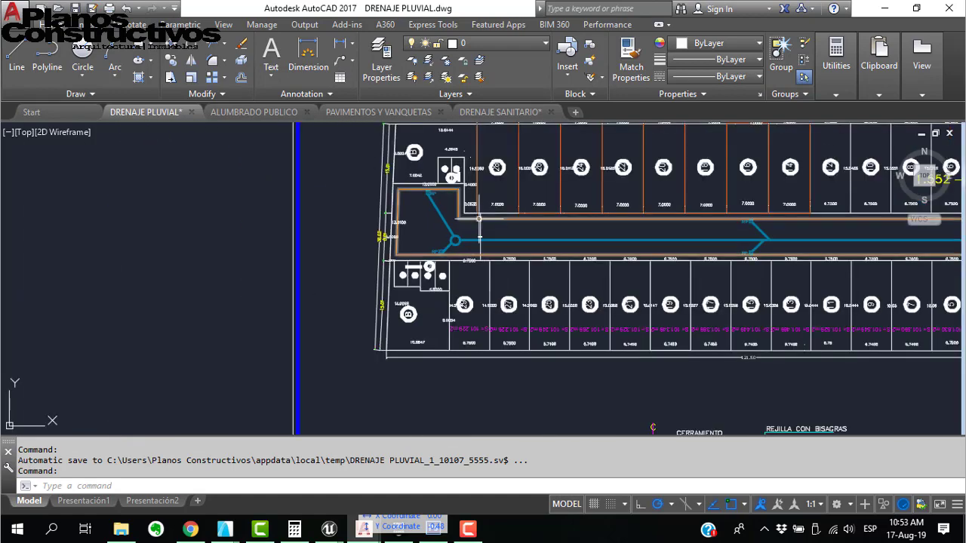
scroll(470, 171, "up", 7)
scroll(406, 278, "down", 5)
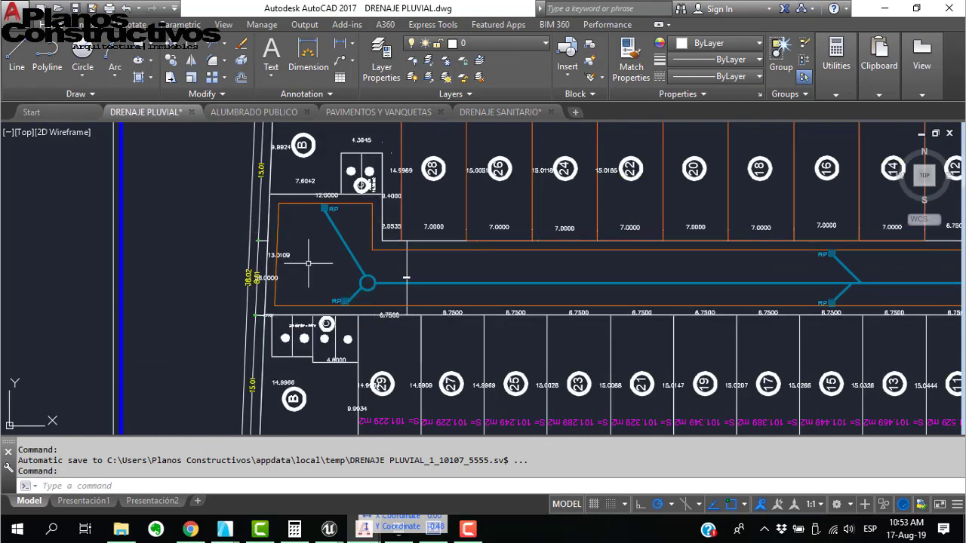
scroll(364, 283, "down", 3)
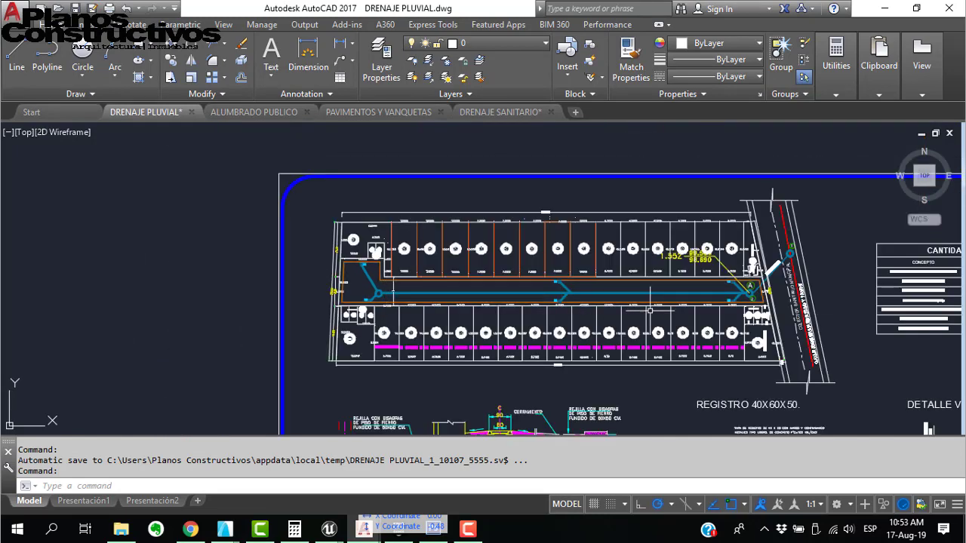
scroll(701, 298, "up", 2)
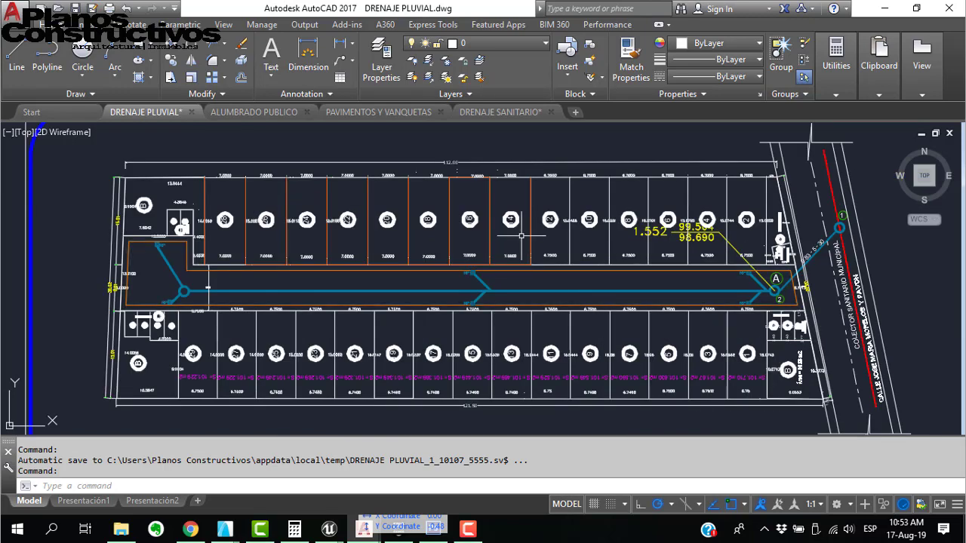
scroll(521, 233, "down", 2)
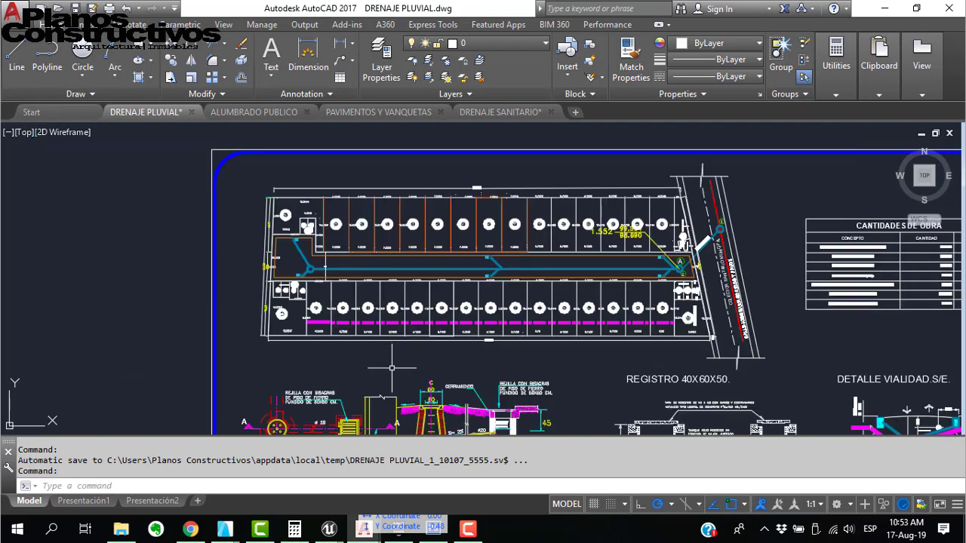
Examine the street drainage section details, the 40x60x50 registro and the Cantidades de Obra quantities table
middle_click_drag(488, 364, 508, 308)
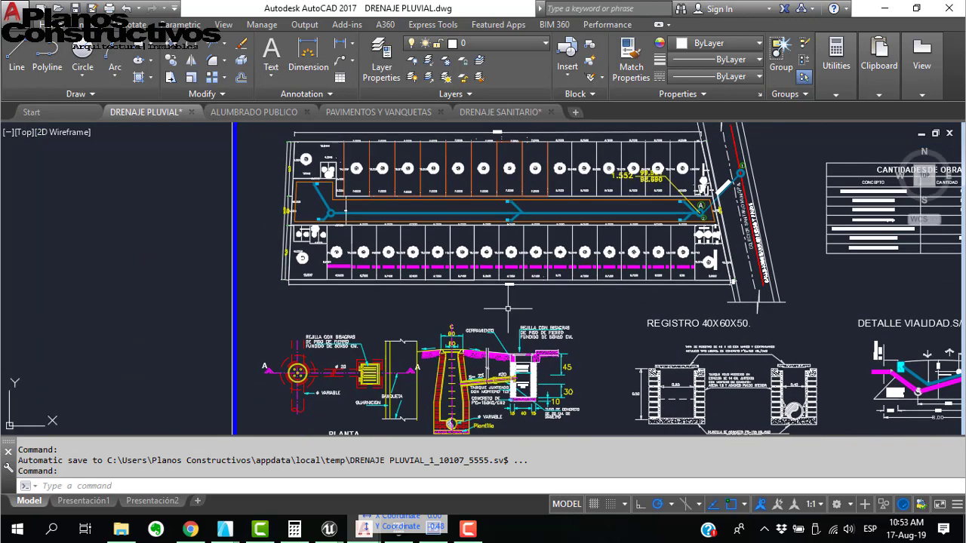
scroll(482, 381, "up", 4)
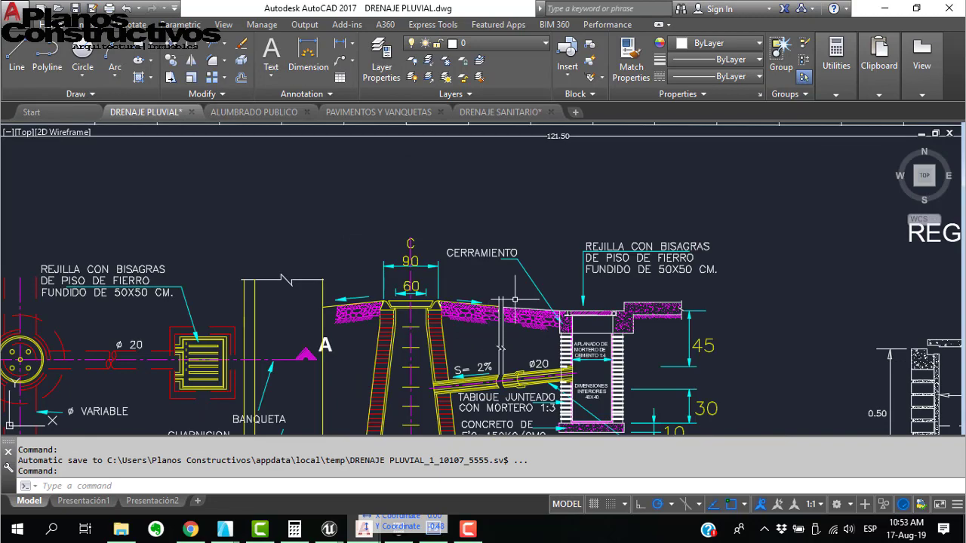
scroll(516, 285, "down", 4)
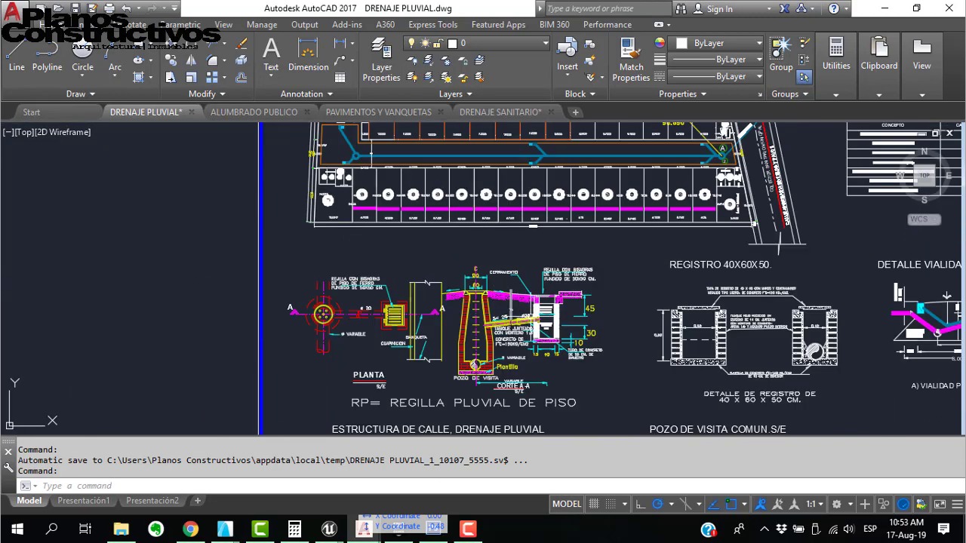
middle_click_drag(510, 298, 253, 336)
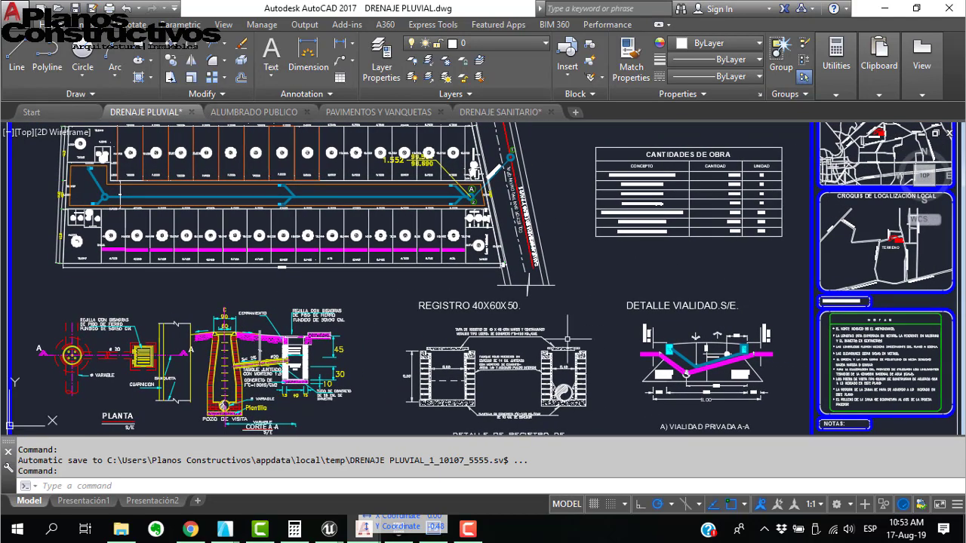
middle_click_drag(567, 337, 483, 336)
scroll(616, 212, "up", 5)
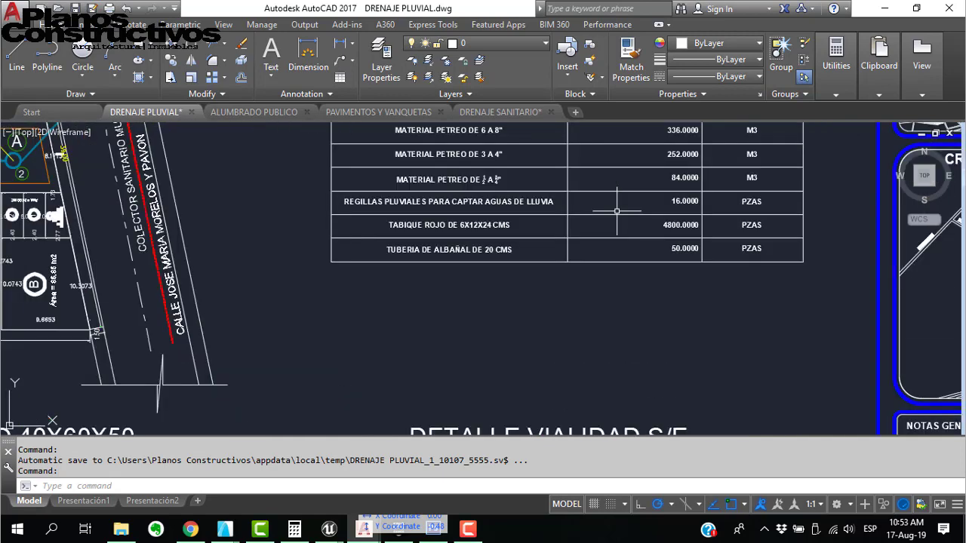
scroll(616, 211, "down", 5)
scroll(581, 160, "up", 6)
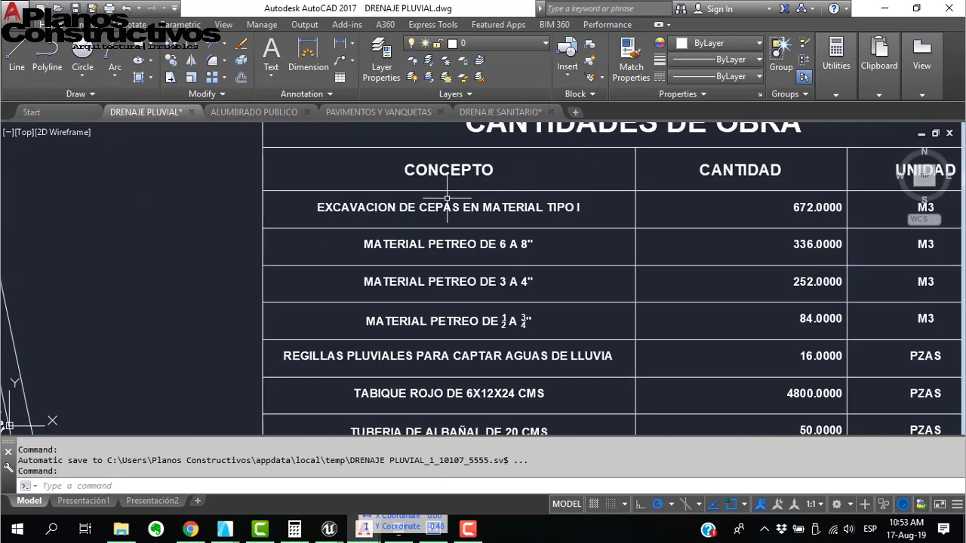
scroll(702, 206, "down", 4)
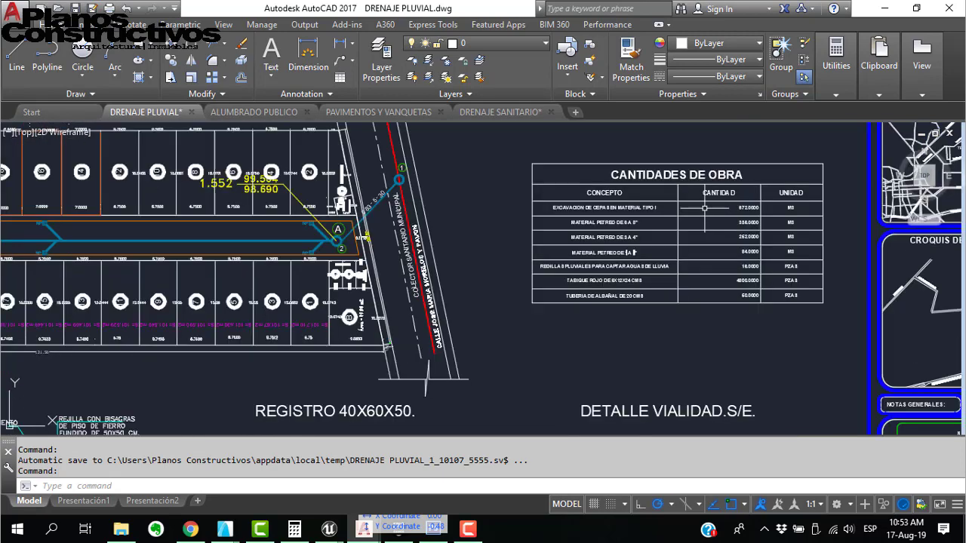
Measure the street drain line between the middle and end RP inlet branches using the DIST command
middle_click_drag(311, 228, 554, 228)
scroll(355, 232, "up", 7)
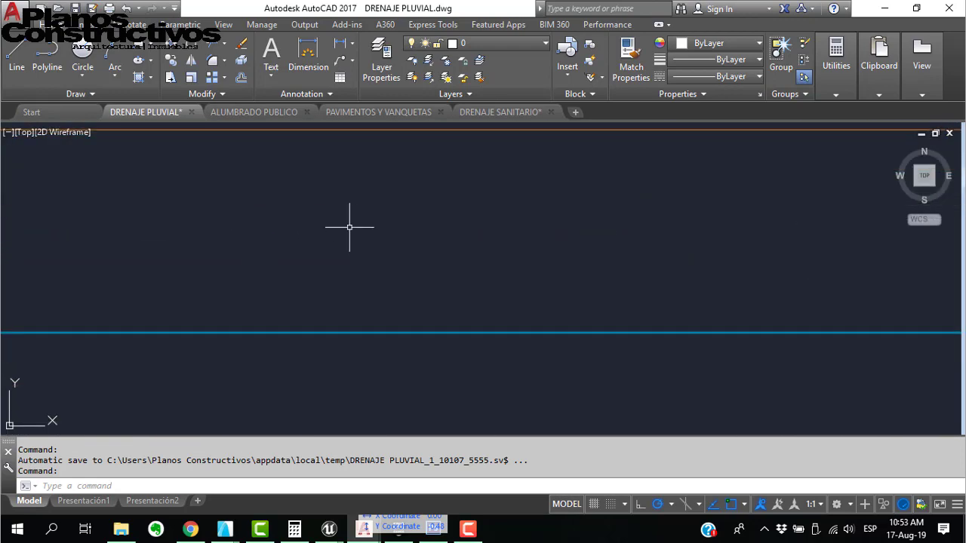
scroll(349, 226, "down", 6)
type("jdi")
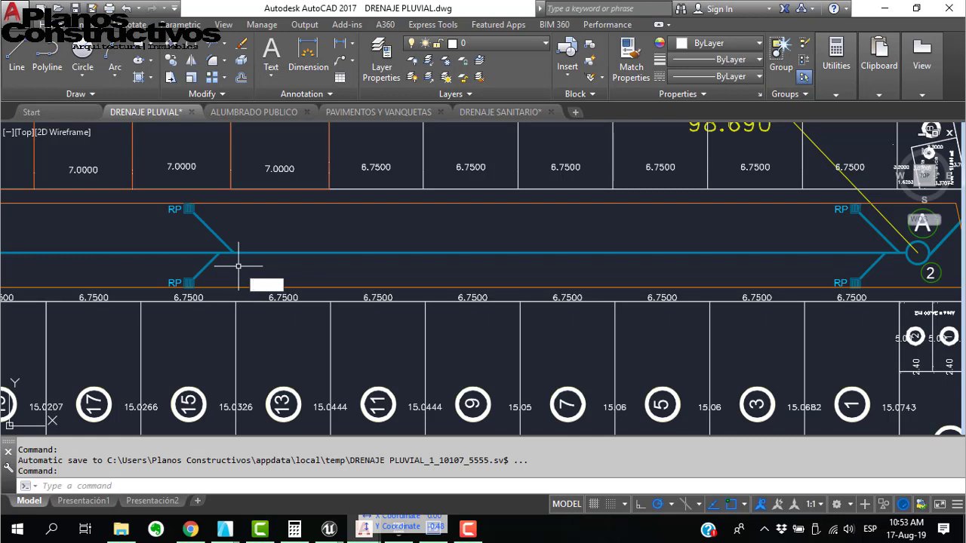
key("Return")
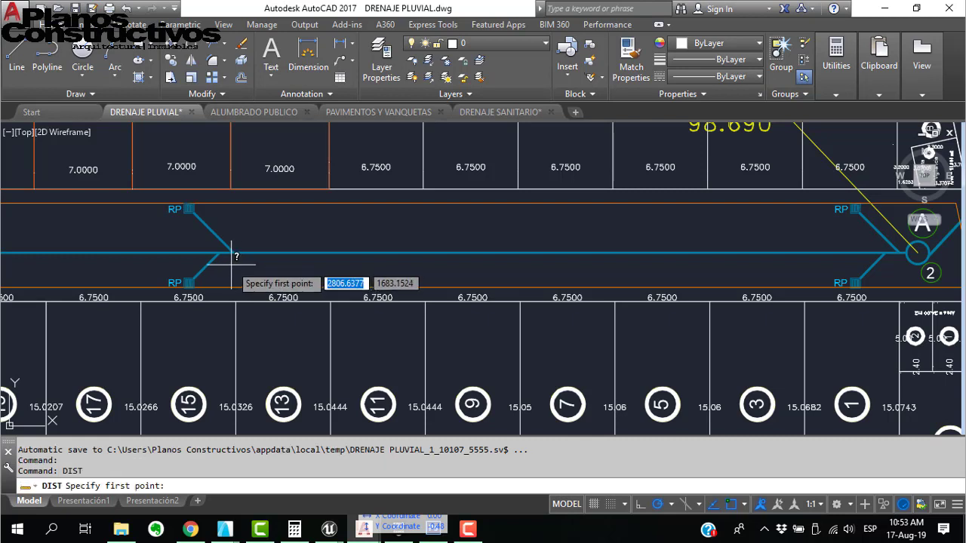
left_click(233, 251)
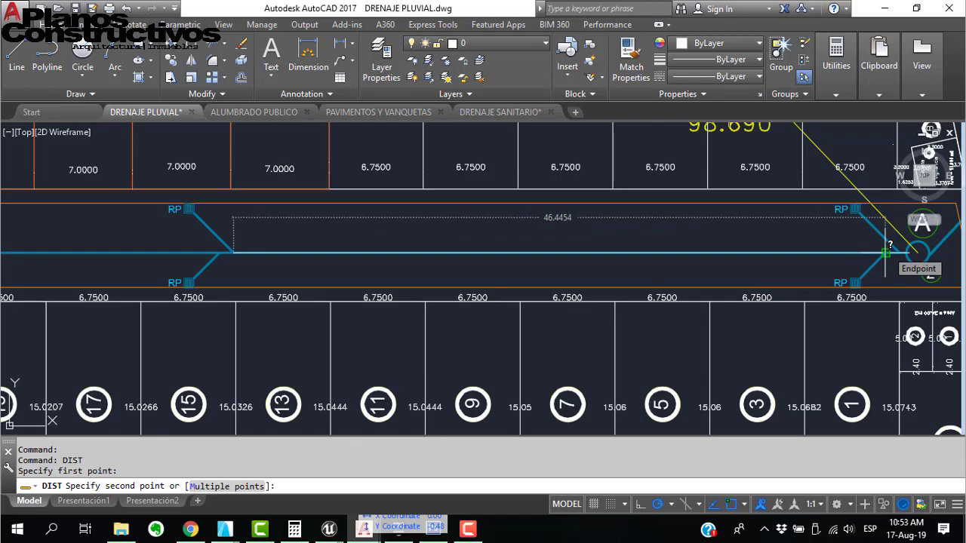
key("Escape")
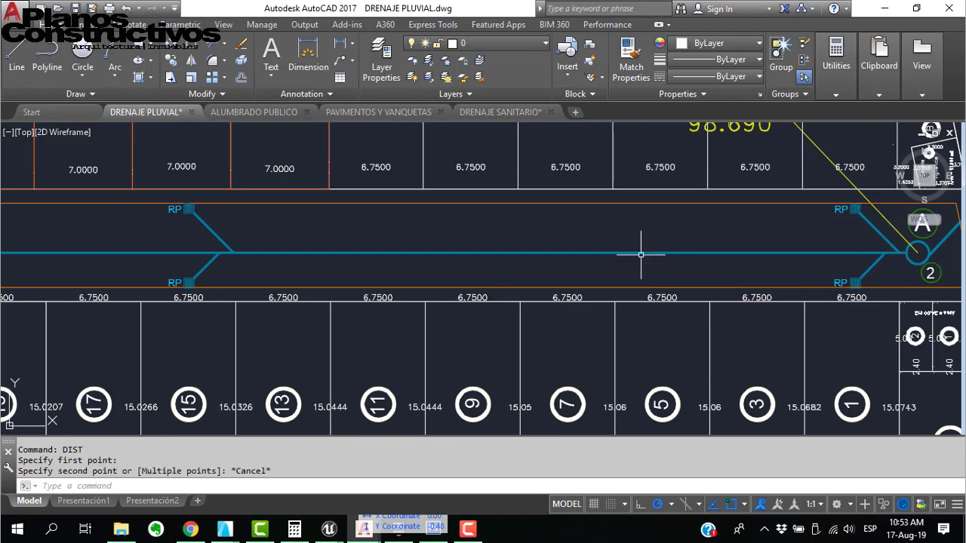
Check the sheet's scale, date and plan key in the title block, along with the trench and manhole details
scroll(640, 254, "down", 10)
scroll(588, 260, "up", 5)
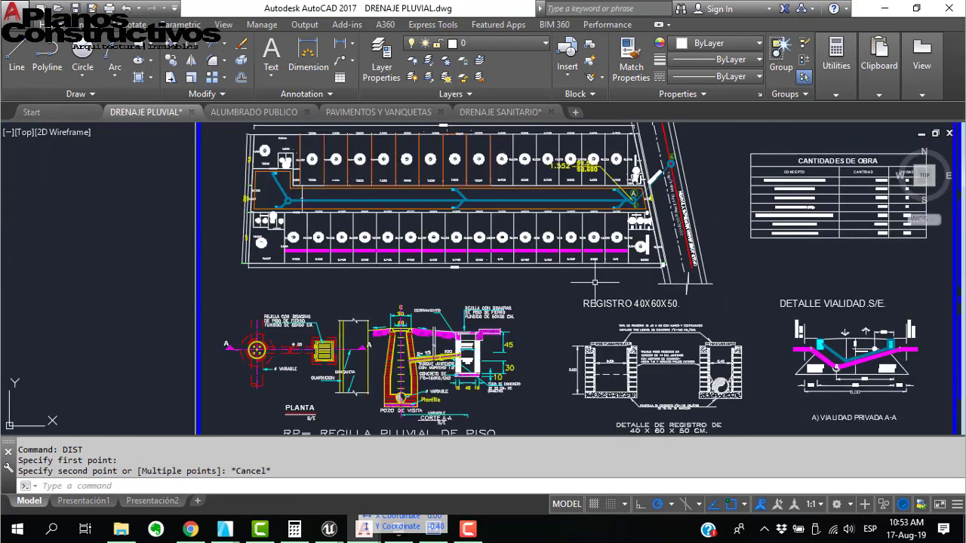
scroll(543, 279, "down", 8)
scroll(528, 288, "up", 4)
scroll(528, 287, "up", 6)
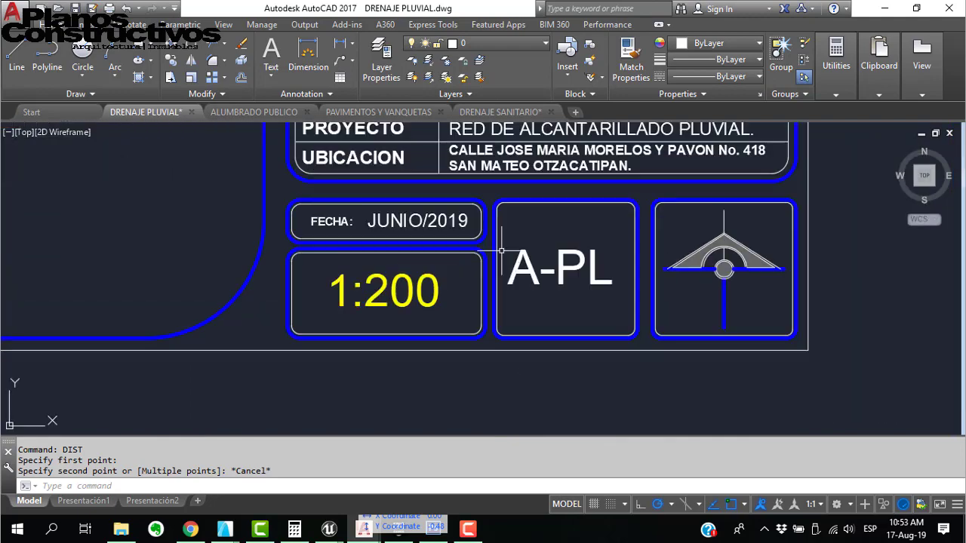
scroll(529, 271, "down", 5)
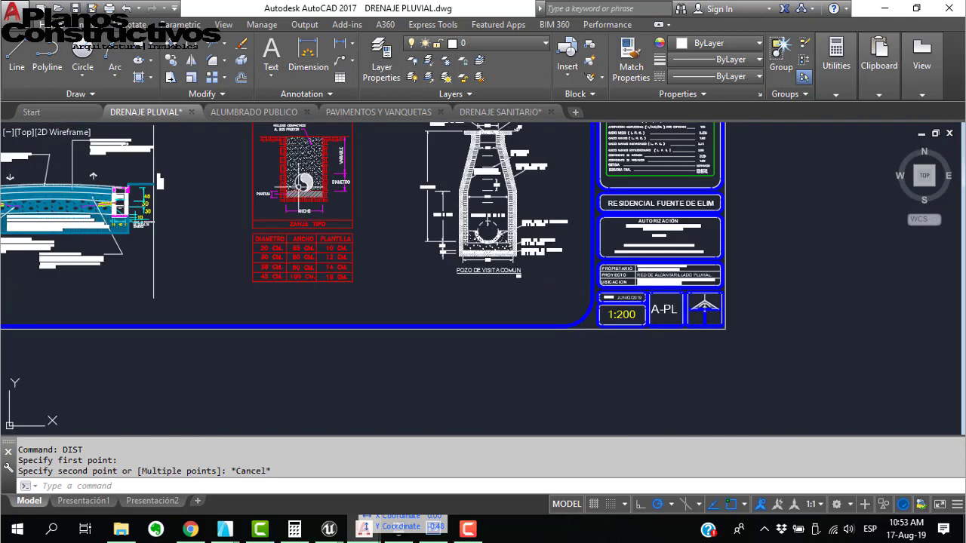
scroll(574, 242, "down", 3)
scroll(574, 242, "up", 4)
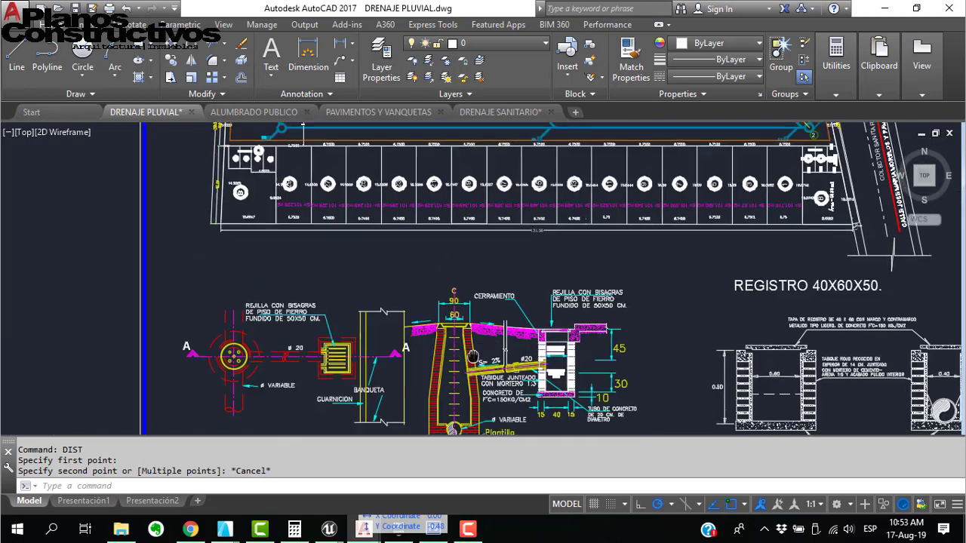
Examine the numbered lots' areas and widths on both sides of the internal street and its drain line
middle_click_drag(466, 179, 412, 312)
scroll(405, 203, "up", 2)
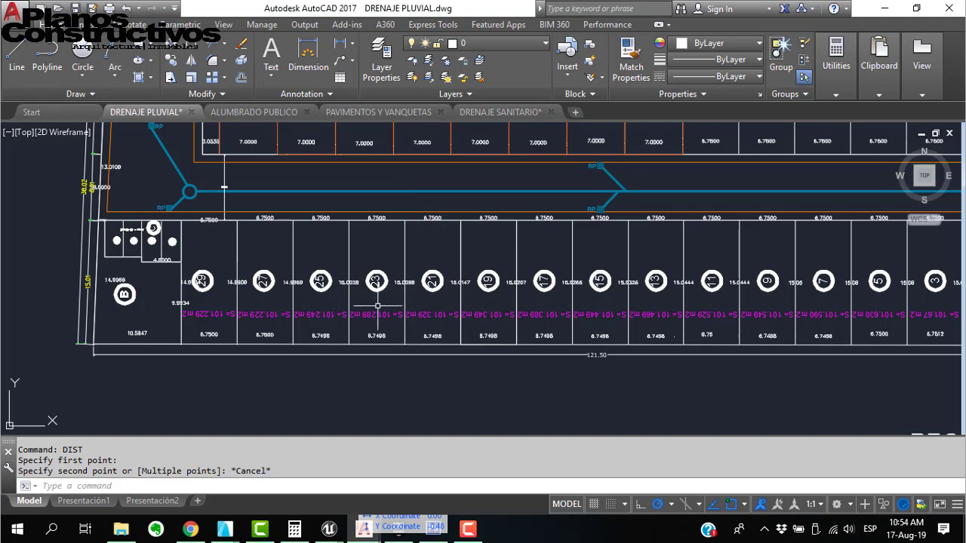
scroll(341, 341, "down", 5)
scroll(441, 285, "up", 5)
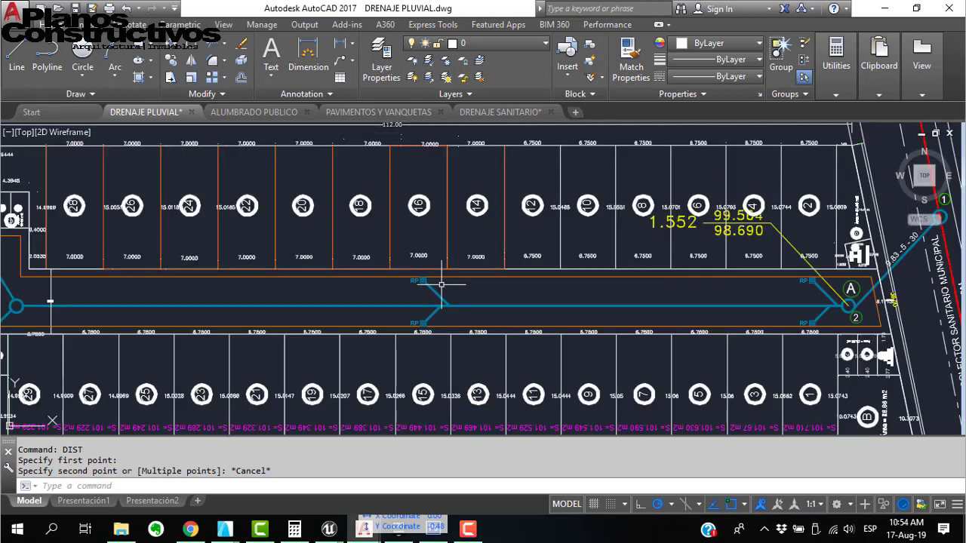
scroll(454, 270, "down", 6)
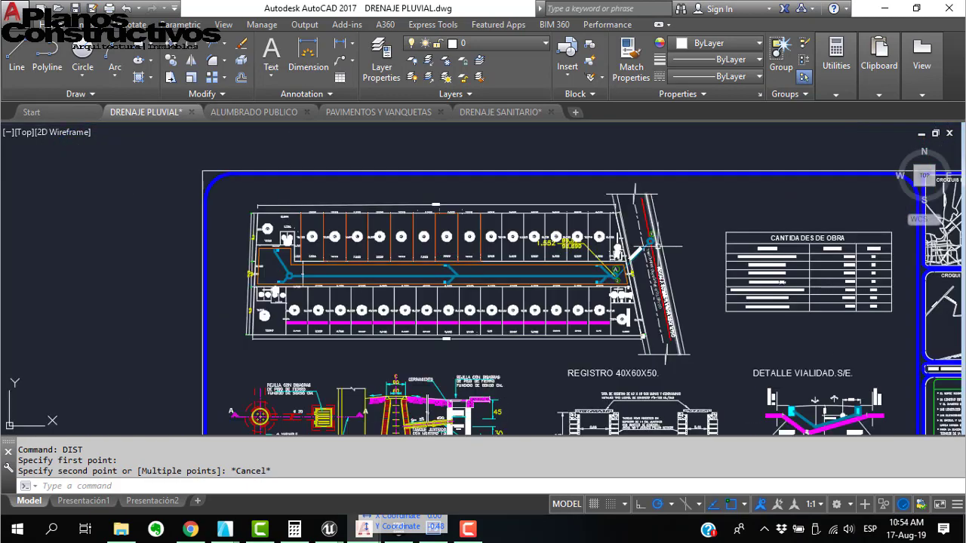
Inspect corner area B, the even-numbered lots' widths and the overall frontage dimension within the full drainage sheet
scroll(264, 227, "up", 6)
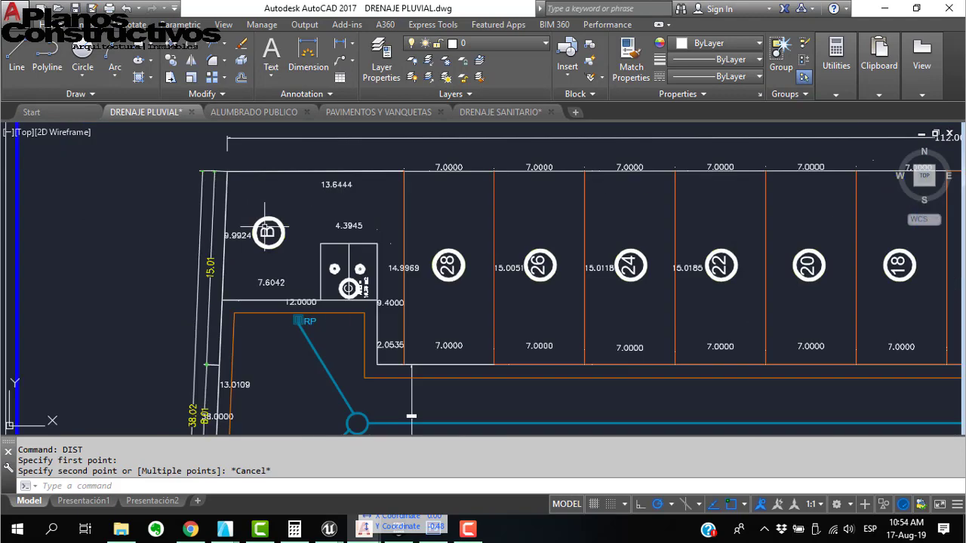
scroll(242, 178, "down", 5)
scroll(498, 146, "up", 6)
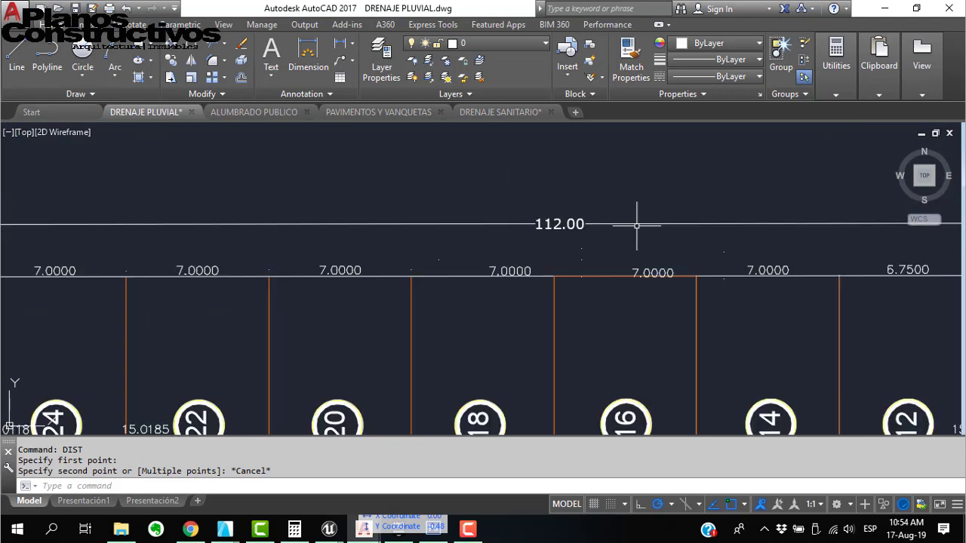
scroll(423, 185, "down", 6)
scroll(422, 192, "up", 5)
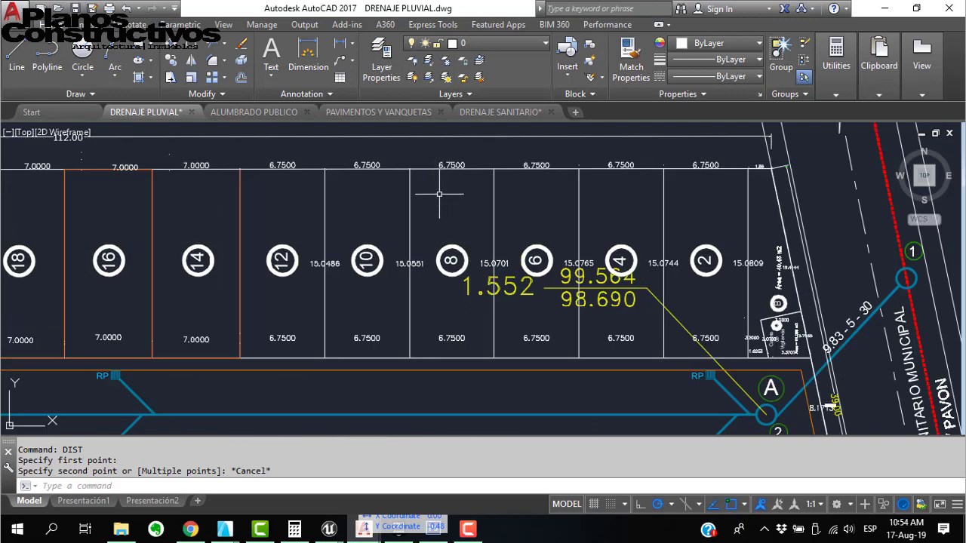
scroll(445, 189, "down", 3)
scroll(453, 215, "down", 4)
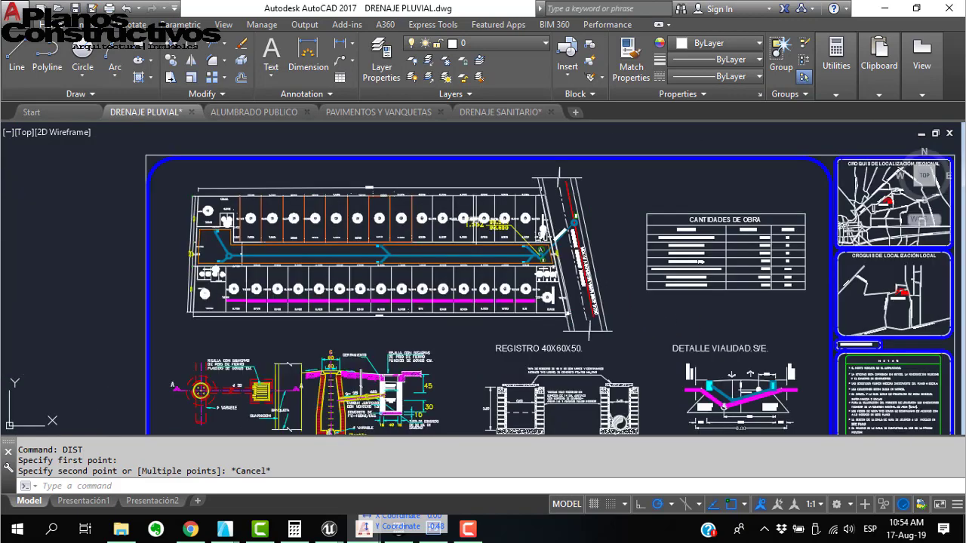
middle_click_drag(424, 387, 453, 327)
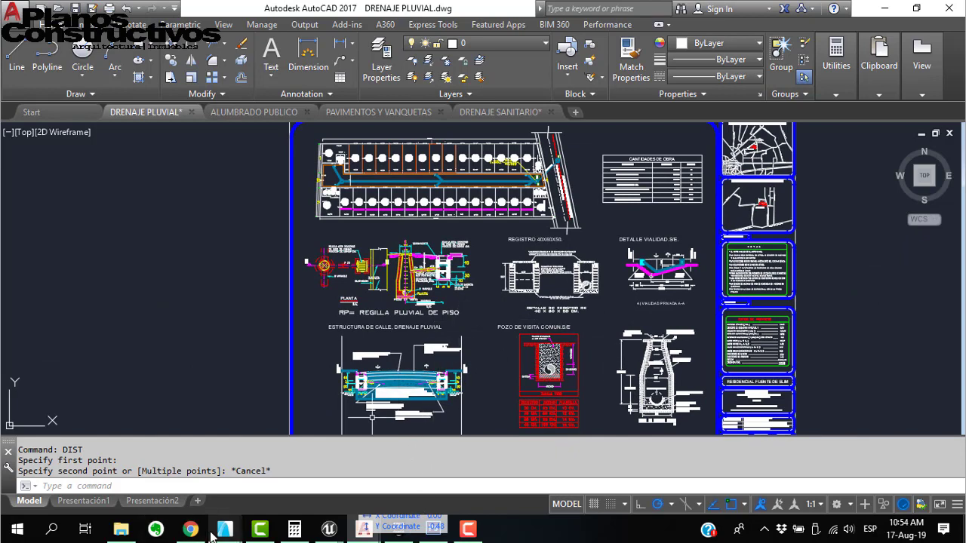
Switch to the Proy-Baño project in ARCHICAD and examine the bathroom floor plan's dimensions, levels and section markers
mouse_move(235, 524)
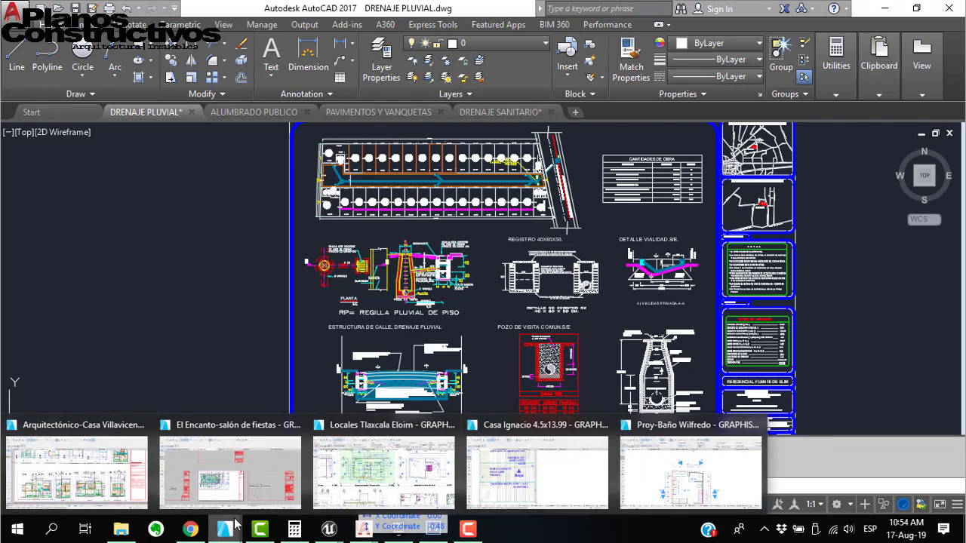
left_click(667, 459)
middle_click_drag(442, 310, 432, 220)
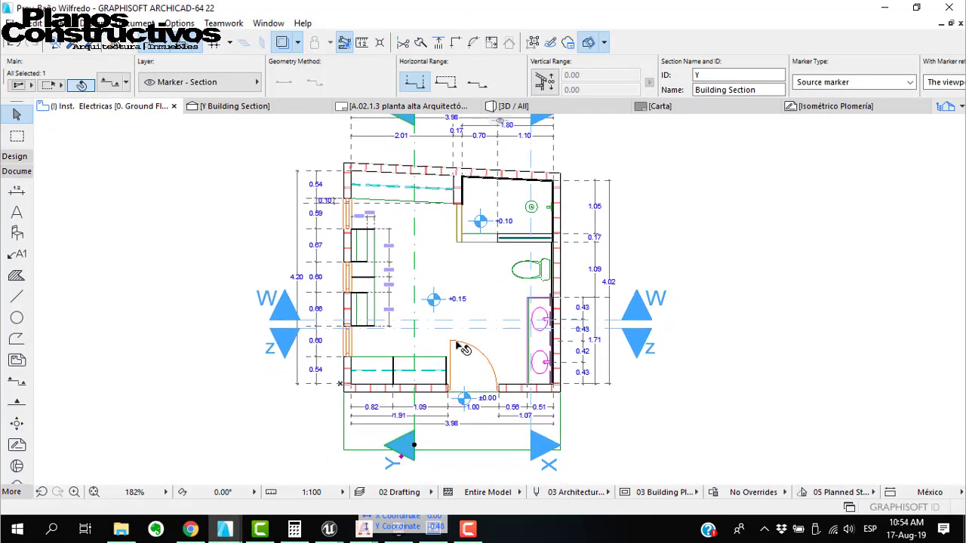
scroll(457, 344, "up", 4)
scroll(448, 292, "down", 1)
scroll(452, 297, "down", 2)
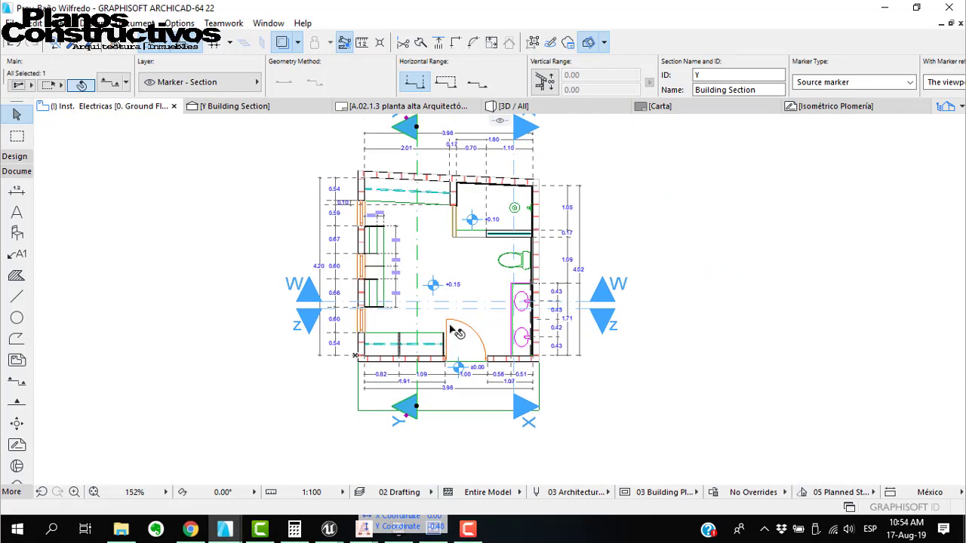
scroll(424, 275, "up", 1)
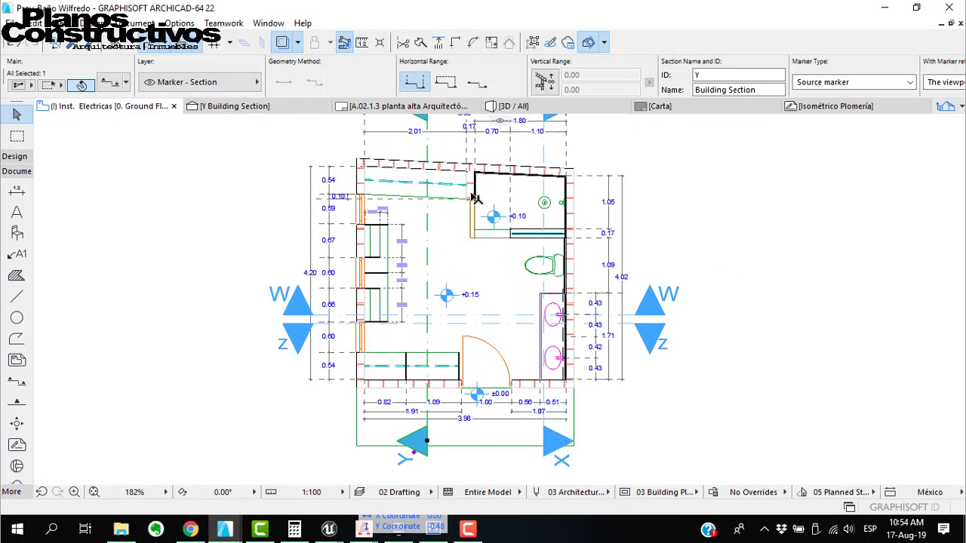
middle_click_drag(515, 244, 483, 258)
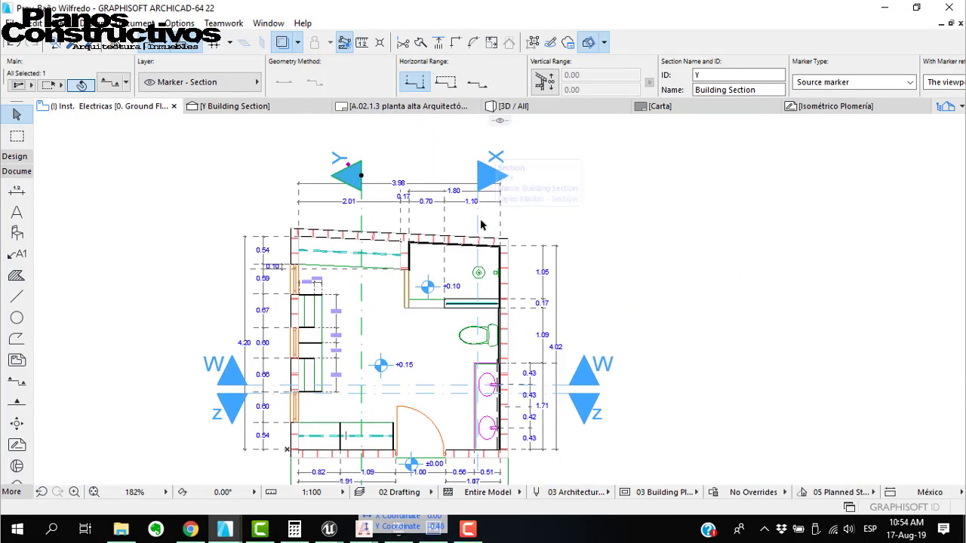
Open building section X with the current view settings and examine its heights, material notes and fixtures in close-up
left_click(477, 175)
right_click(481, 220)
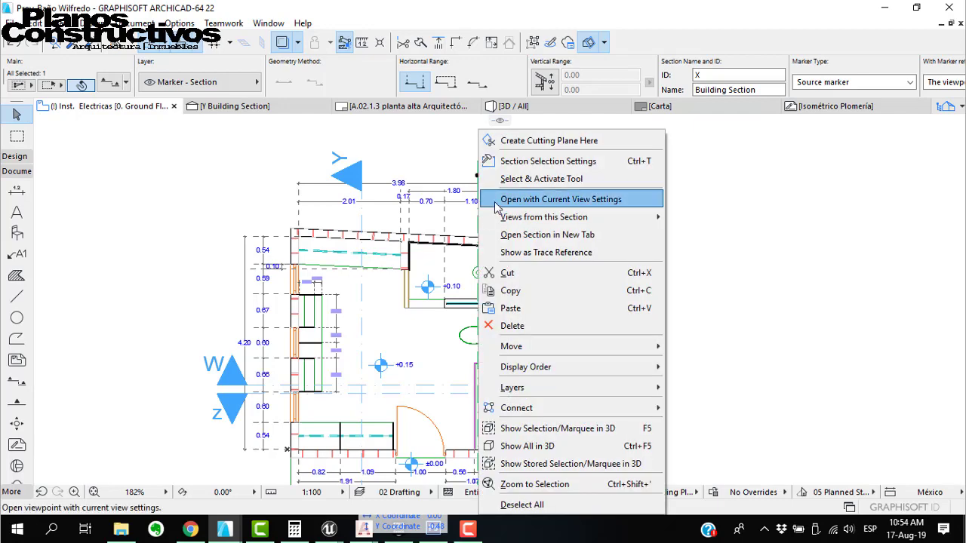
left_click(459, 307)
scroll(500, 386, "up", 2)
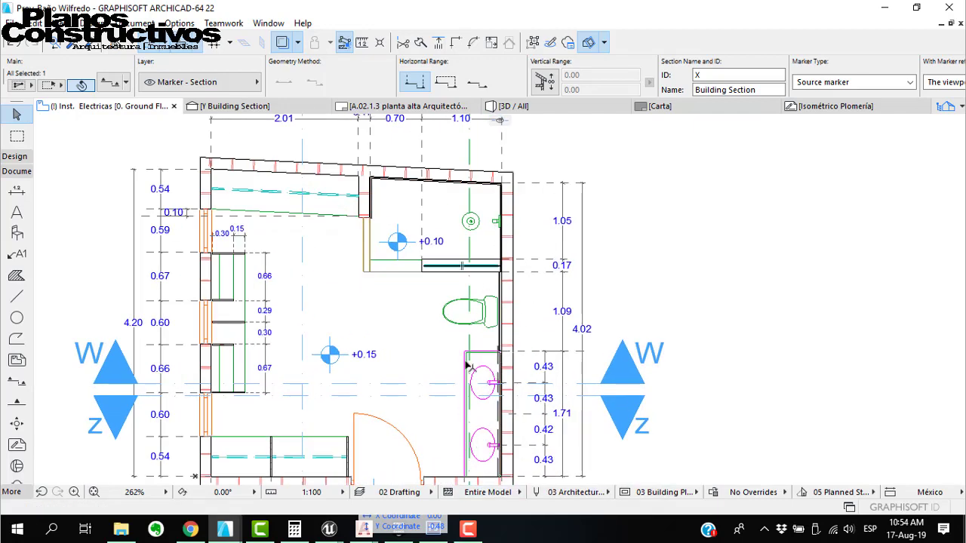
scroll(473, 161, "down", 5)
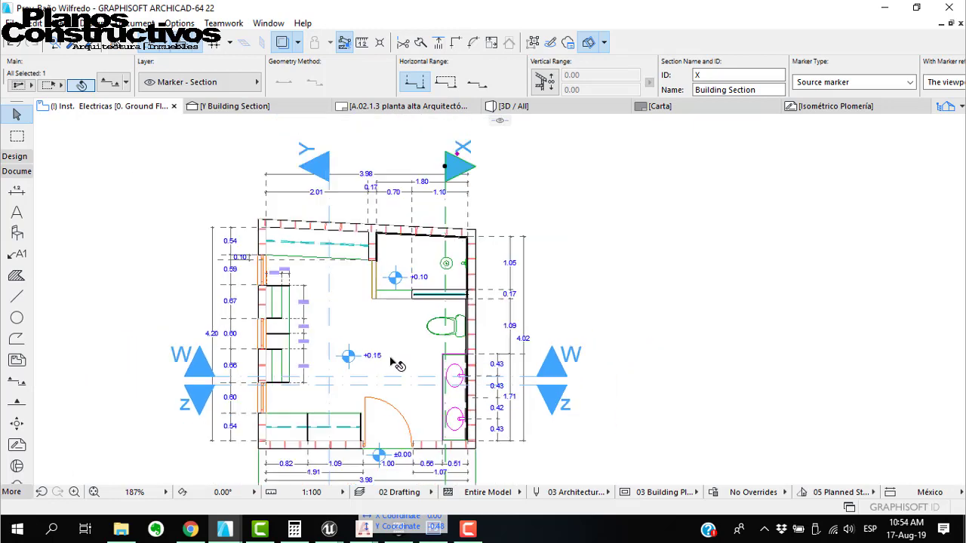
scroll(418, 256, "up", 4)
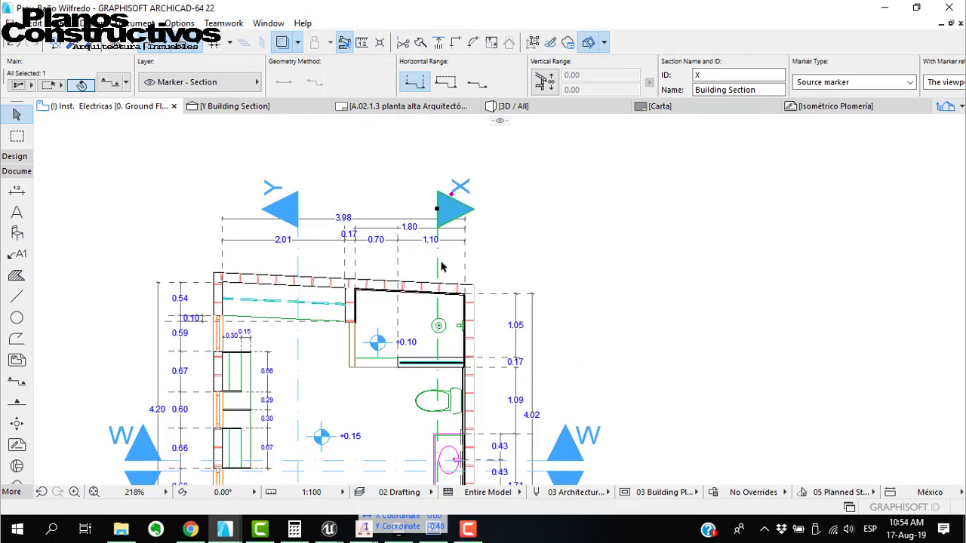
right_click(441, 266)
left_click(487, 198)
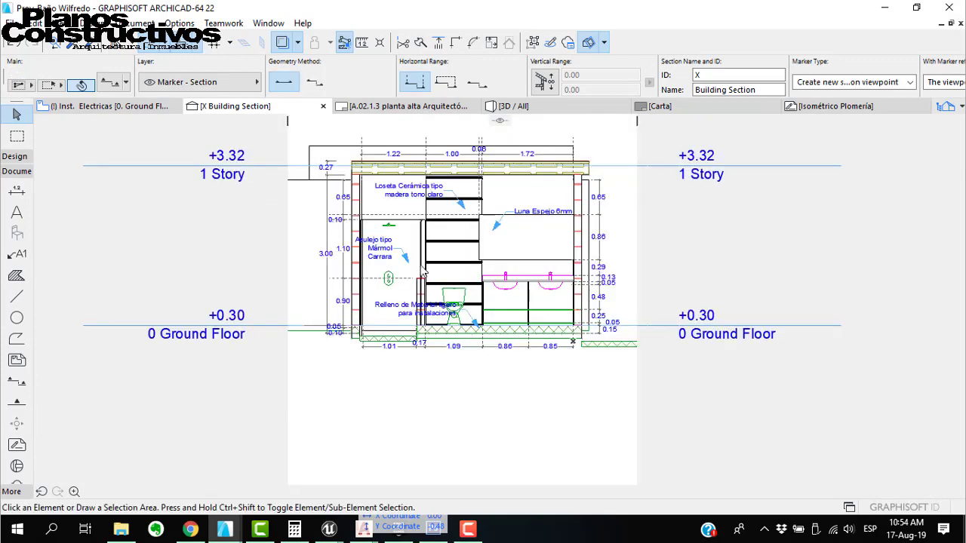
scroll(479, 274, "up", 3)
middle_click_drag(379, 149, 464, 251)
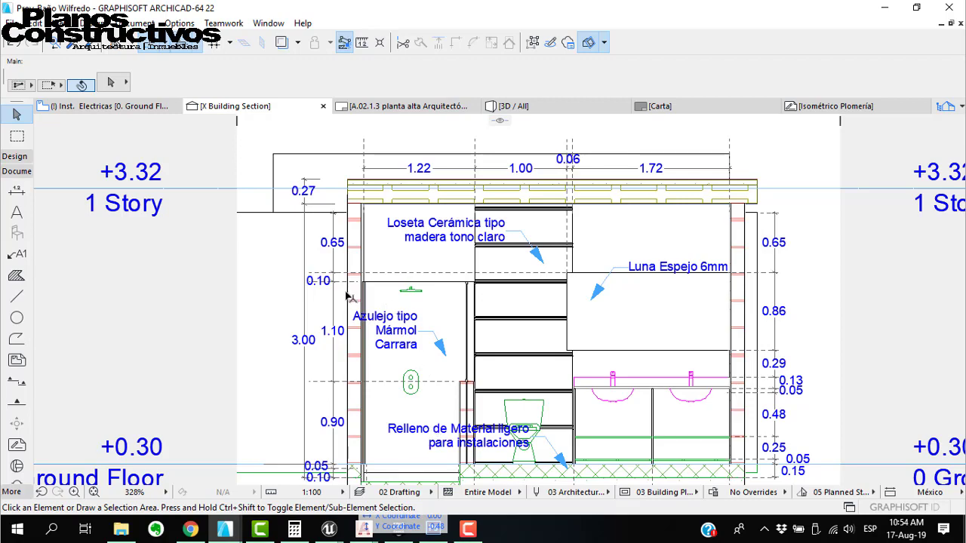
Draw a rectangular fill about 1.05 by 2.03 over the shower wall in building section X
scroll(344, 463, "up", 4)
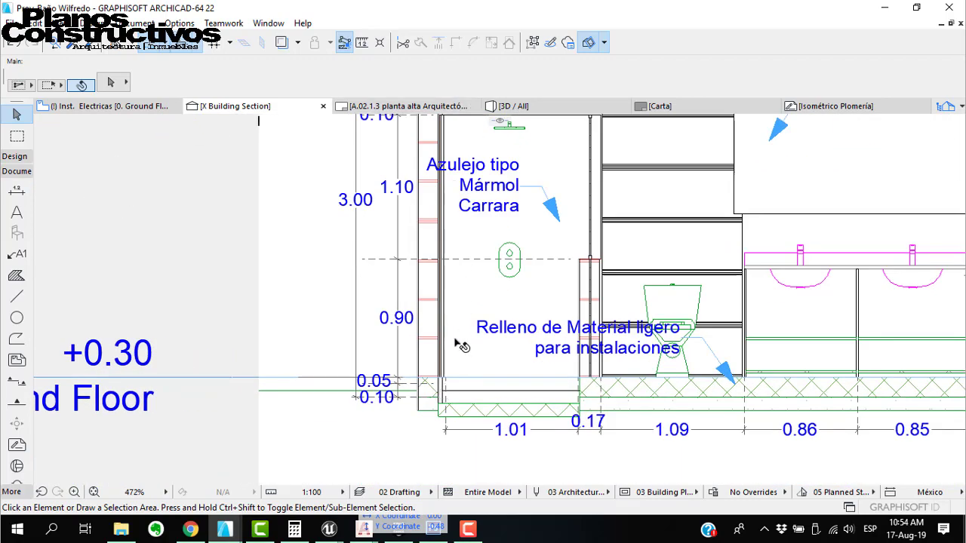
scroll(455, 343, "down", 5)
scroll(508, 305, "up", 2)
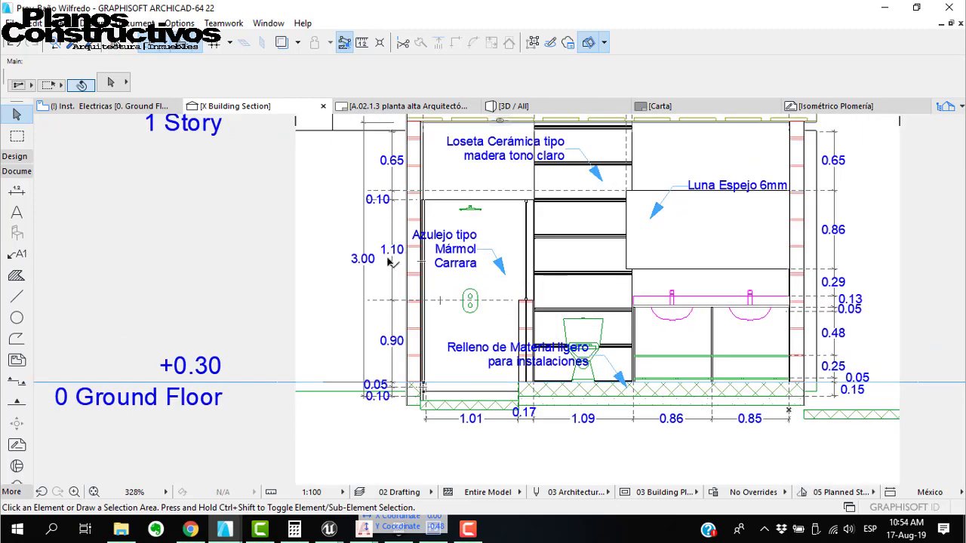
left_click(17, 276)
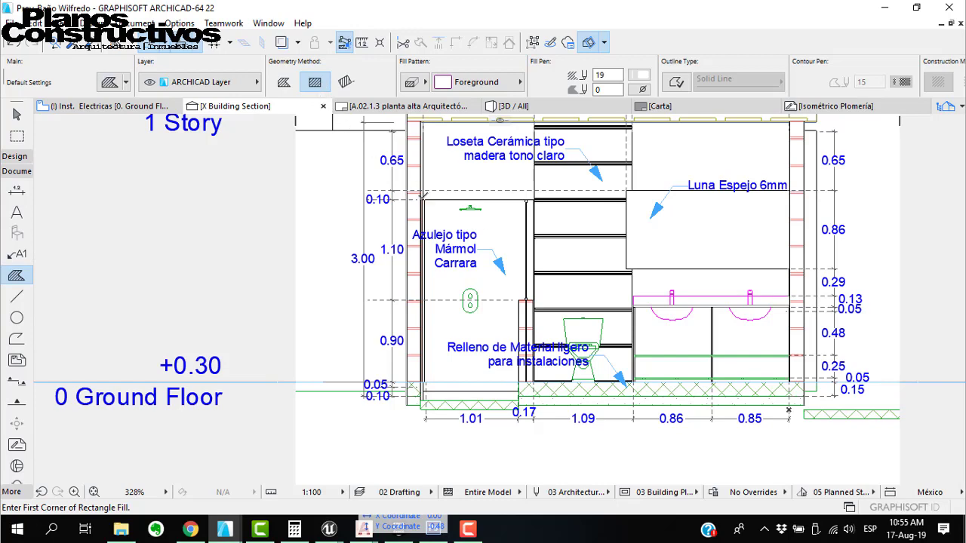
left_click(422, 198)
scroll(518, 381, "up", 2)
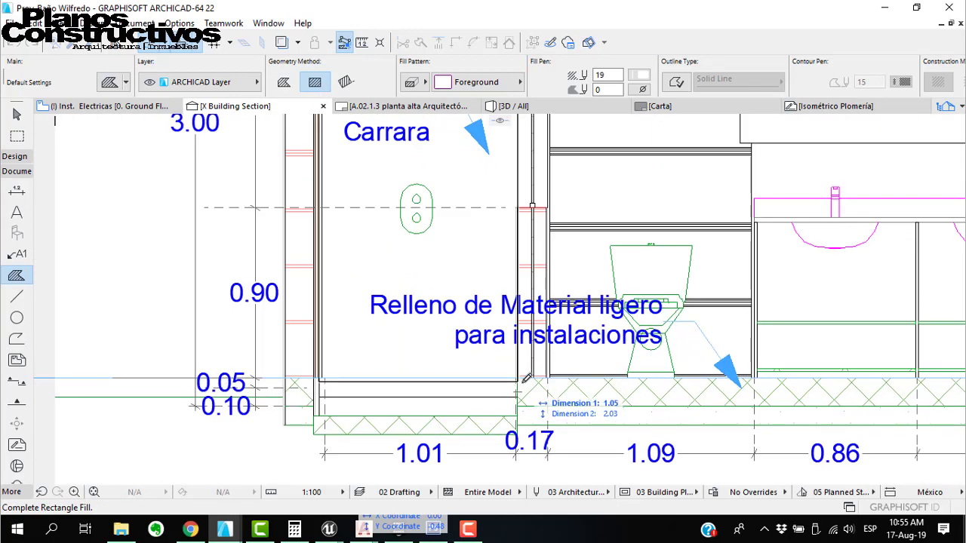
left_click(522, 379)
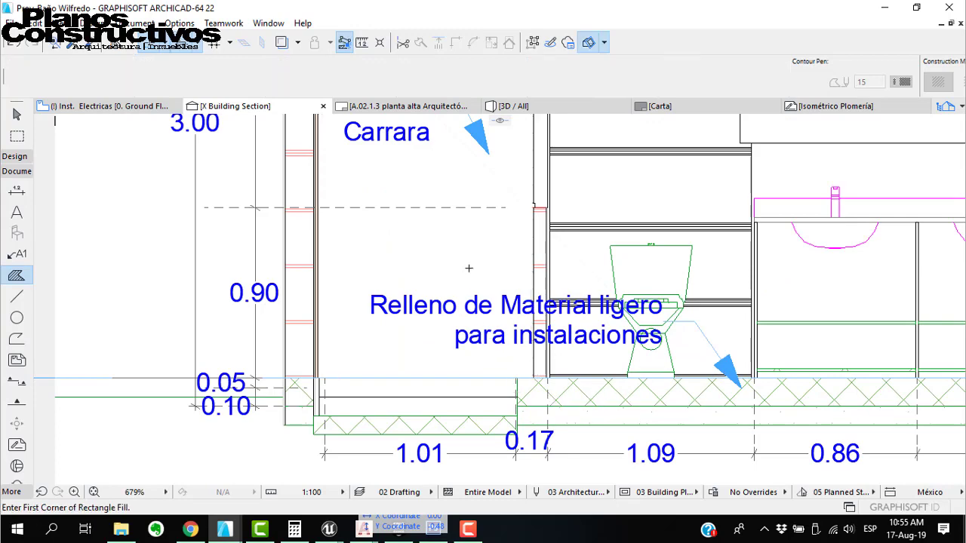
key("Escape")
Set the shower wall fill's pen to 4 and its pattern to Fire Brick
left_click(416, 252)
right_click(416, 252)
left_click(685, 80)
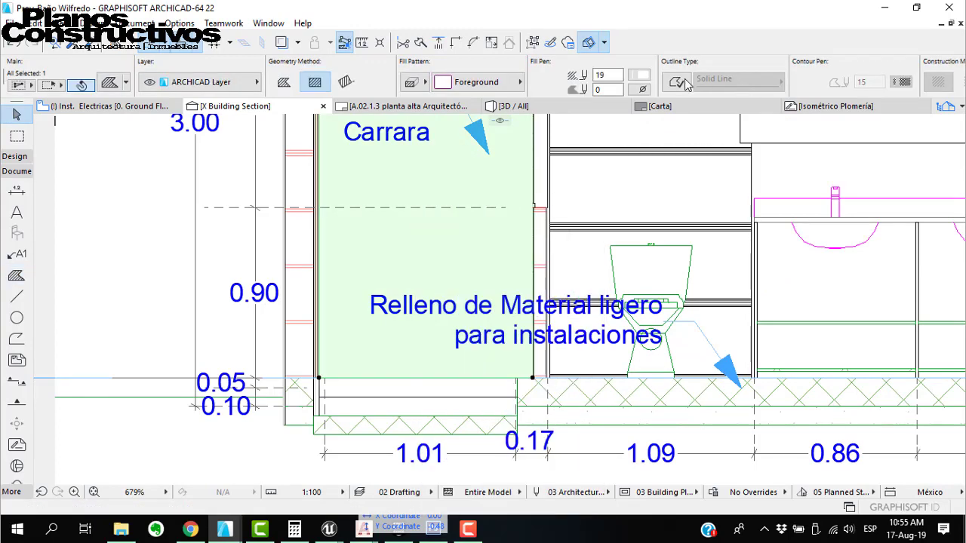
left_click(646, 77)
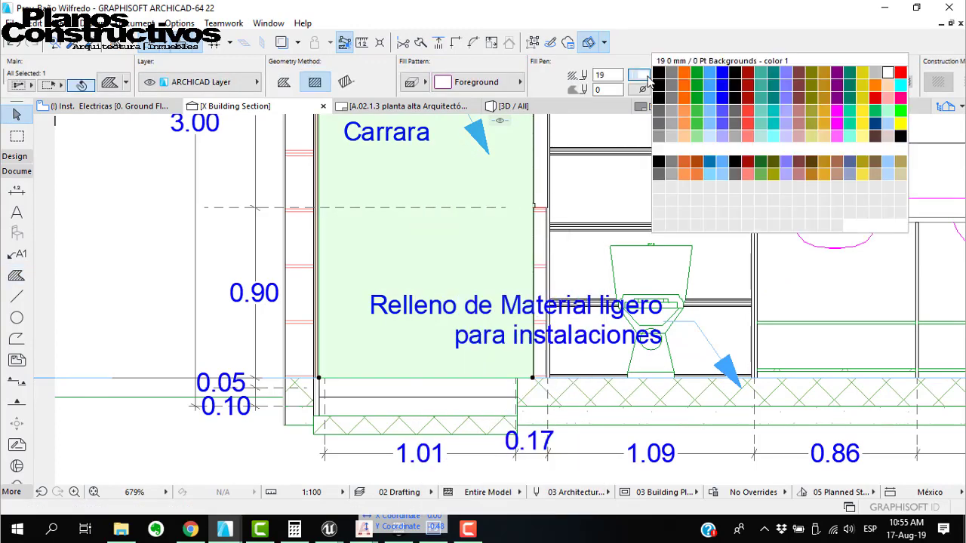
left_click(697, 74)
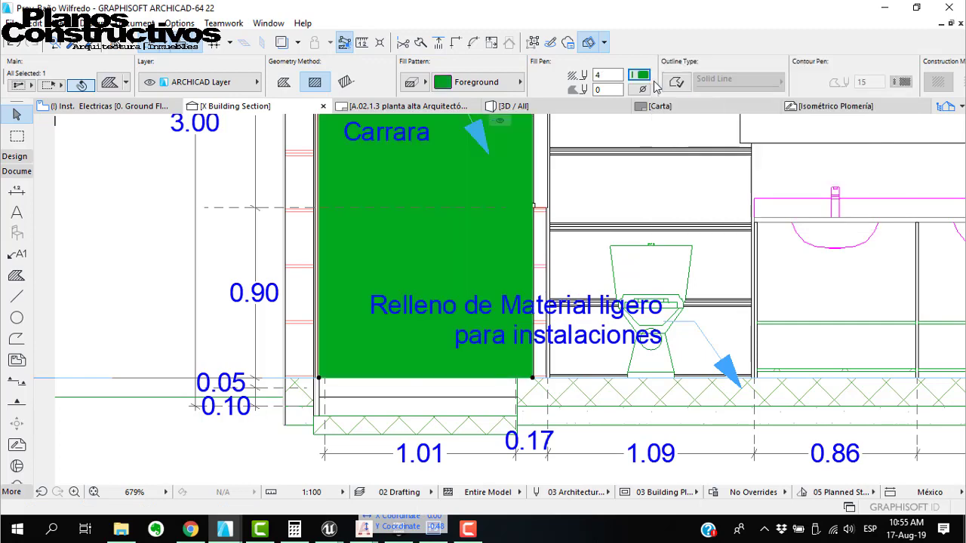
left_click(501, 83)
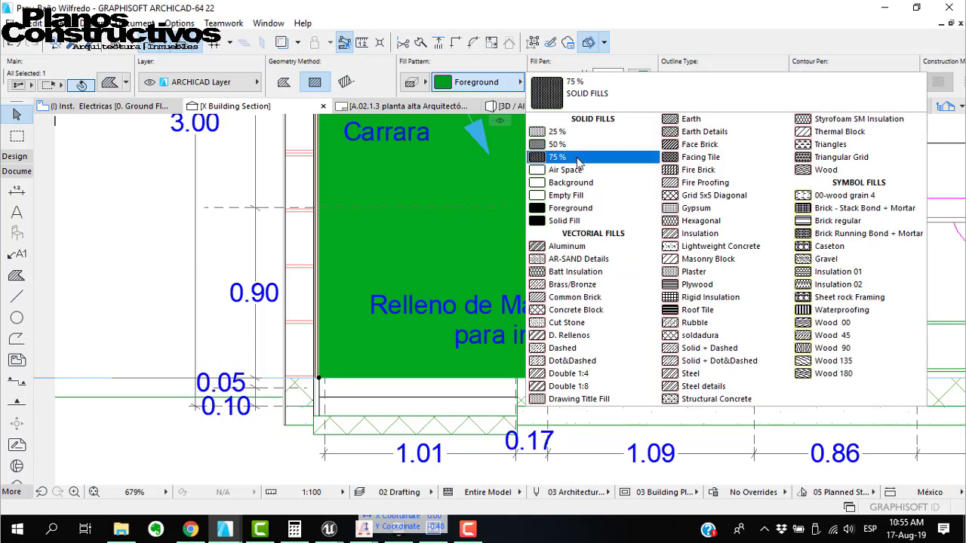
left_click(728, 170)
scroll(476, 354, "down", 4)
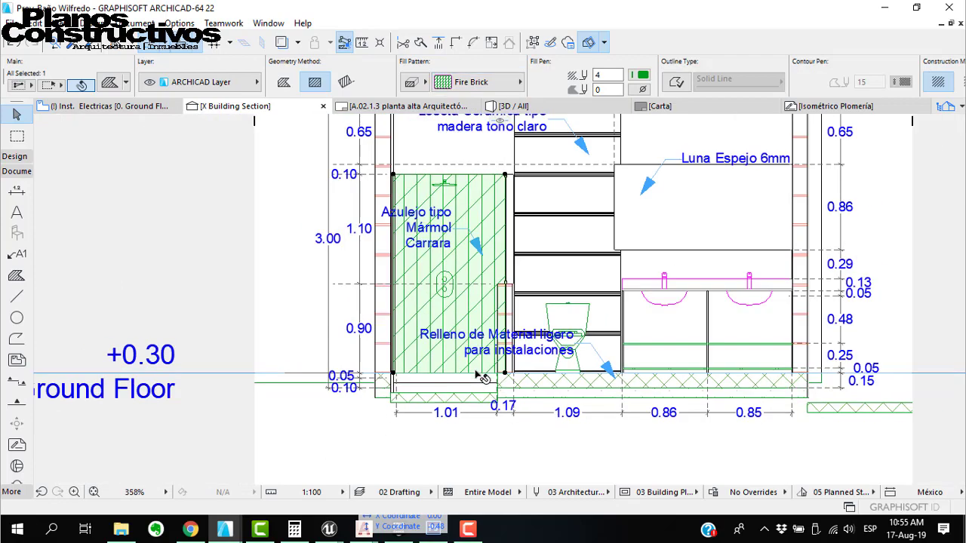
scroll(476, 268, "up", 2)
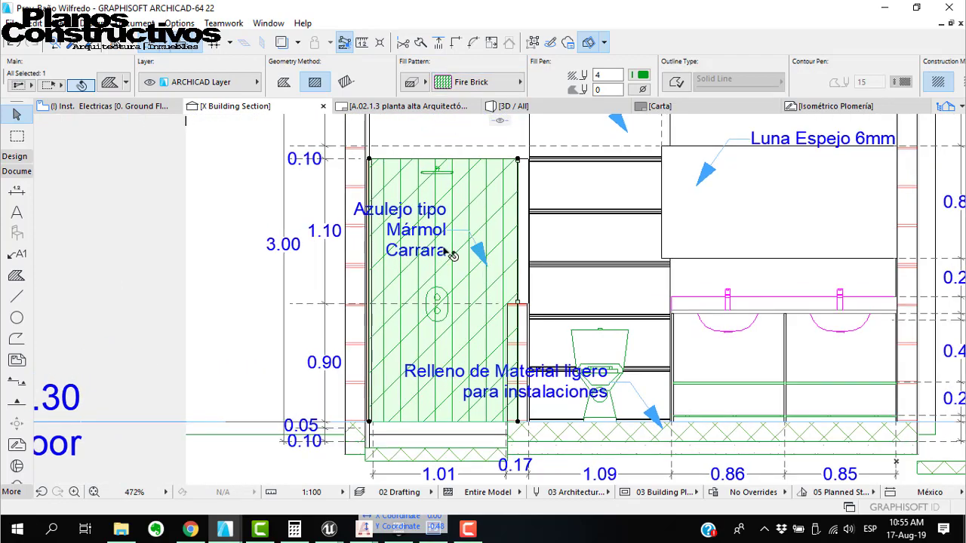
Undo the pattern and pen changes together with the fill drawn over the shower wall
scroll(385, 341, "down", 2)
key("ctrl+z")
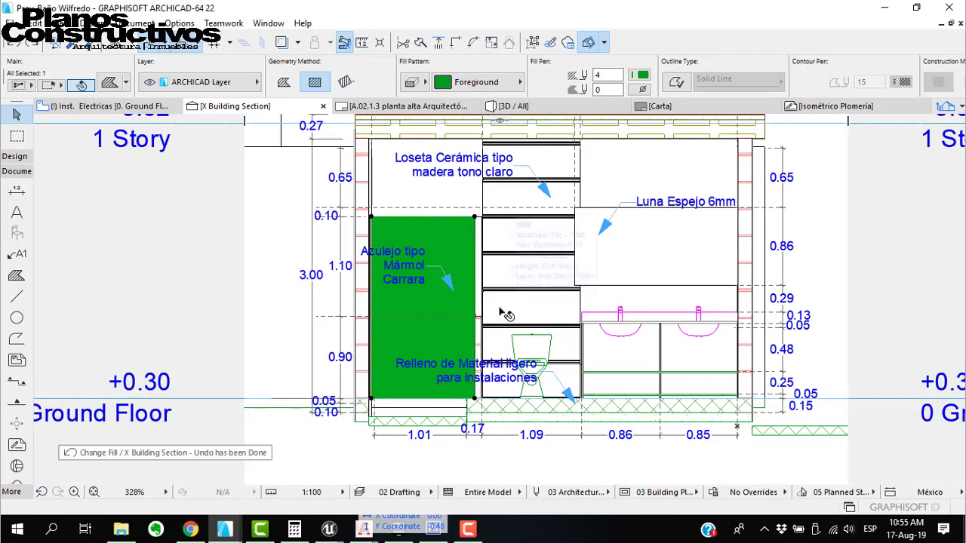
key("Escape")
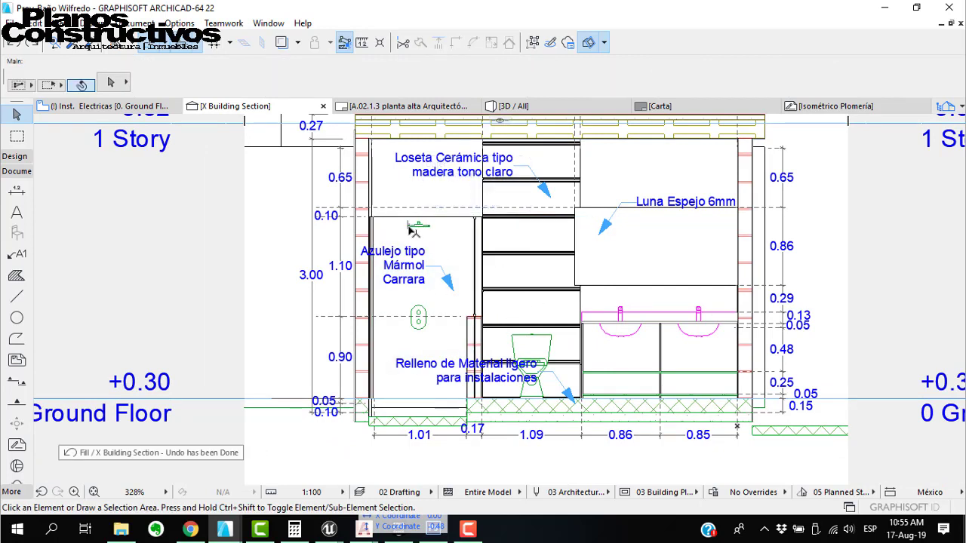
Mark the shower wall and the wood-tone tile panel temporarily in building section X
mouse_move(377, 217)
left_mouse_down()
mouse_move(483, 226)
mouse_move(494, 309)
mouse_move(459, 335)
mouse_move(466, 390)
mouse_move(411, 398)
mouse_move(373, 273)
left_mouse_up()
key("Escape")
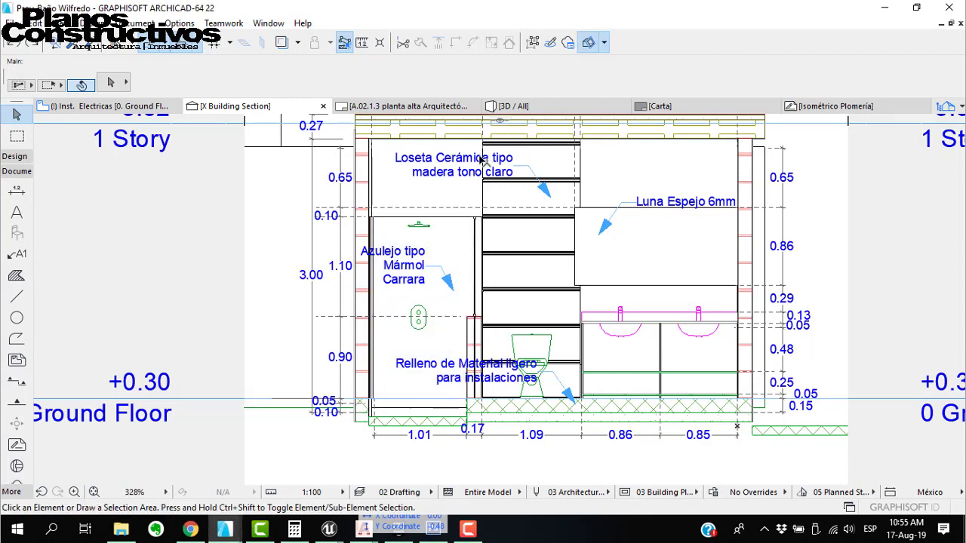
mouse_move(484, 147)
left_mouse_down()
mouse_move(479, 332)
mouse_move(592, 361)
mouse_move(585, 149)
left_mouse_up()
key("Escape")
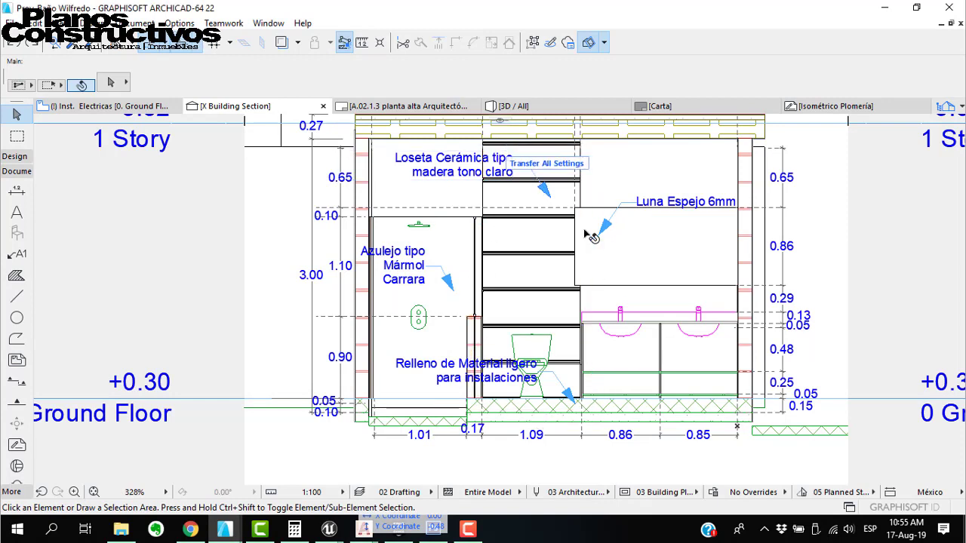
Switch to the BñoWilly project in Unreal Editor, close the message log and examine the rendered bathroom's vanity, toilet and shower
mouse_move(329, 528)
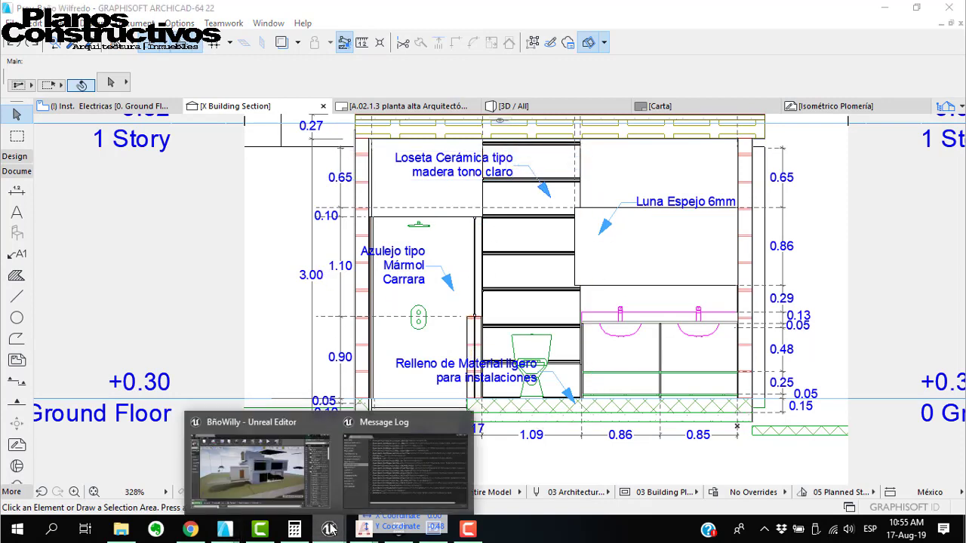
left_click(302, 483)
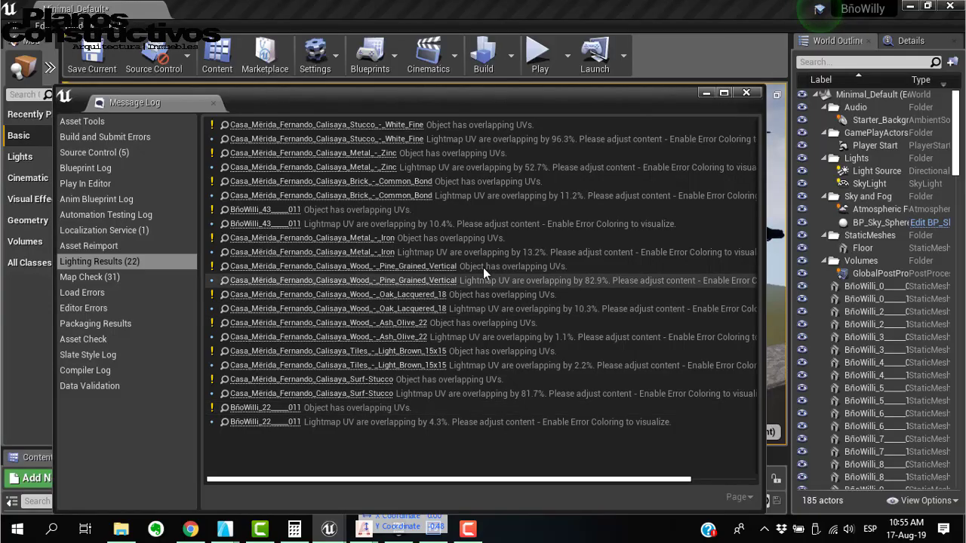
left_click(746, 92)
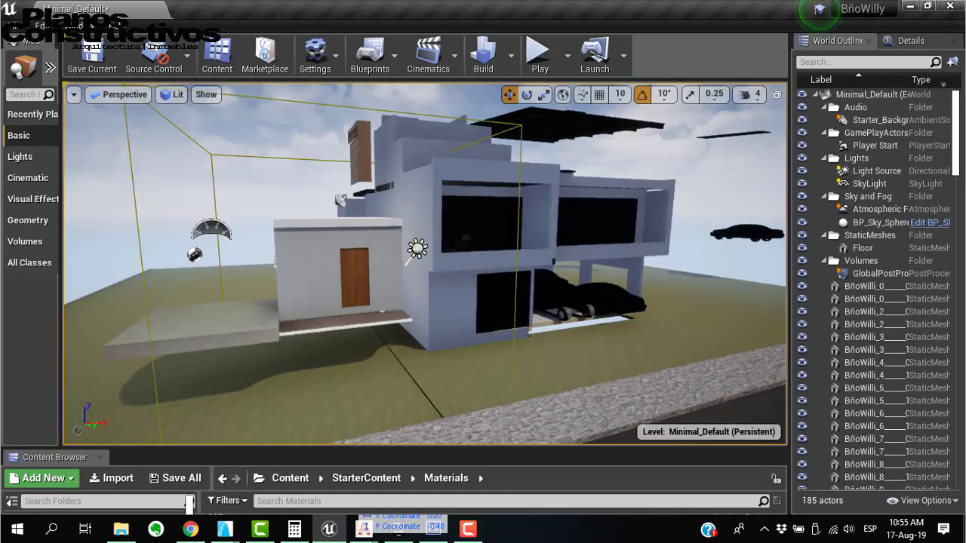
left_click_drag(425, 263, 401, 185)
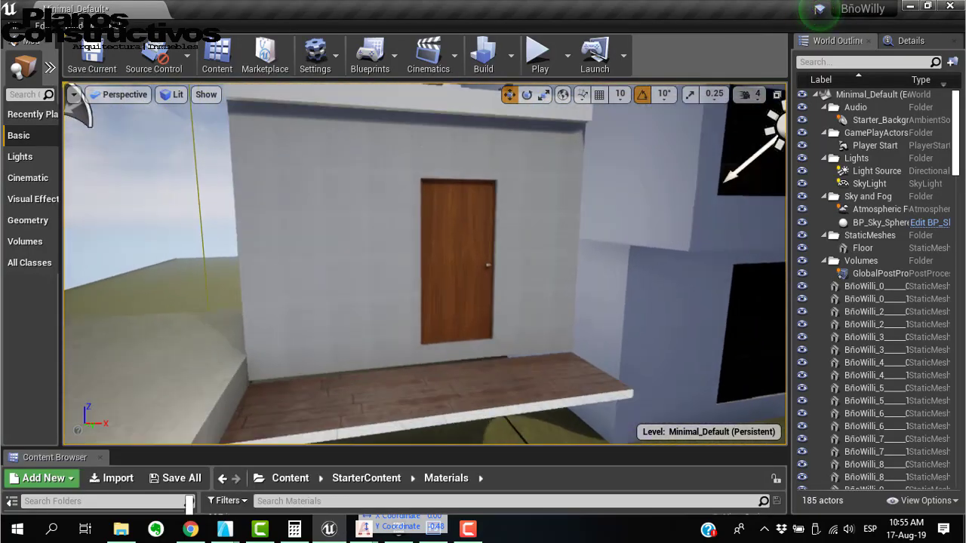
right_click_drag(425, 264, 552, 266)
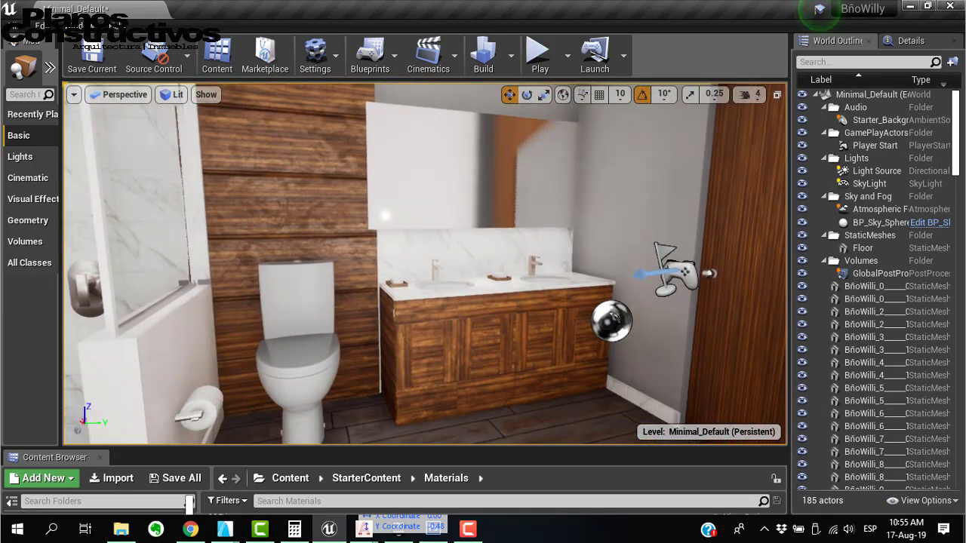
left_click_drag(396, 155, 373, 151)
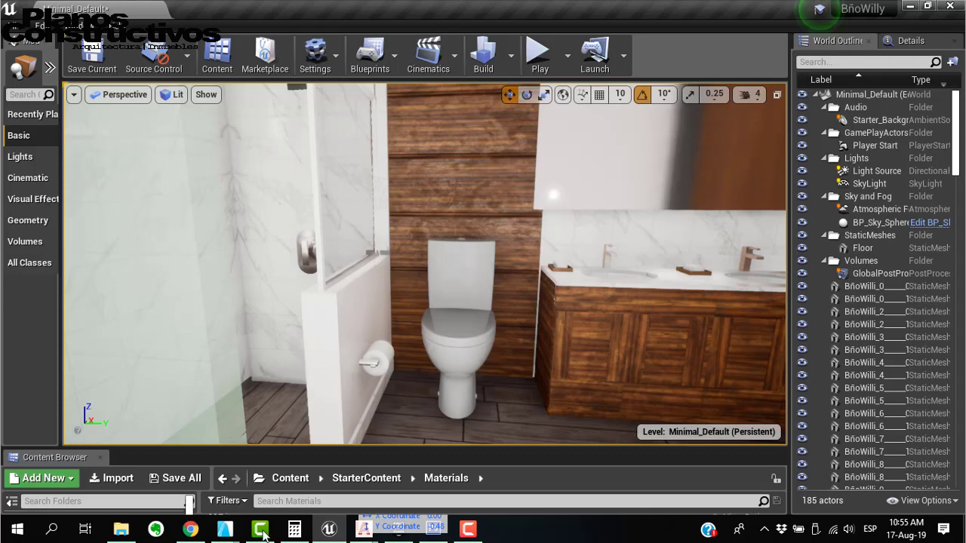
Check section X in the ARCHICAD Proy-Baño project, return to Unreal Editor and examine the closet's shelving and hanging space
left_click(225, 529)
mouse_move(413, 492)
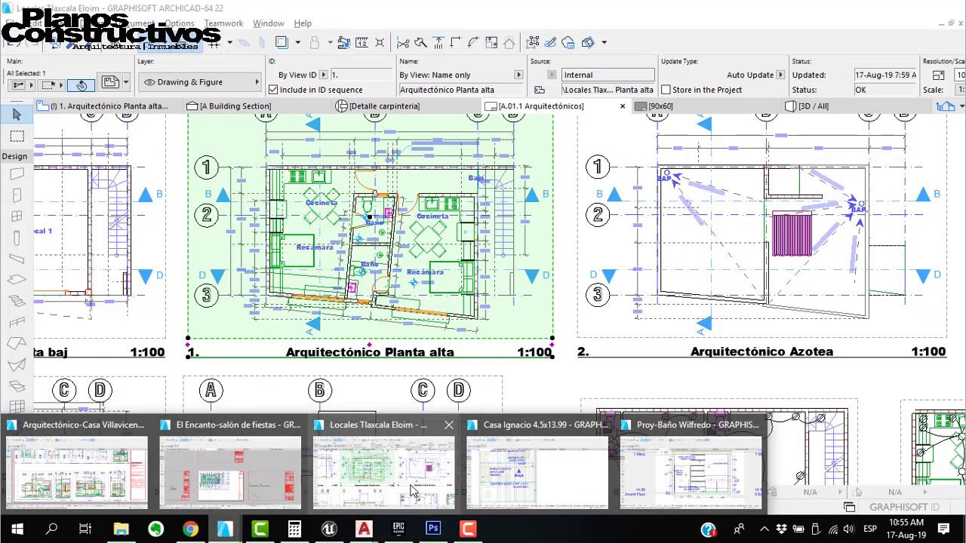
mouse_move(513, 481)
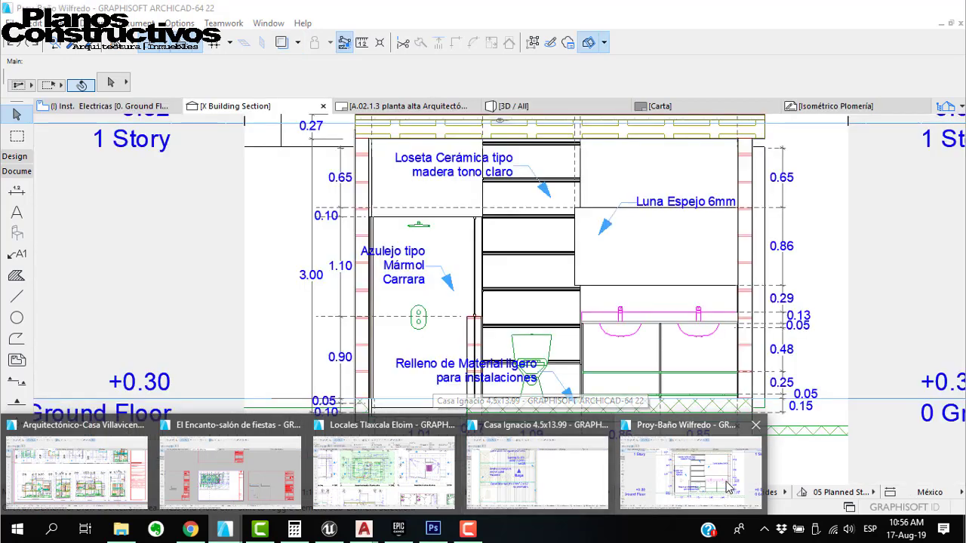
left_click(716, 483)
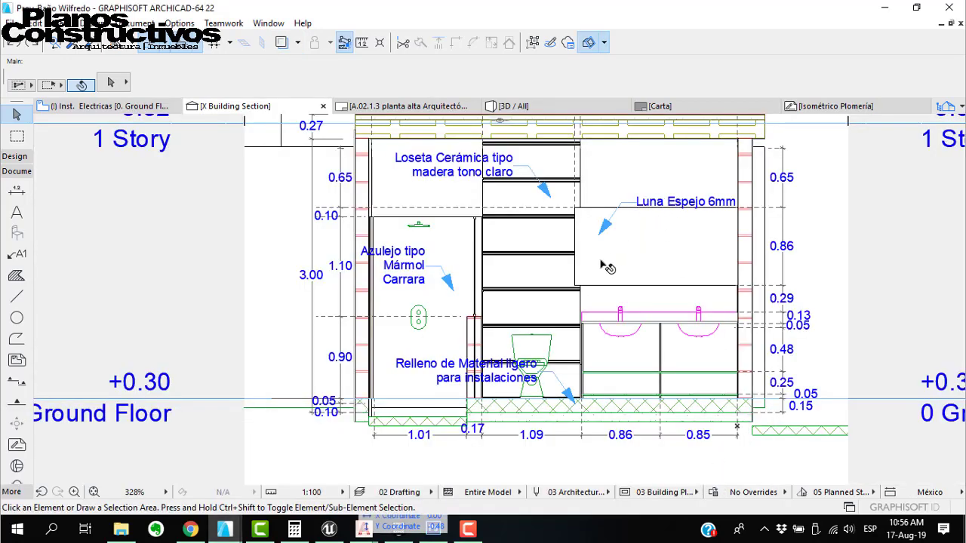
left_click(328, 529)
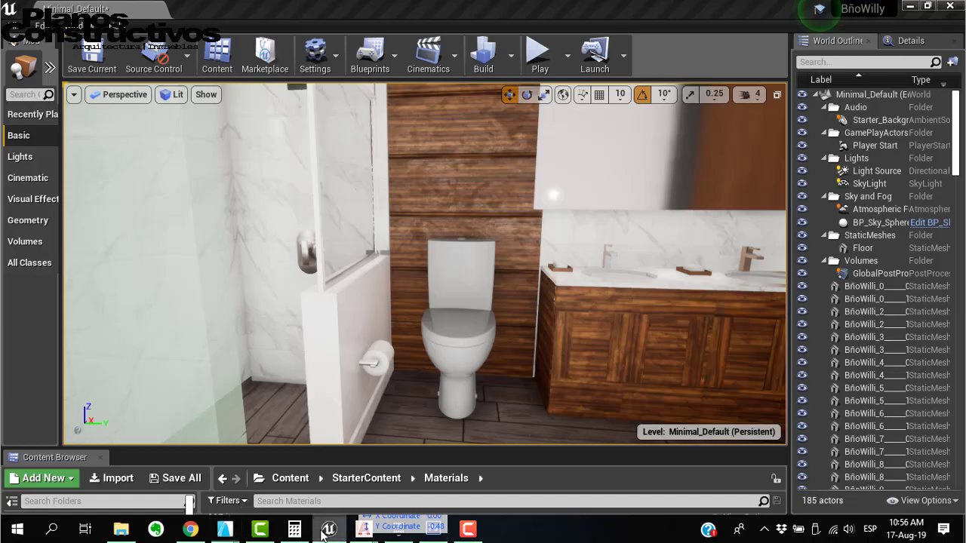
mouse_move(485, 250)
right_mouse_down()
mouse_move(935, 252)
mouse_move(502, 249)
mouse_move(476, 253)
mouse_move(460, 270)
mouse_move(490, 264)
right_mouse_up()
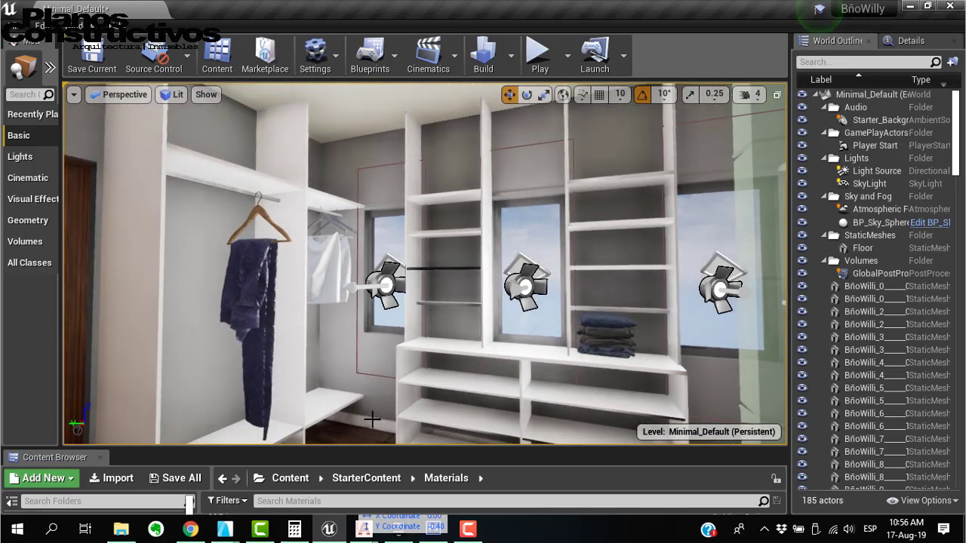
Switch to the Proy-Baño ground floor plan in ARCHICAD and select section marker Y
left_click(224, 529)
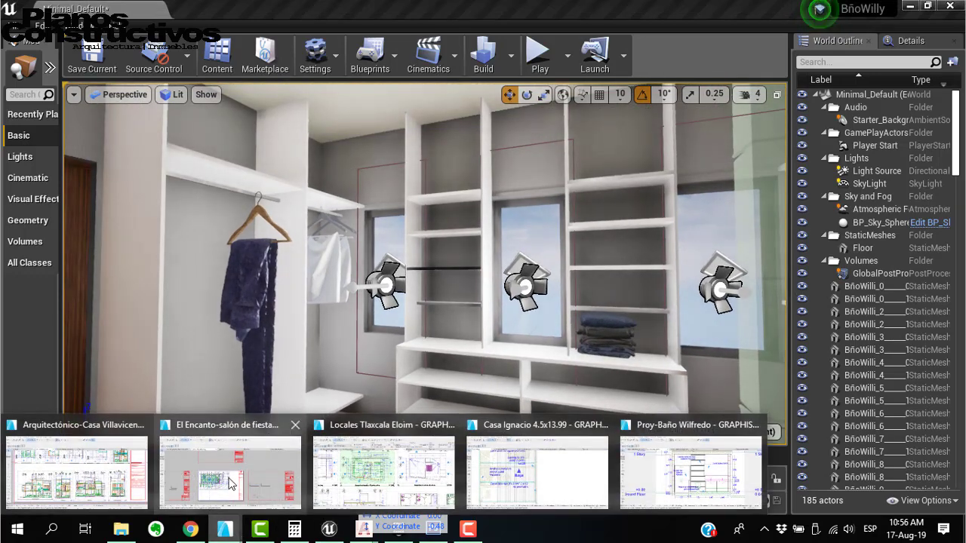
left_click(683, 490)
left_click(105, 106)
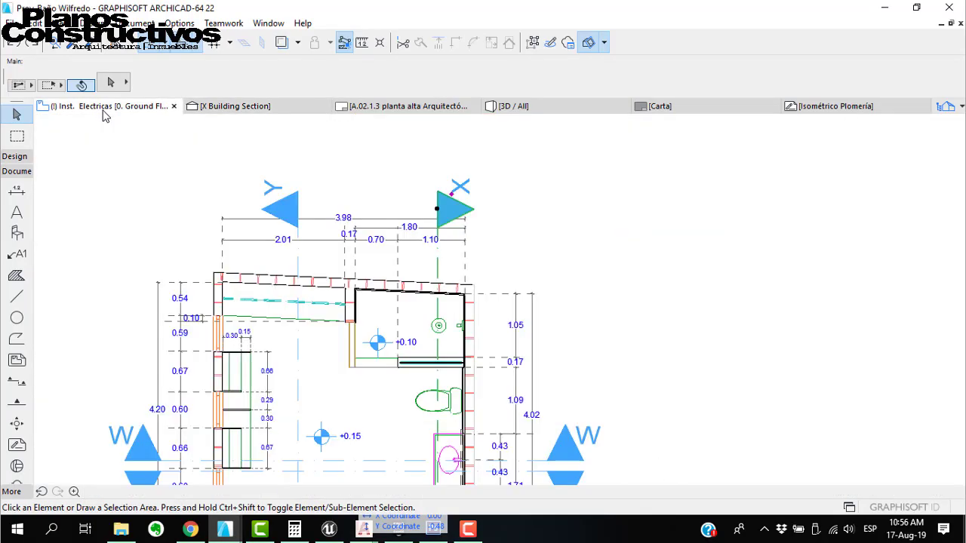
left_click(279, 278)
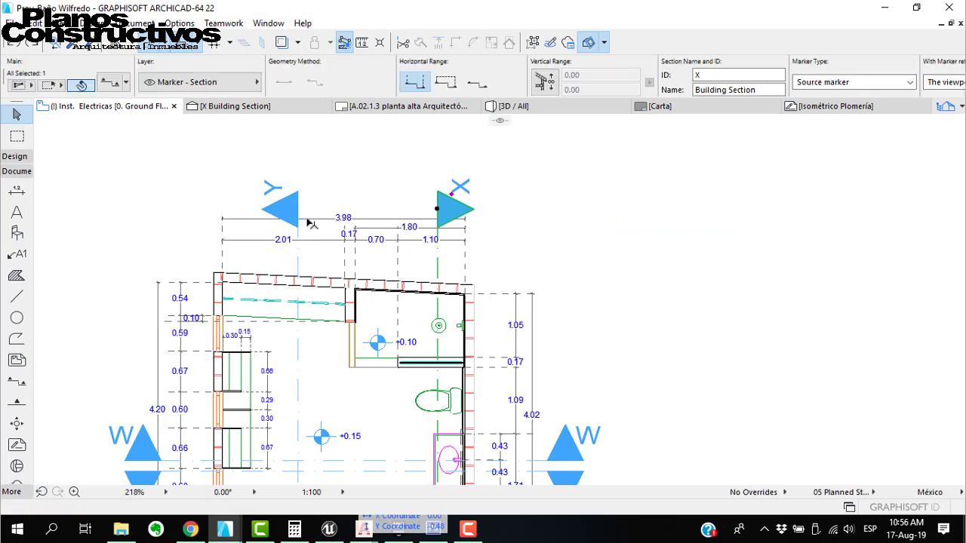
left_click(297, 251)
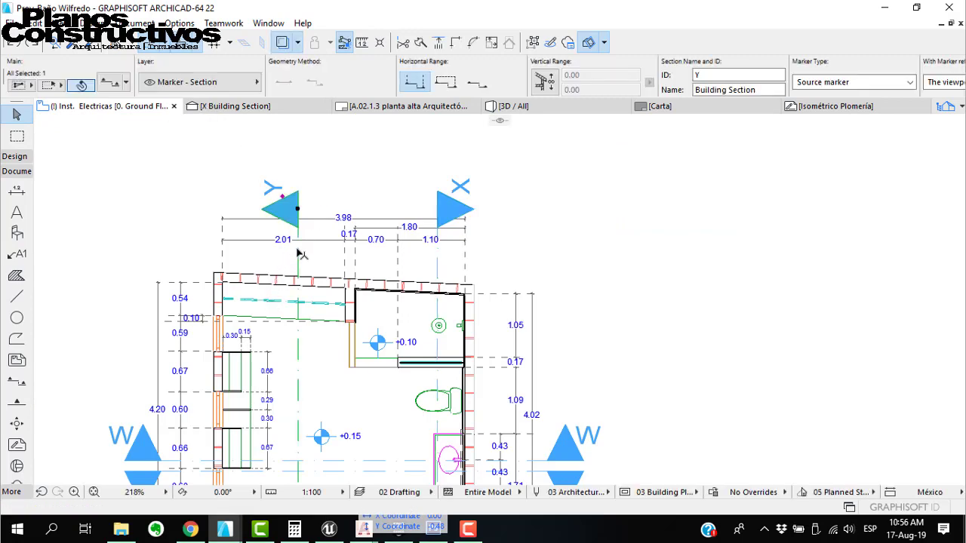
Trace a temporary mark along section line Y through the bathroom floor plan and clear it
right_click(281, 305)
key("Escape")
key("ctrl+alt+d")
left_click_drag(296, 290, 296, 381)
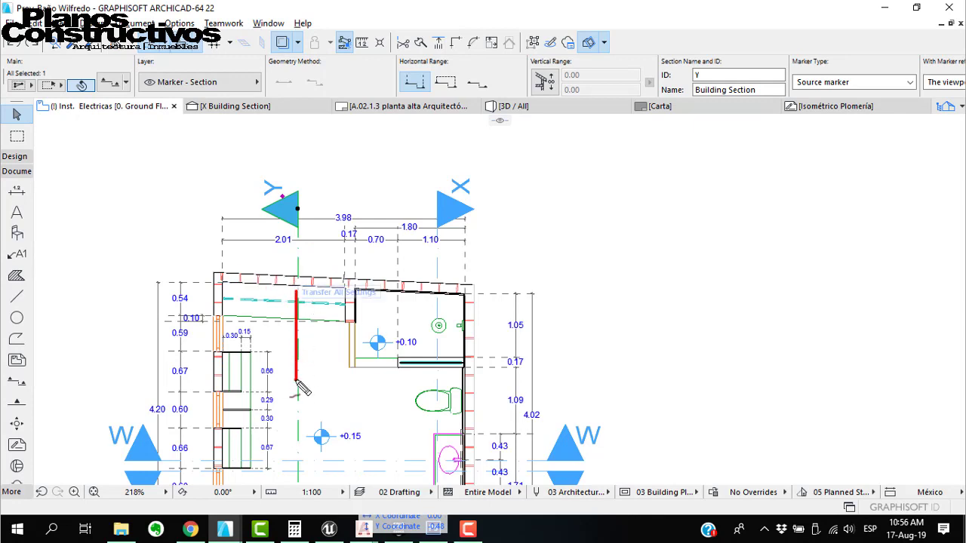
left_click(296, 380)
key("Escape")
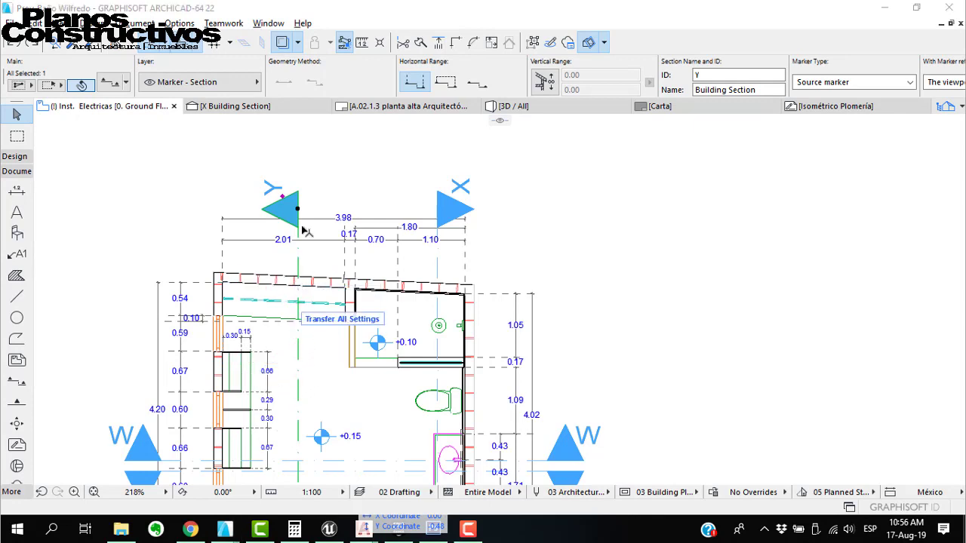
Open building section Y with the current view settings
left_click(298, 247)
right_click(298, 247)
key("Escape")
key("Escape")
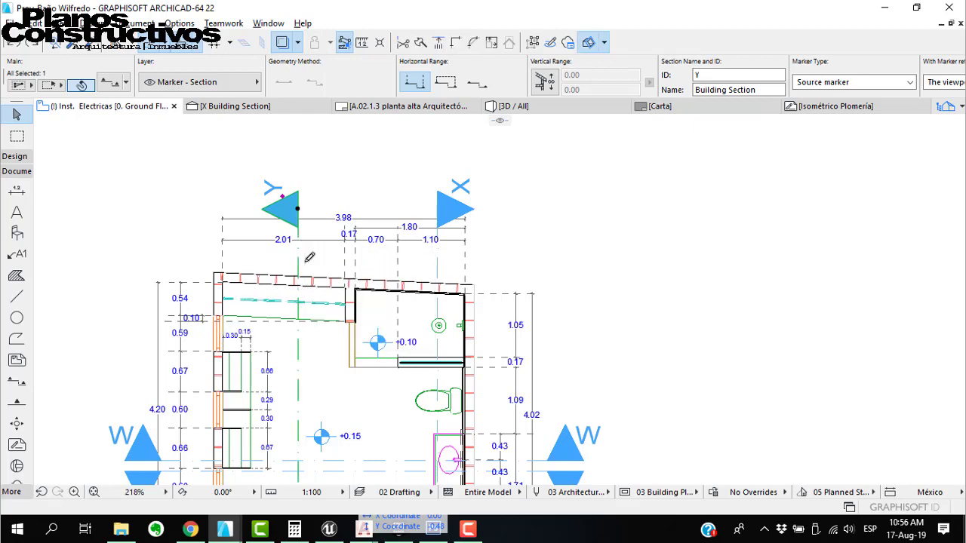
right_click(299, 267)
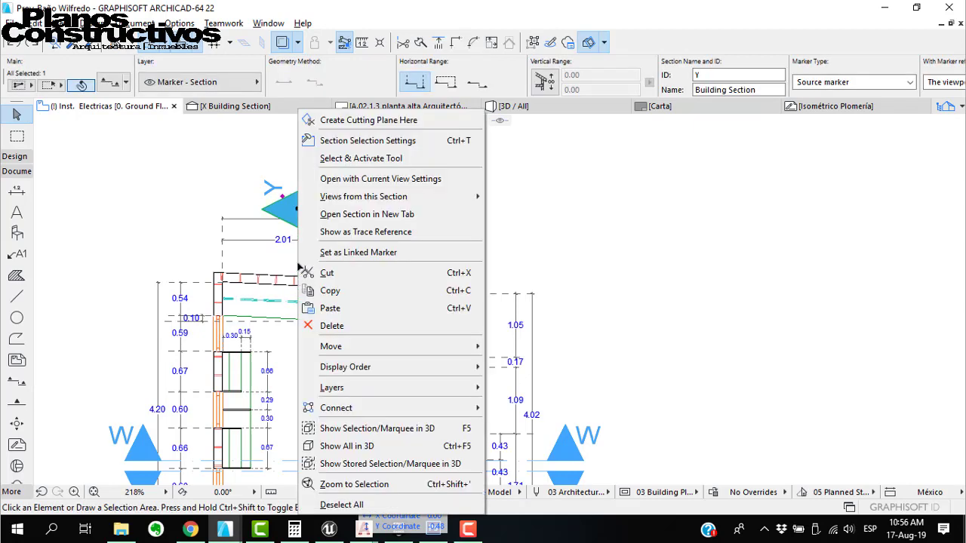
left_click(351, 179)
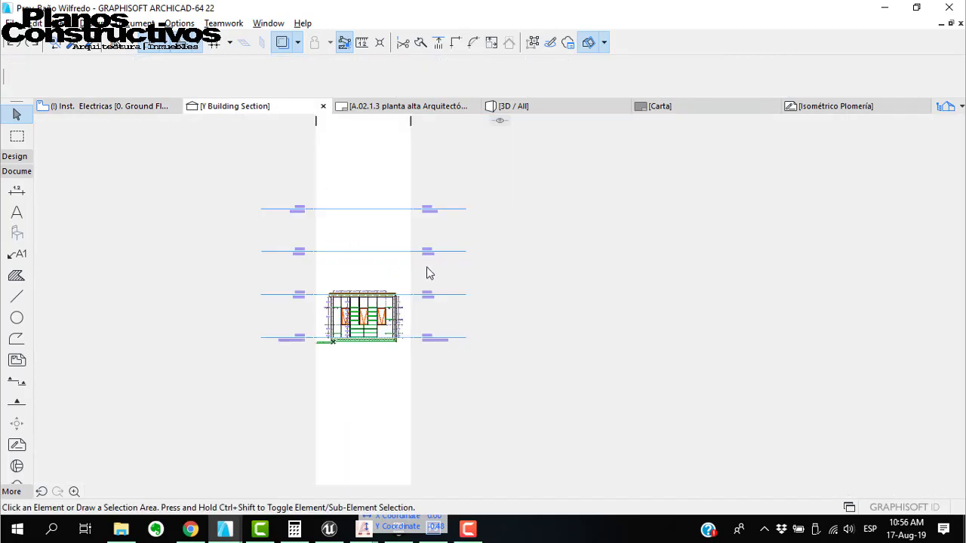
Select the lower closet shelf in section Y, trace a temporary mark from its dimension tick to its upper edge, and clear both
scroll(324, 329, "up", 6)
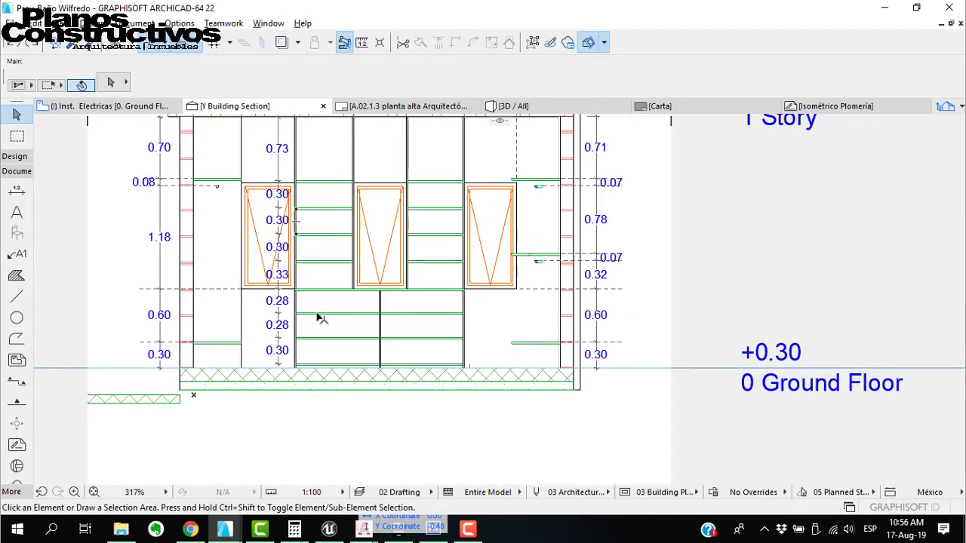
scroll(294, 322, "up", 6)
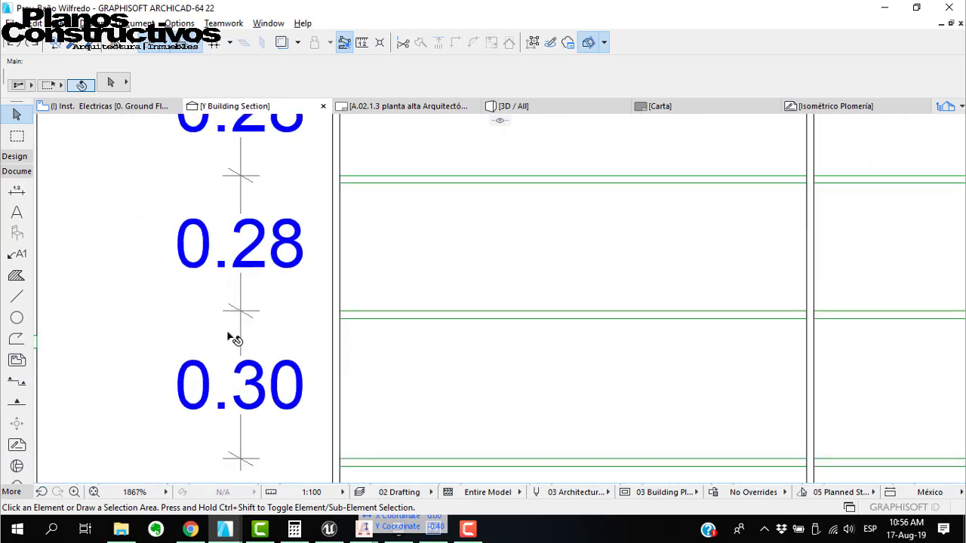
left_click(356, 317)
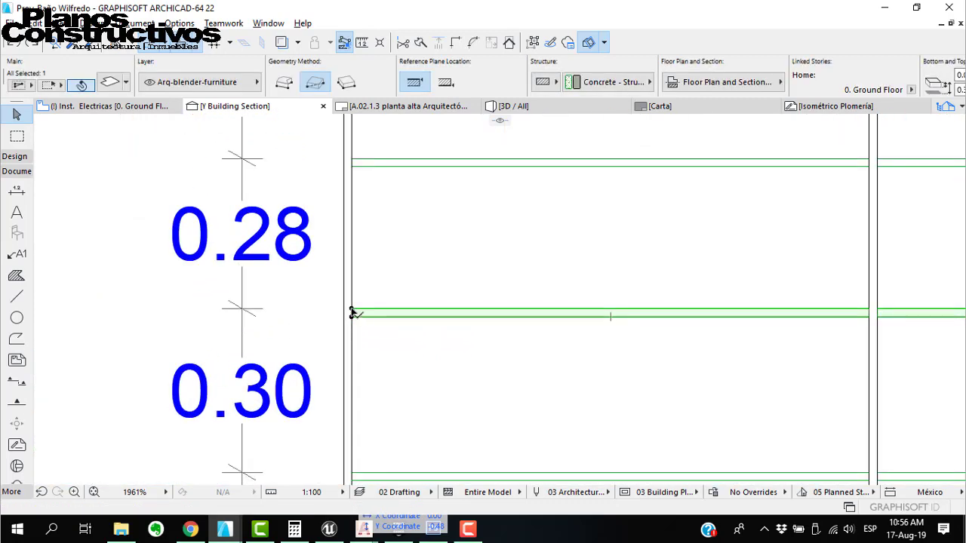
key("ctrl+shift+d")
left_click_drag(254, 308, 324, 308)
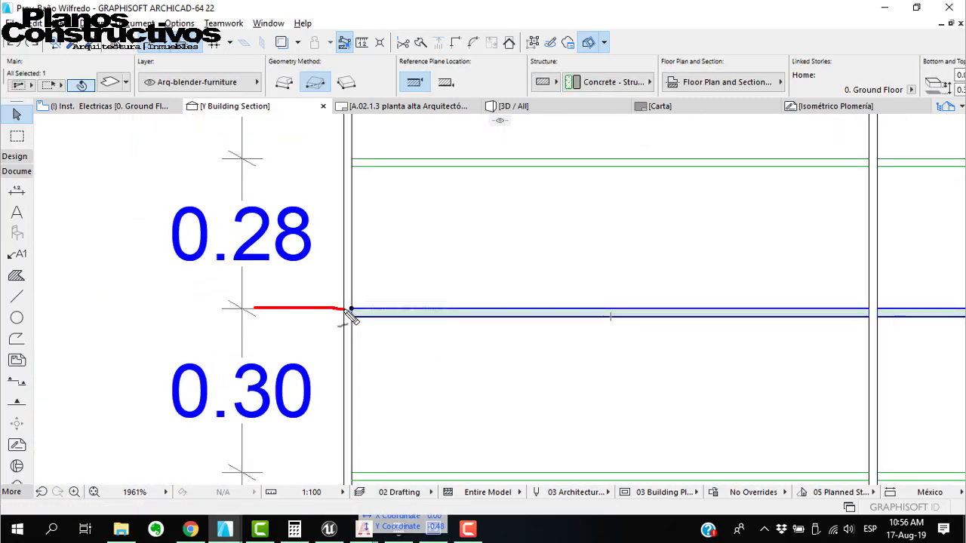
key("Escape")
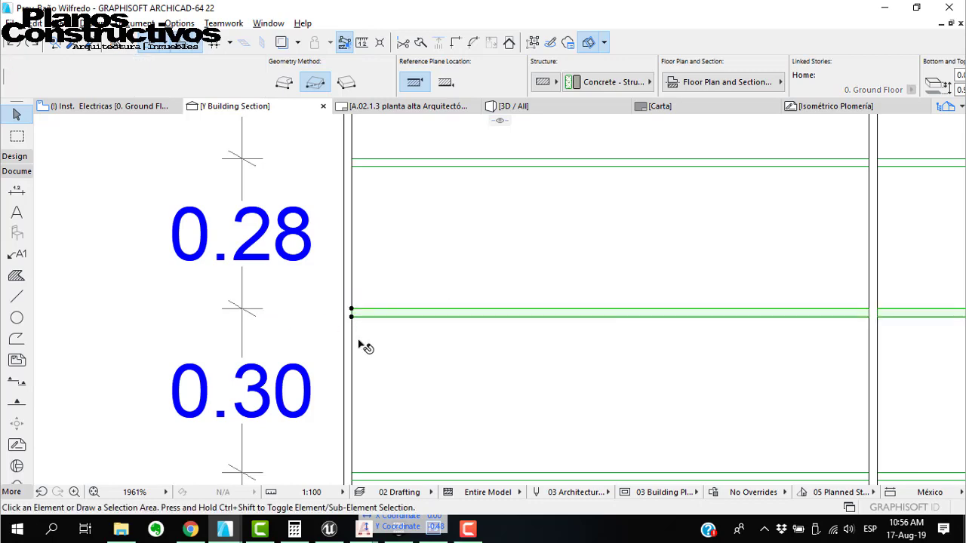
key("Escape")
Examine the shelf, window and hanging-space dimensions across the closet in building section Y
scroll(344, 372, "down", 6)
scroll(351, 347, "down", 3)
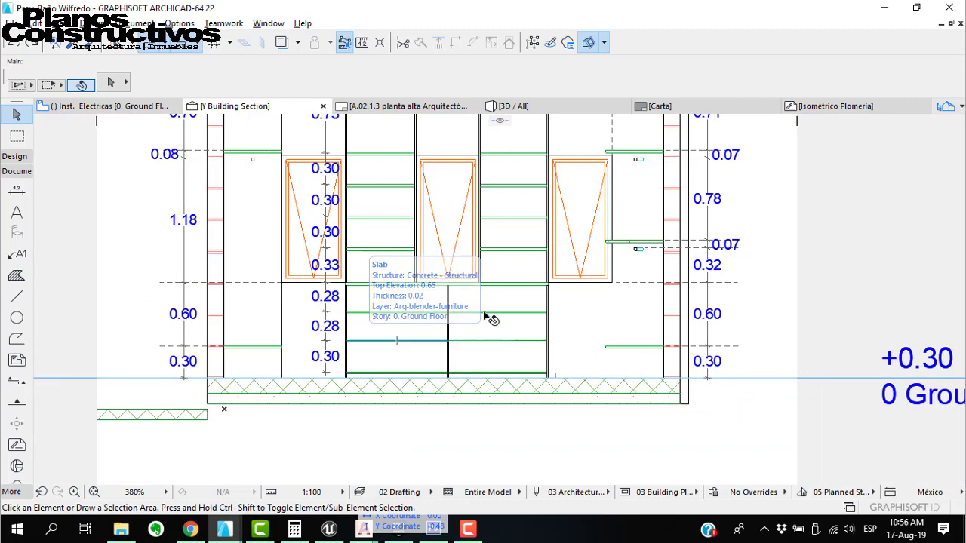
middle_click_drag(390, 237, 381, 317)
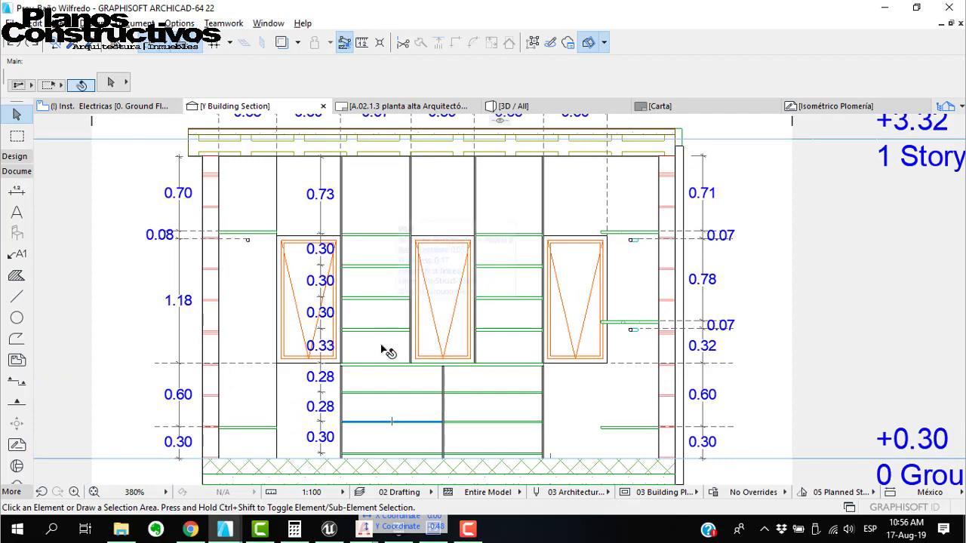
scroll(146, 289, "up", 1)
scroll(189, 254, "up", 1)
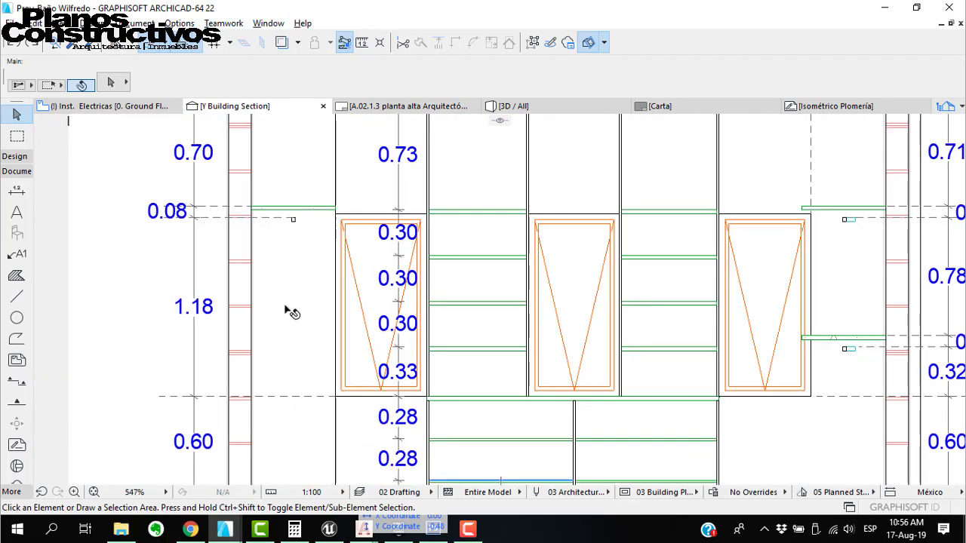
scroll(351, 298, "down", 2)
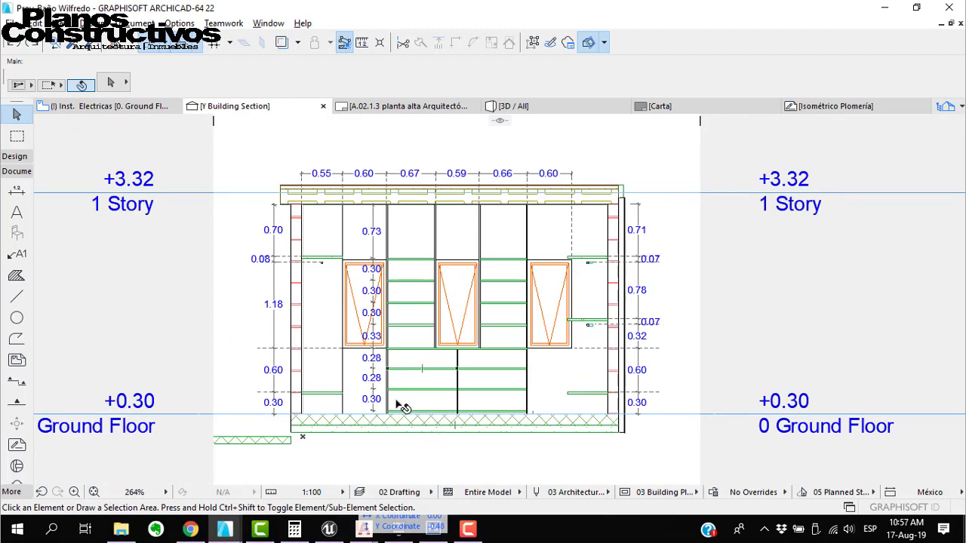
scroll(401, 401, "up", 2)
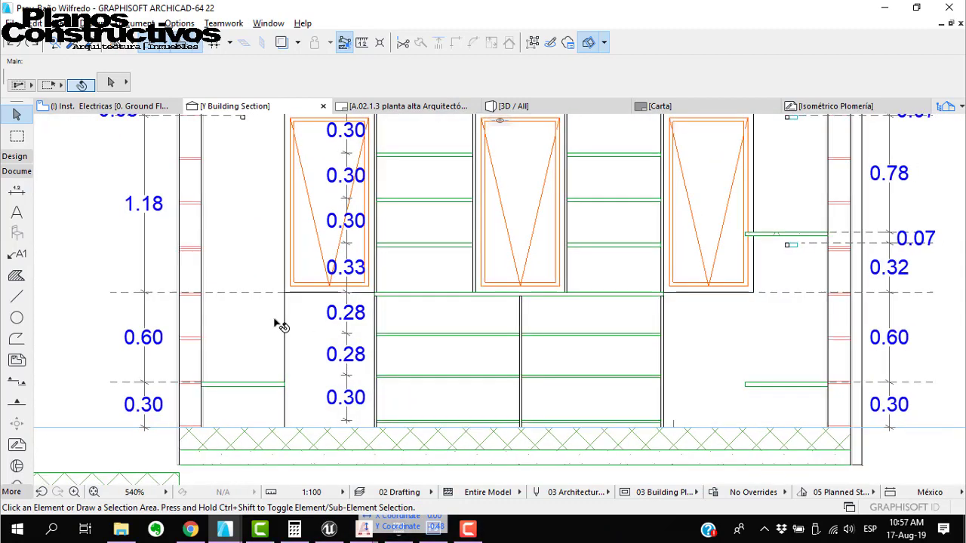
scroll(300, 287, "down", 2)
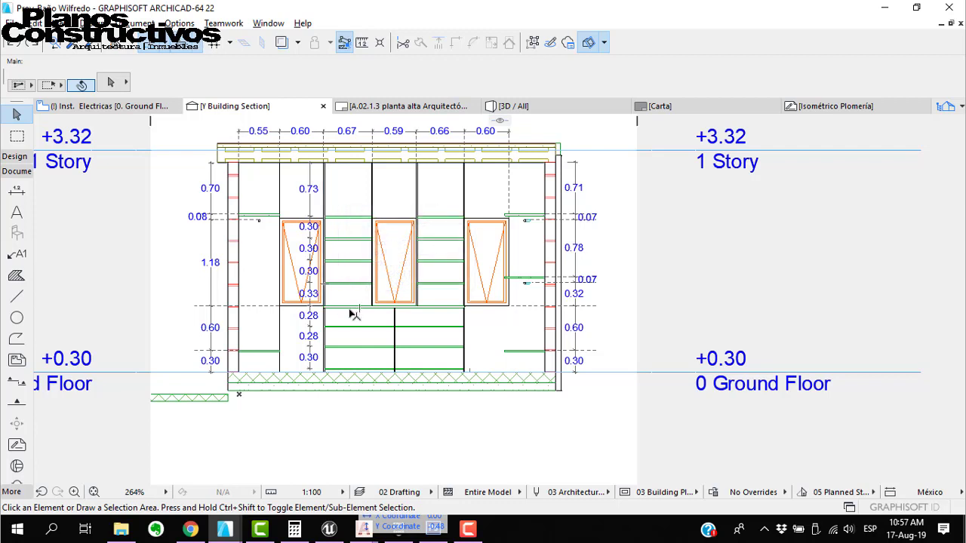
scroll(338, 220, "up", 2)
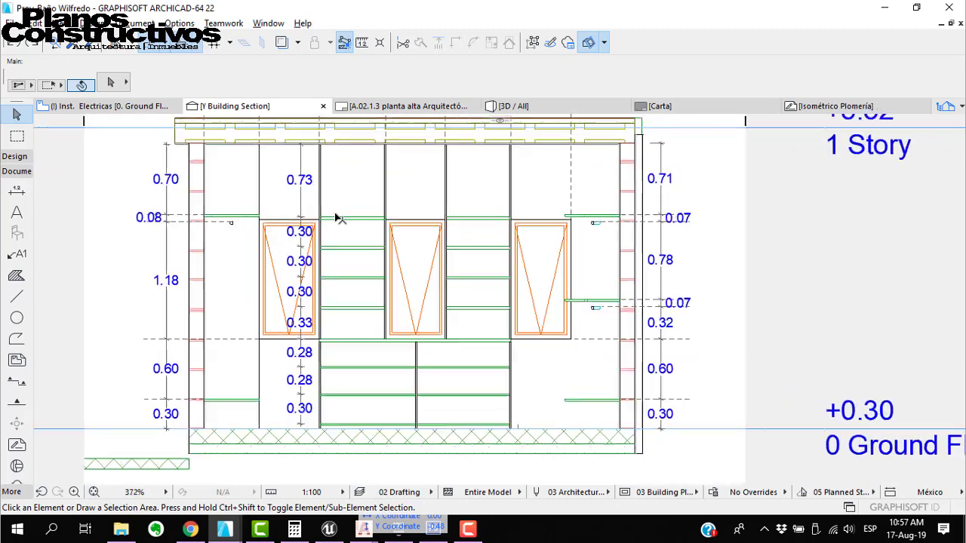
scroll(339, 219, "up", 1)
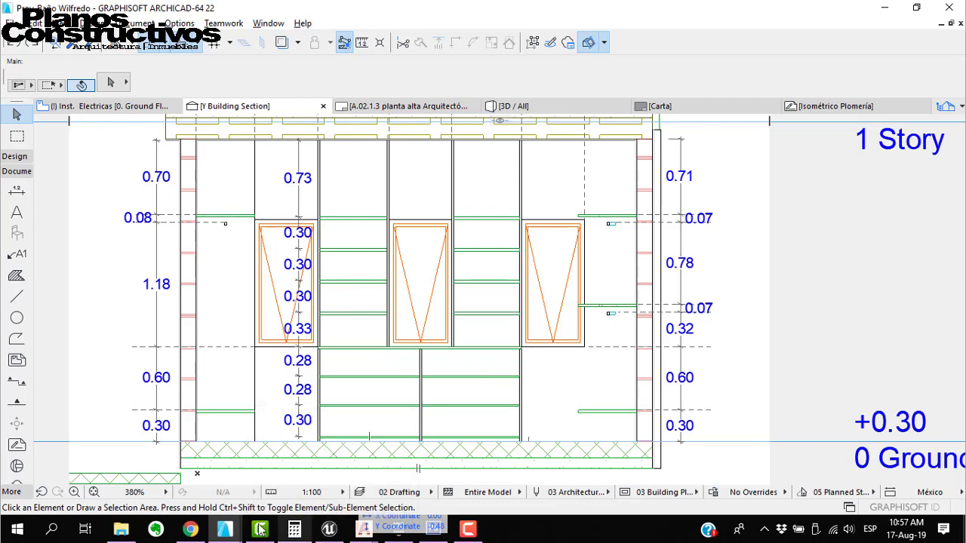
mouse_move(231, 531)
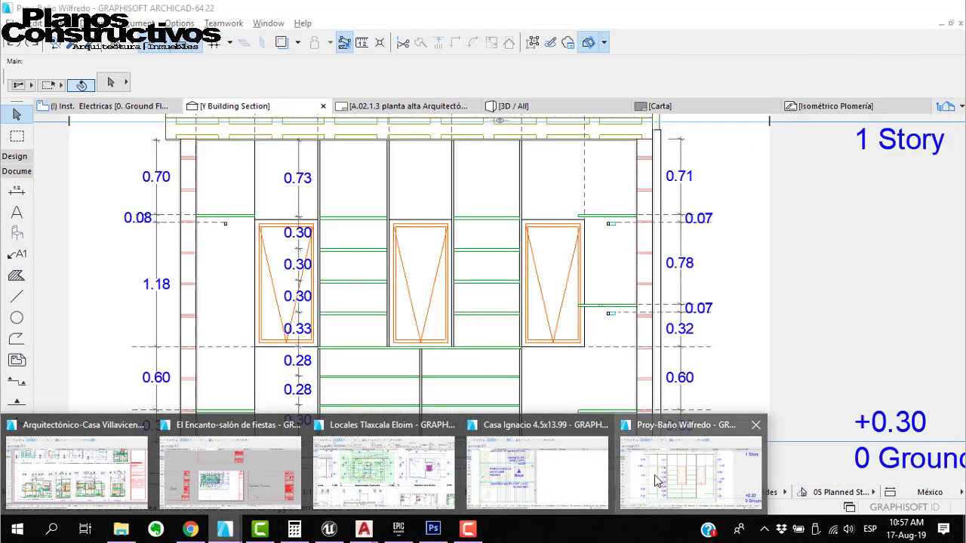
left_click(632, 468)
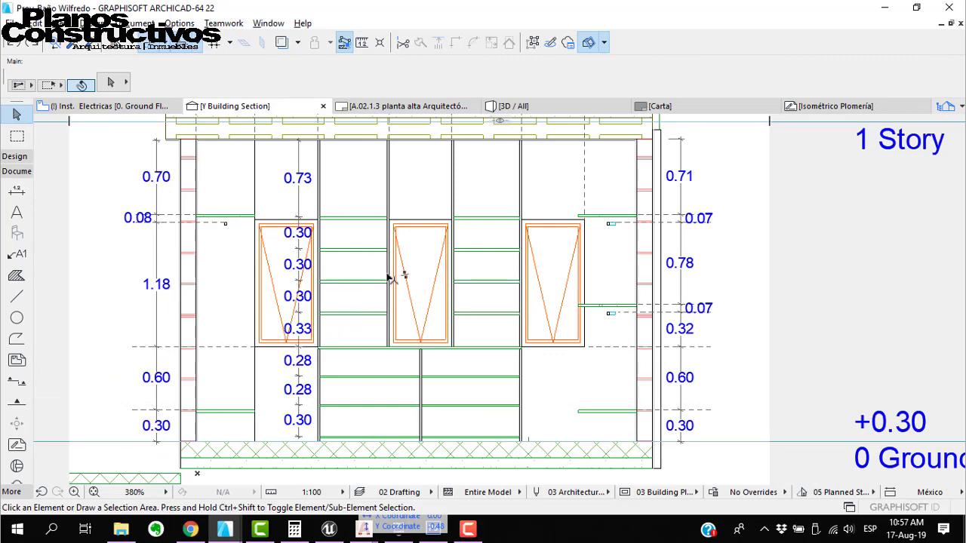
left_click(293, 251)
Switch to the house project's A.01.1 Arquitectónicos layout and examine the layers in the Detalle de Techo Verde
mouse_move(233, 534)
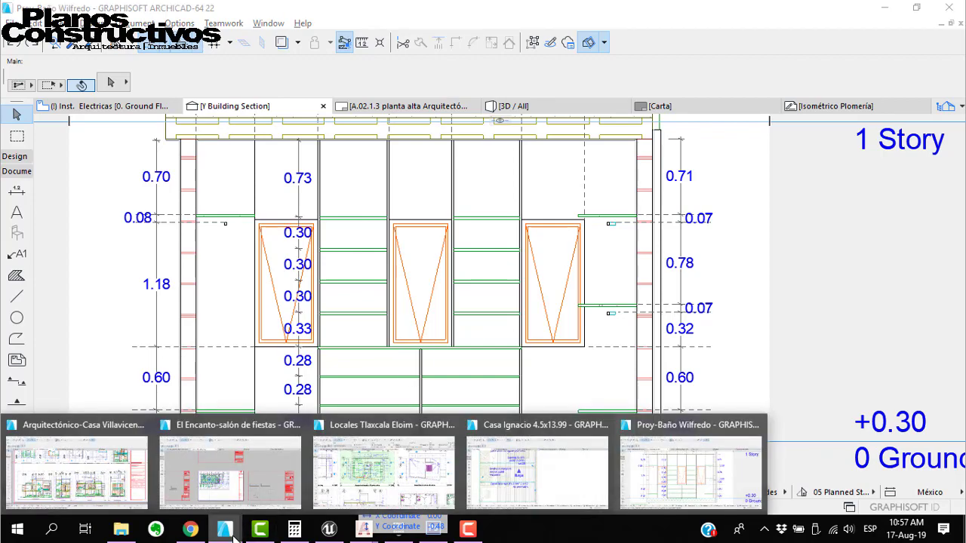
left_click(143, 469)
middle_click_drag(735, 175, 619, 325)
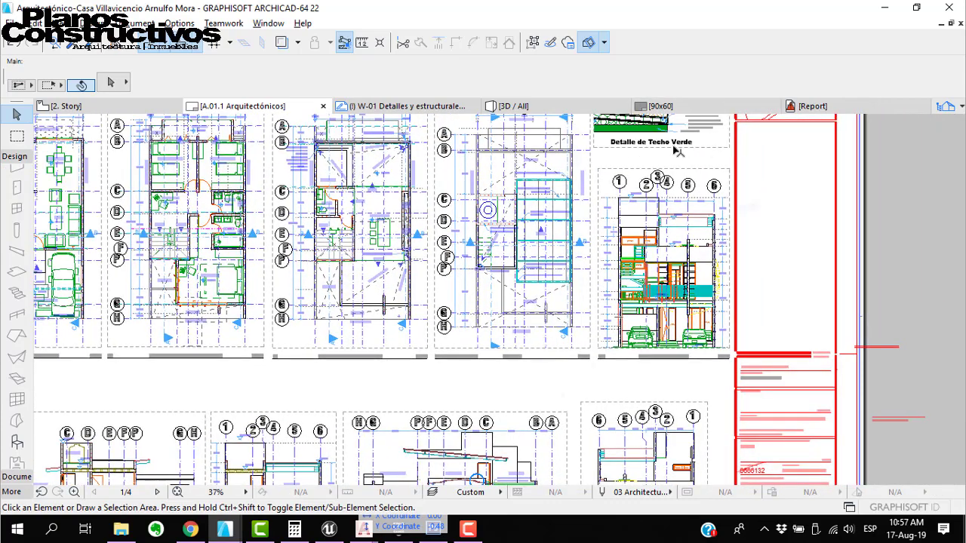
scroll(661, 184, "up", 5)
scroll(581, 200, "up", 3)
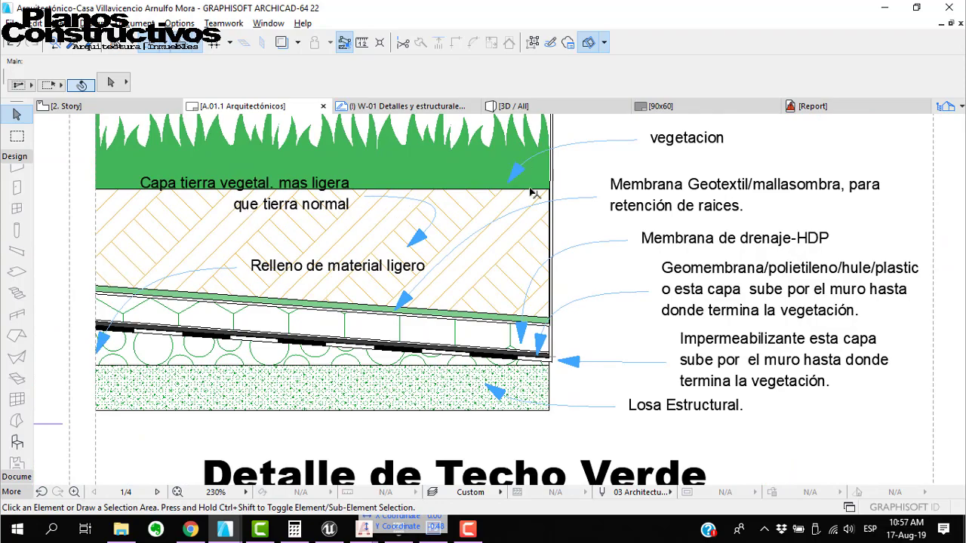
scroll(491, 227, "down", 3)
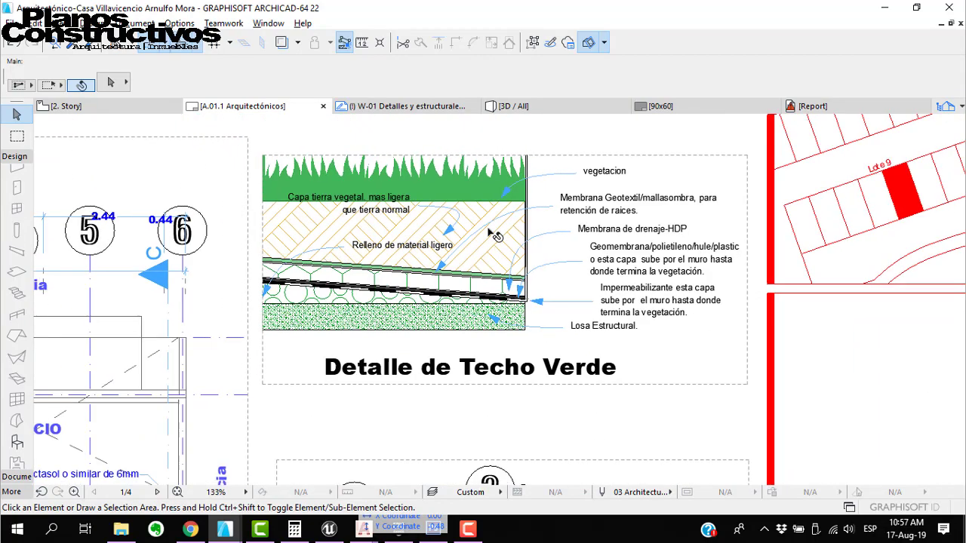
Switch to the house model in Unreal Editor and move the view from the bedroom to the green roof terrace
left_click(328, 528)
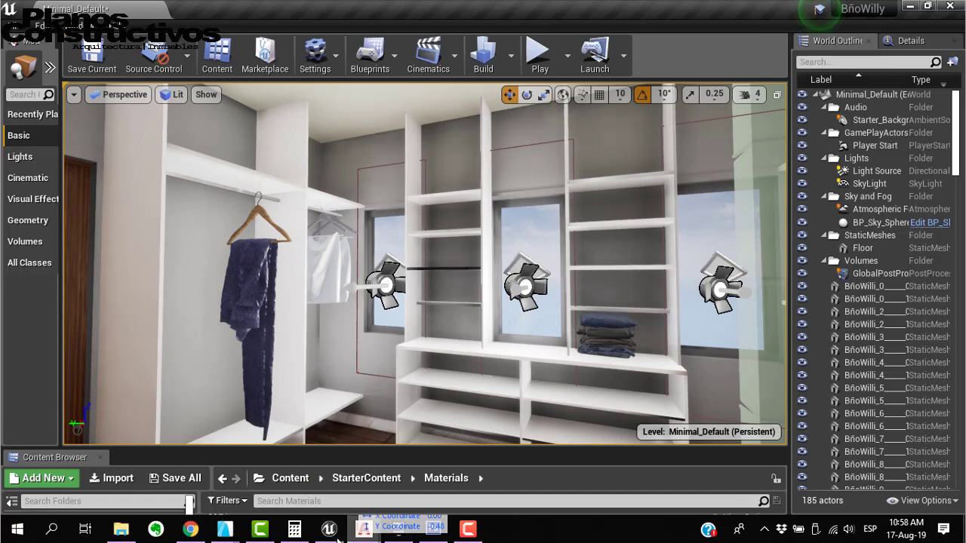
left_click(468, 528)
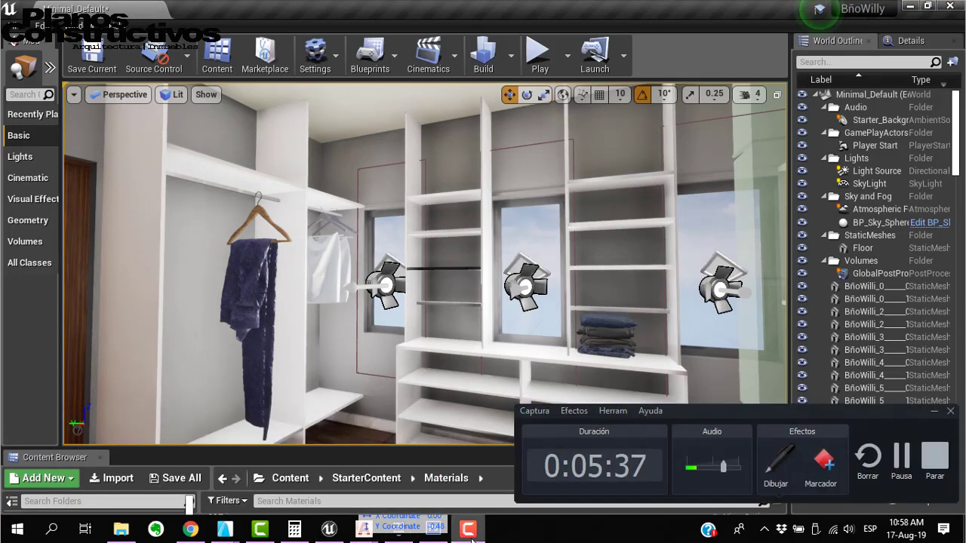
left_click(901, 455)
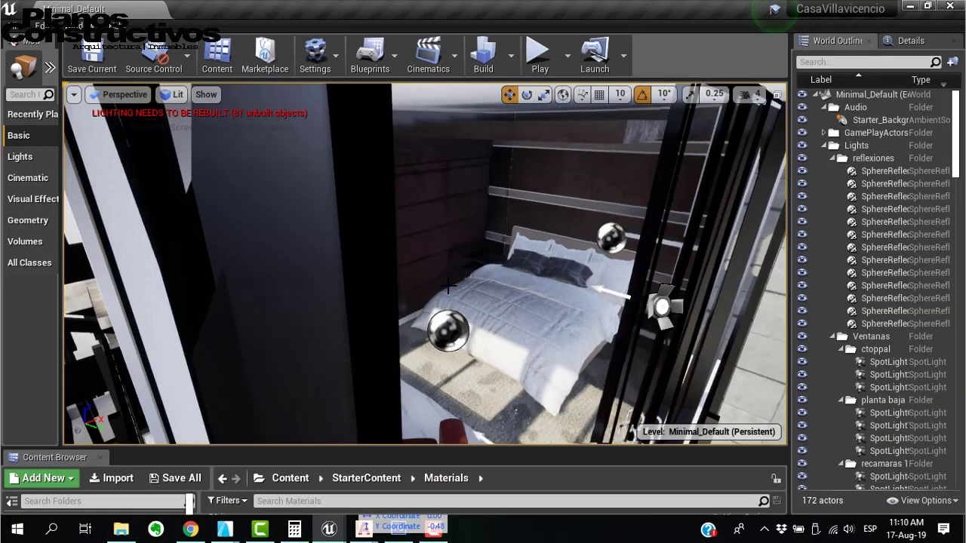
right_click_drag(448, 285, 317, 286)
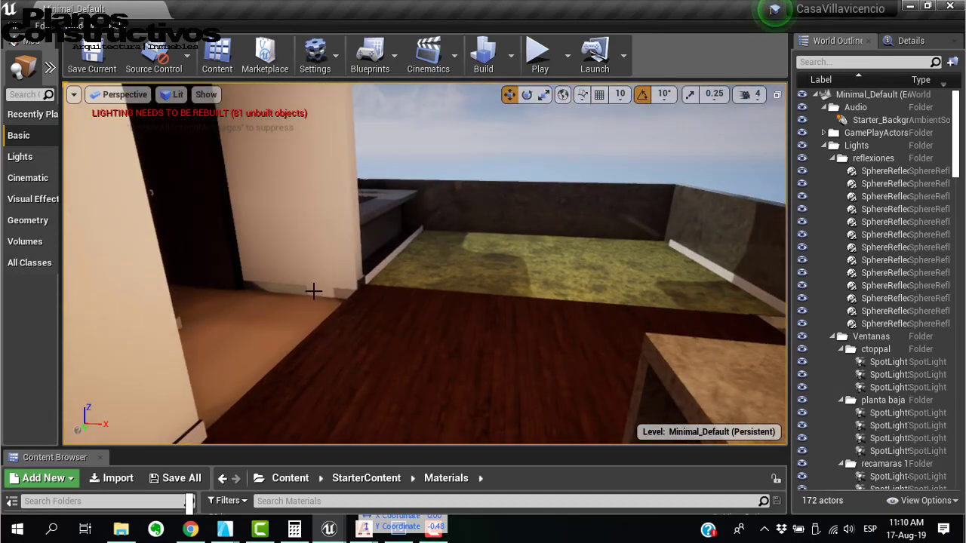
Return to the A.01.1 Arquitectónicos layout in ARCHICAD and review the green roof detail's layer notes and the surrounding plans and sections
mouse_move(224, 531)
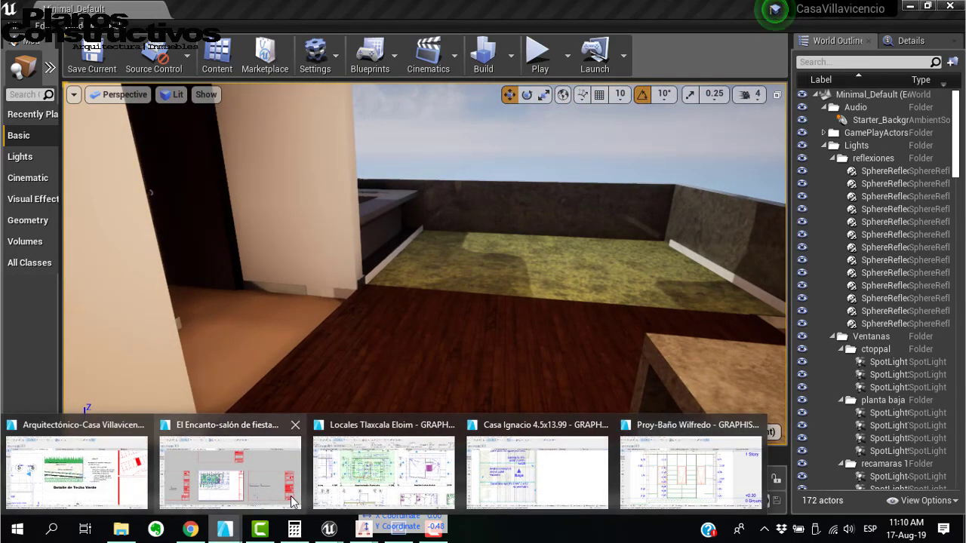
mouse_move(292, 501)
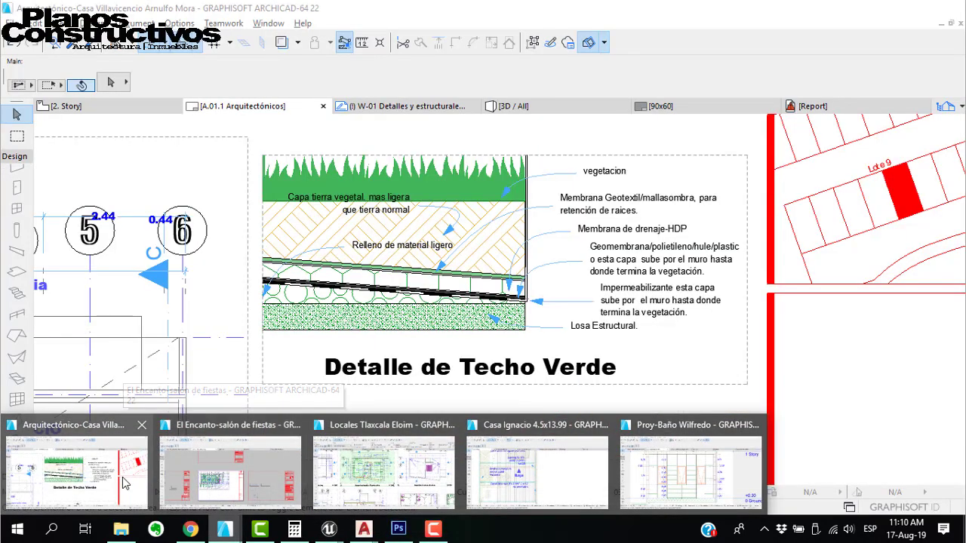
left_click(75, 467)
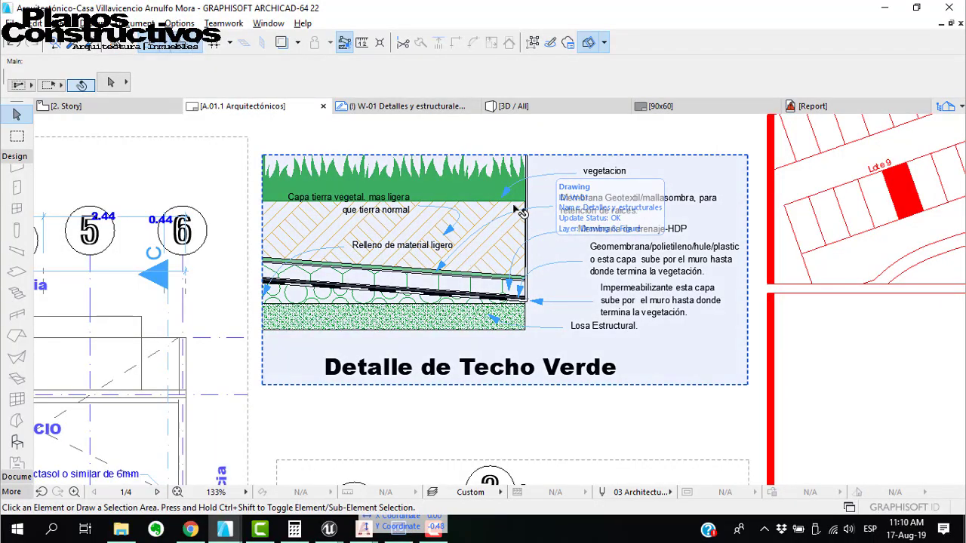
scroll(507, 198, "up", 1)
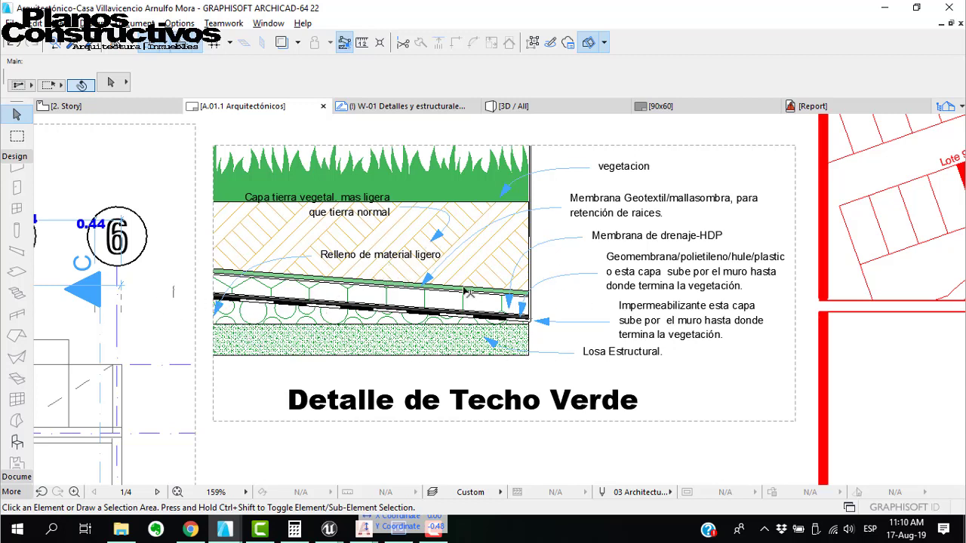
scroll(436, 291, "down", 8)
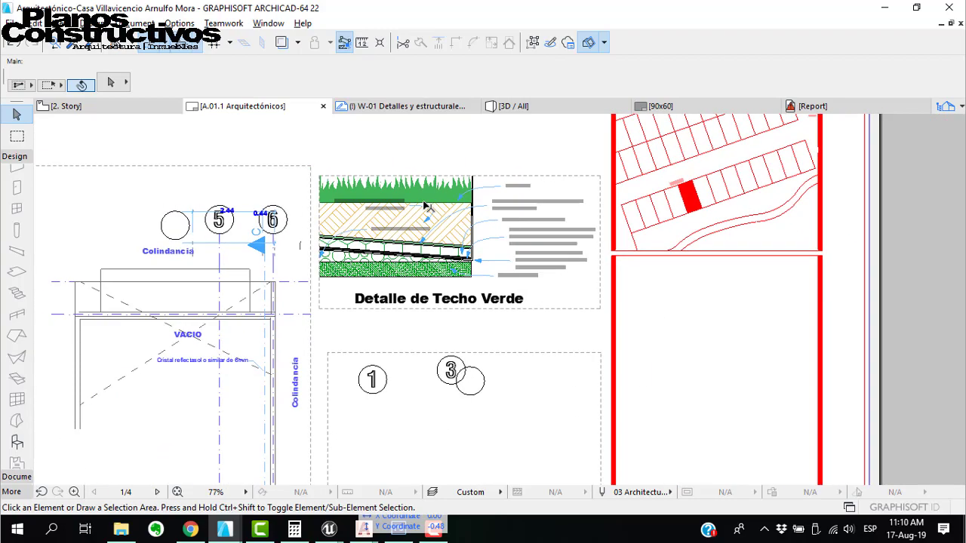
middle_click_drag(268, 328, 420, 282)
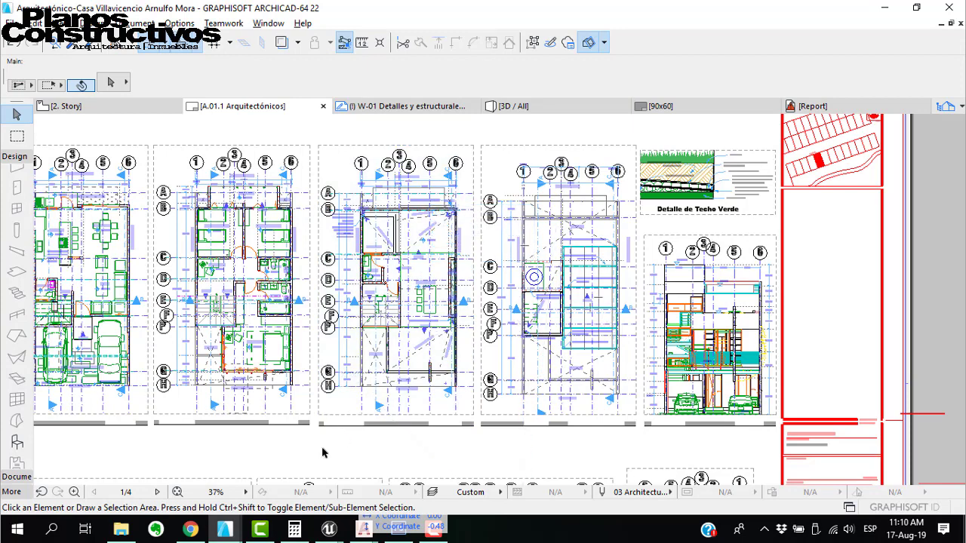
scroll(422, 256, "down", 3)
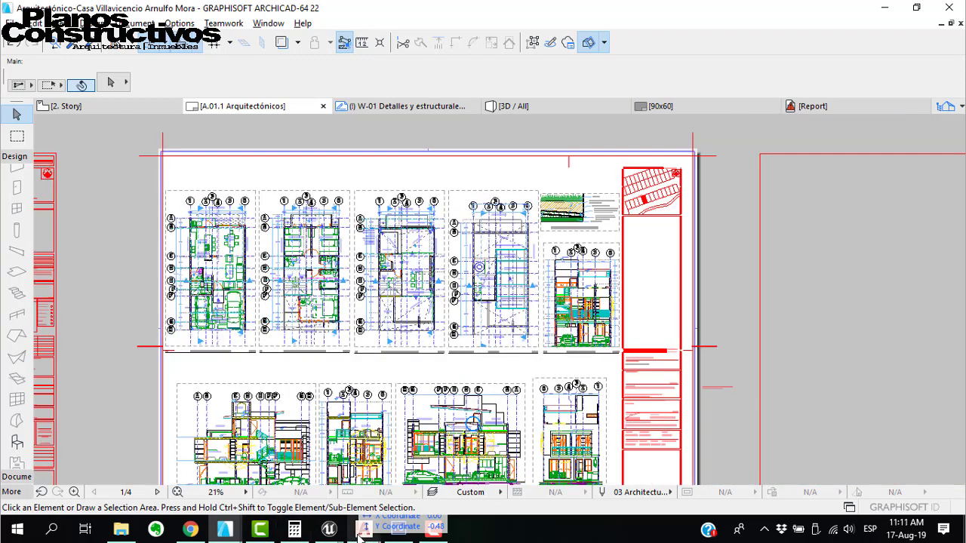
Switch to the DRENAJE PLUVIAL drawing in AutoCAD and inspect the storm drain line from the street to the municipal collector
mouse_move(365, 528)
left_click(121, 494)
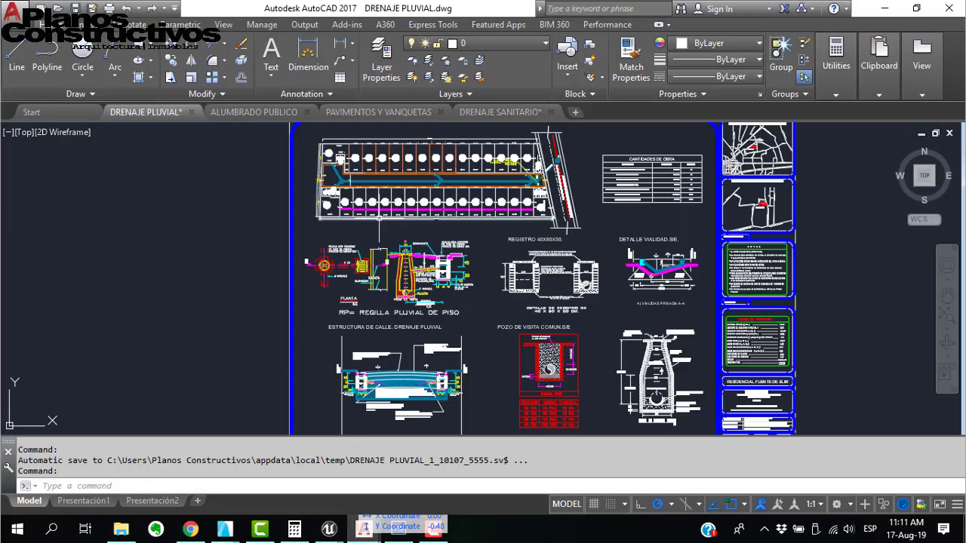
scroll(364, 215, "up", 5)
scroll(364, 215, "down", 5)
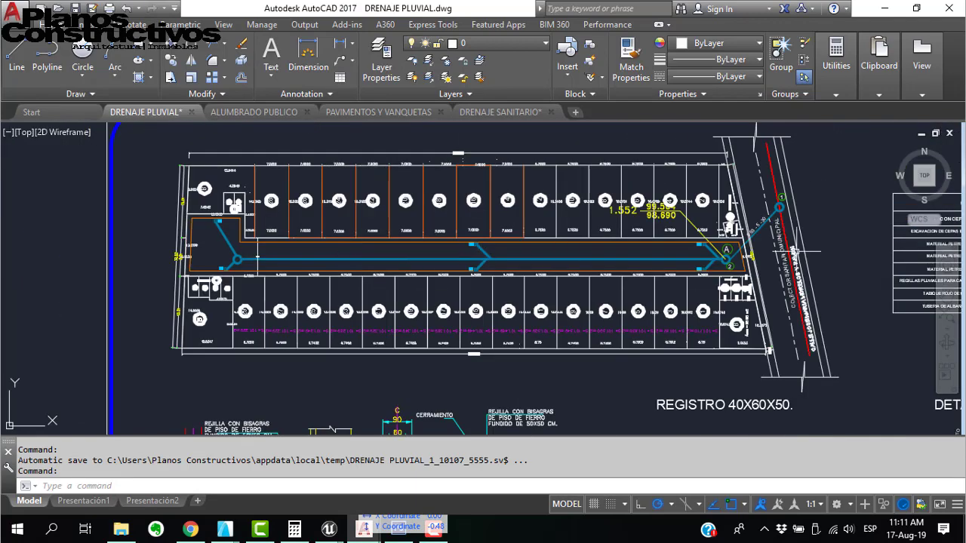
scroll(474, 246, "up", 5)
scroll(424, 246, "down", 5)
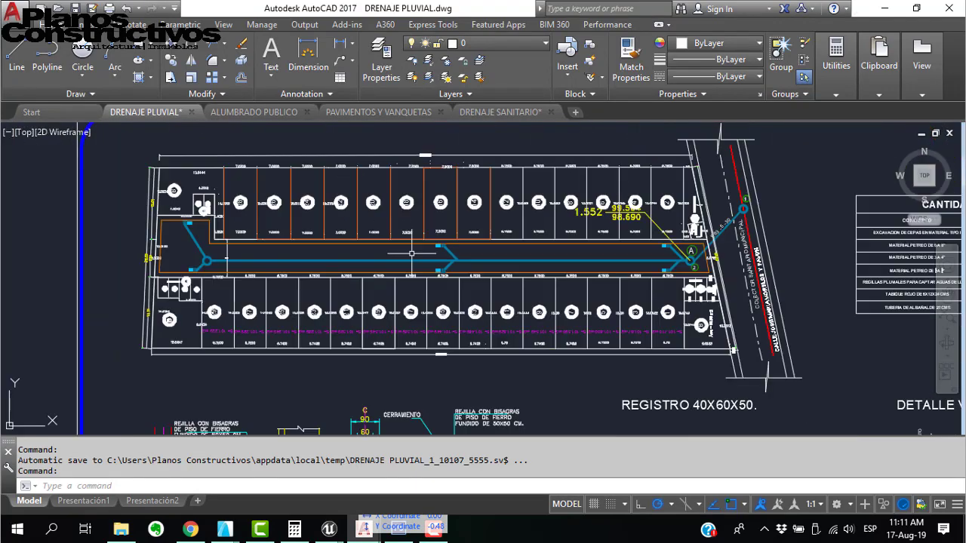
scroll(717, 262, "up", 3)
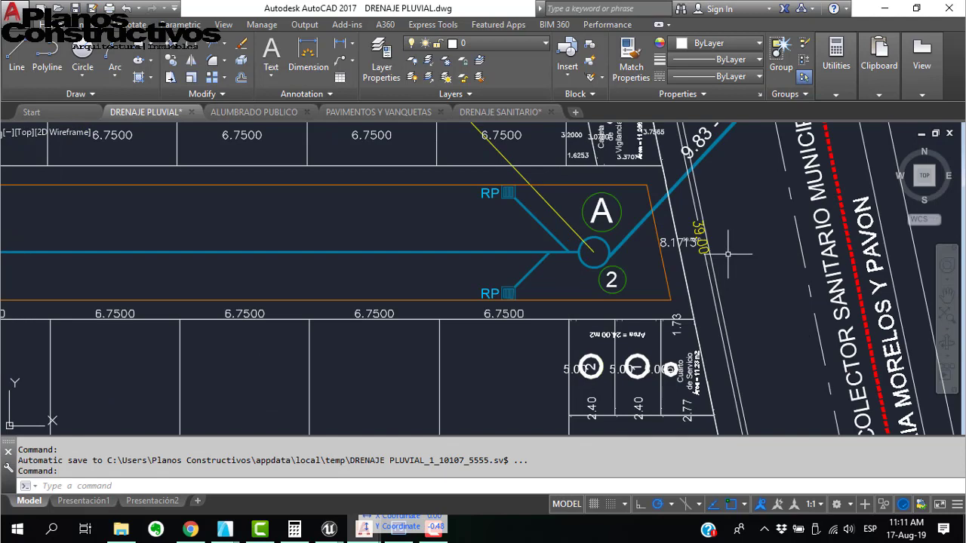
scroll(728, 253, "down", 3)
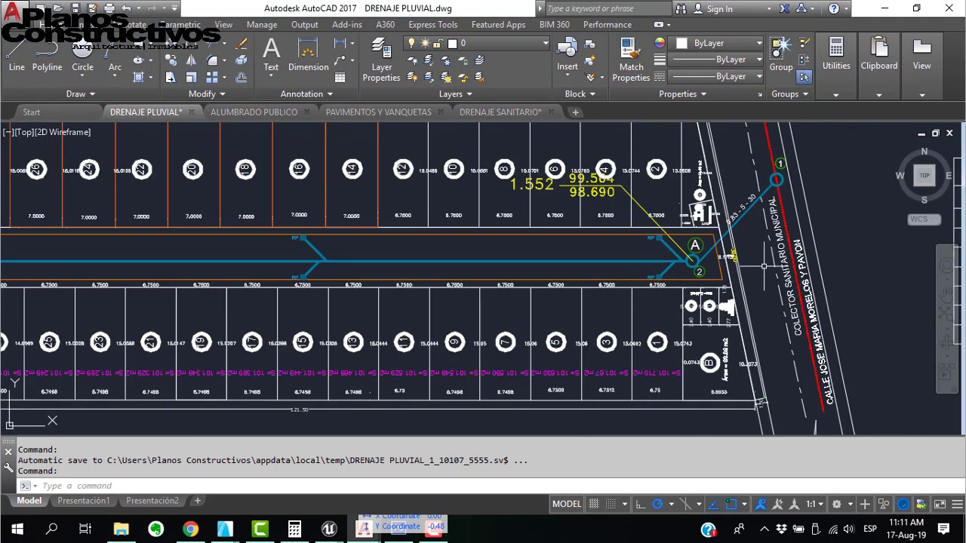
Inspect the storm drain main along the private road, from the far-end manhole past the road-width dimension to the RP grate branches
scroll(600, 266, "down", 2)
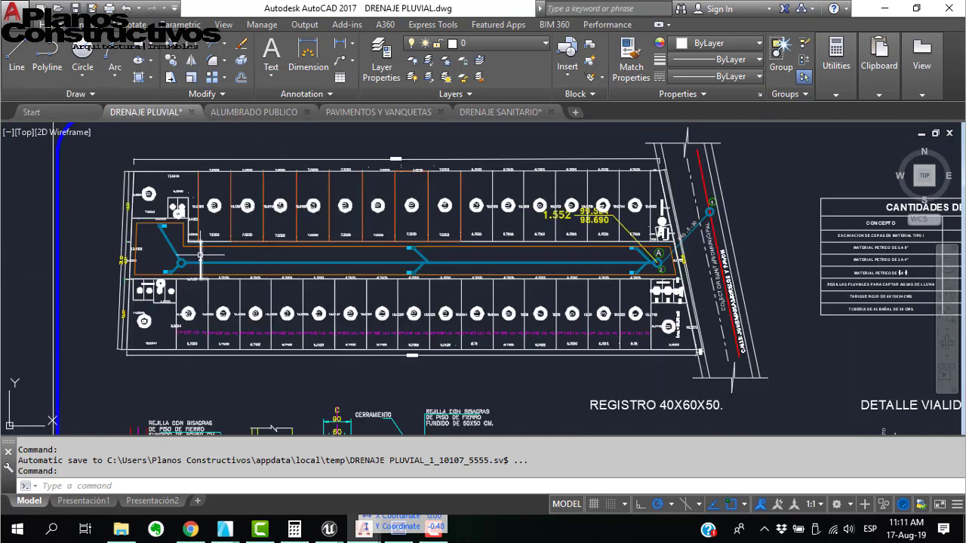
scroll(193, 266, "up", 3)
scroll(191, 265, "down", 2)
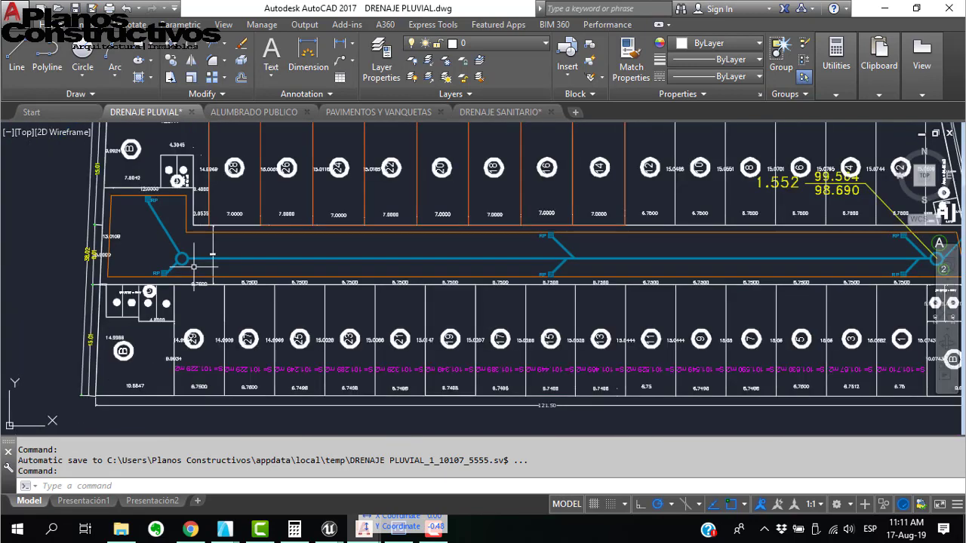
scroll(156, 248, "up", 3)
scroll(295, 273, "up", 3)
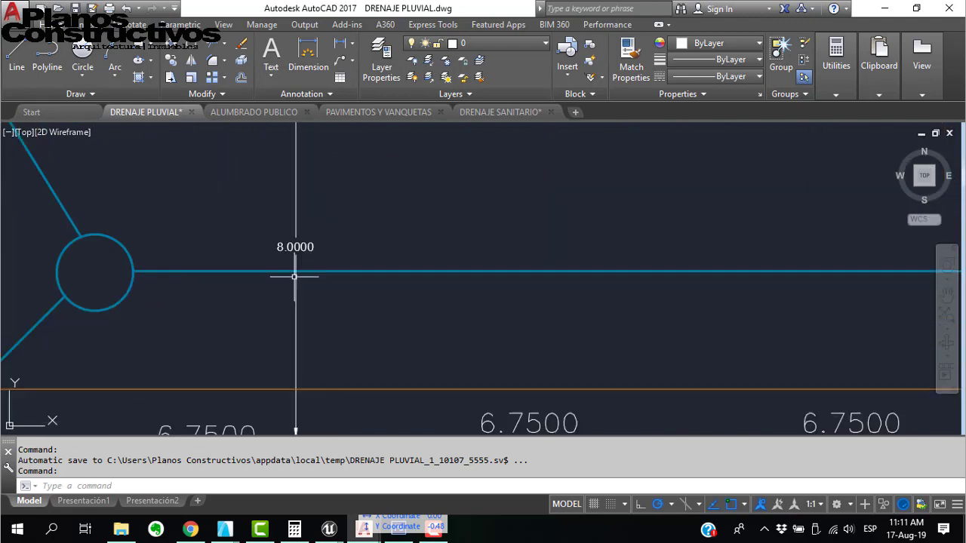
scroll(264, 241, "down", 6)
middle_click_drag(732, 253, 543, 255)
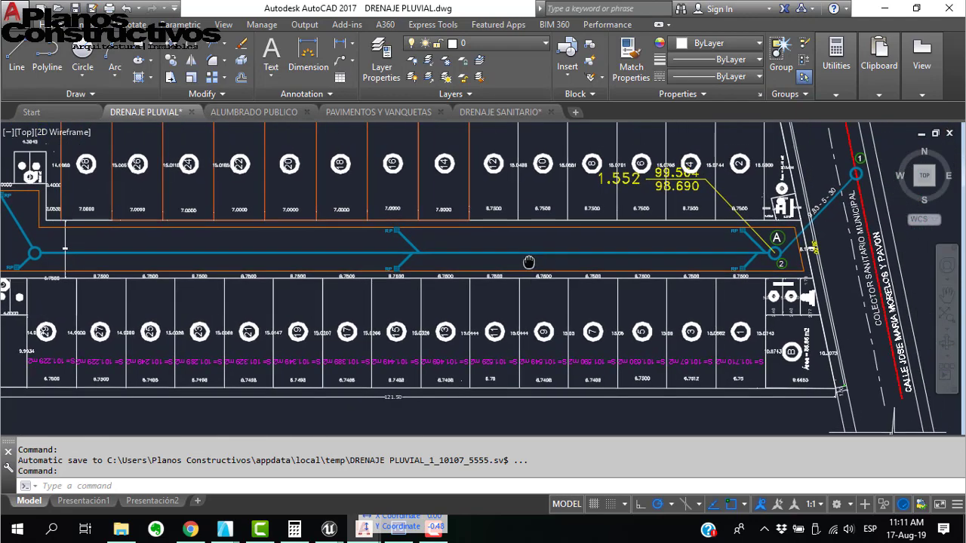
scroll(601, 262, "up", 3)
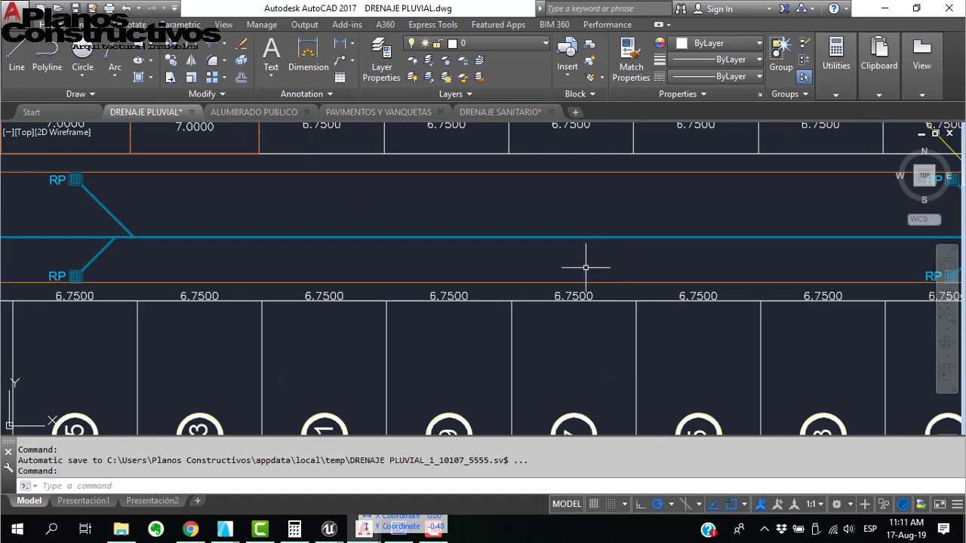
scroll(586, 267, "down", 5)
Examine the RP floor grate section and the material quantities table of the storm drainage plan
middle_click_drag(588, 349, 477, 243)
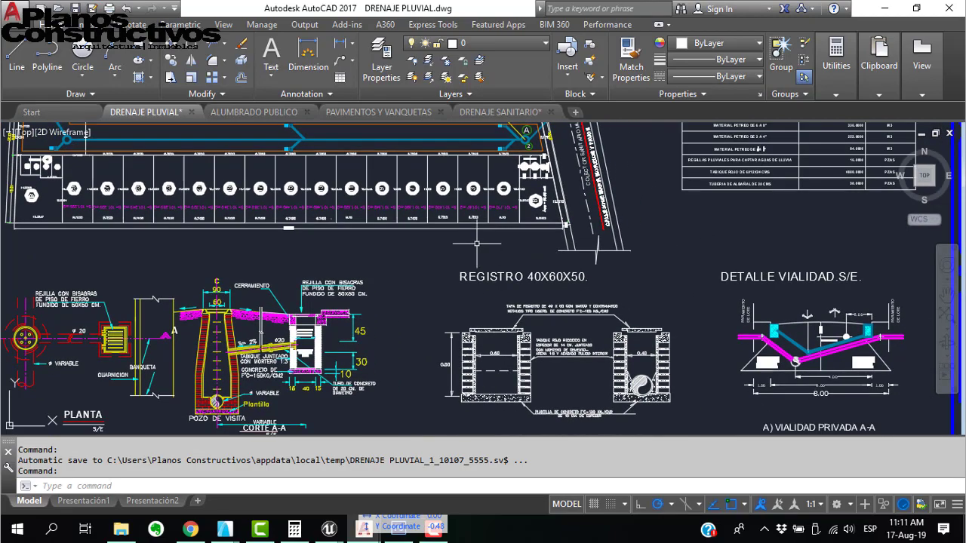
scroll(477, 243, "down", 2)
scroll(344, 308, "up", 6)
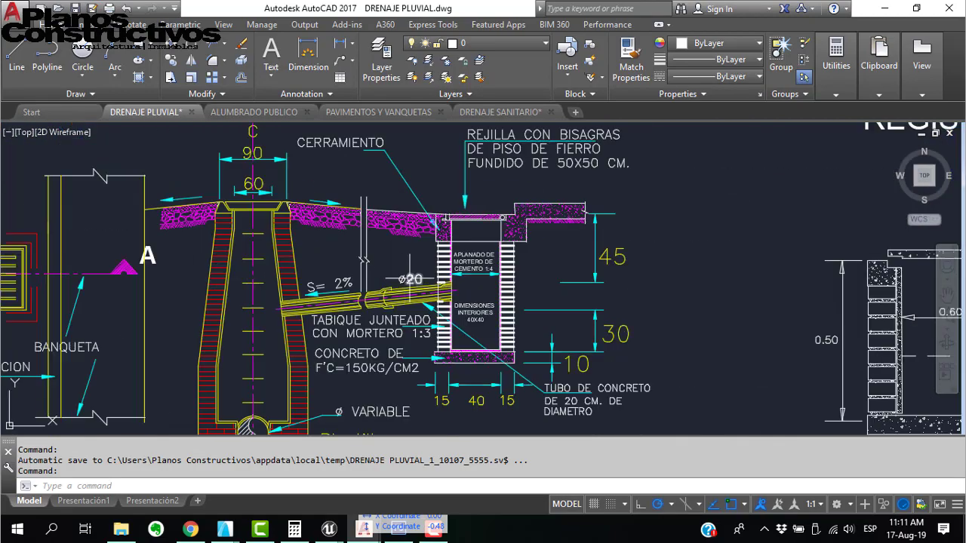
scroll(359, 208, "down", 6)
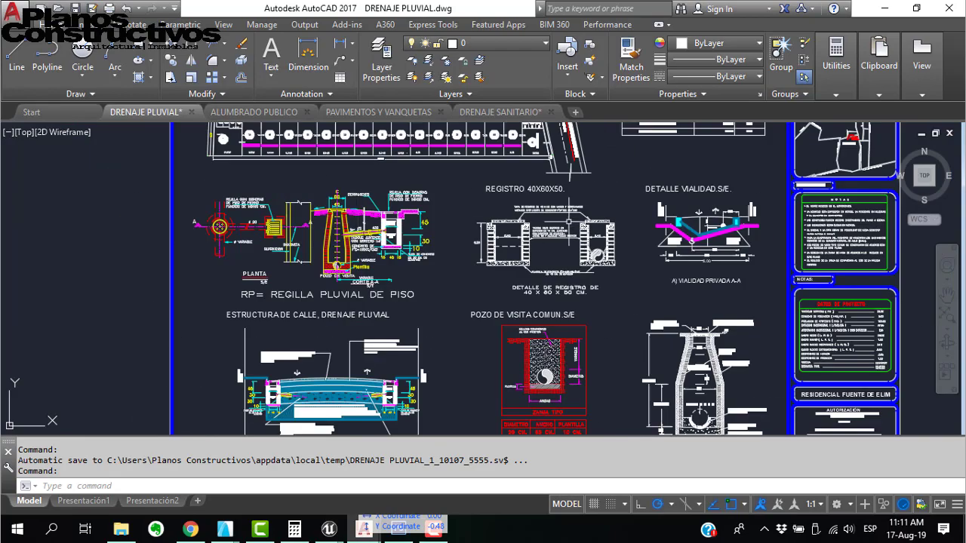
scroll(219, 226, "down", 3)
scroll(556, 259, "up", 8)
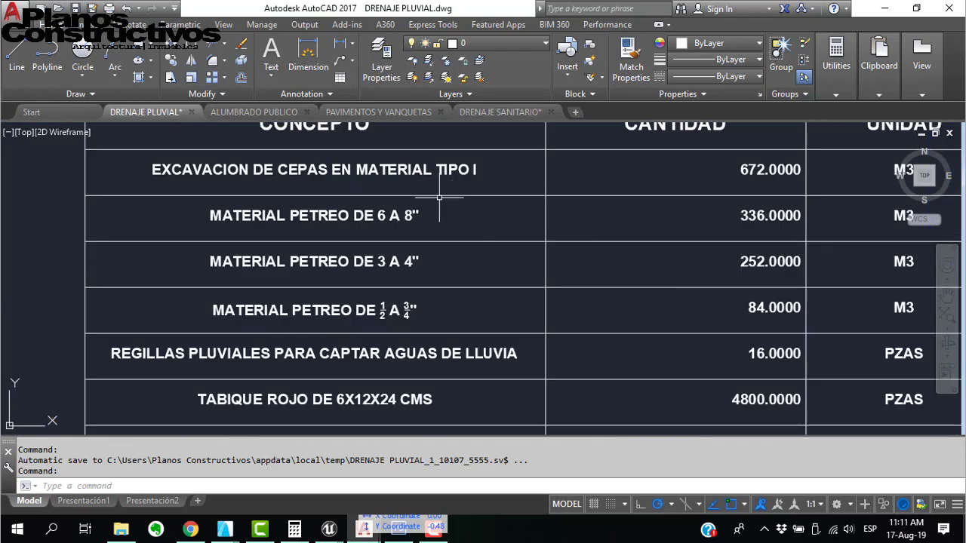
scroll(435, 198, "down", 4)
middle_click_drag(323, 334, 614, 197)
scroll(522, 176, "down", 4)
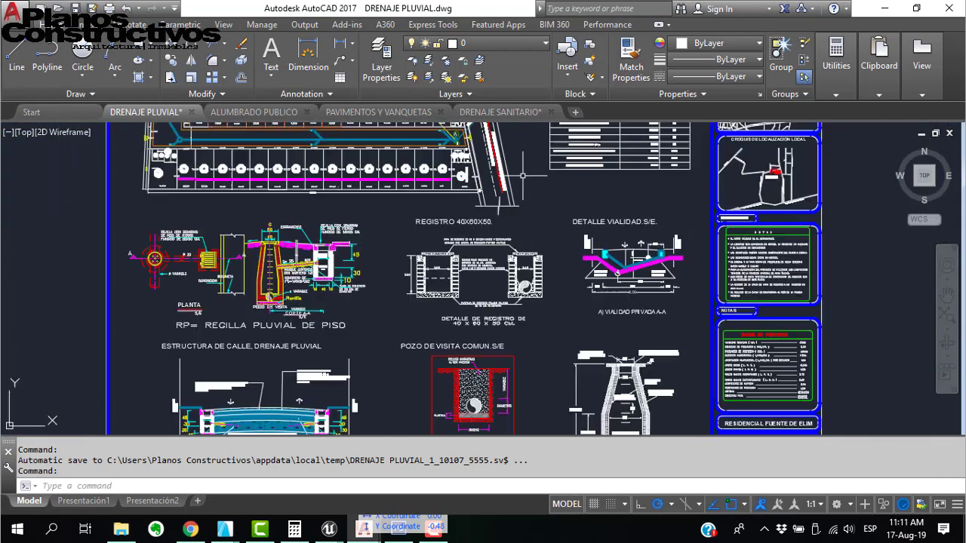
Inspect the Registro 40x60x50 detail, then review the street structure, trench and common manhole details
scroll(450, 278, "up", 8)
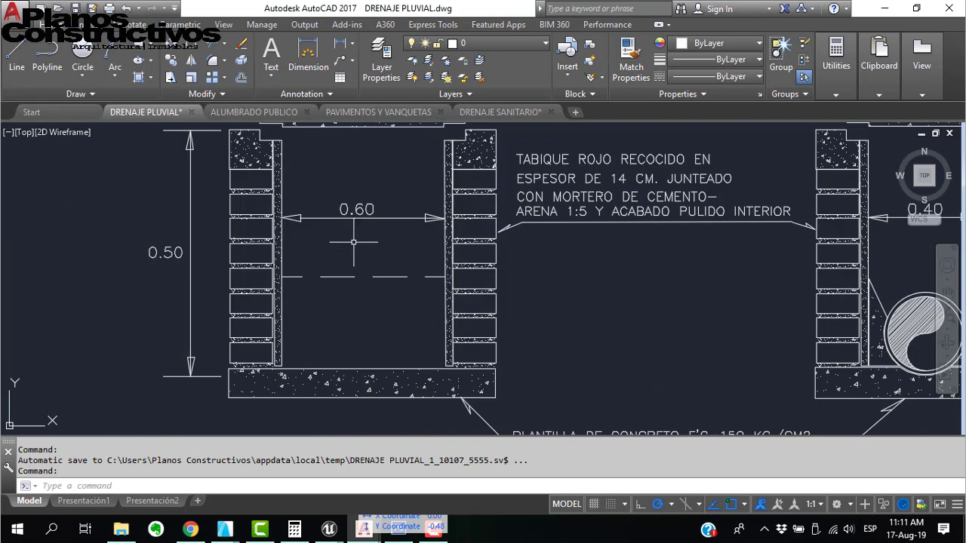
scroll(408, 279, "down", 2)
scroll(403, 274, "down", 4)
scroll(475, 253, "up", 4)
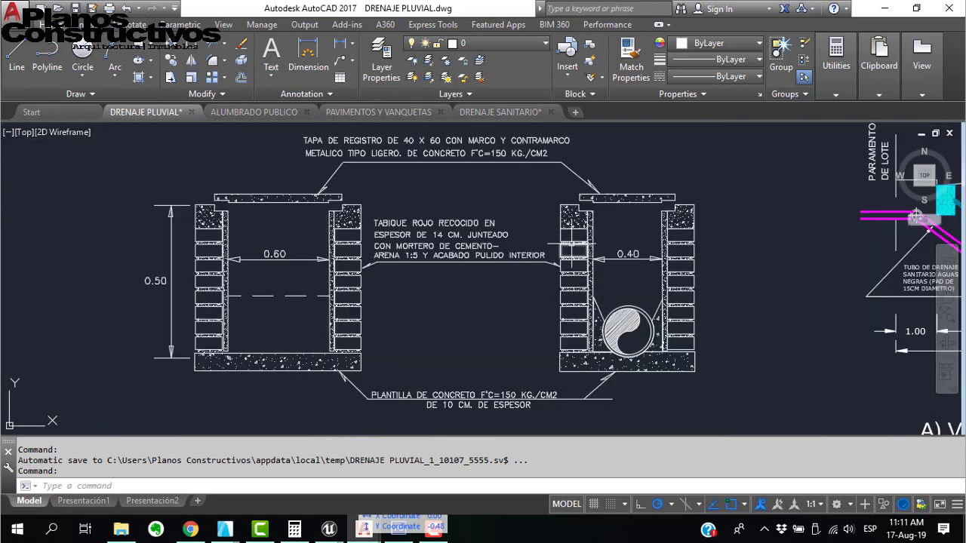
scroll(411, 215, "down", 4)
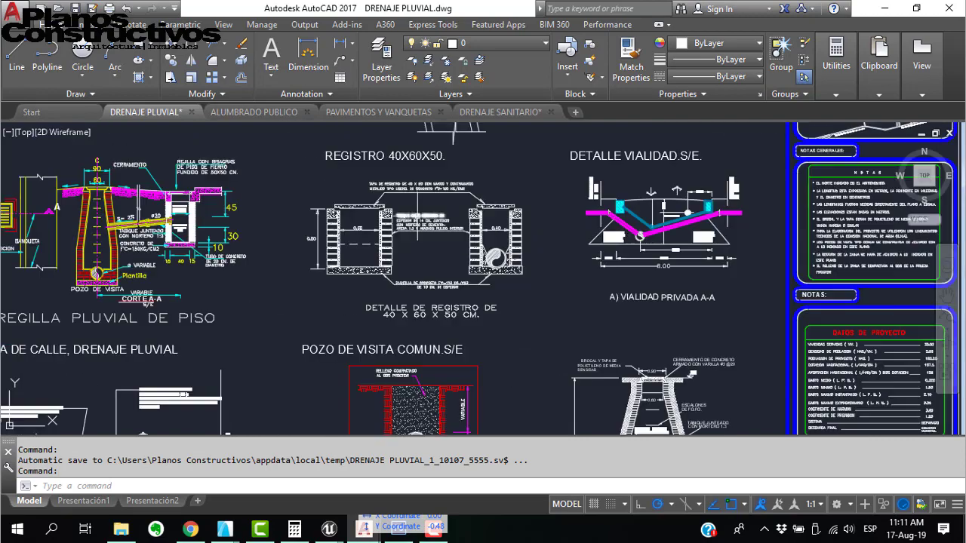
middle_click_drag(396, 324, 538, 186)
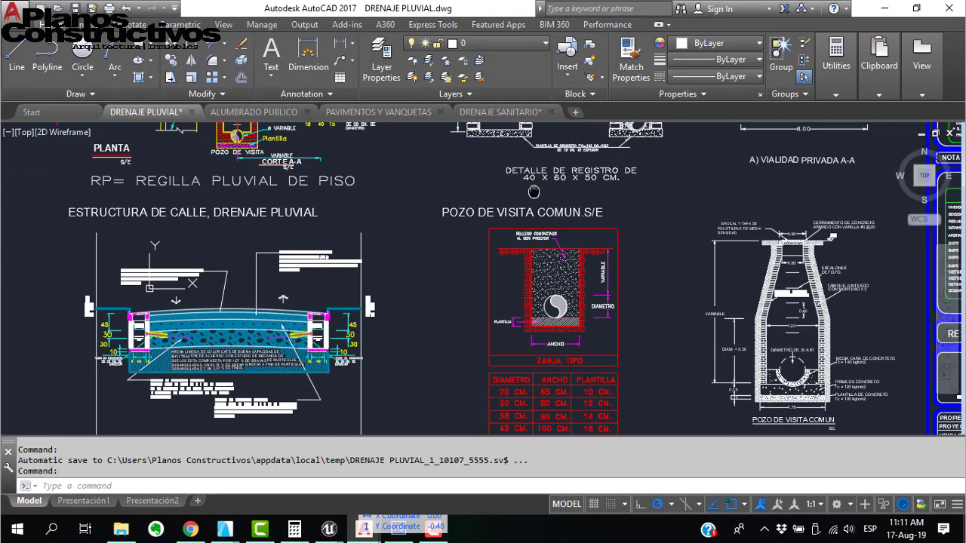
scroll(421, 236, "down", 2)
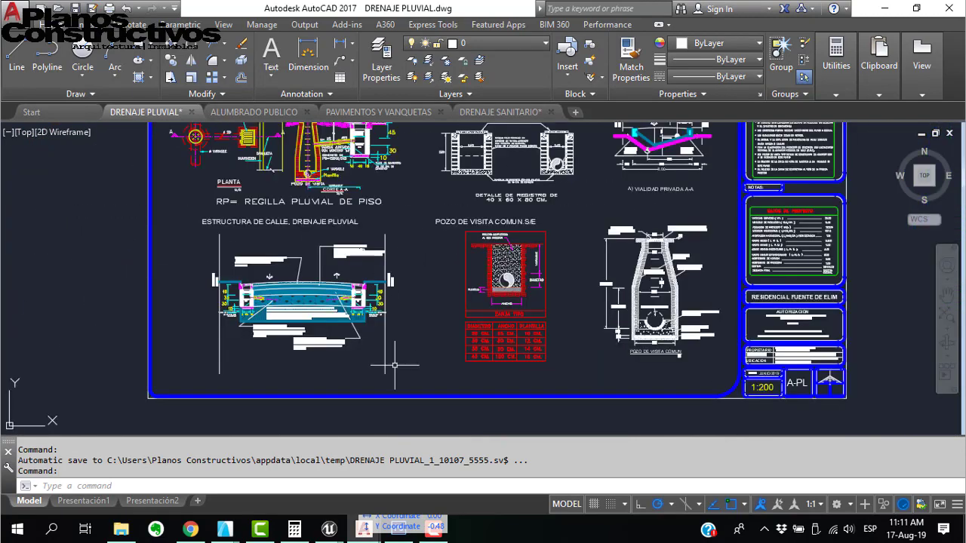
Switch to the DRENAJE SANITARIO drawing and follow the sewer line between the lots to the municipal collector
mouse_move(365, 527)
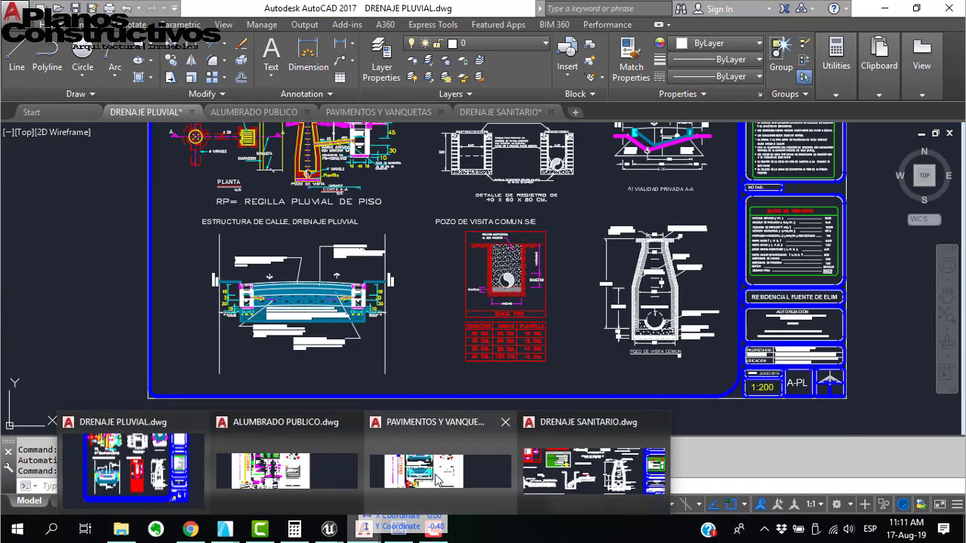
left_click(592, 467)
scroll(399, 276, "down", 5)
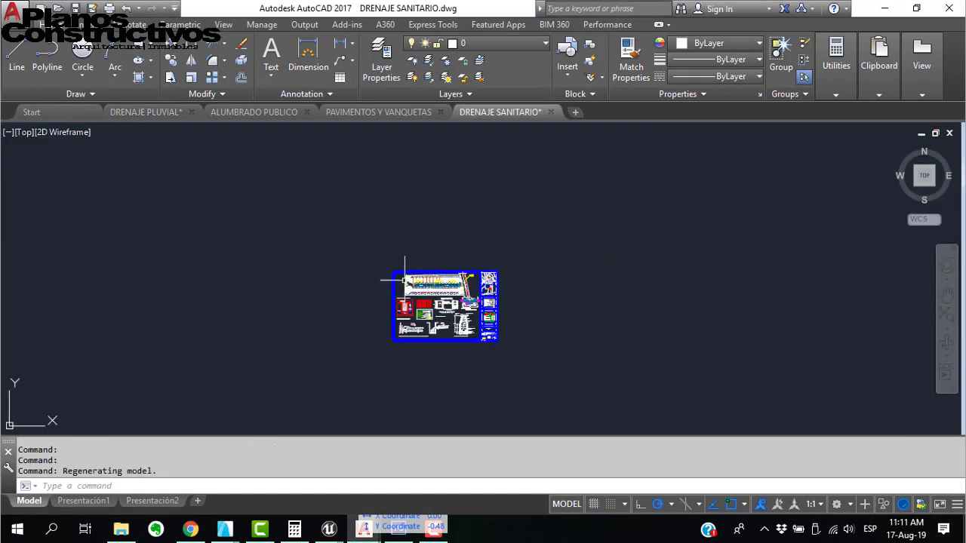
scroll(453, 235, "up", 10)
scroll(414, 257, "down", 2)
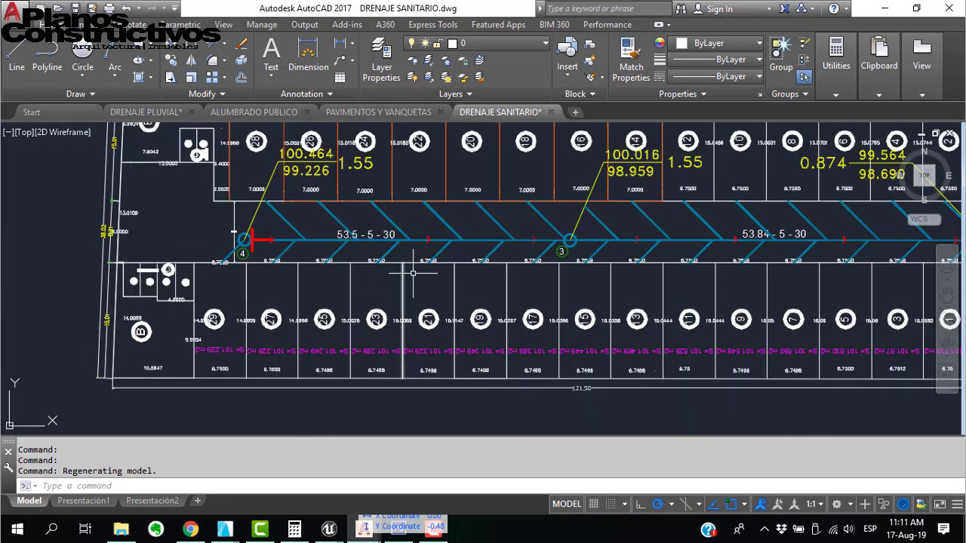
middle_click_drag(527, 252, 408, 309)
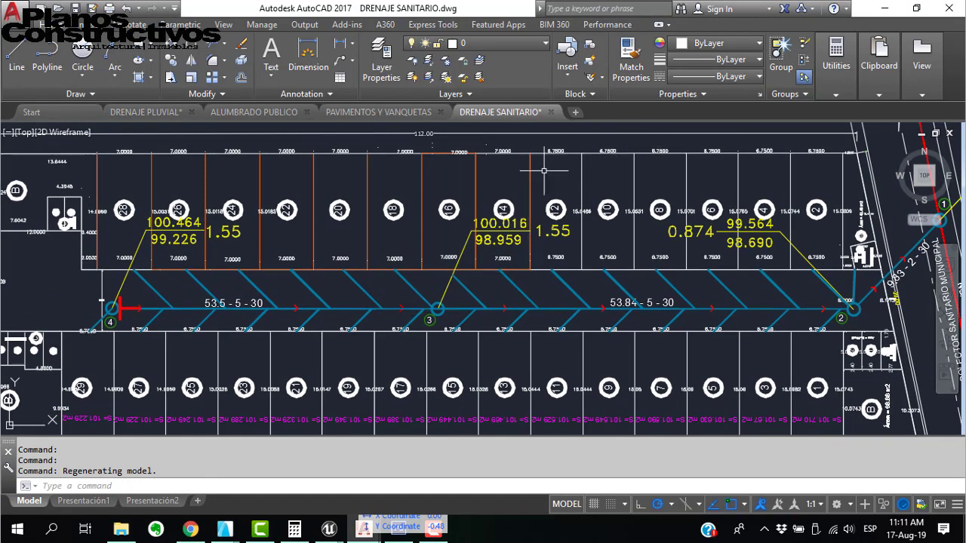
scroll(537, 178, "down", 4)
scroll(689, 166, "up", 4)
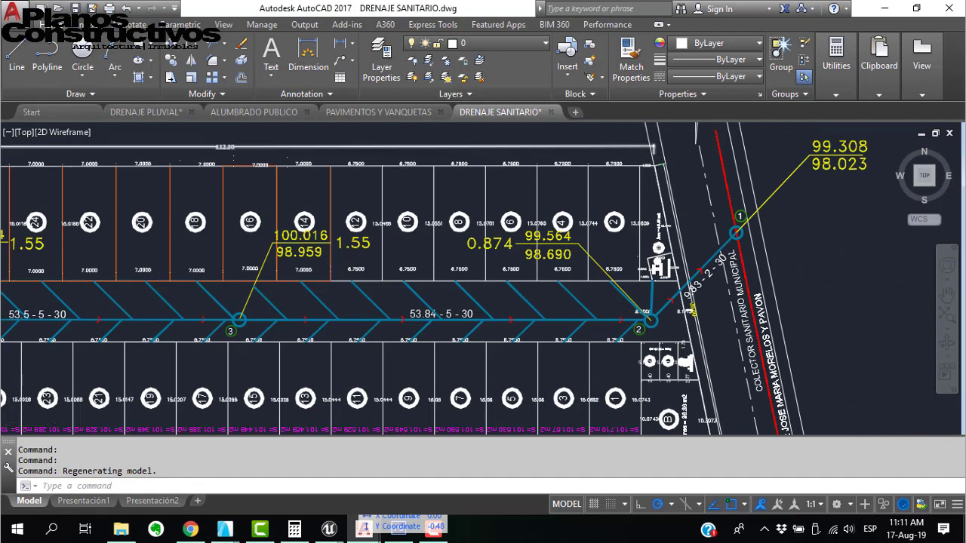
Check the drawing scale in the title block of the sanitary drainage sheet
scroll(427, 152, "down", 8)
scroll(531, 329, "up", 2)
scroll(530, 329, "up", 5)
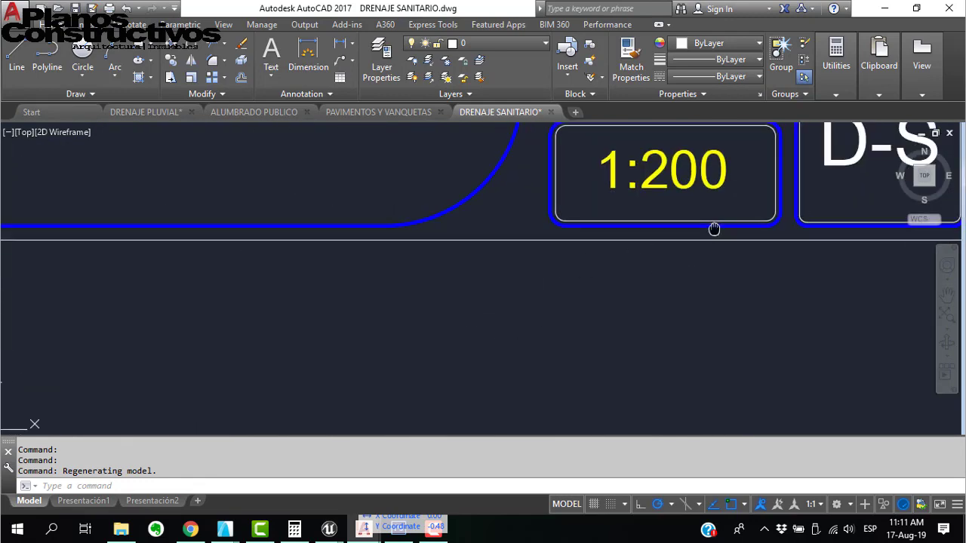
middle_click_drag(714, 228, 721, 343)
scroll(721, 343, "down", 6)
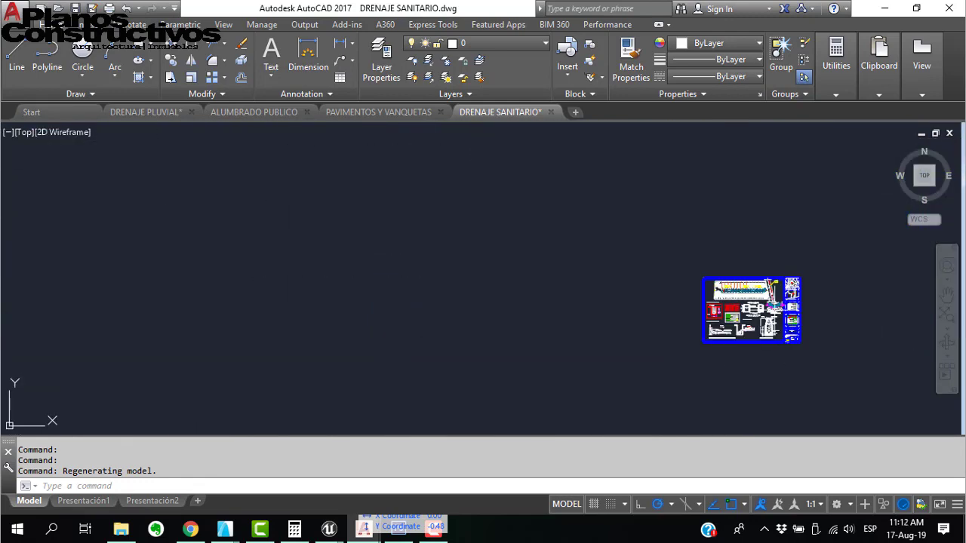
Examine the sewer runs between manholes 4, 3 and 2, including their elevations, depths and pipe labels
scroll(683, 243, "up", 5)
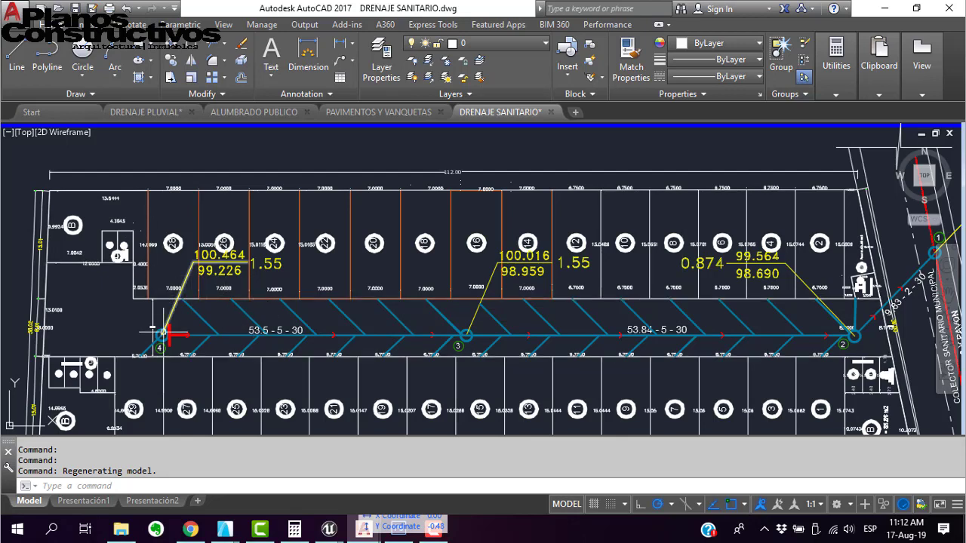
middle_click_drag(247, 302, 250, 238)
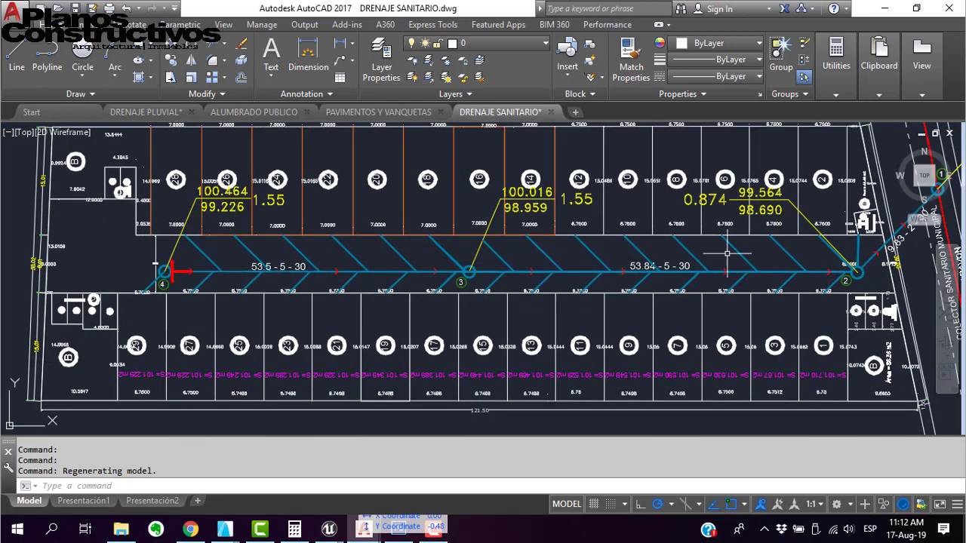
scroll(864, 275, "up", 2)
scroll(862, 274, "down", 2)
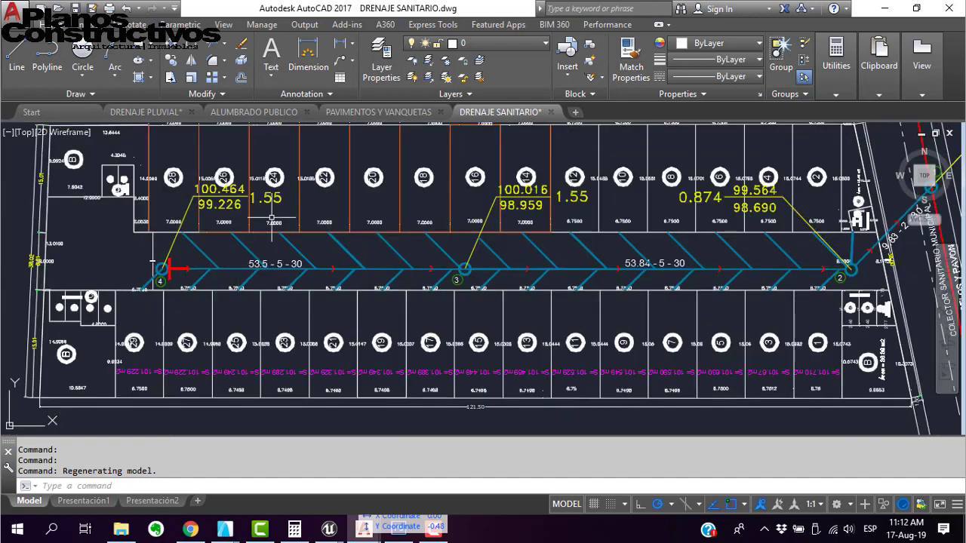
Review the sanitary sheet's trench, connection and manhole details, then examine the sewer's connection to the municipal collector at manhole 1
scroll(271, 218, "down", 4)
middle_click_drag(313, 347, 384, 247)
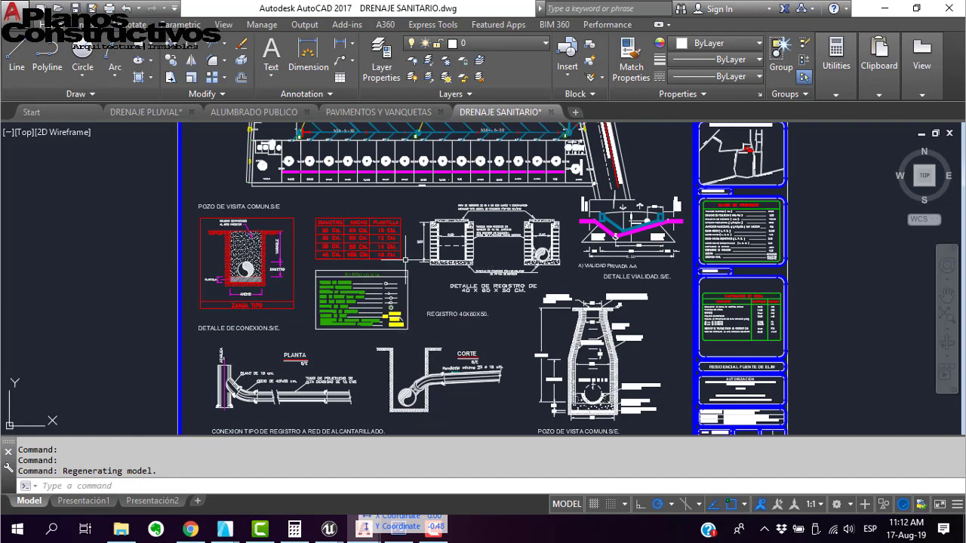
scroll(400, 181, "up", 3)
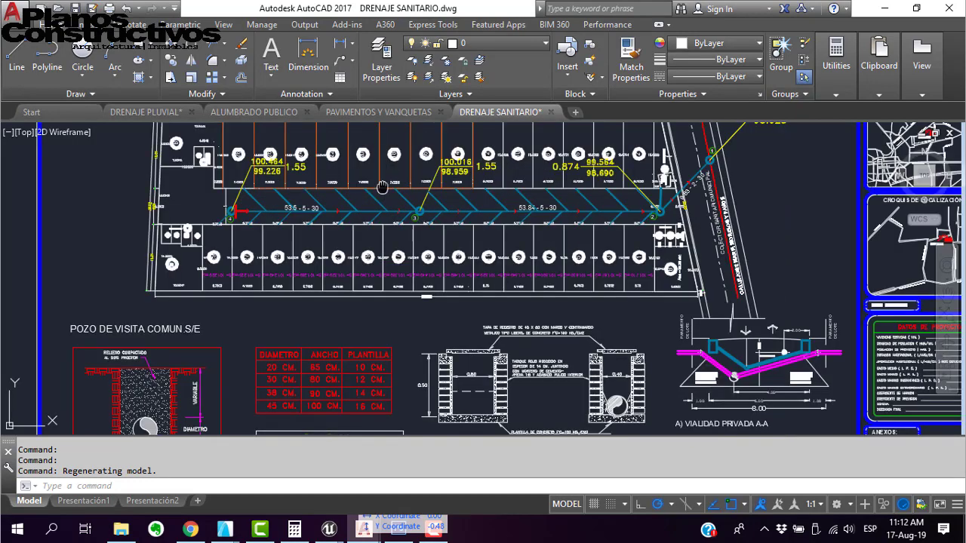
scroll(382, 187, "up", 5)
scroll(354, 246, "down", 8)
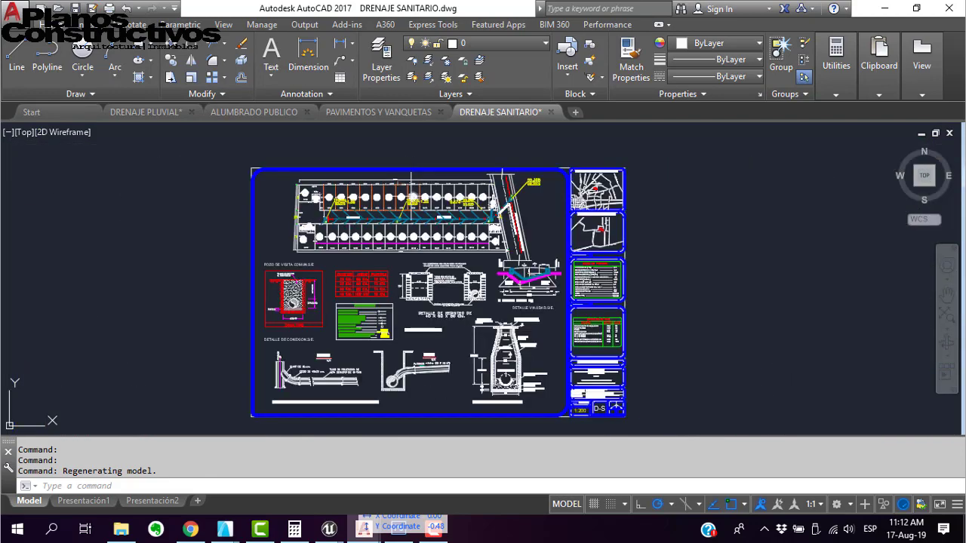
scroll(437, 195, "up", 7)
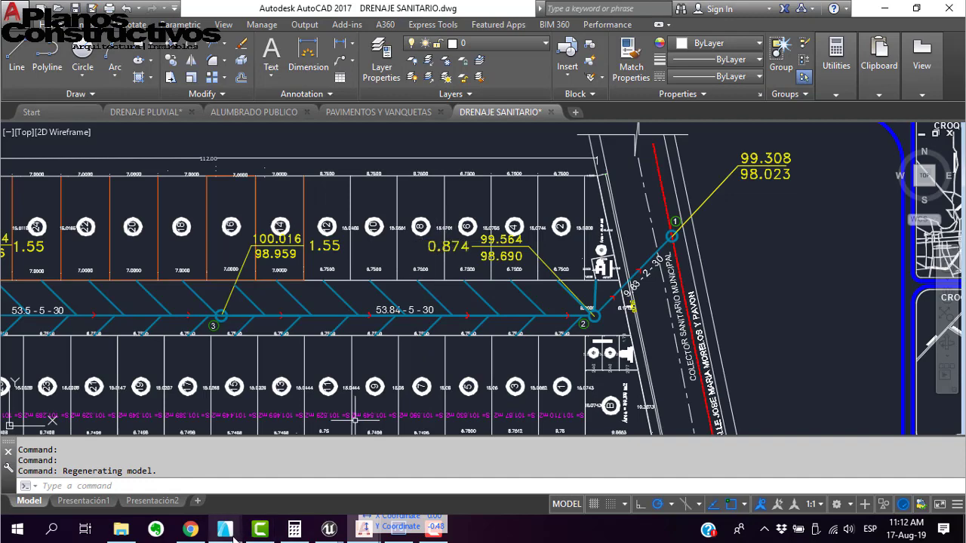
Switch to the house project's A.01.1 Arquitectónicos layout in ARCHICAD and review its floor plans, sections and elevations
mouse_move(232, 534)
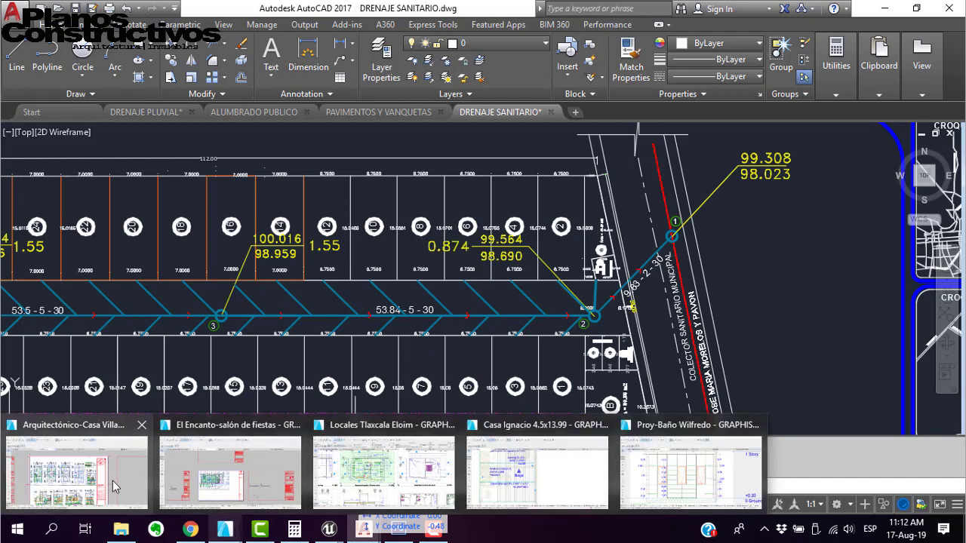
left_click(135, 483)
scroll(225, 277, "up", 4)
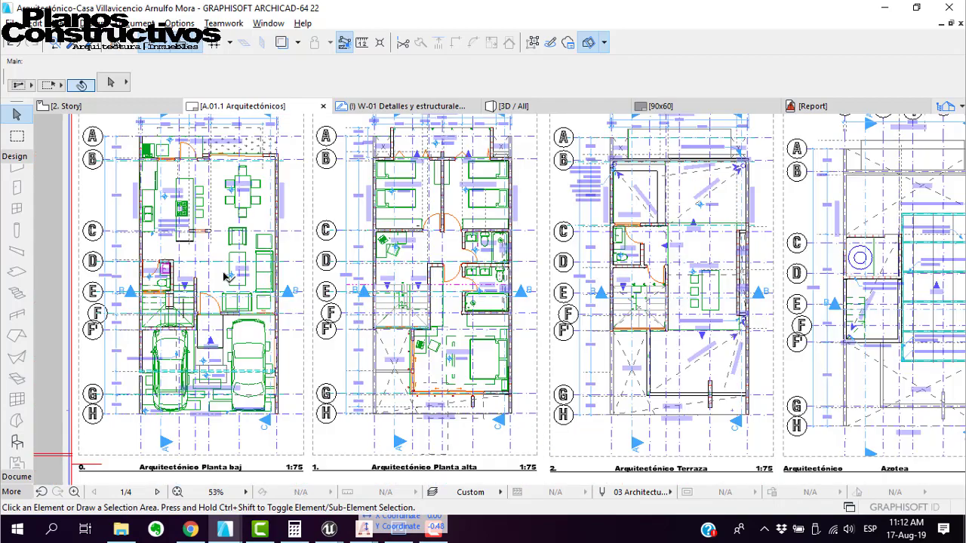
scroll(284, 255, "down", 3)
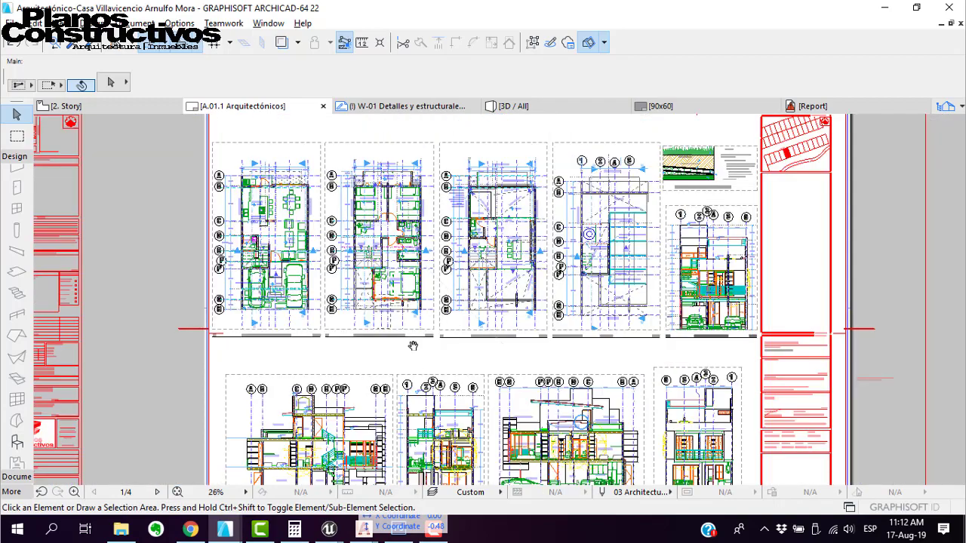
middle_click_drag(413, 345, 428, 237)
scroll(356, 336, "down", 2)
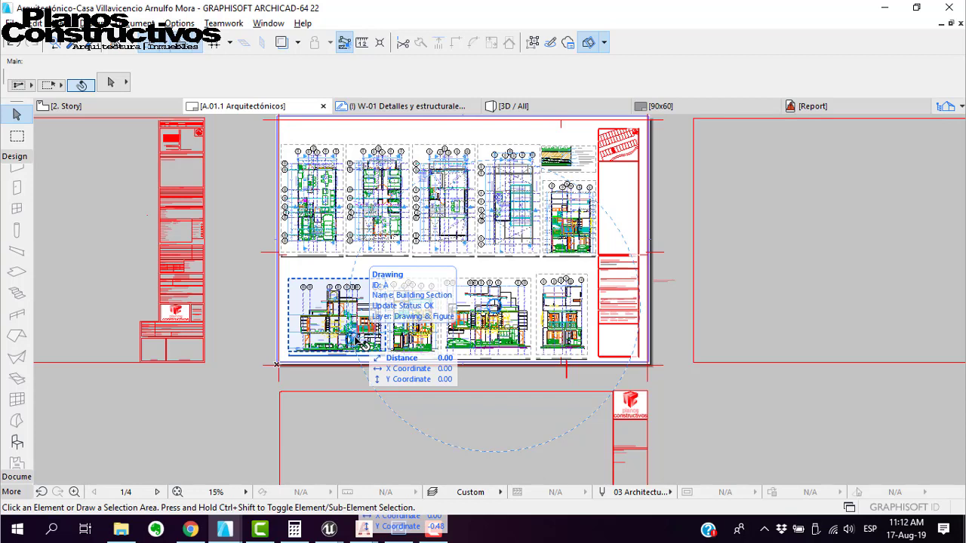
scroll(490, 332, "up", 3)
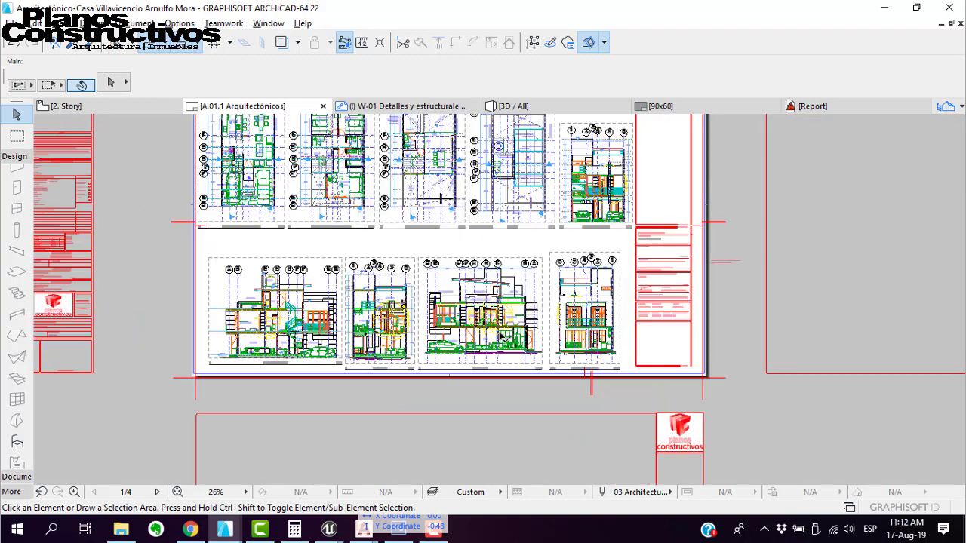
Compare the closet's rendered shelving model in Unreal Editor with its dimensioned Y Building Section in ARCHICAD
mouse_move(329, 529)
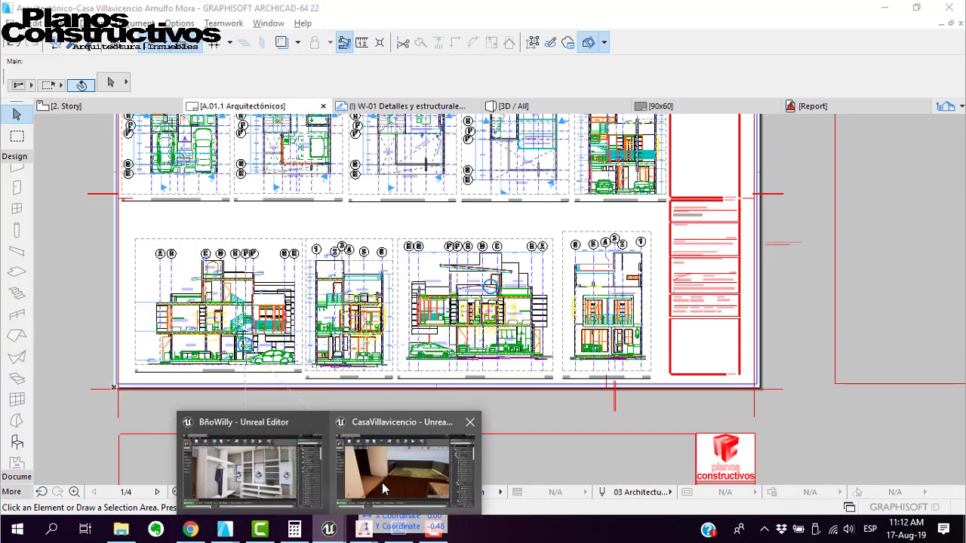
left_click(375, 486)
left_click(306, 475)
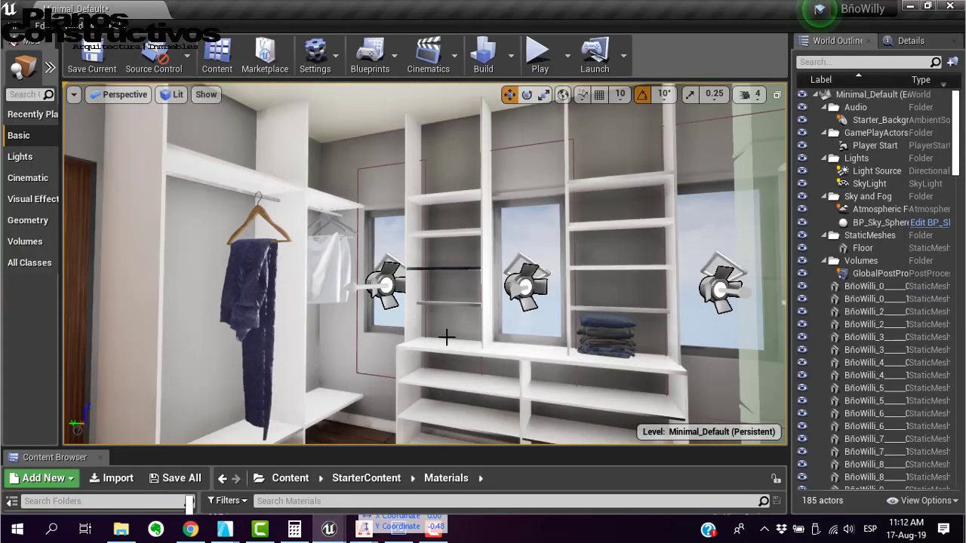
mouse_move(225, 529)
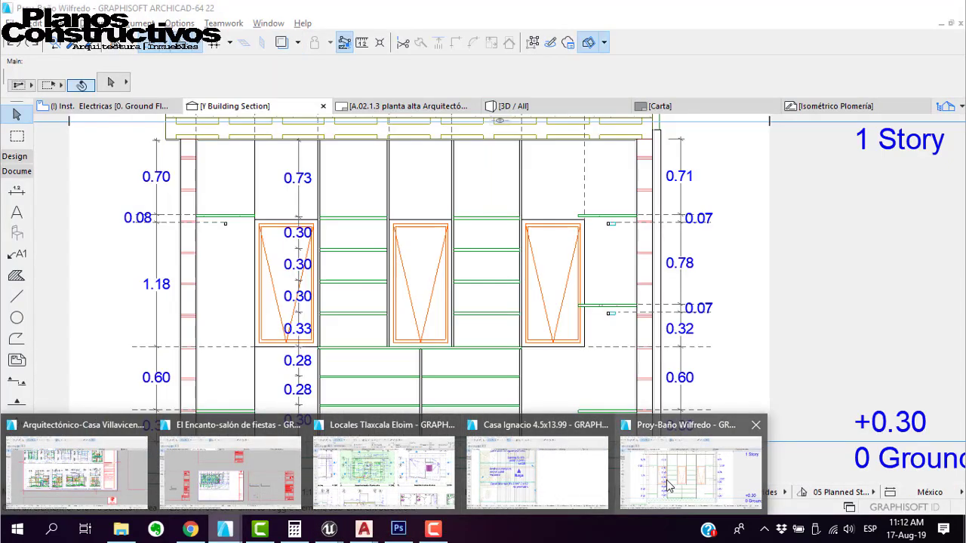
left_click(690, 472)
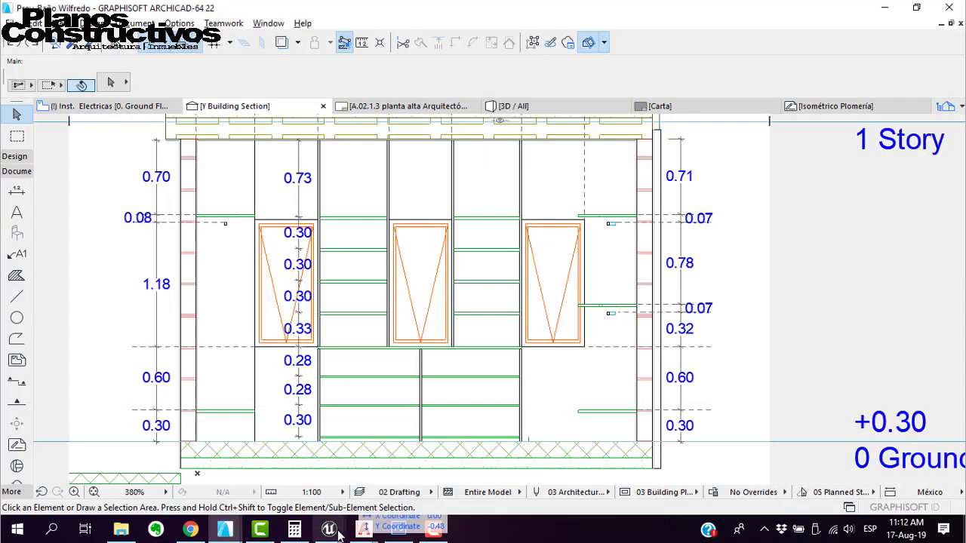
Return to the house project's A.01.1 Arquitectónicos layout and examine the terrace's sloped roof and the 6 mm translucent glass skylight in section C-C
mouse_move(225, 529)
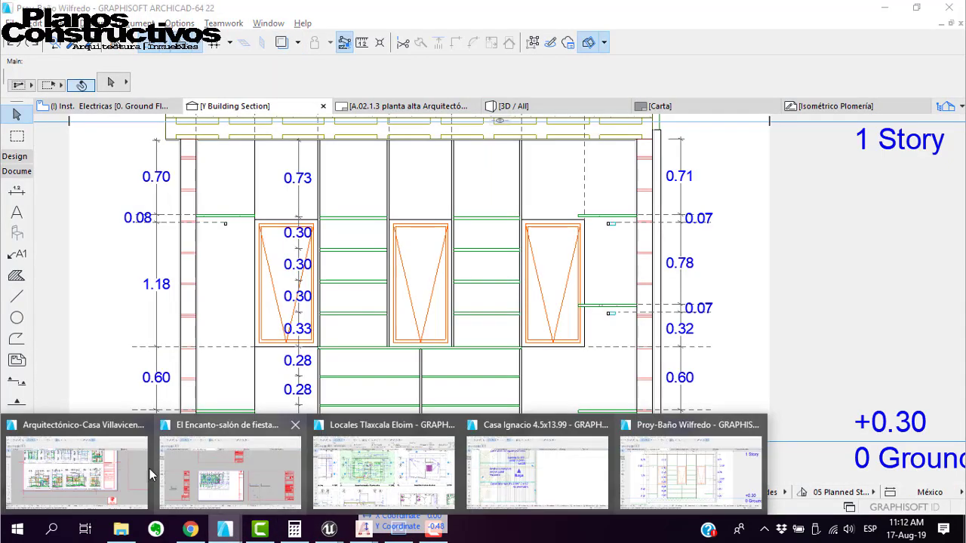
left_click(119, 472)
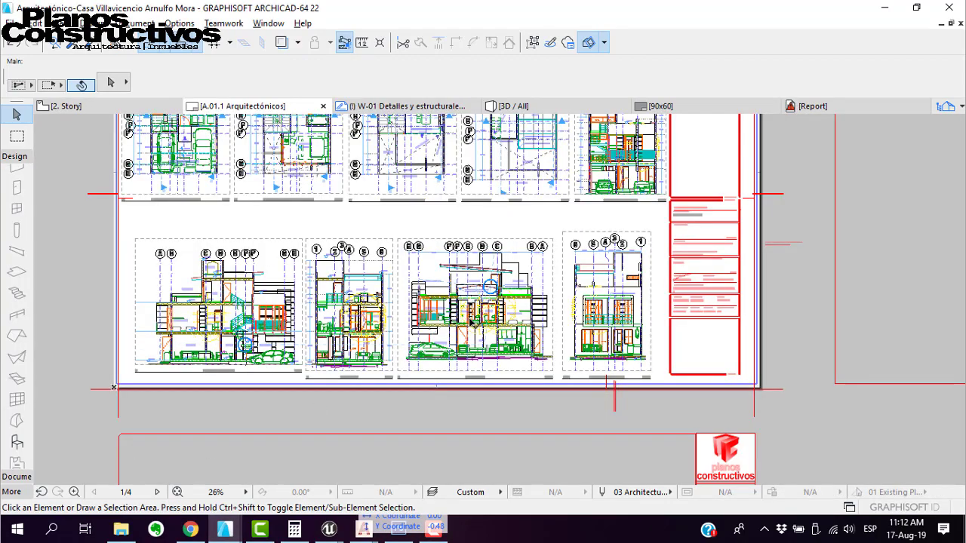
scroll(496, 287, "up", 2)
scroll(439, 238, "up", 4)
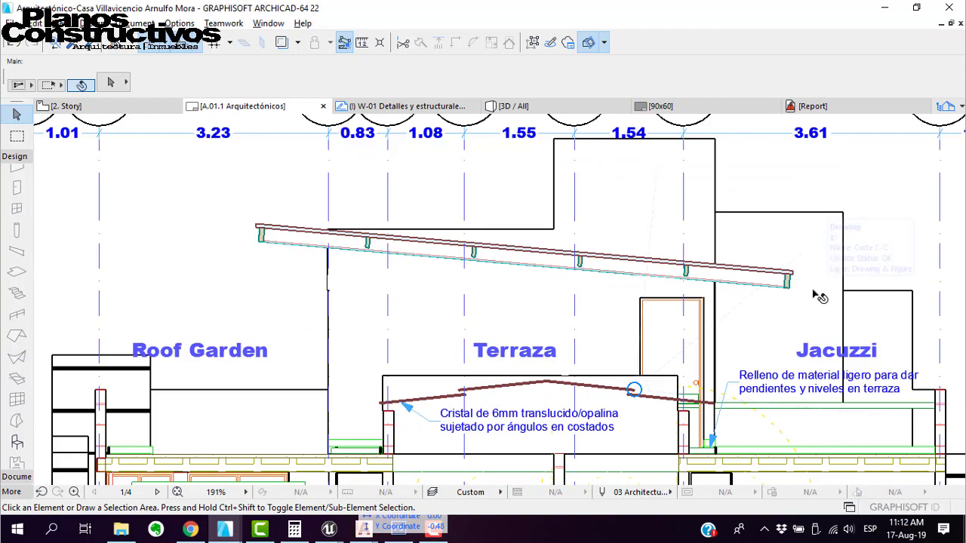
scroll(460, 263, "down", 3)
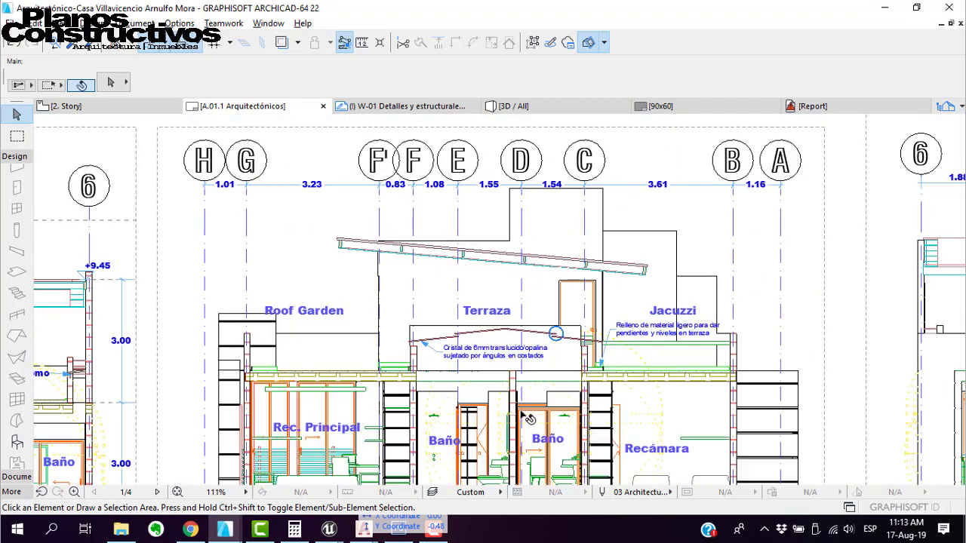
scroll(491, 354, "up", 4)
scroll(432, 305, "down", 4)
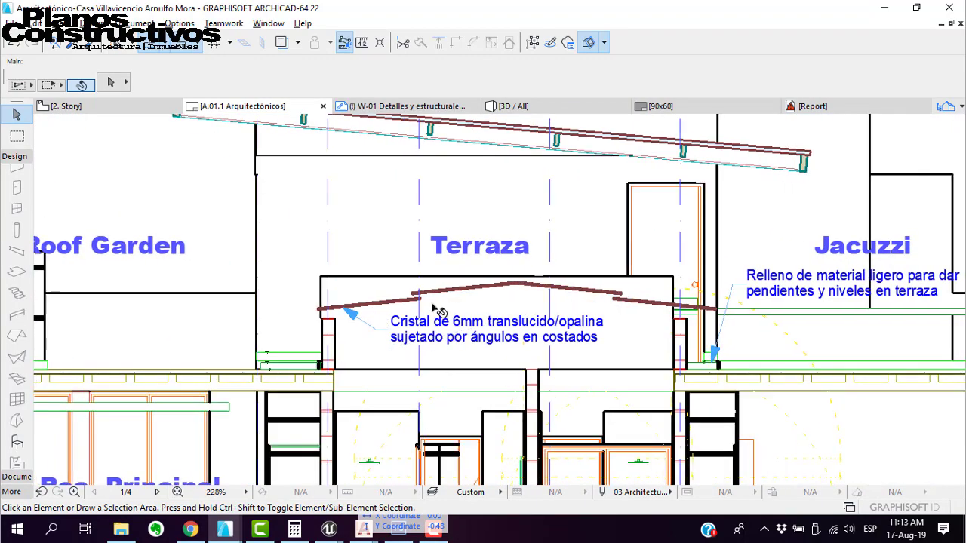
Examine the floor levels, storey heights and skylight ventilation around the main bedroom and bathroom in the neighbouring cross section
middle_click_drag(239, 412, 448, 305)
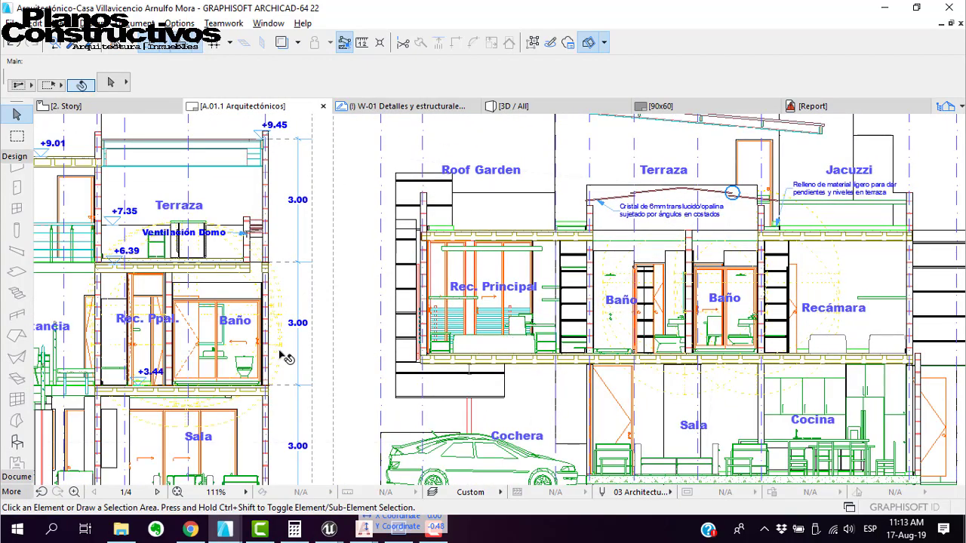
scroll(285, 357, "up", 3)
middle_click_drag(341, 351, 509, 349)
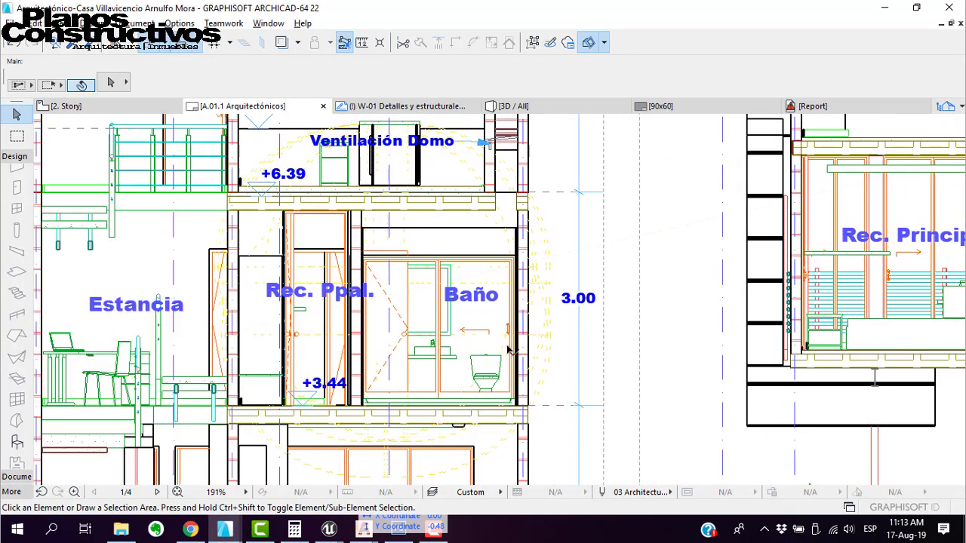
scroll(565, 338, "down", 3)
scroll(569, 338, "down", 1)
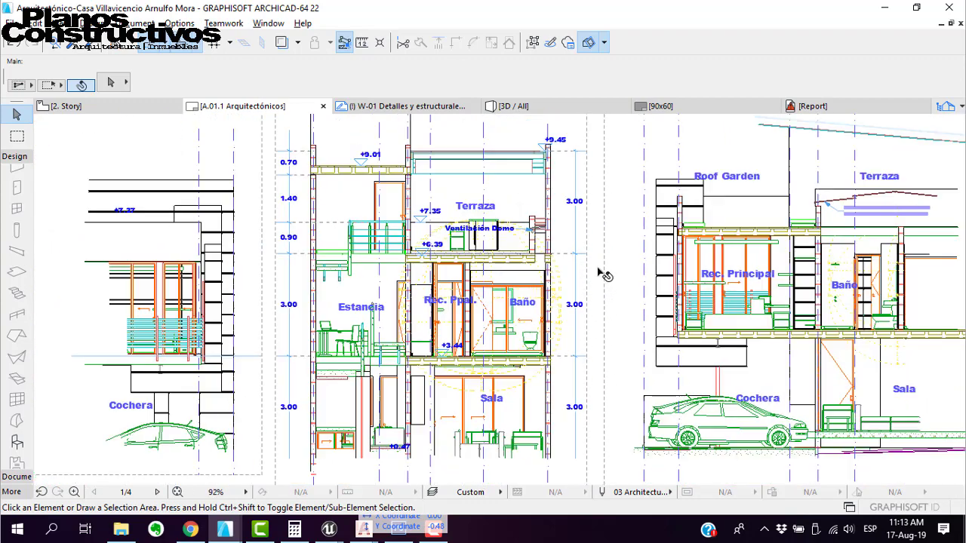
Switch to the house's Unreal Editor model and tour the roof garden terrace and the bedroom with its balcony railing
mouse_move(329, 529)
left_click(406, 472)
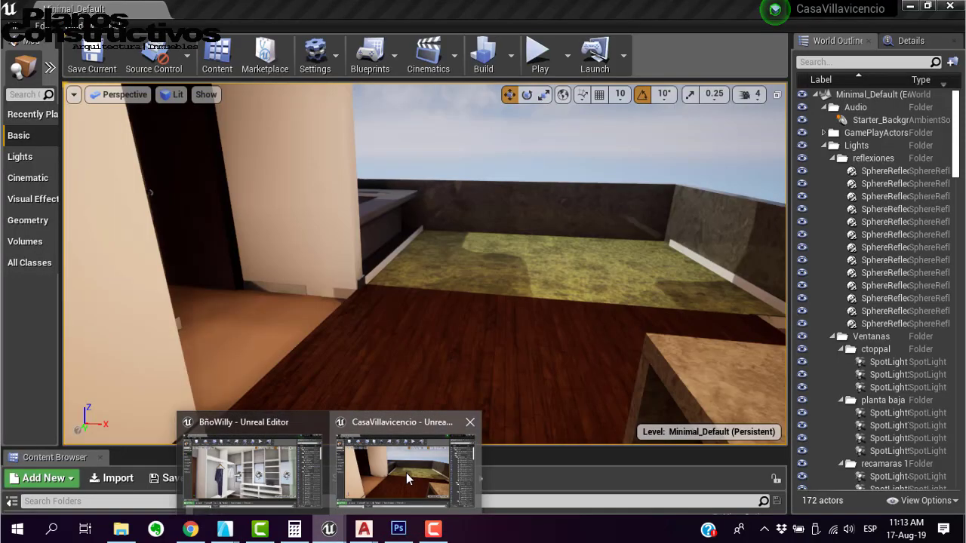
right_click_drag(394, 253, 693, 230)
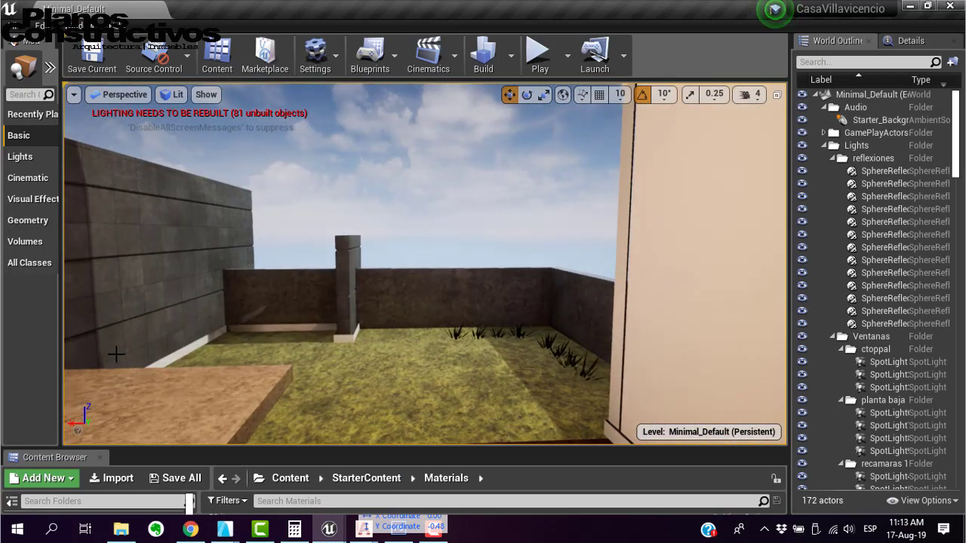
right_click_drag(425, 264, 596, 362)
right_click_drag(394, 253, 394, 253)
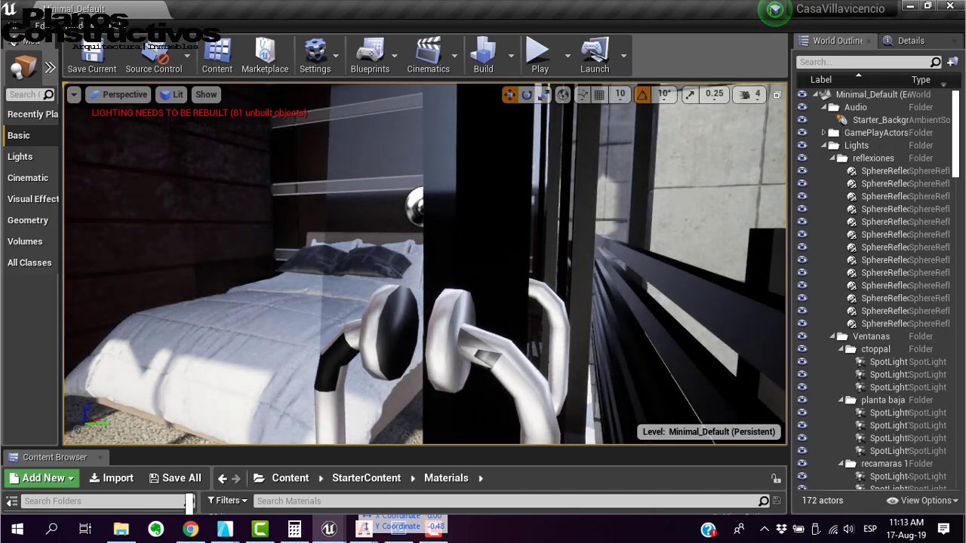
right_click_drag(394, 253, 394, 253)
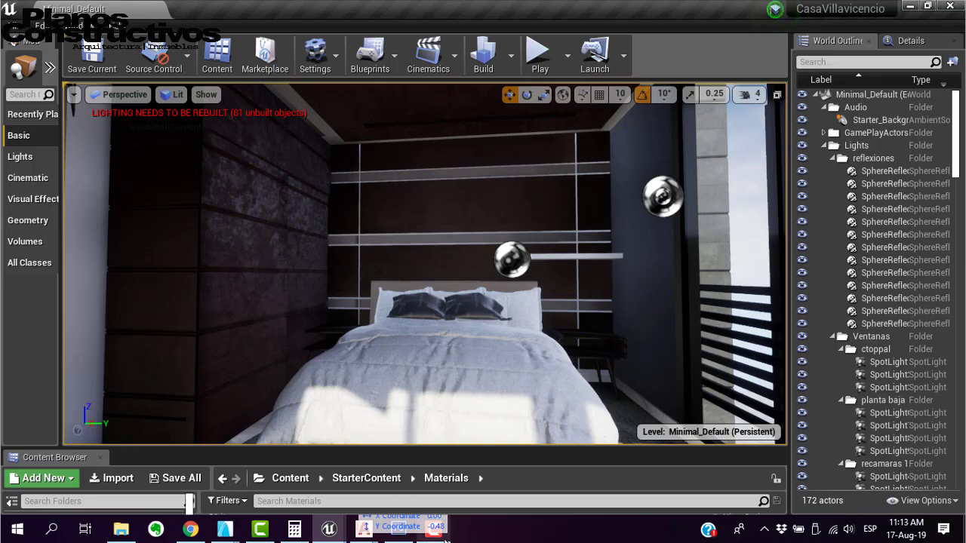
left_click(434, 528)
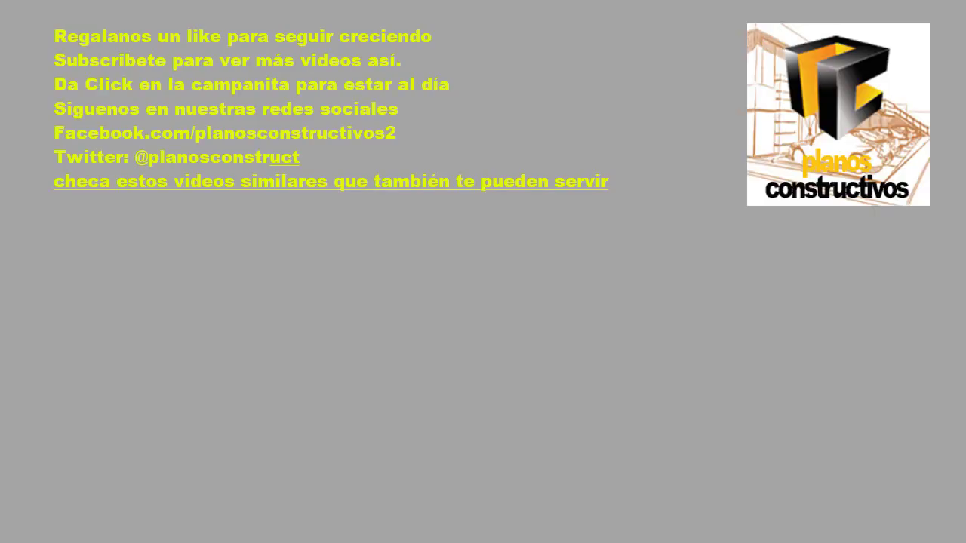